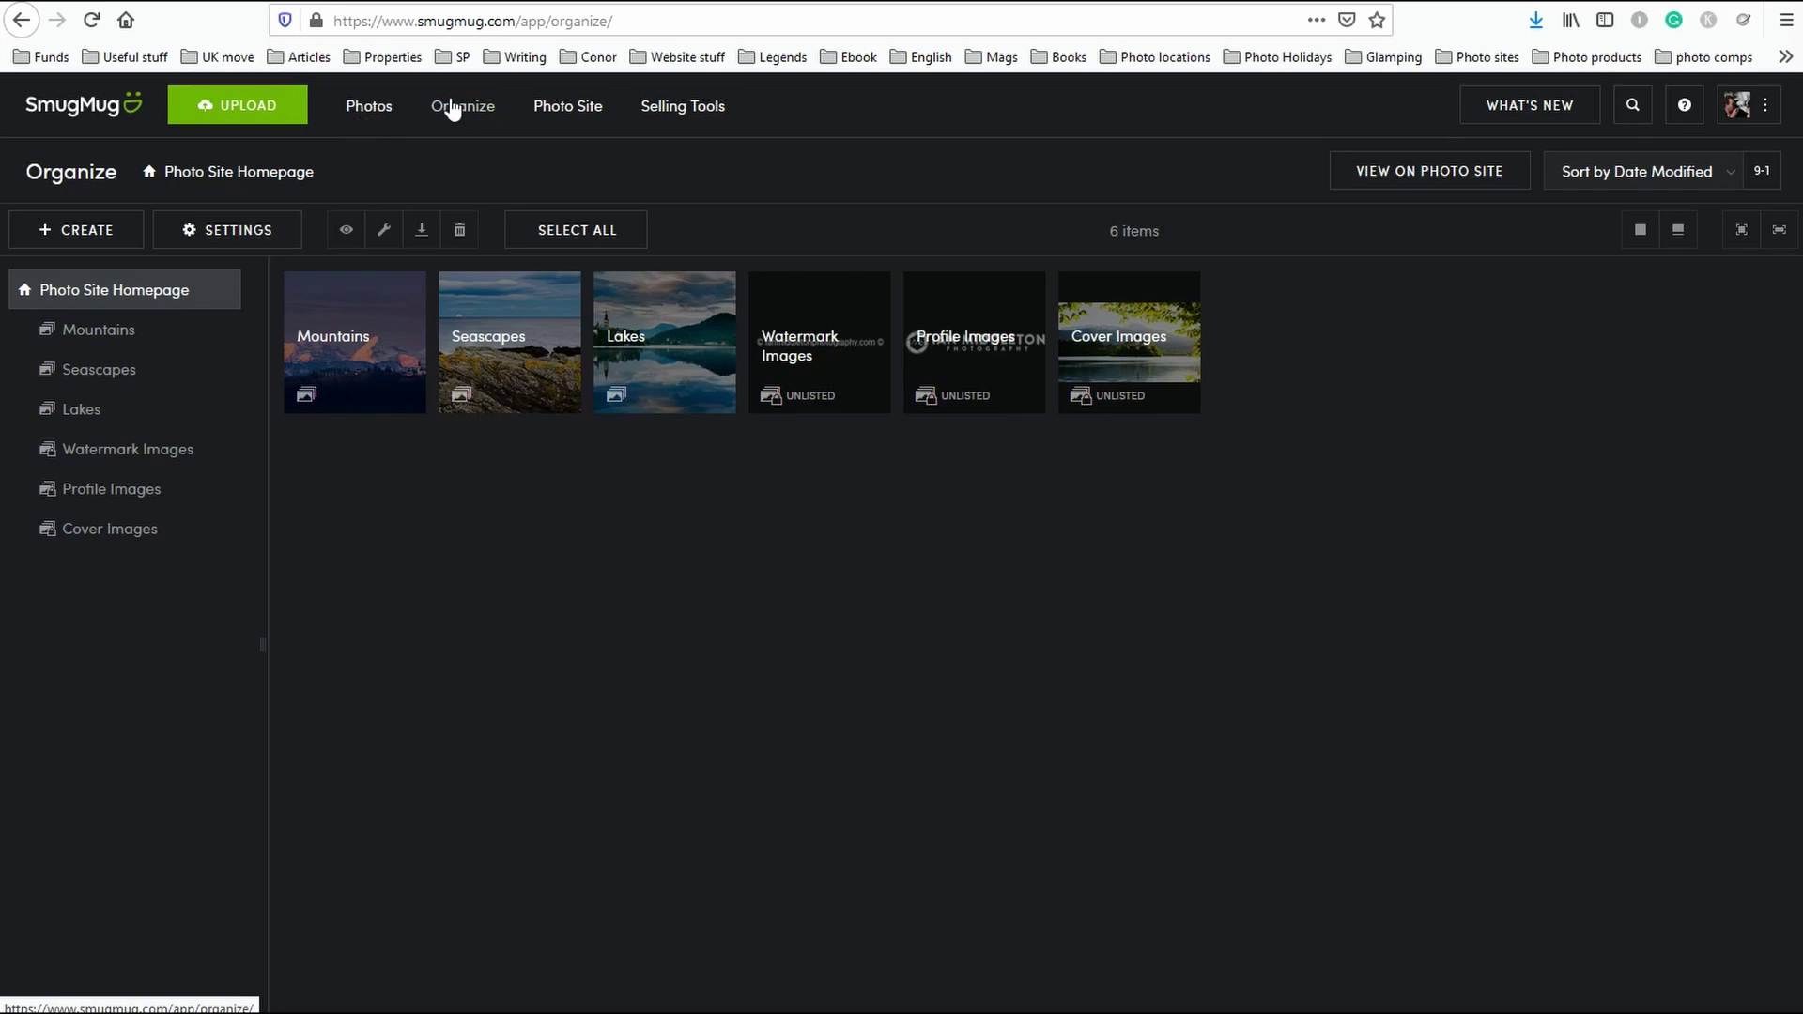
Open the photo site's homepage and look through its cover photo, galleries and photo grid.
{"action": "left_click", "coordinate": [556, 114]}
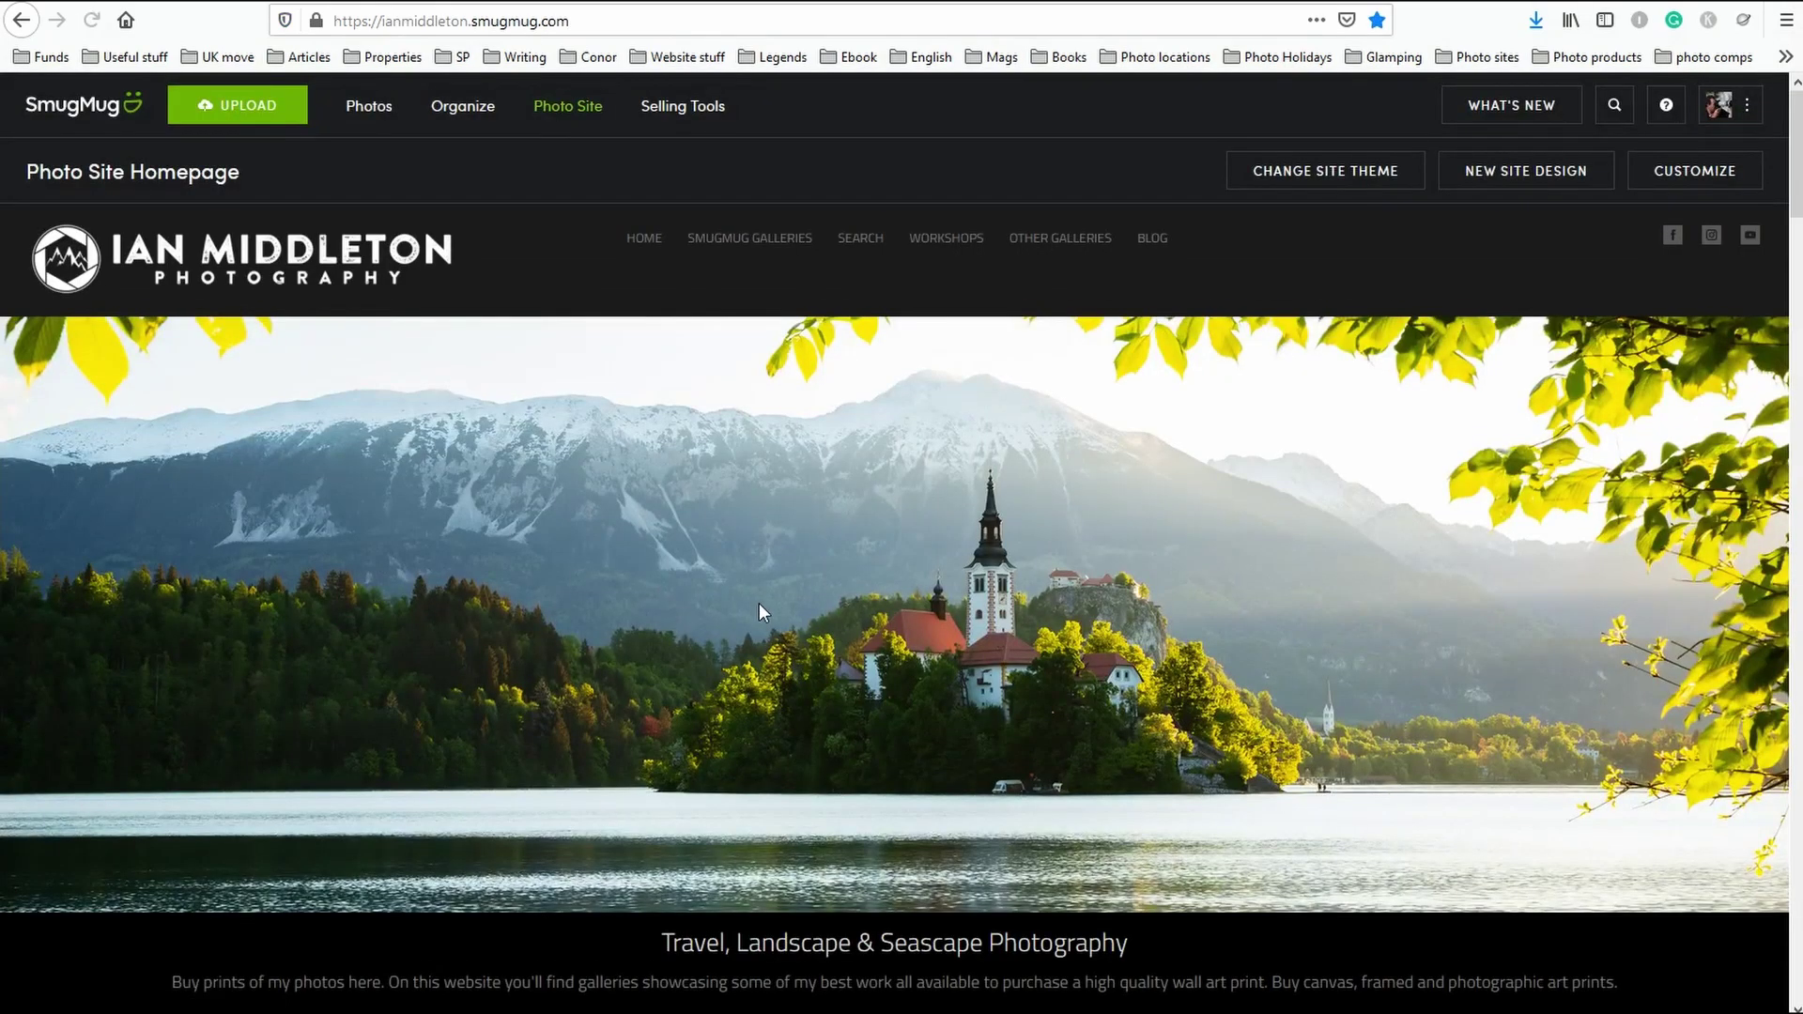
{"action": "scroll", "coordinate": [758, 603], "scroll_direction": "down", "scroll_amount": 10}
{"action": "scroll", "coordinate": [761, 613], "scroll_direction": "down", "scroll_amount": 10}
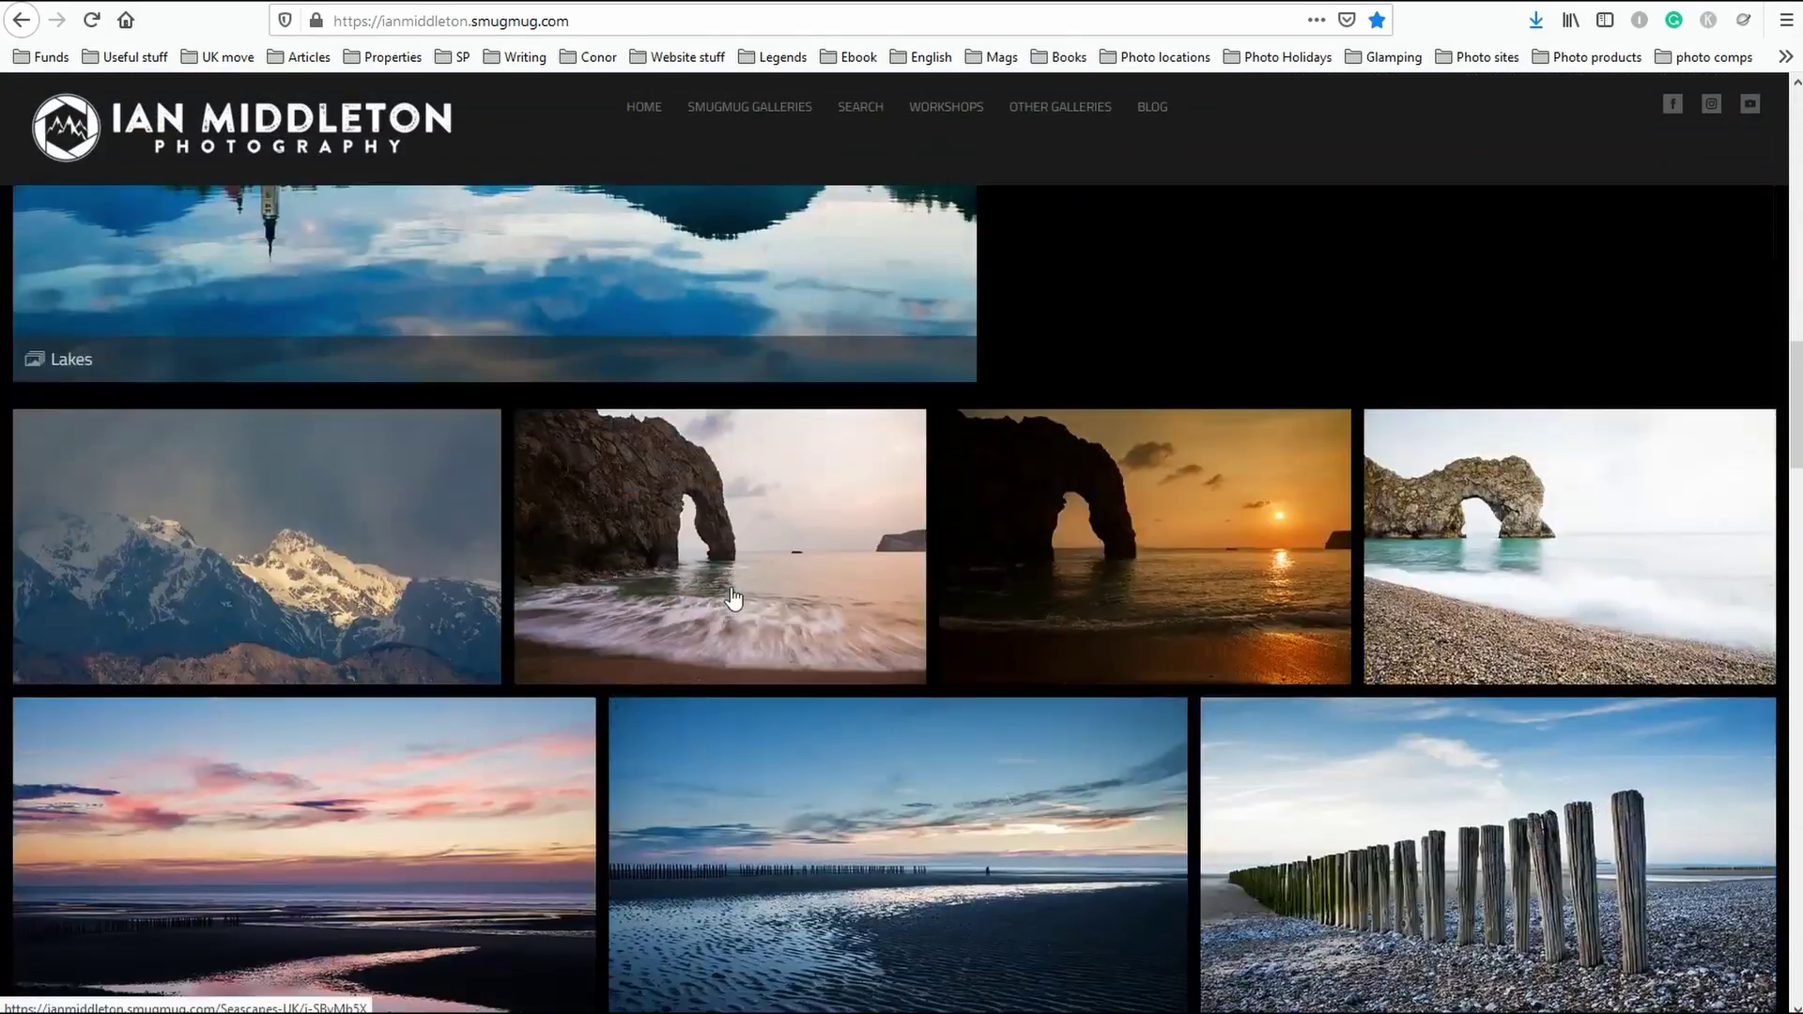
{"action": "scroll", "coordinate": [734, 598], "scroll_direction": "up", "scroll_amount": 20}
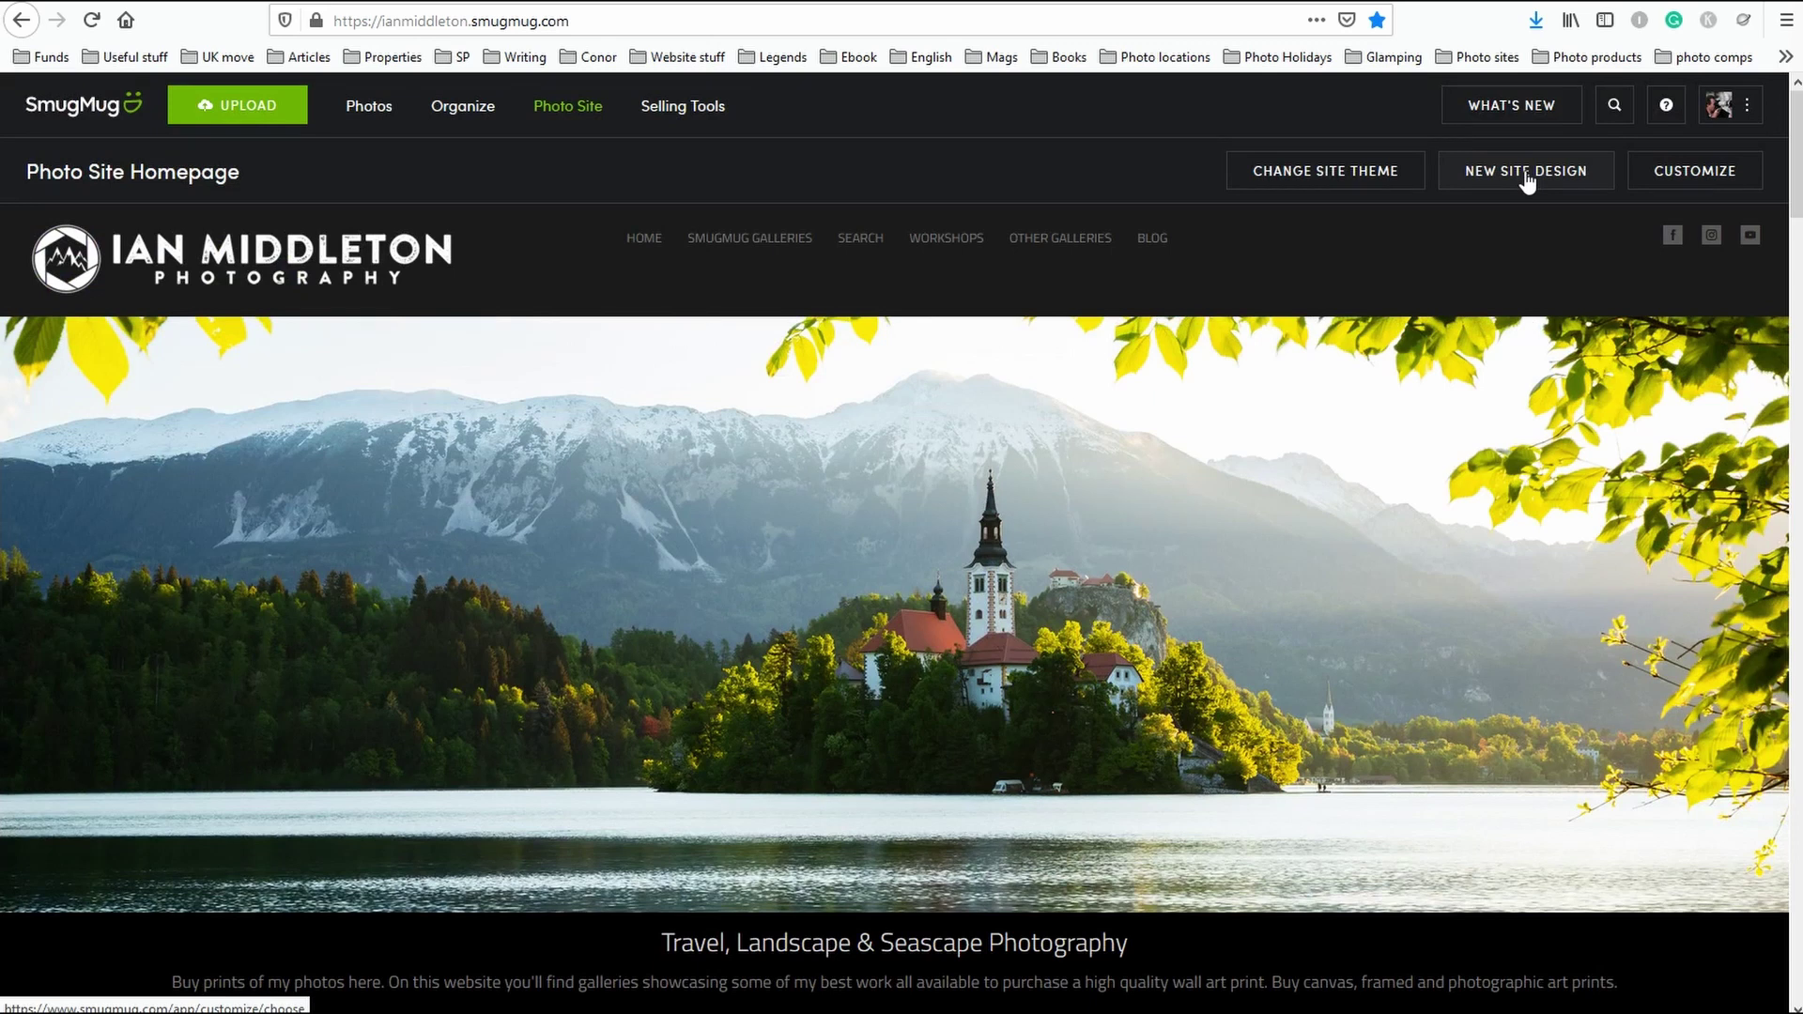
Look over the available site-wide theme categories, leaving the current theme in place.
{"action": "left_click", "coordinate": [1329, 179]}
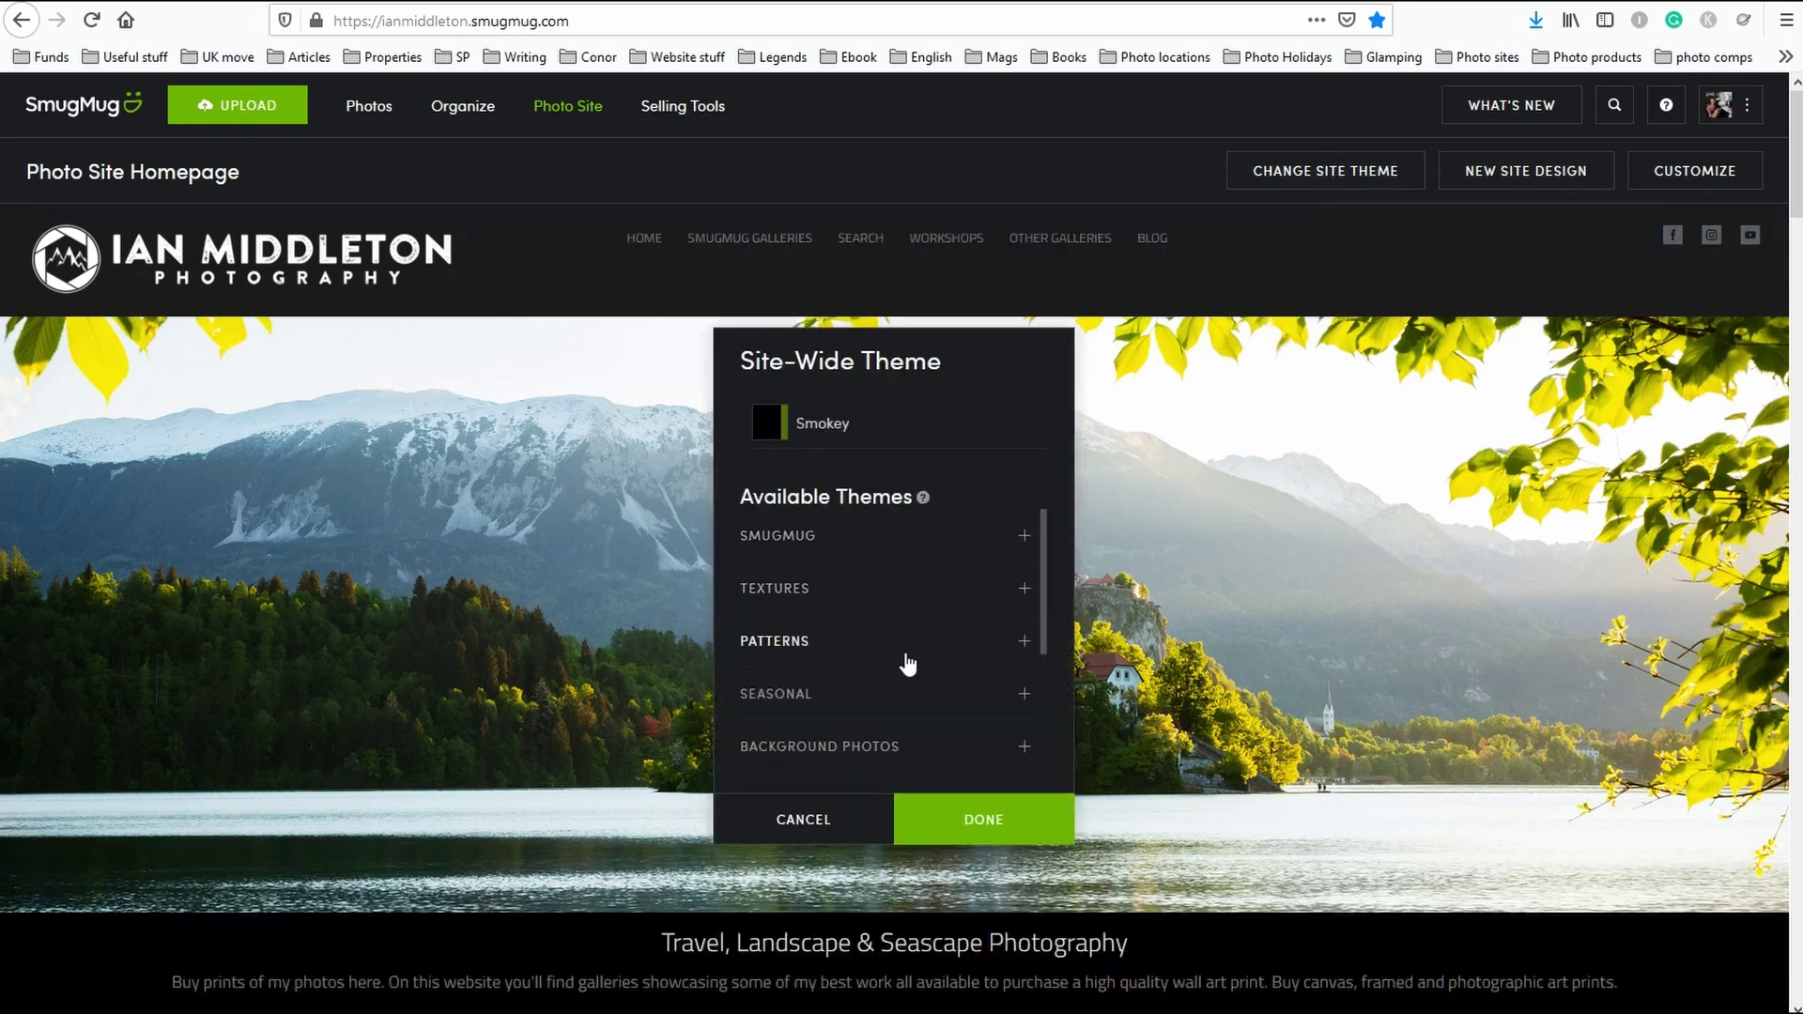
{"action": "left_click_drag", "start_coordinate": [1042, 557], "coordinate": [1056, 517]}
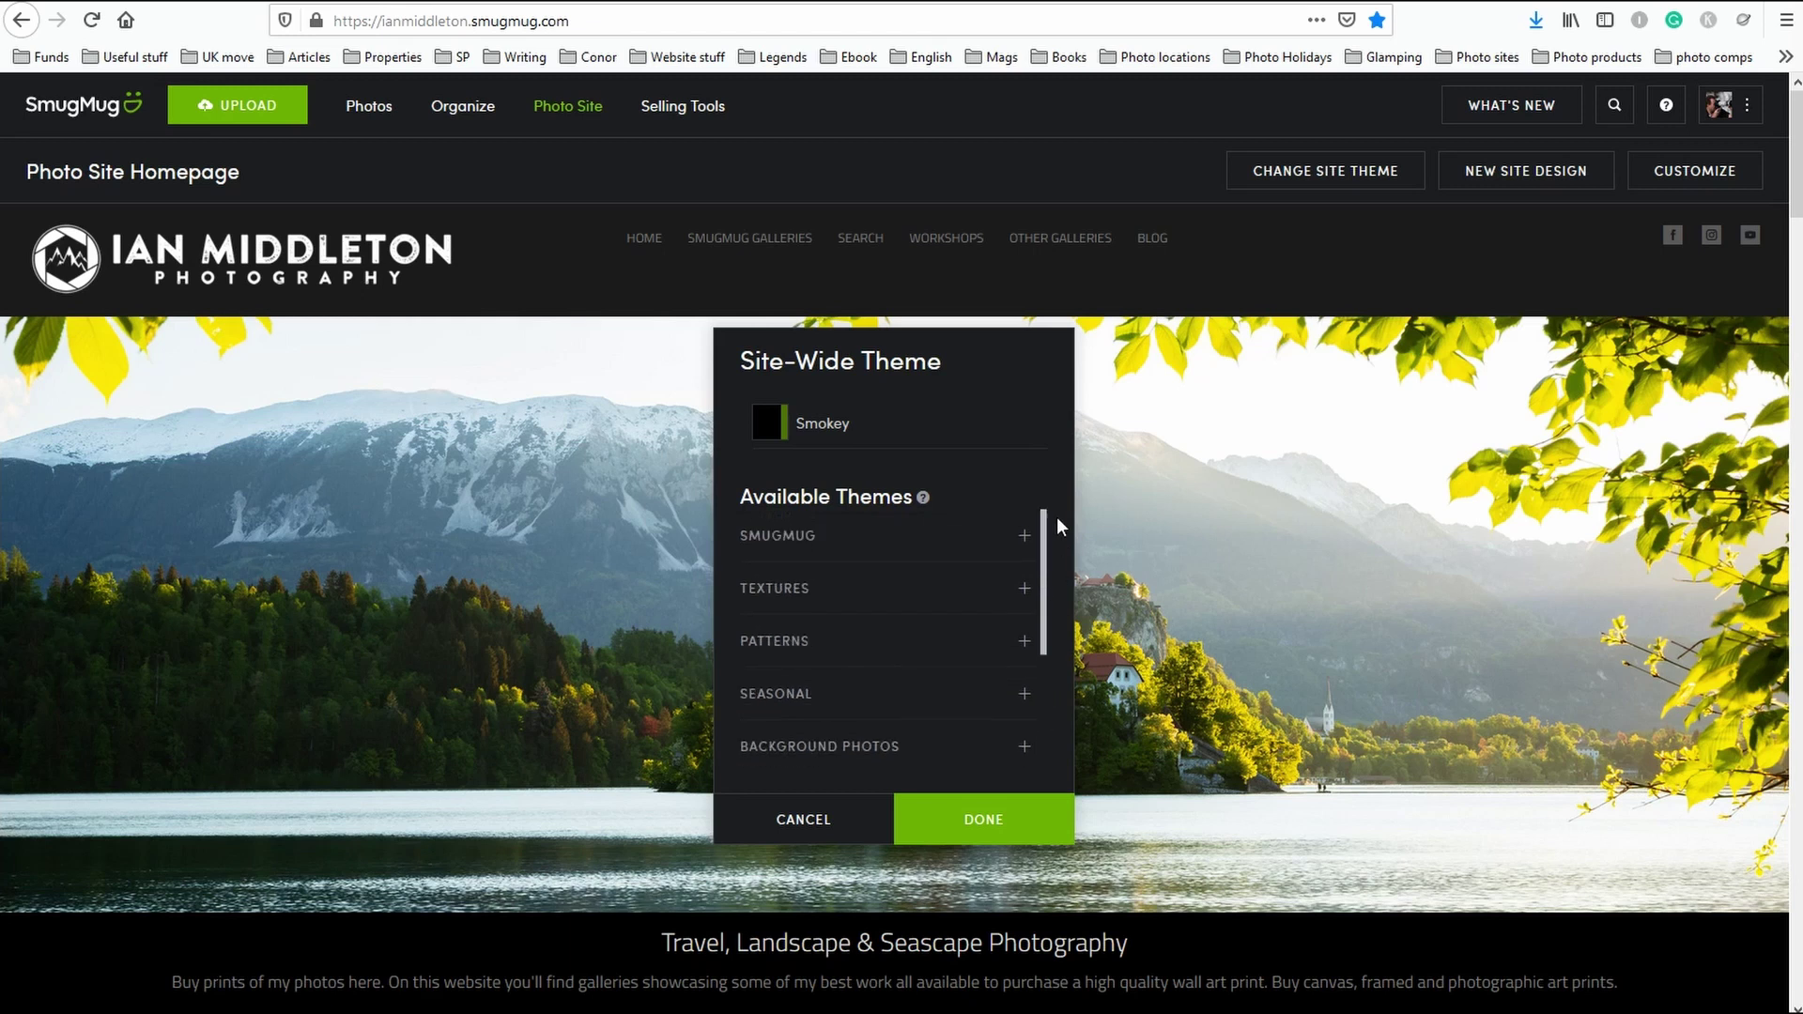
{"action": "left_click", "coordinate": [803, 821]}
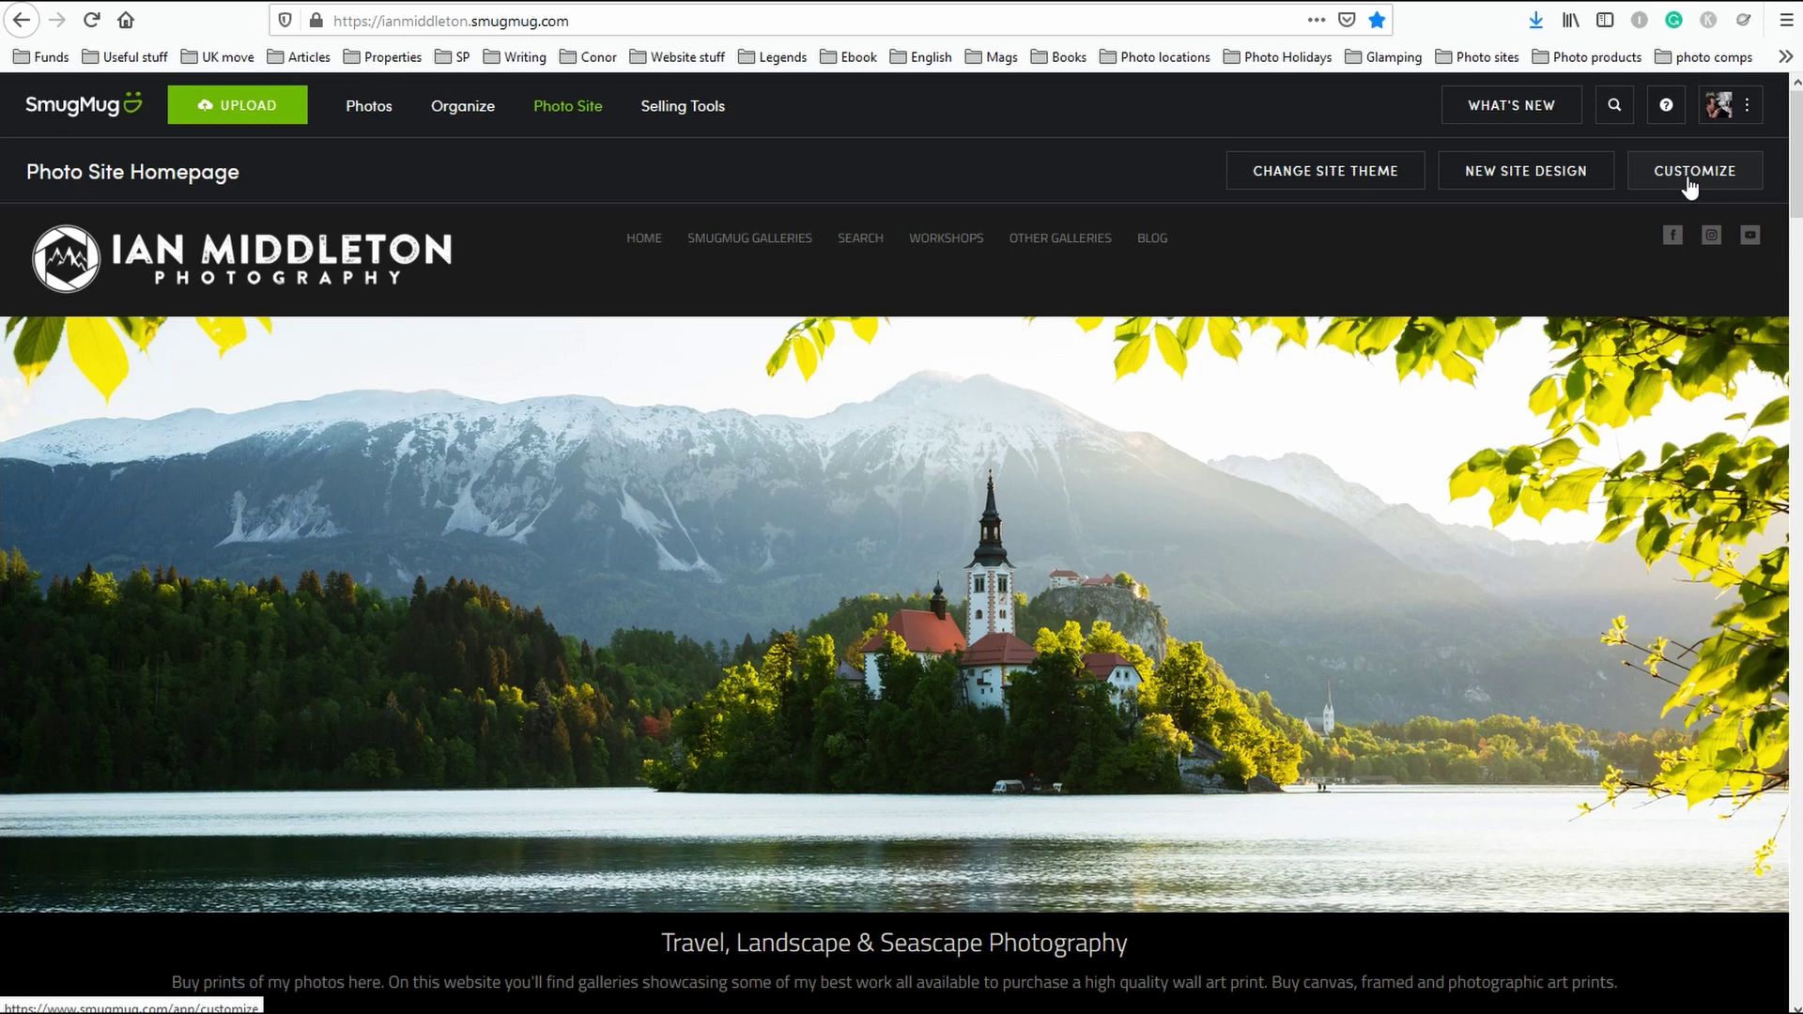
Open the new site design page and browse all the ready-made design templates.
{"action": "left_click", "coordinate": [1521, 178]}
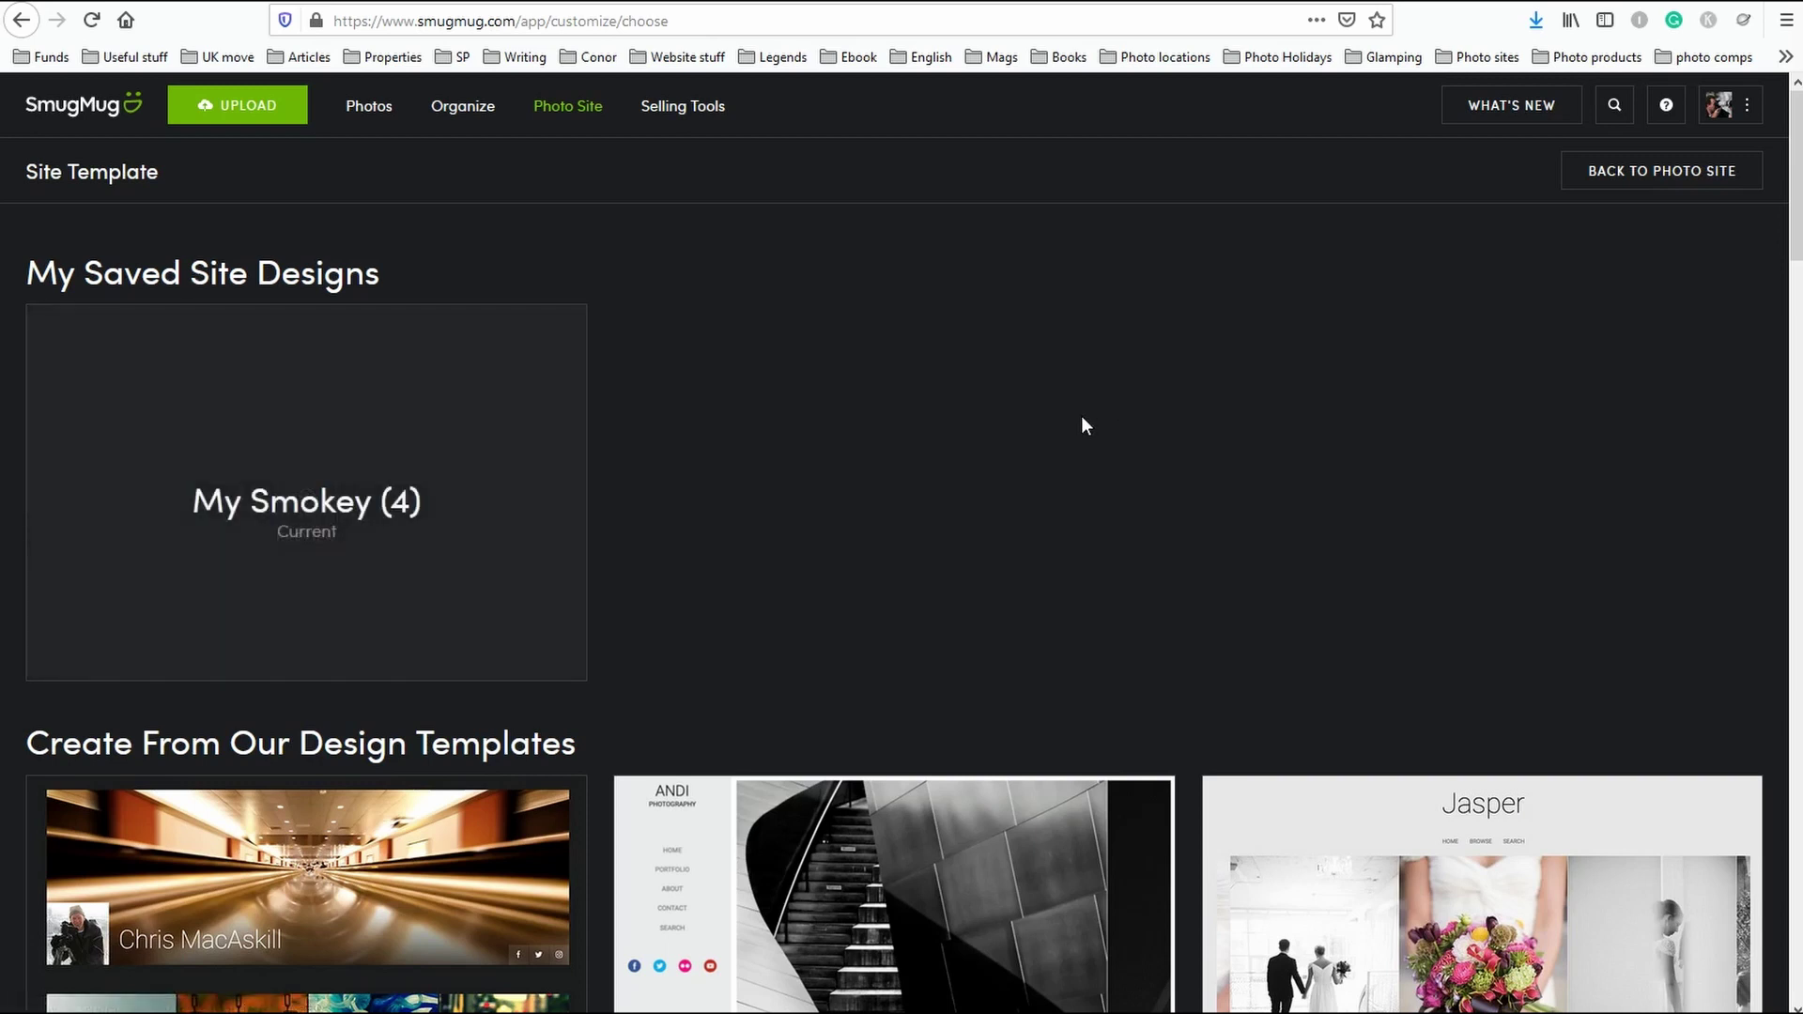
{"action": "scroll", "coordinate": [1049, 385], "scroll_direction": "down", "scroll_amount": 5}
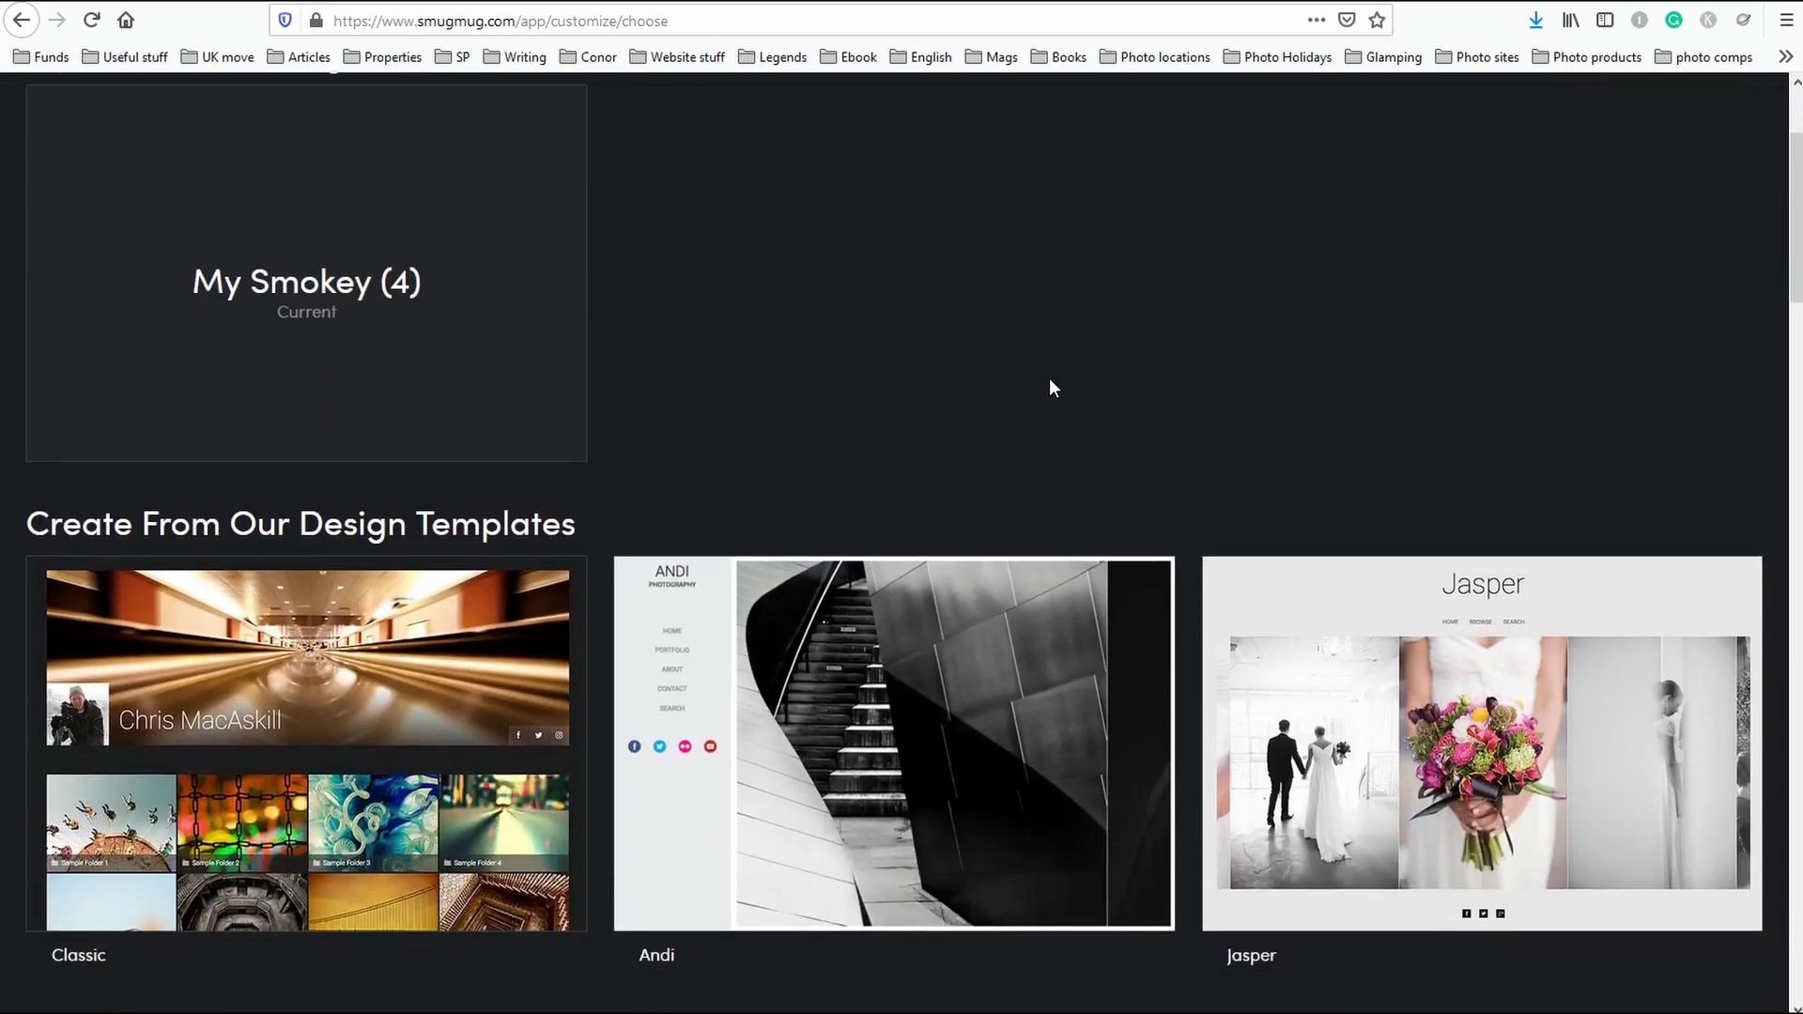
{"action": "scroll", "coordinate": [1045, 389], "scroll_direction": "down", "scroll_amount": 1}
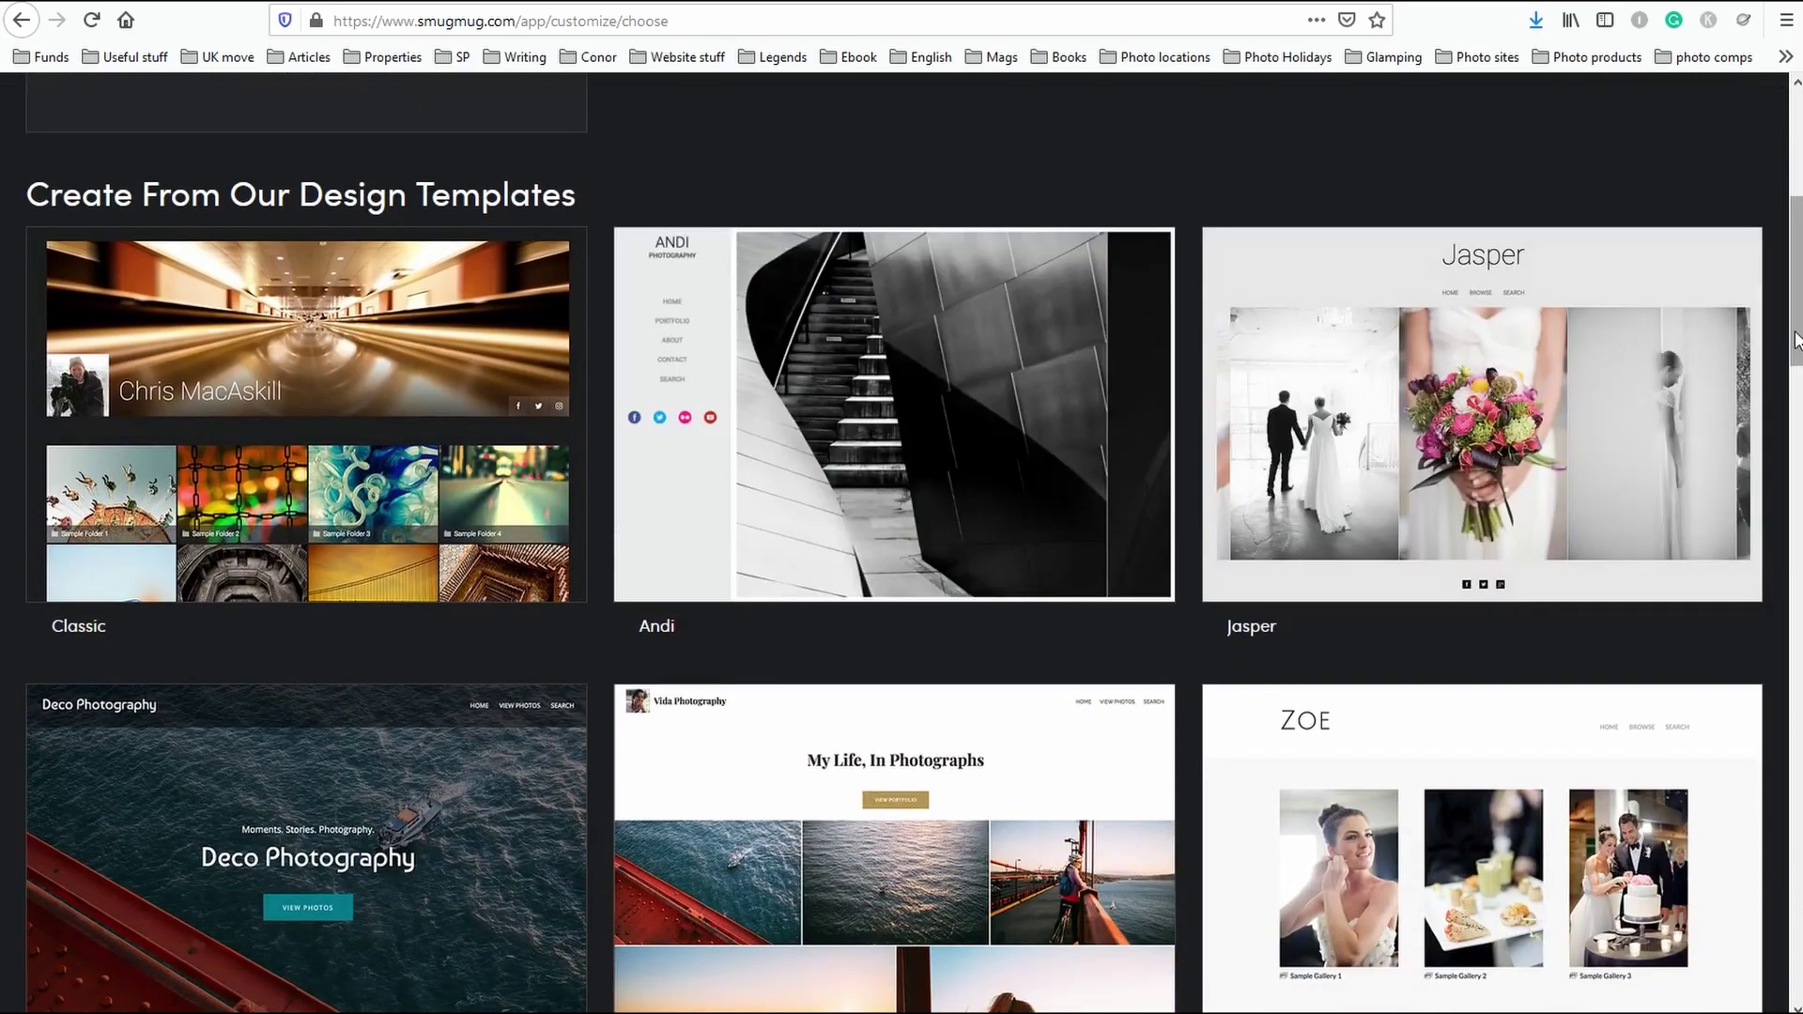
{"action": "left_click_drag", "start_coordinate": [1797, 352], "coordinate": [1799, 411]}
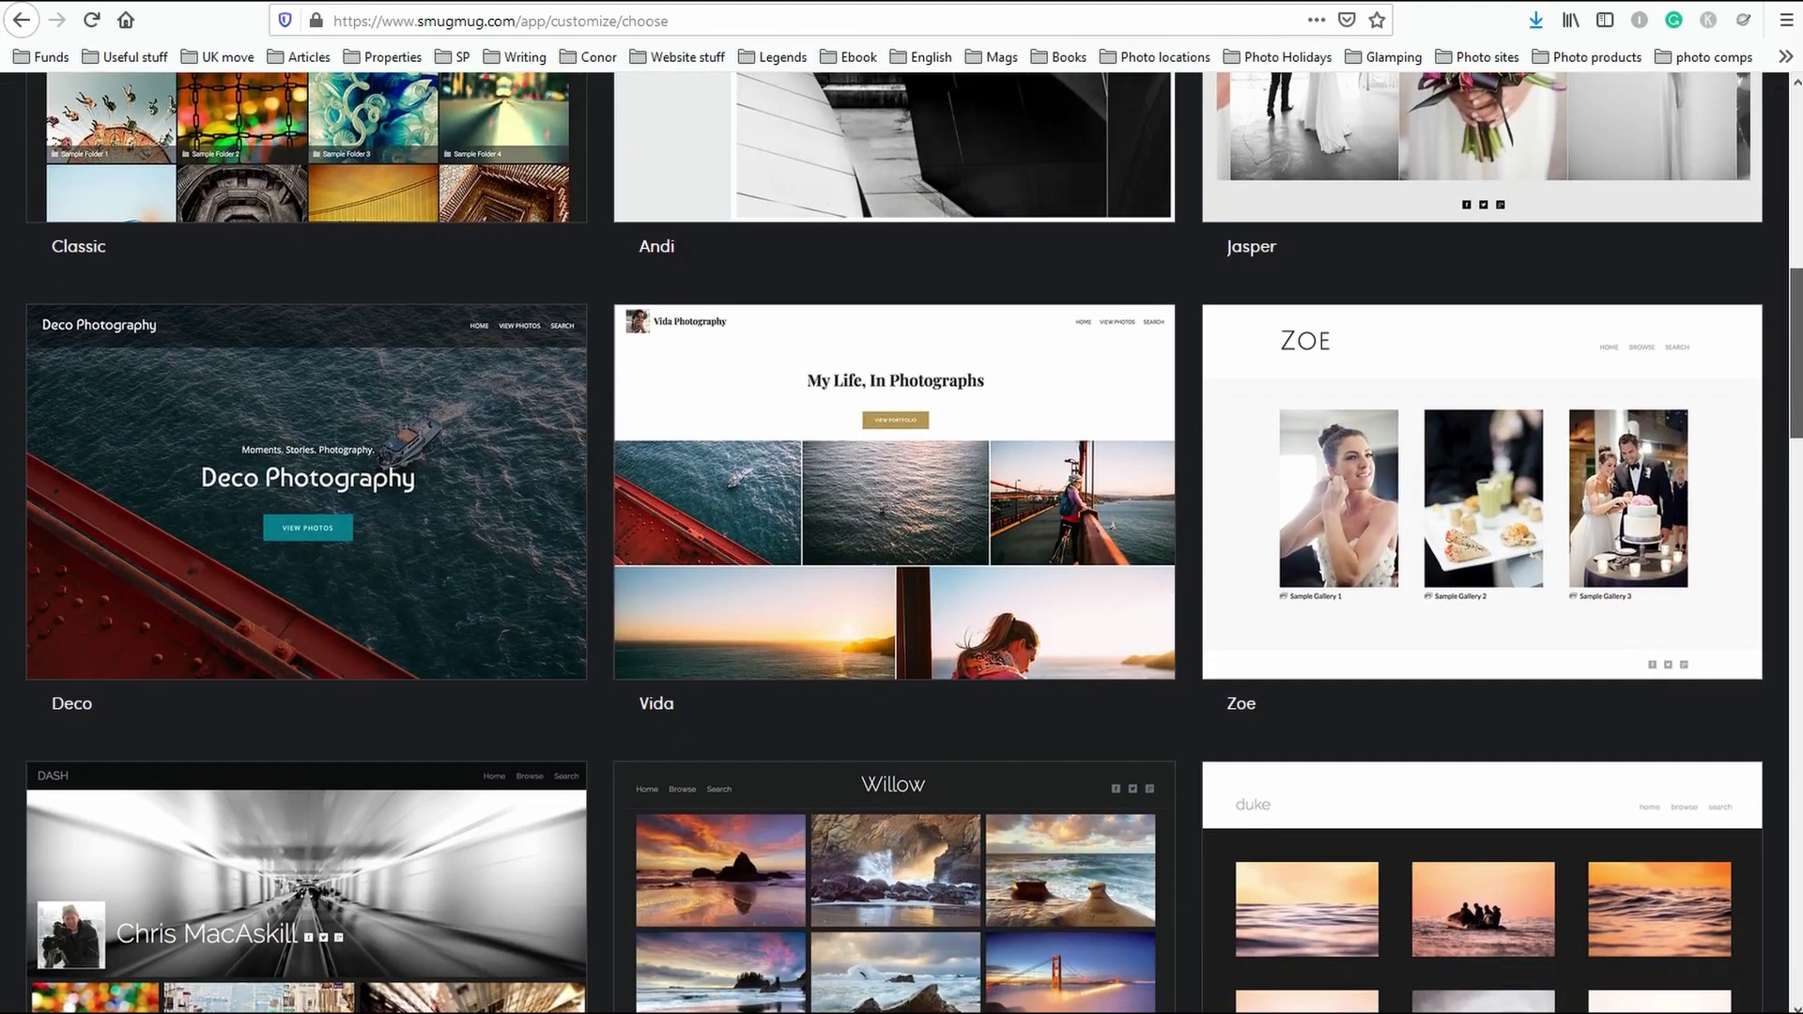
{"action": "left_click_drag", "start_coordinate": [1799, 316], "coordinate": [1790, 263]}
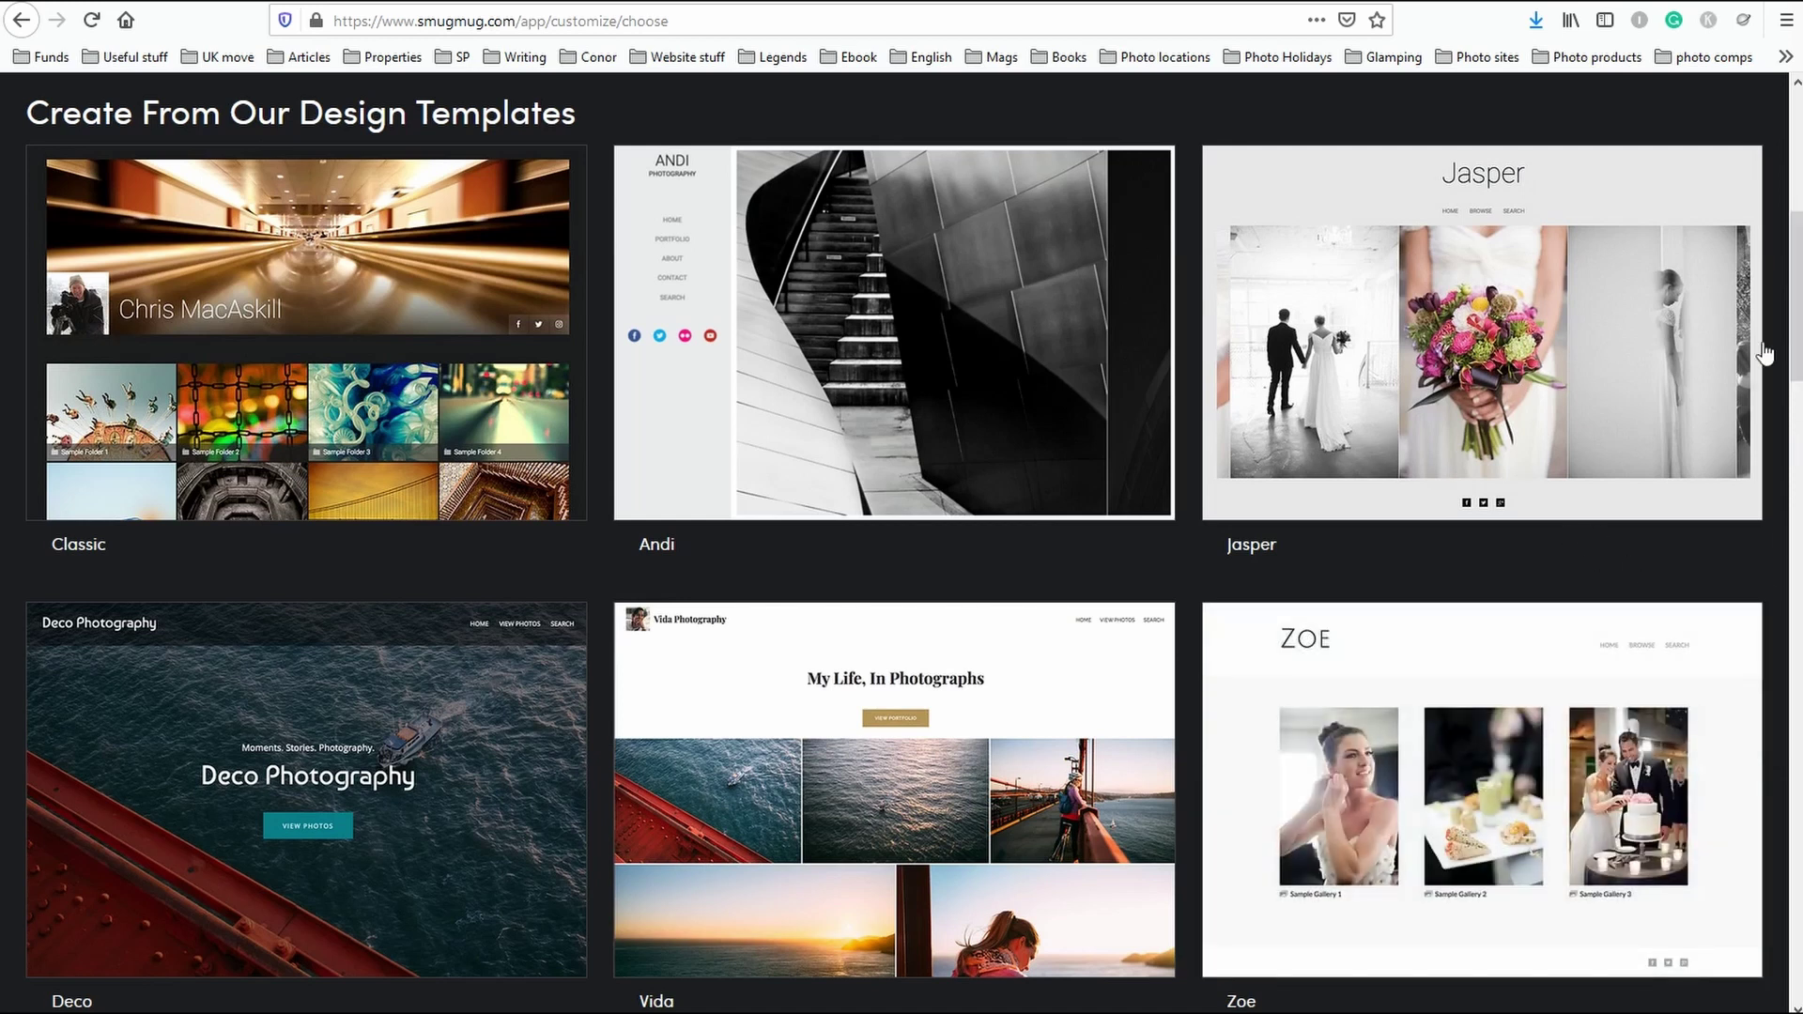
{"action": "left_click_drag", "start_coordinate": [1796, 274], "coordinate": [1796, 448]}
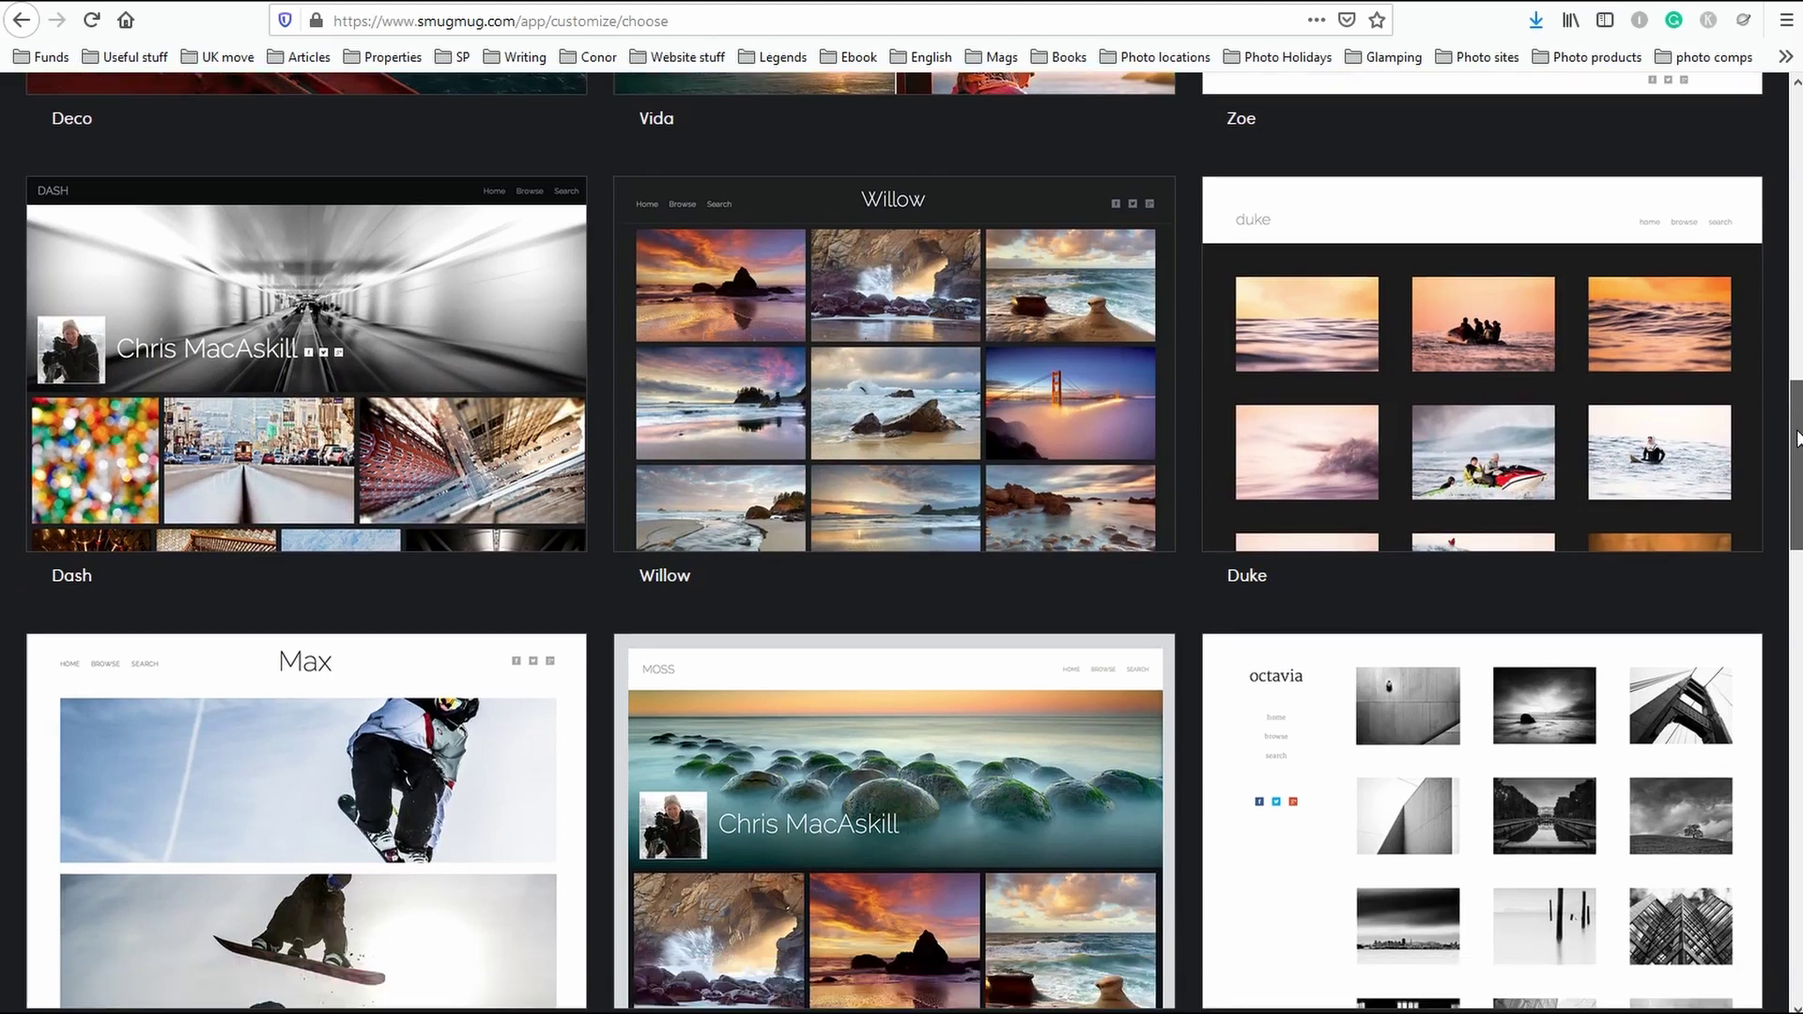
{"action": "left_click_drag", "start_coordinate": [1797, 448], "coordinate": [1798, 888]}
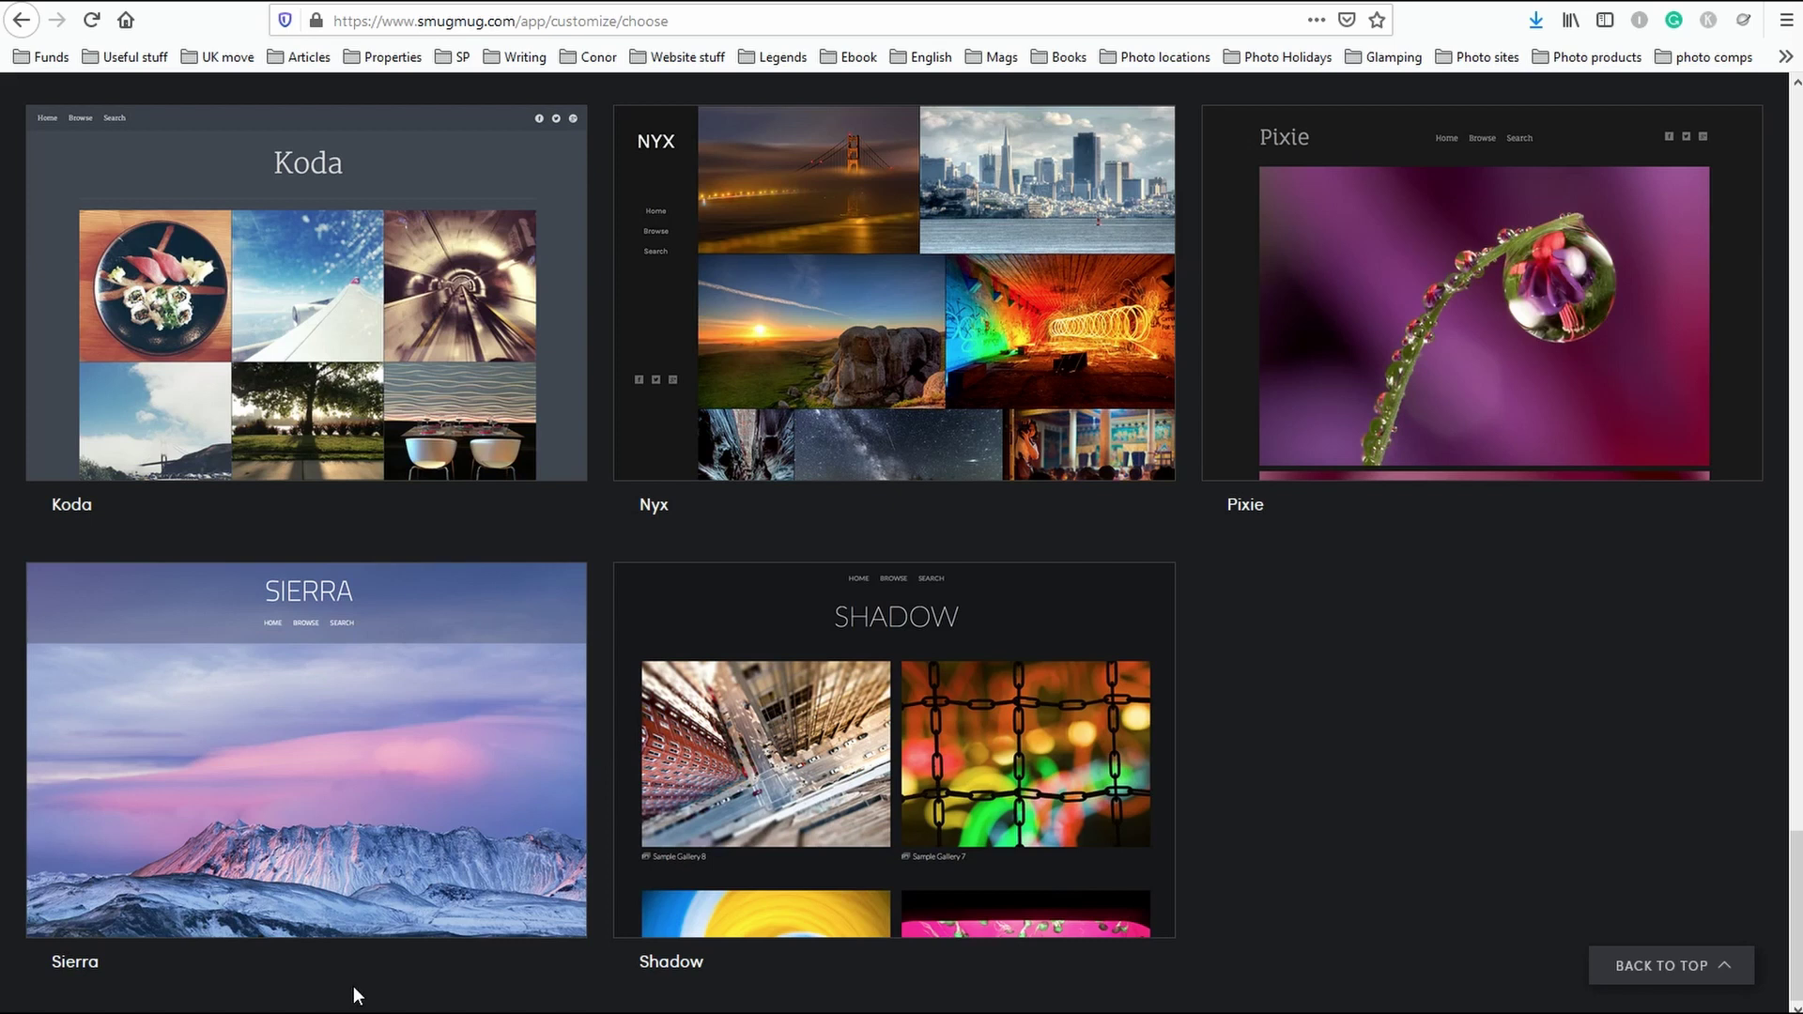
Preview the Sierra template on the photo site, then return to the template list.
{"action": "mouse_move", "coordinate": [310, 782]}
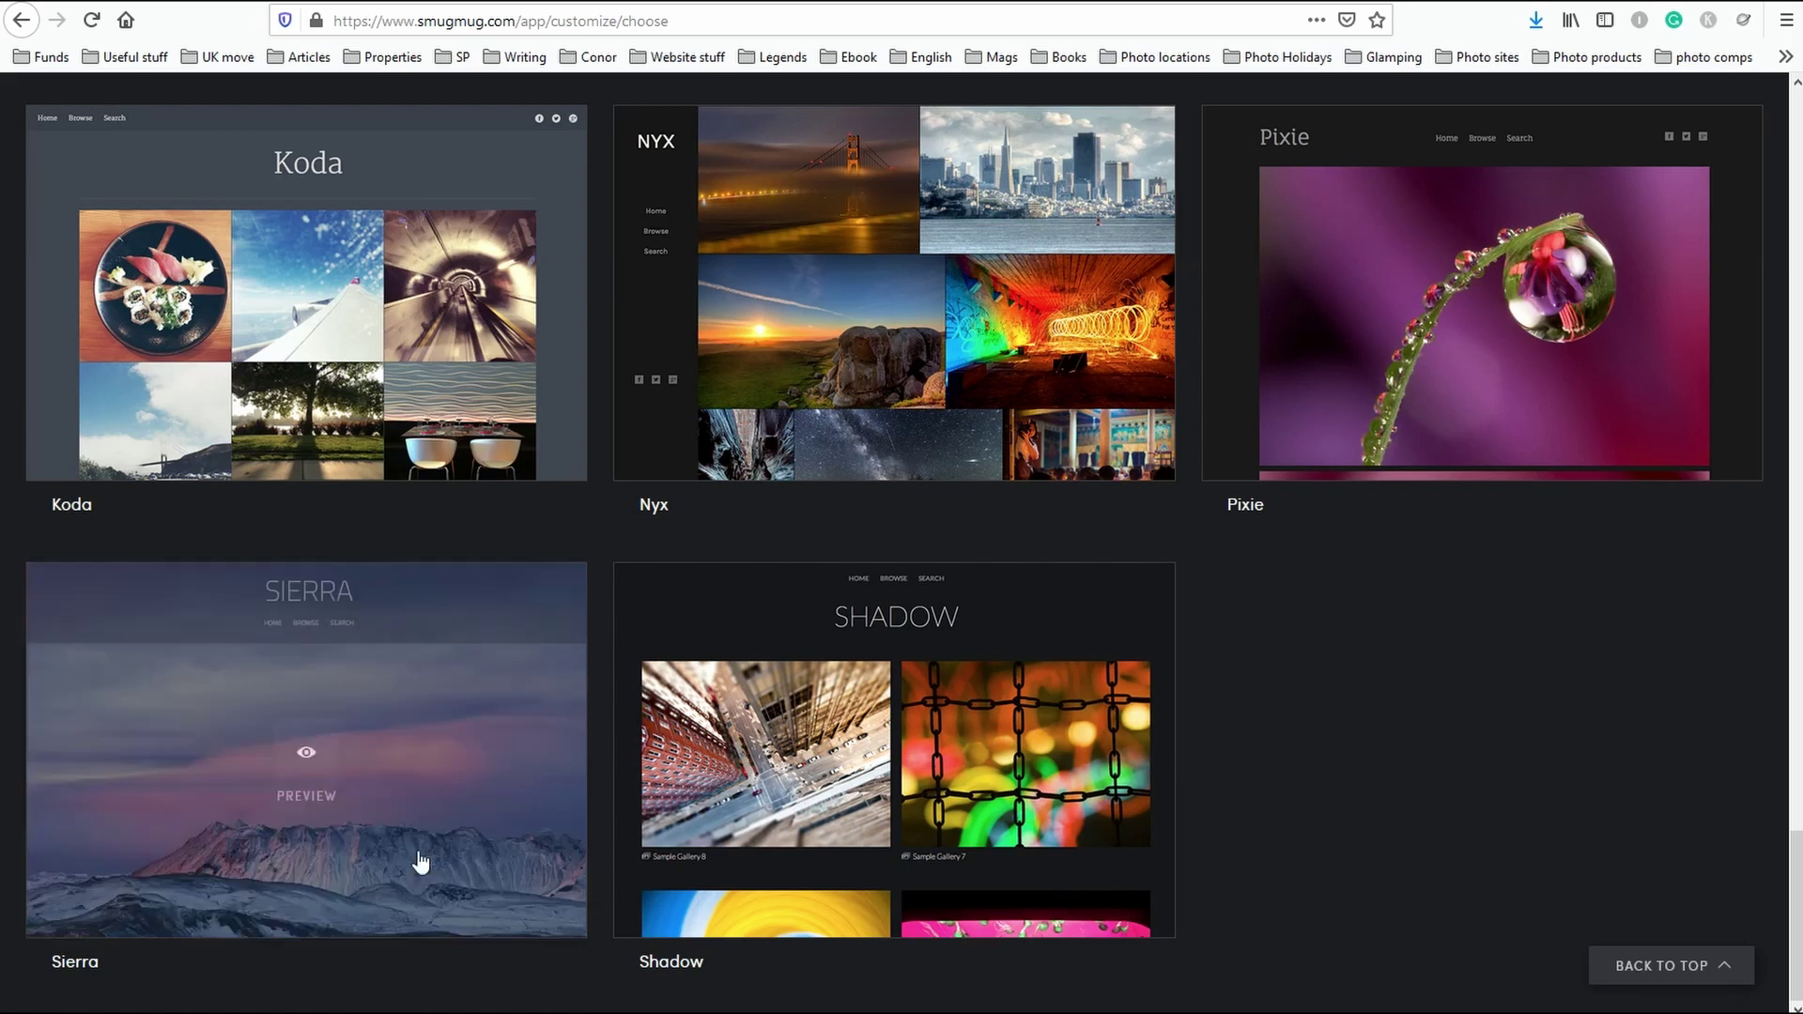
{"action": "left_click", "coordinate": [308, 783]}
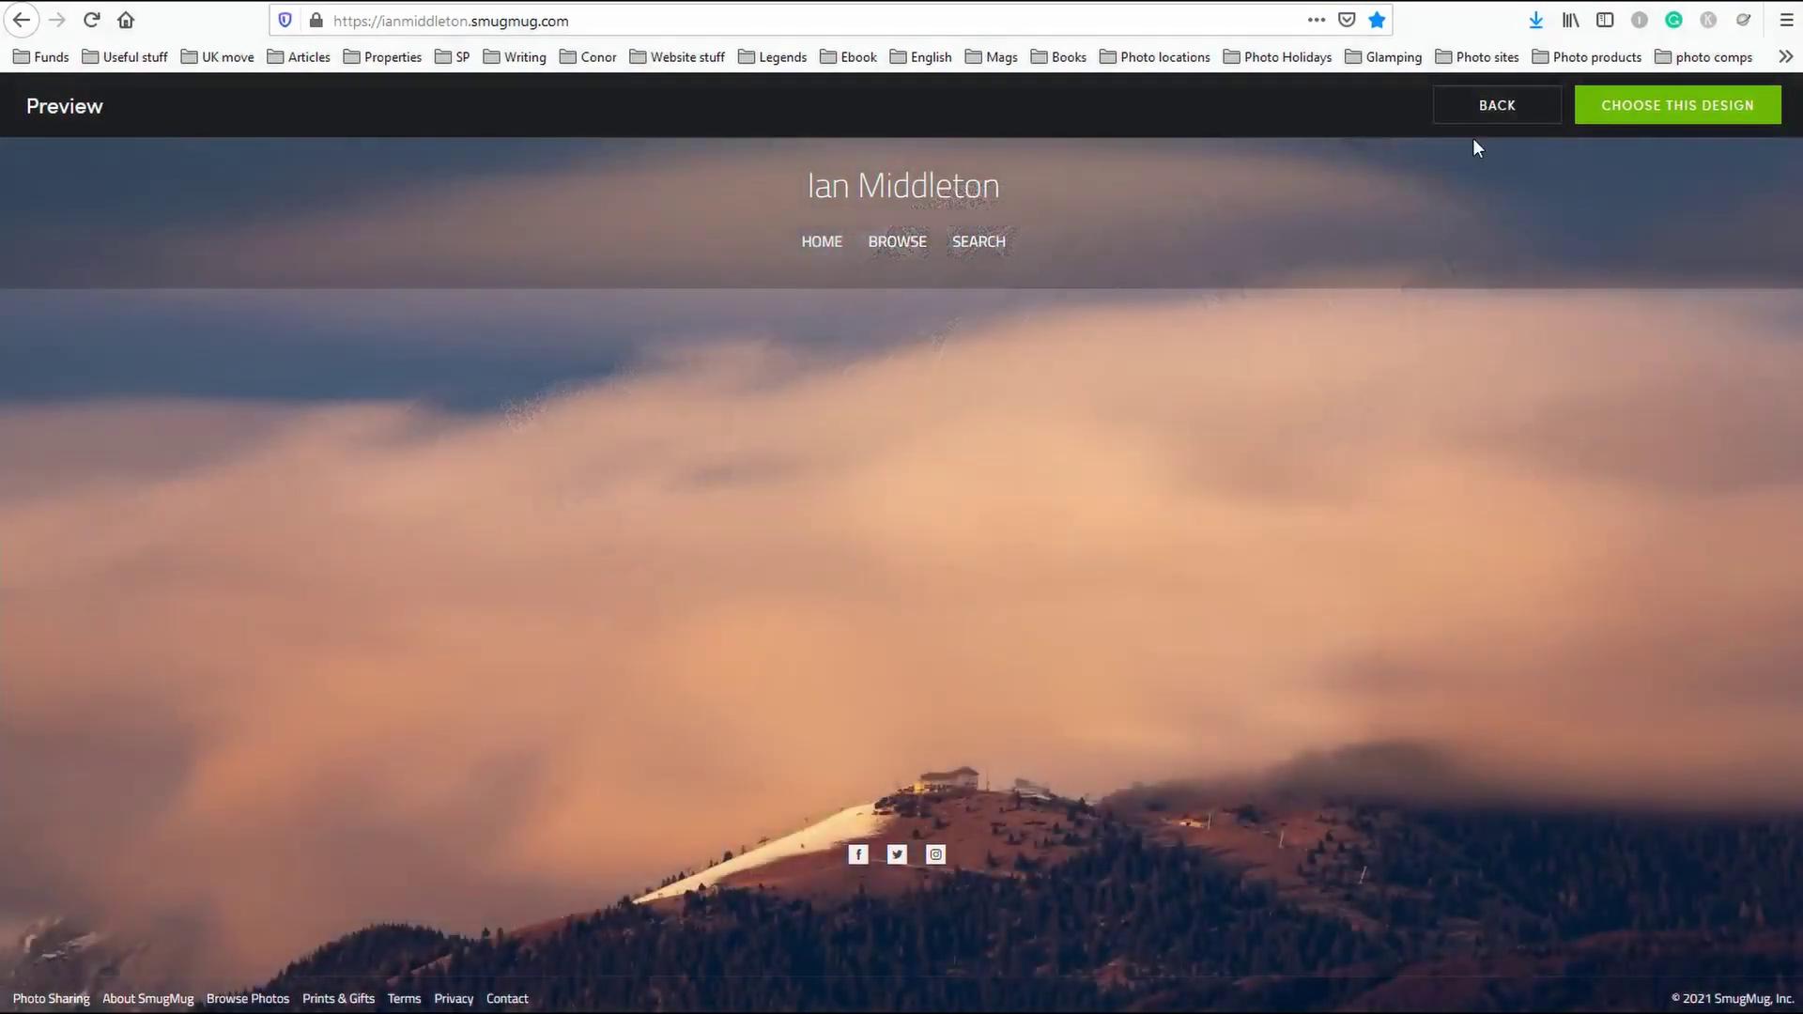
{"action": "left_click", "coordinate": [1494, 106]}
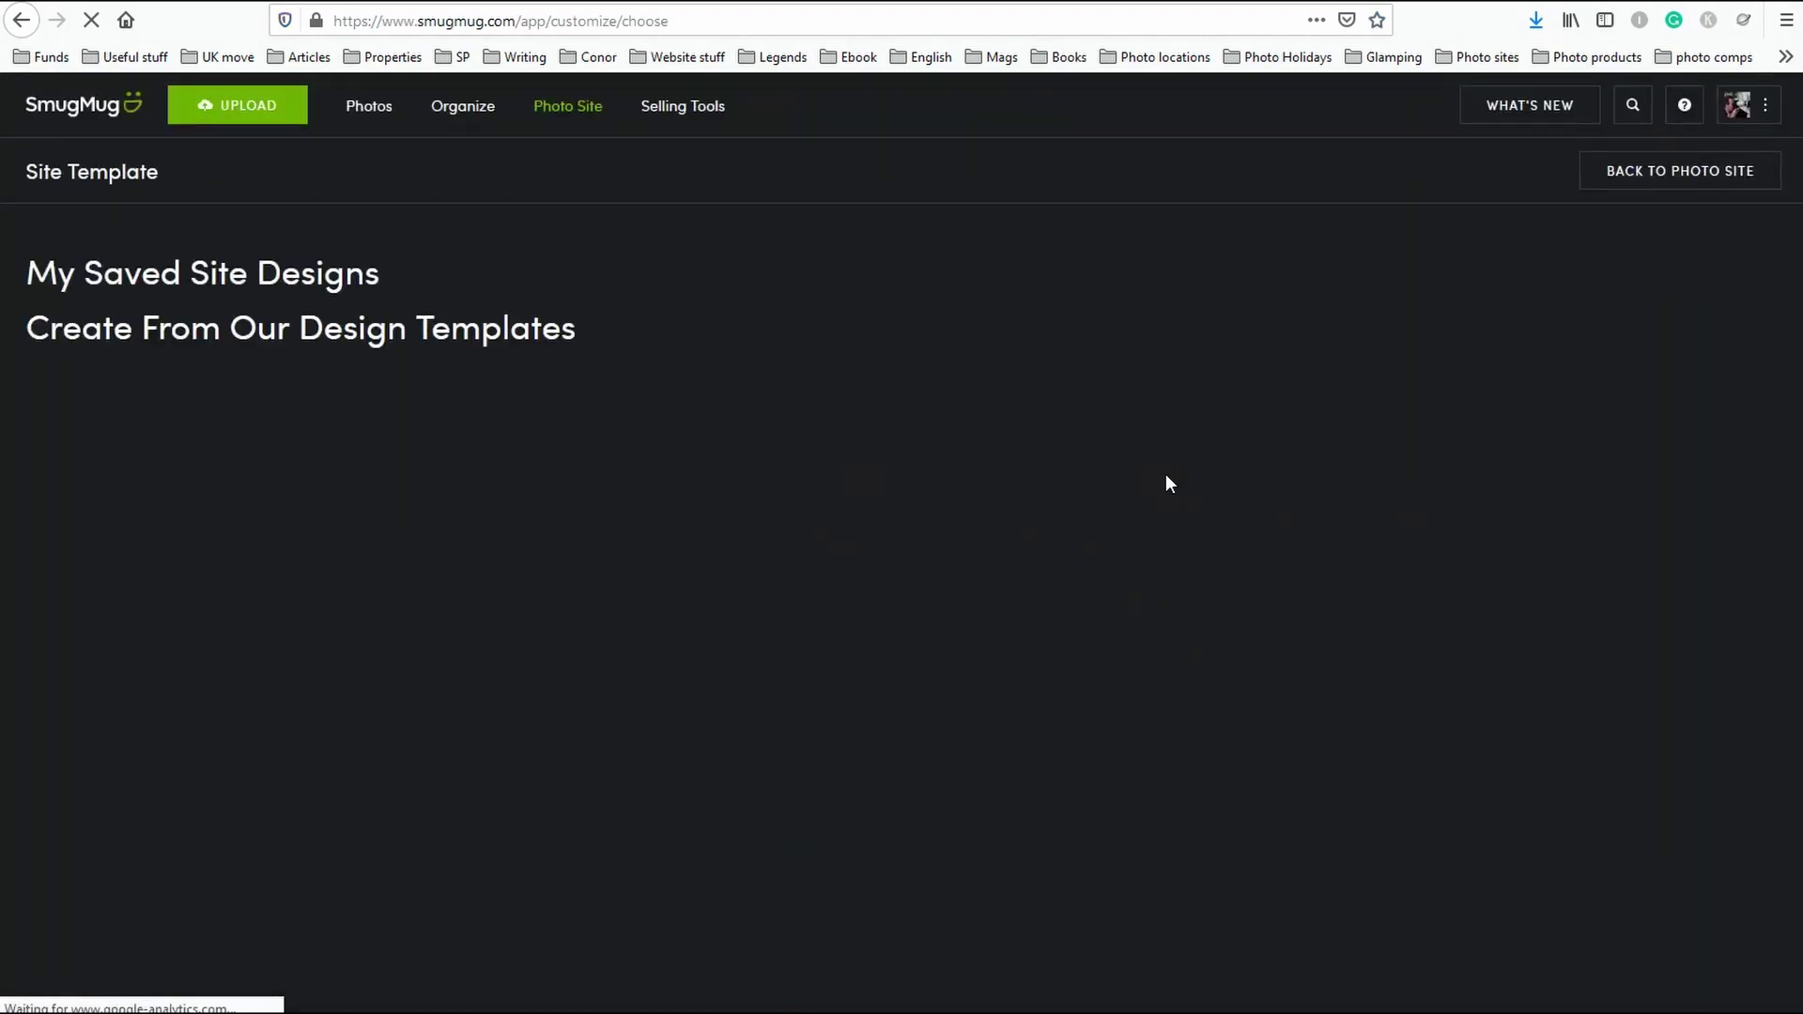
Preview the Osiris template with the site's photos, then return to the template list.
{"action": "scroll", "coordinate": [1193, 587], "scroll_direction": "down", "scroll_amount": 5}
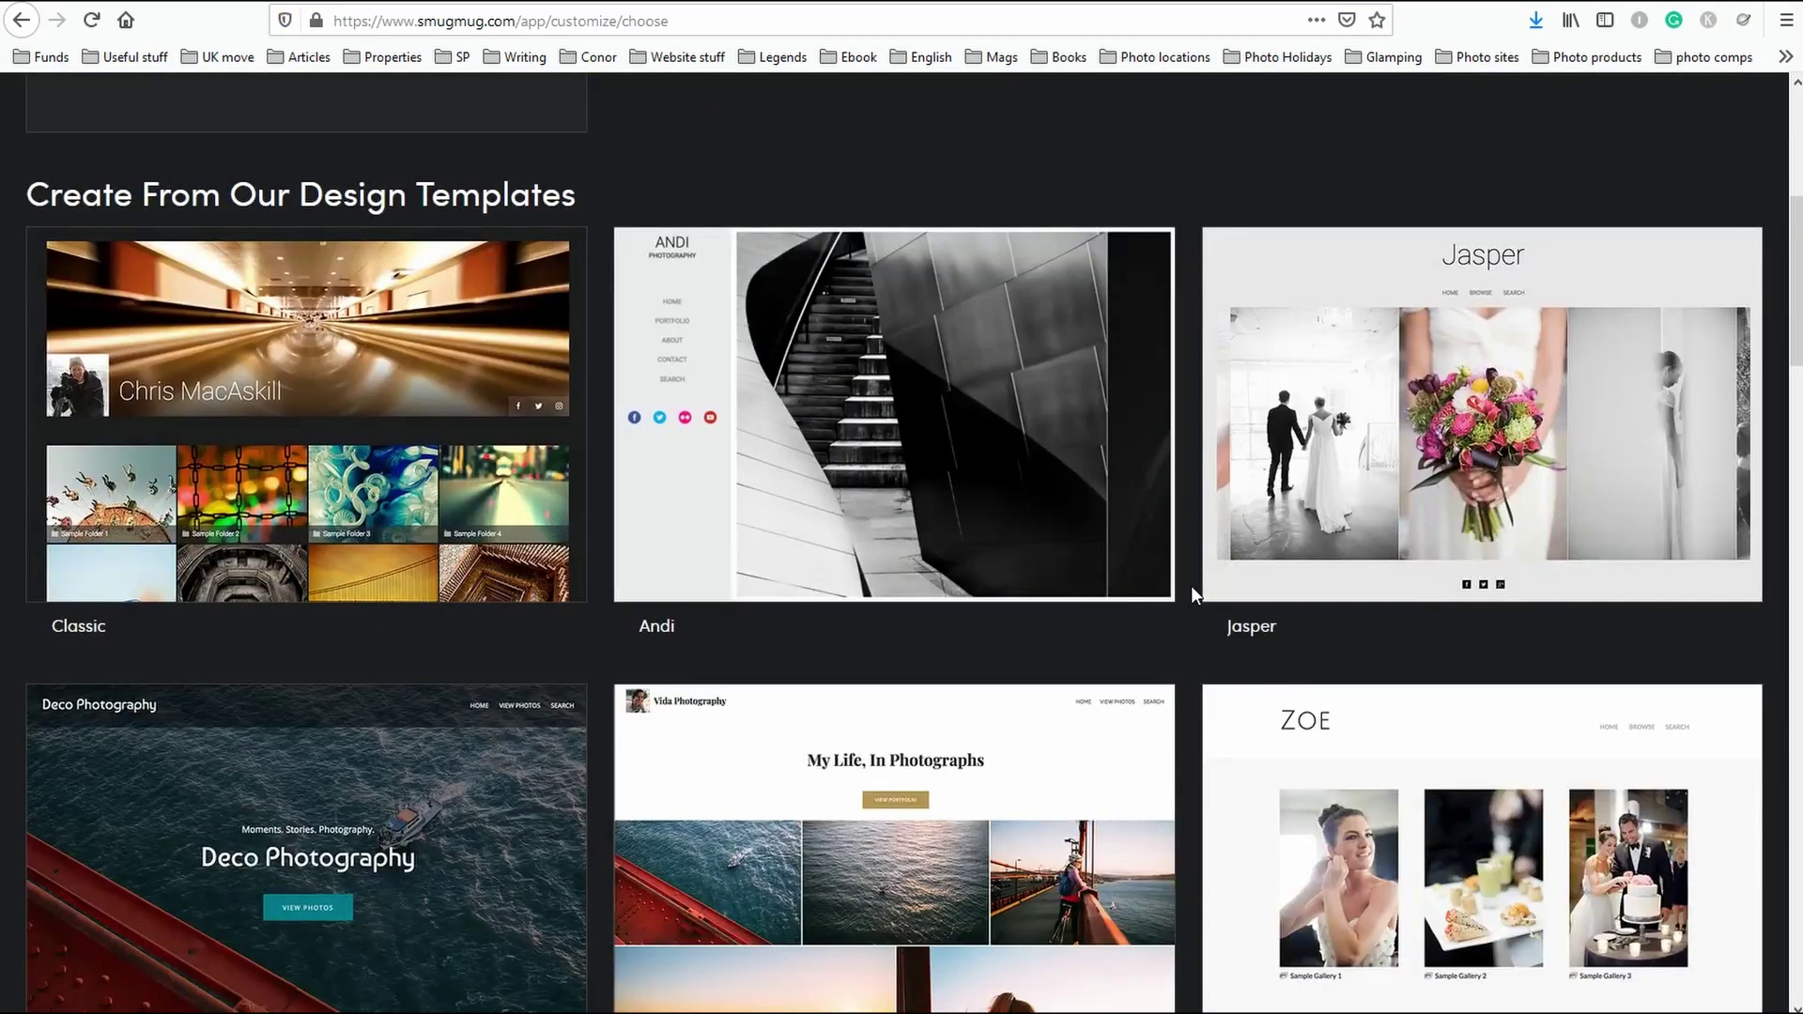
{"action": "left_click_drag", "start_coordinate": [1796, 319], "coordinate": [1797, 627]}
{"action": "mouse_move", "coordinate": [978, 463]}
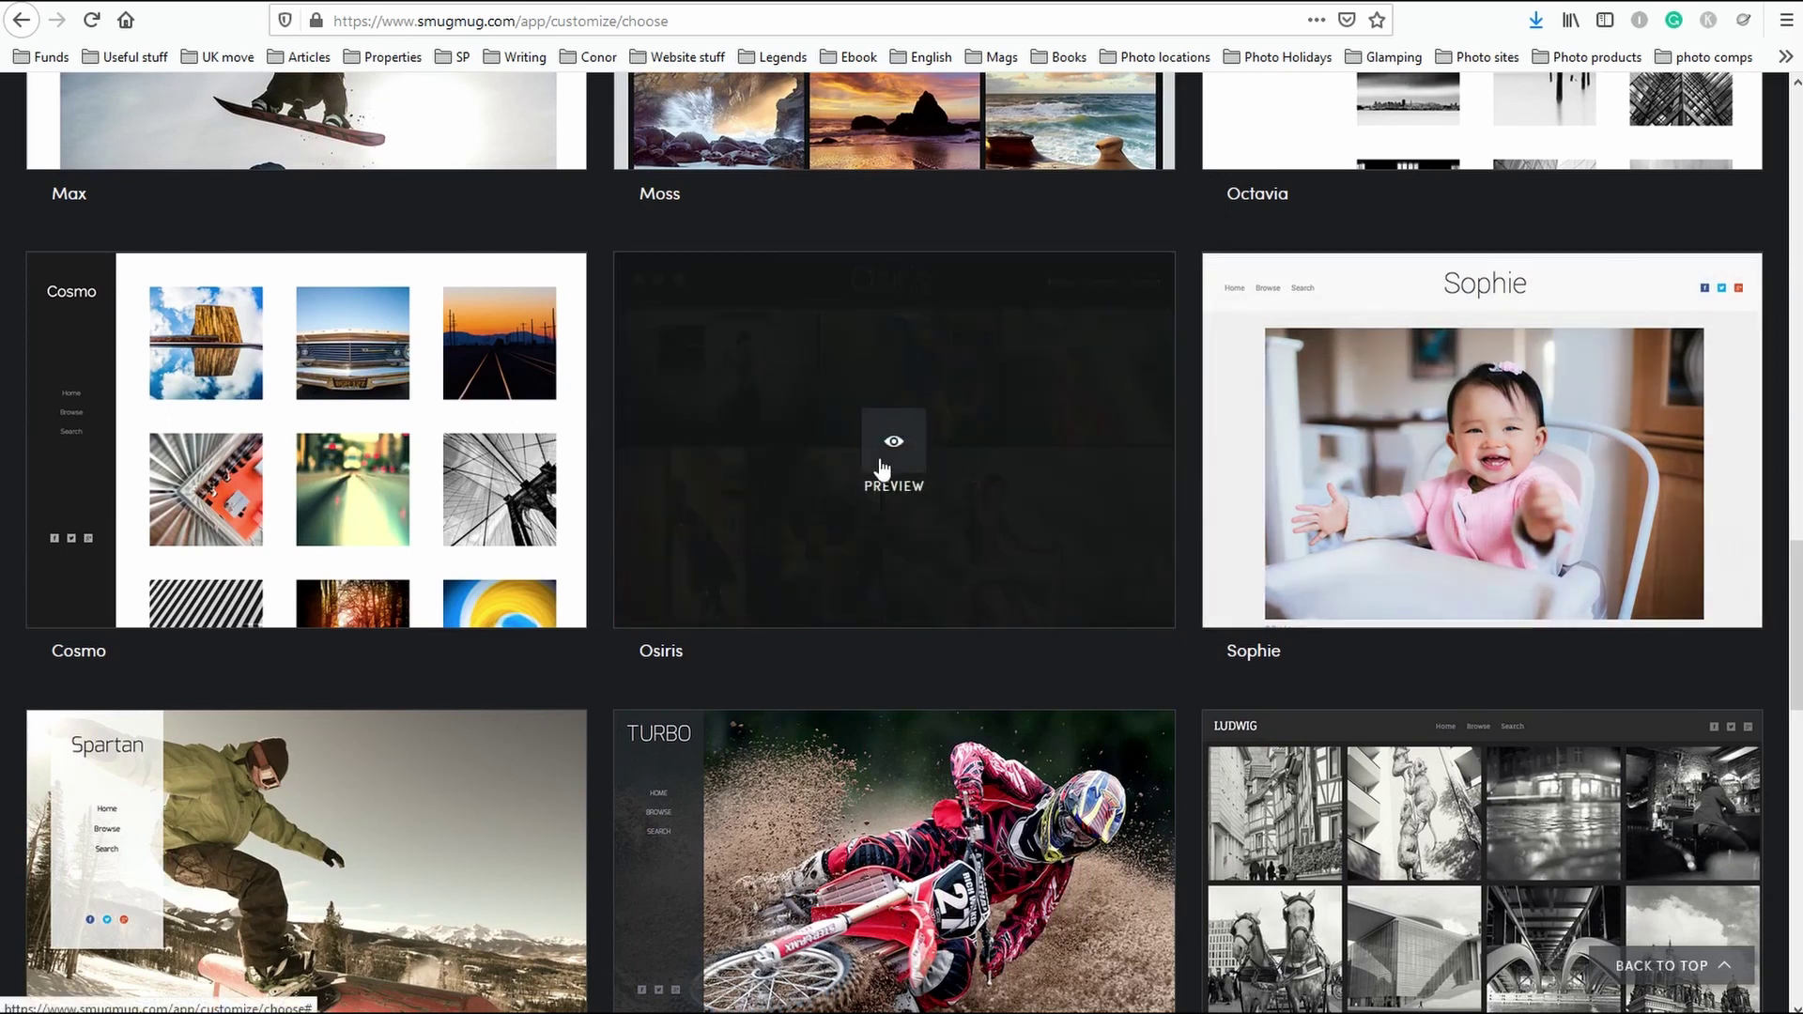
{"action": "left_click", "coordinate": [887, 467]}
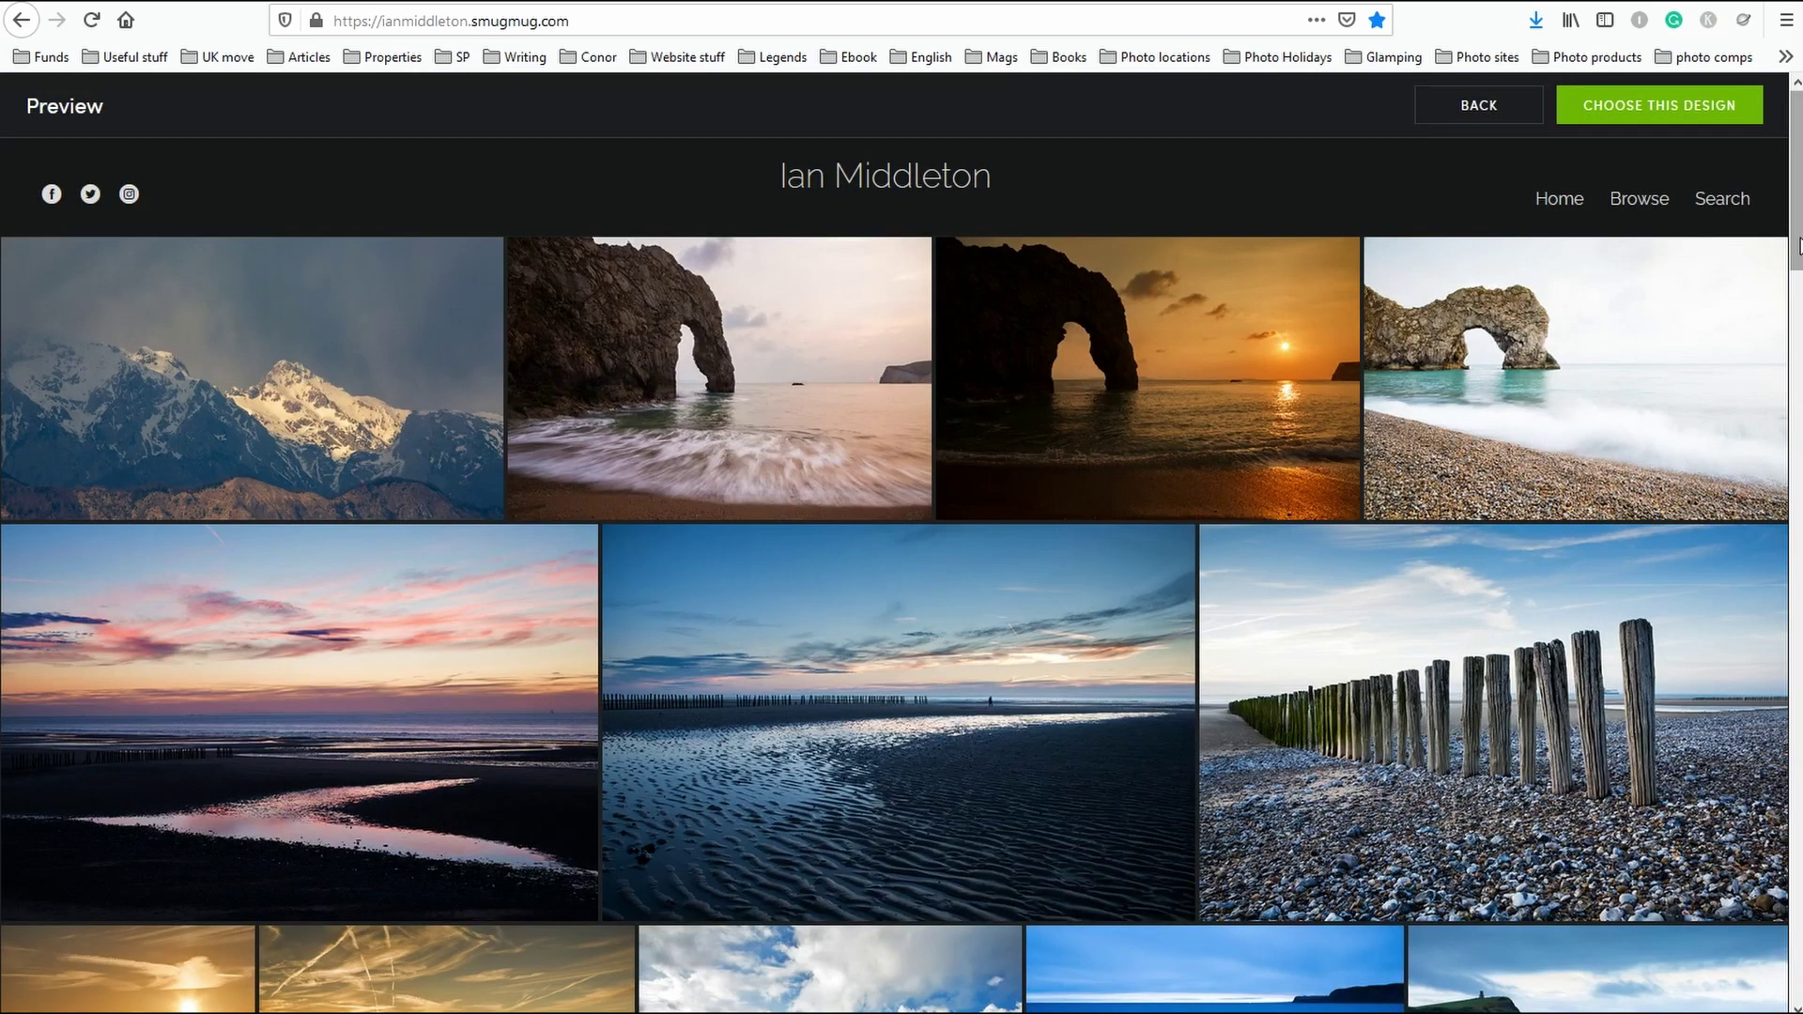
{"action": "mouse_move", "coordinate": [1798, 242]}
{"action": "left_mouse_down"}
{"action": "mouse_move", "coordinate": [1798, 949]}
{"action": "mouse_move", "coordinate": [1799, 225]}
{"action": "left_mouse_up"}
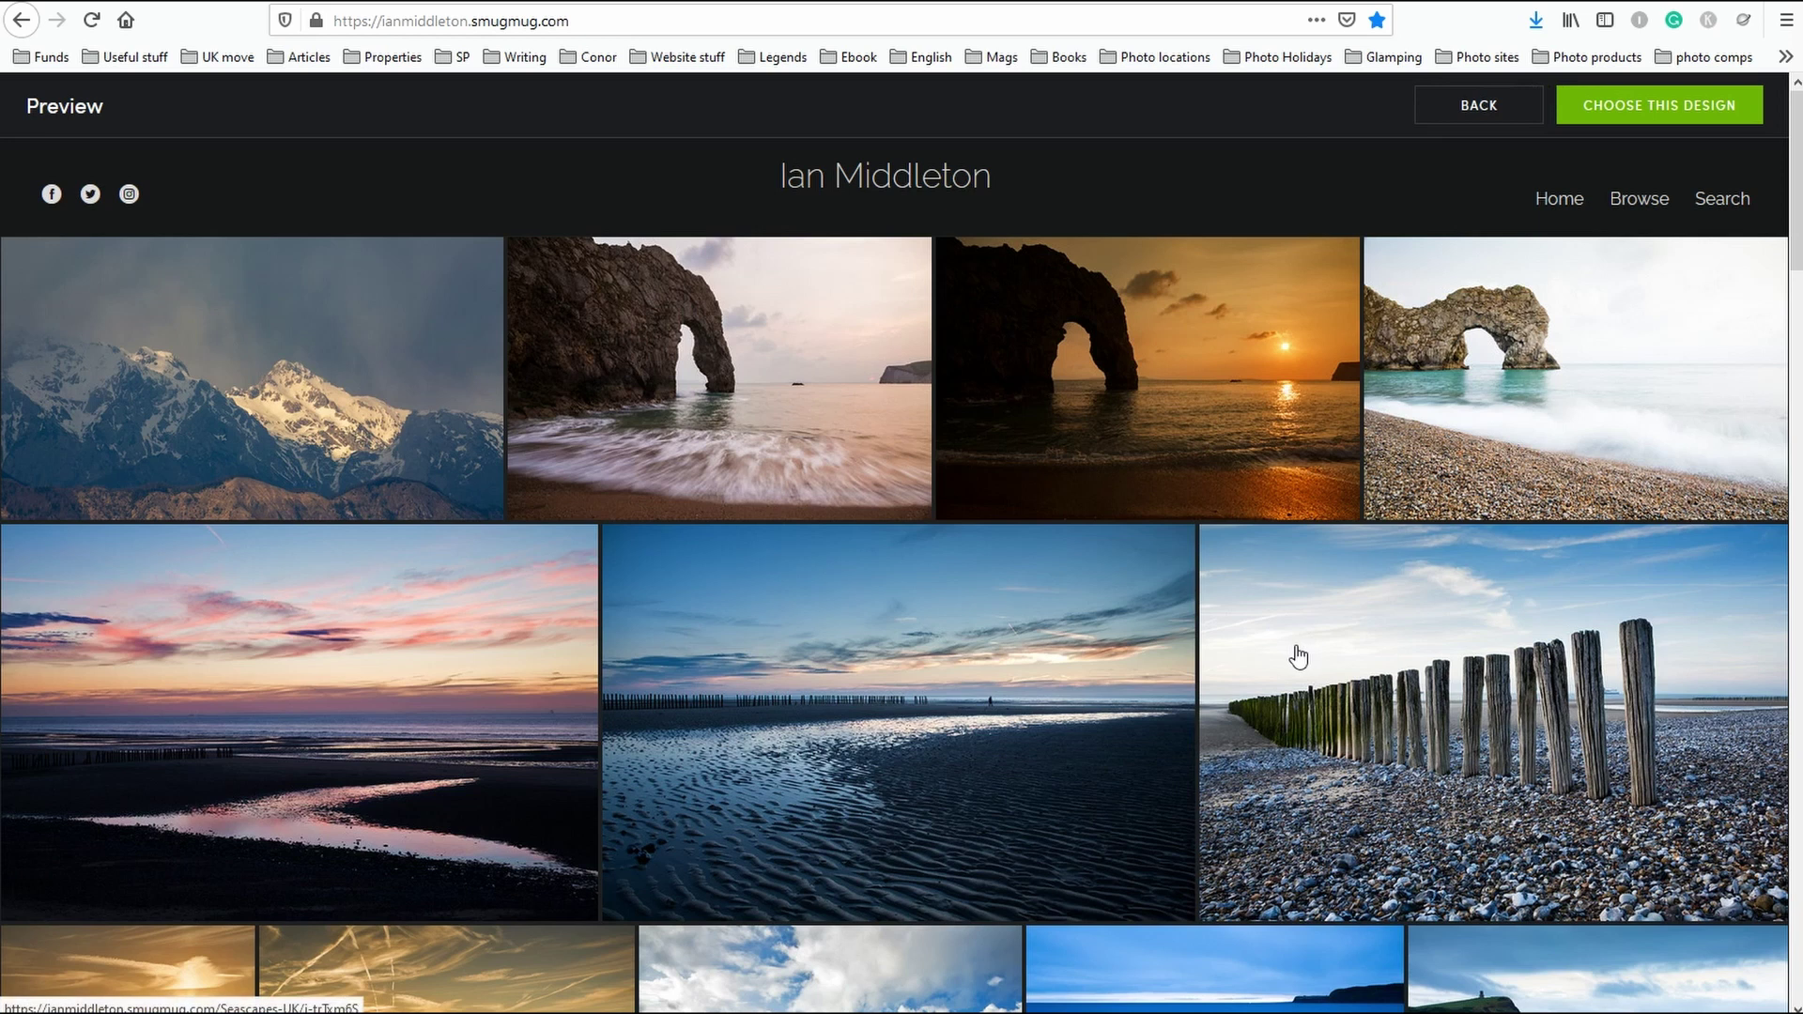
{"action": "left_click", "coordinate": [1482, 111]}
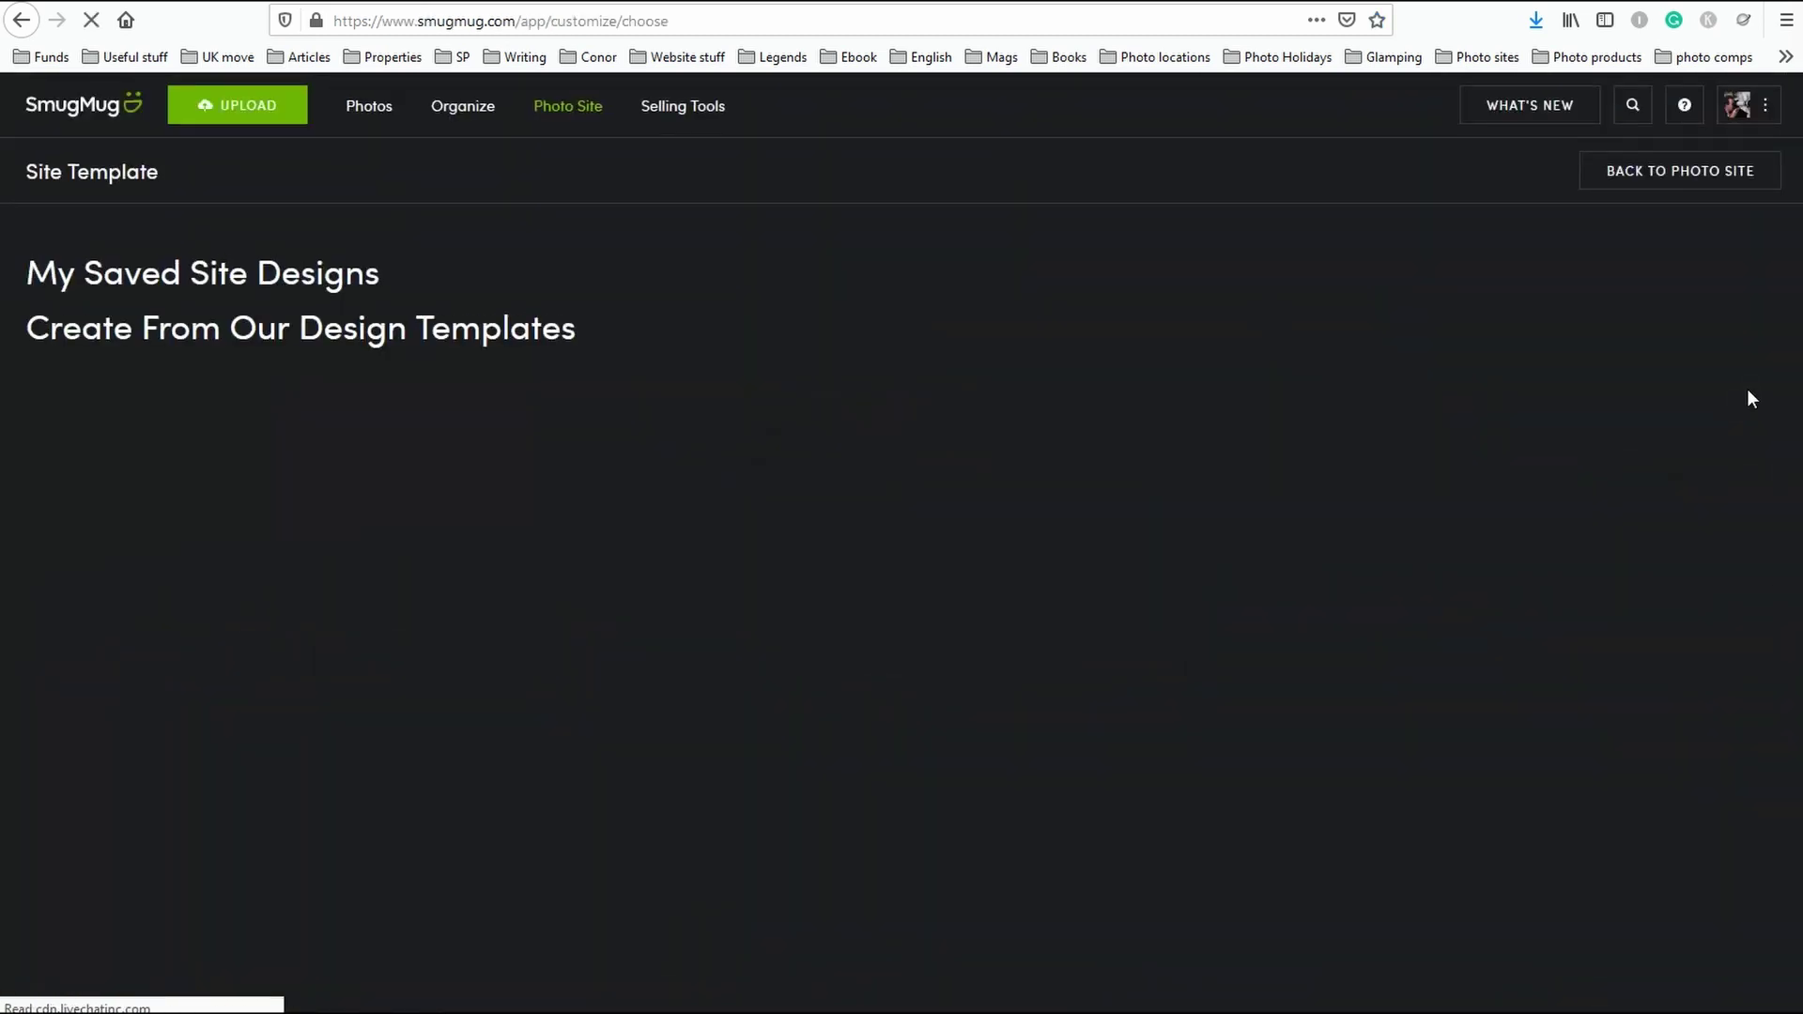
Browse the design templates again and open a preview of the Nyx template.
{"action": "scroll", "coordinate": [1799, 278], "scroll_direction": "down", "scroll_amount": 2}
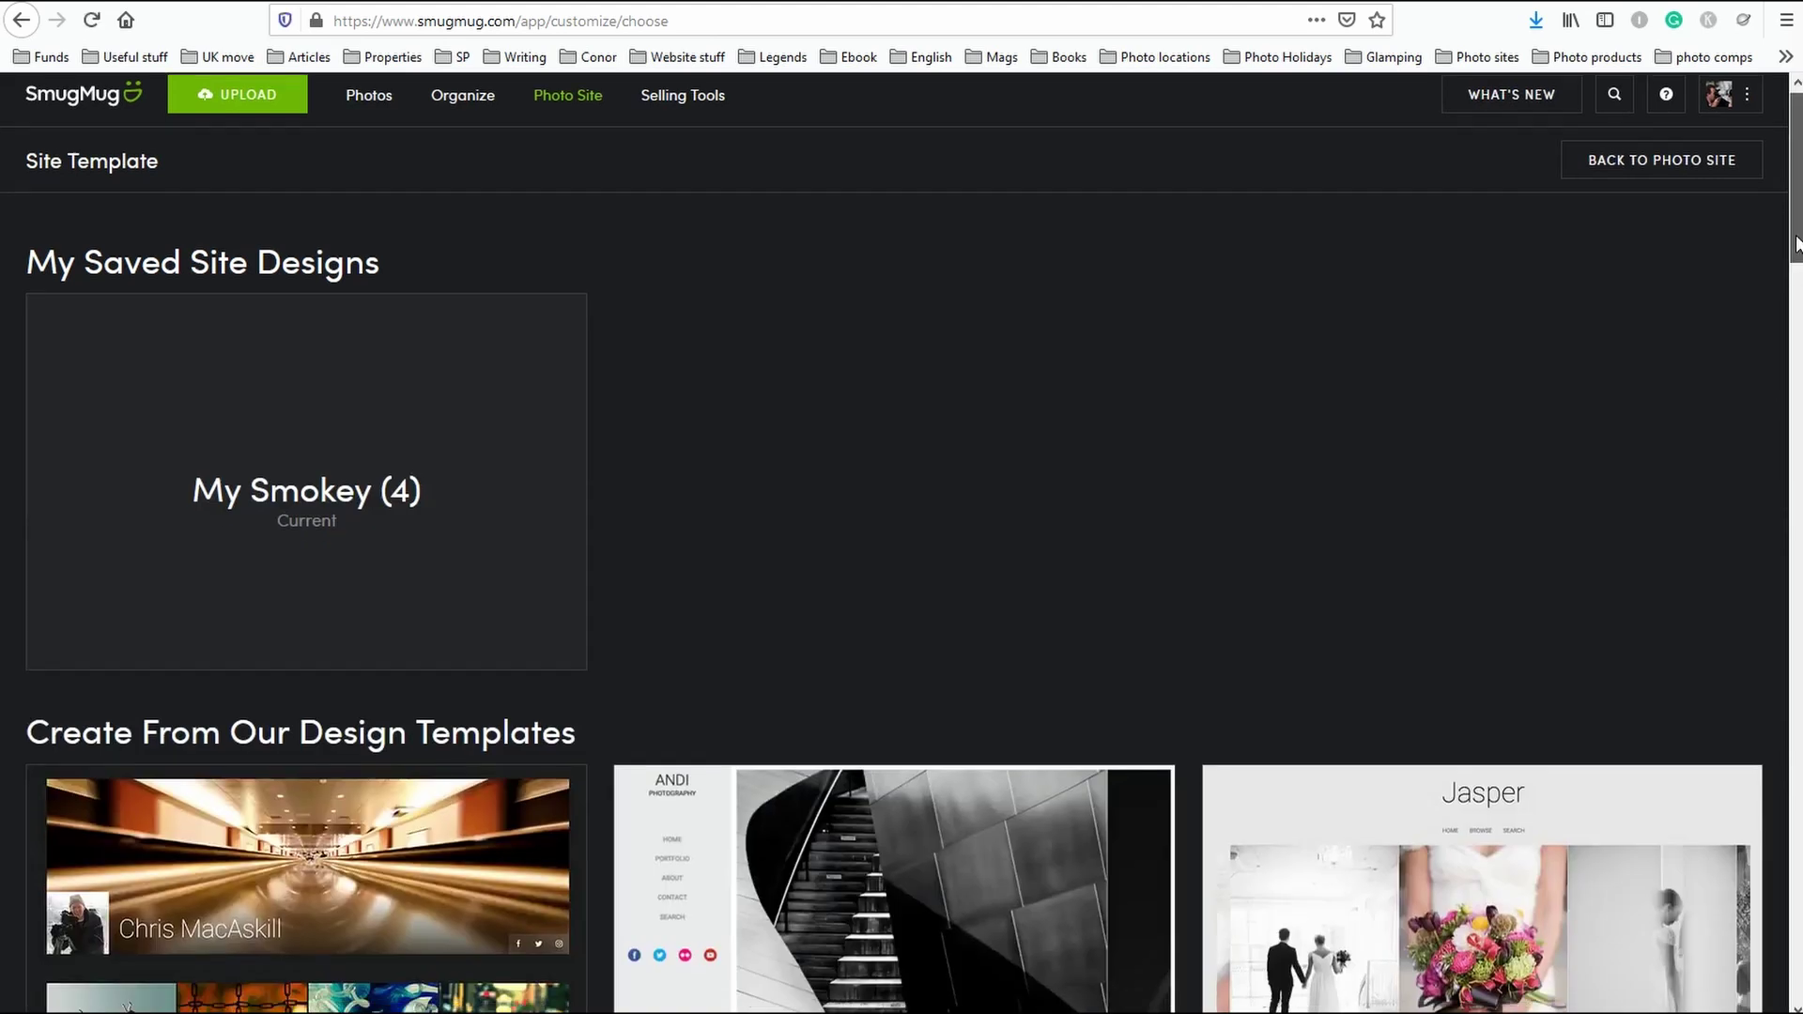
{"action": "scroll", "coordinate": [1799, 278], "scroll_direction": "down", "scroll_amount": 4}
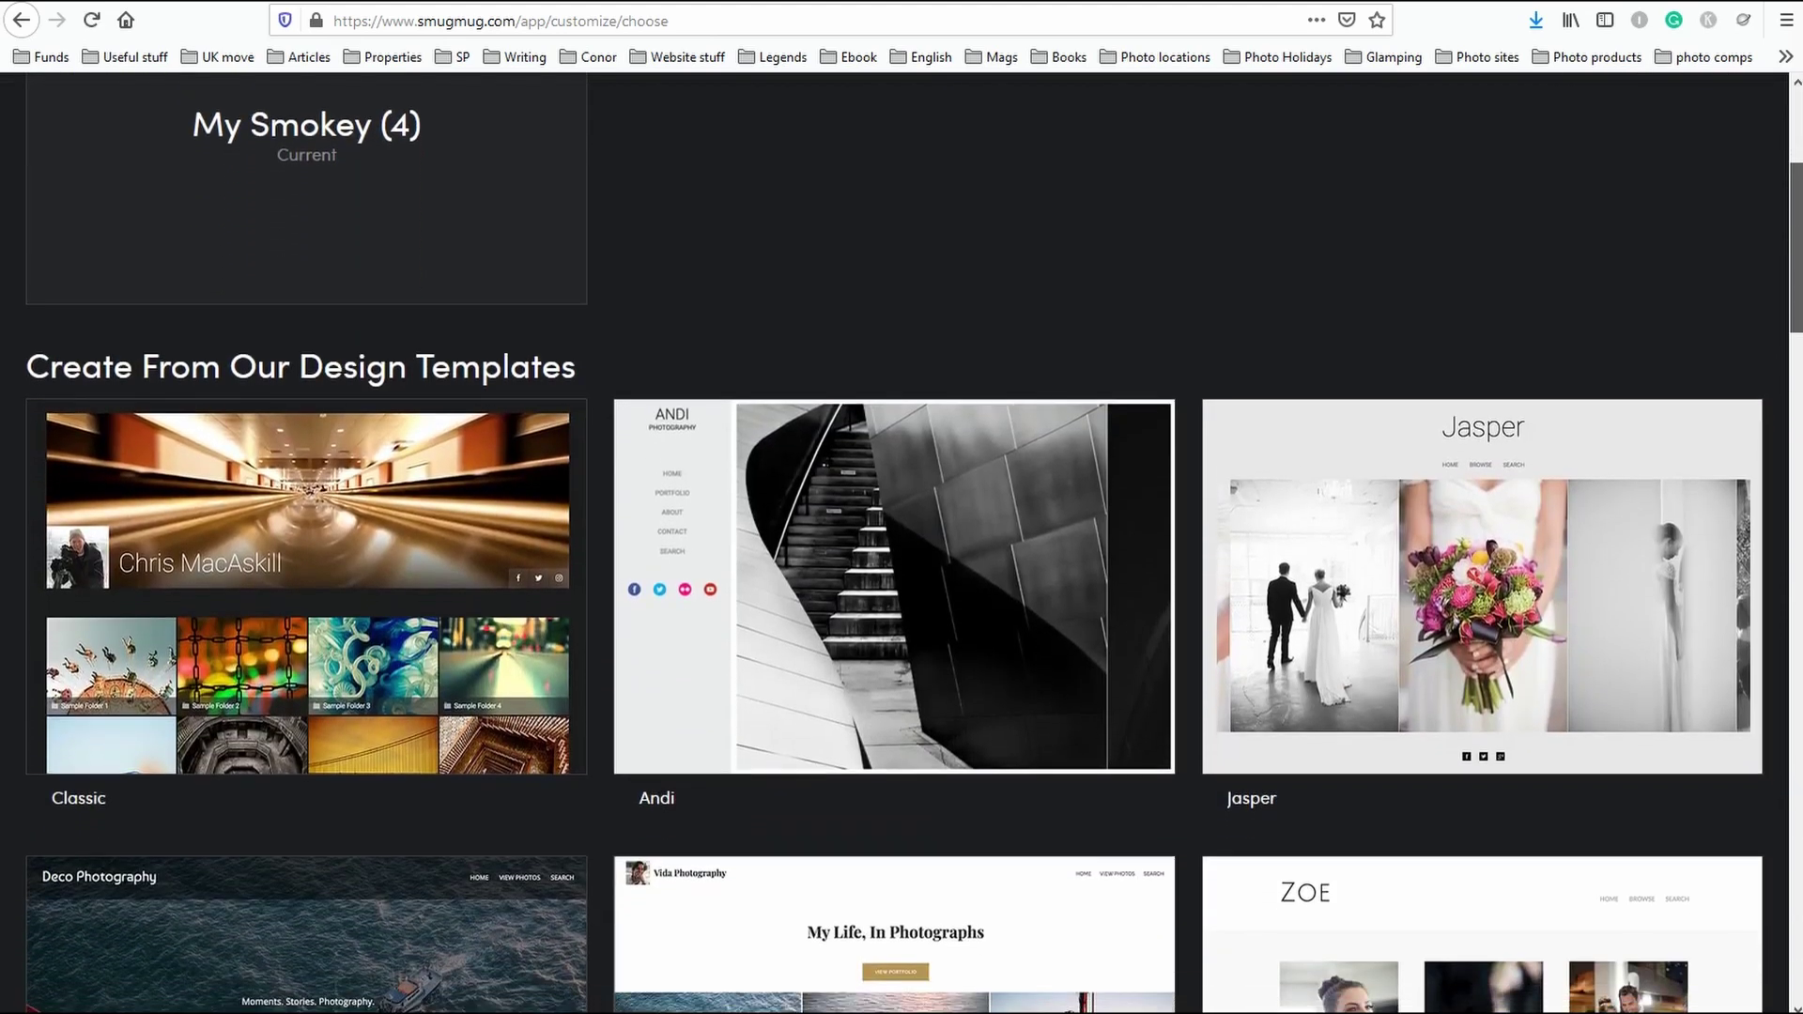
{"action": "scroll", "coordinate": [1798, 482], "scroll_direction": "down", "scroll_amount": 7}
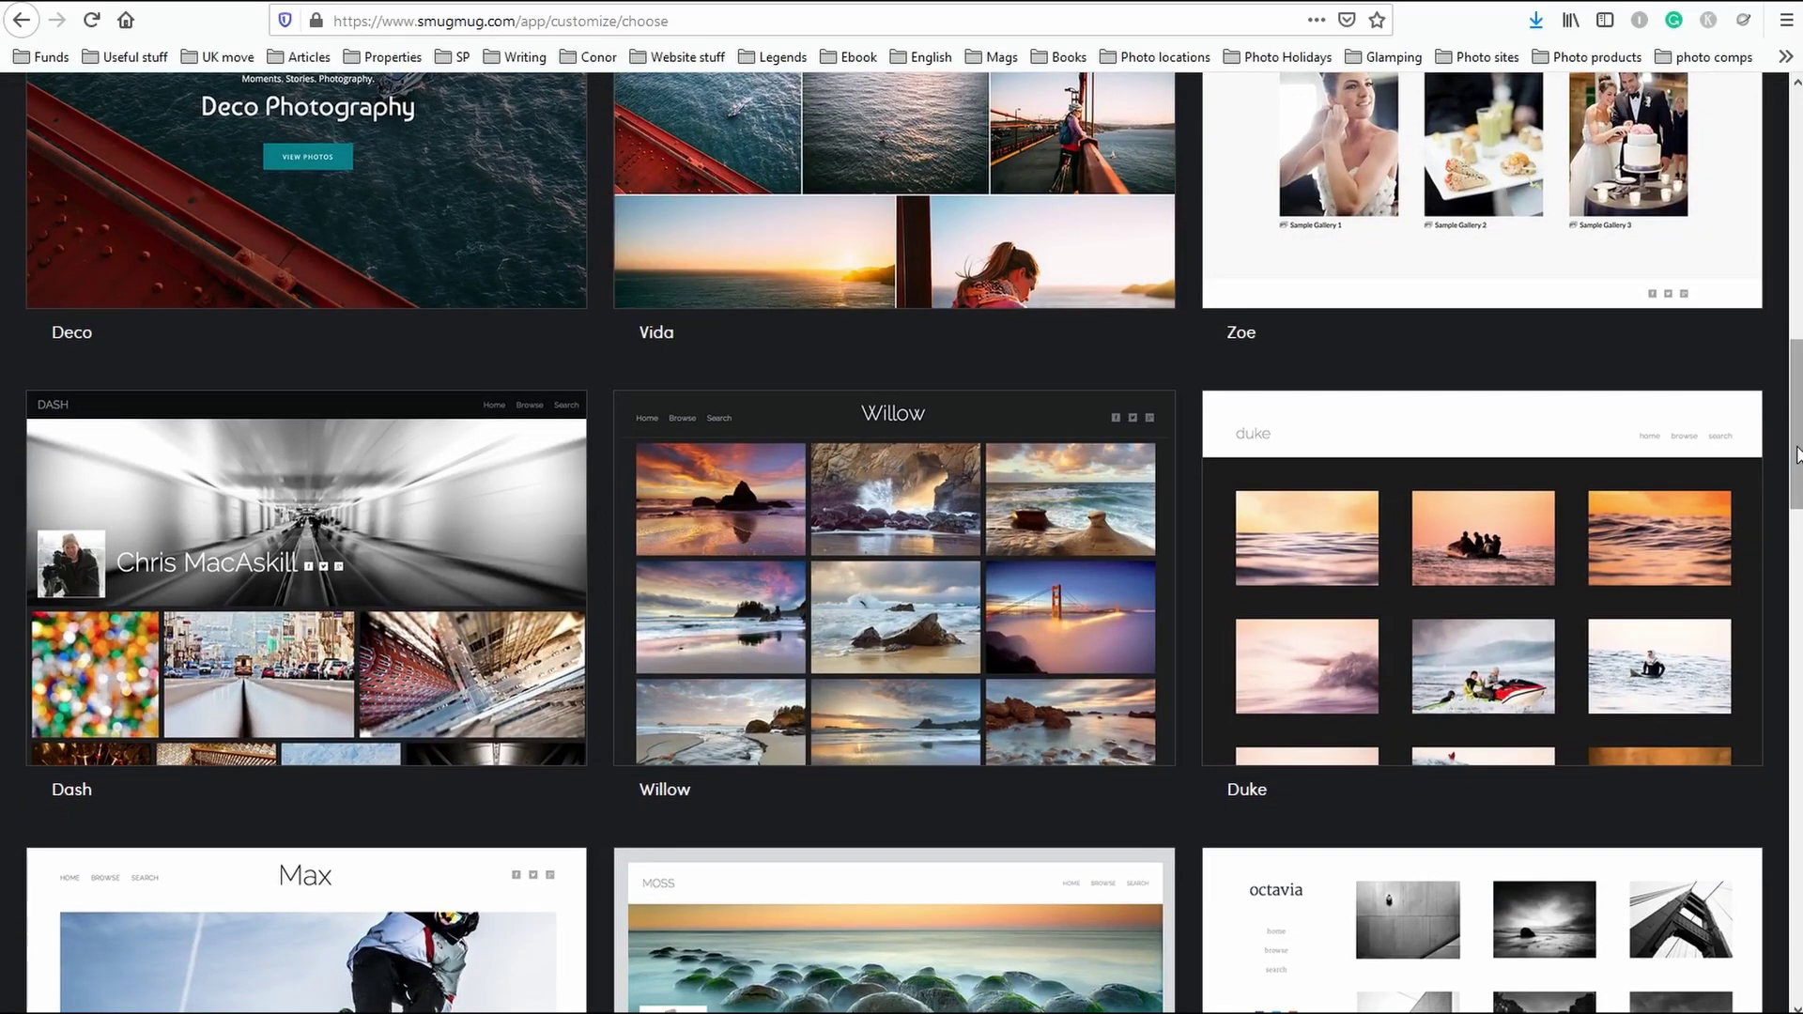
{"action": "scroll", "coordinate": [1797, 454], "scroll_direction": "down", "scroll_amount": 5}
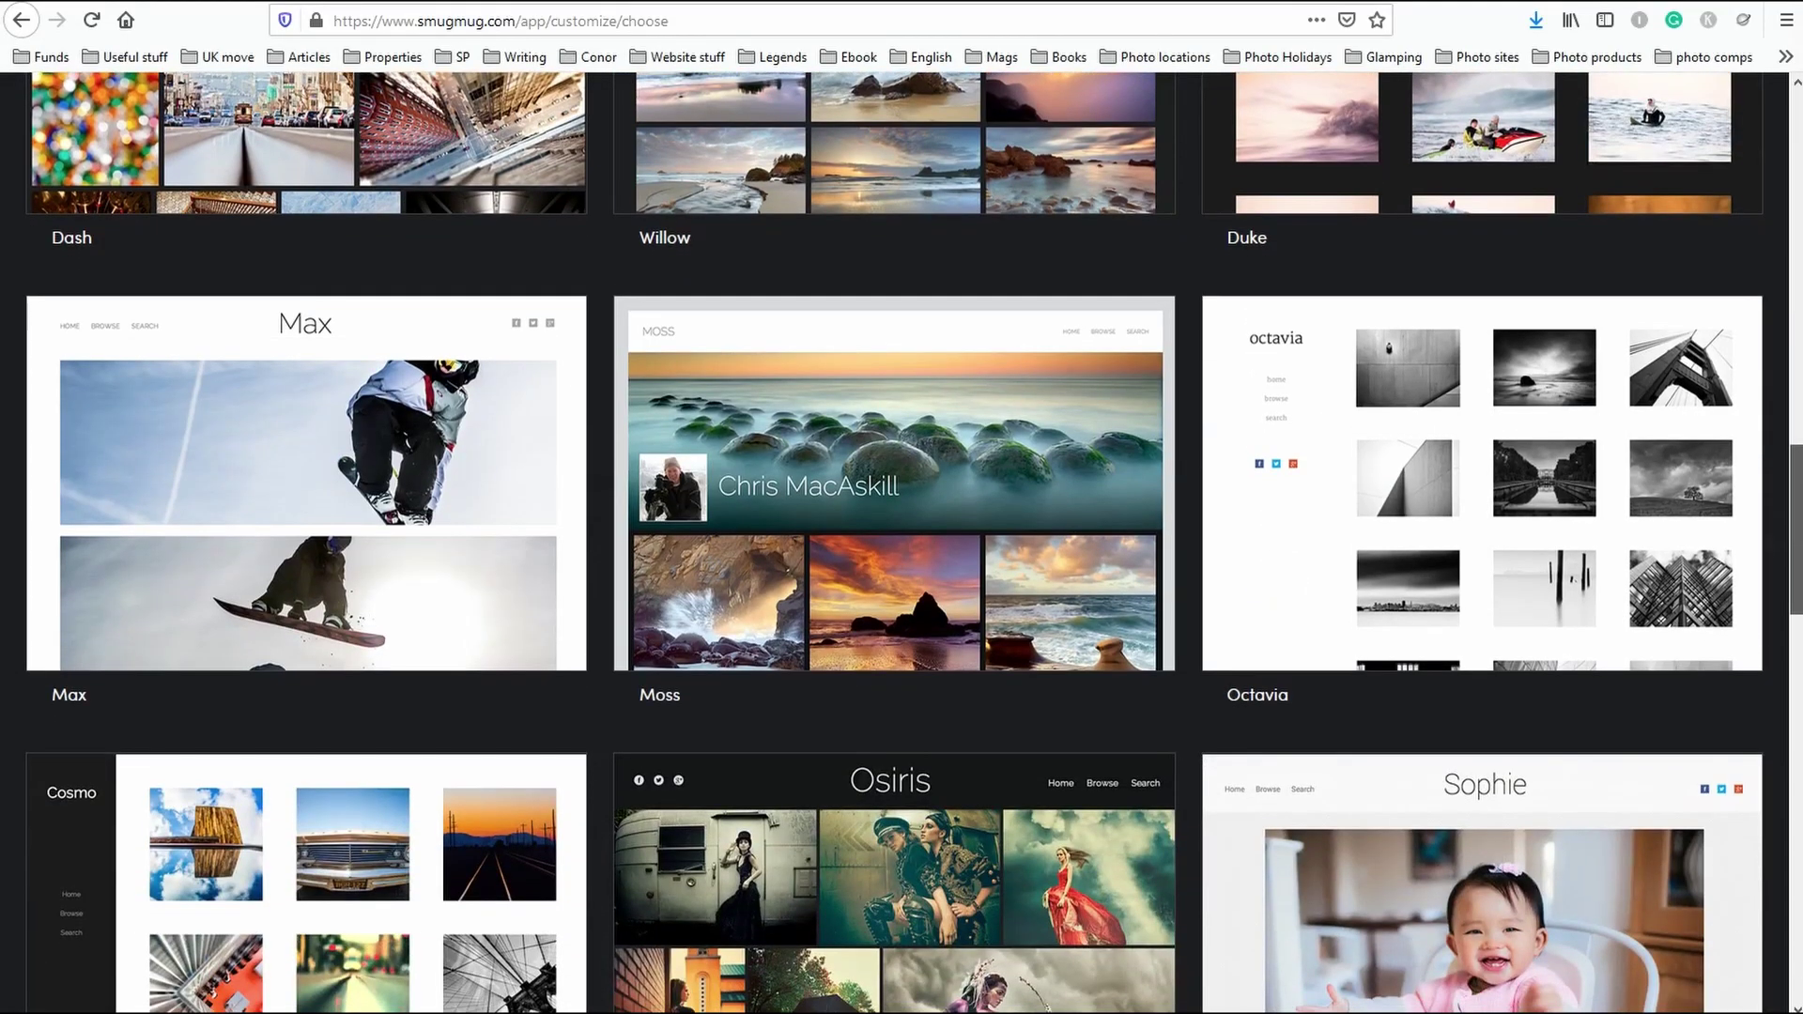
{"action": "scroll", "coordinate": [901, 542], "scroll_direction": "down", "scroll_amount": 4}
{"action": "scroll", "coordinate": [1796, 678], "scroll_direction": "down", "scroll_amount": 4}
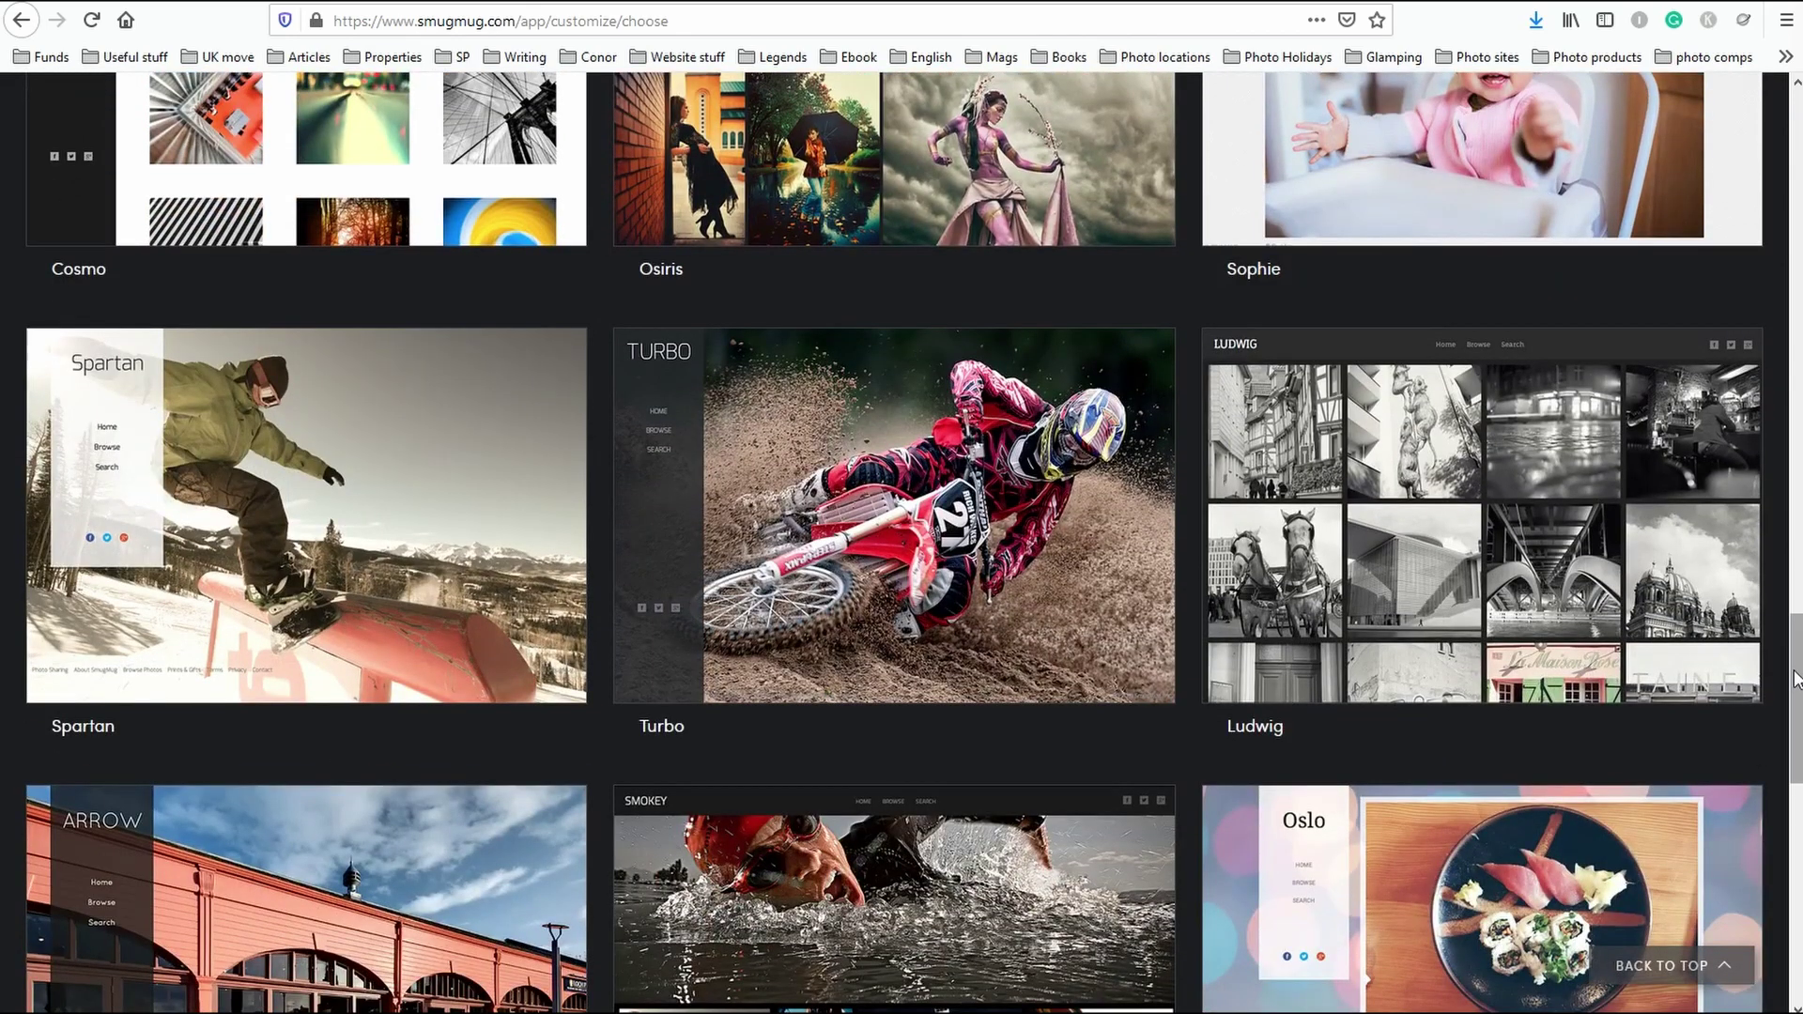
{"action": "scroll", "coordinate": [1795, 678], "scroll_direction": "down", "scroll_amount": 5}
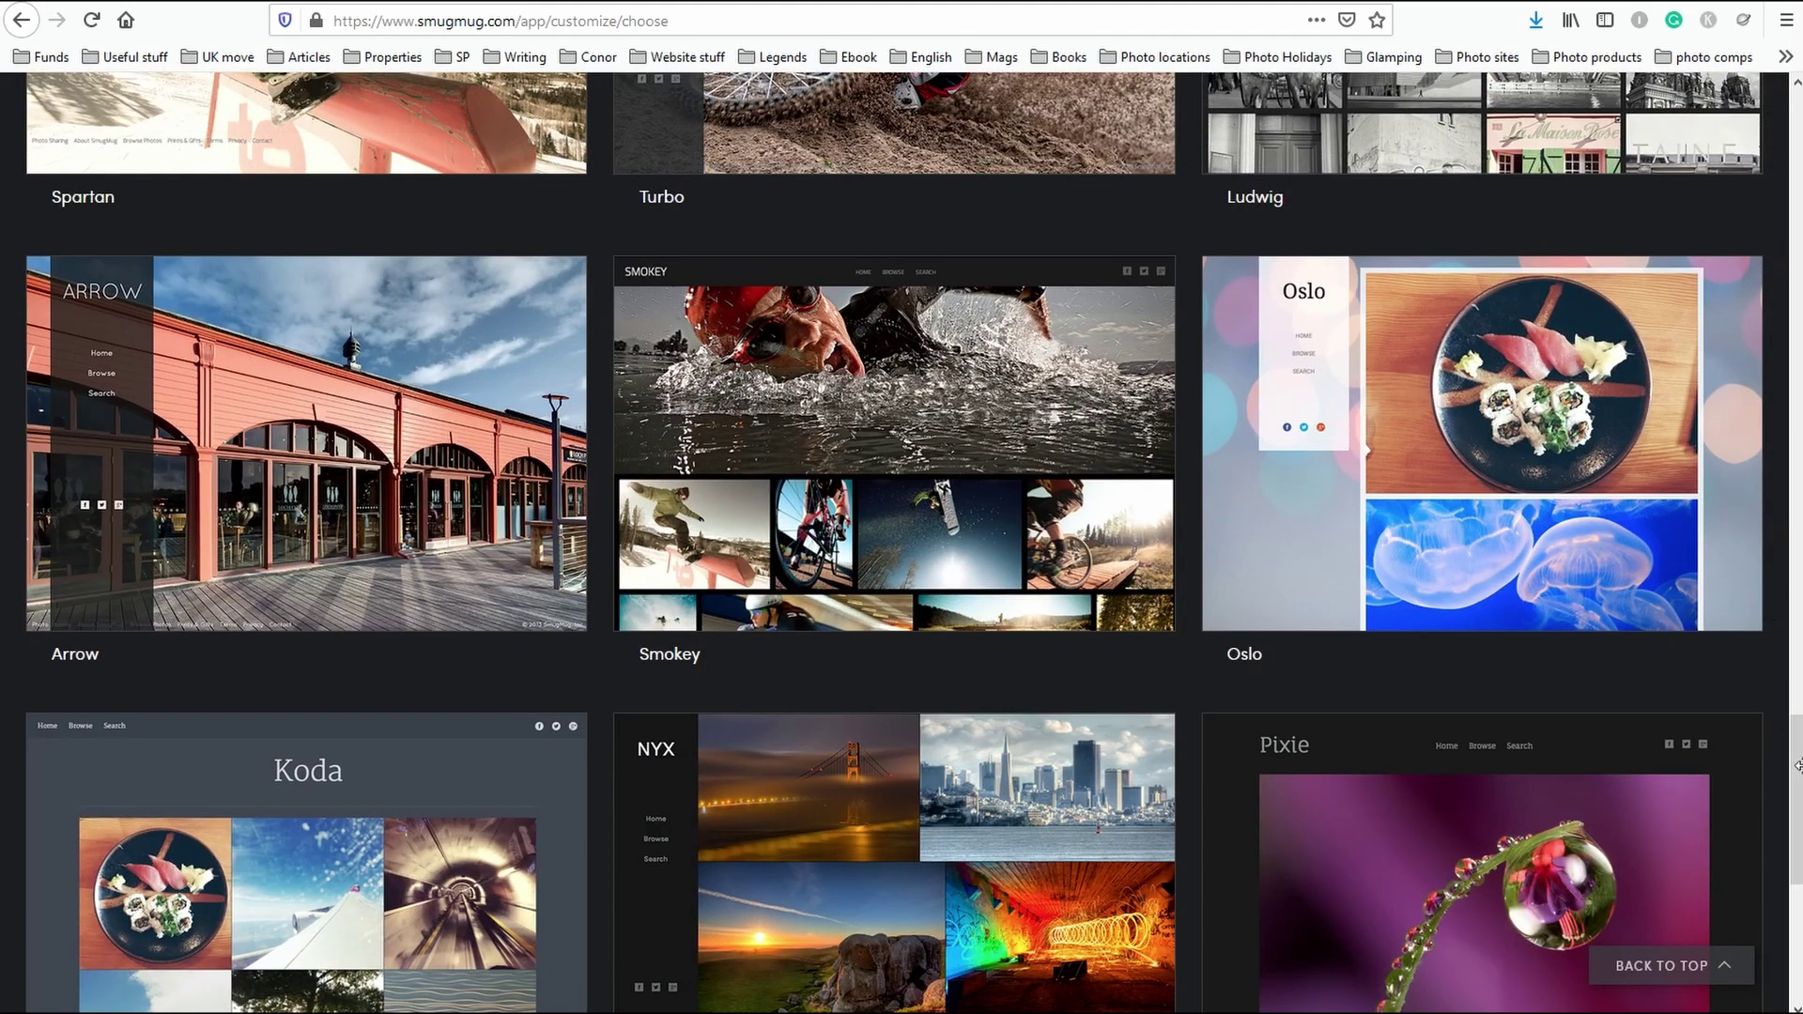
{"action": "scroll", "coordinate": [1795, 798], "scroll_direction": "down", "scroll_amount": 4}
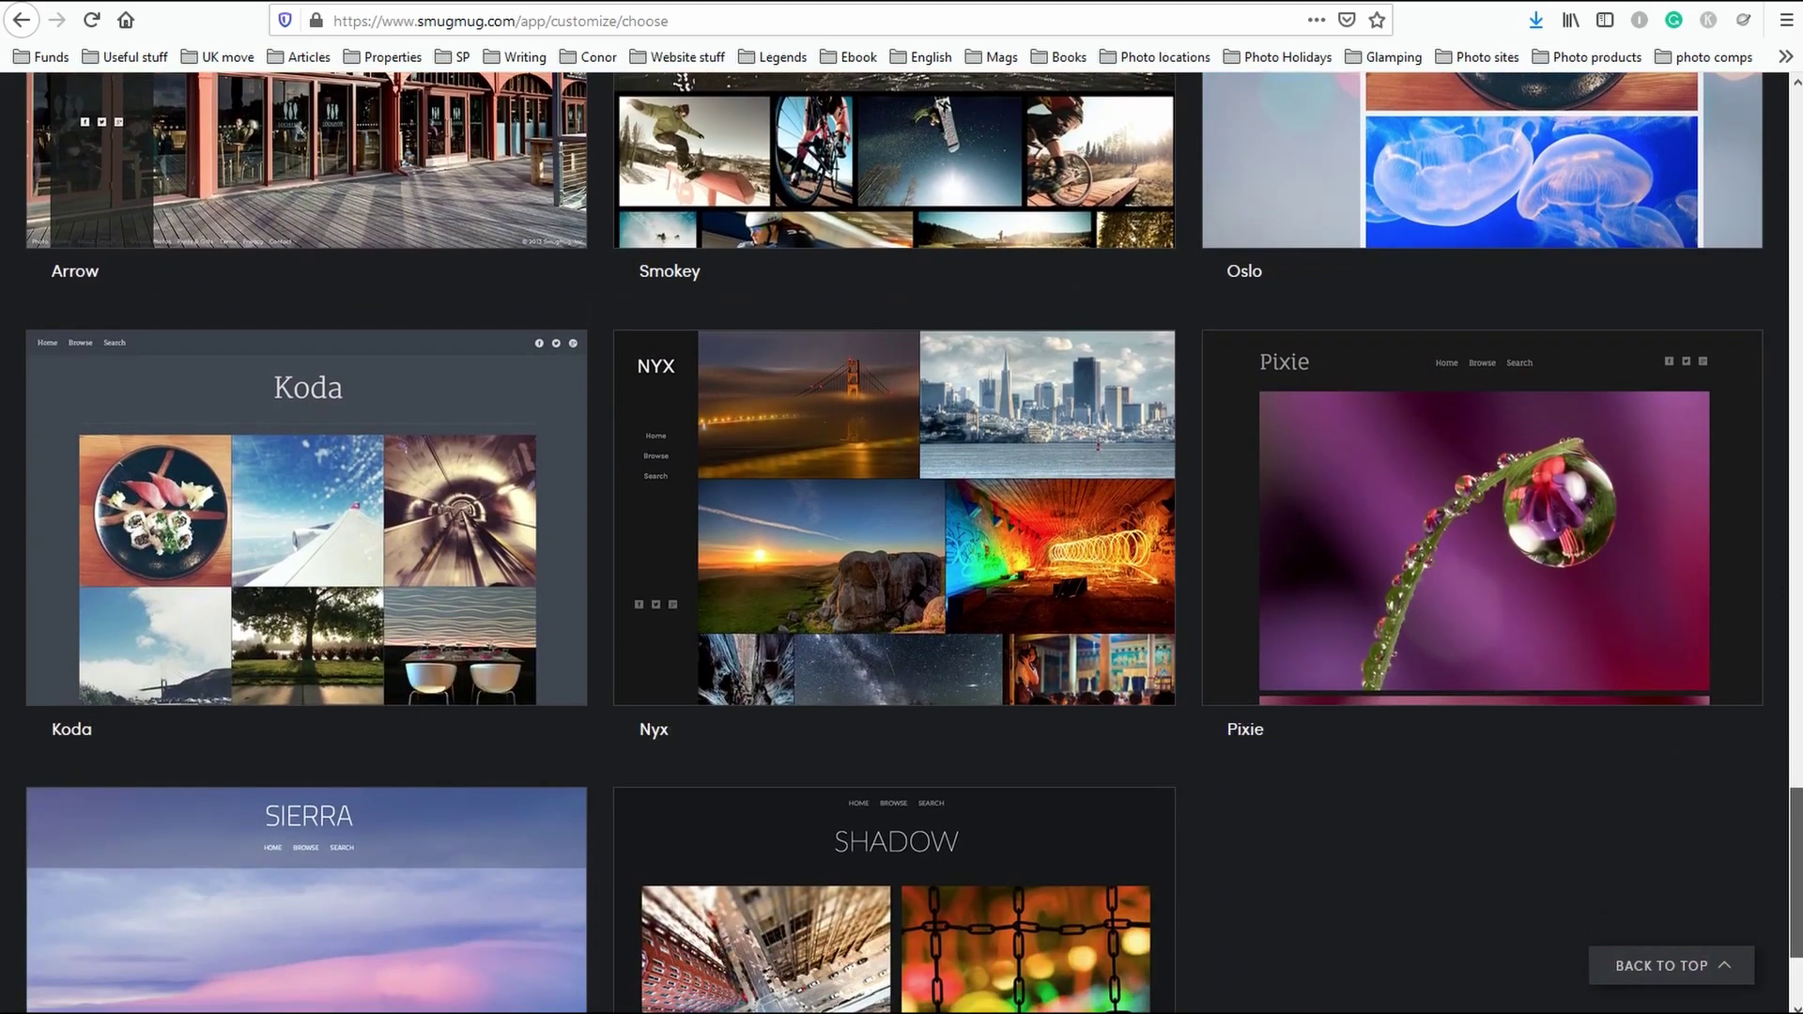
{"action": "mouse_move", "coordinate": [874, 564]}
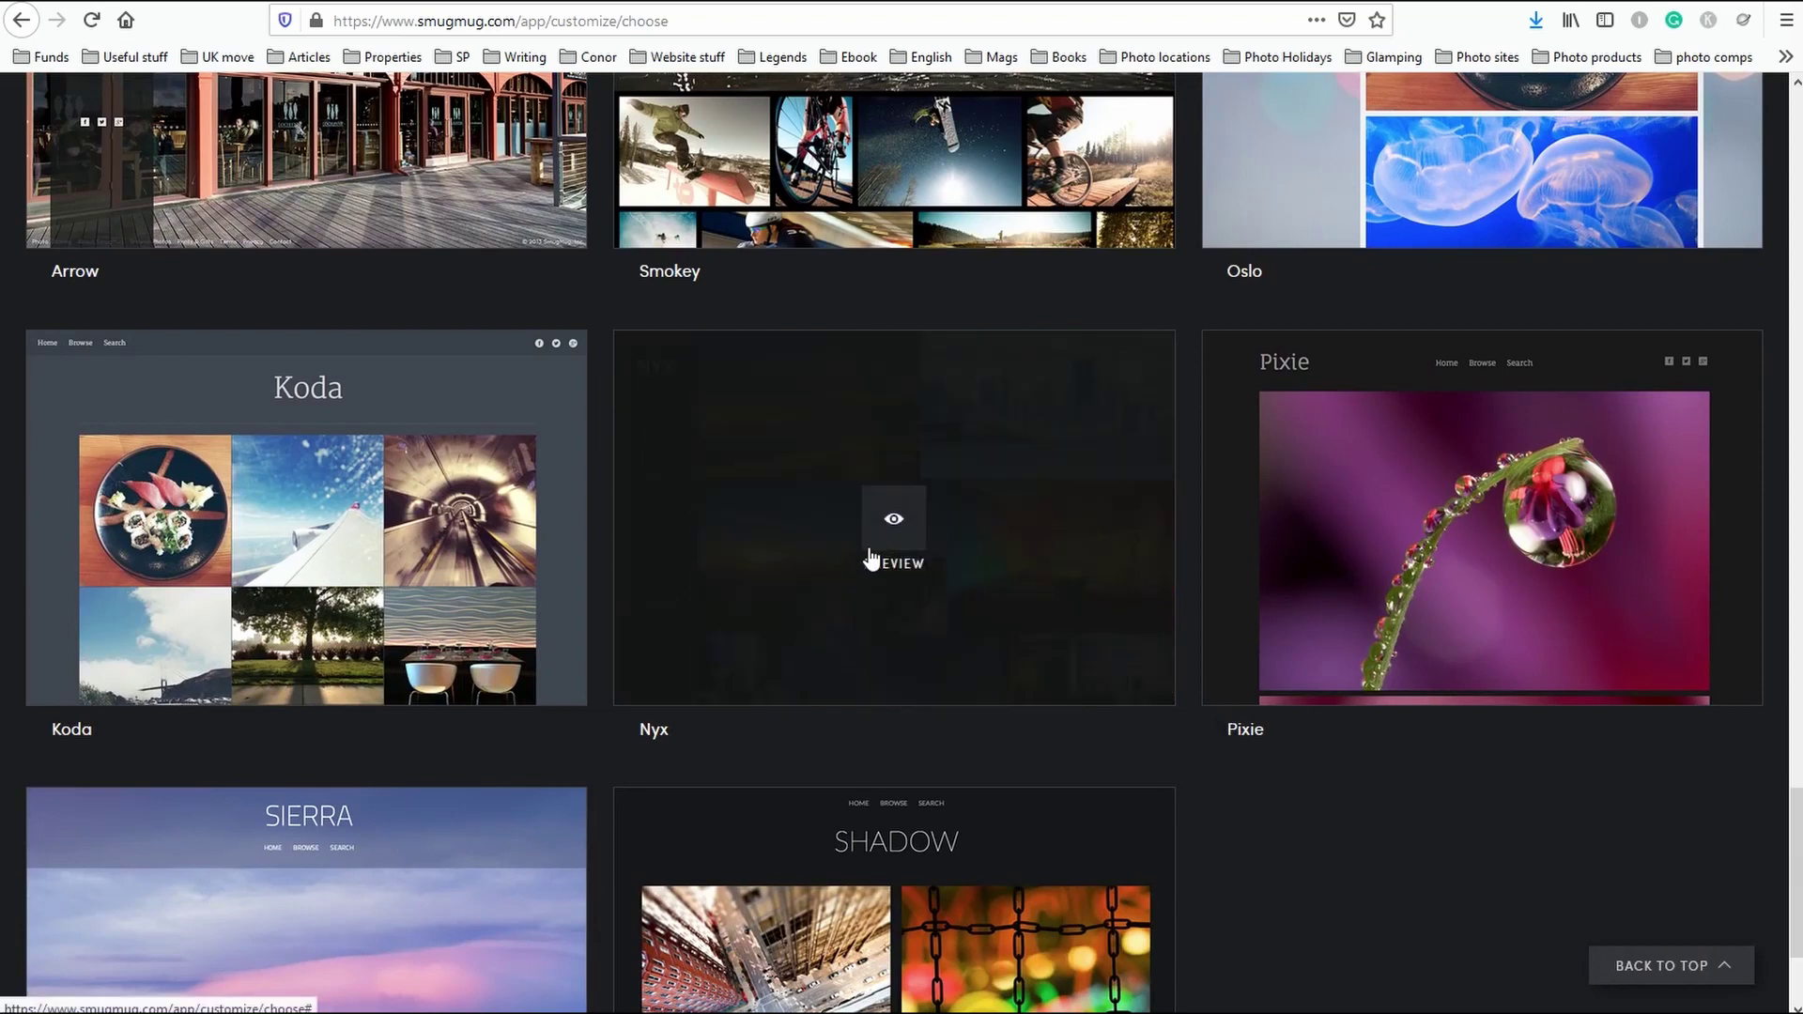
{"action": "left_click", "coordinate": [1061, 508]}
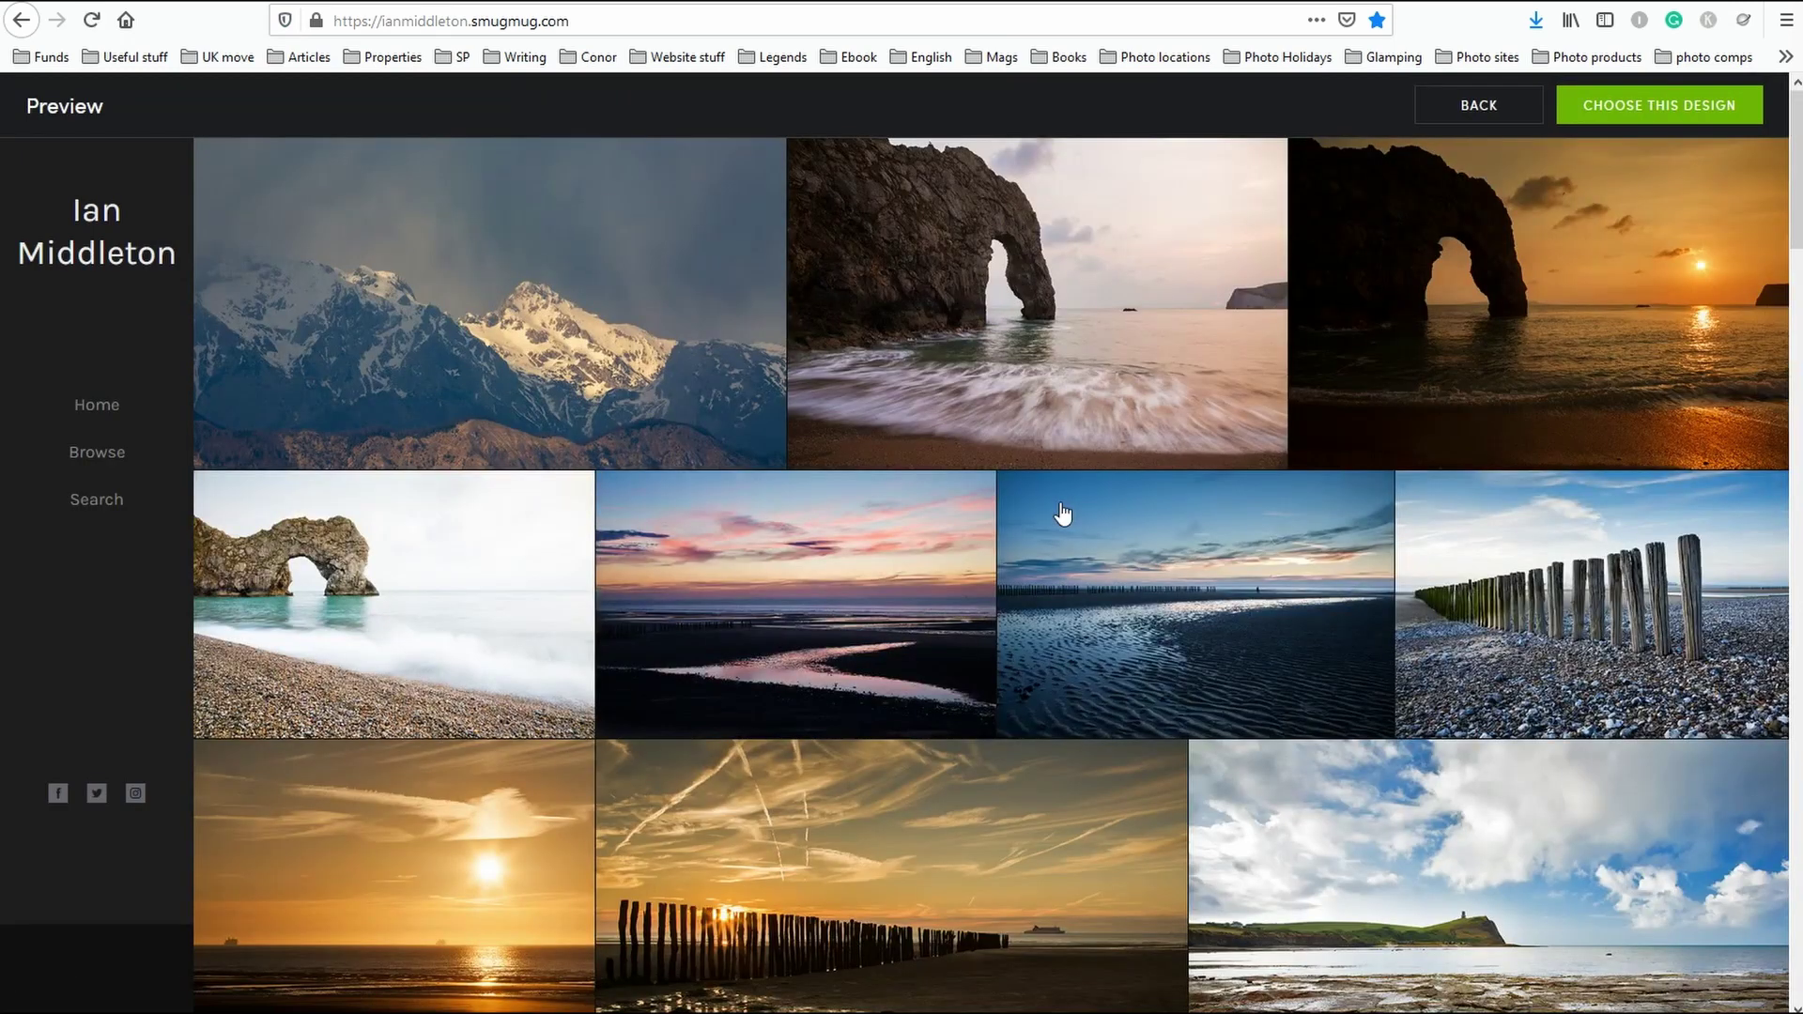
Look through the photo layout in the Nyx preview and go back to the template list.
{"action": "scroll", "coordinate": [1799, 323], "scroll_direction": "down", "scroll_amount": 10}
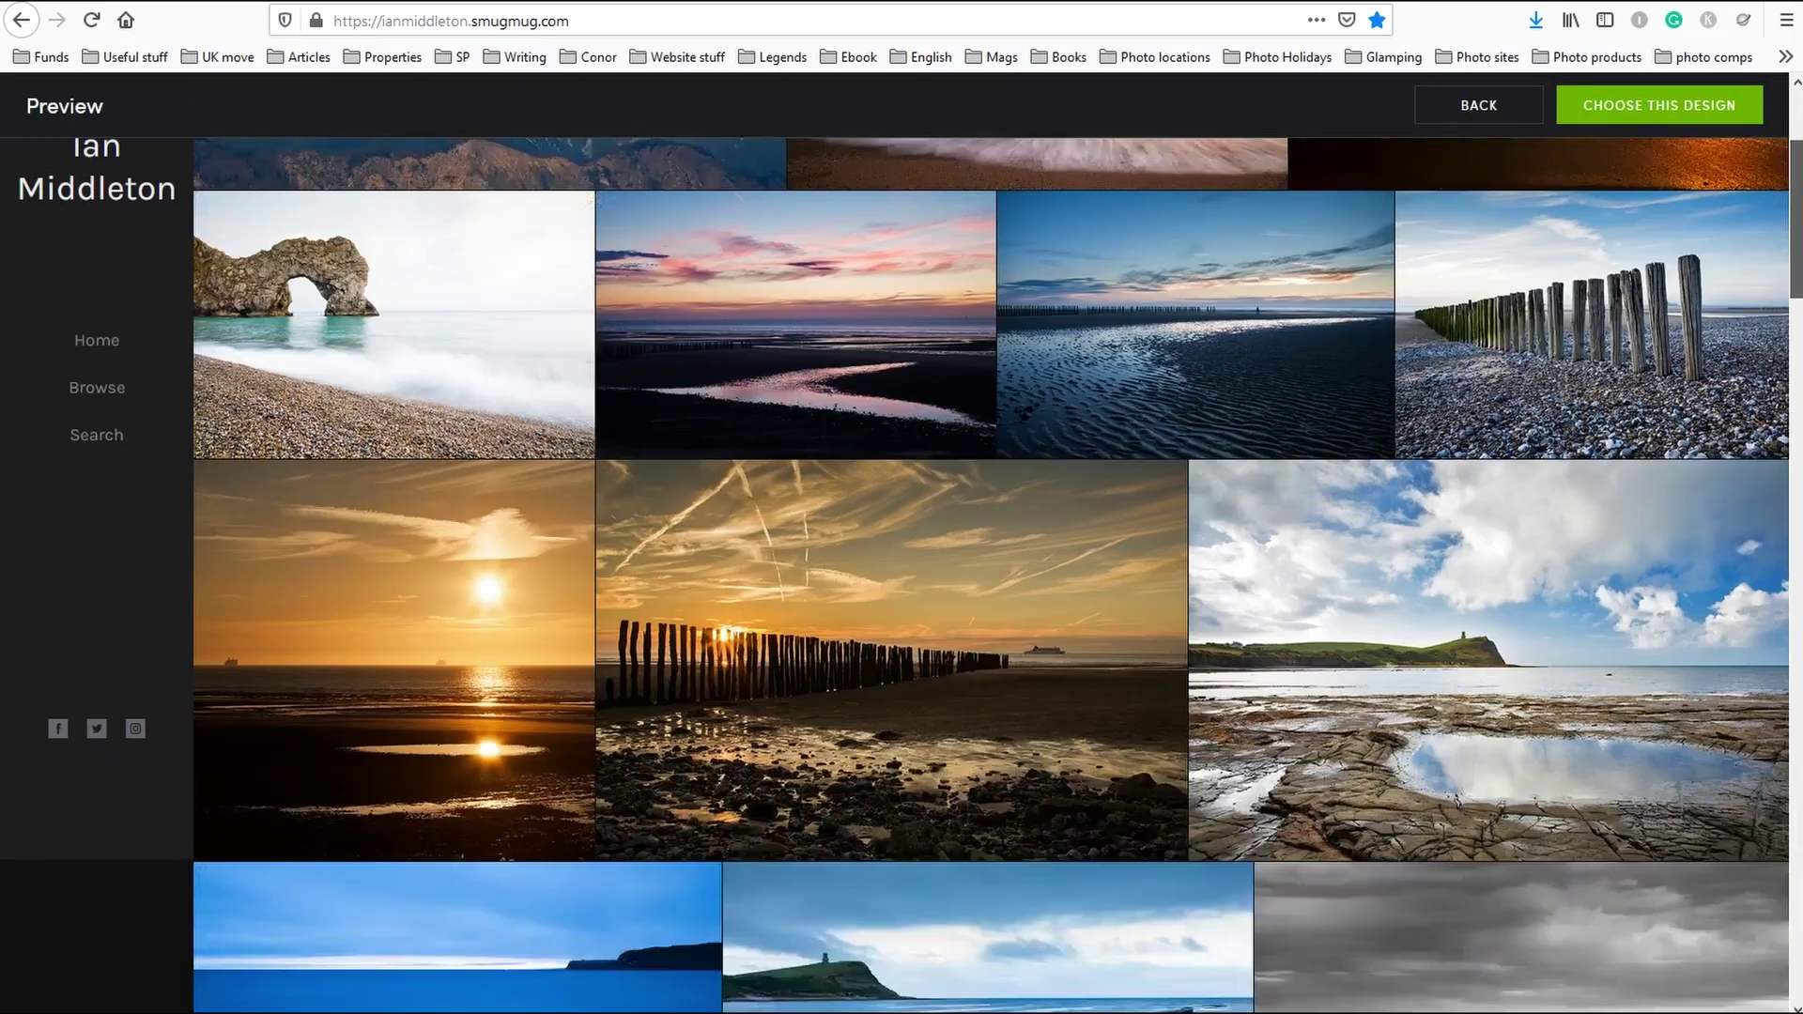
{"action": "scroll", "coordinate": [1799, 322], "scroll_direction": "up", "scroll_amount": 10}
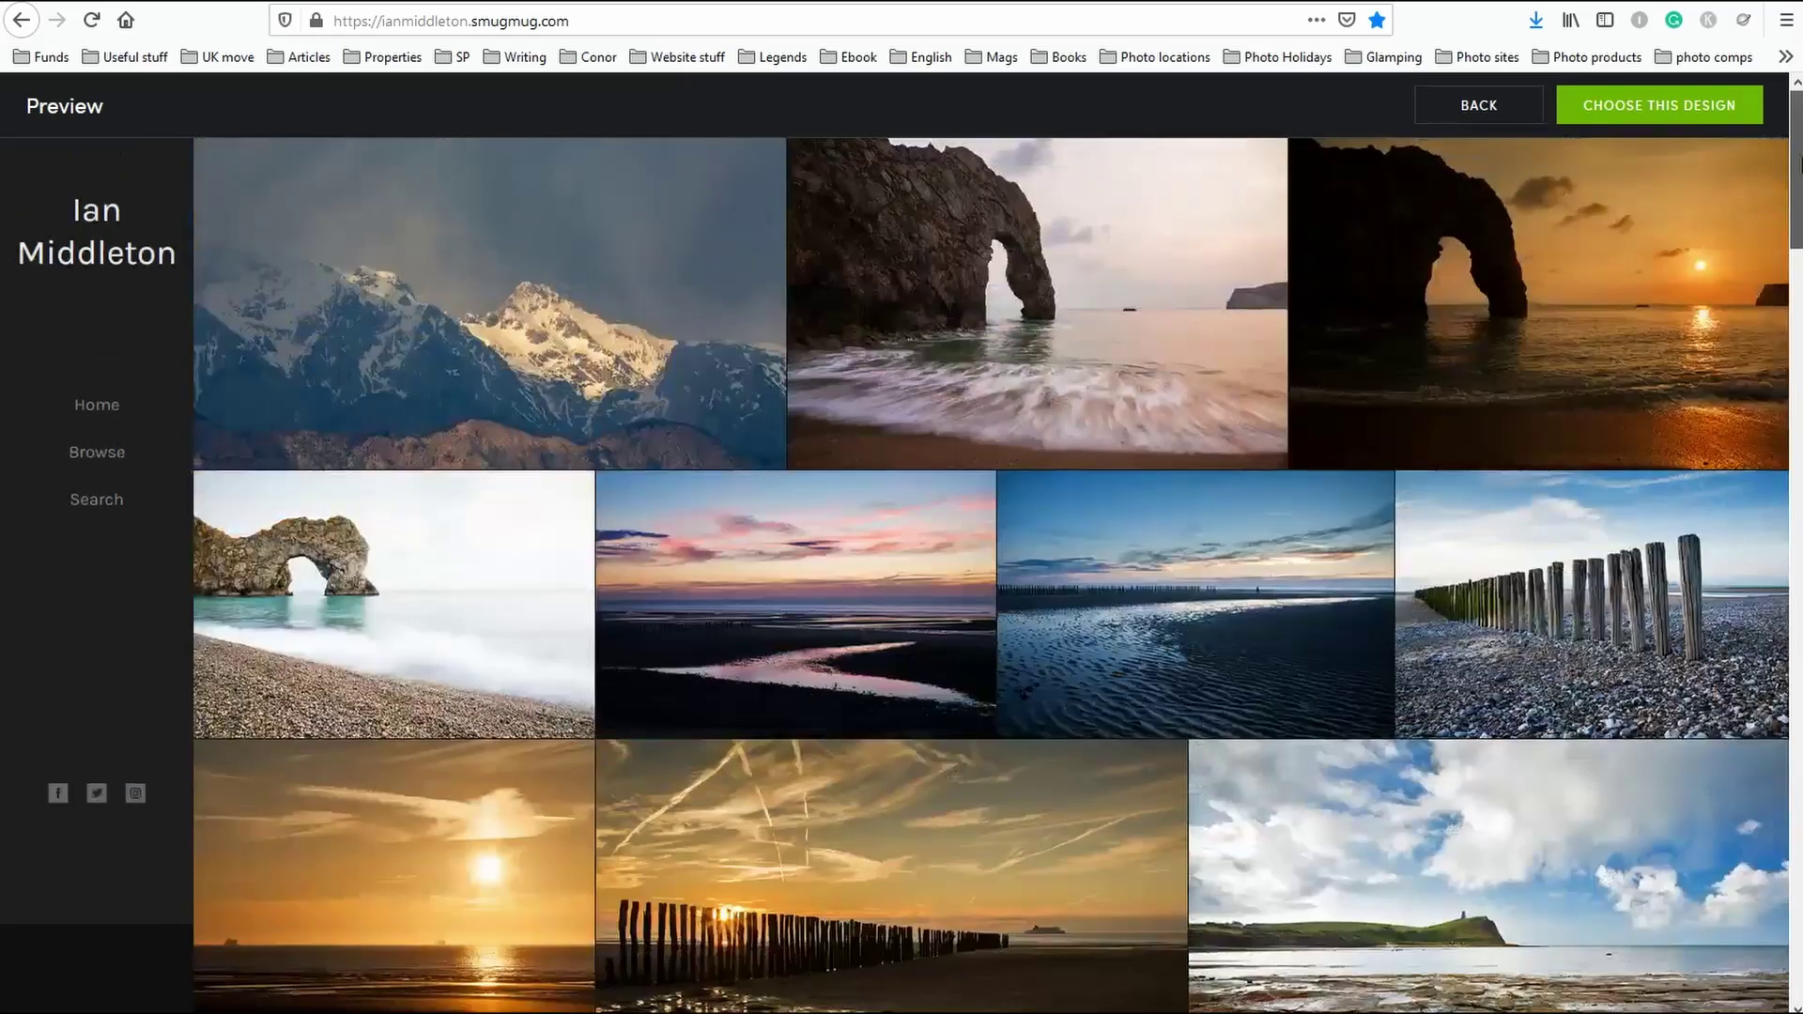
{"action": "left_click", "coordinate": [1490, 107]}
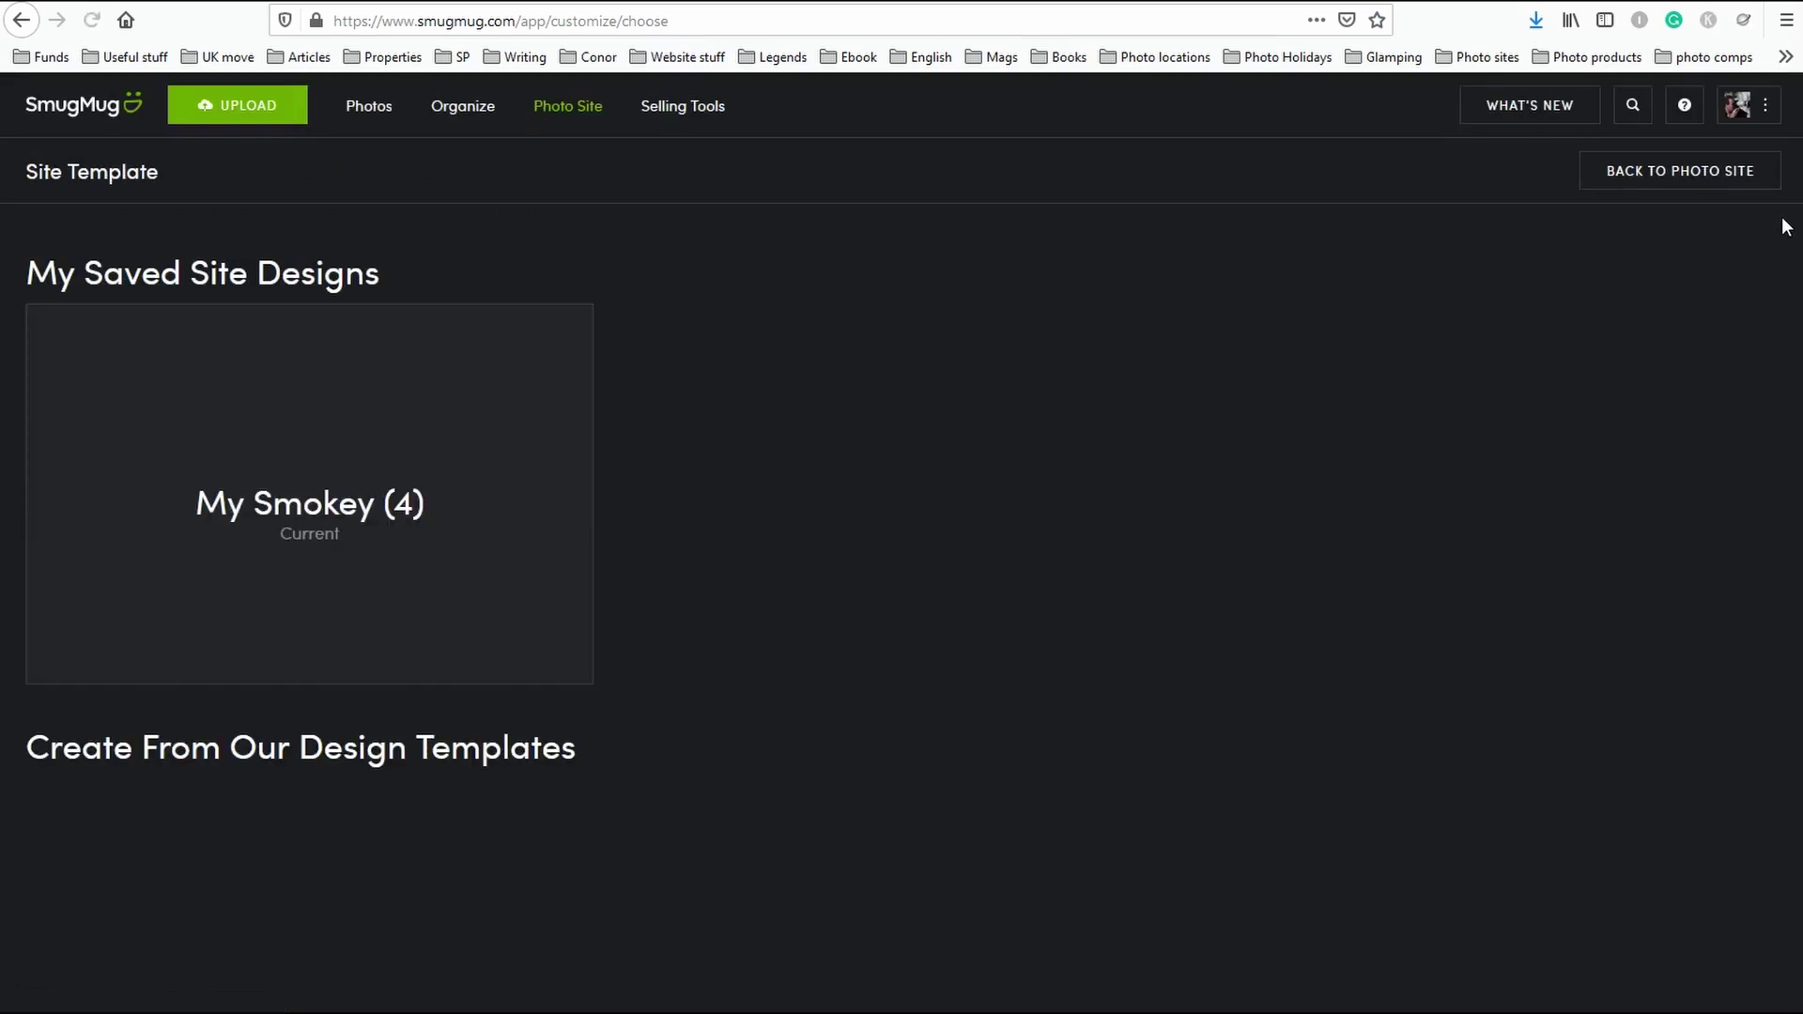
Reopen the preview of the Sierra template near the end of the template list.
{"action": "left_click_drag", "start_coordinate": [1795, 197], "coordinate": [1796, 916]}
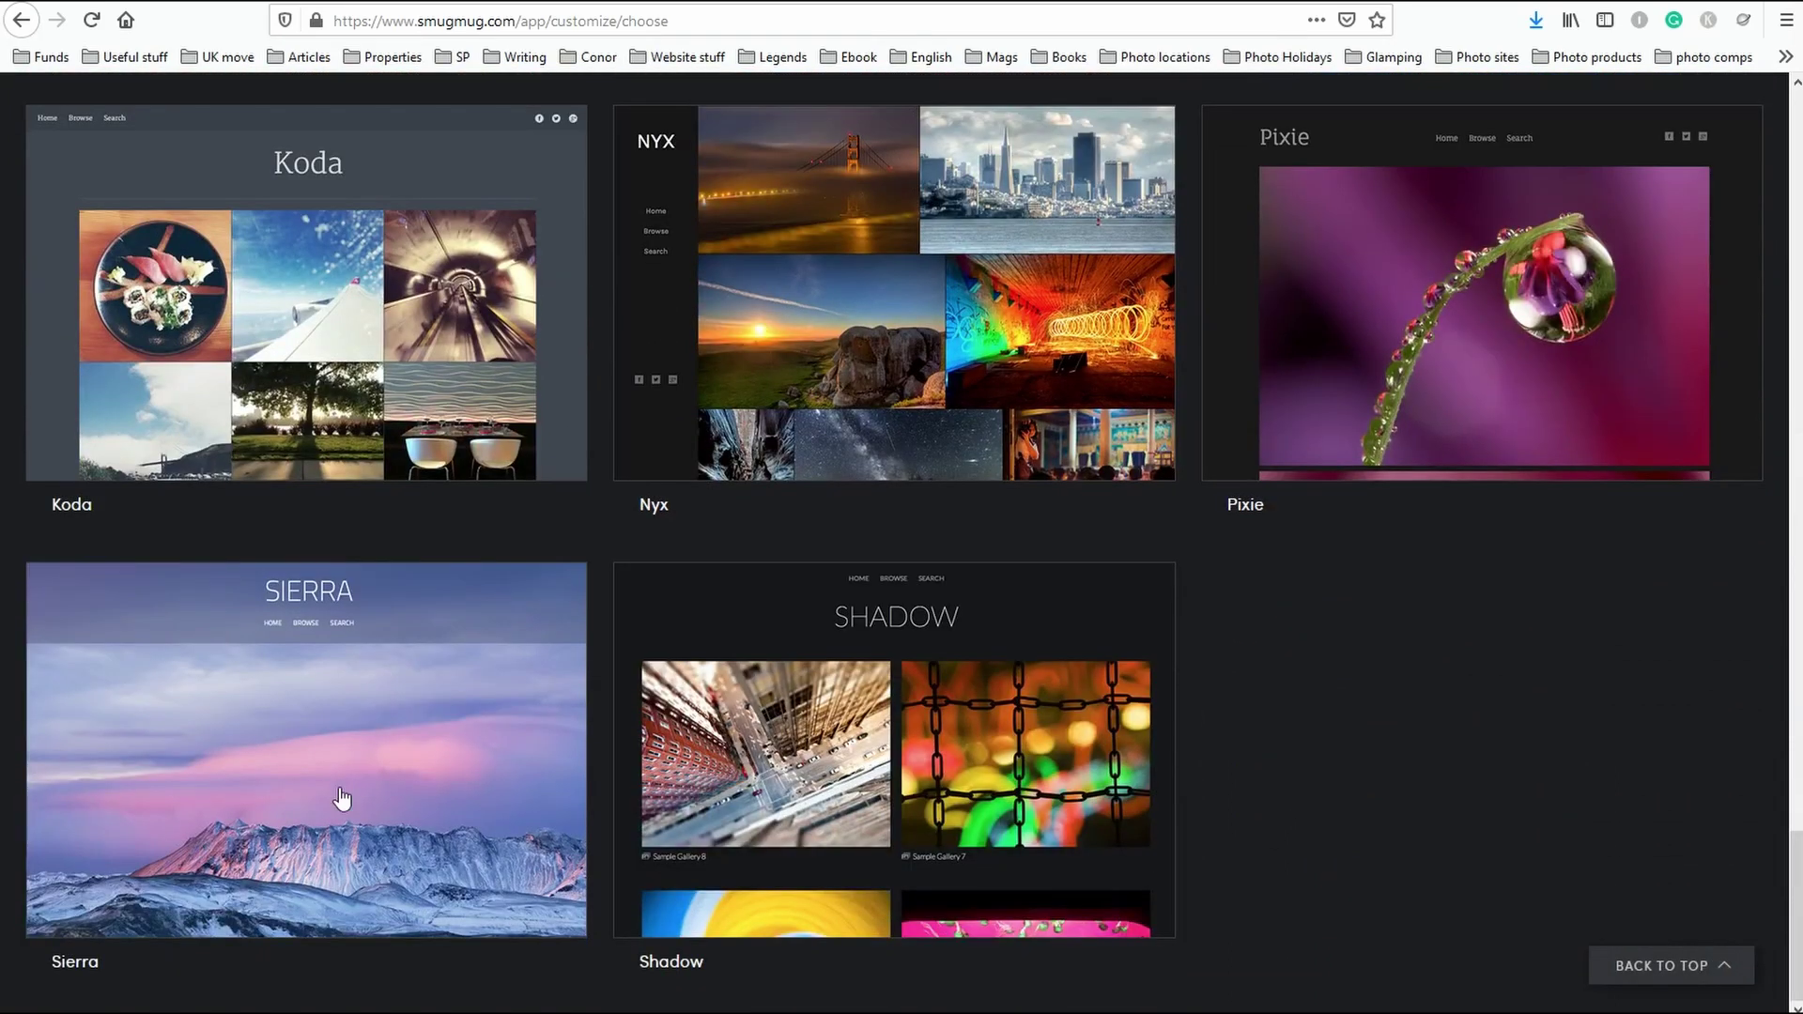
{"action": "left_click", "coordinate": [304, 775]}
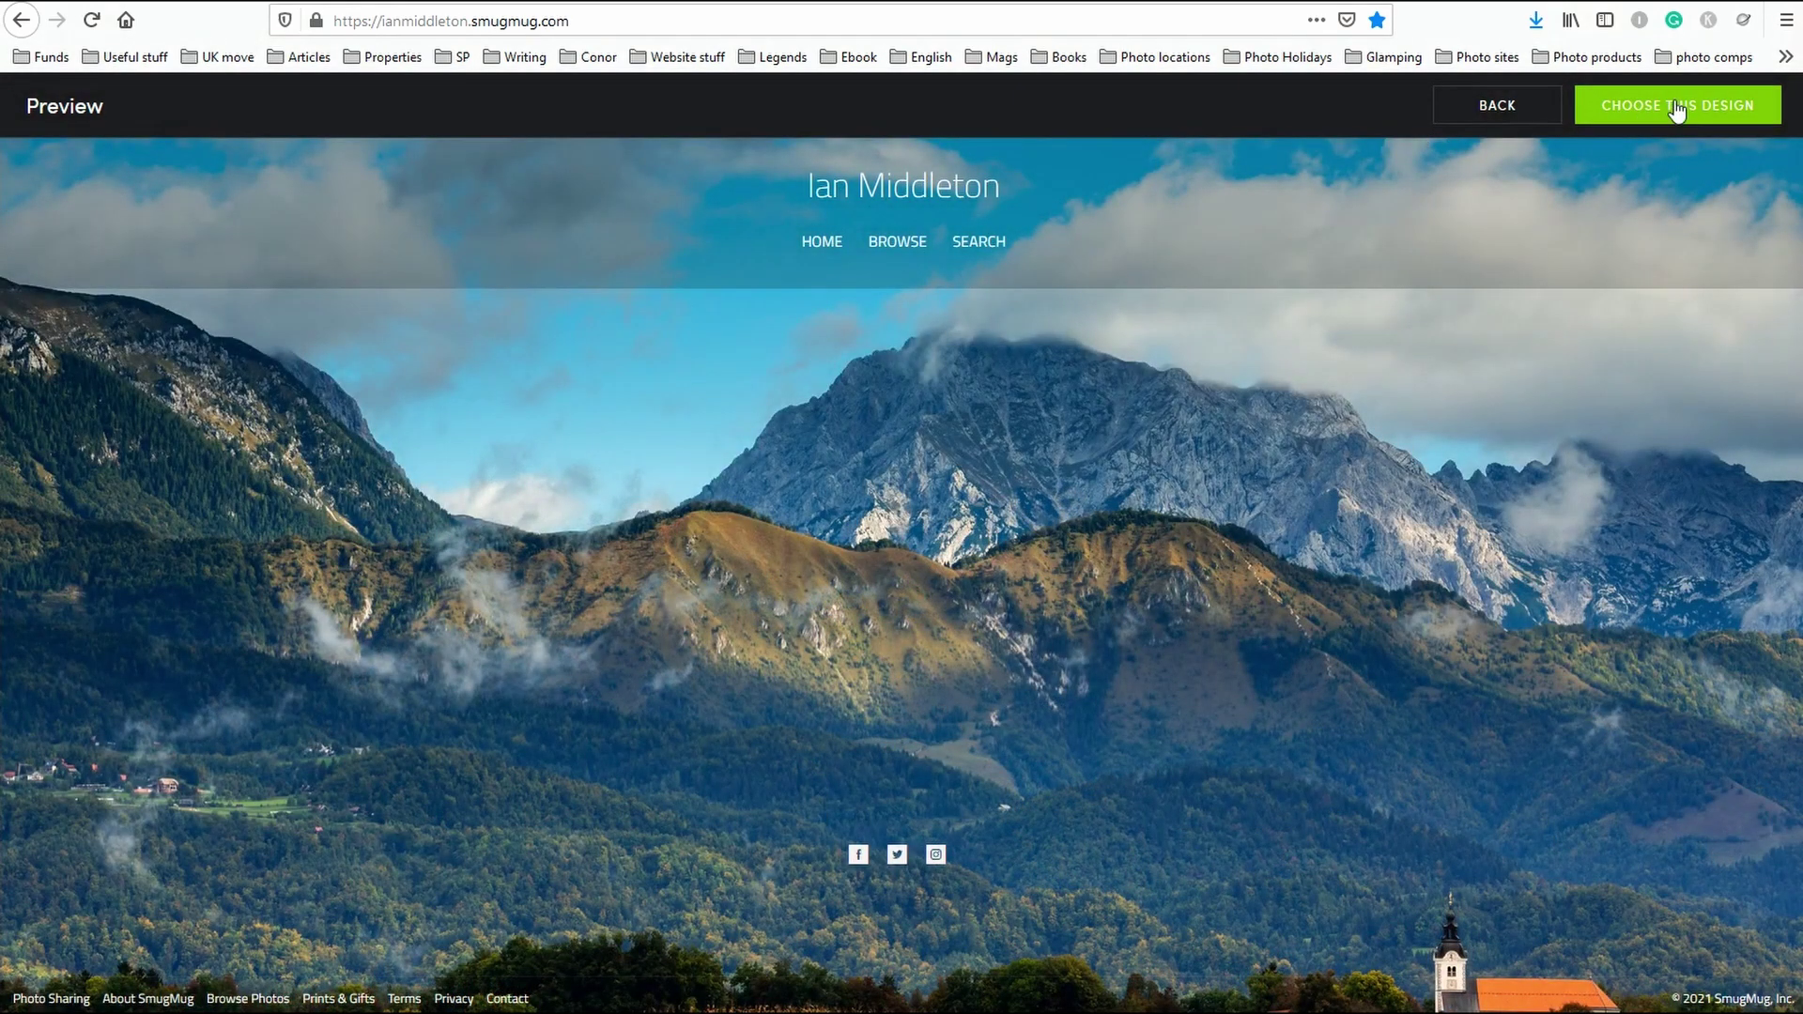
Choose the Sierra design, open it for customization, and look through the homepage content blocks.
{"action": "left_click", "coordinate": [1677, 107]}
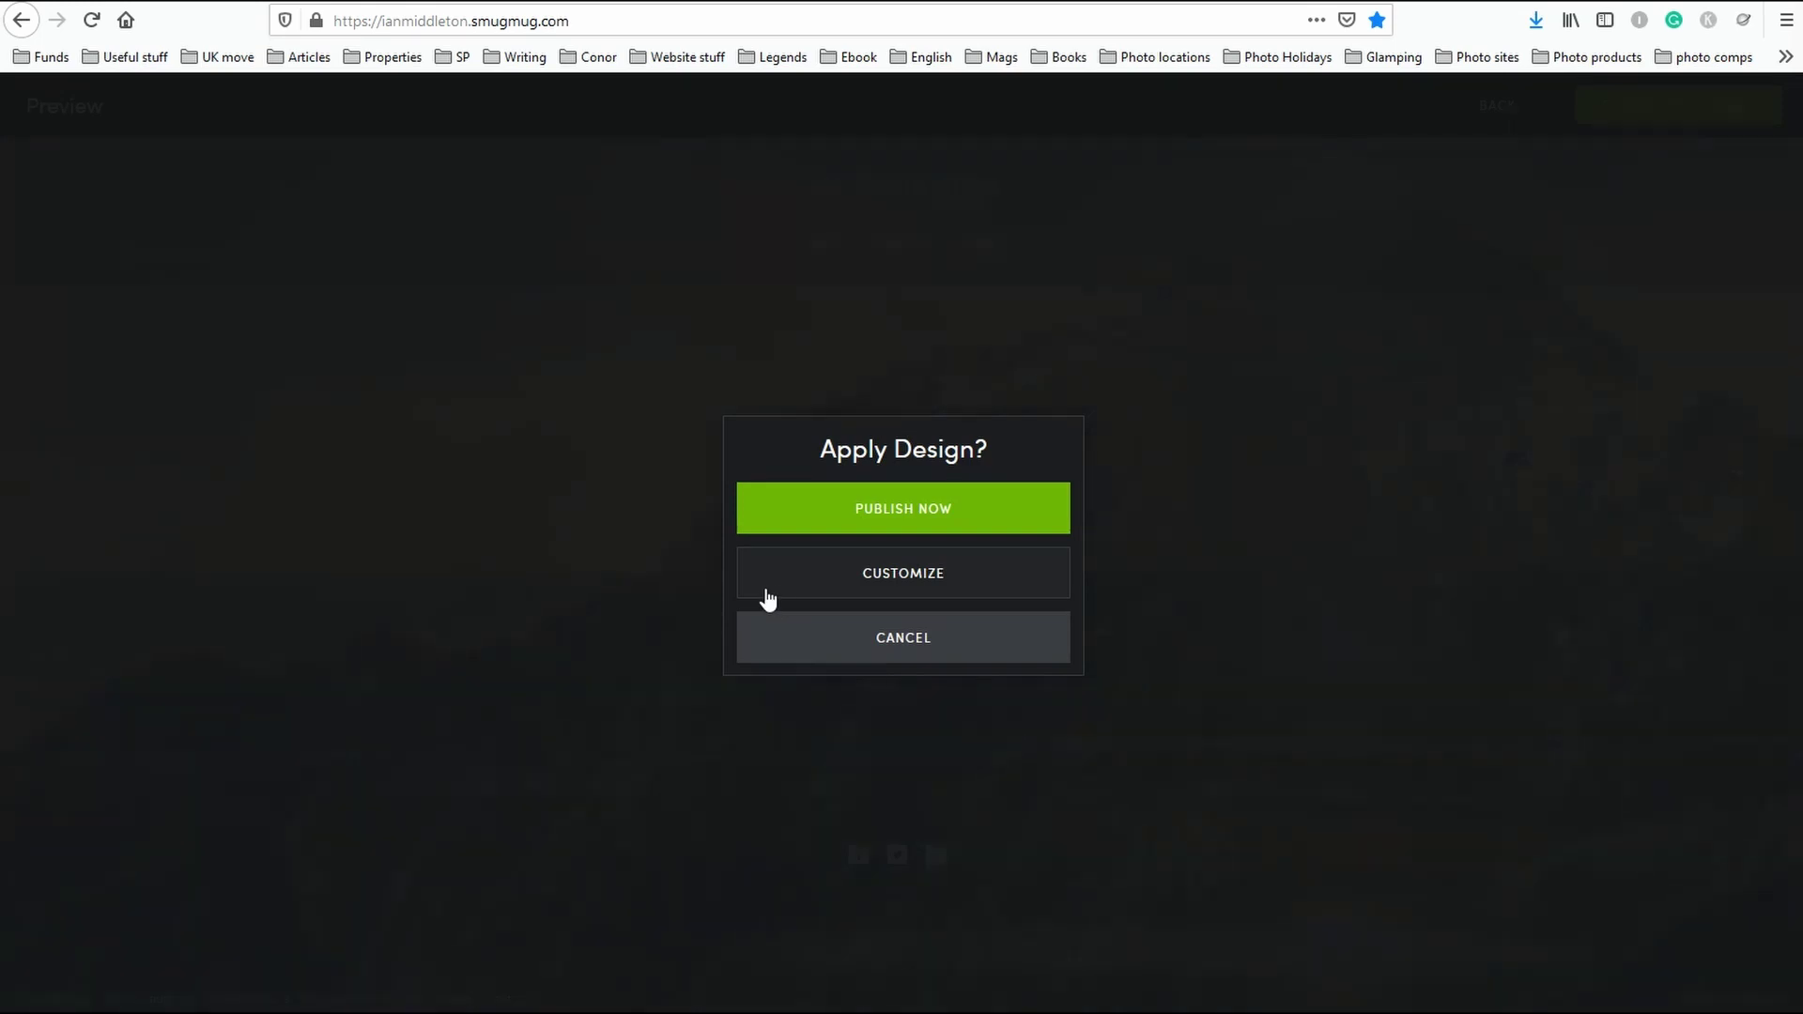
{"action": "left_click", "coordinate": [891, 587]}
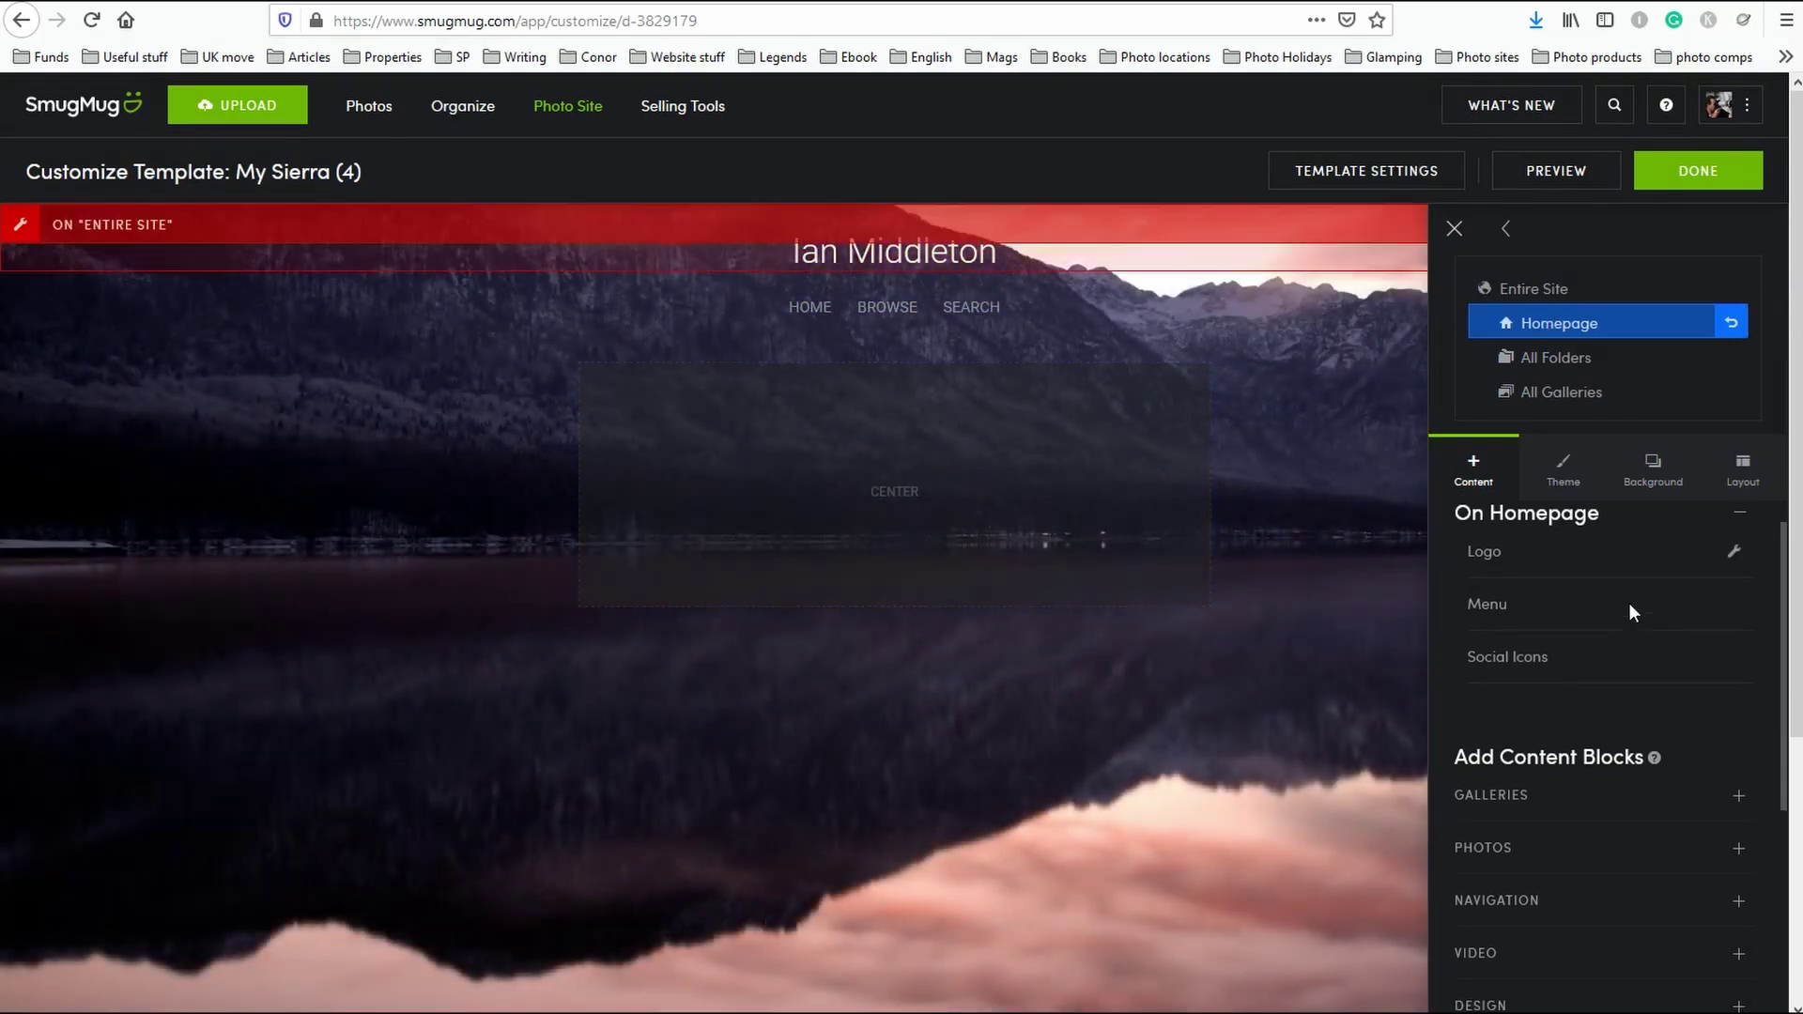
{"action": "scroll", "coordinate": [1632, 612], "scroll_direction": "down", "scroll_amount": 4}
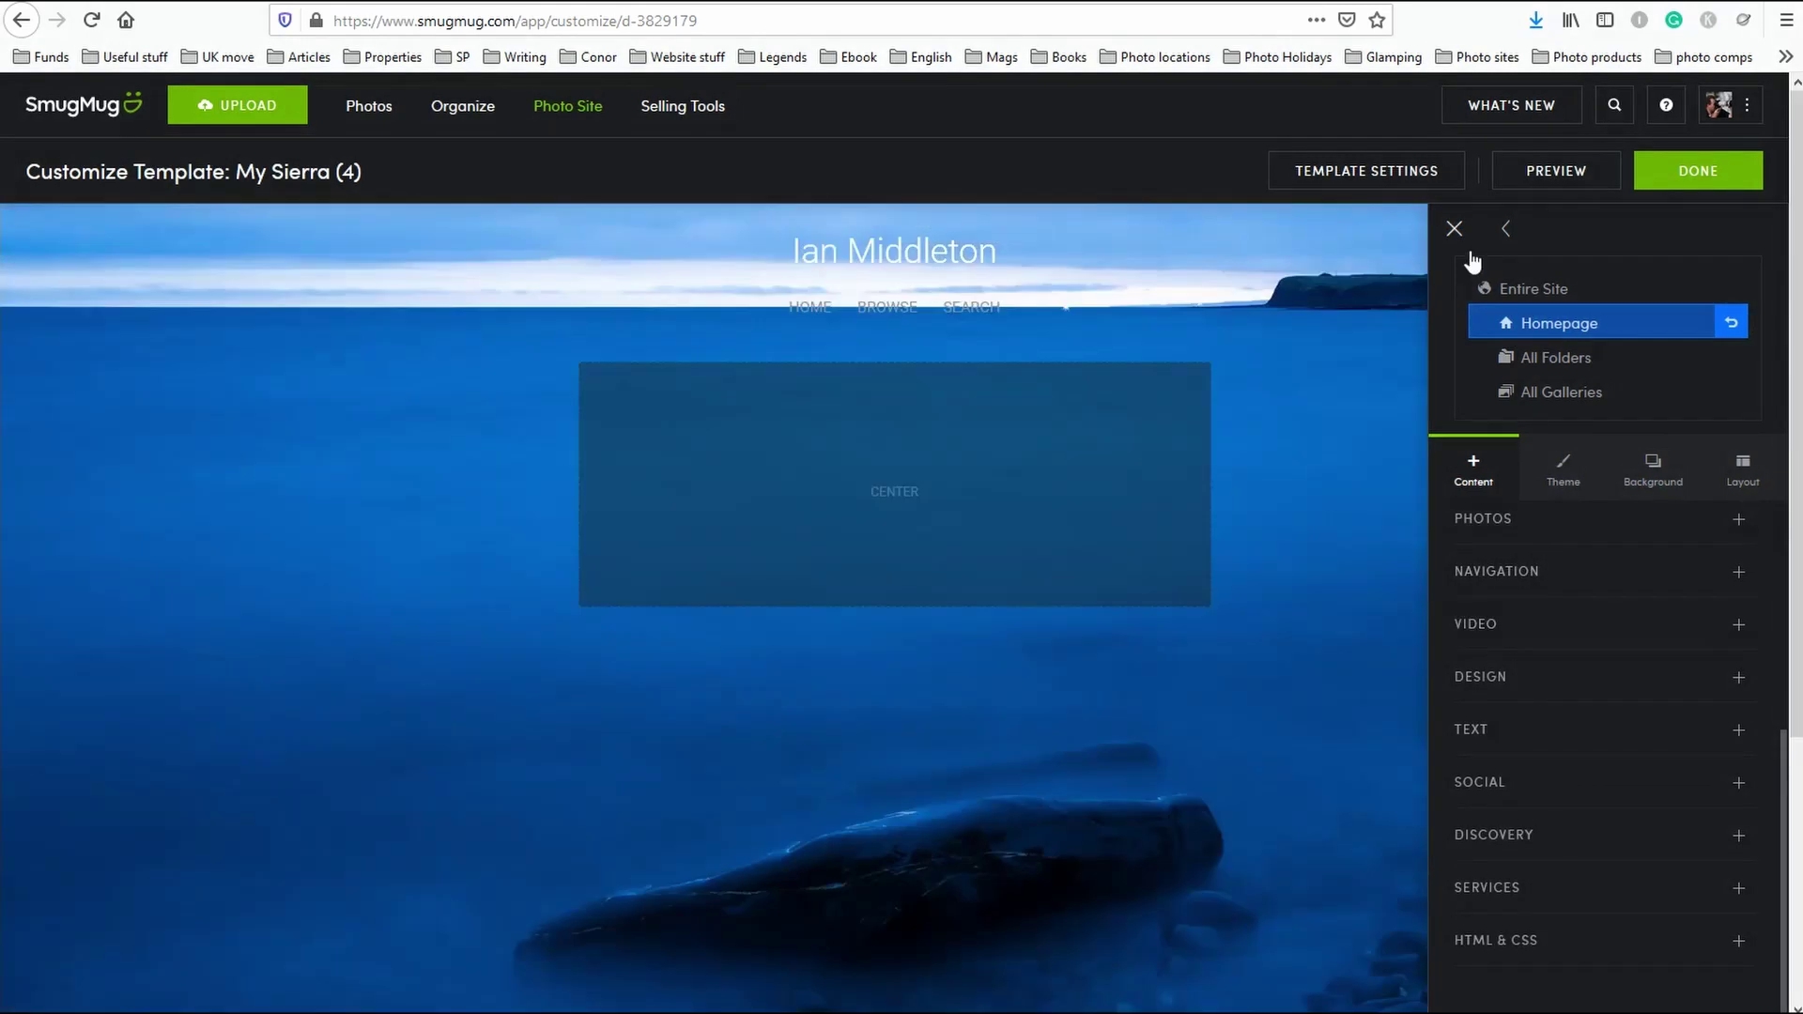
Hide and restore the customization sidebar, then move it to the opposite side of the page and back.
{"action": "left_click", "coordinate": [1454, 229]}
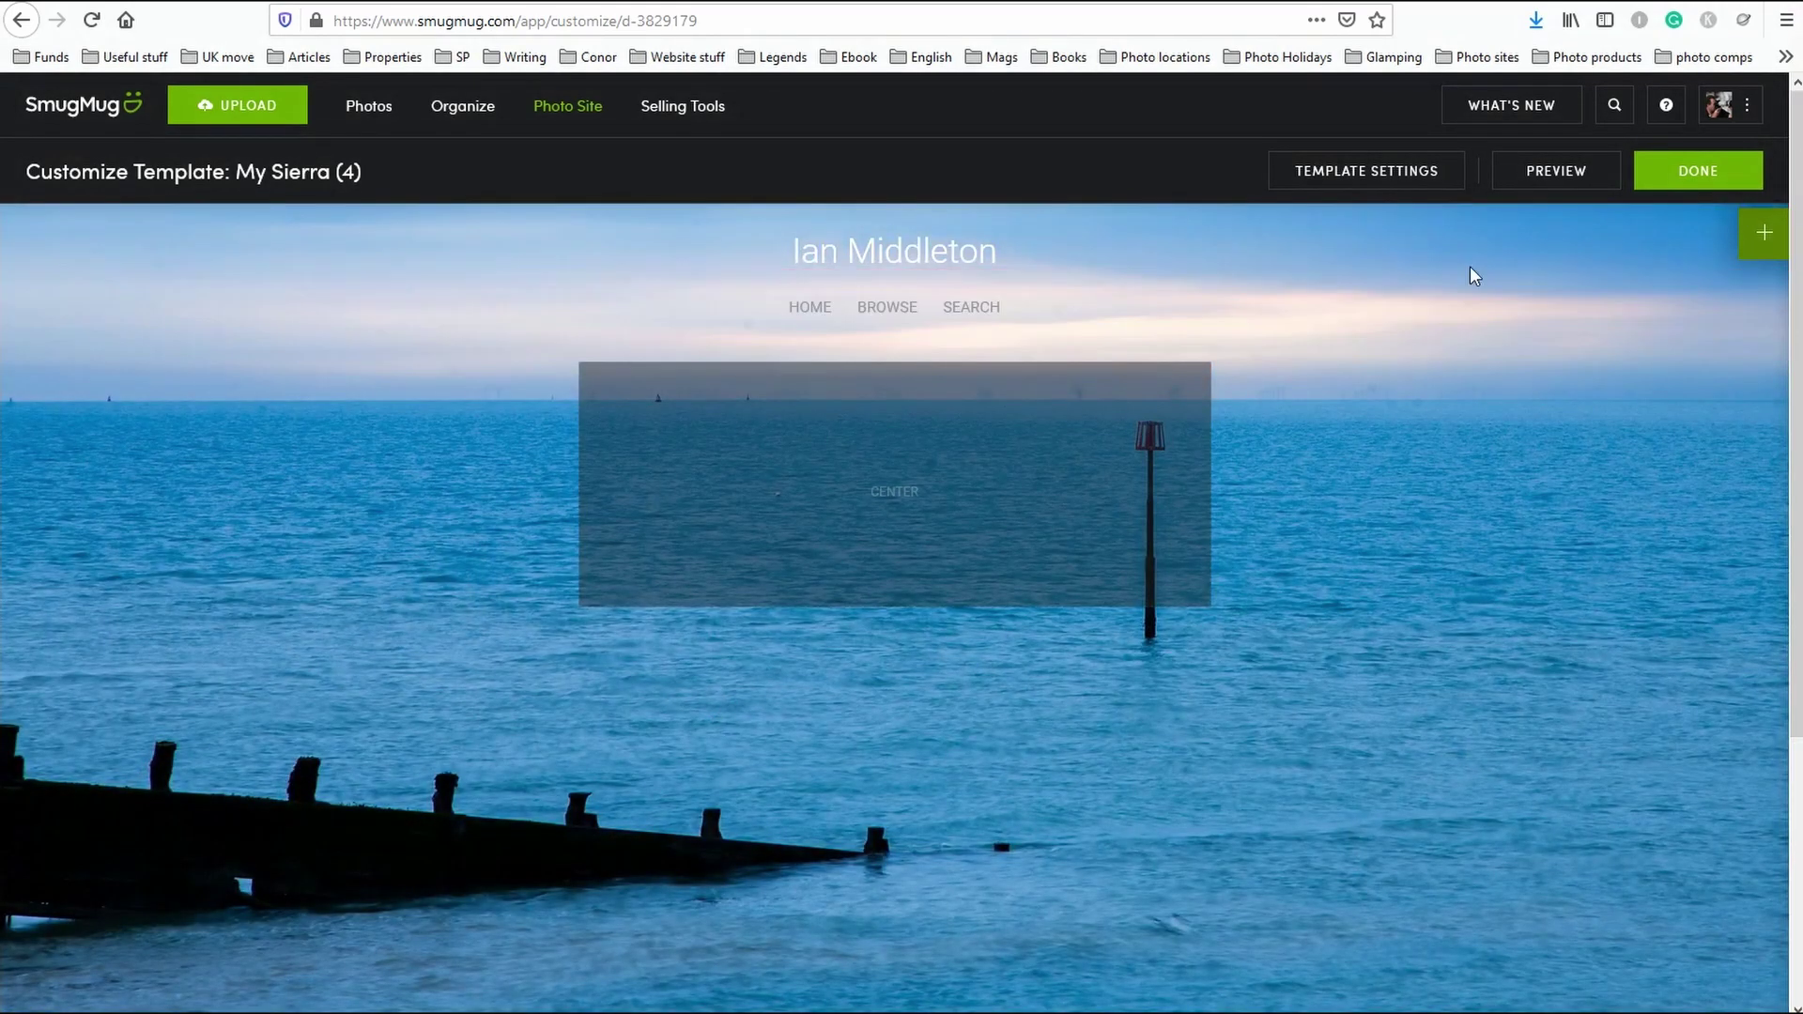
{"action": "left_click", "coordinate": [1764, 233]}
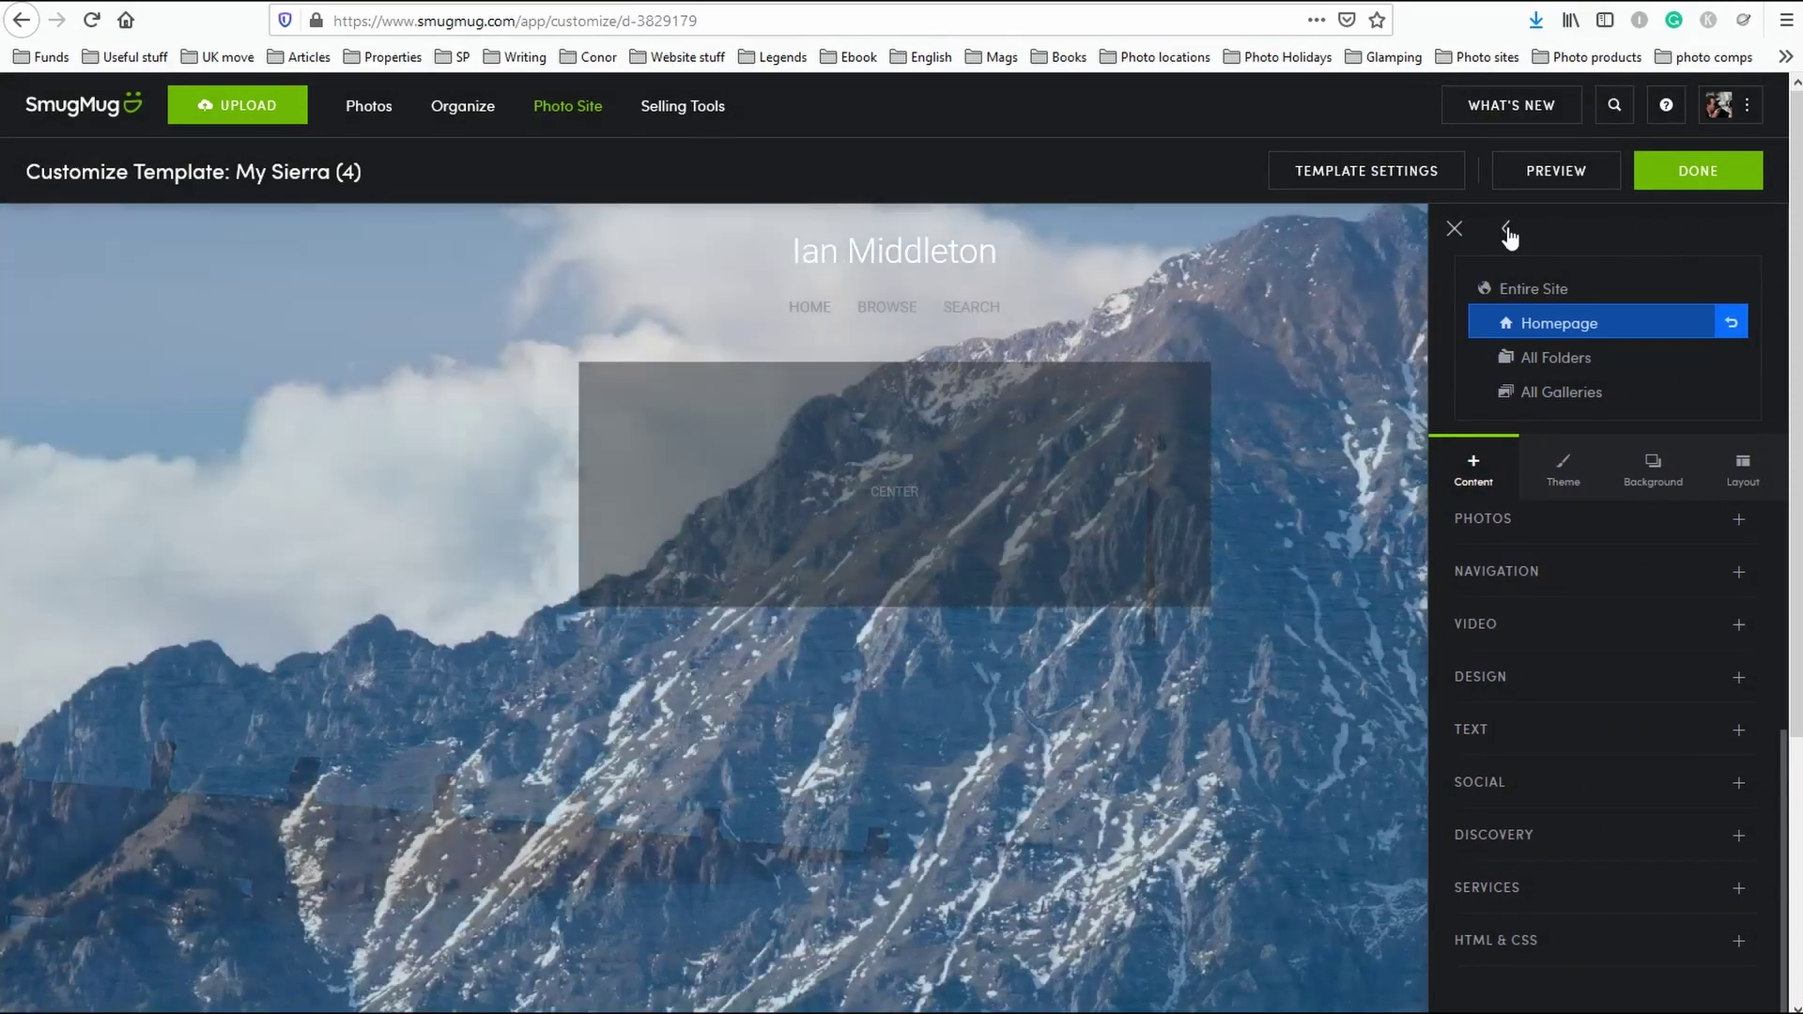
{"action": "left_click", "coordinate": [1507, 230]}
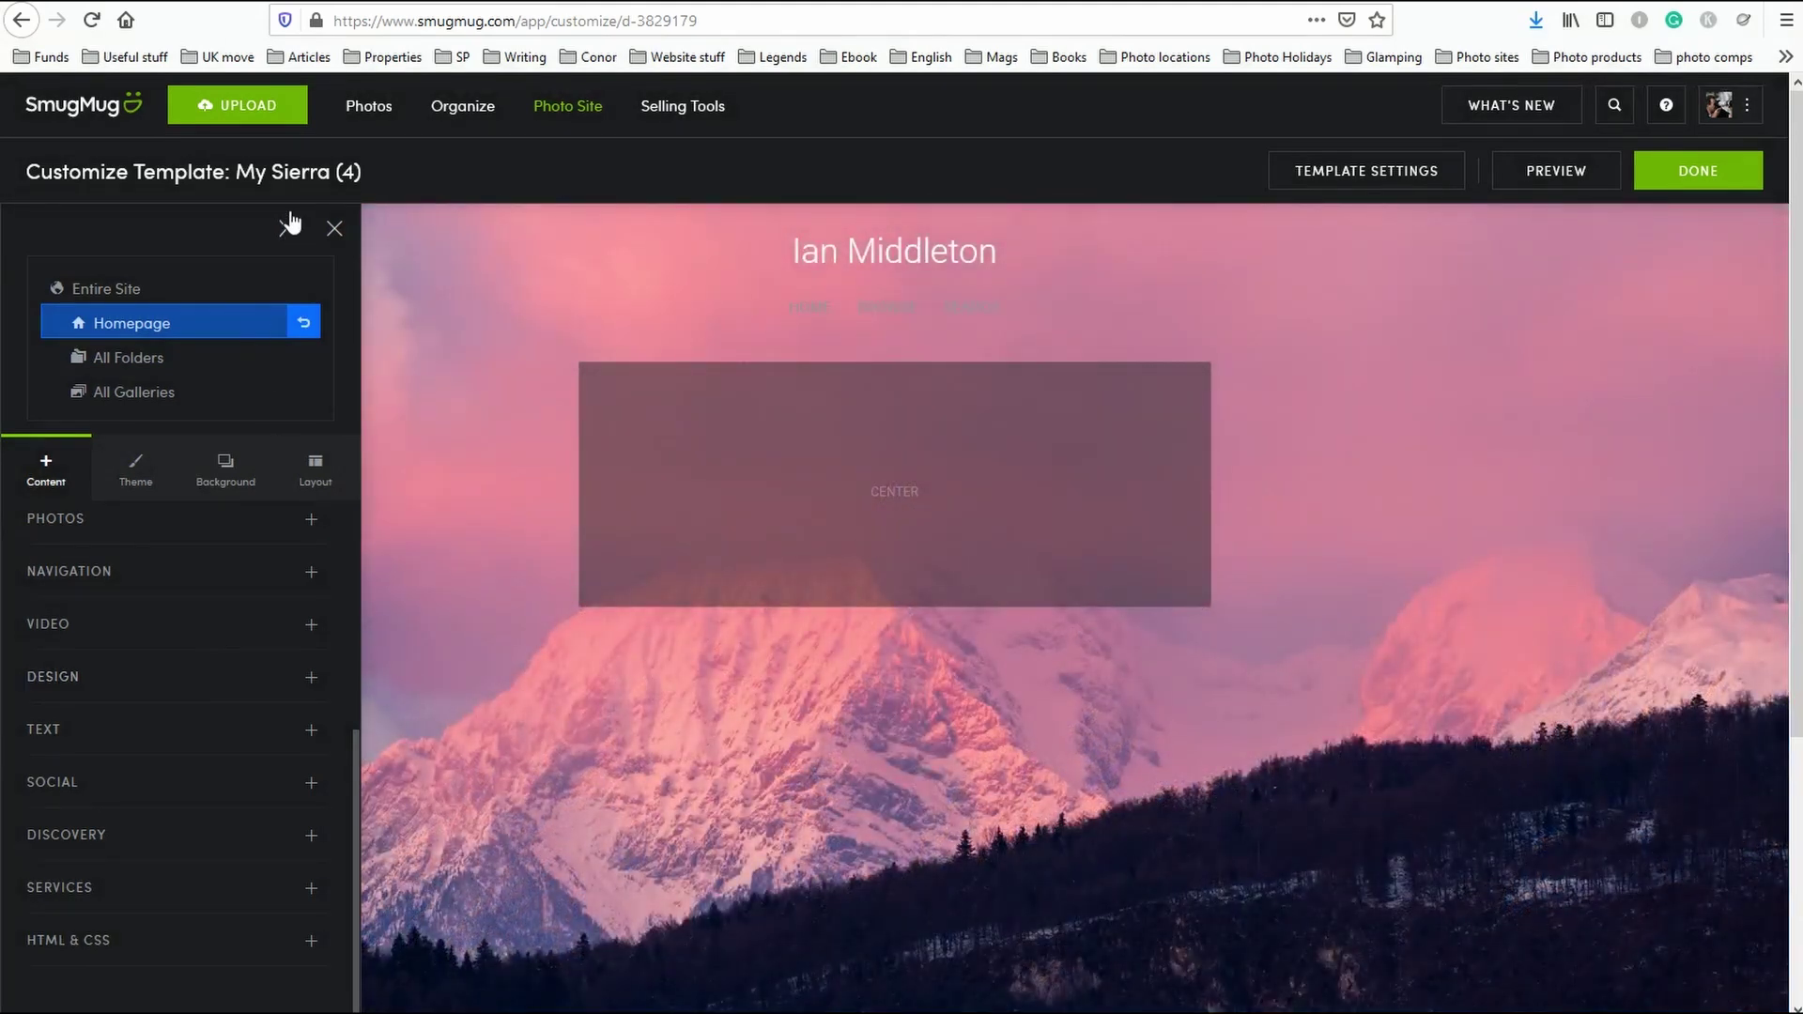
{"action": "left_click", "coordinate": [287, 226]}
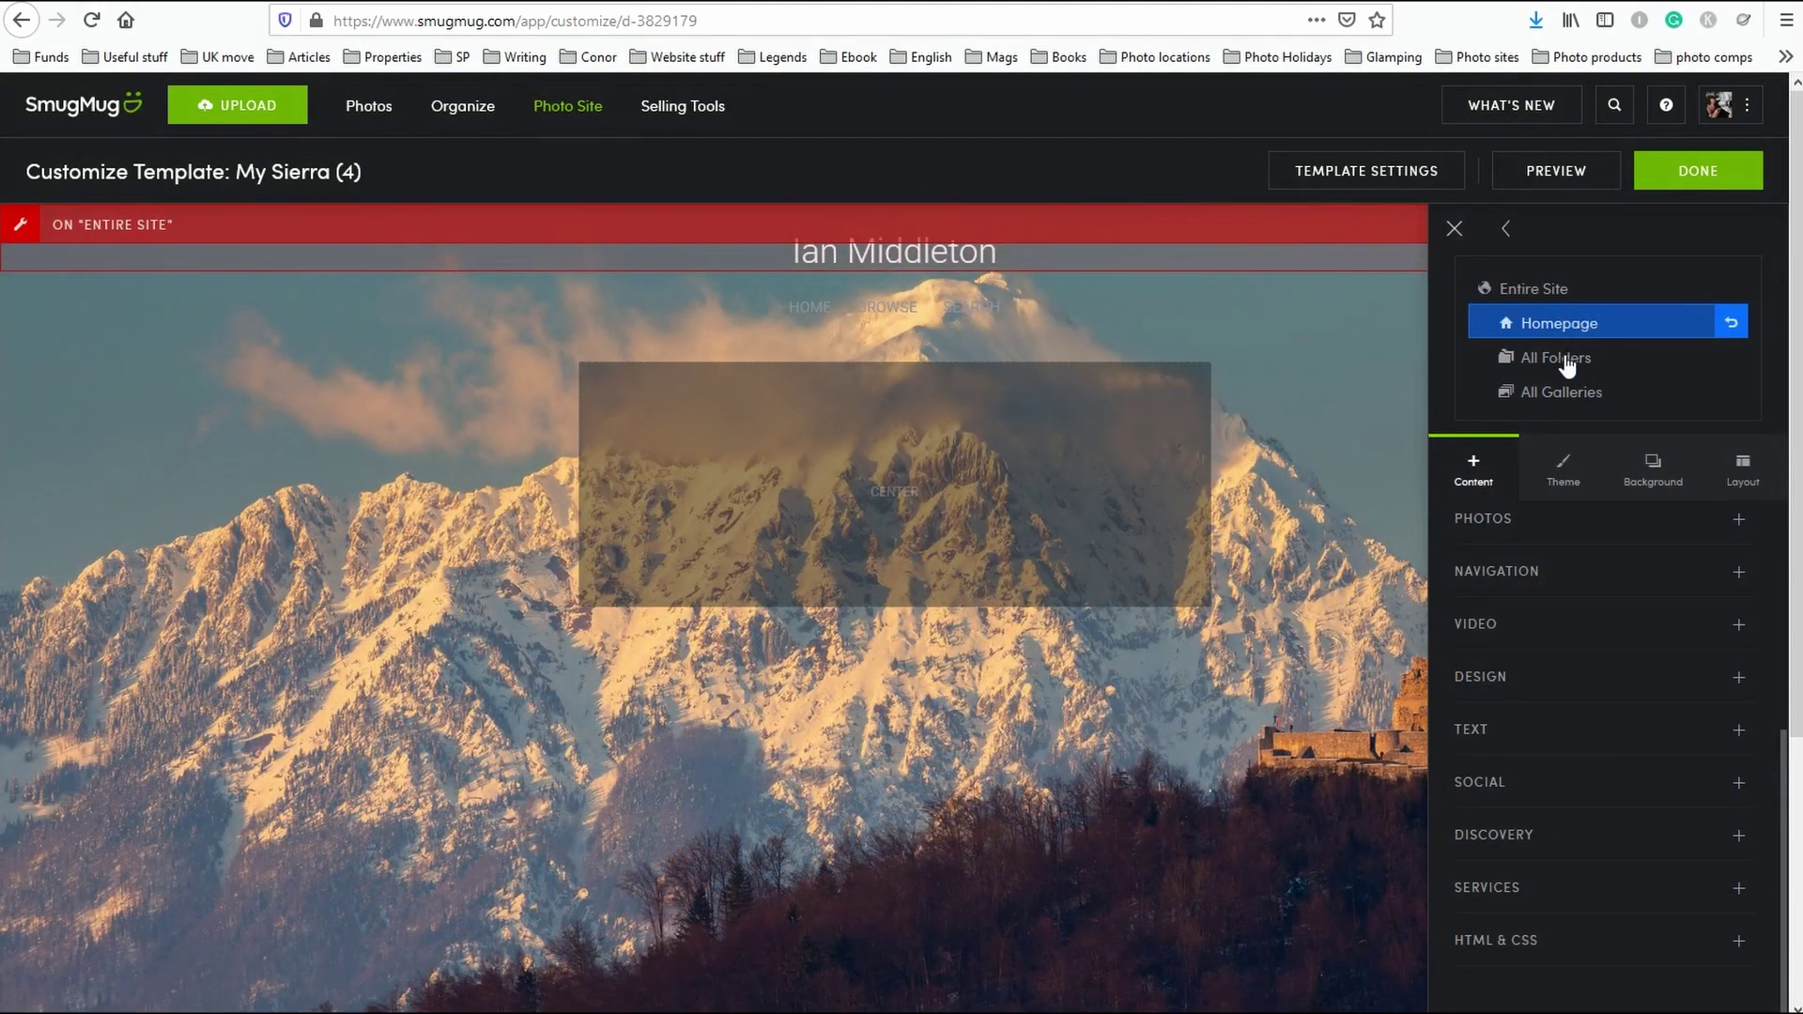
Look through the Entire Site, Homepage and All Galleries levels, checking the social icons block's settings without changing them.
{"action": "left_click", "coordinate": [1538, 297]}
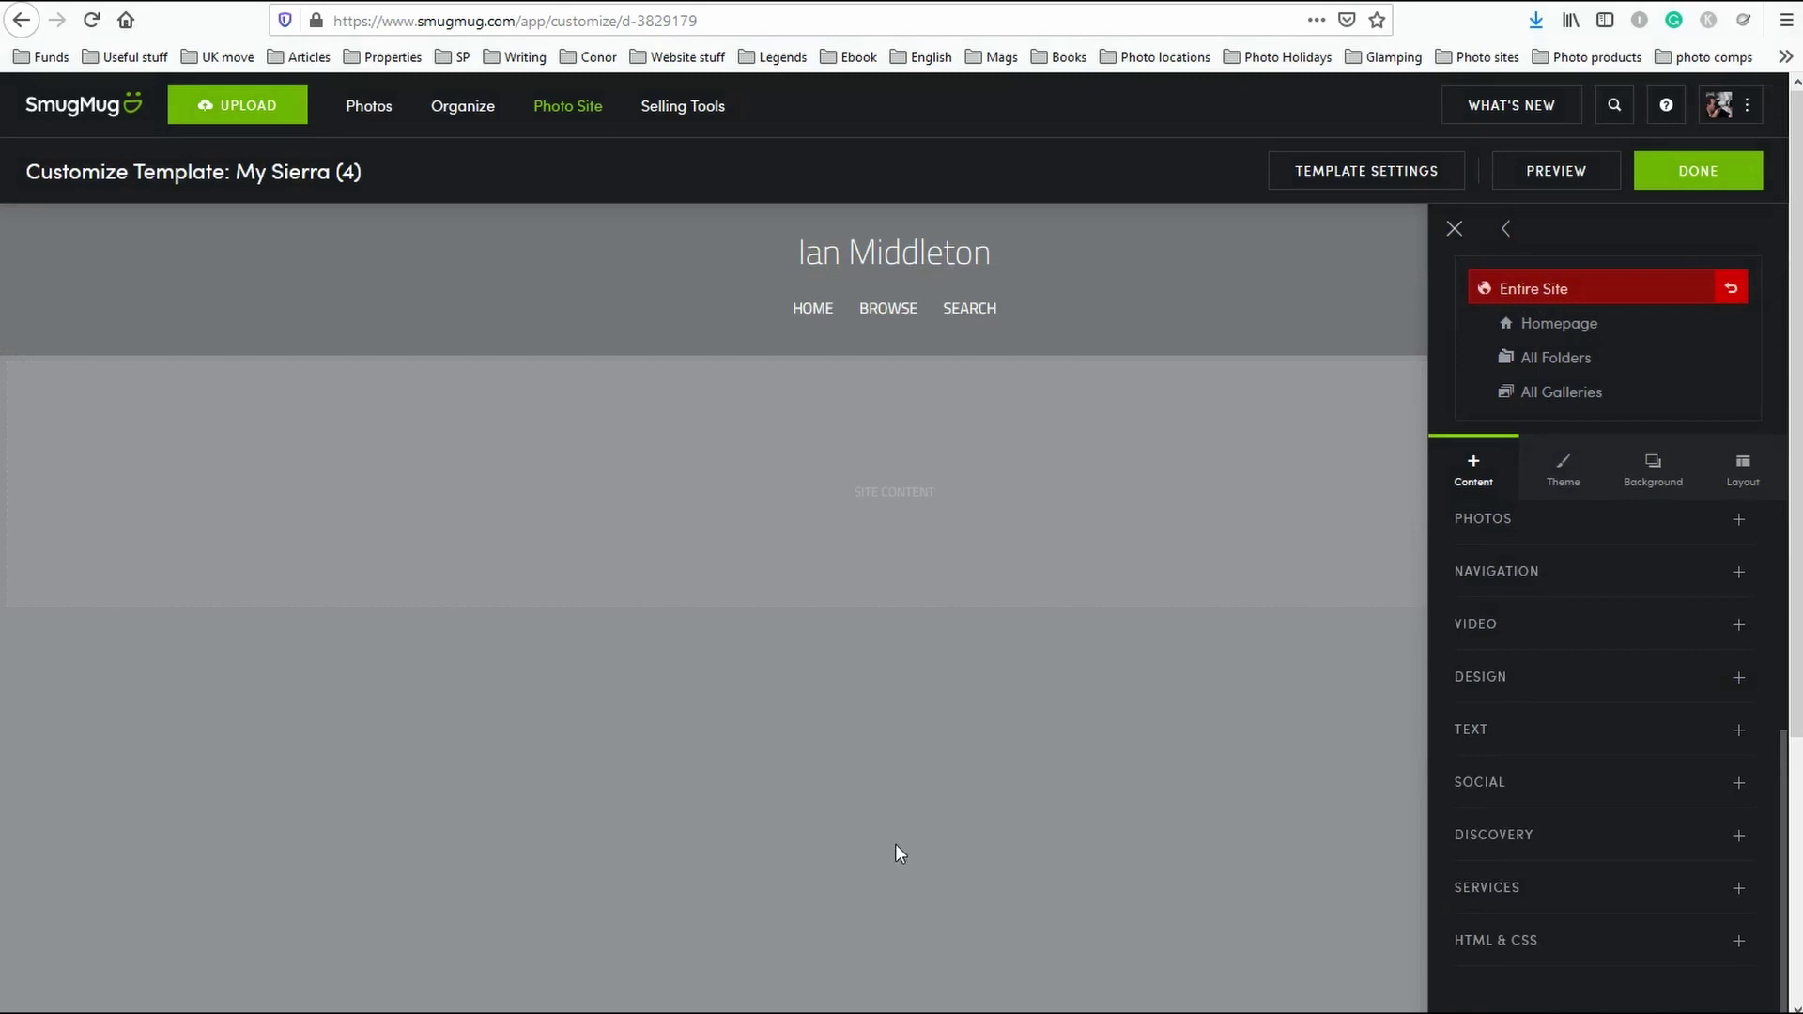
{"action": "left_click", "coordinate": [784, 302]}
{"action": "scroll", "coordinate": [834, 883], "scroll_direction": "down", "scroll_amount": 3}
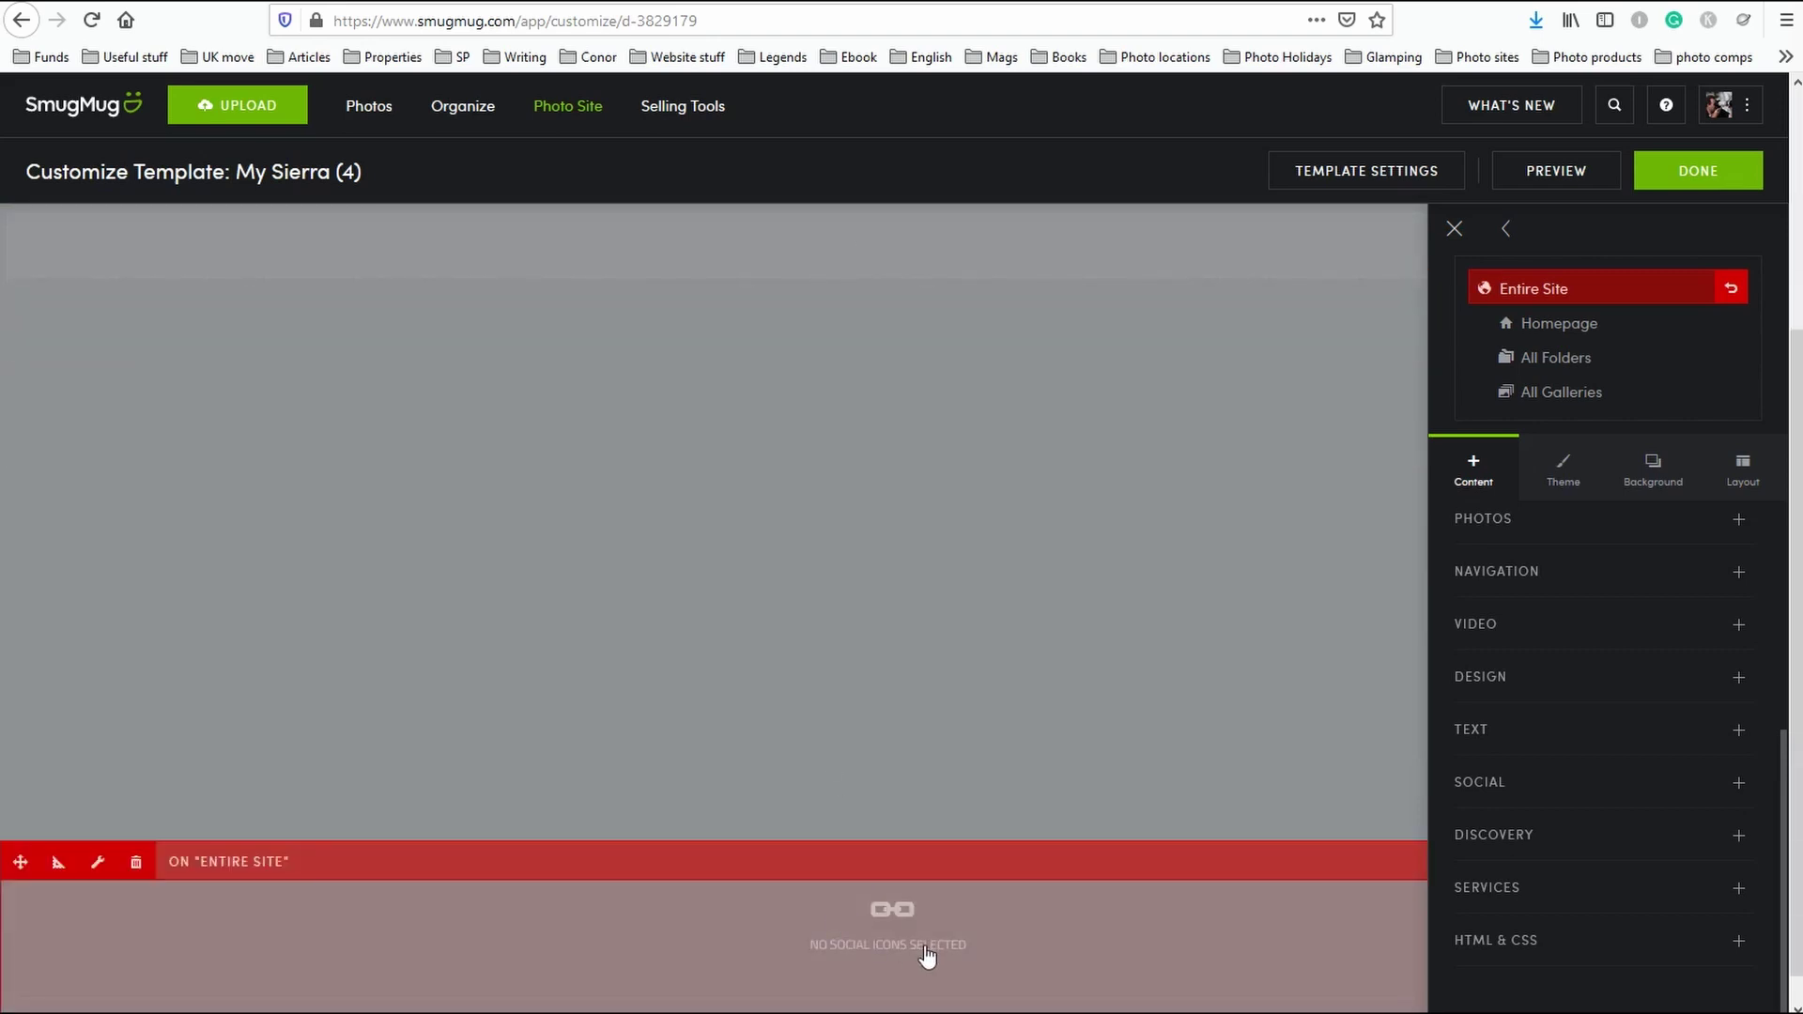
{"action": "double_click", "coordinate": [933, 892]}
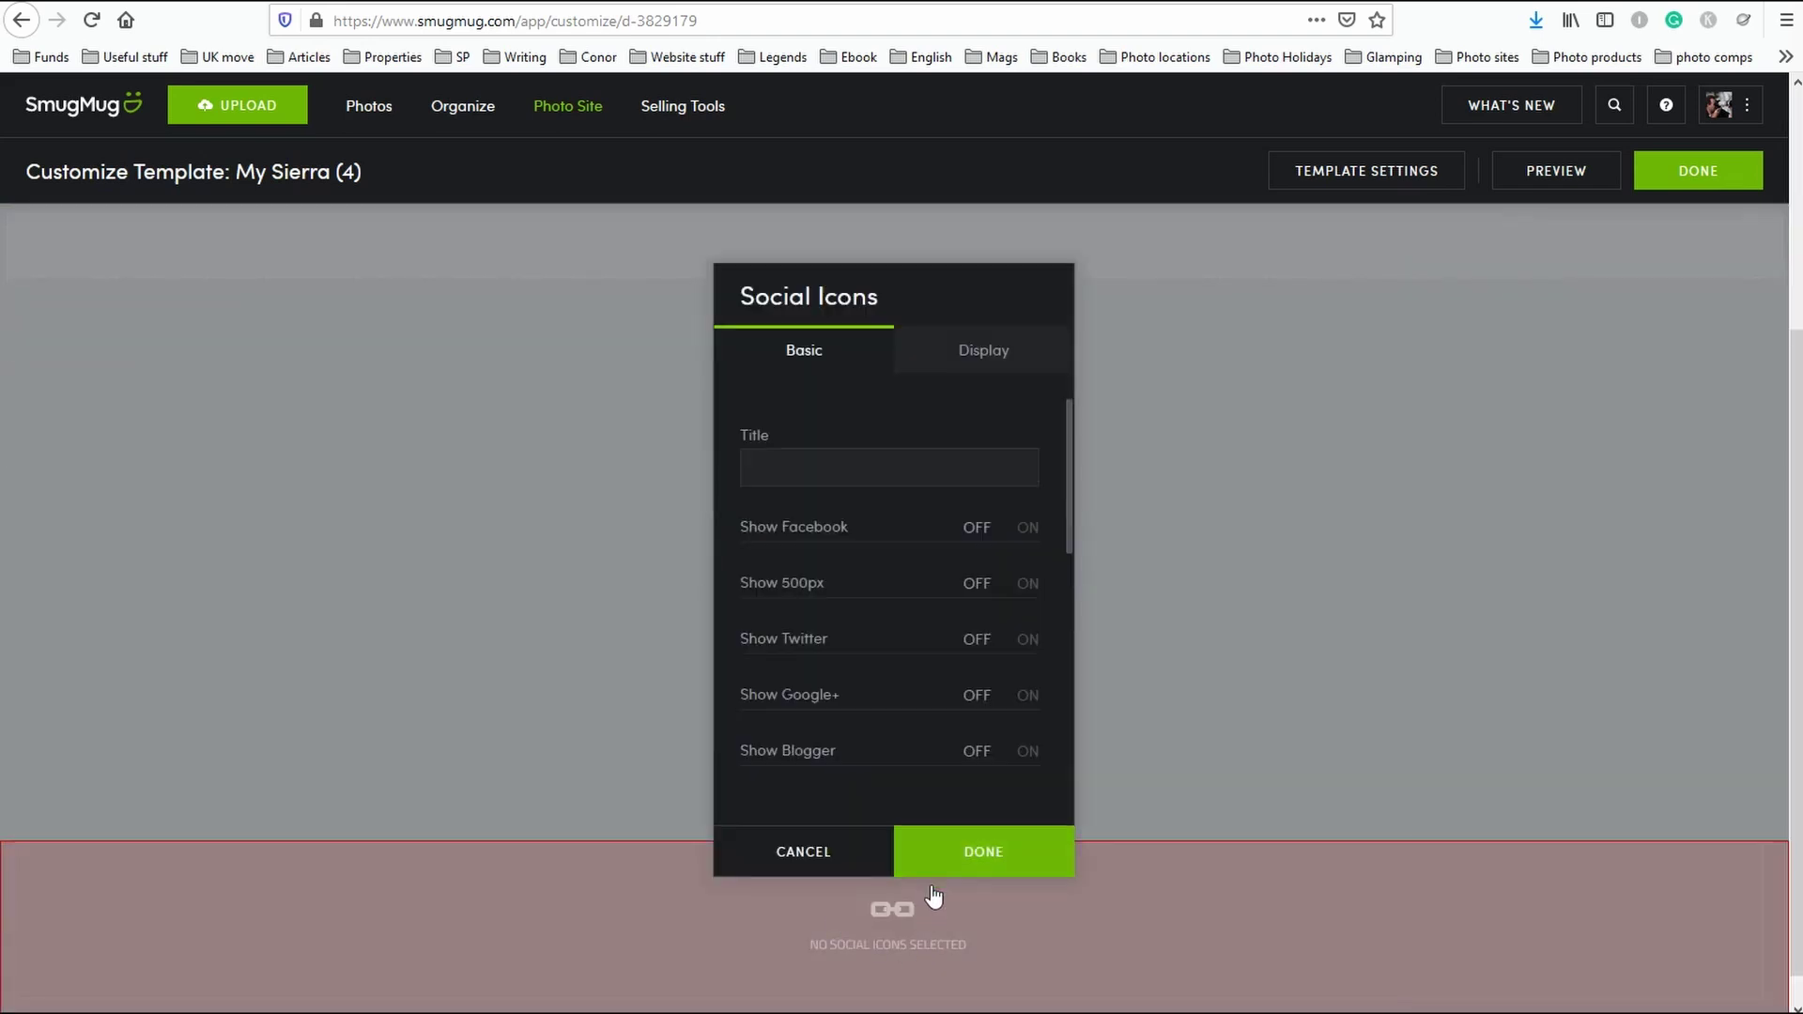
{"action": "left_click", "coordinate": [834, 869]}
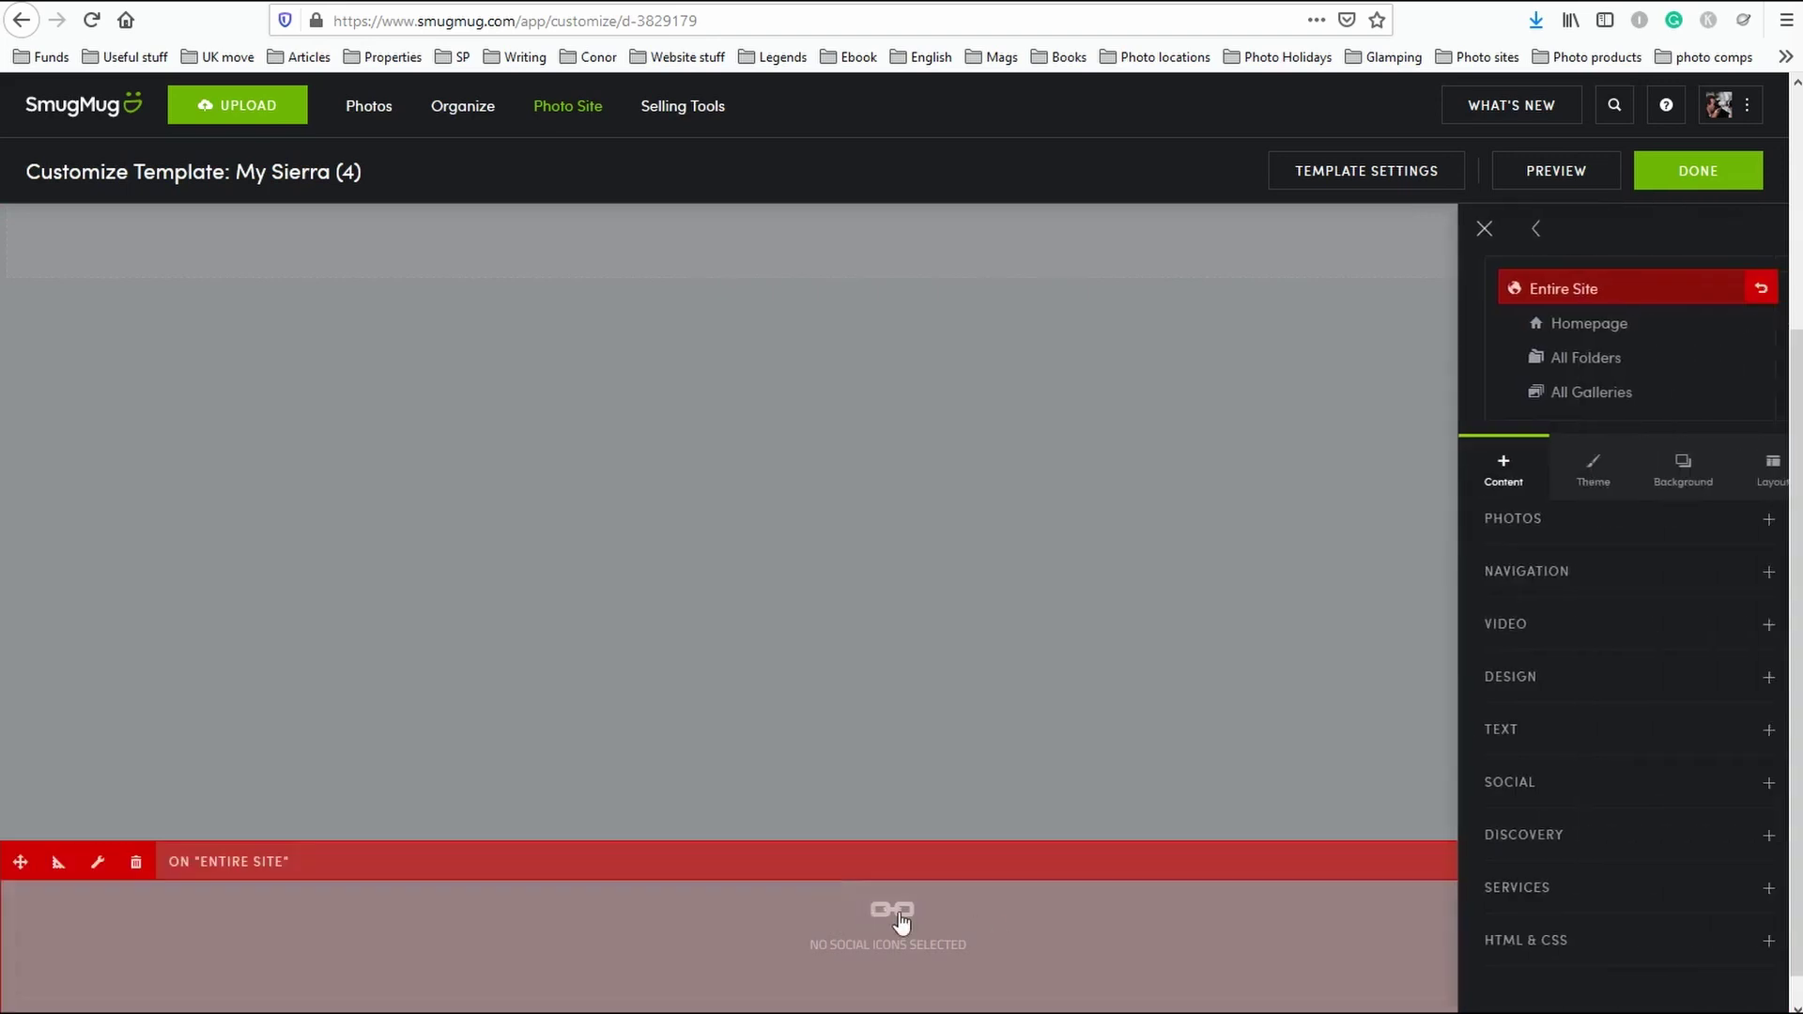
{"action": "scroll", "coordinate": [1094, 342], "scroll_direction": "up", "scroll_amount": 3}
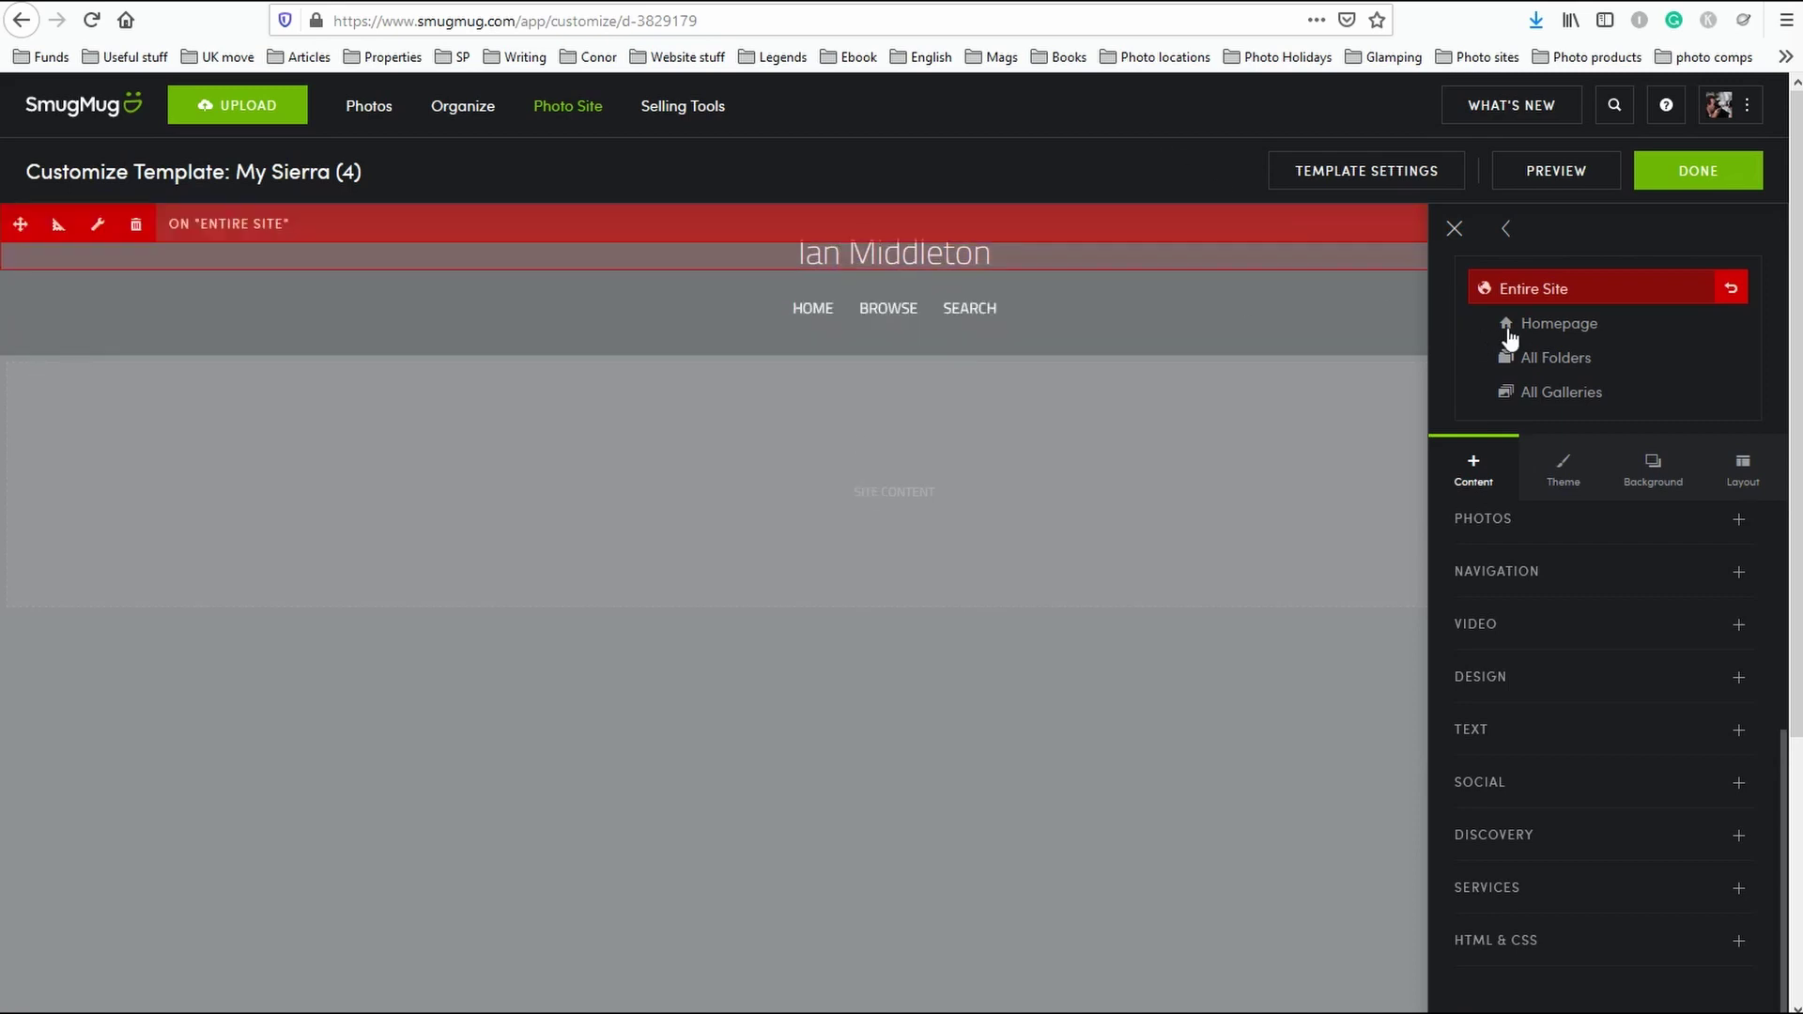
{"action": "left_click", "coordinate": [1570, 324]}
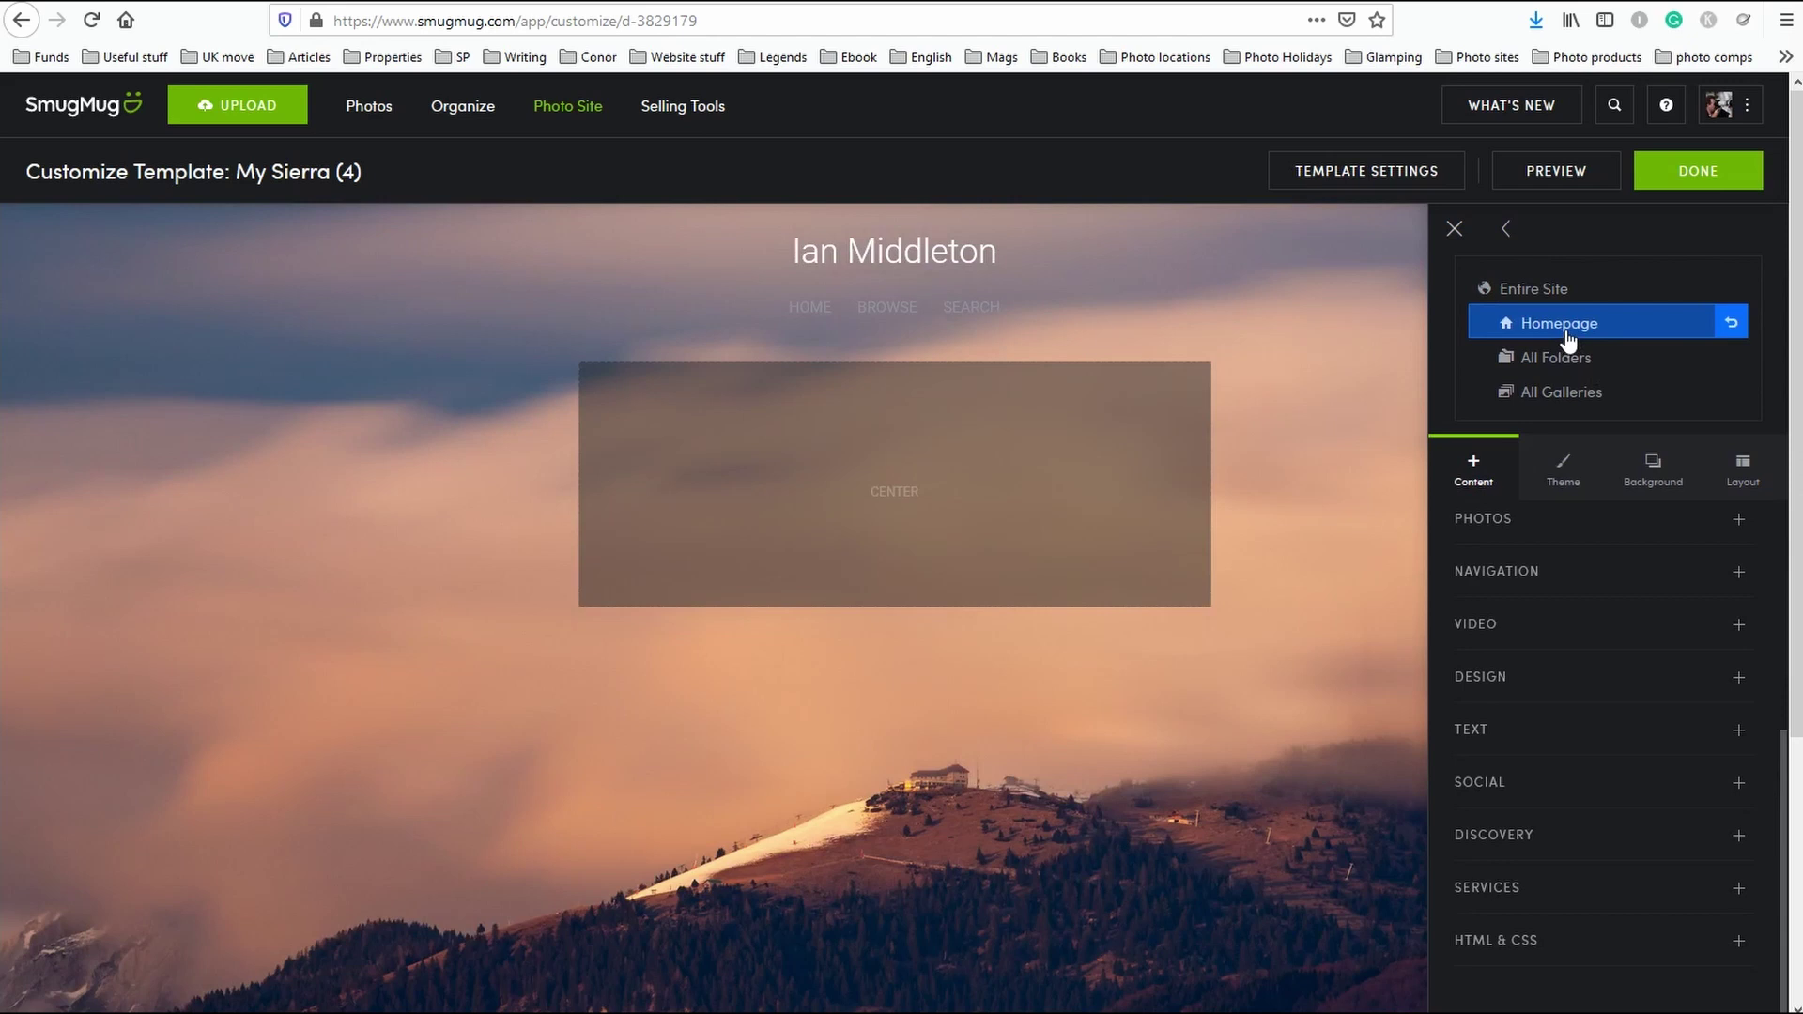
{"action": "left_click", "coordinate": [1552, 395]}
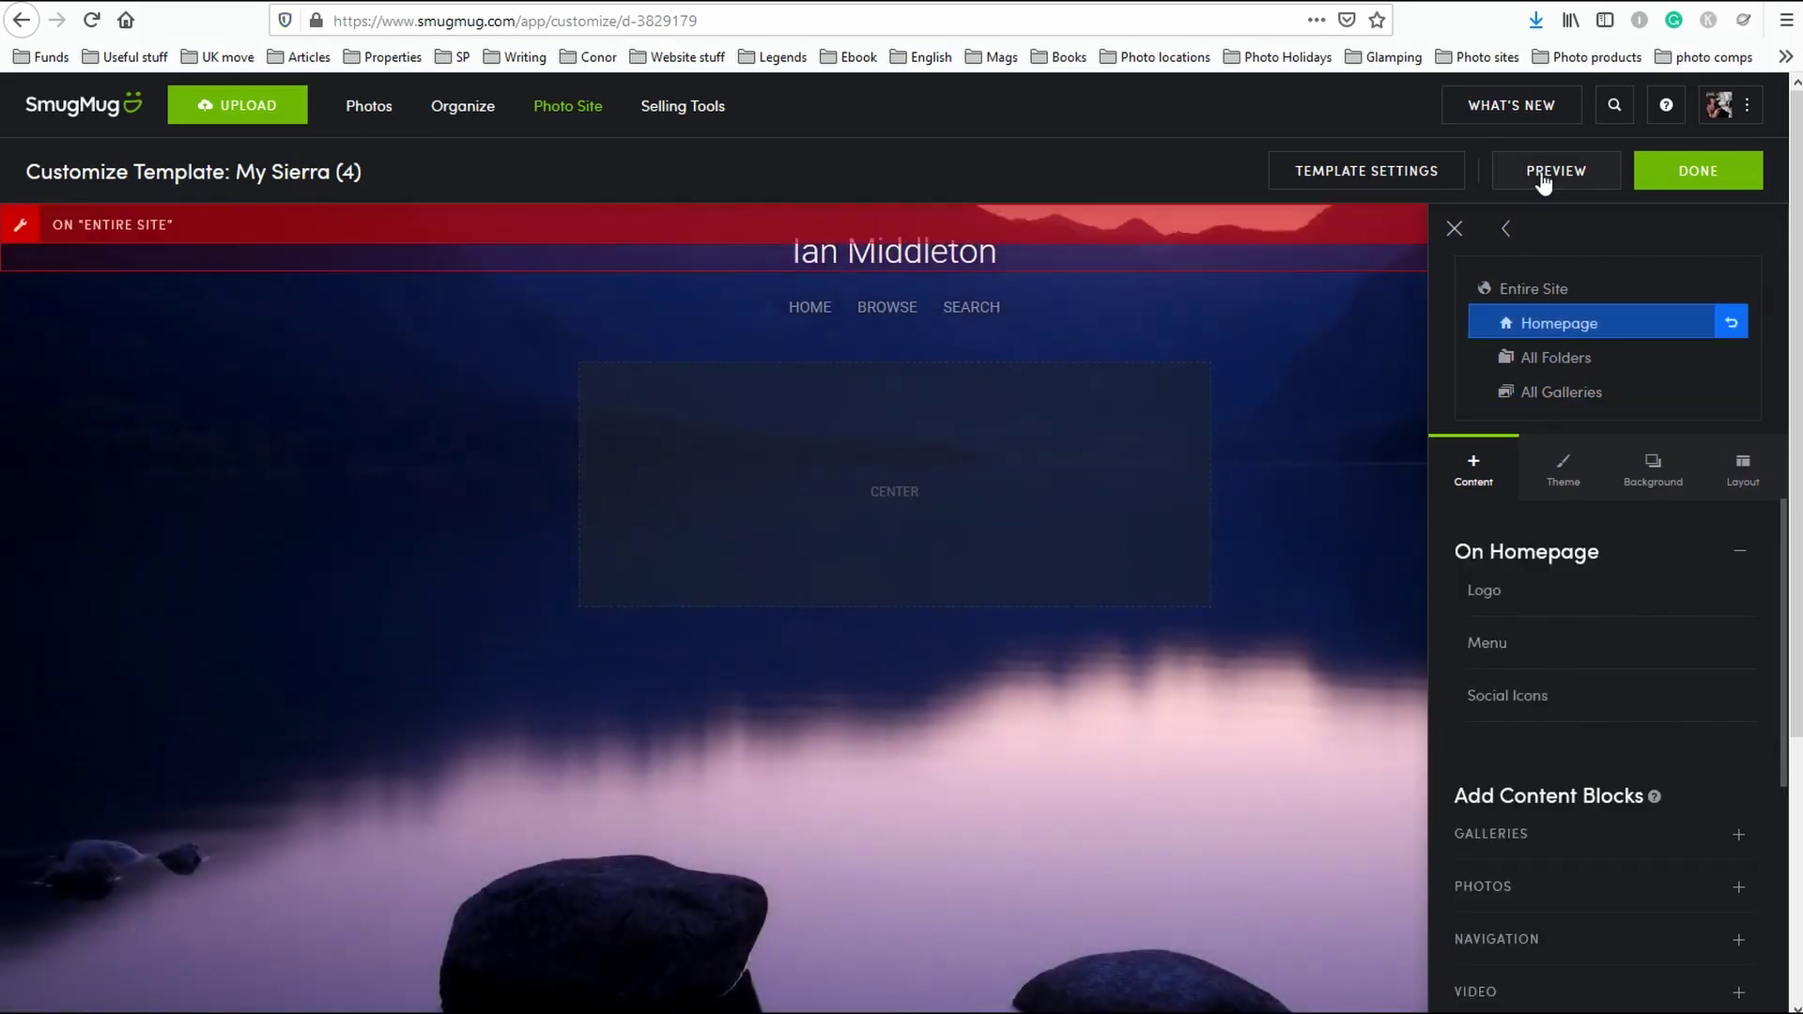
Preview the customized site, check its Search and Browse pages, and return to the template editor.
{"action": "left_click", "coordinate": [1544, 178]}
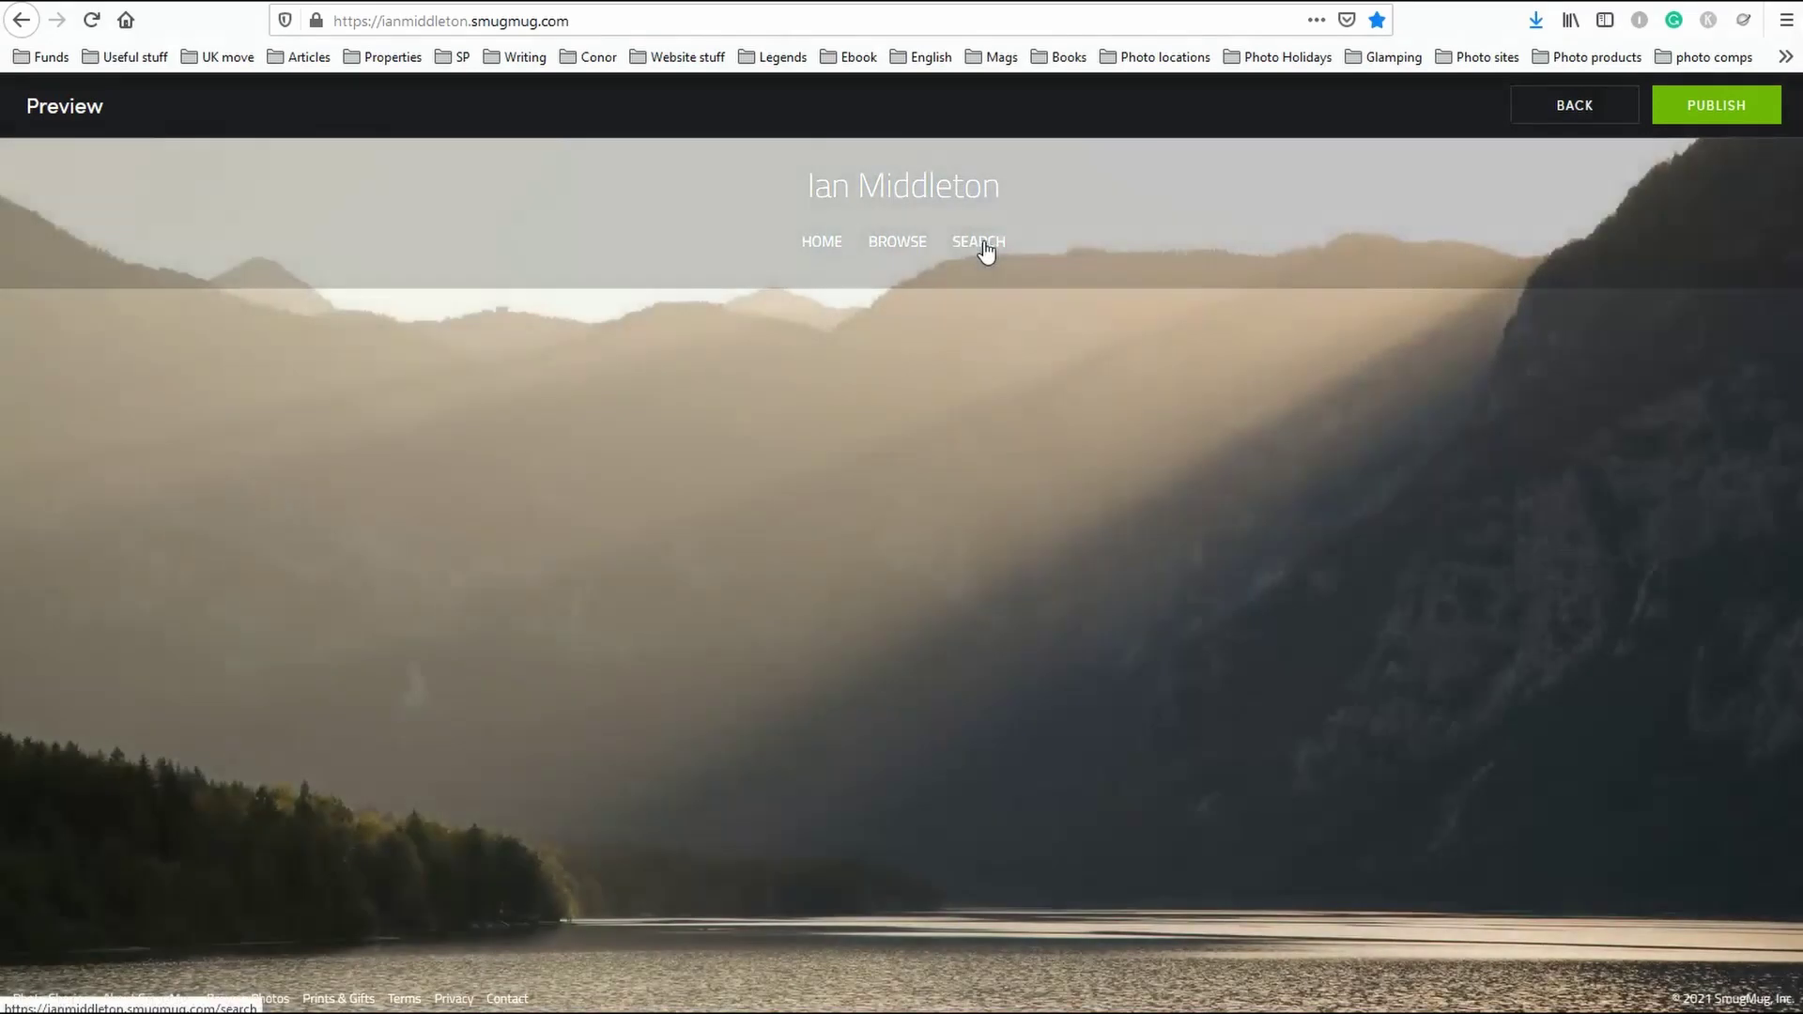
{"action": "left_click", "coordinate": [984, 250]}
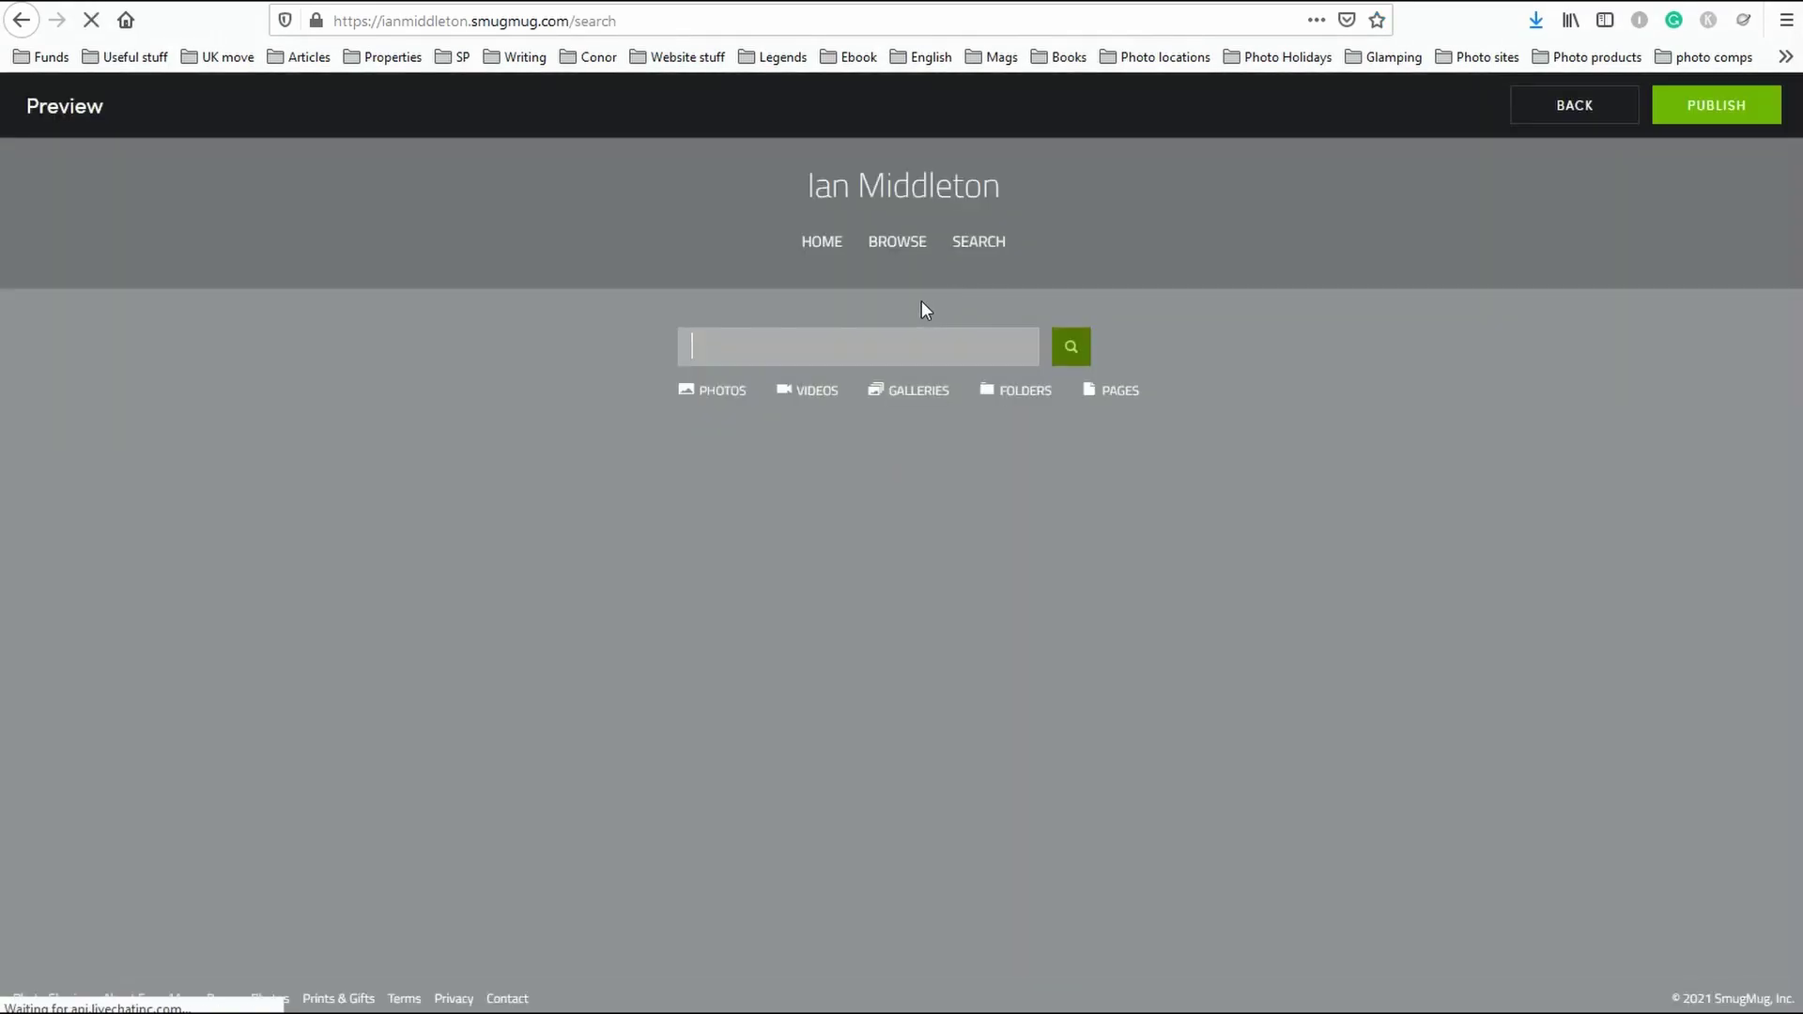
{"action": "left_click", "coordinate": [897, 250]}
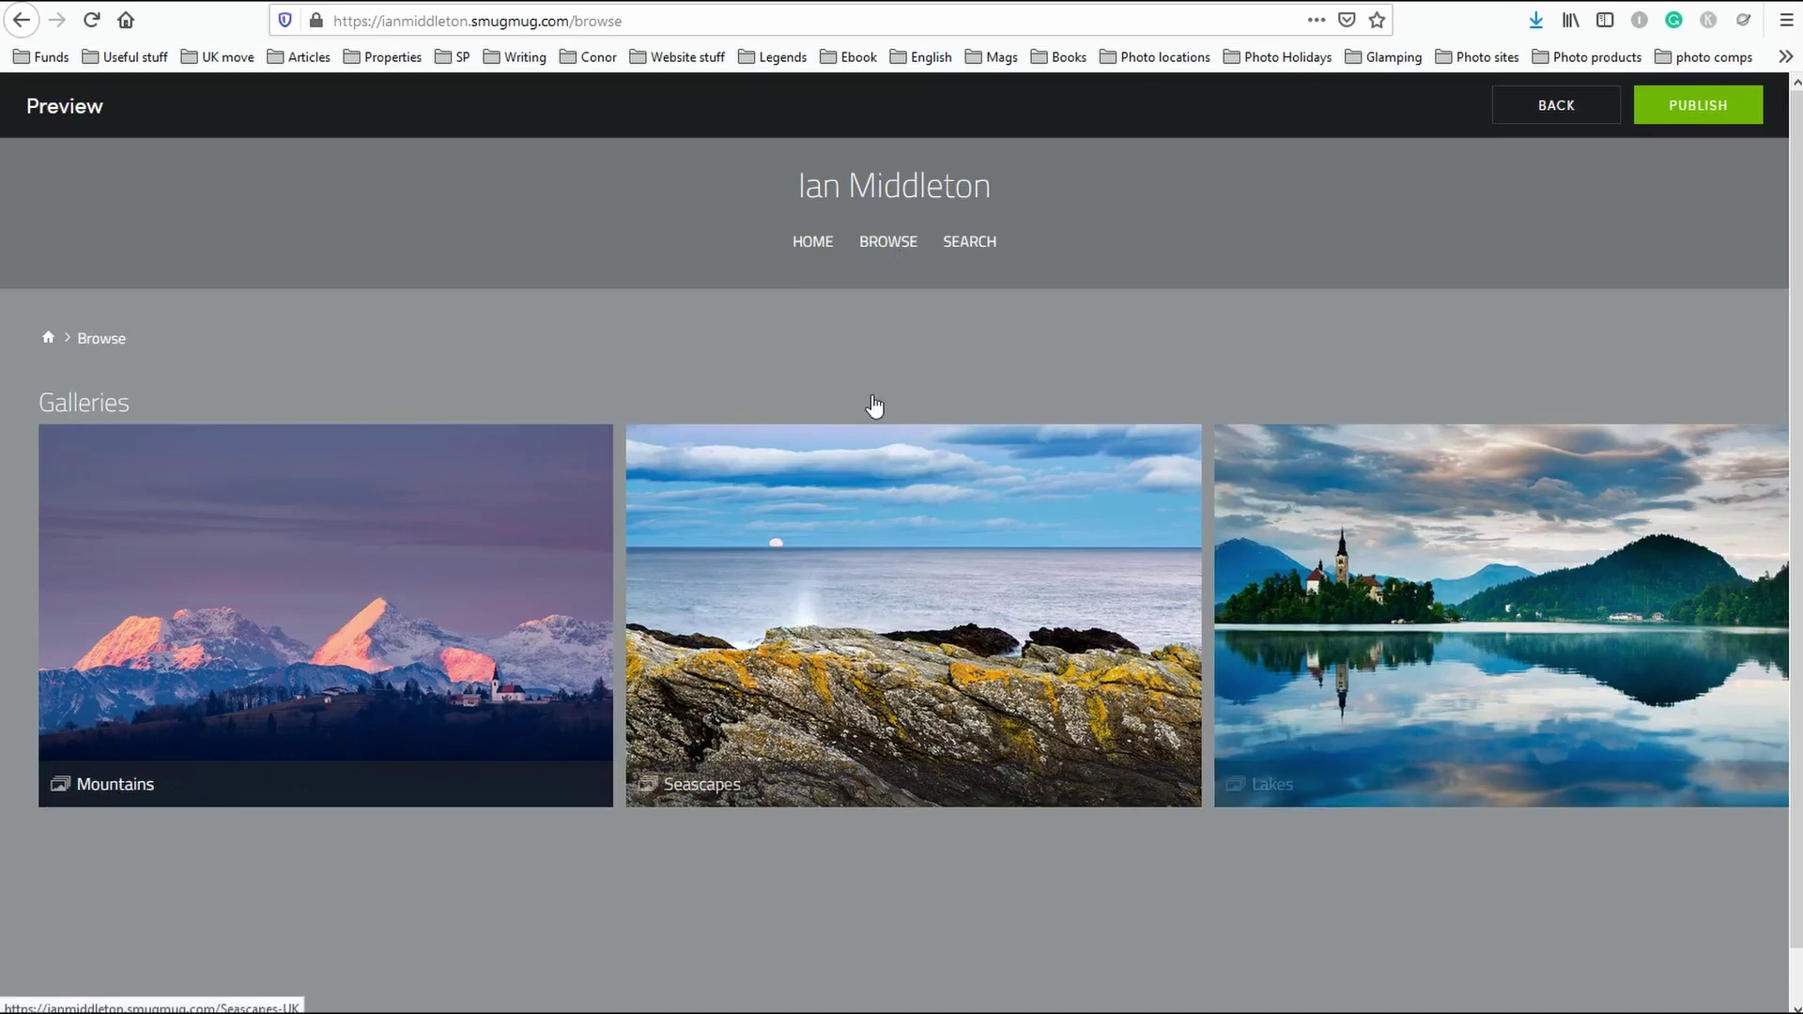
{"action": "left_click", "coordinate": [960, 242]}
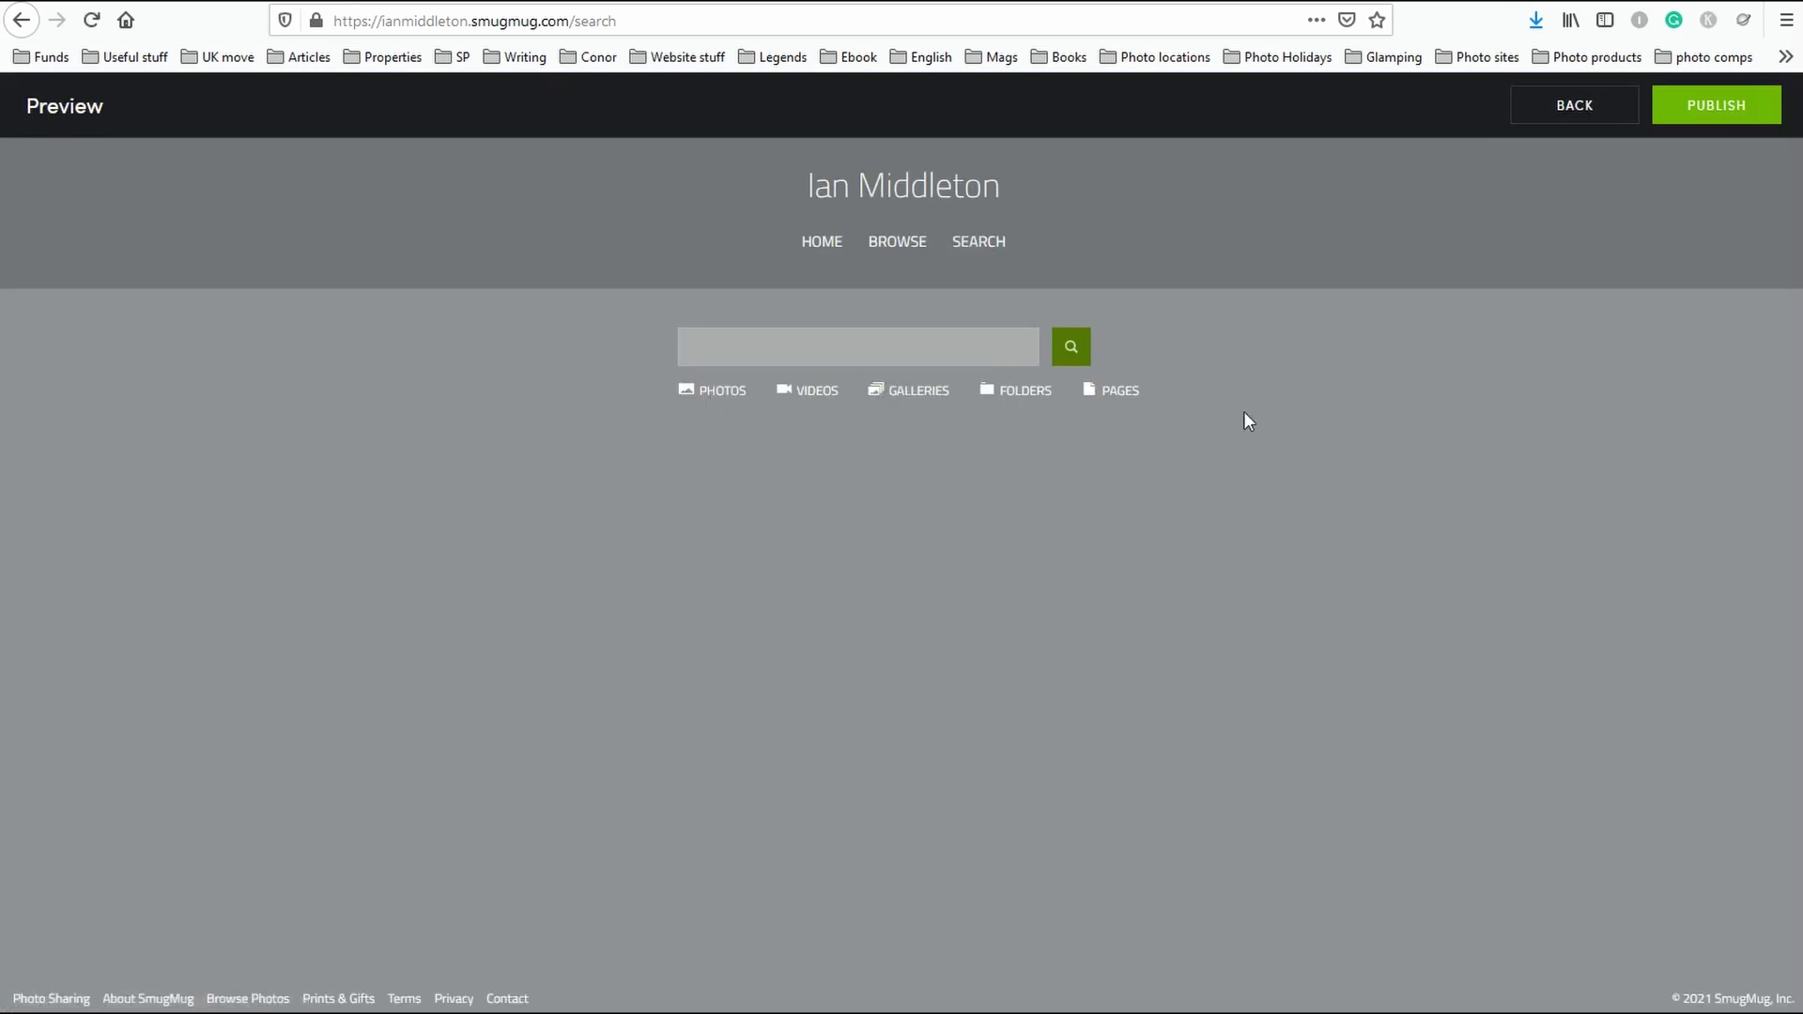
{"action": "left_click", "coordinate": [1559, 105]}
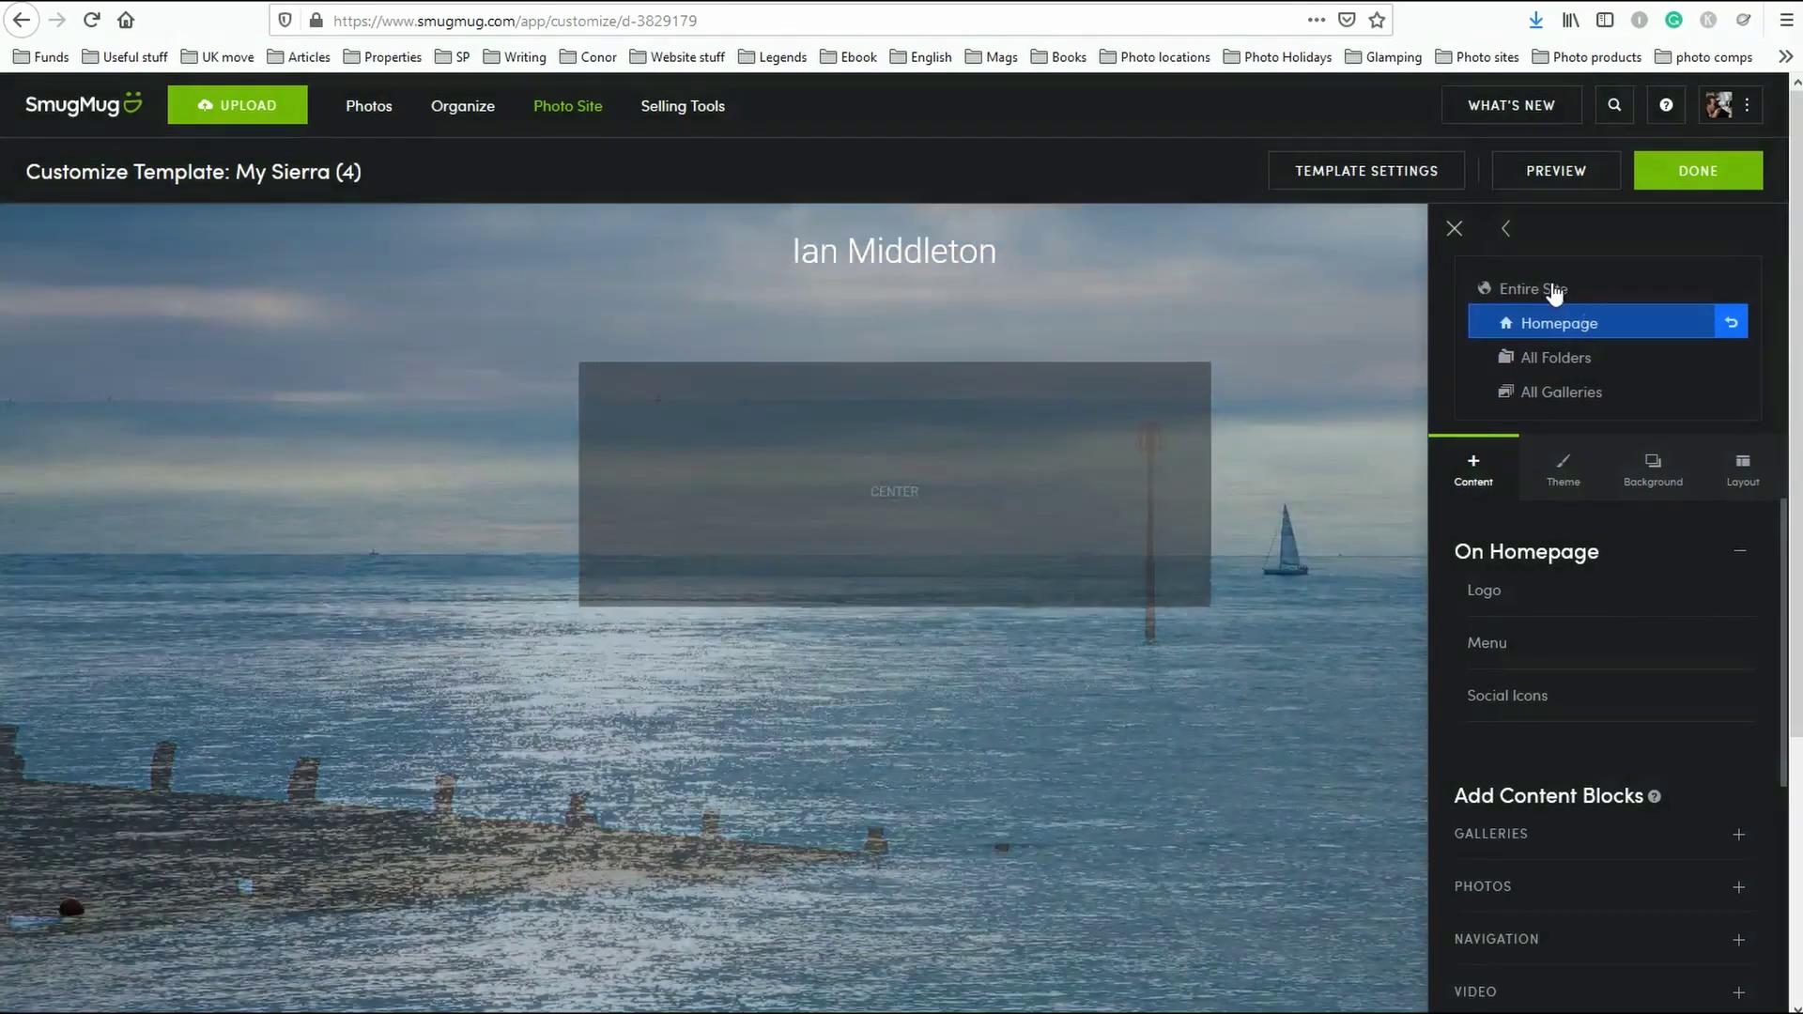
For the entire site's logo, append "Photography" to the site name and set the text size to M.
{"action": "left_click", "coordinate": [1552, 289]}
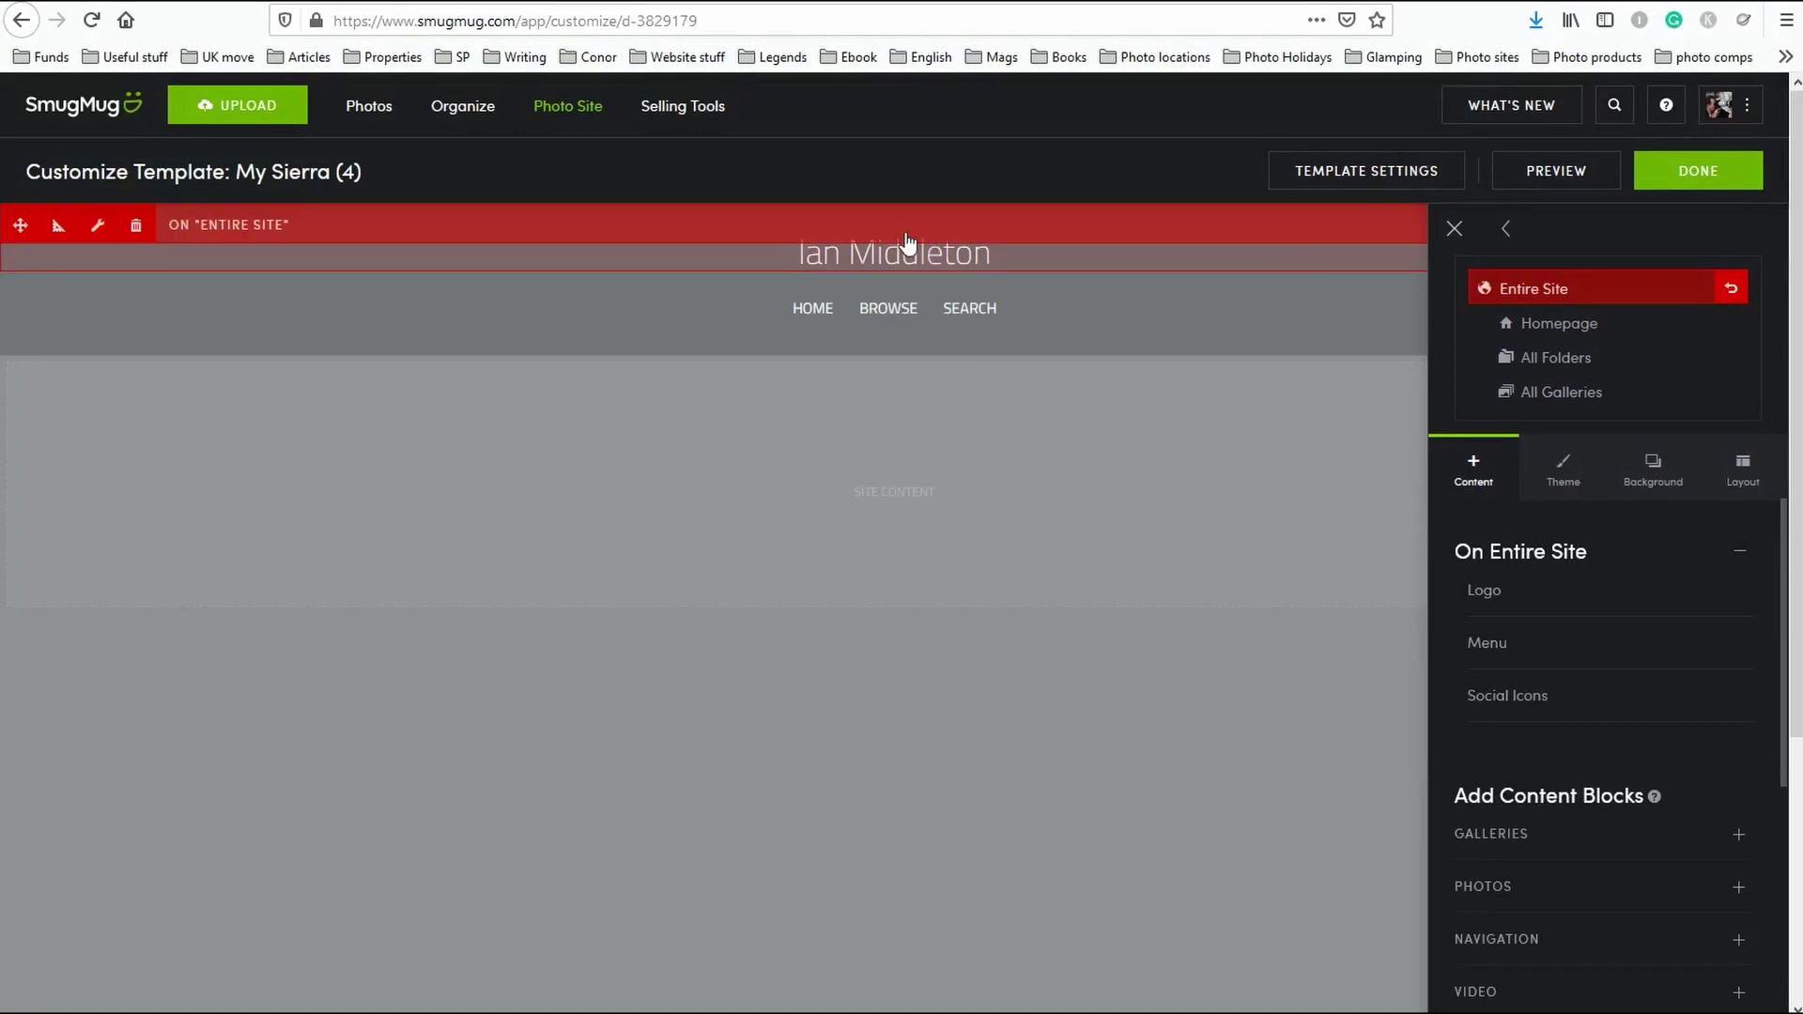
{"action": "left_click", "coordinate": [275, 246]}
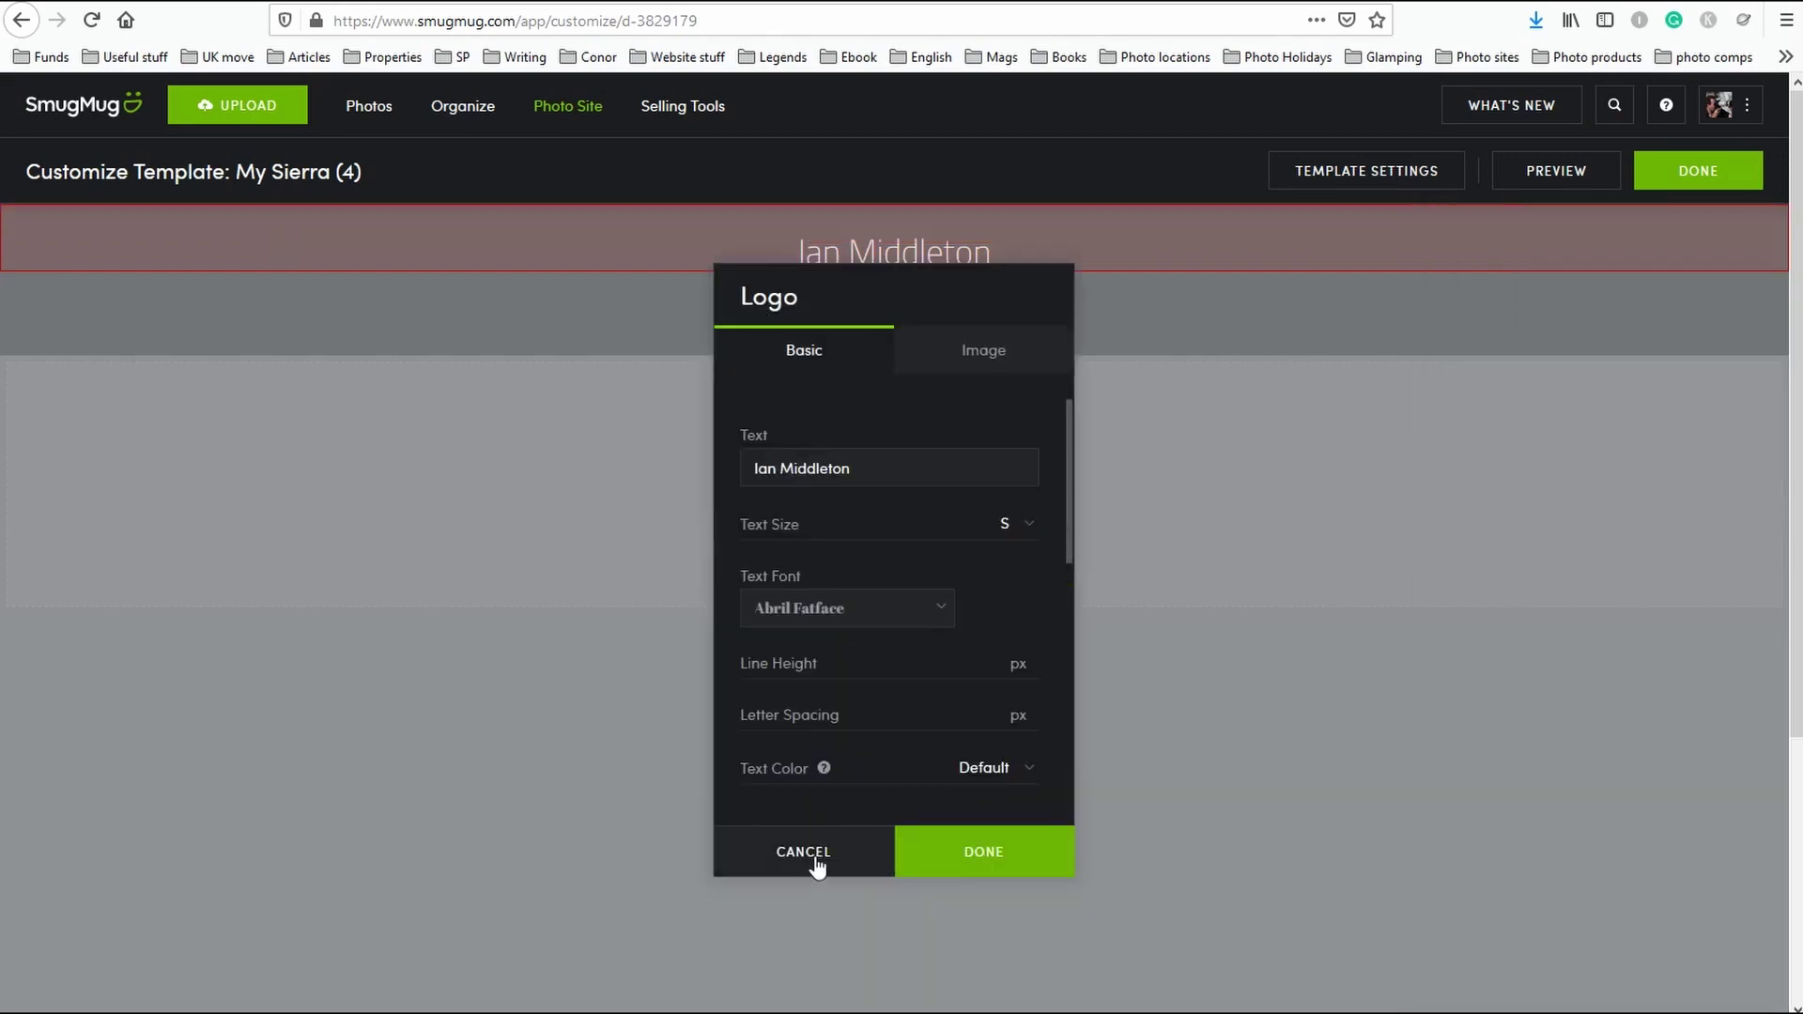
{"action": "left_click", "coordinate": [864, 459]}
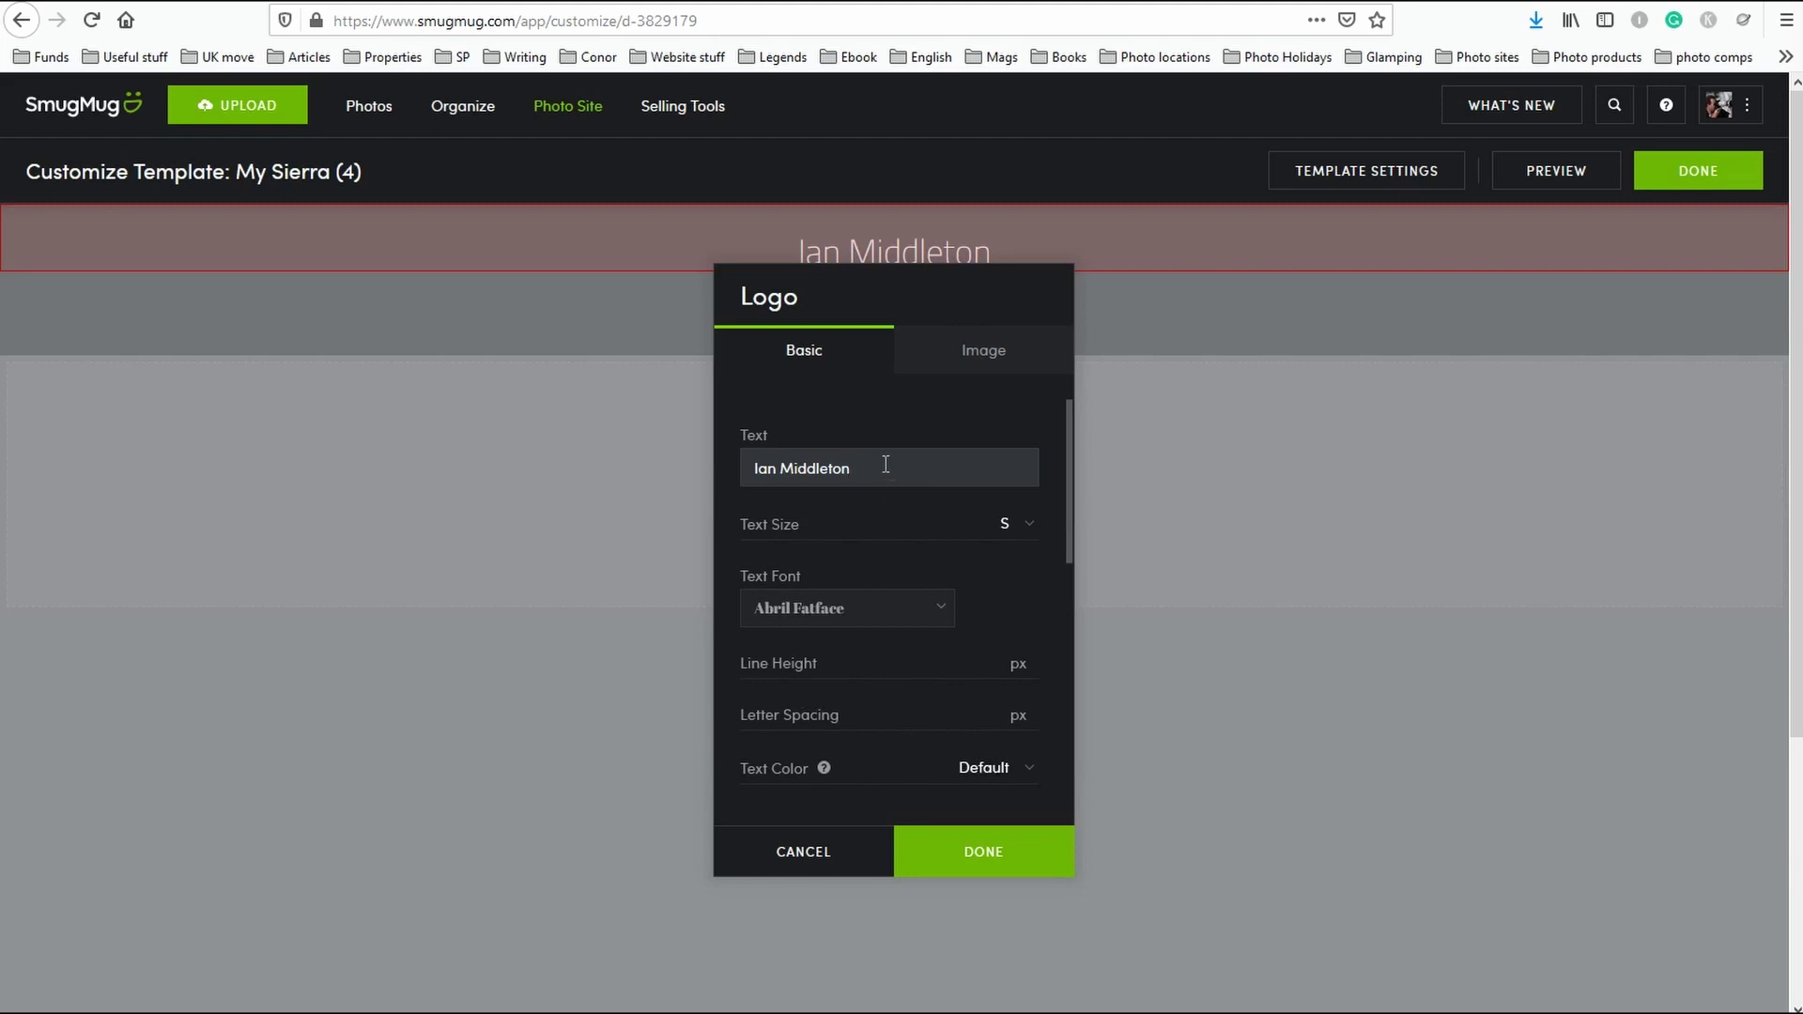
{"action": "type", "text": "Photography"}
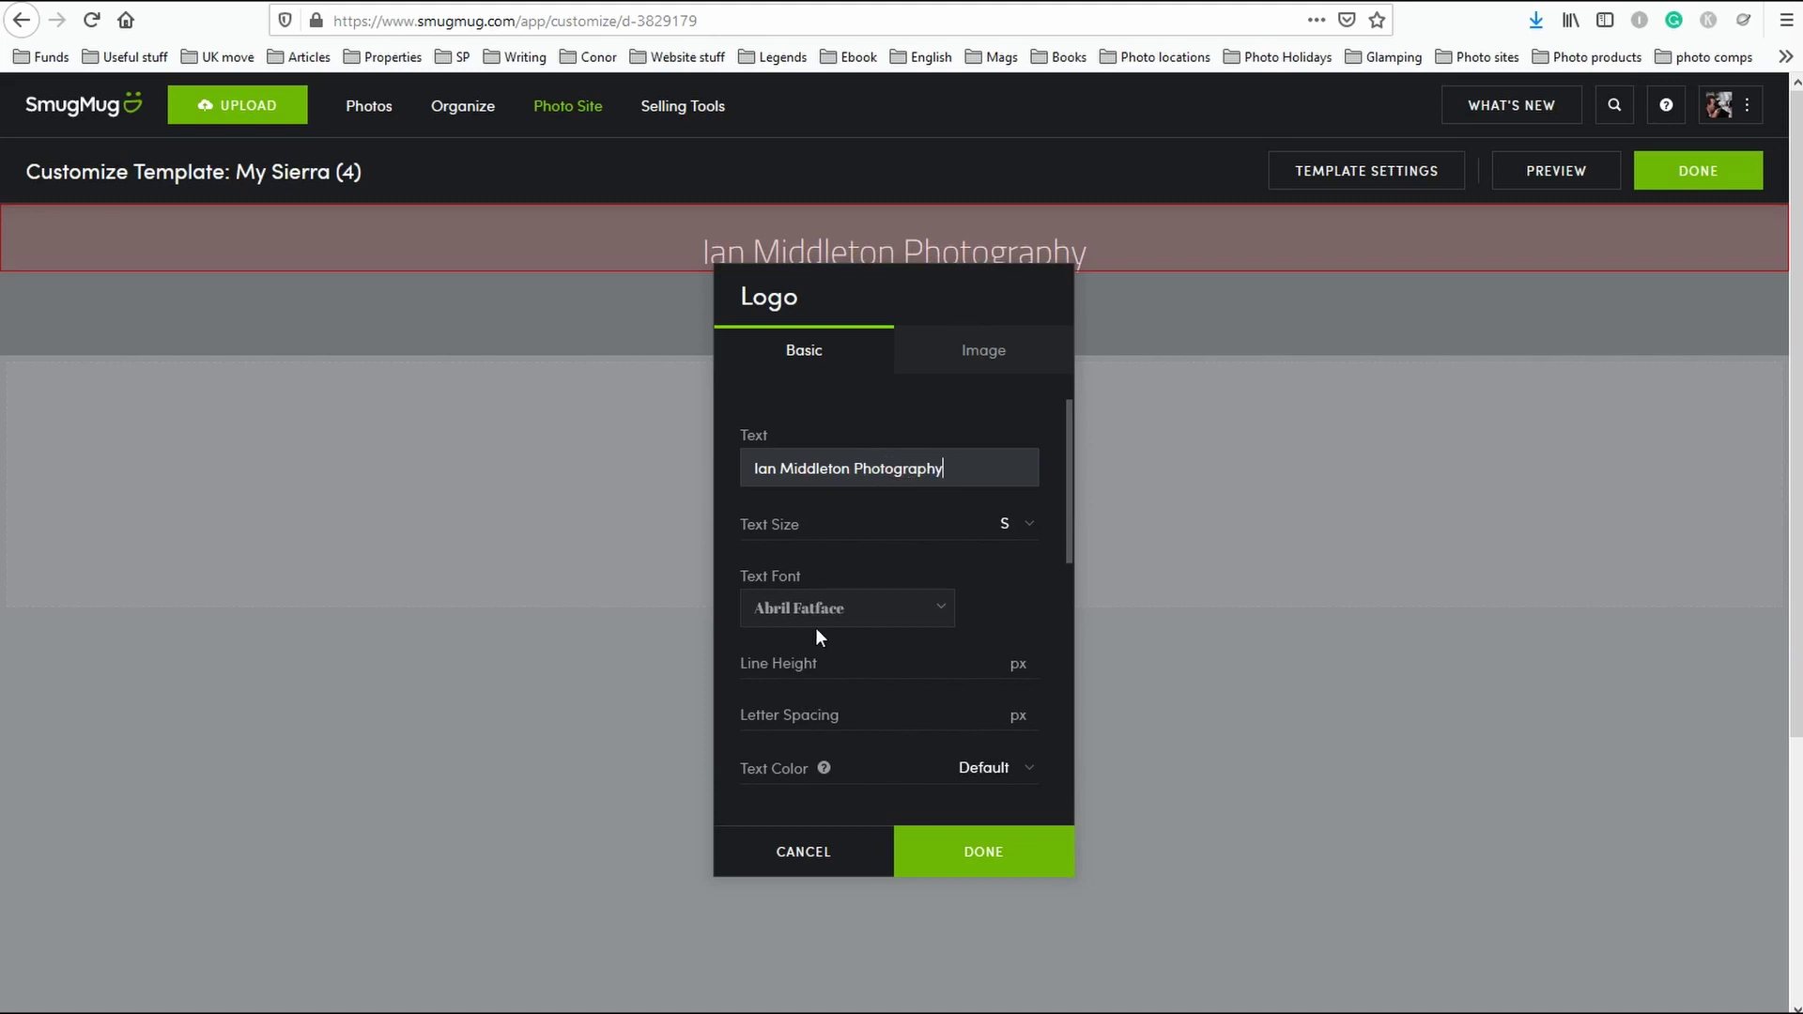
{"action": "left_click", "coordinate": [1014, 526]}
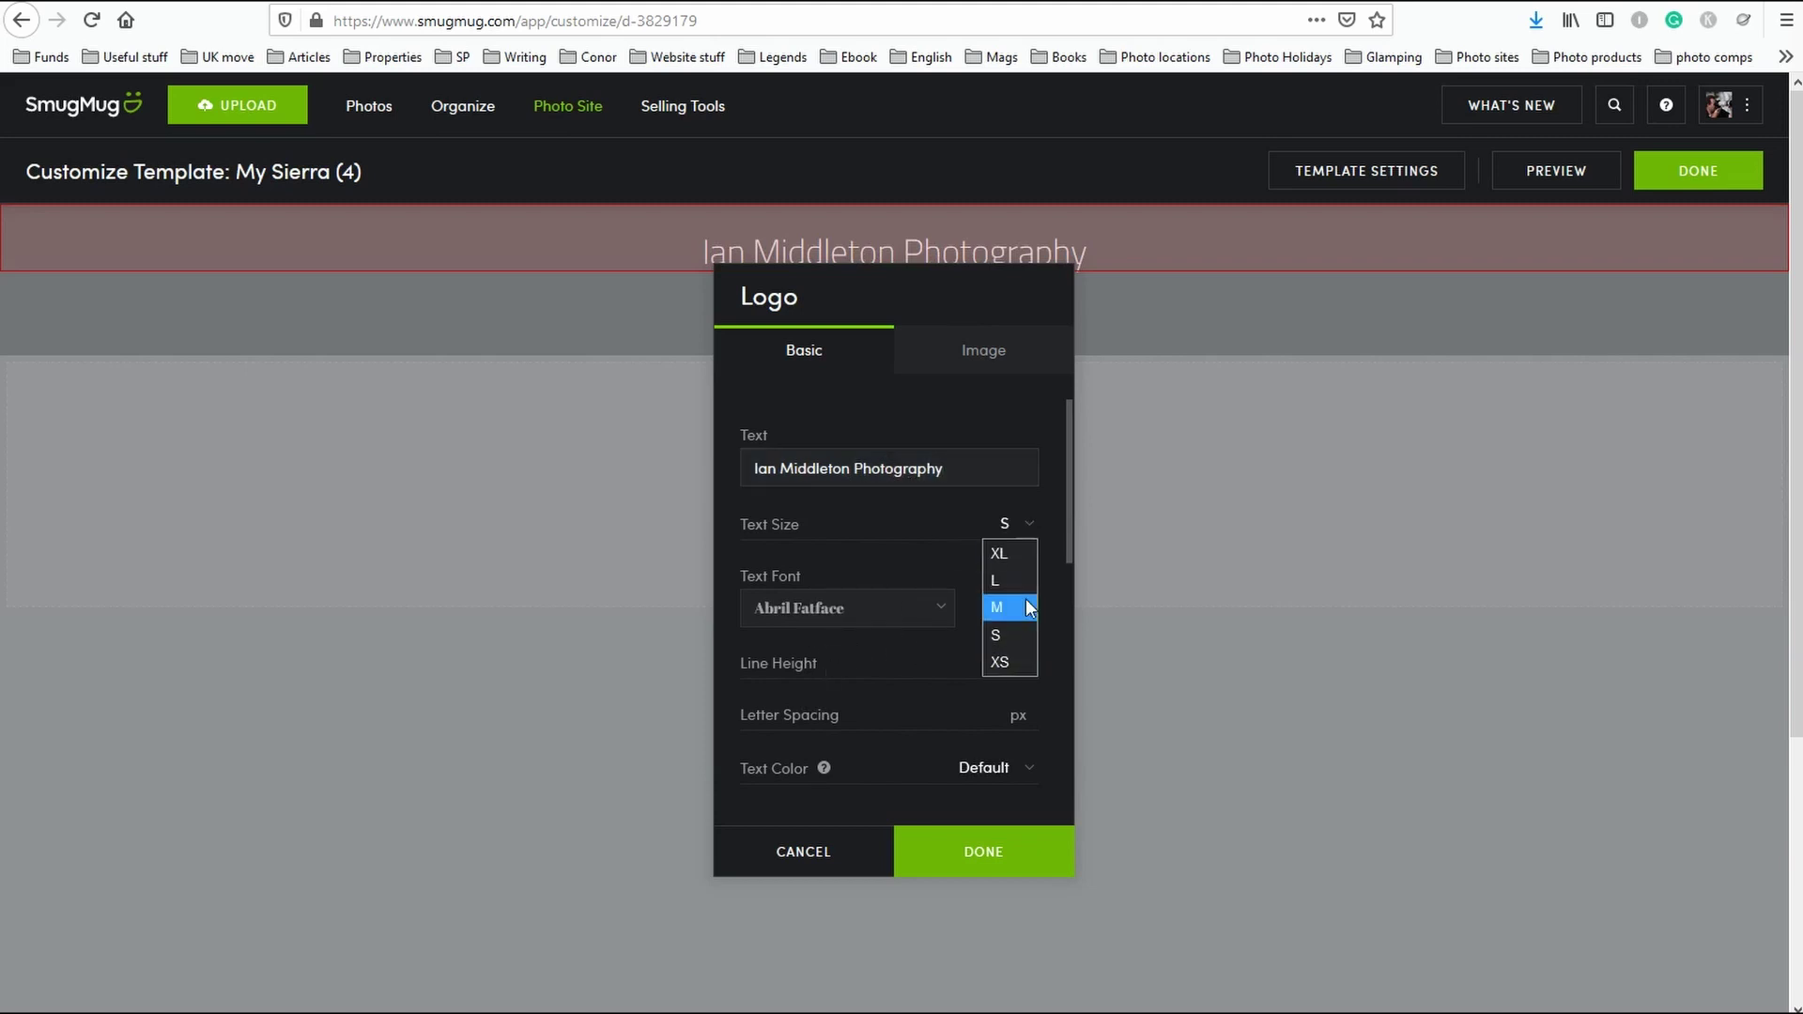
{"action": "left_click", "coordinate": [1025, 599]}
Set the logo's text font to Gravitas One and its text capitalization to all capitals.
{"action": "left_click", "coordinate": [927, 620]}
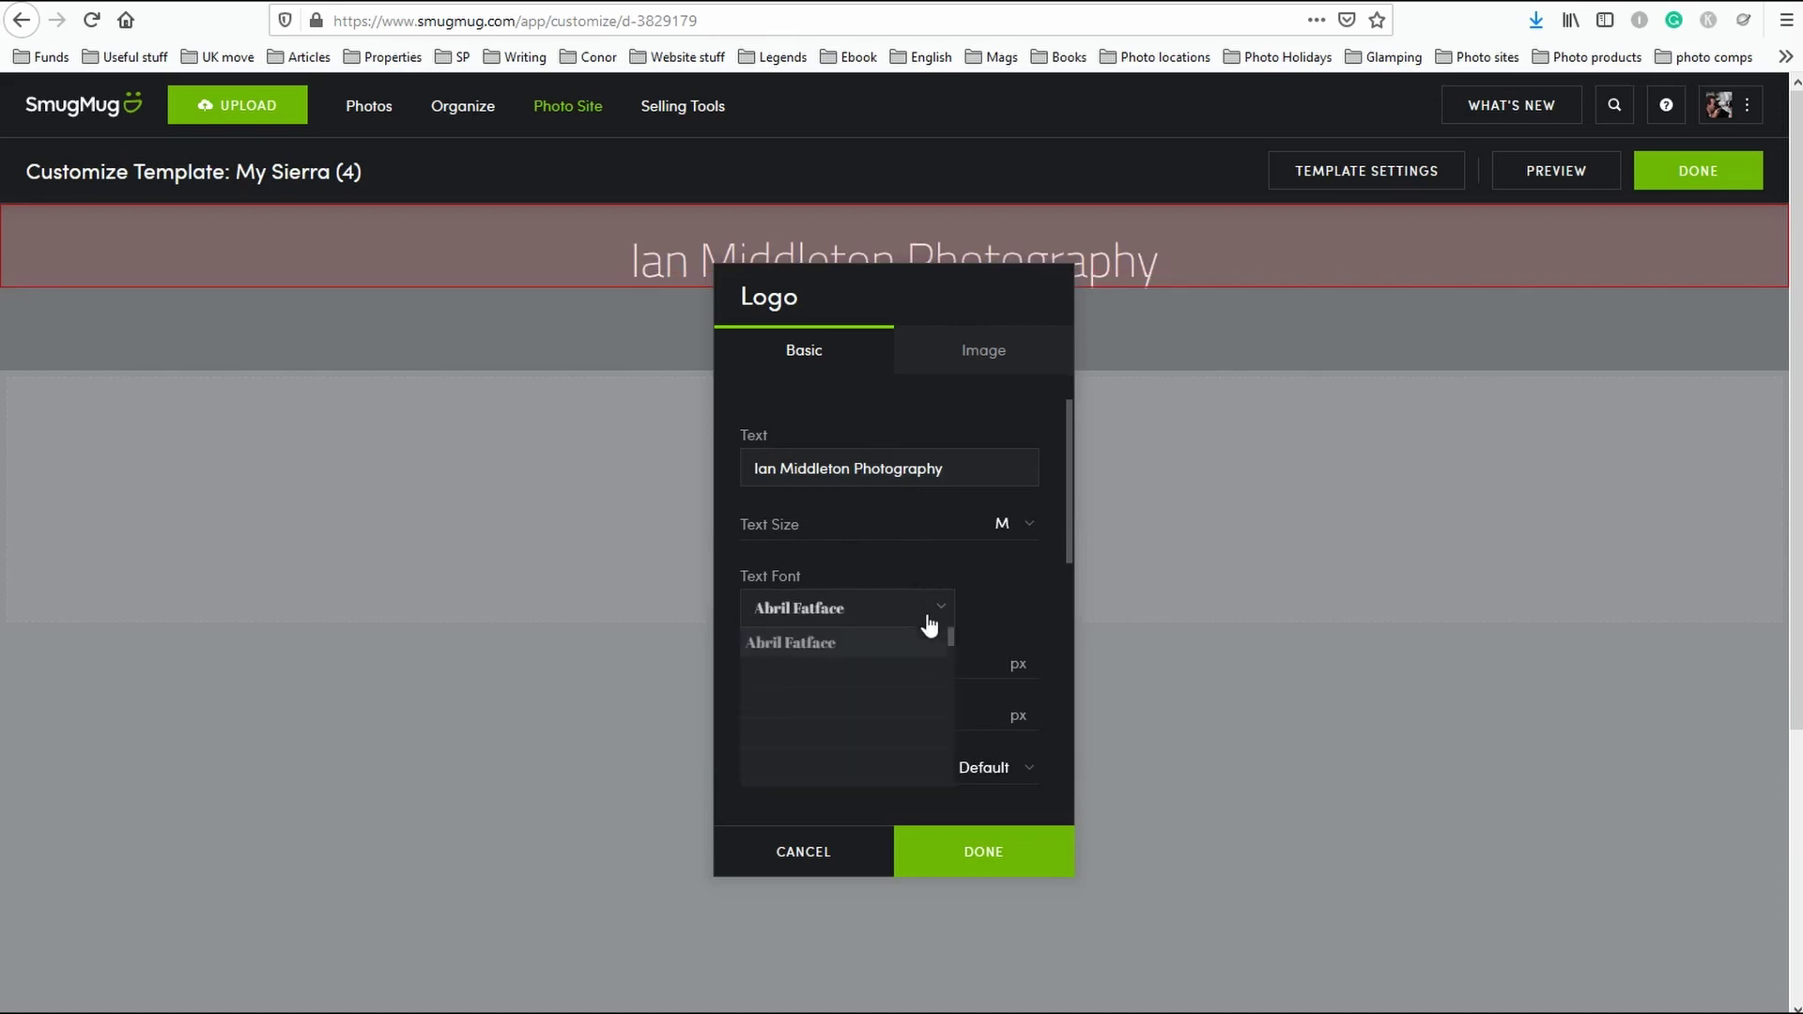
{"action": "left_click", "coordinate": [869, 763]}
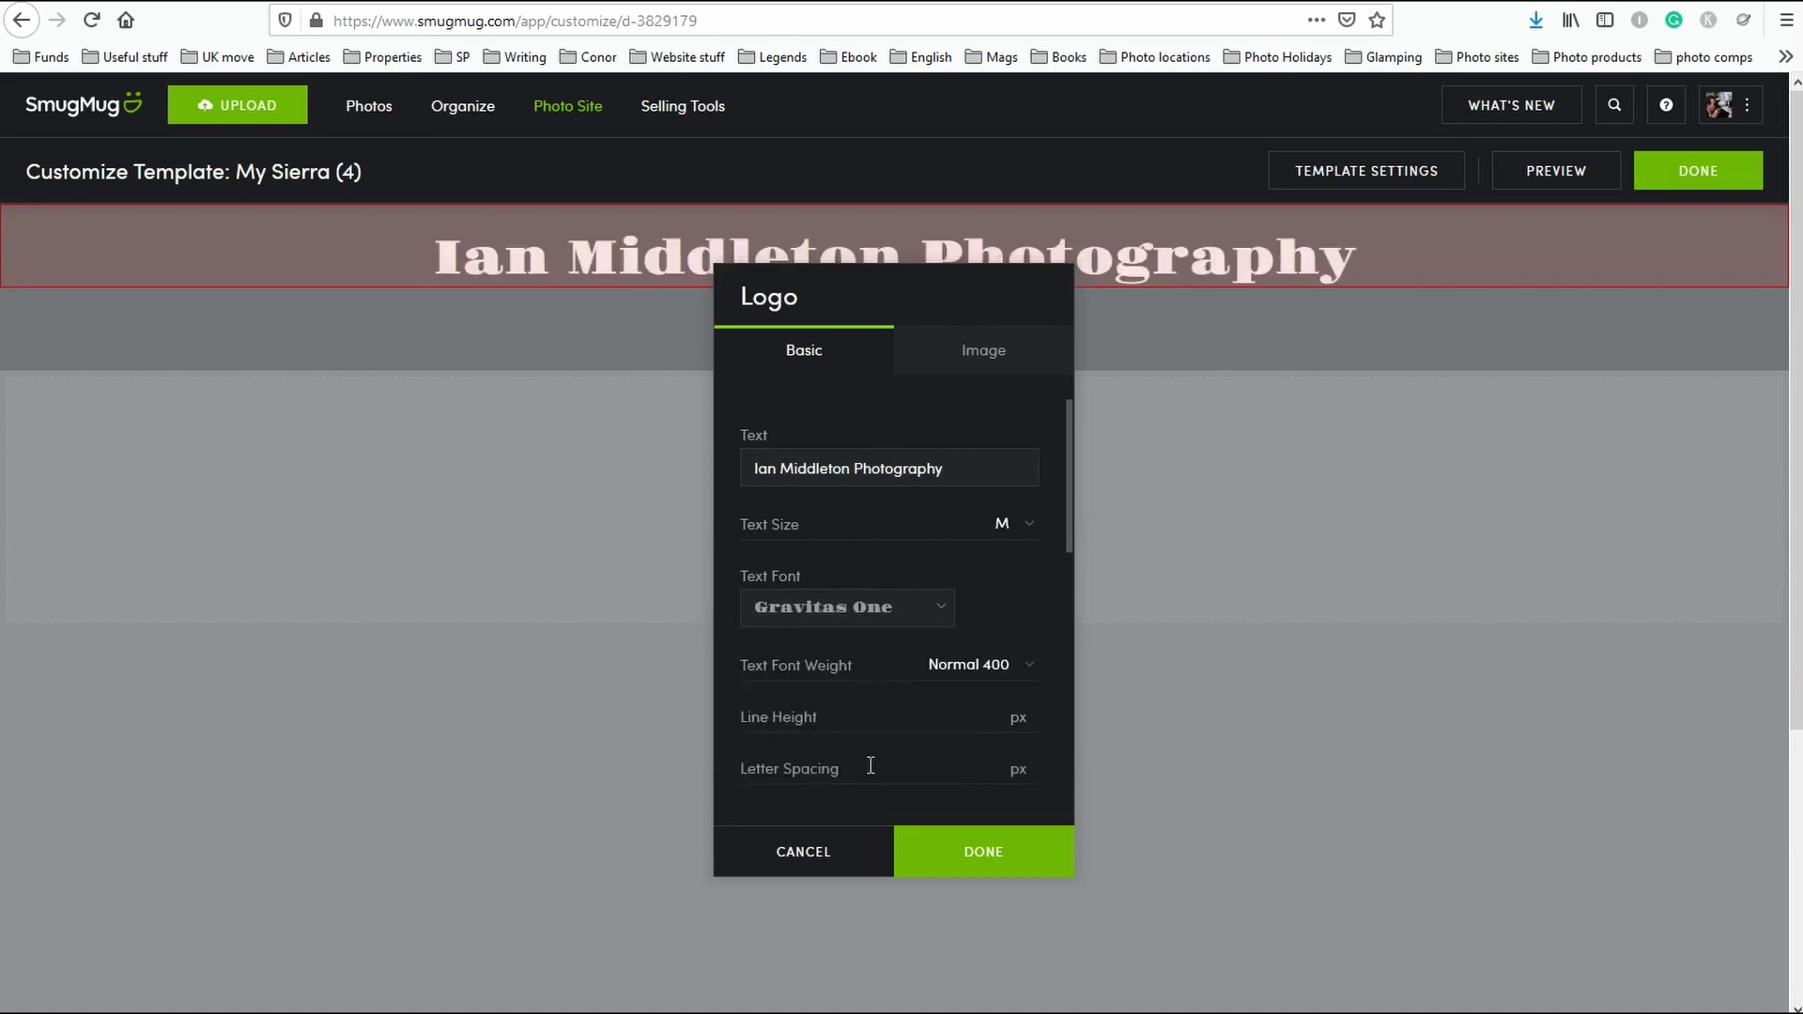
{"action": "scroll", "coordinate": [1002, 726], "scroll_direction": "down", "scroll_amount": 4}
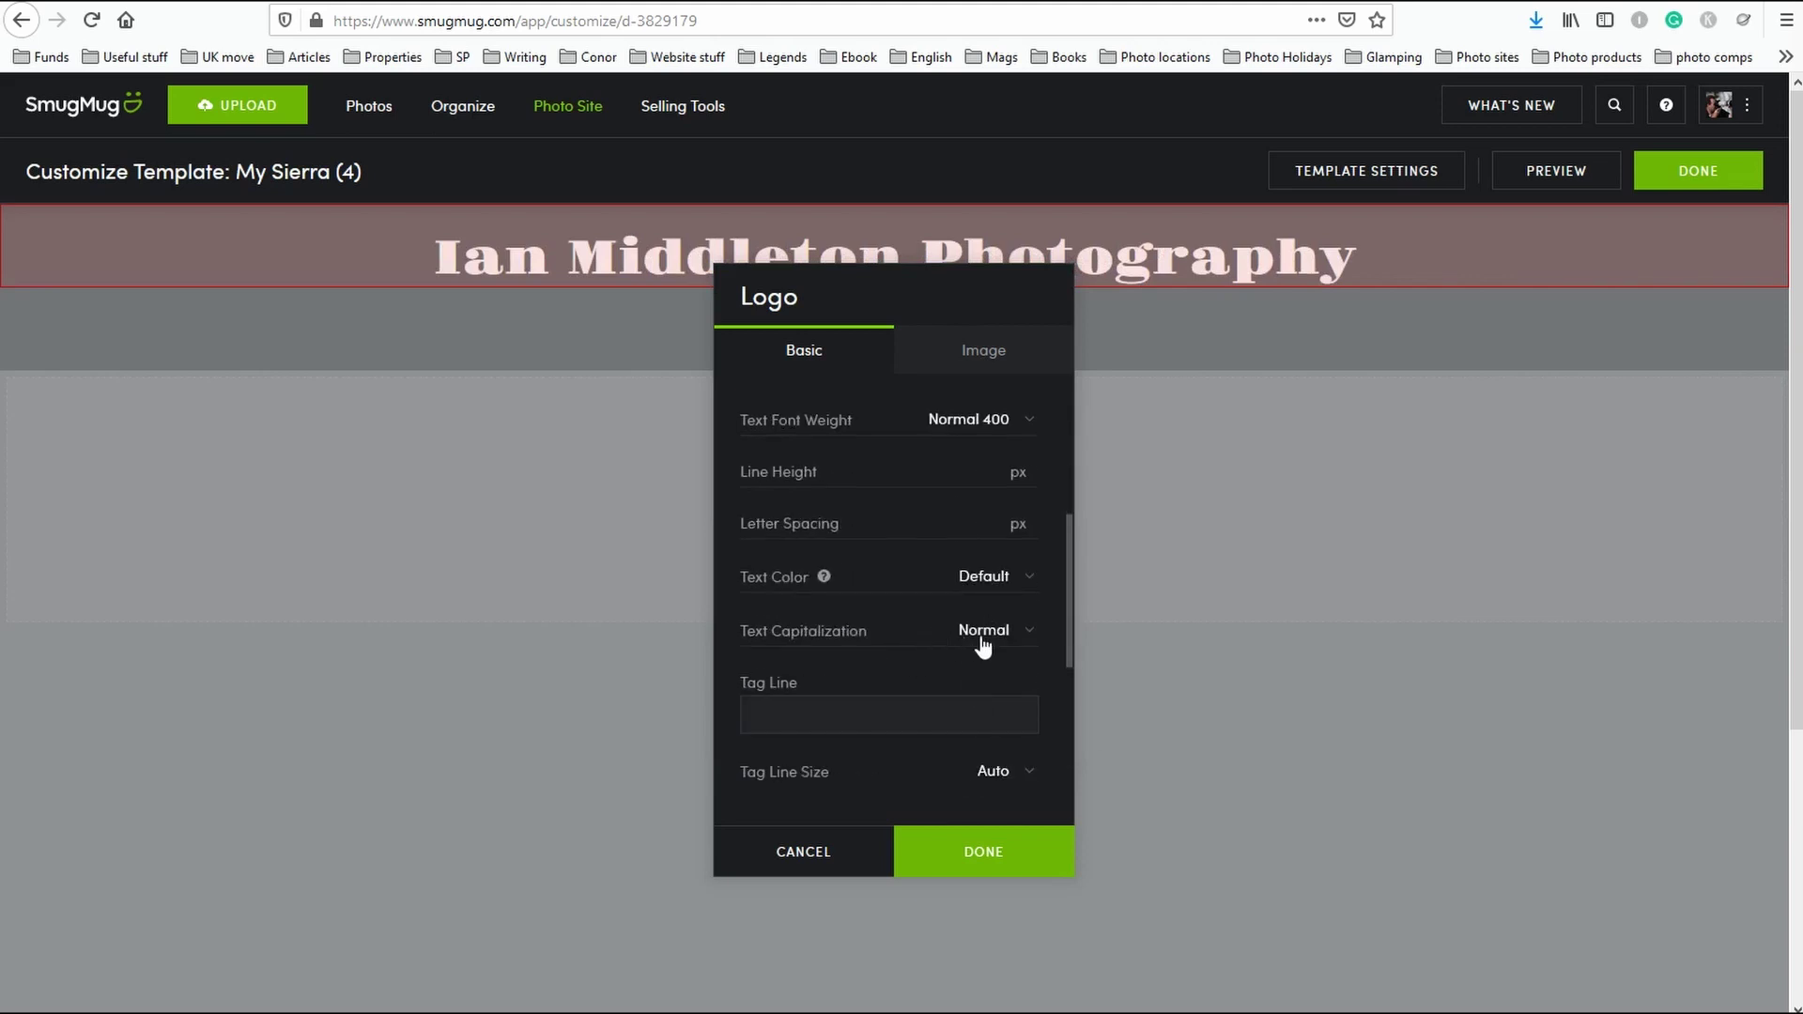
{"action": "left_click", "coordinate": [982, 632]}
{"action": "left_click", "coordinate": [988, 690]}
{"action": "scroll", "coordinate": [957, 627], "scroll_direction": "up", "scroll_amount": 3}
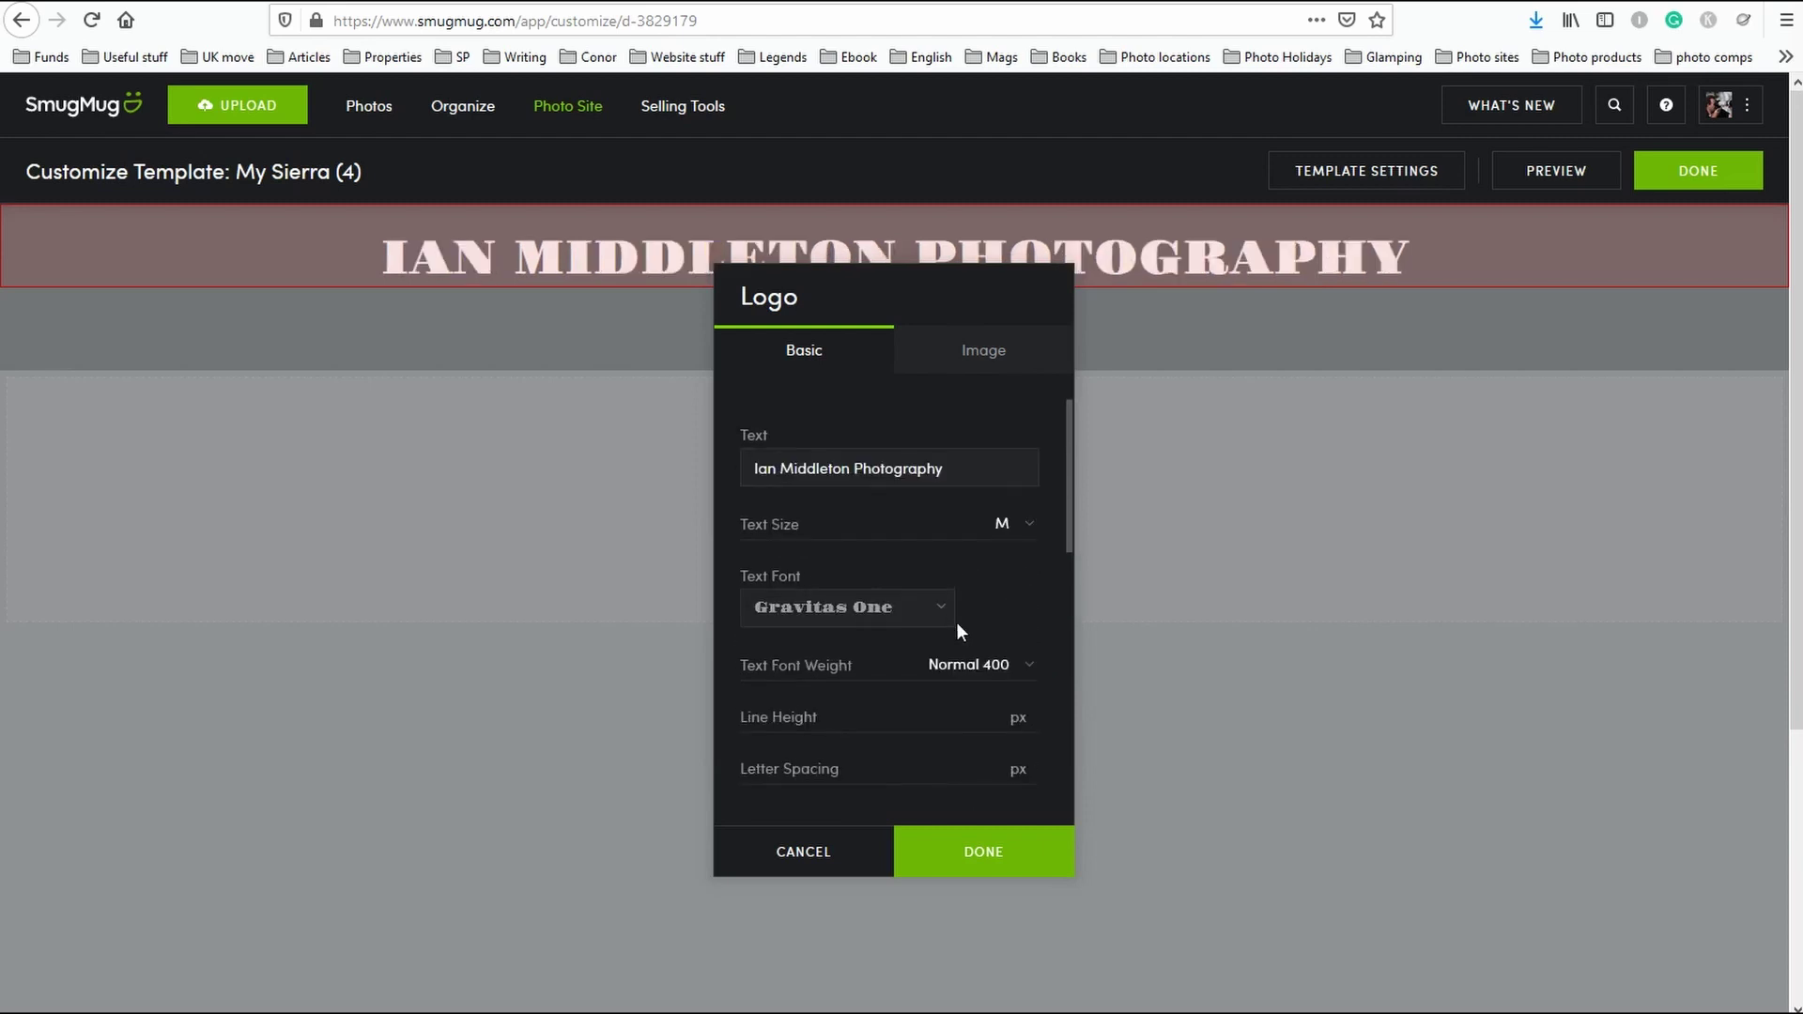
Change the logo's text font to Domine and move the Logo dialog away from the header text.
{"action": "left_click", "coordinate": [916, 612]}
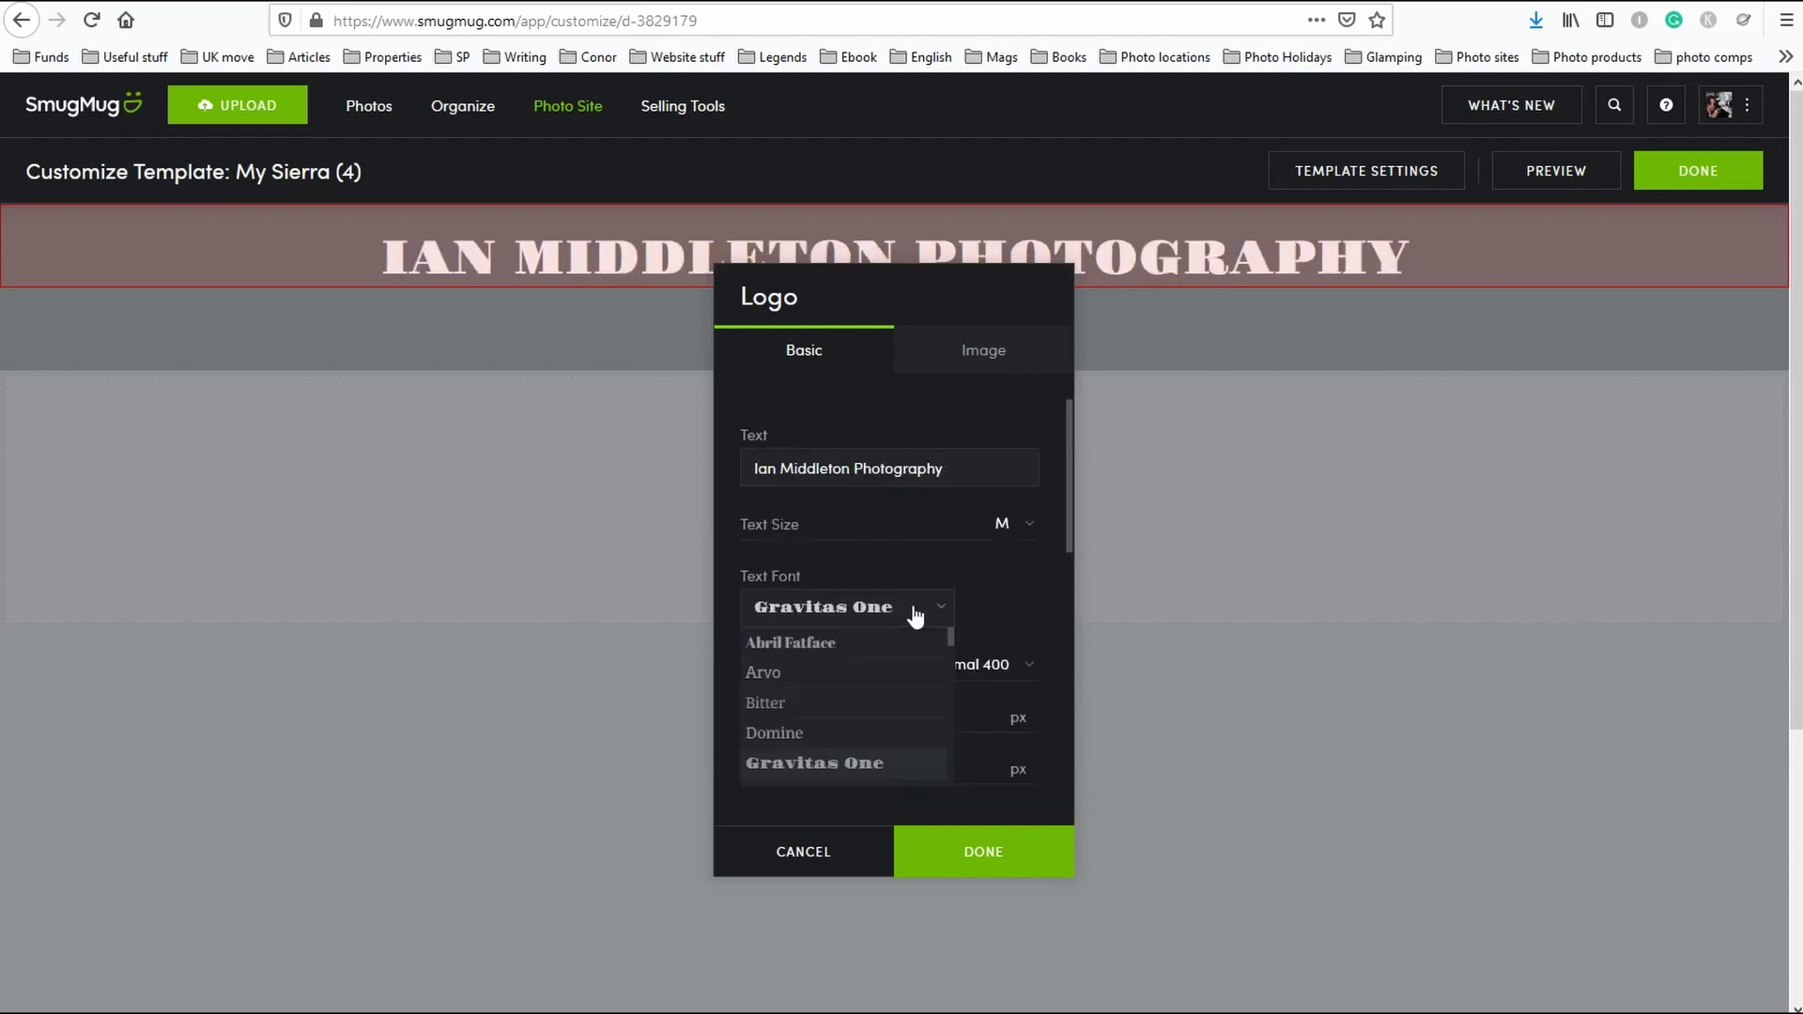
{"action": "left_click", "coordinate": [847, 734]}
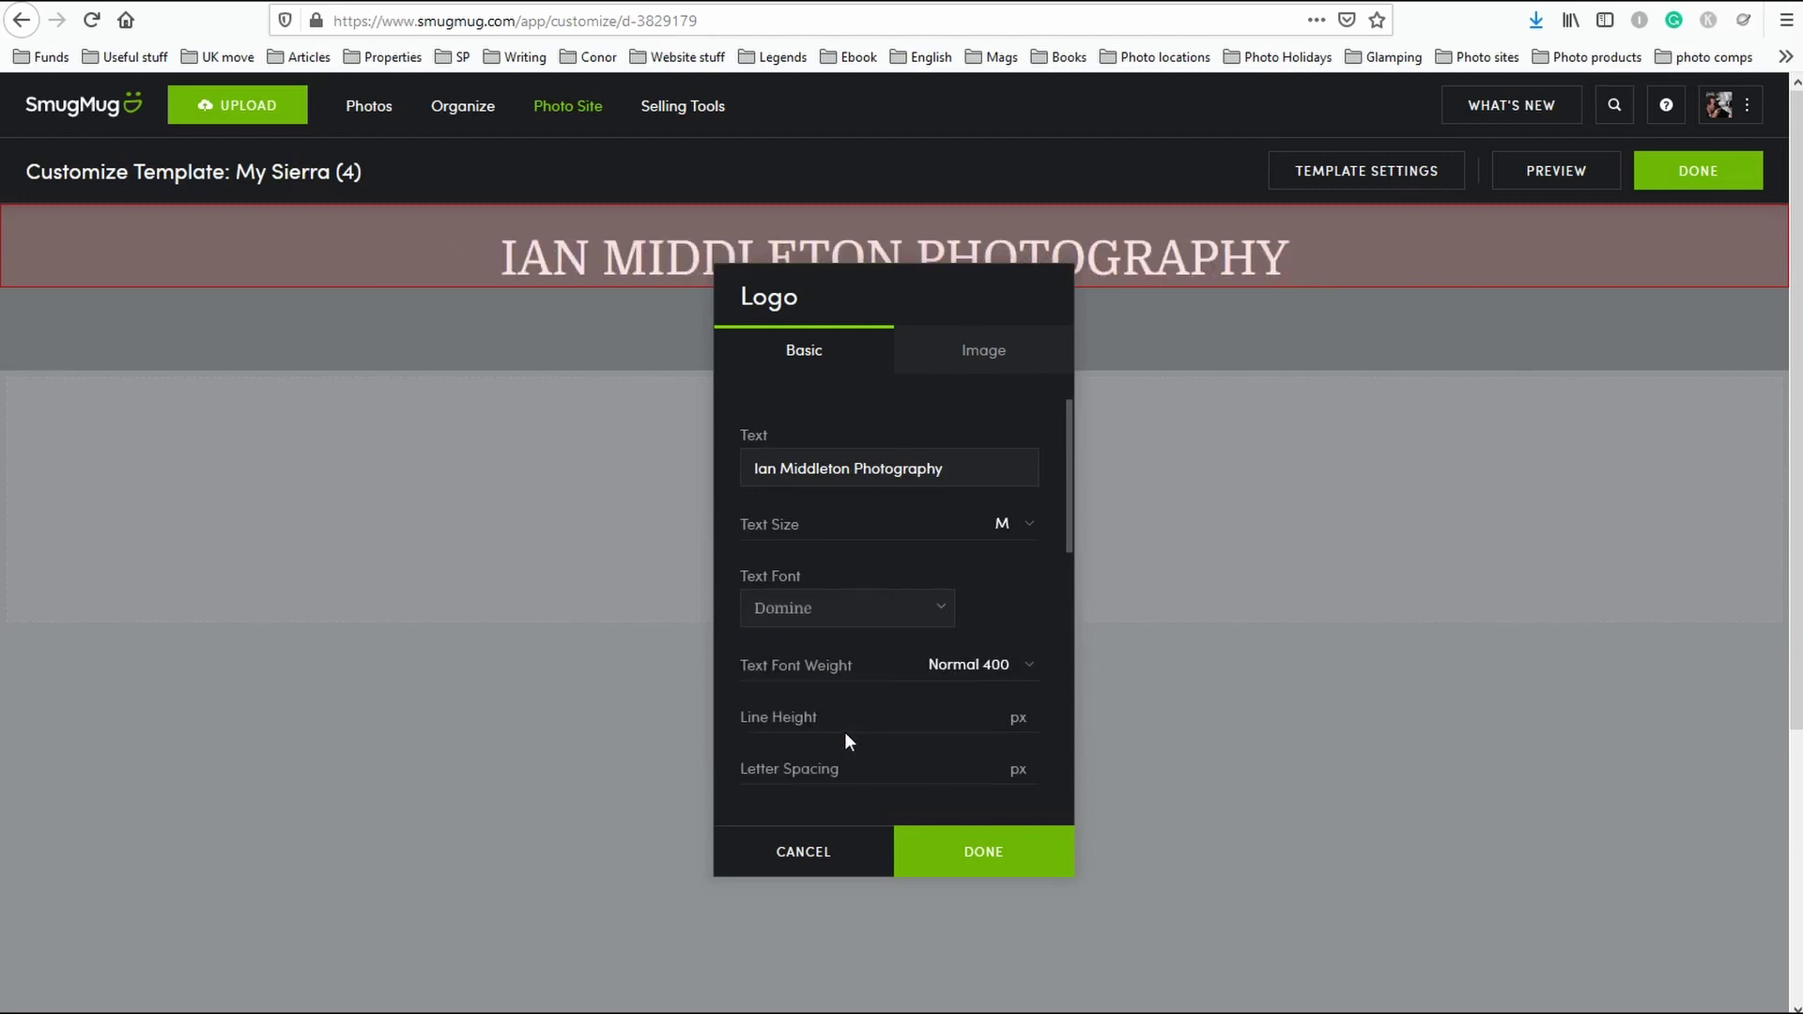
{"action": "left_click_drag", "start_coordinate": [934, 288], "coordinate": [1014, 376]}
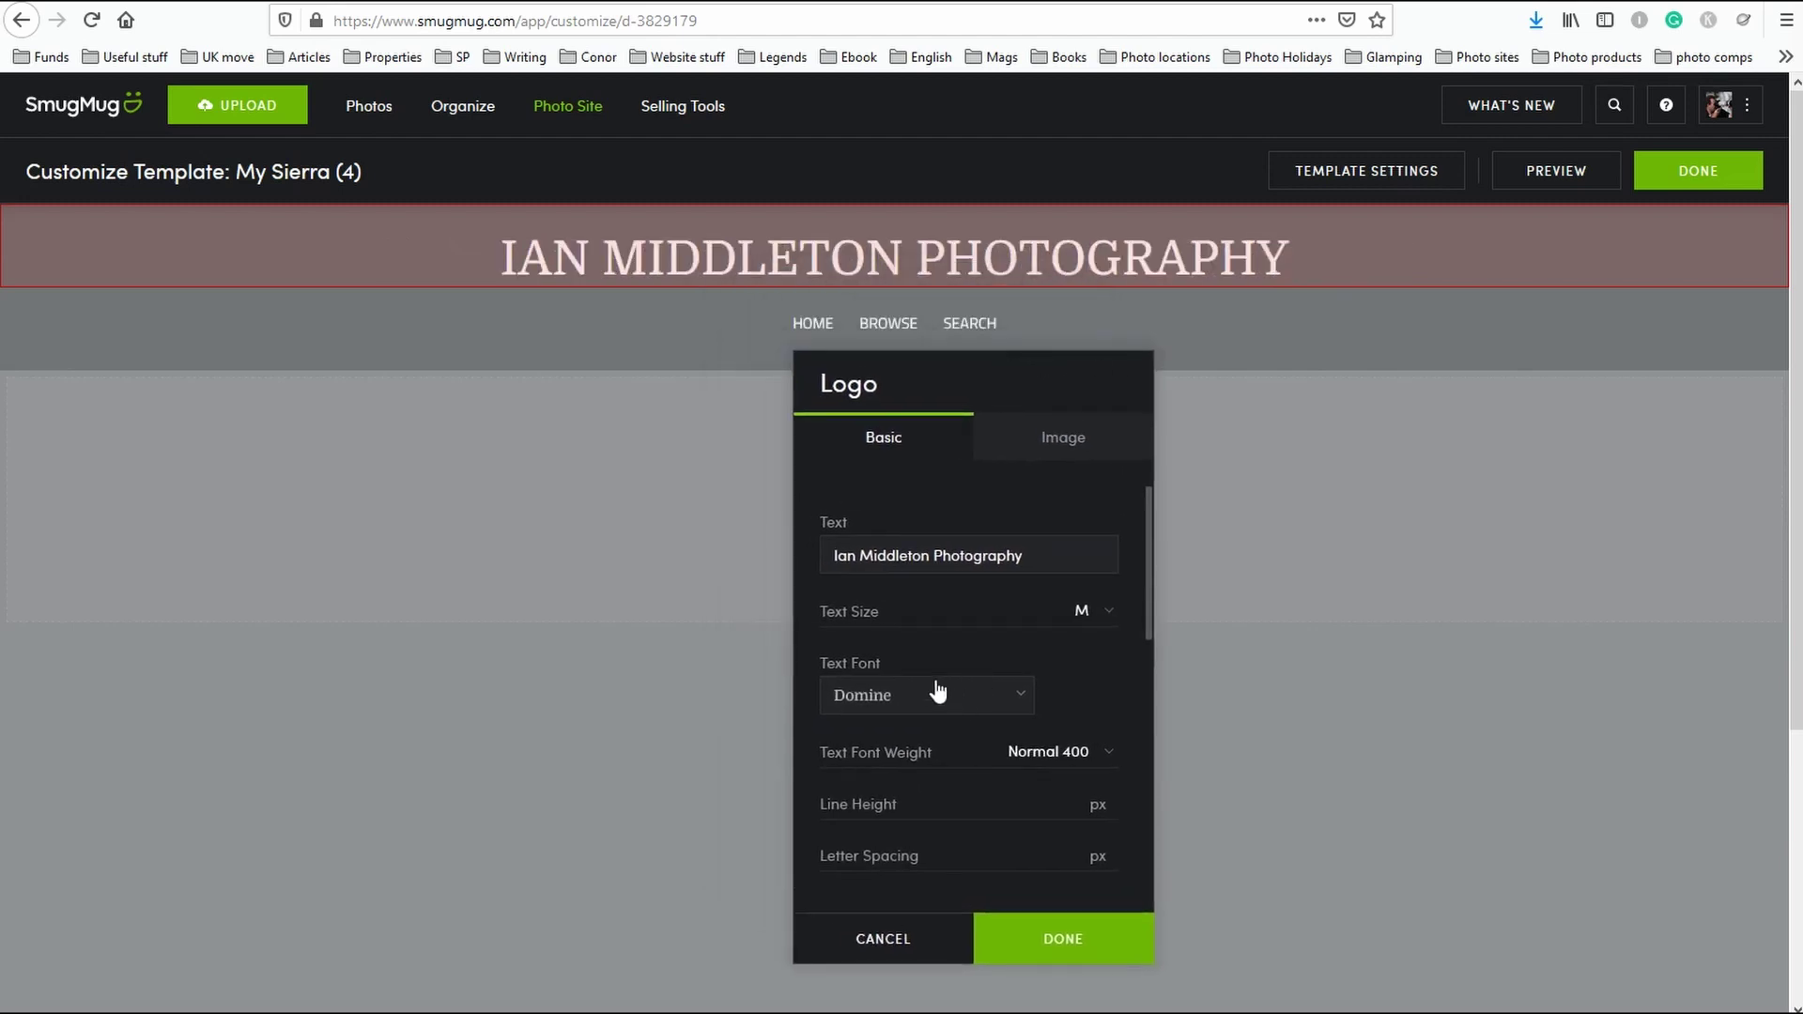
Clear the logo's text and open the logo's image settings.
{"action": "left_click", "coordinate": [1060, 437]}
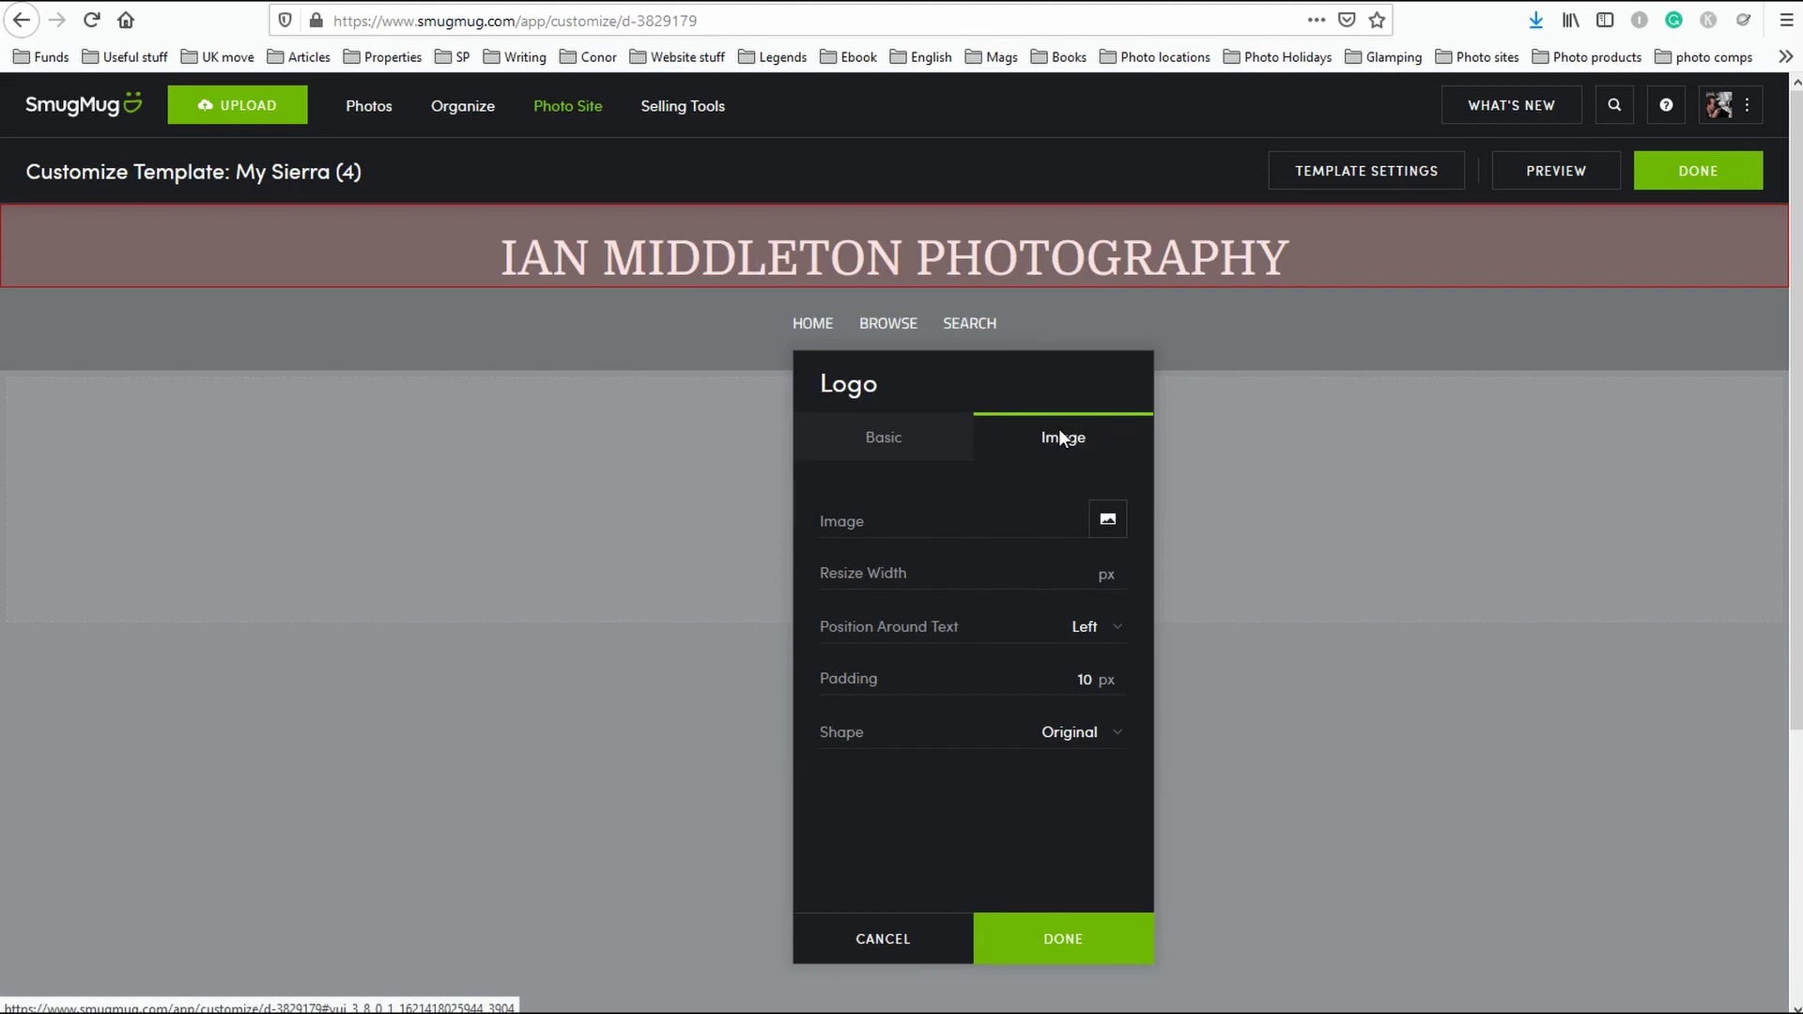
{"action": "left_click", "coordinate": [863, 455]}
{"action": "triple_click", "coordinate": [1052, 555]}
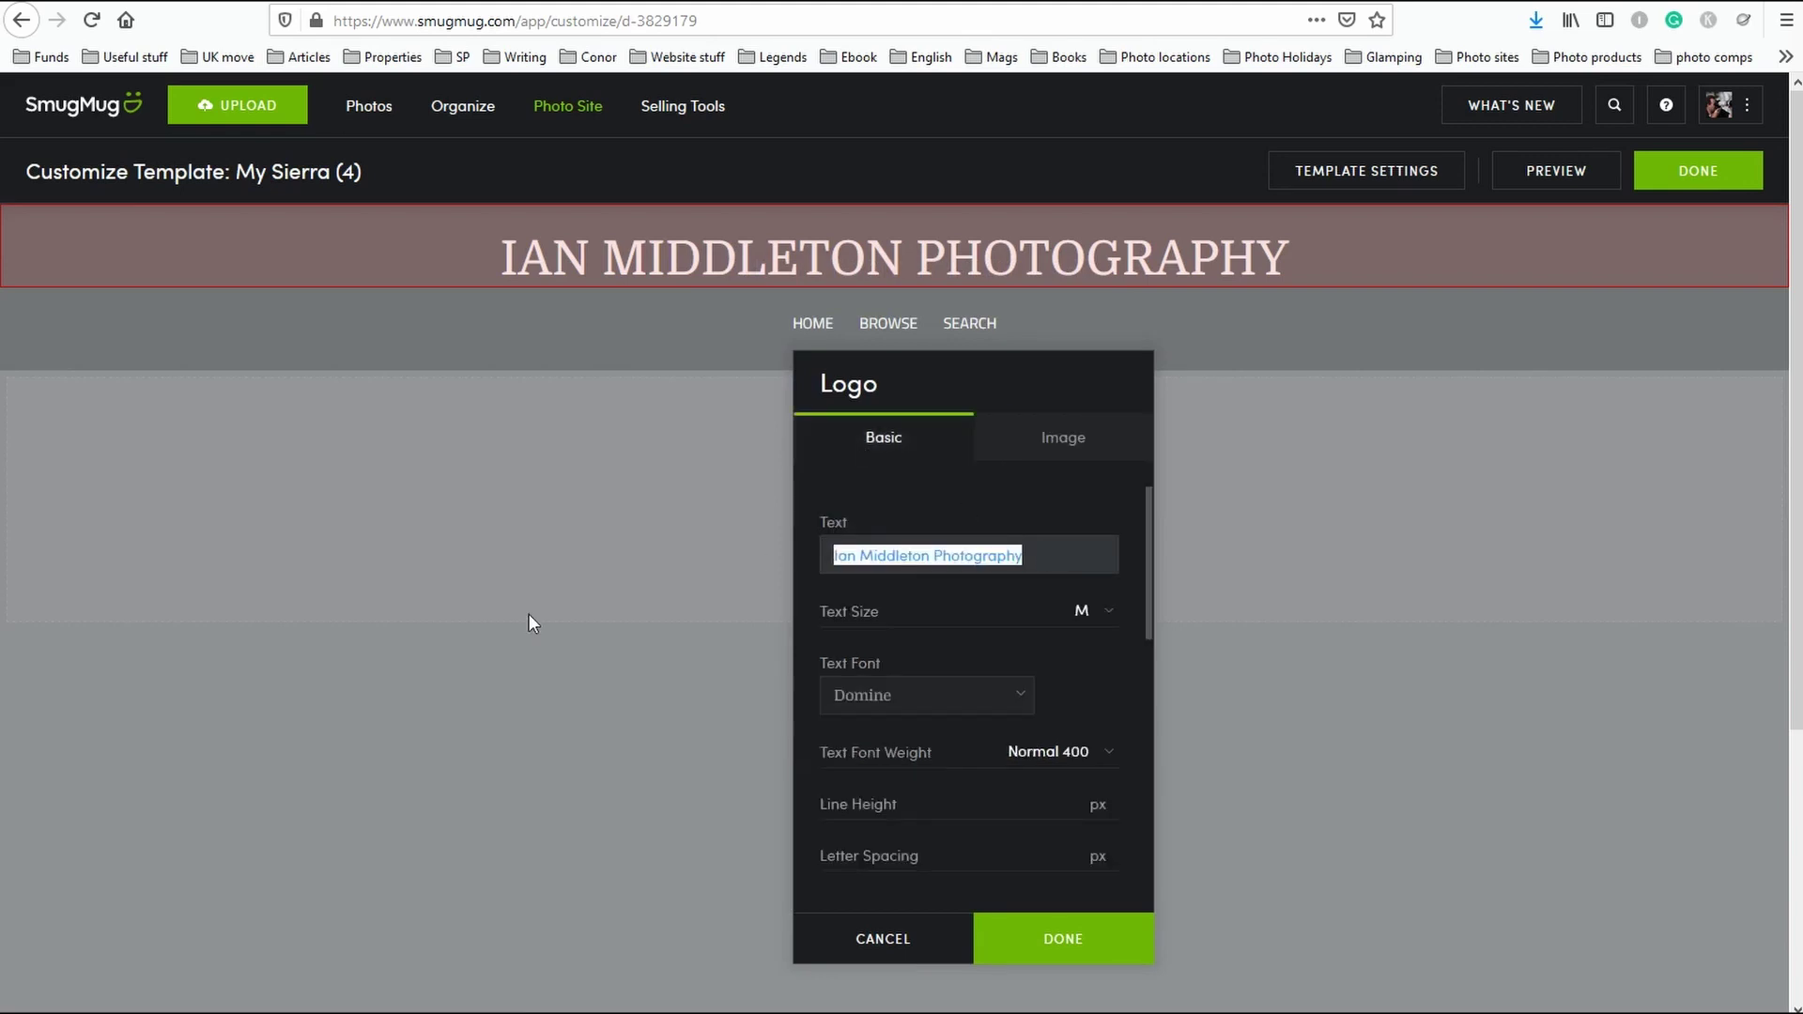
{"action": "key", "text": "BackSpace"}
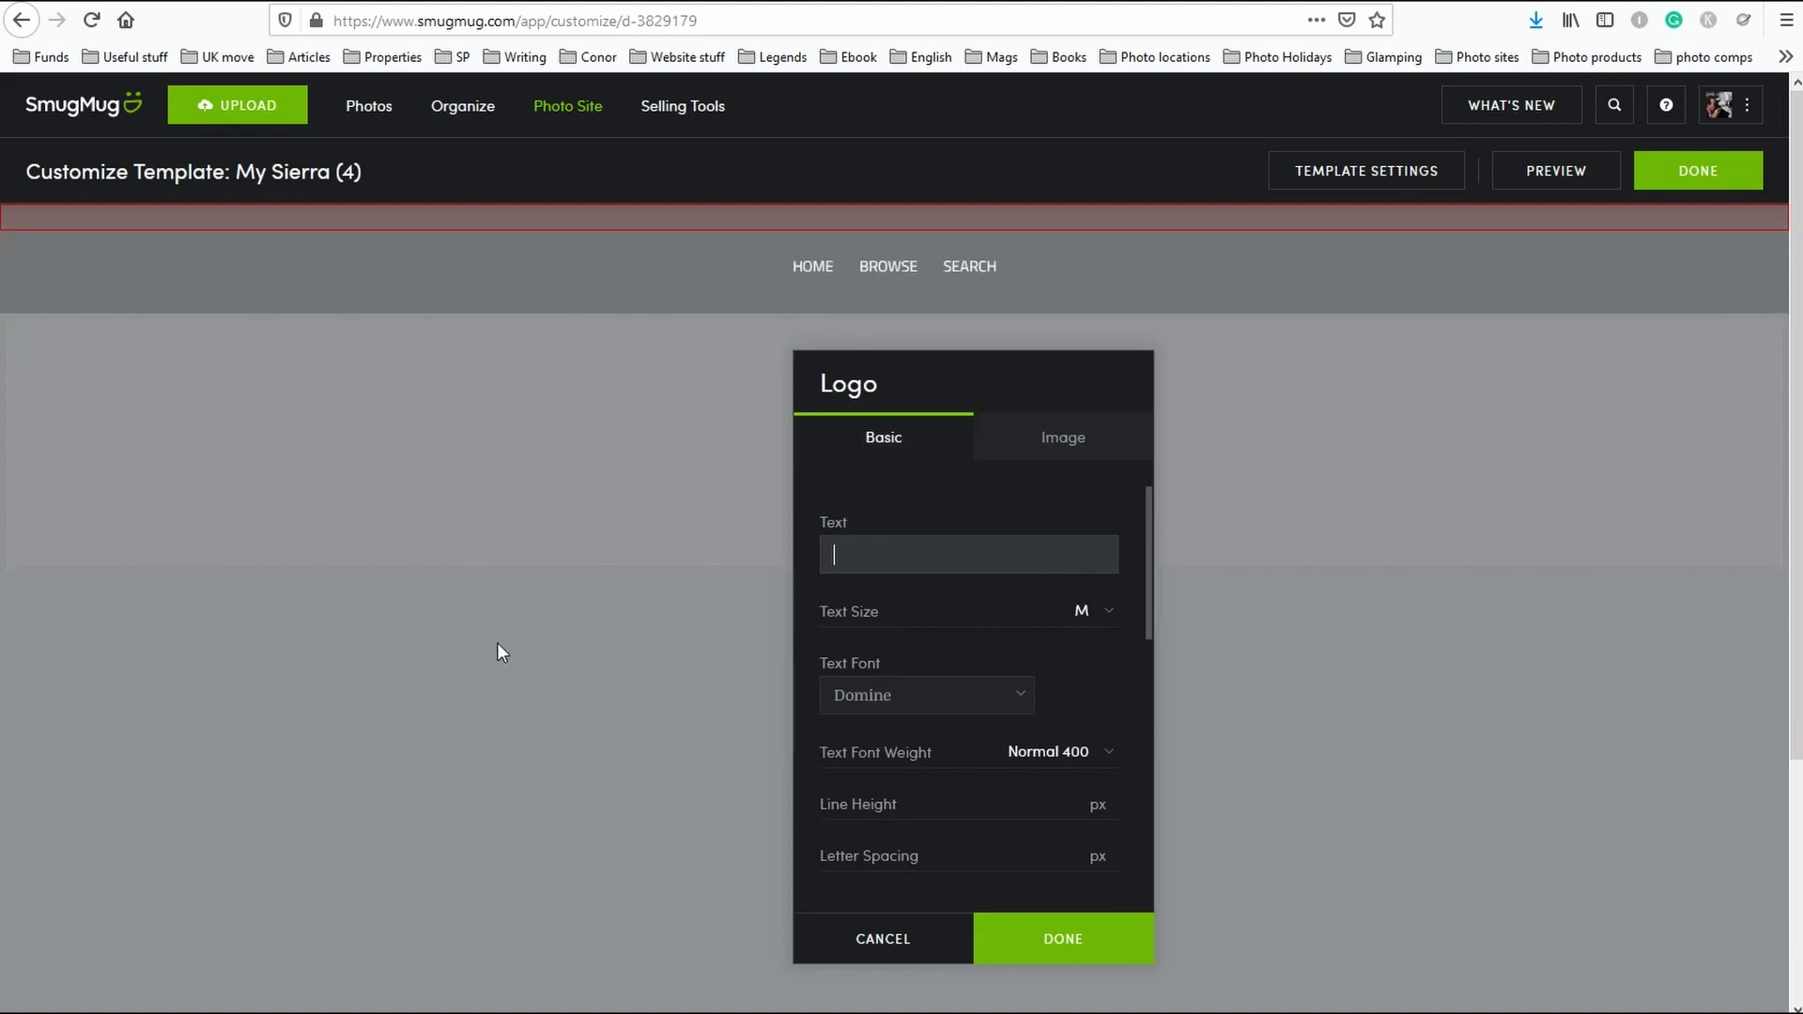
{"action": "left_click", "coordinate": [1047, 441]}
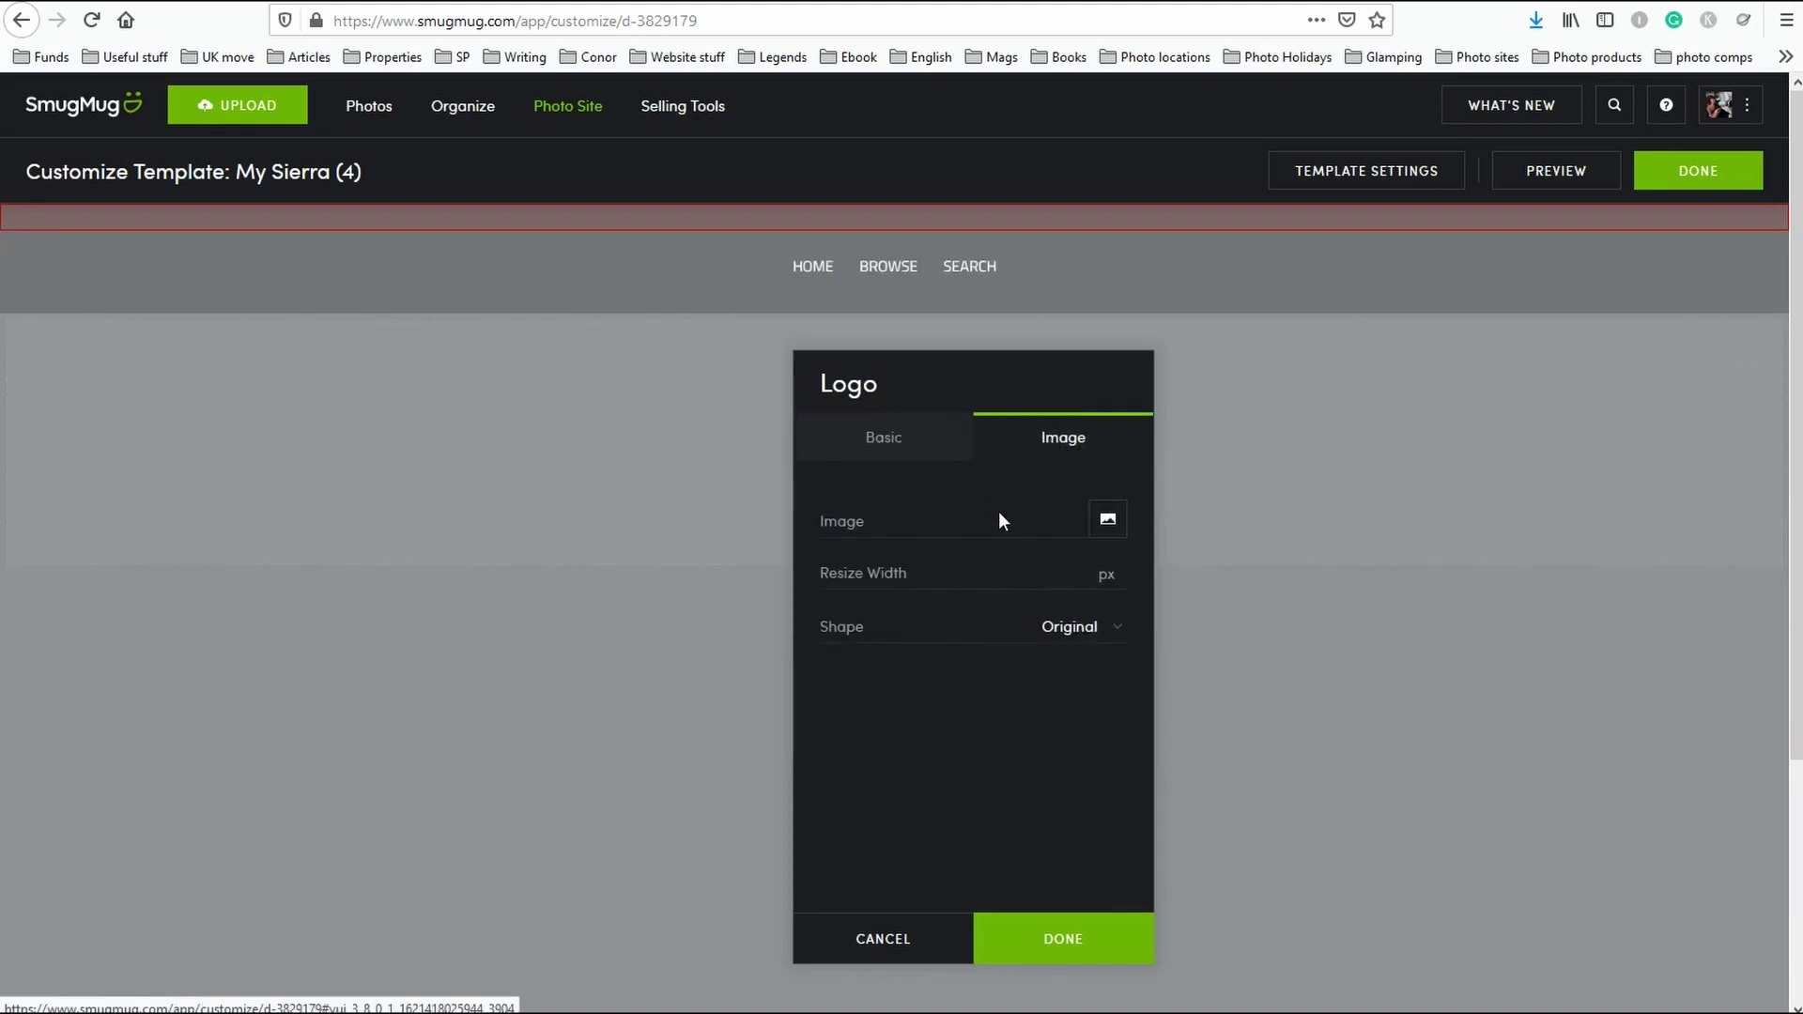
Use the white text-and-emblem logo from the Profile Images gallery as the logo's image.
{"action": "left_click", "coordinate": [1107, 522]}
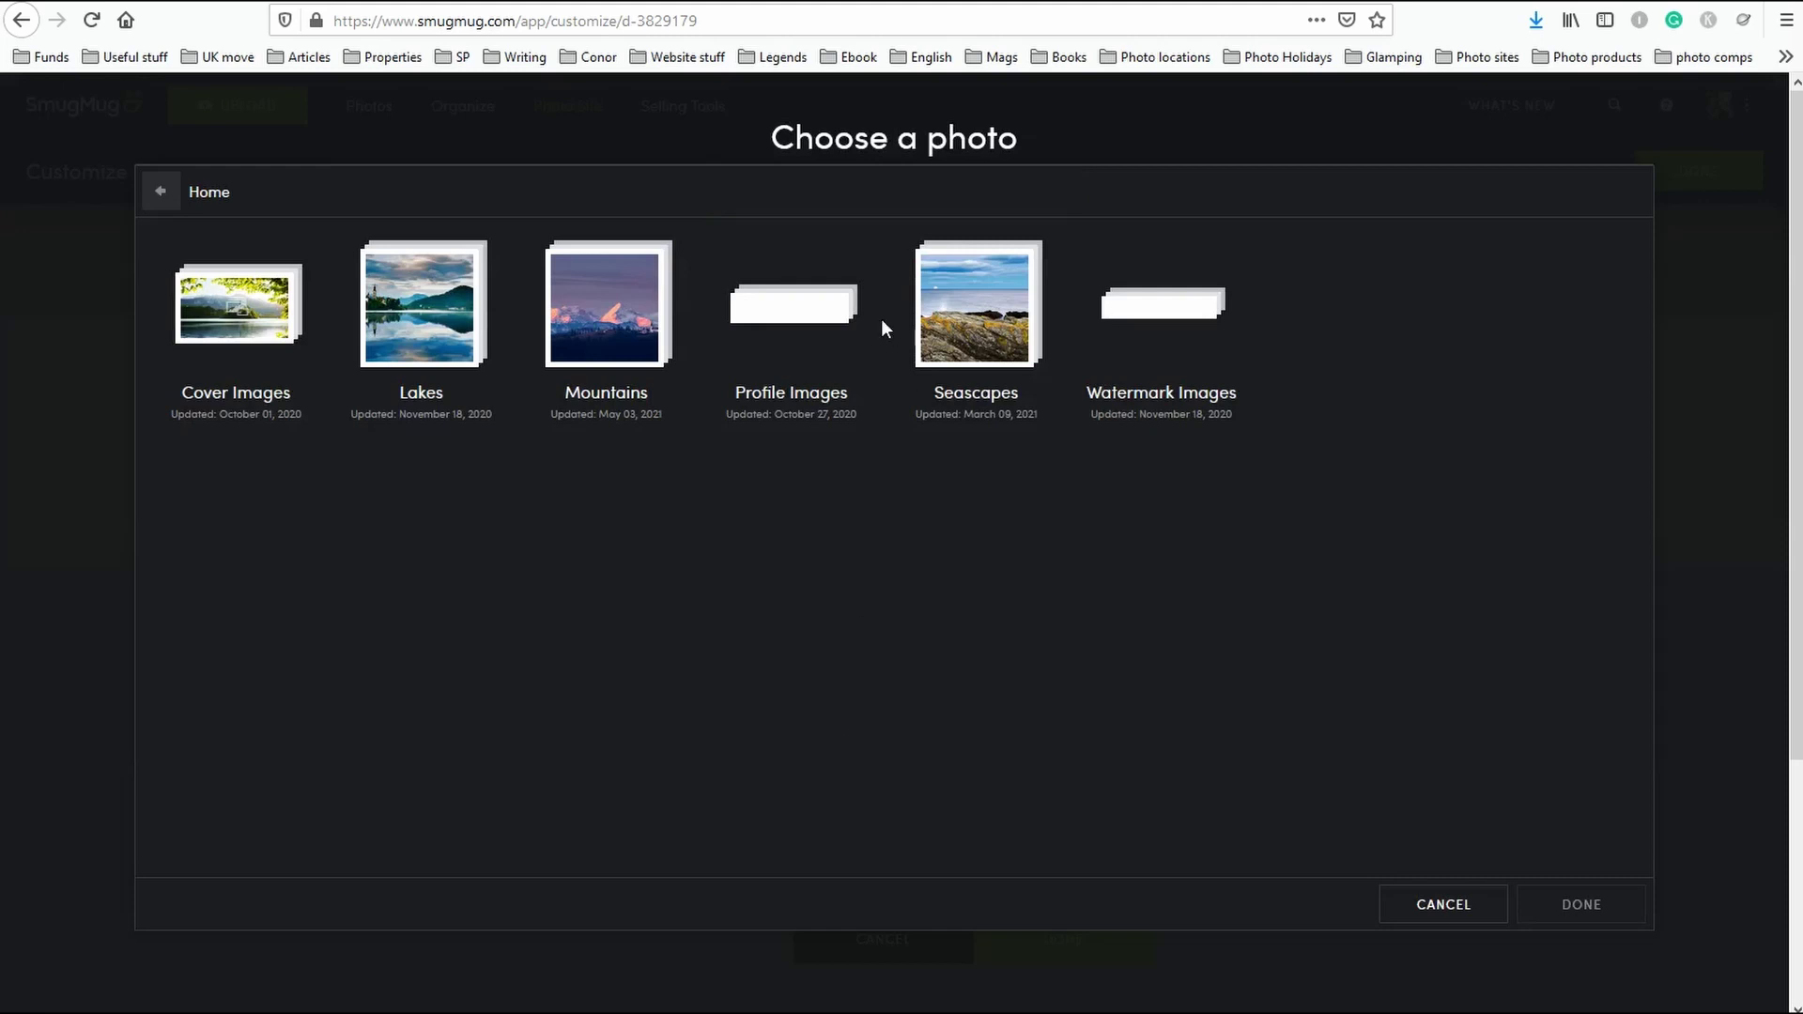
{"action": "left_click", "coordinate": [809, 313]}
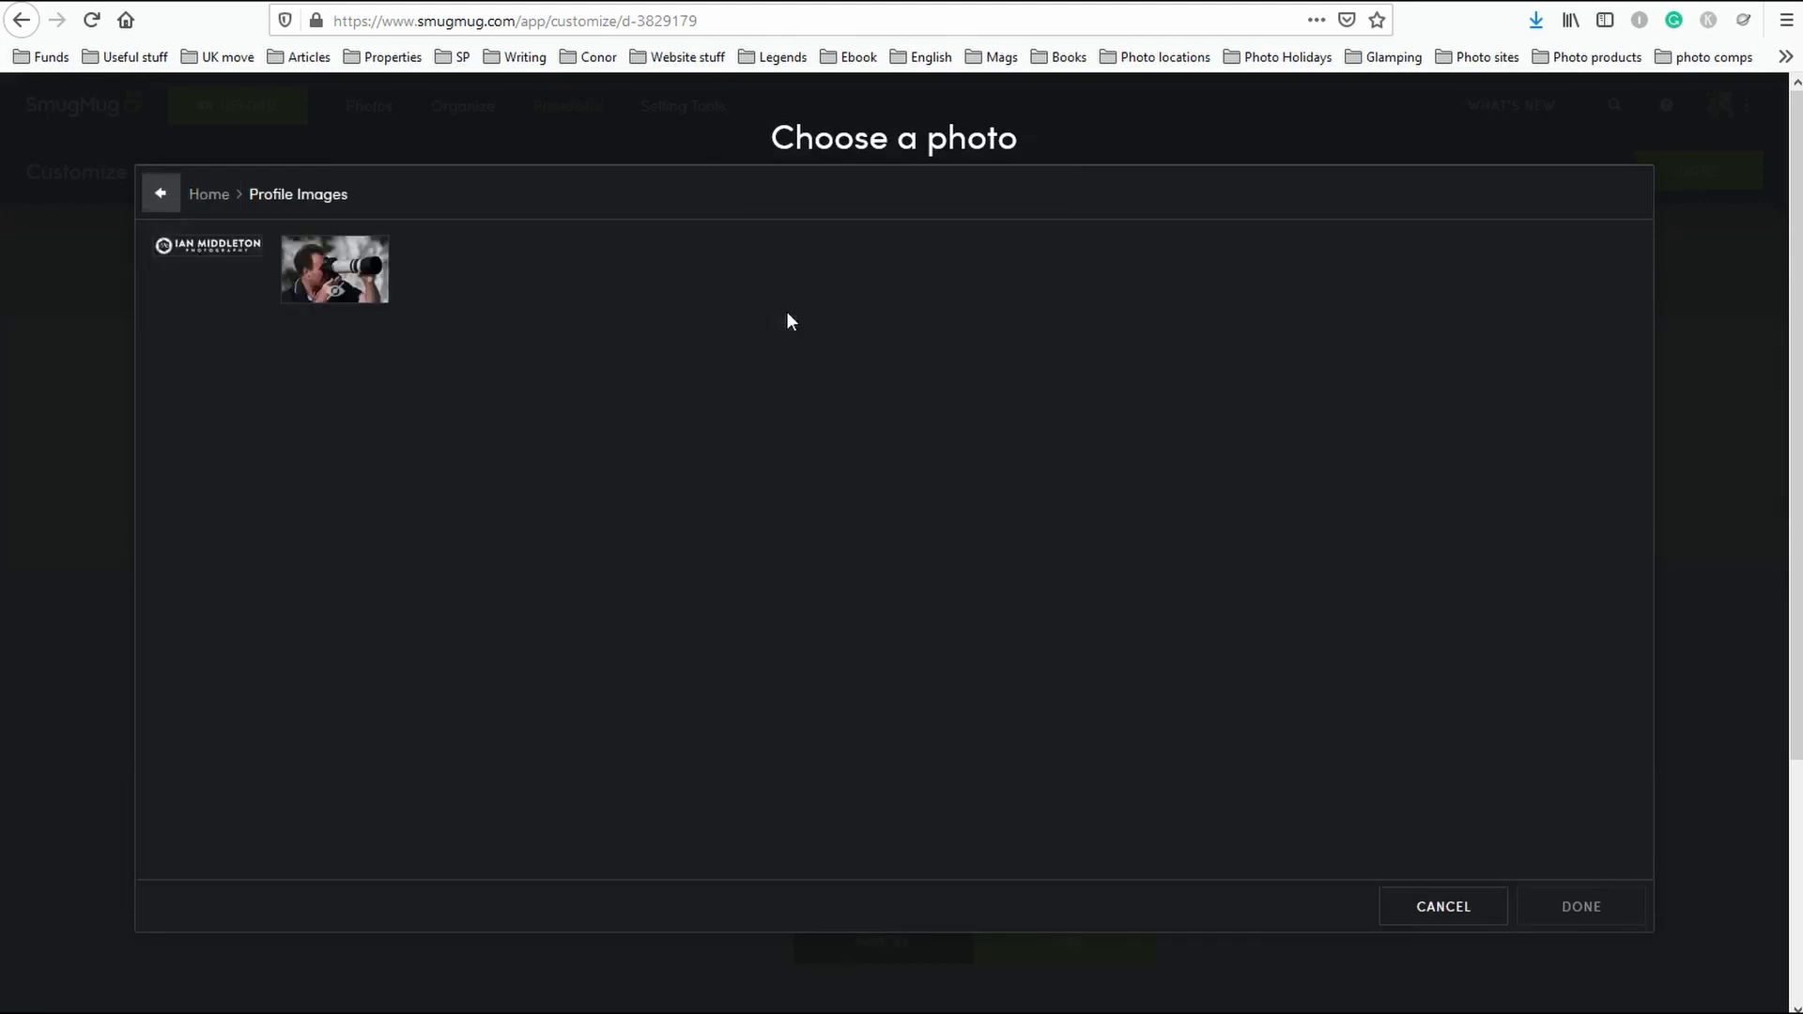
{"action": "left_click", "coordinate": [196, 252]}
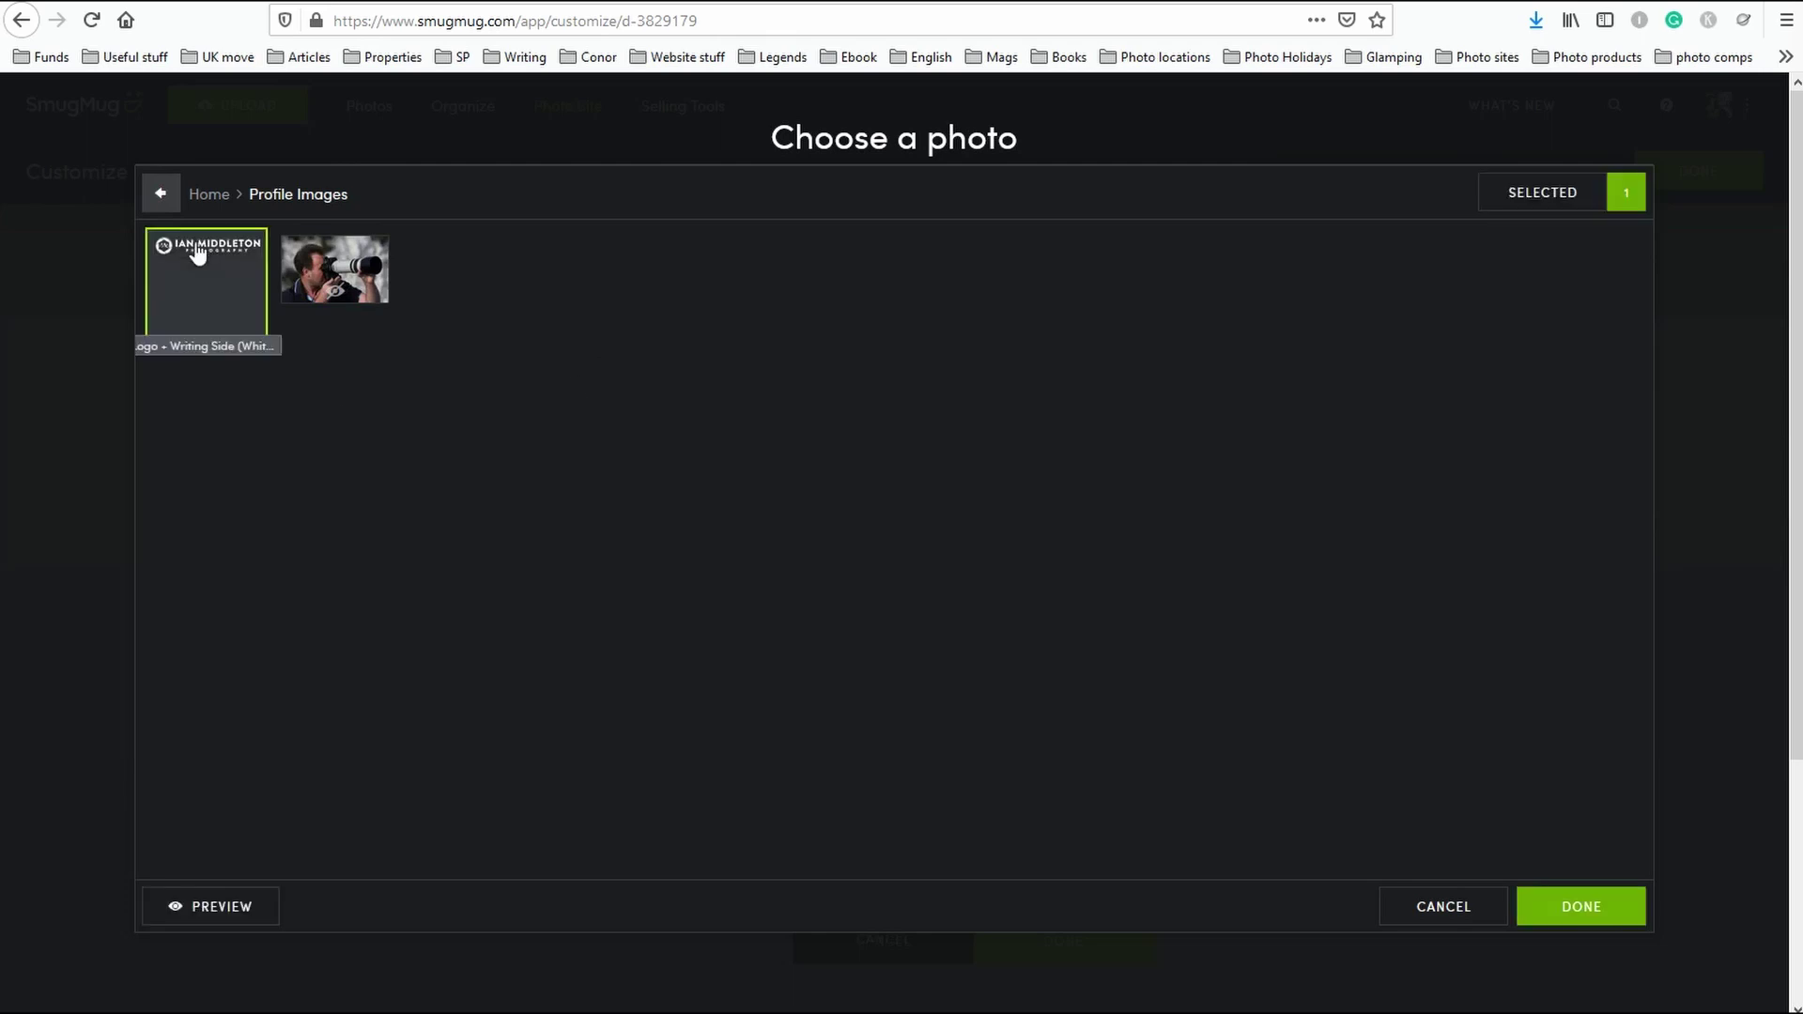
{"action": "left_click", "coordinate": [1558, 908]}
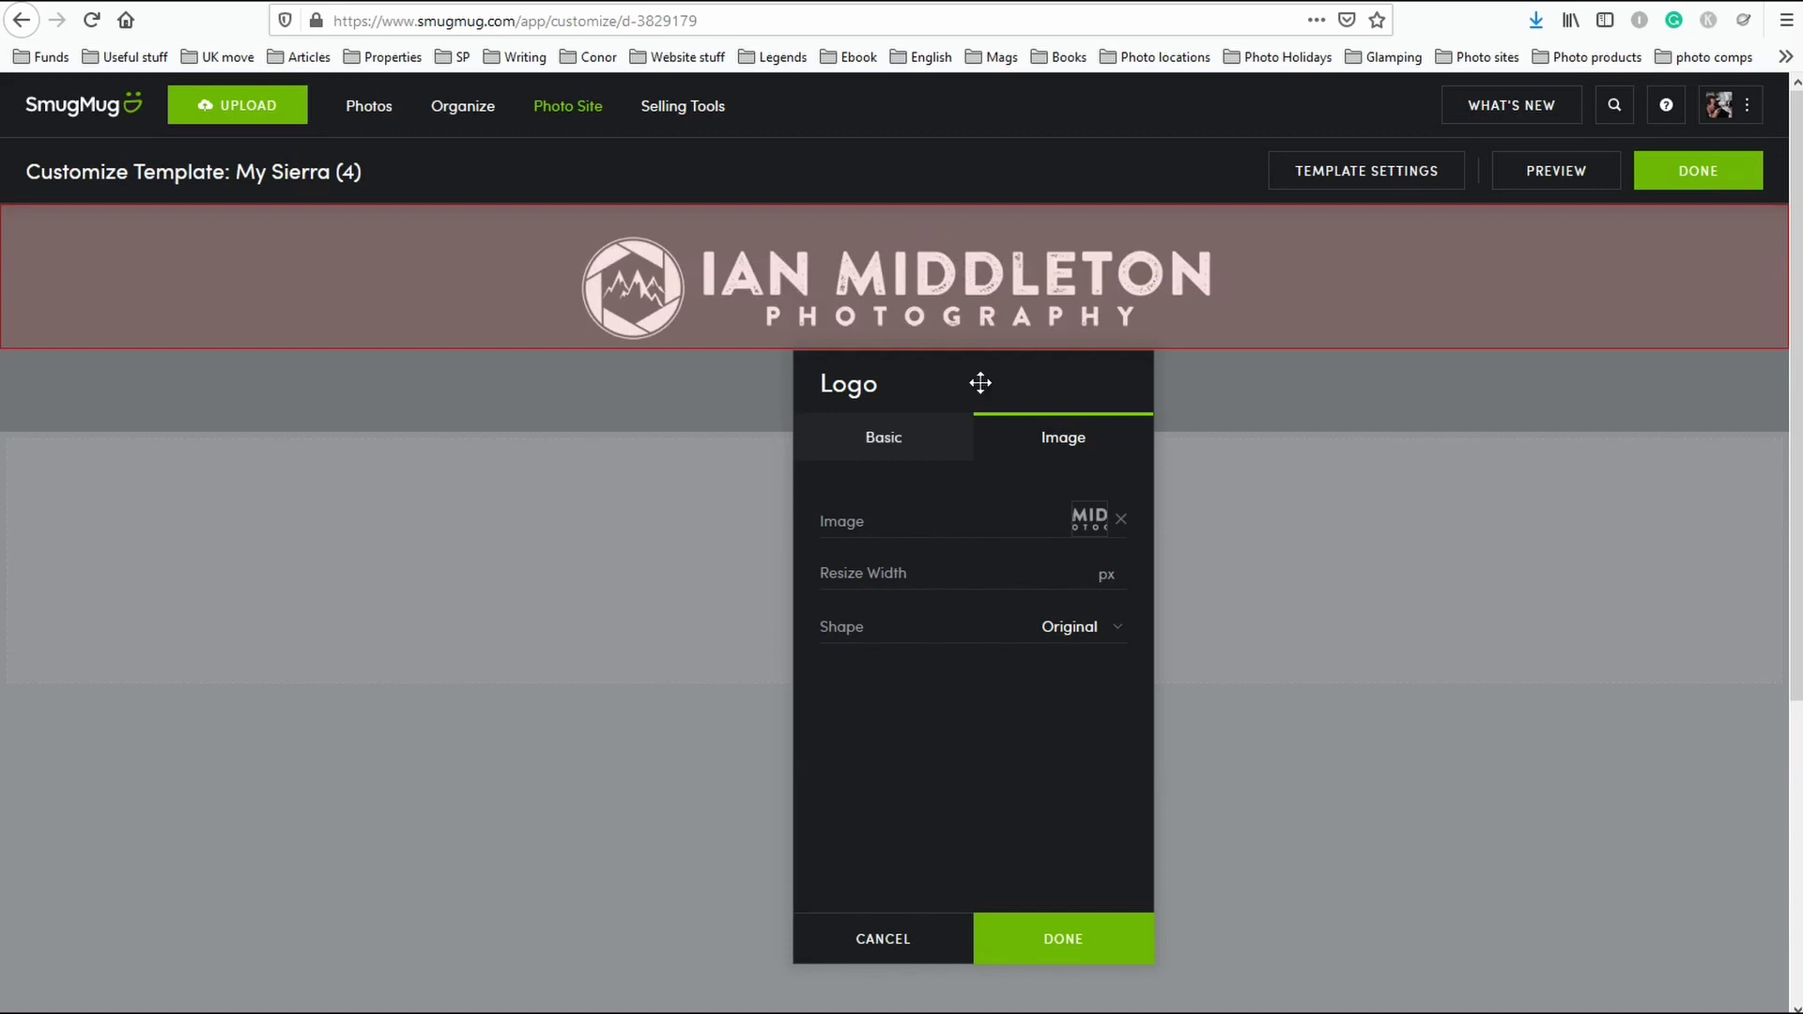
Move the Logo dialog below the header image, try a resize width of 500 px and settle on 400 px.
{"action": "left_click_drag", "start_coordinate": [986, 375], "coordinate": [998, 414]}
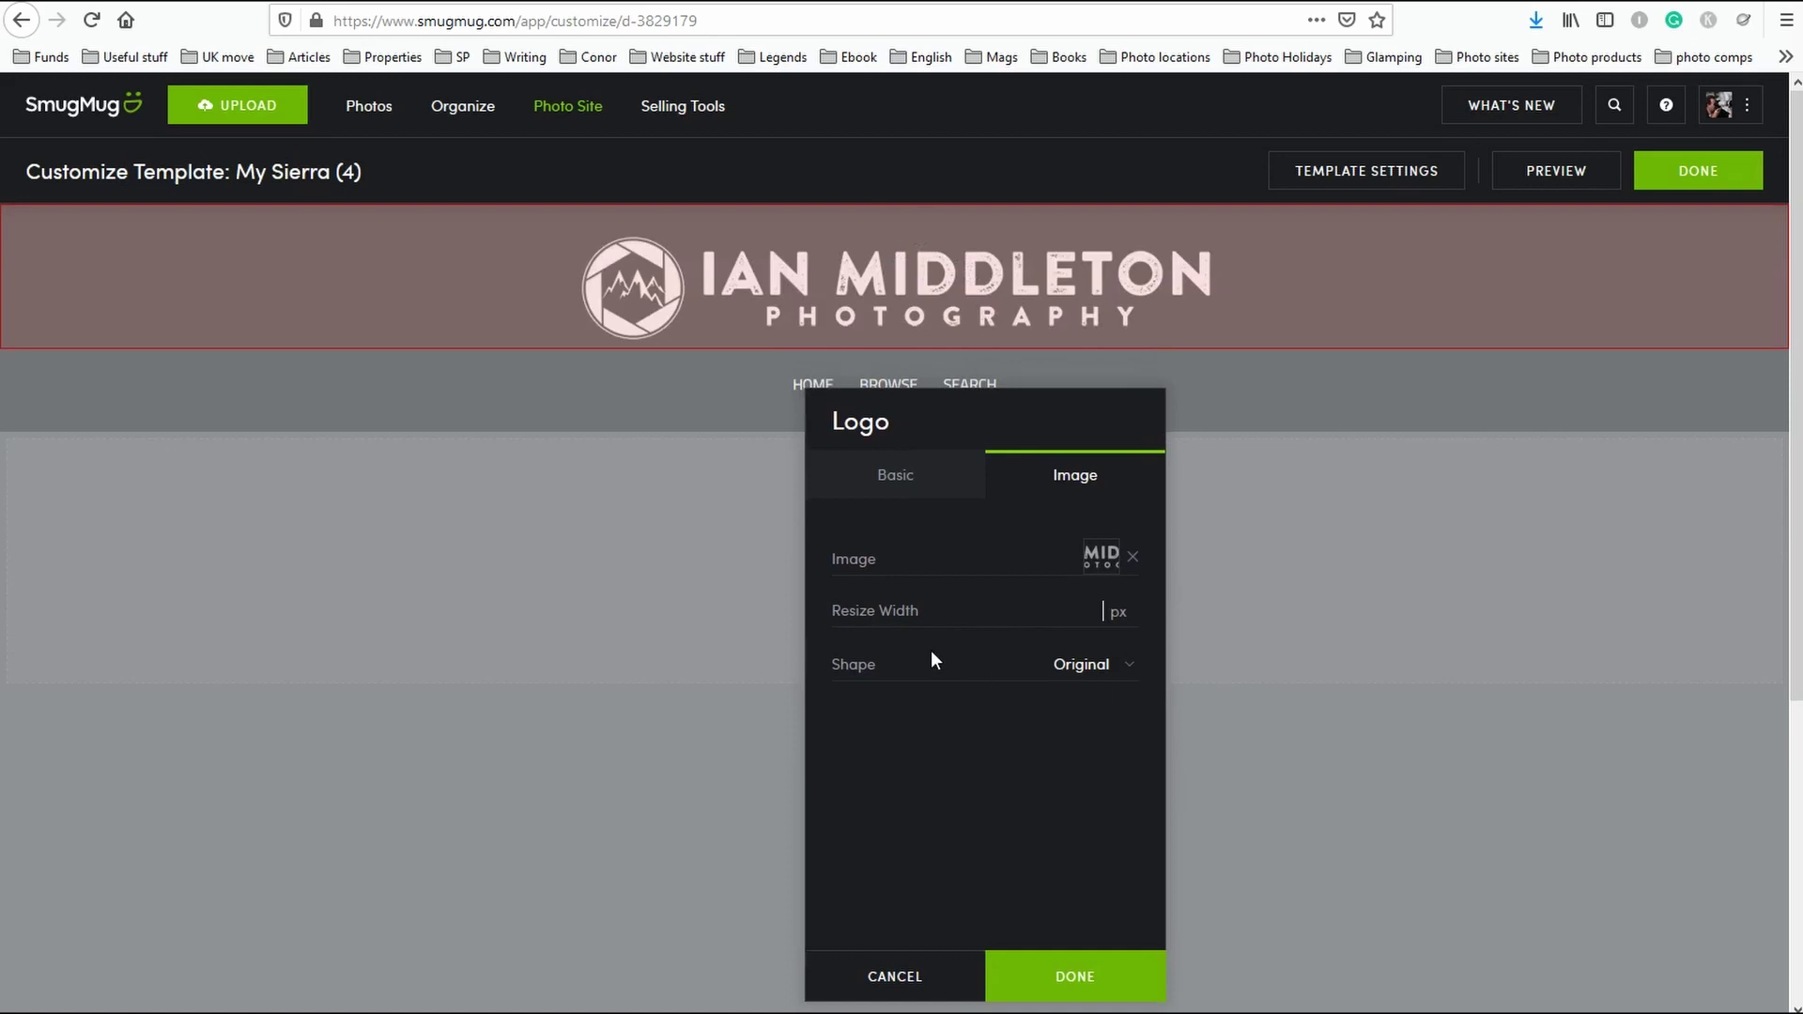
{"action": "left_click", "coordinate": [952, 620]}
{"action": "type", "text": "50"}
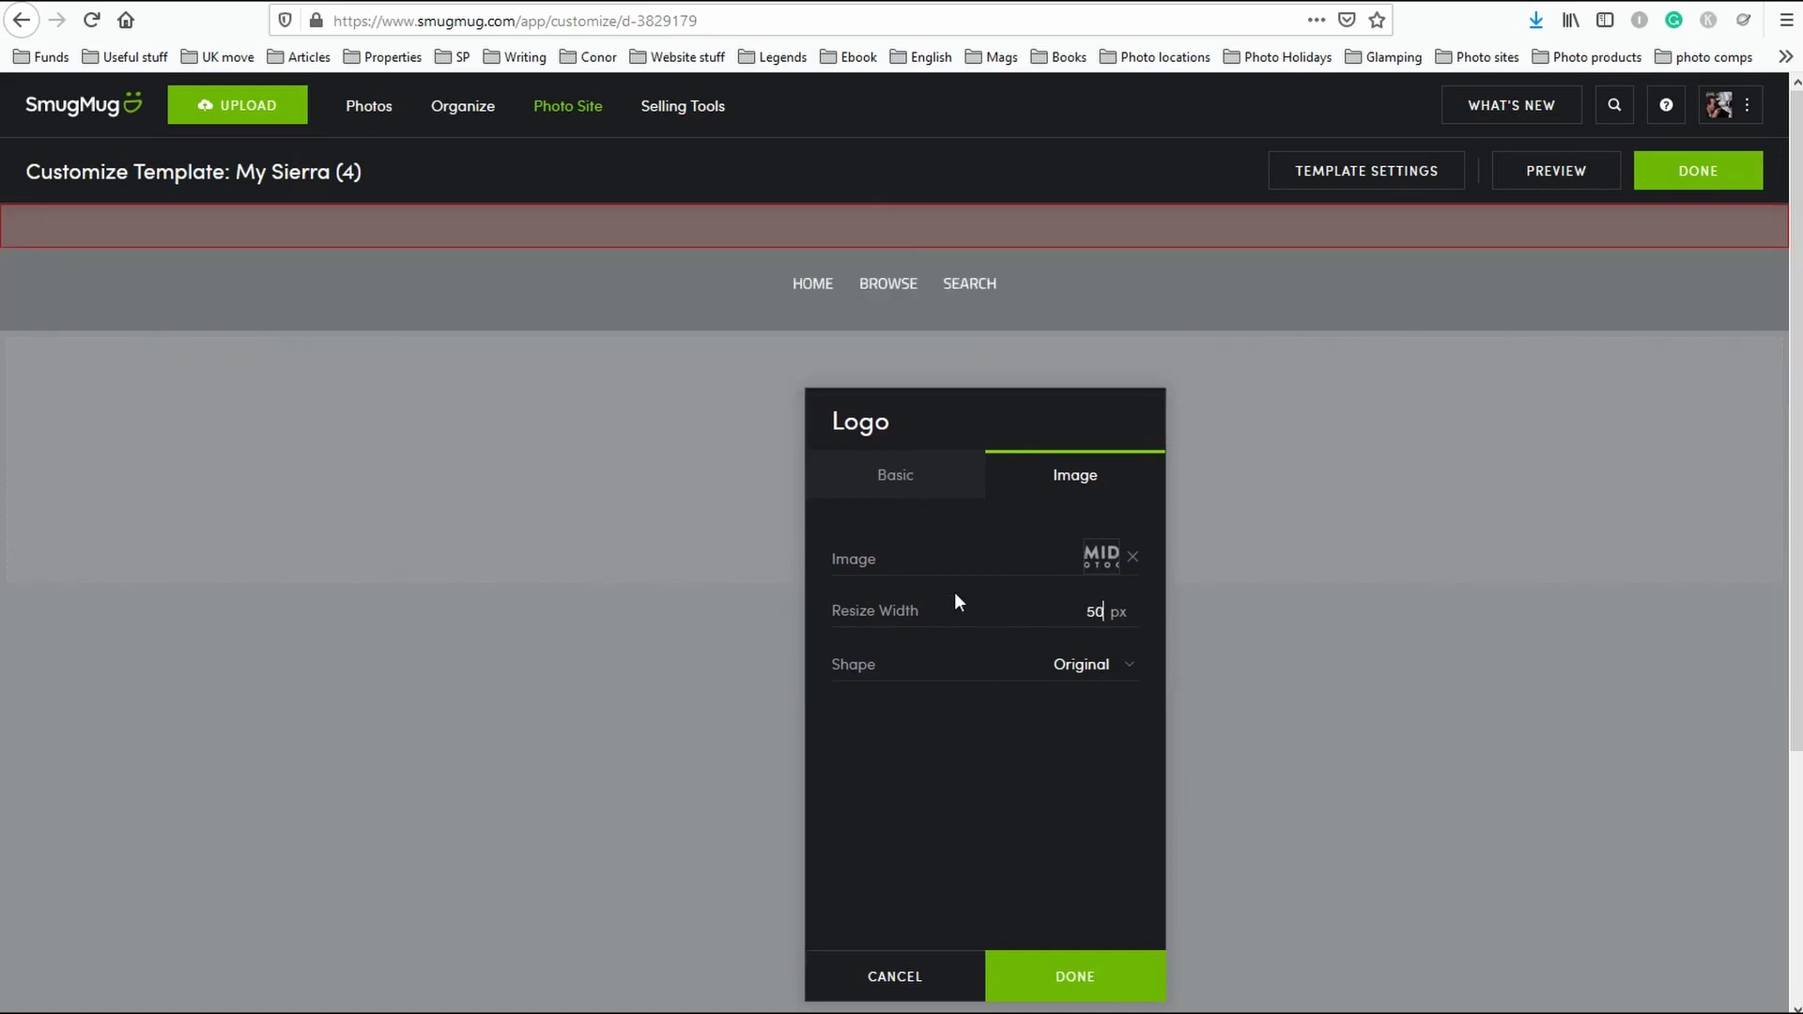
{"action": "type", "text": "0"}
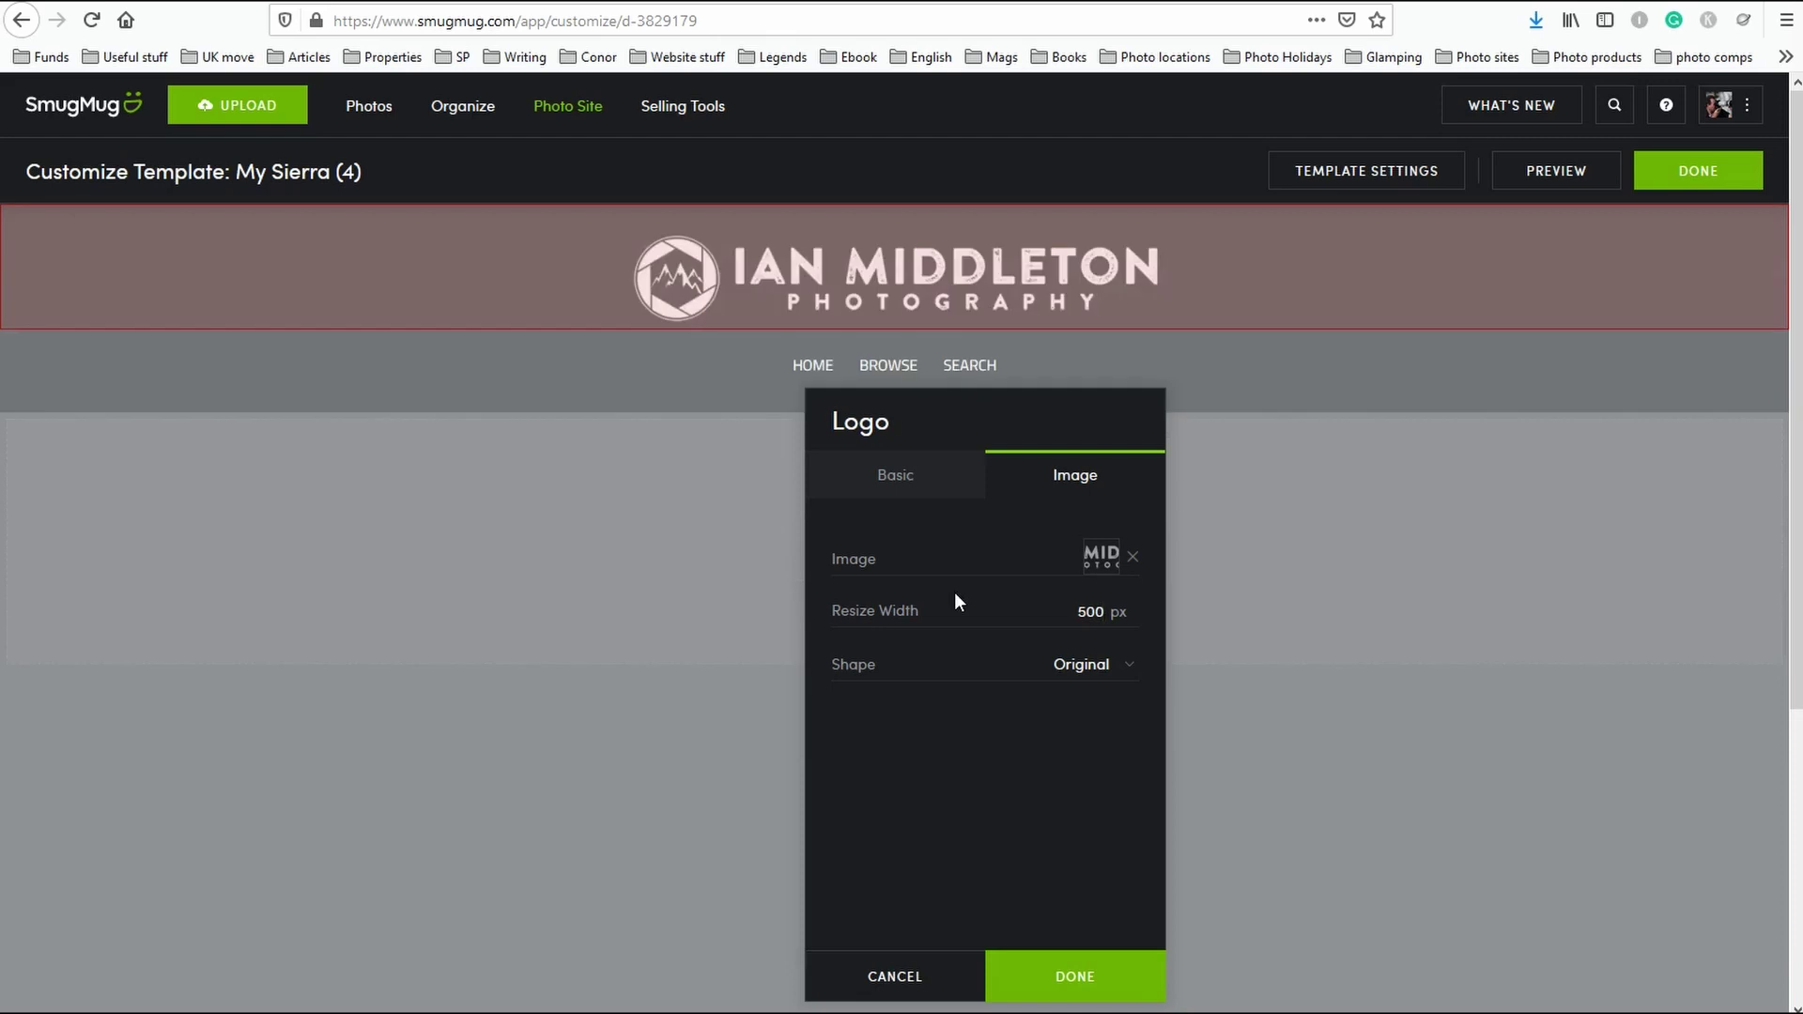
{"action": "key", "text": "BackSpace"}
{"action": "key", "text": "BackSpace"}
{"action": "key", "text": "BackSpace"}
{"action": "type", "text": "400"}
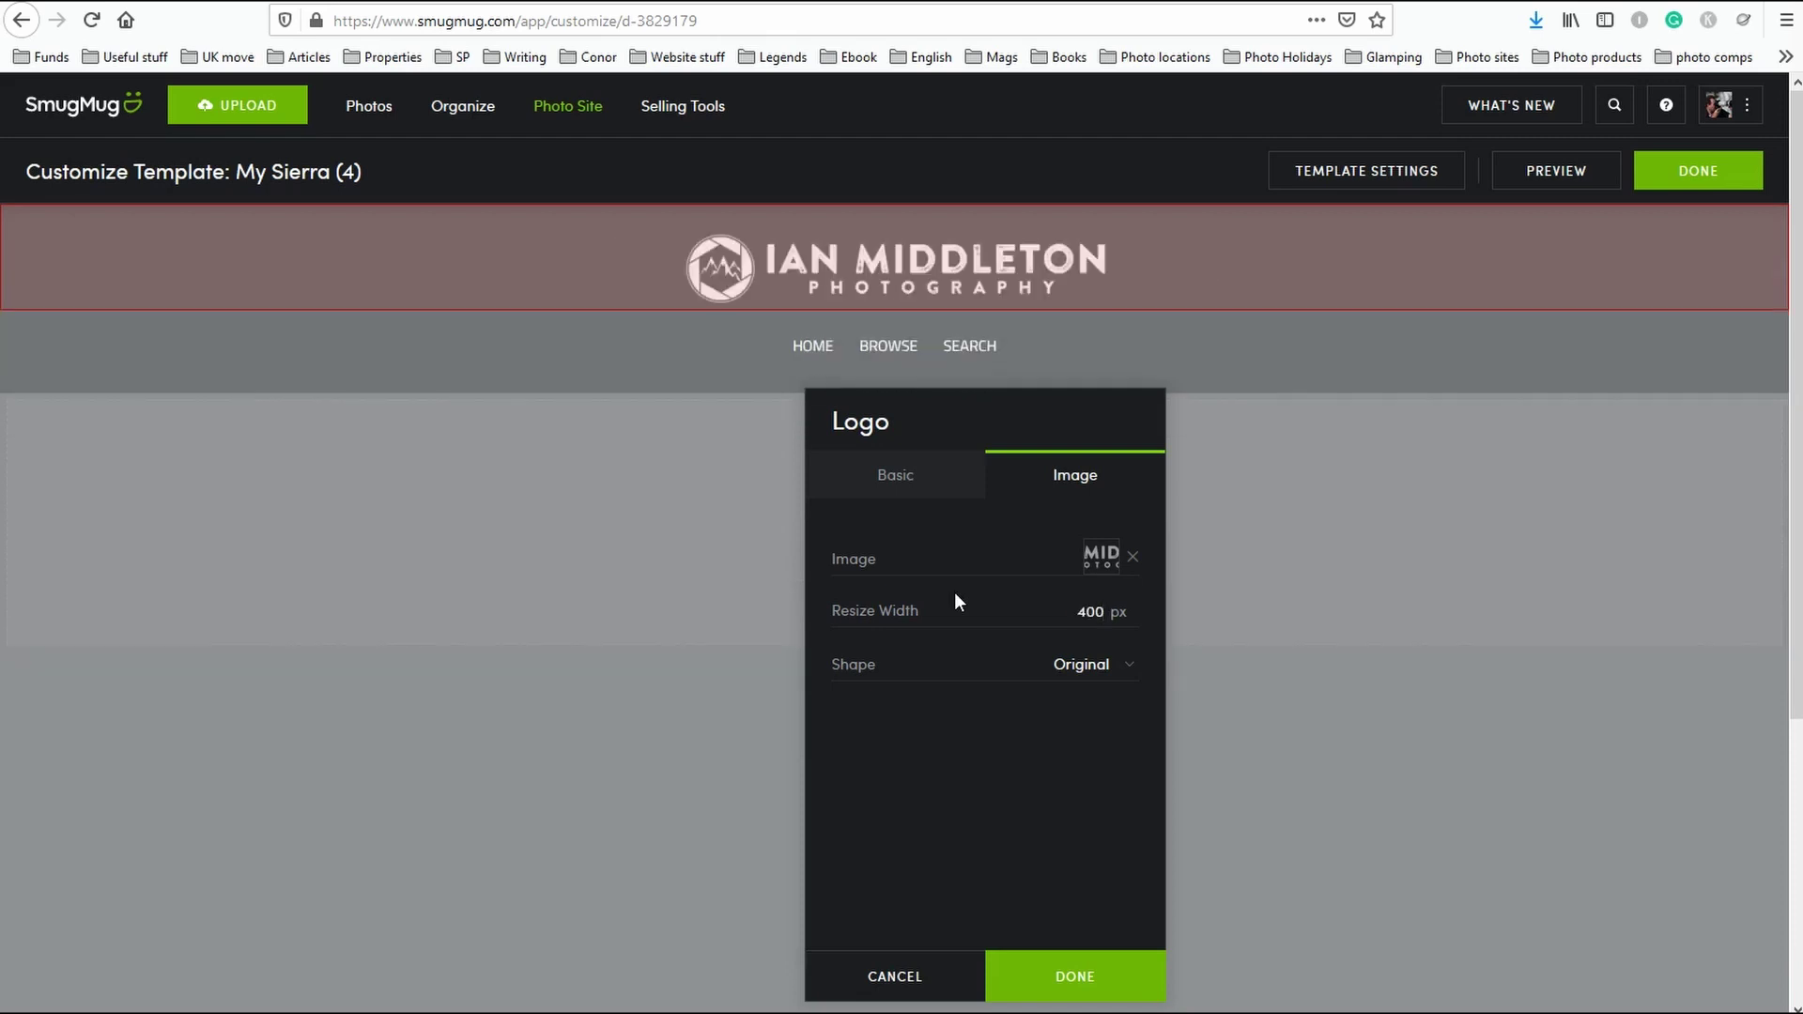
Try the Circle and Rounded Square shapes on the logo image, restore the Original shape and apply the logo settings.
{"action": "left_click", "coordinate": [1113, 669]}
{"action": "left_click", "coordinate": [1117, 721]}
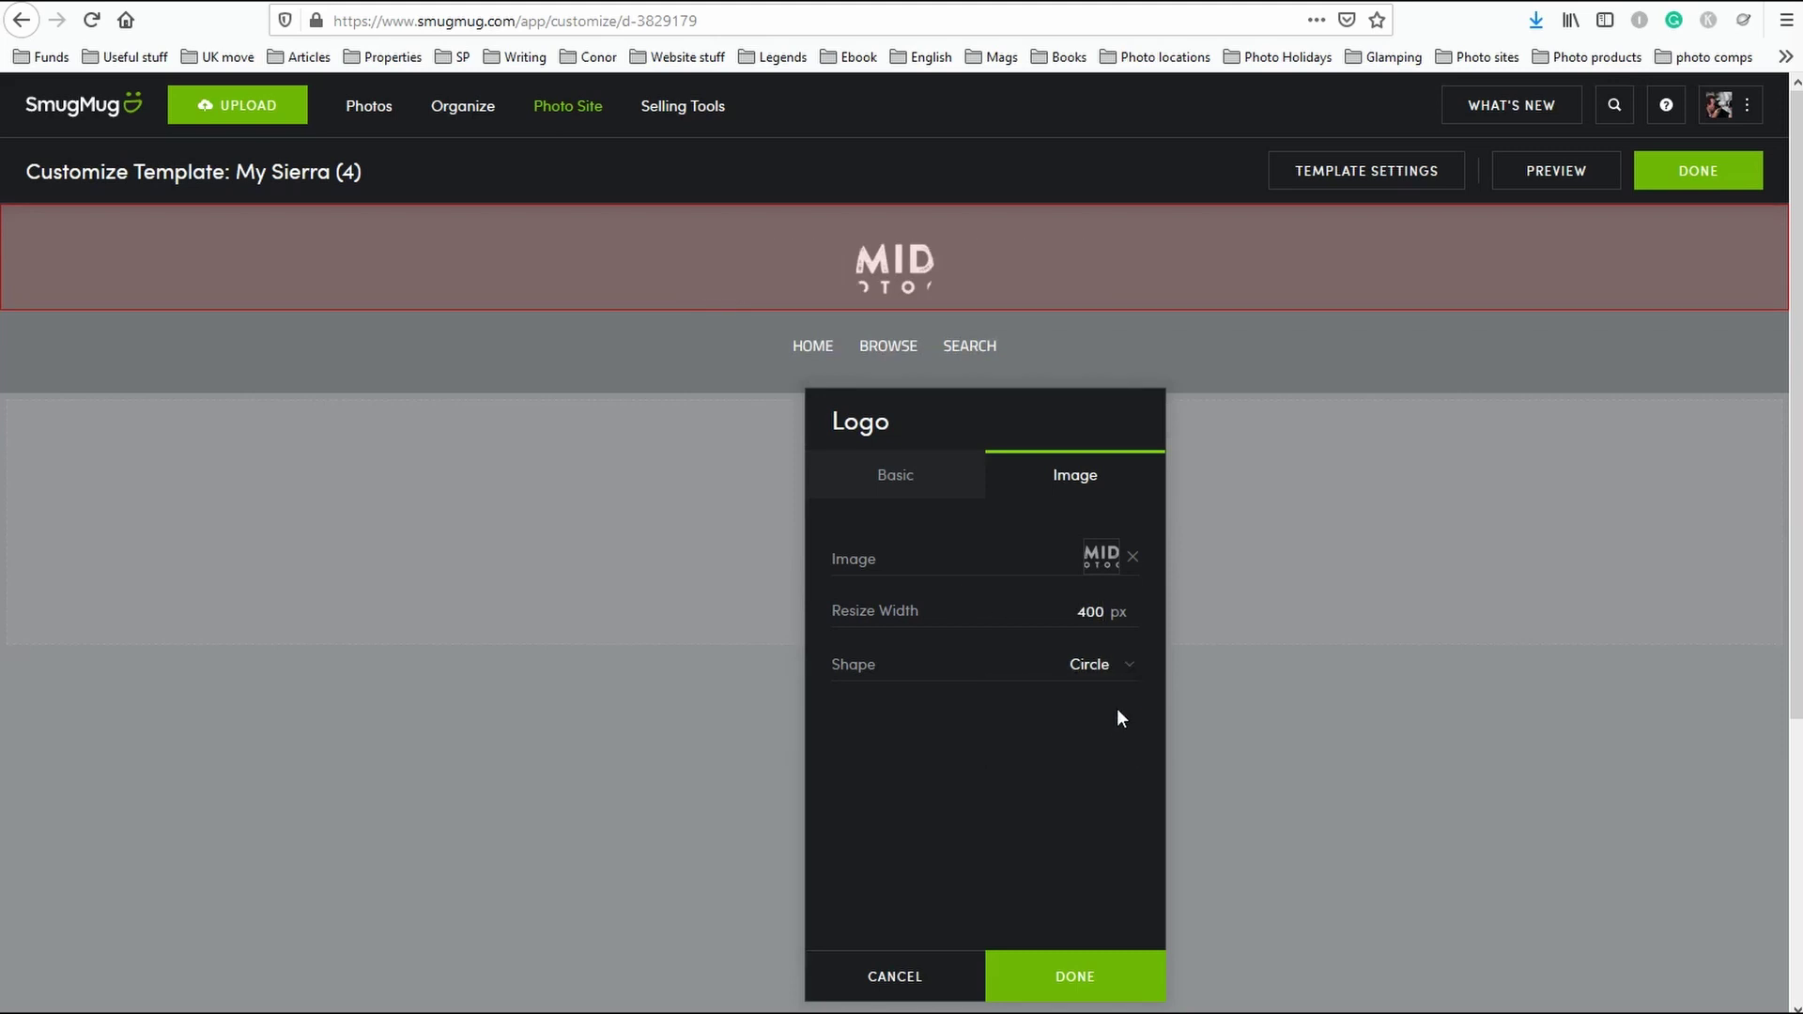
{"action": "left_click", "coordinate": [1116, 669]}
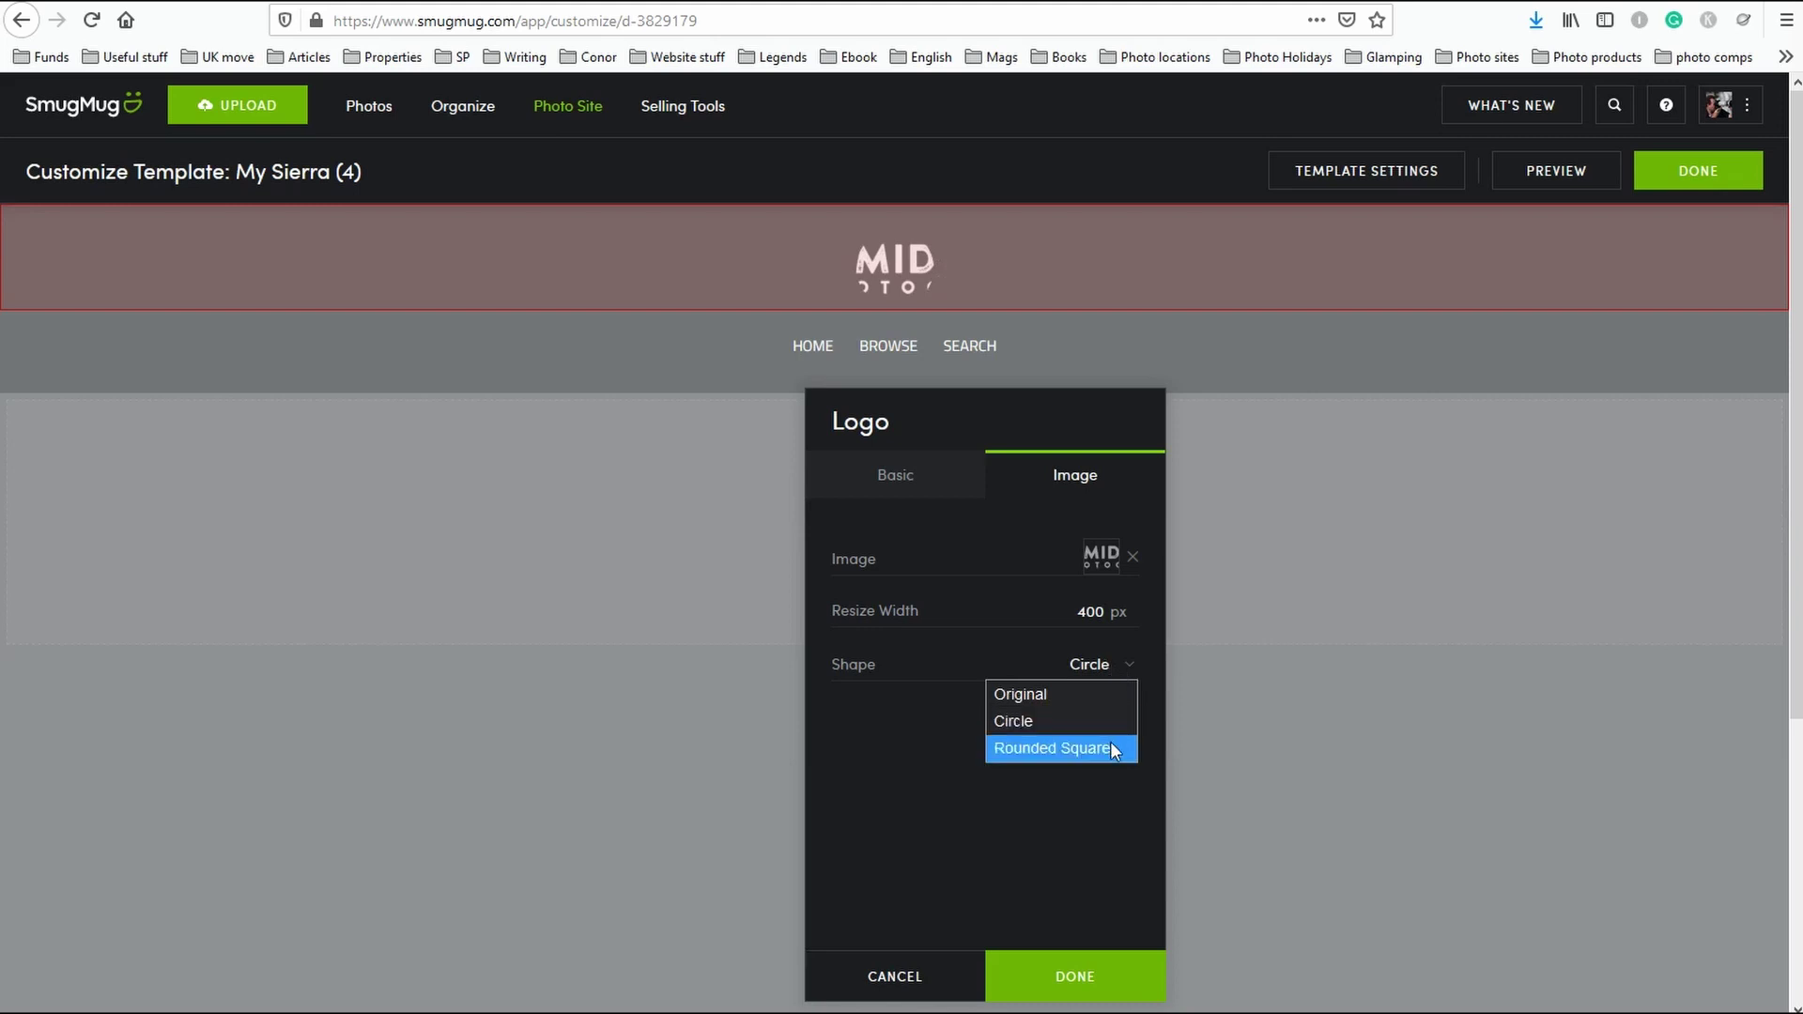
{"action": "left_click", "coordinate": [1110, 741]}
{"action": "left_click", "coordinate": [1125, 669]}
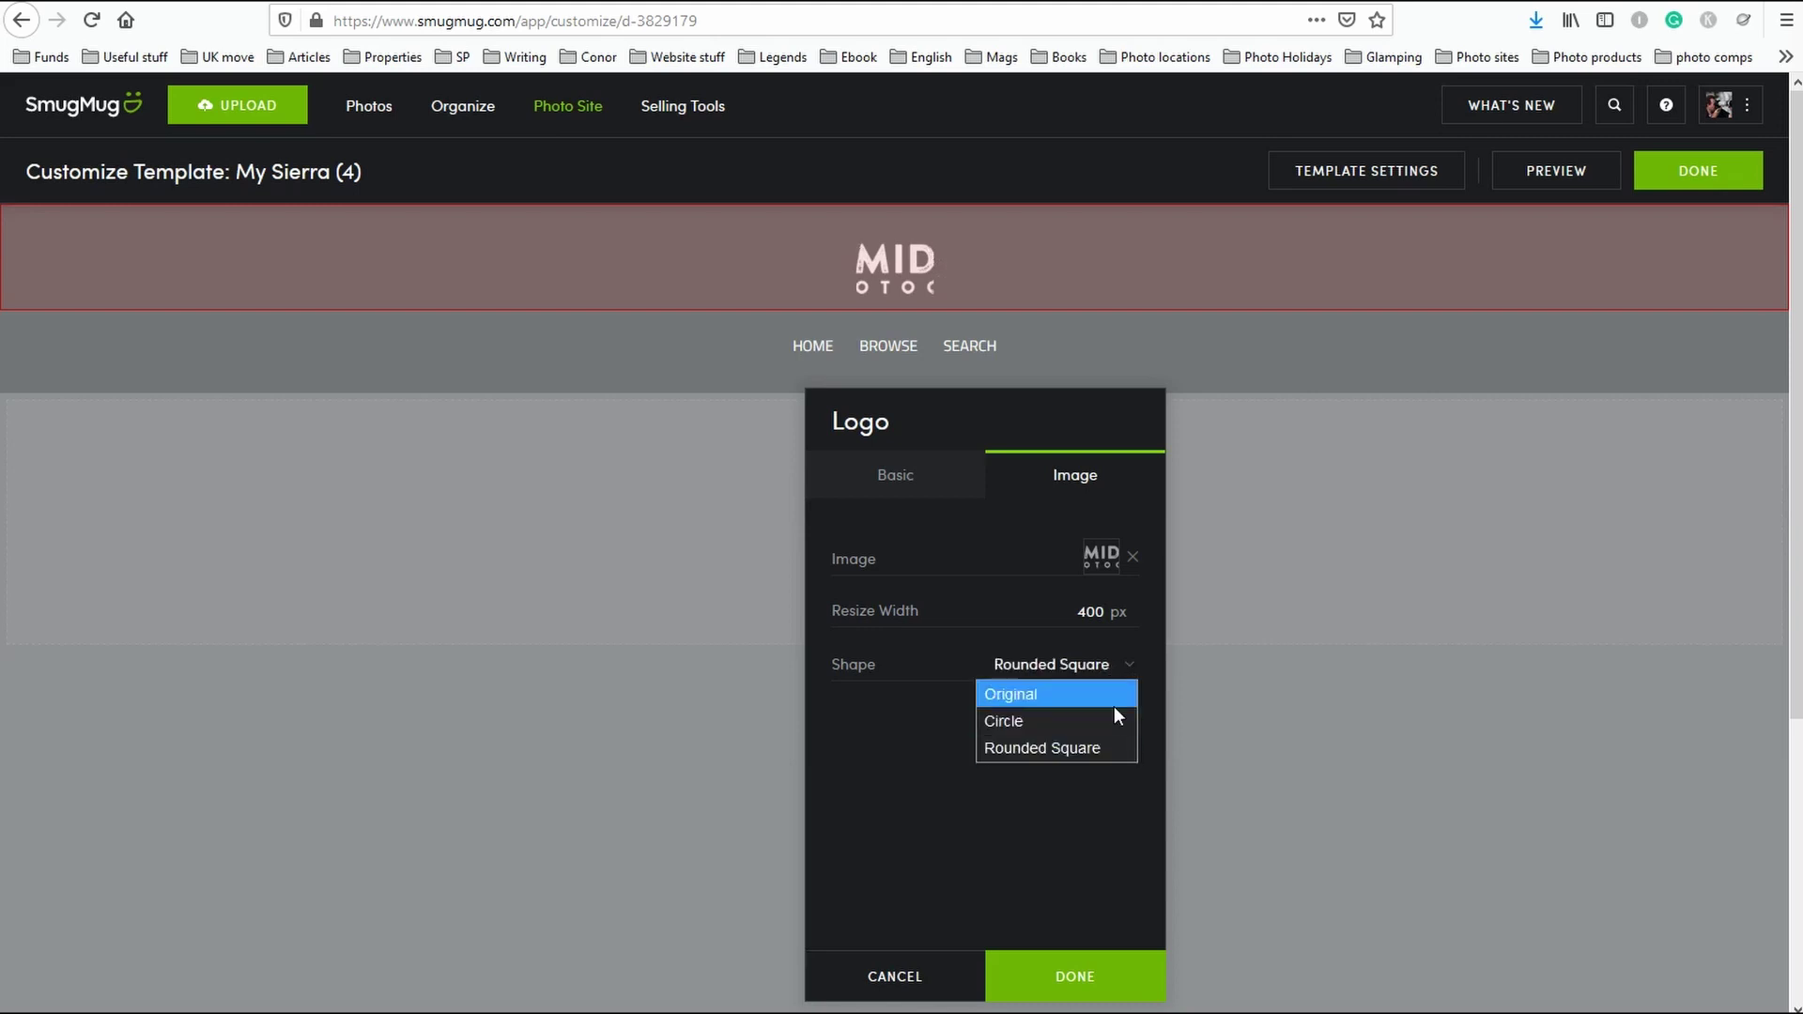
{"action": "left_click", "coordinate": [1113, 700]}
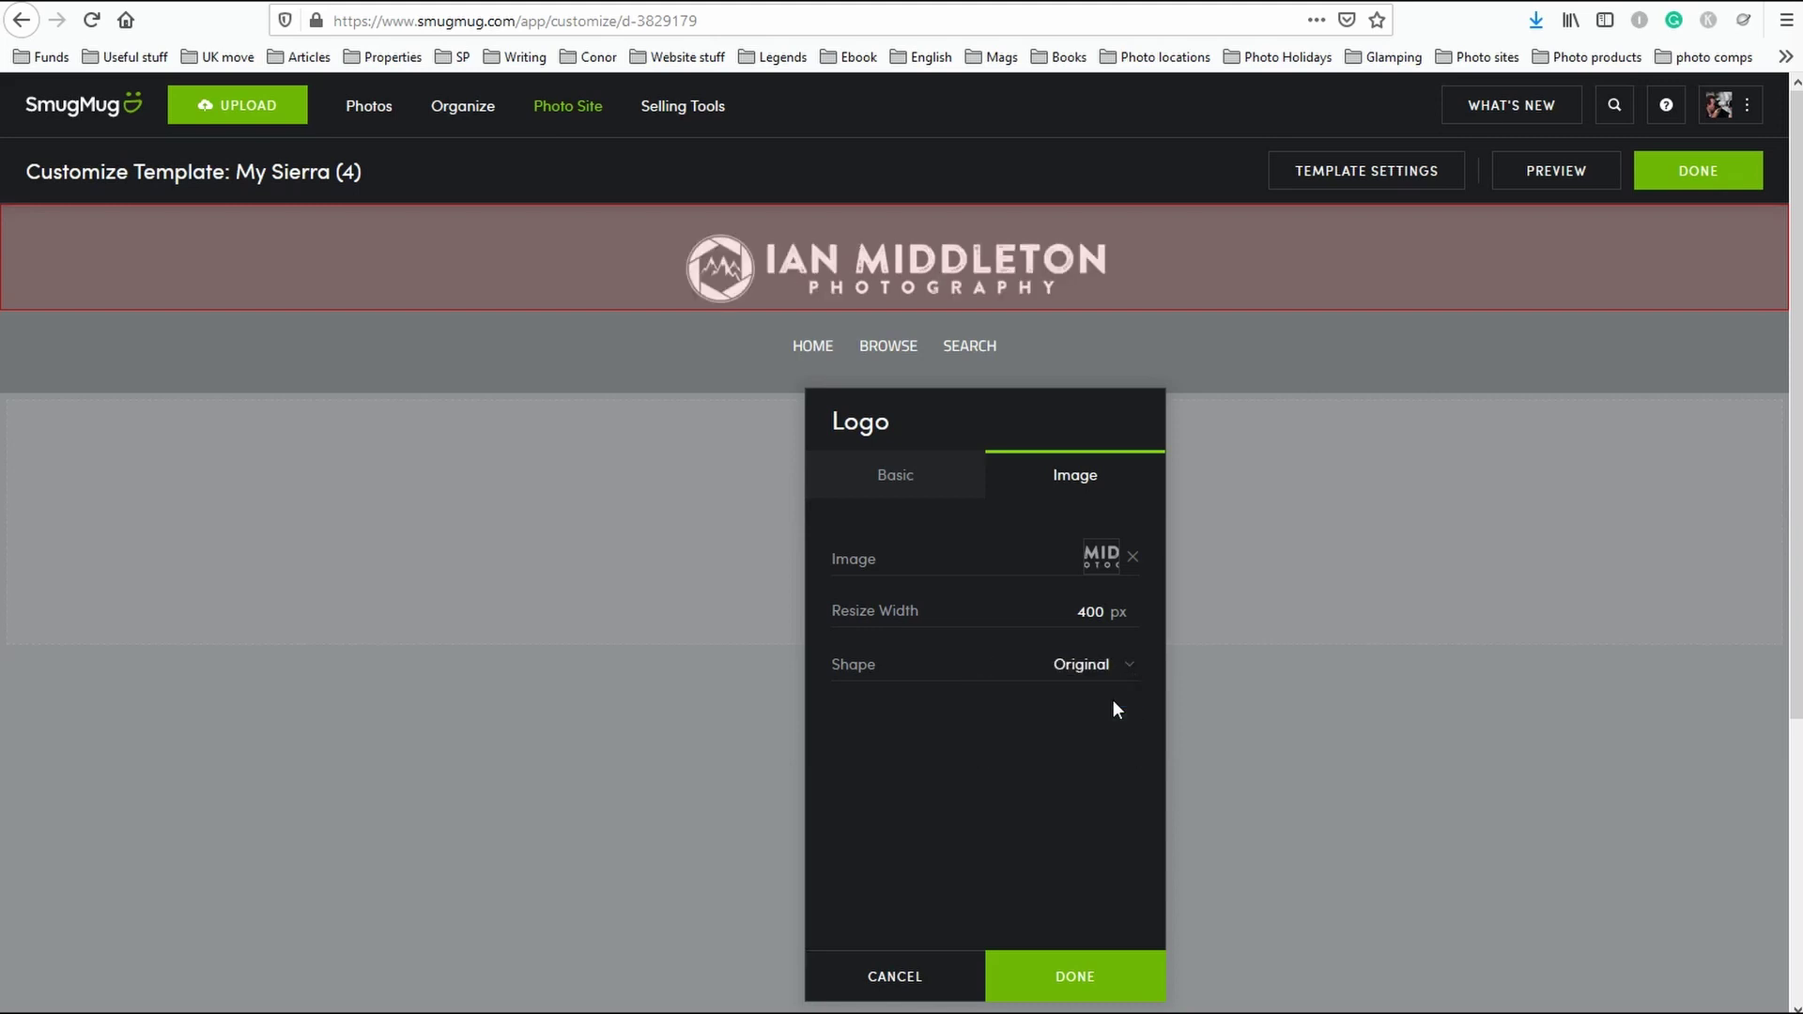
{"action": "left_click", "coordinate": [1052, 983]}
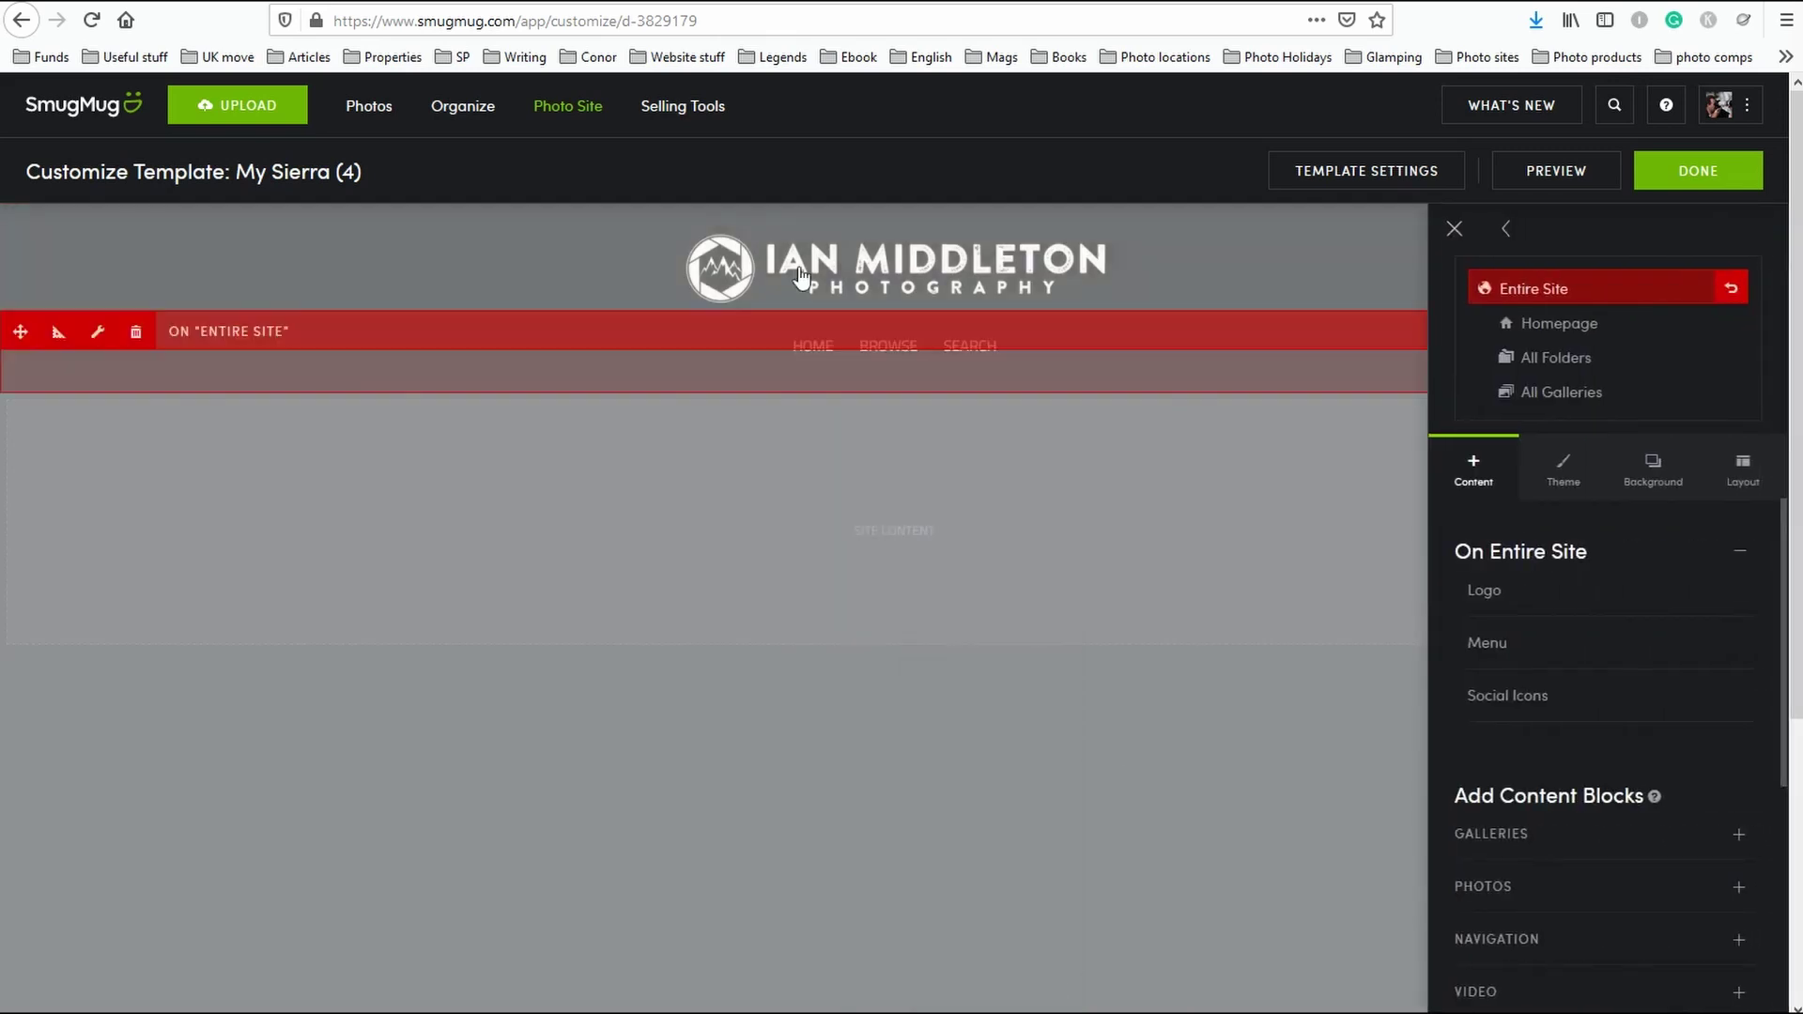
In the logo block's dimensions, set the bottom margin to 0 px and the container width to 50%.
{"action": "mouse_move", "coordinate": [766, 265]}
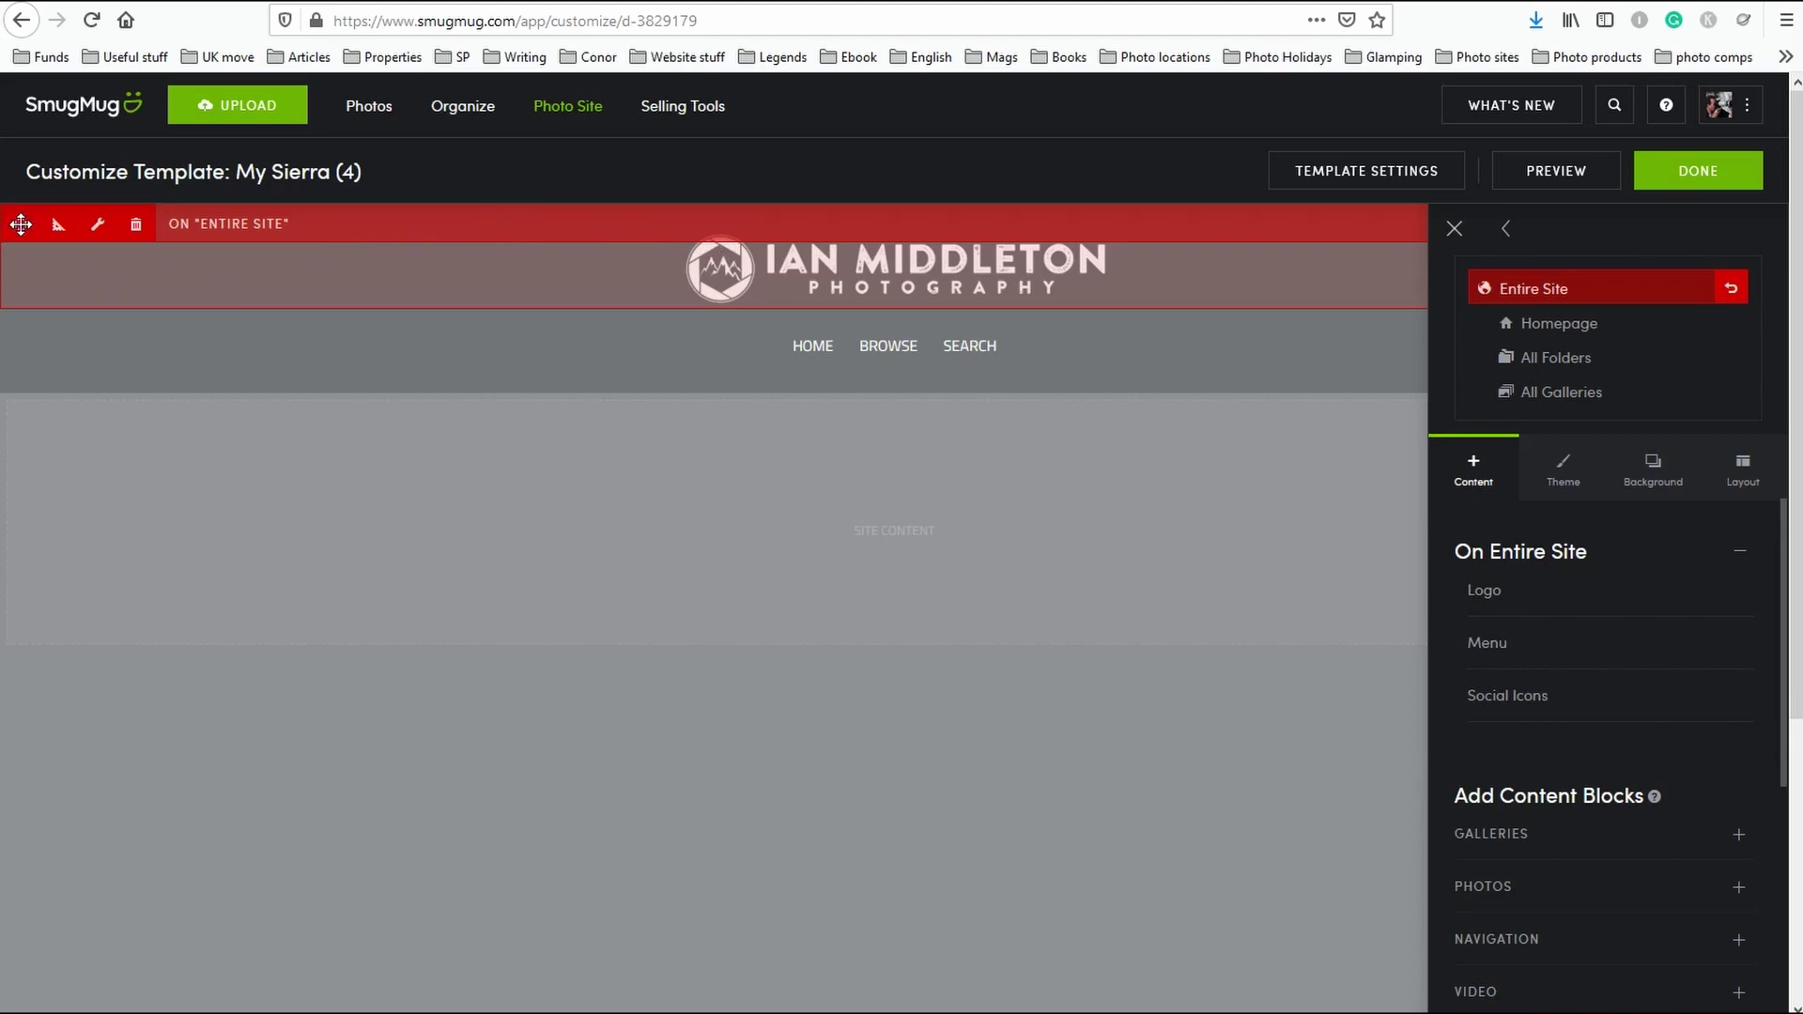
{"action": "left_click_drag", "start_coordinate": [20, 223], "coordinate": [60, 220]}
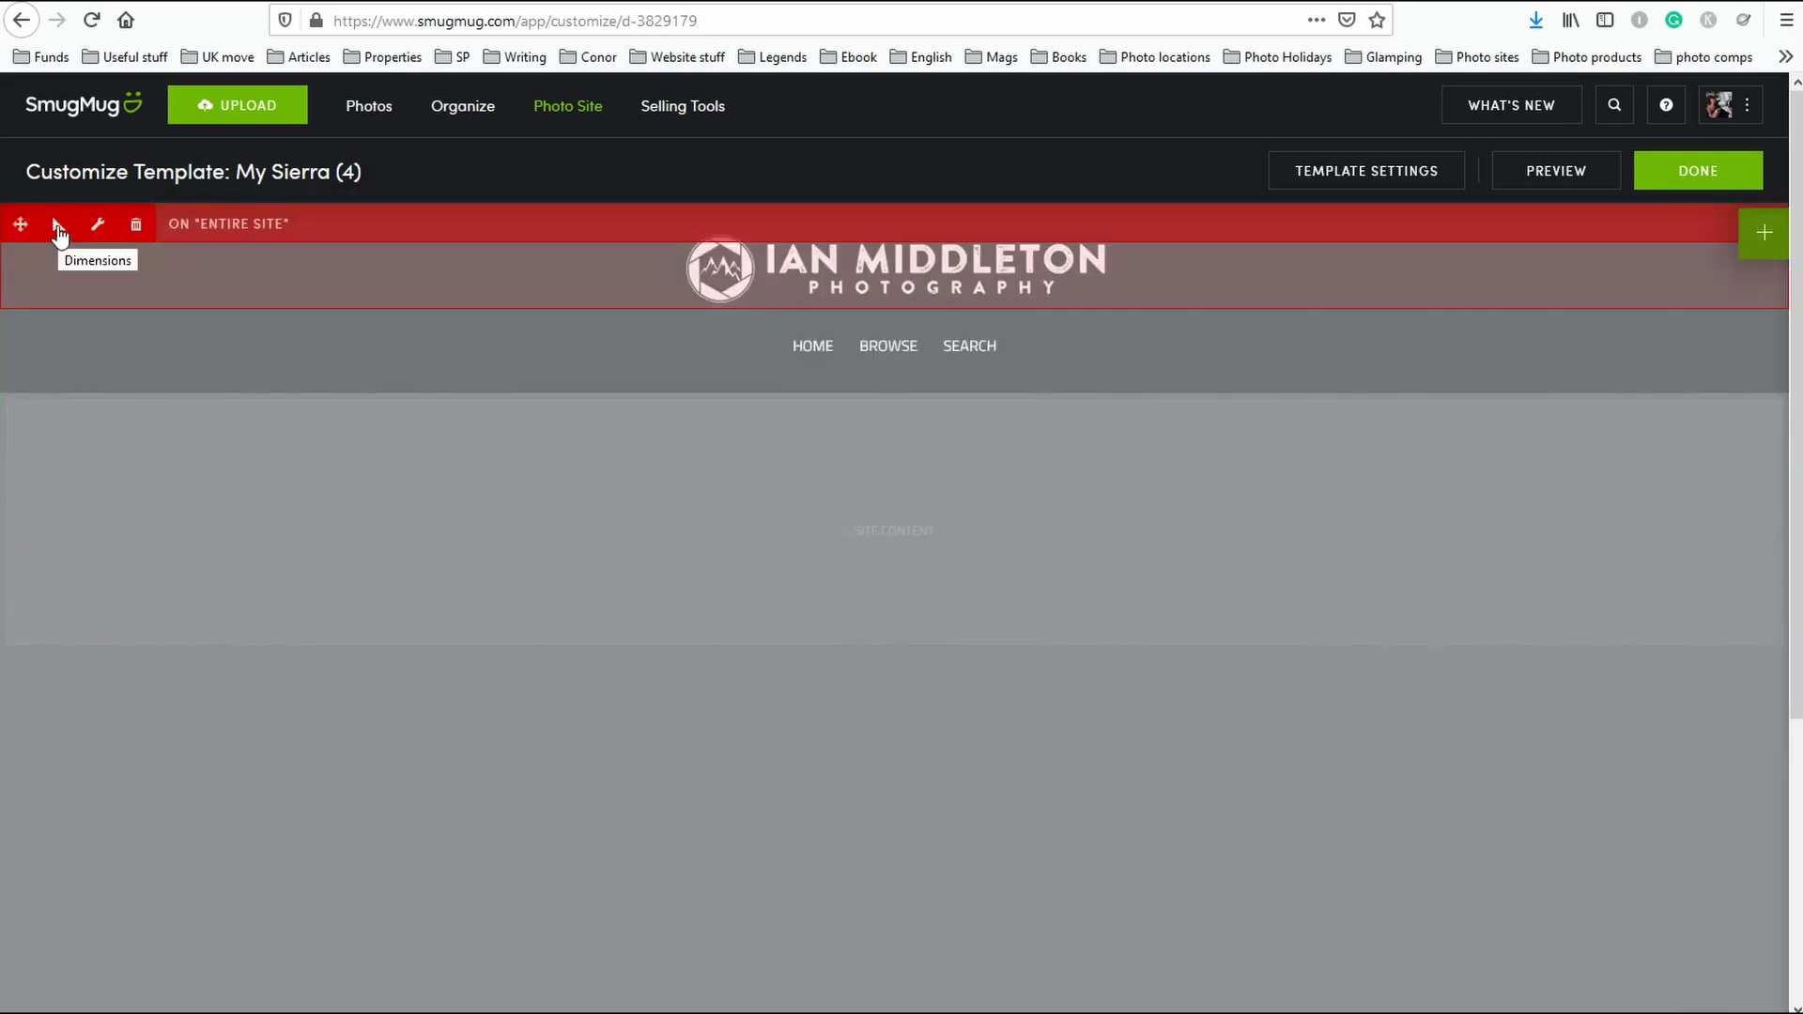
{"action": "left_click", "coordinate": [58, 225]}
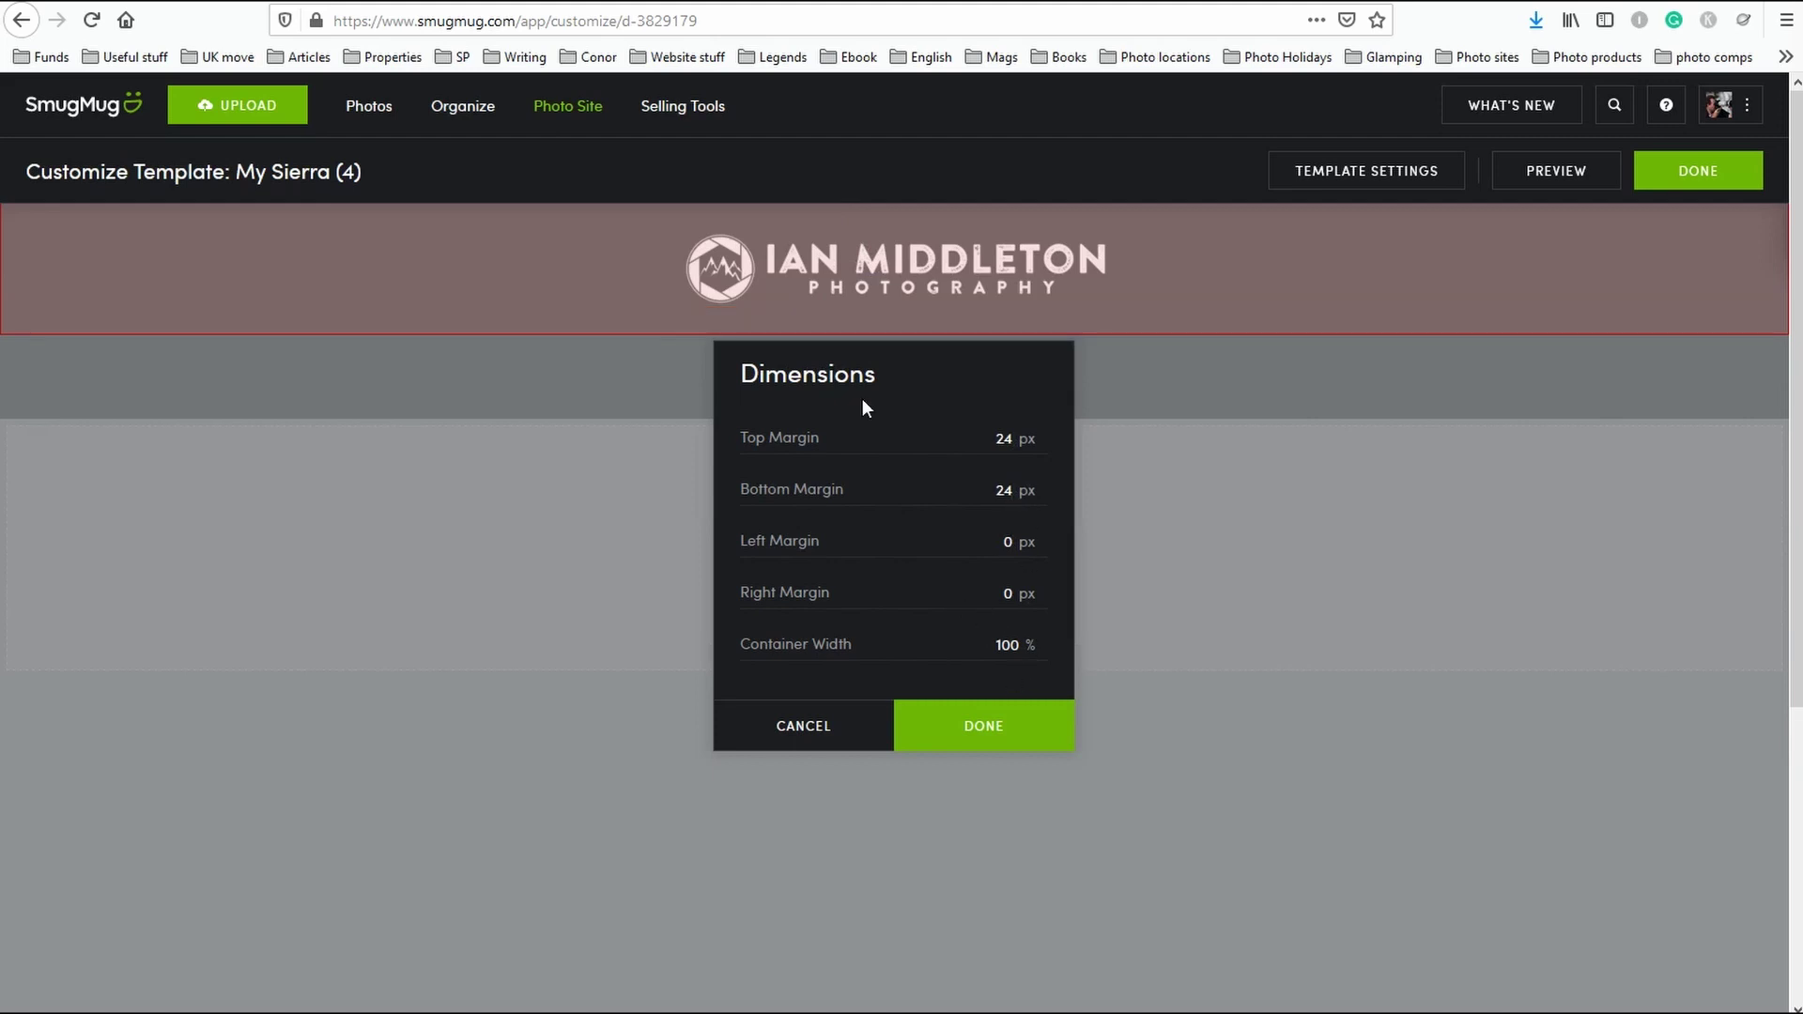
{"action": "left_click_drag", "start_coordinate": [893, 363], "coordinate": [955, 488]}
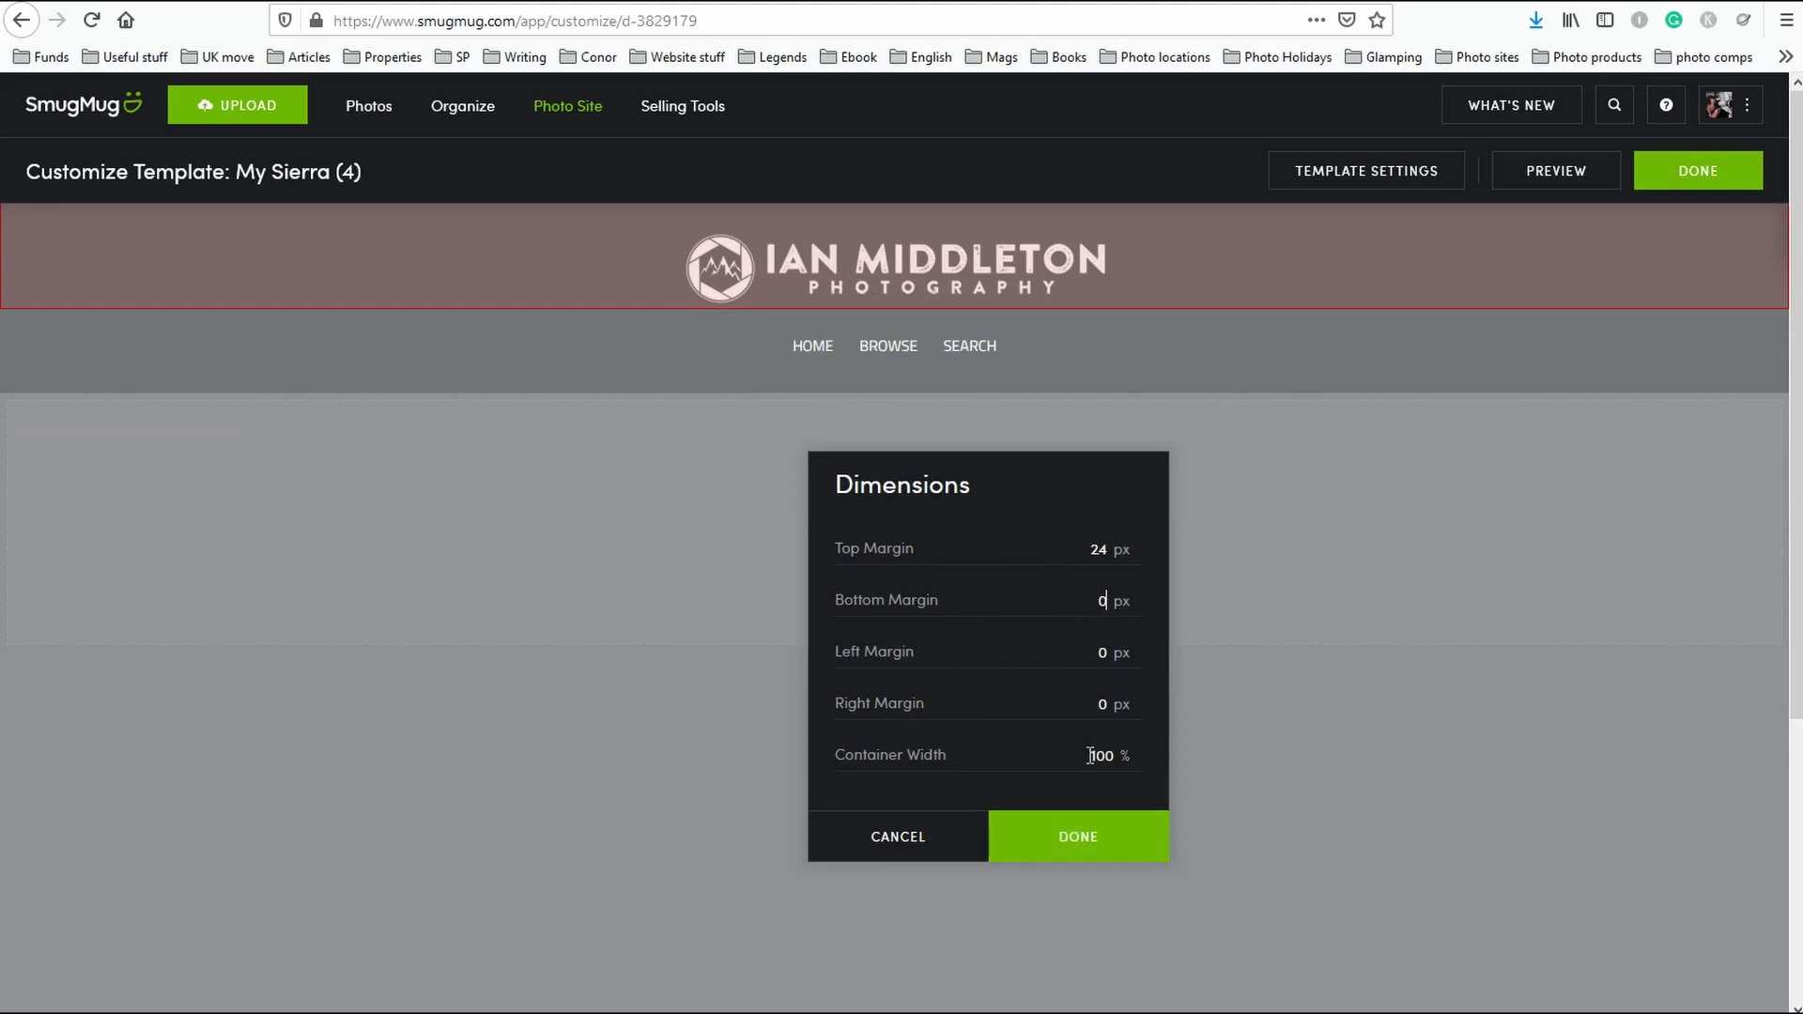
{"action": "left_click_drag", "start_coordinate": [1090, 752], "coordinate": [1135, 759]}
{"action": "type", "text": "50"}
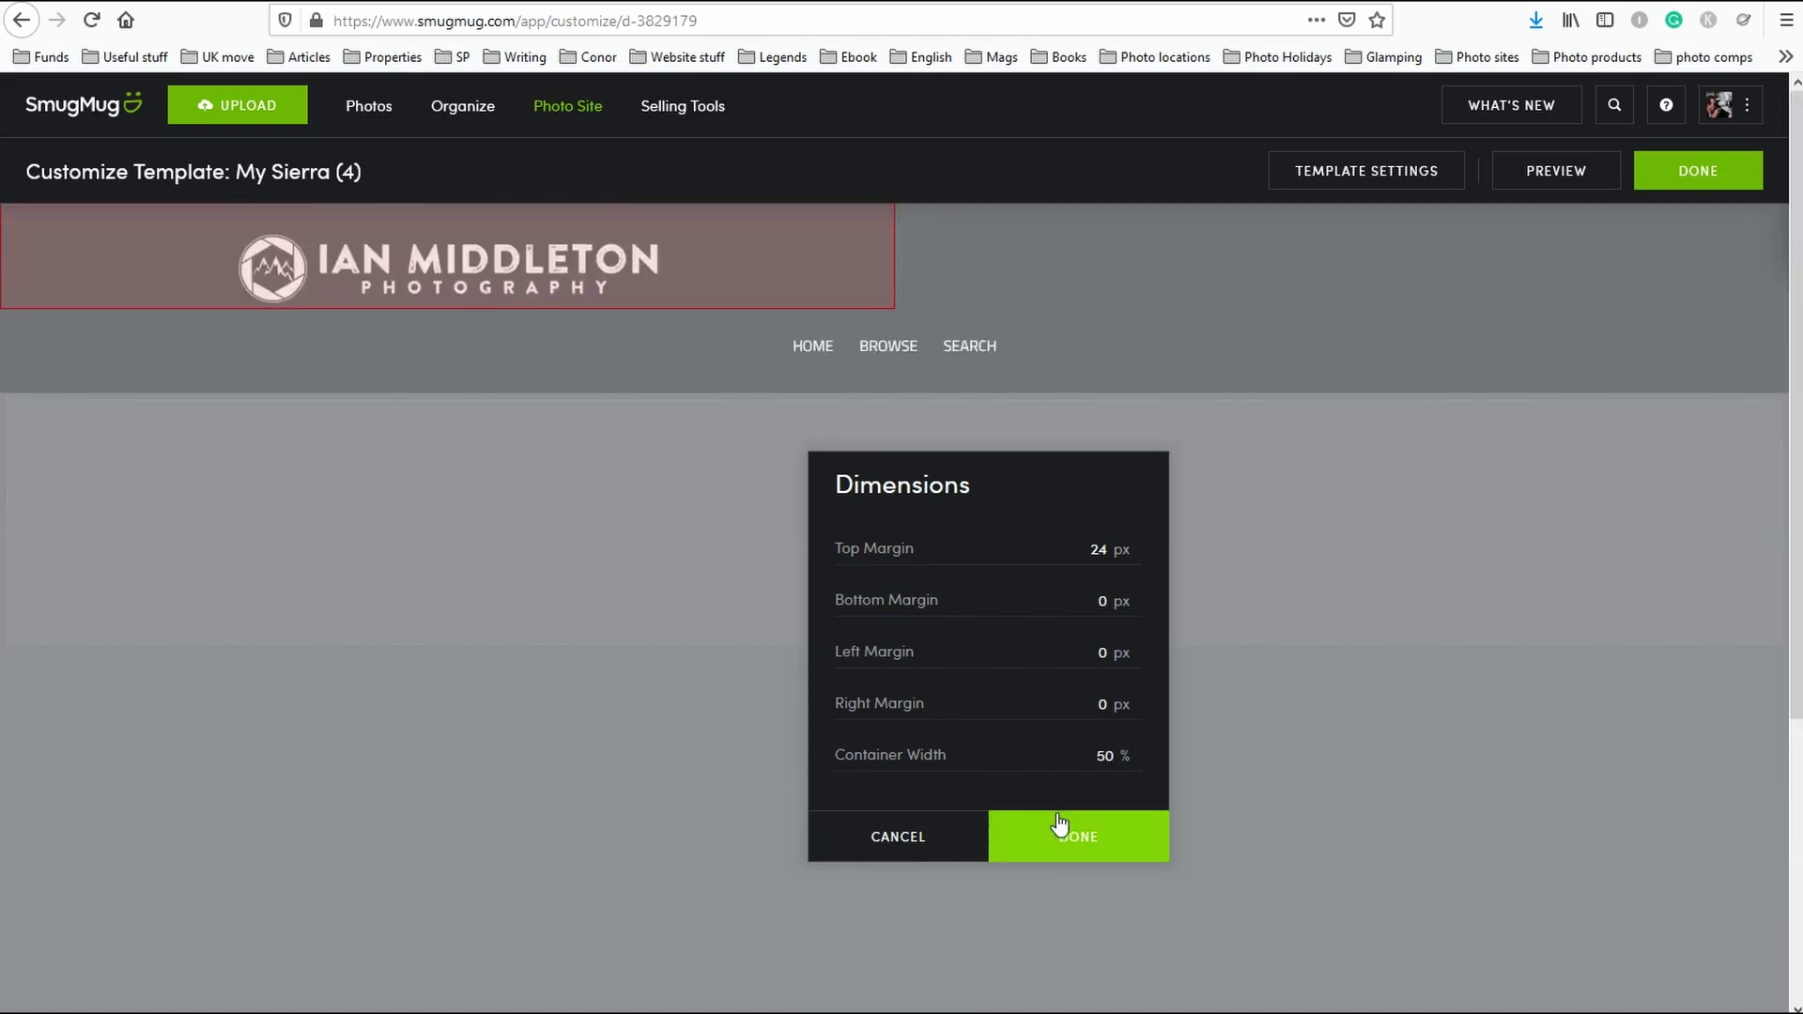
{"action": "left_click", "coordinate": [1086, 839]}
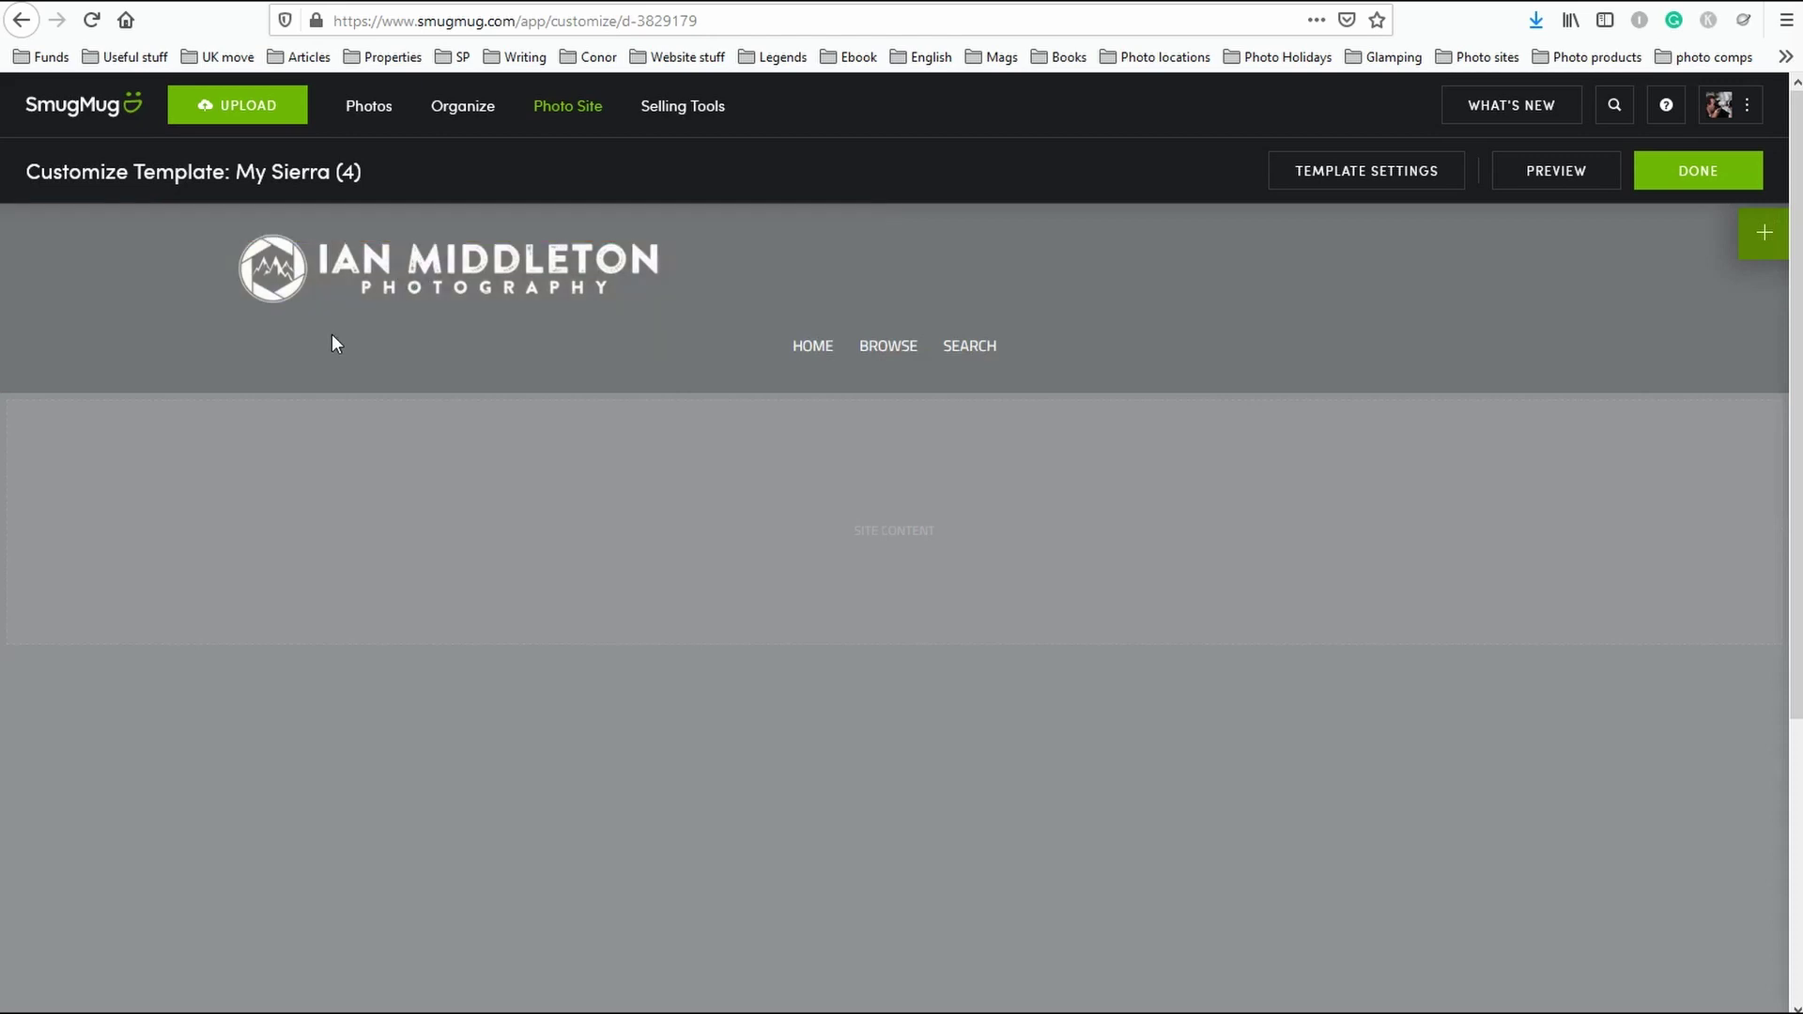
Place the menu block in the logo's row, trying it left of the logo before moving it to the logo's right side.
{"action": "left_click_drag", "start_coordinate": [22, 332], "coordinate": [186, 274]}
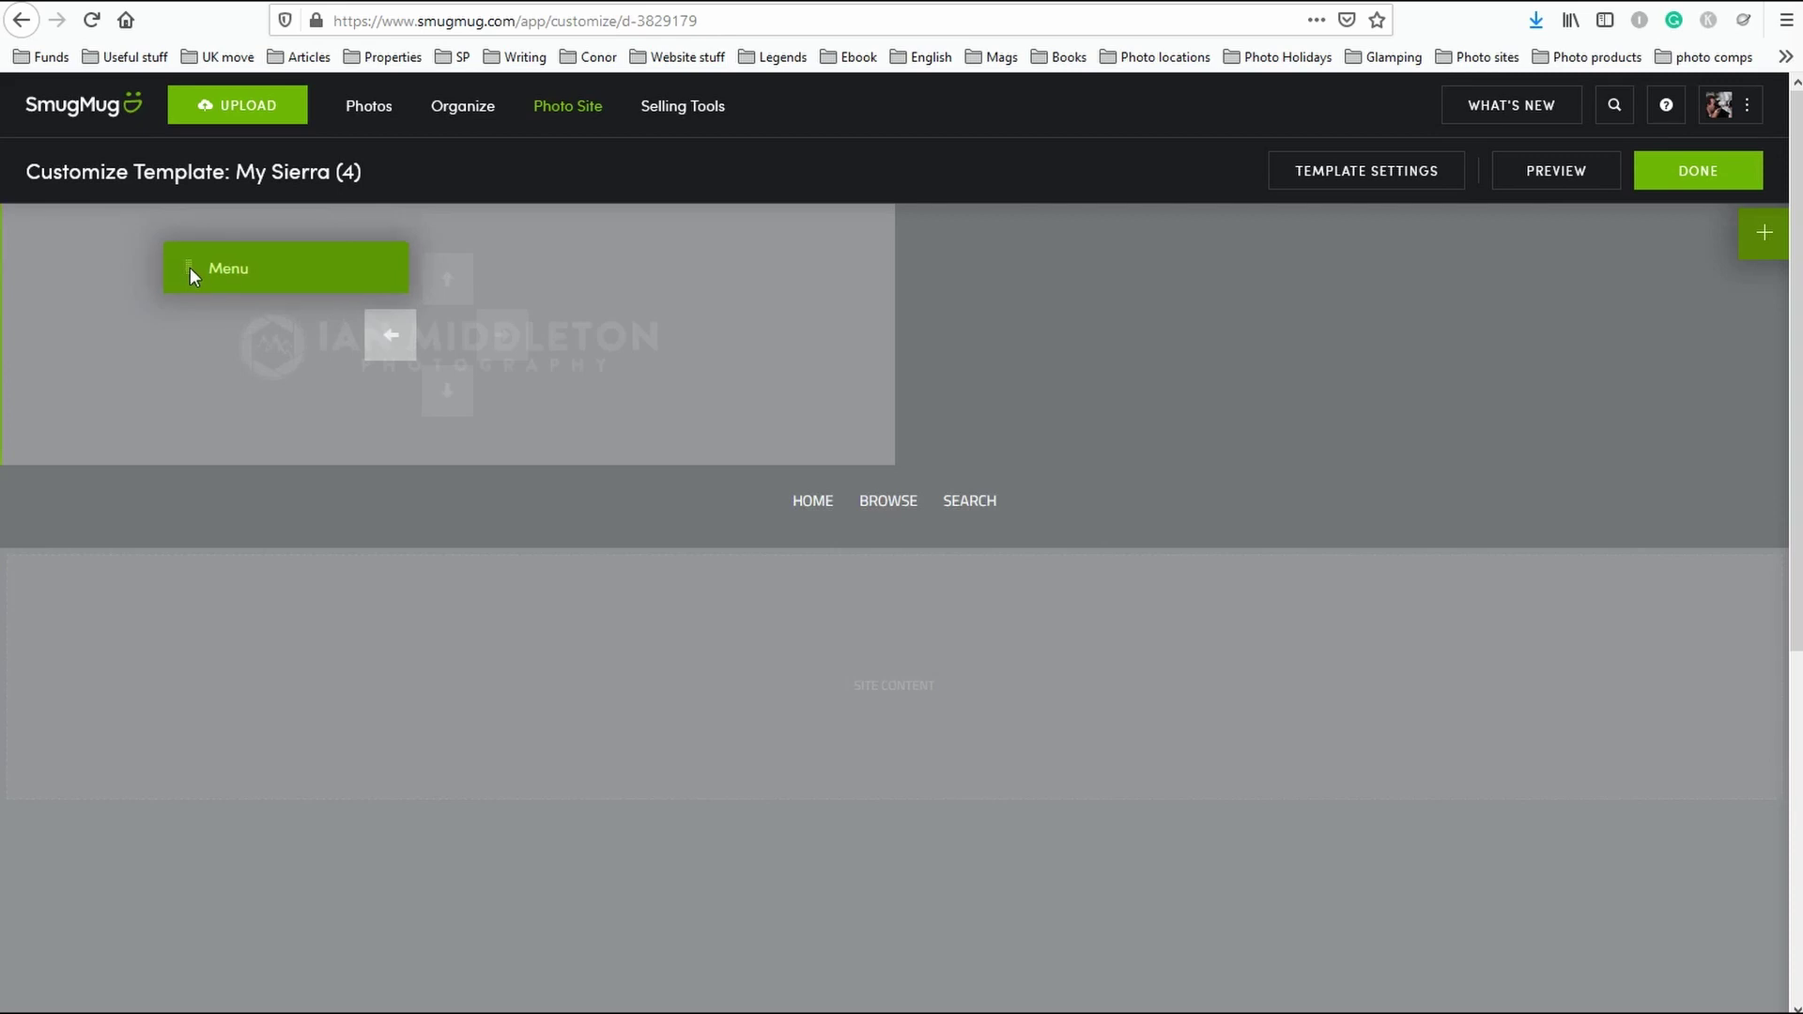
{"action": "left_click_drag", "start_coordinate": [190, 267], "coordinate": [390, 340]}
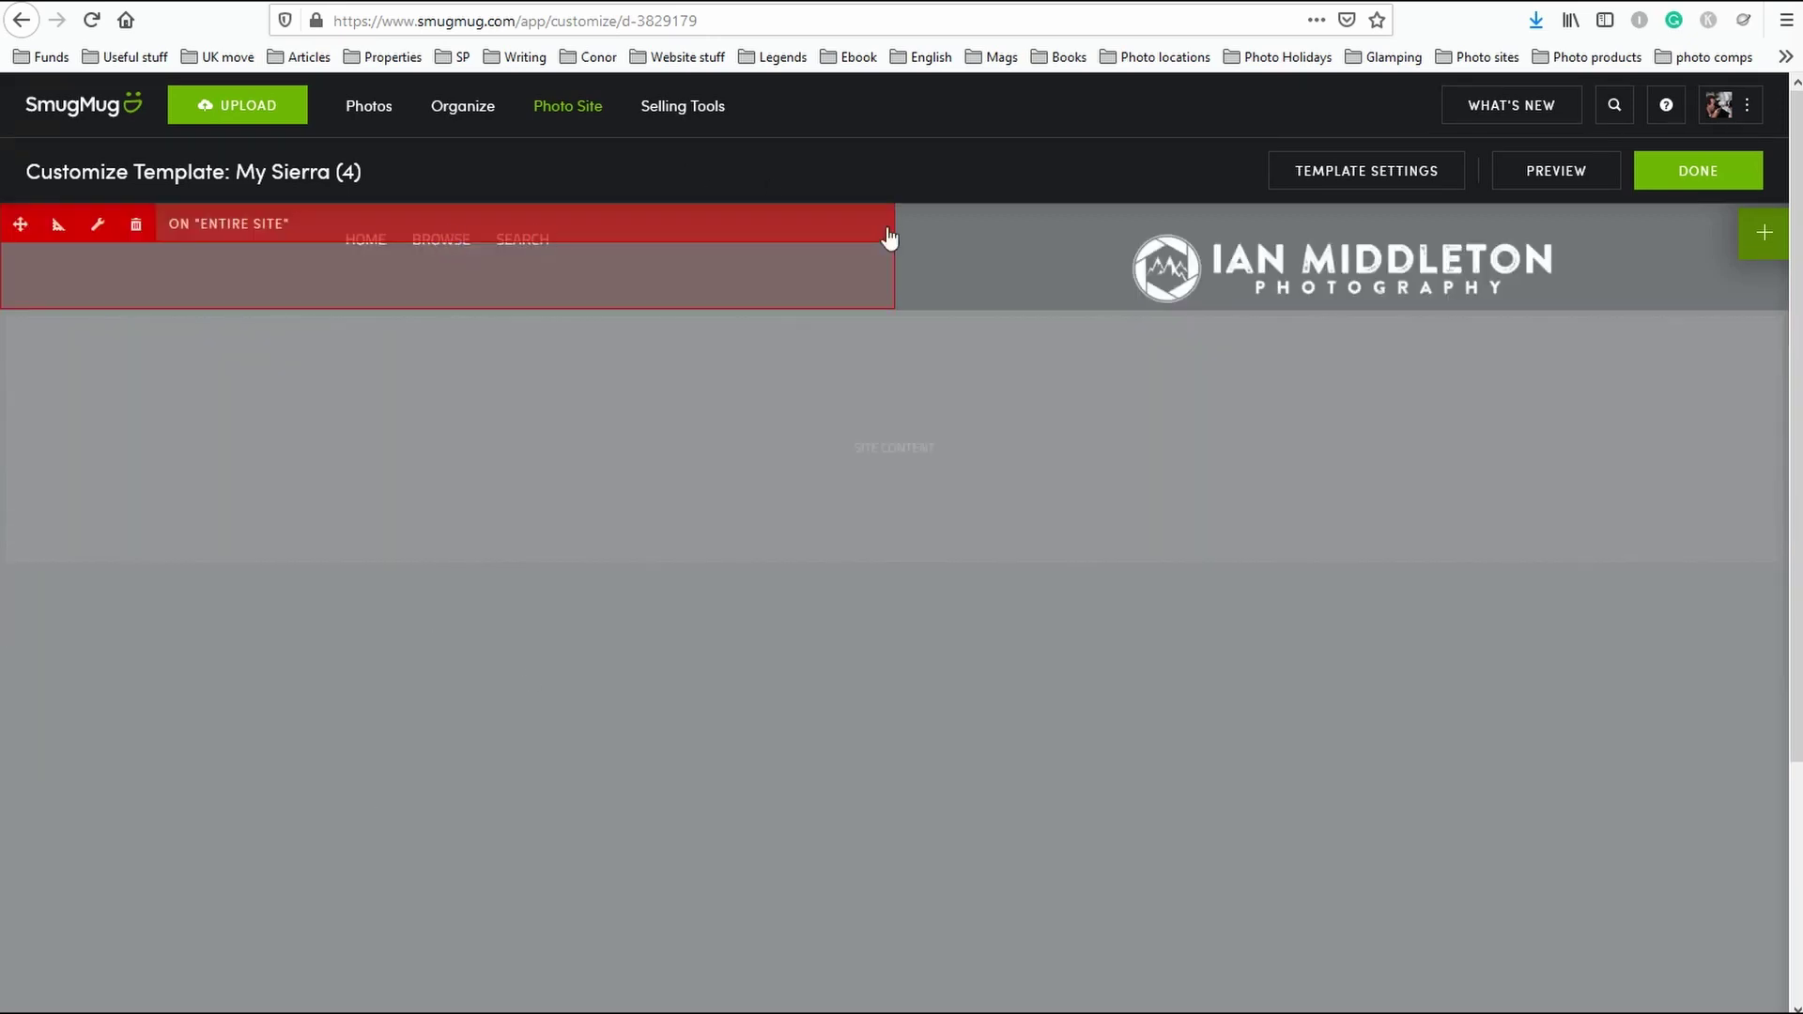
{"action": "mouse_move", "coordinate": [1168, 224]}
{"action": "mouse_move", "coordinate": [423, 266]}
{"action": "left_click_drag", "start_coordinate": [17, 223], "coordinate": [1401, 336]}
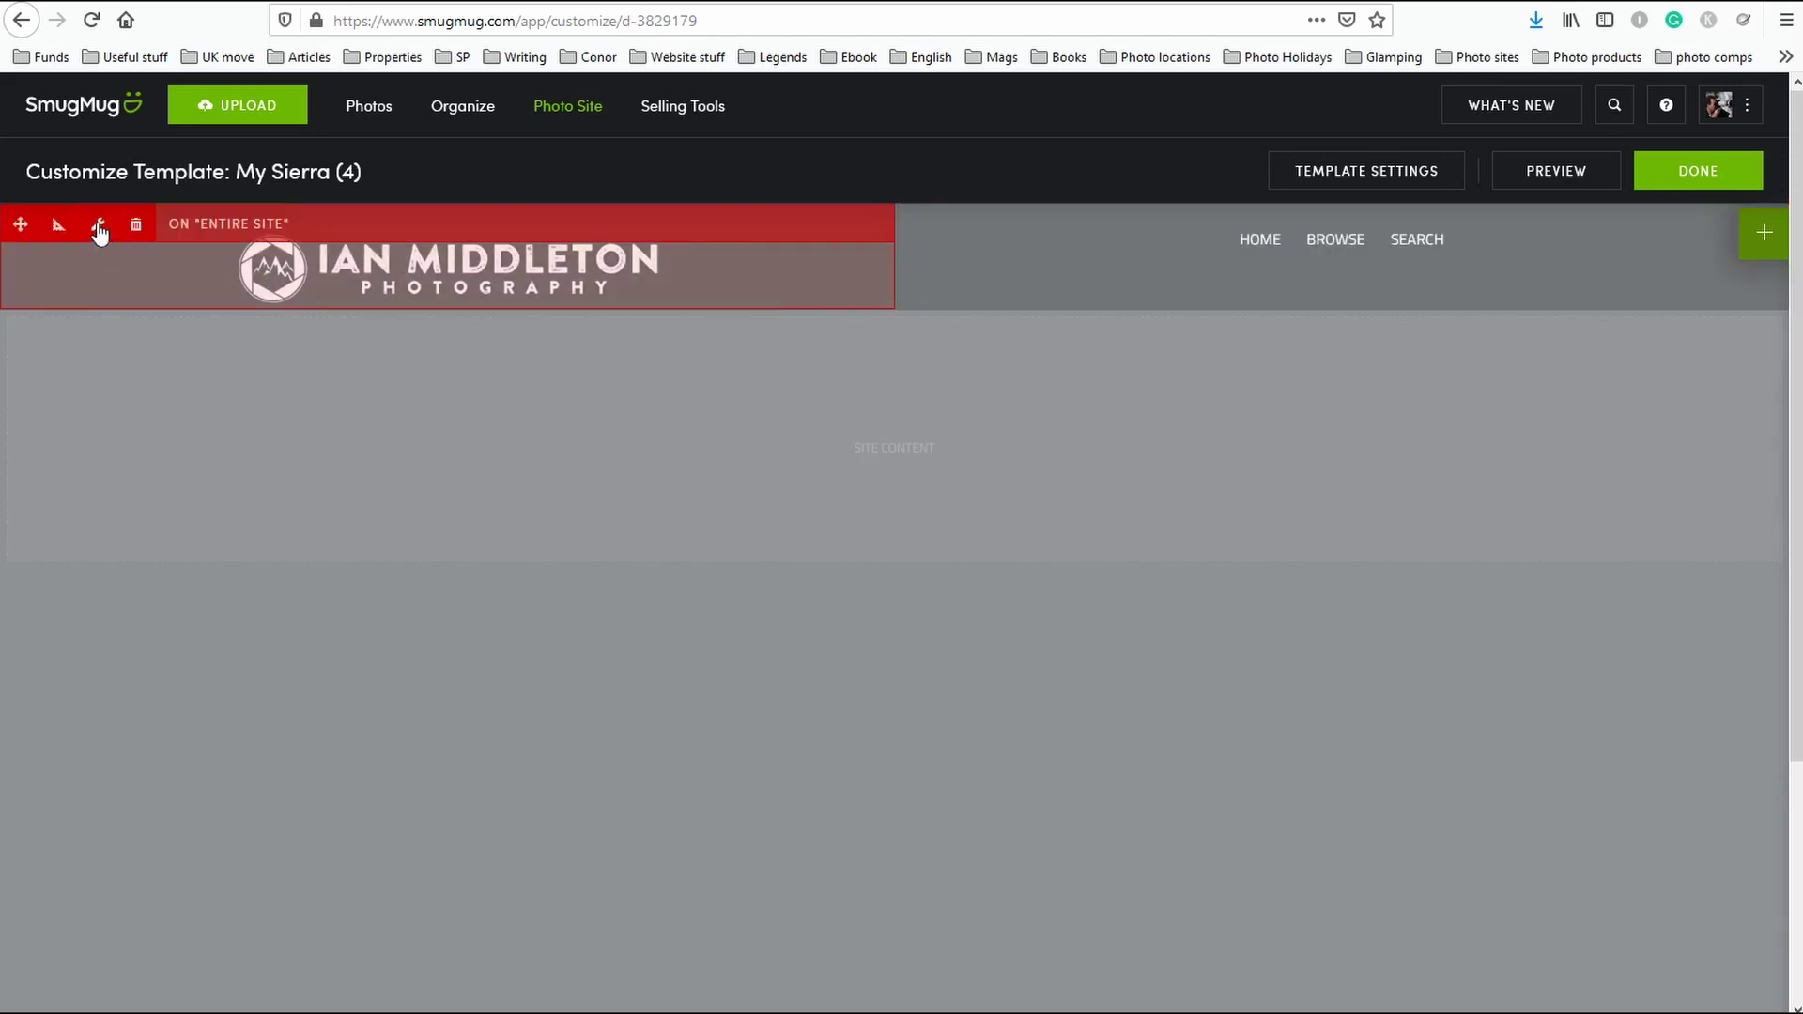
Set the logo block's alignment to Left and apply the logo settings.
{"action": "left_click", "coordinate": [98, 227]}
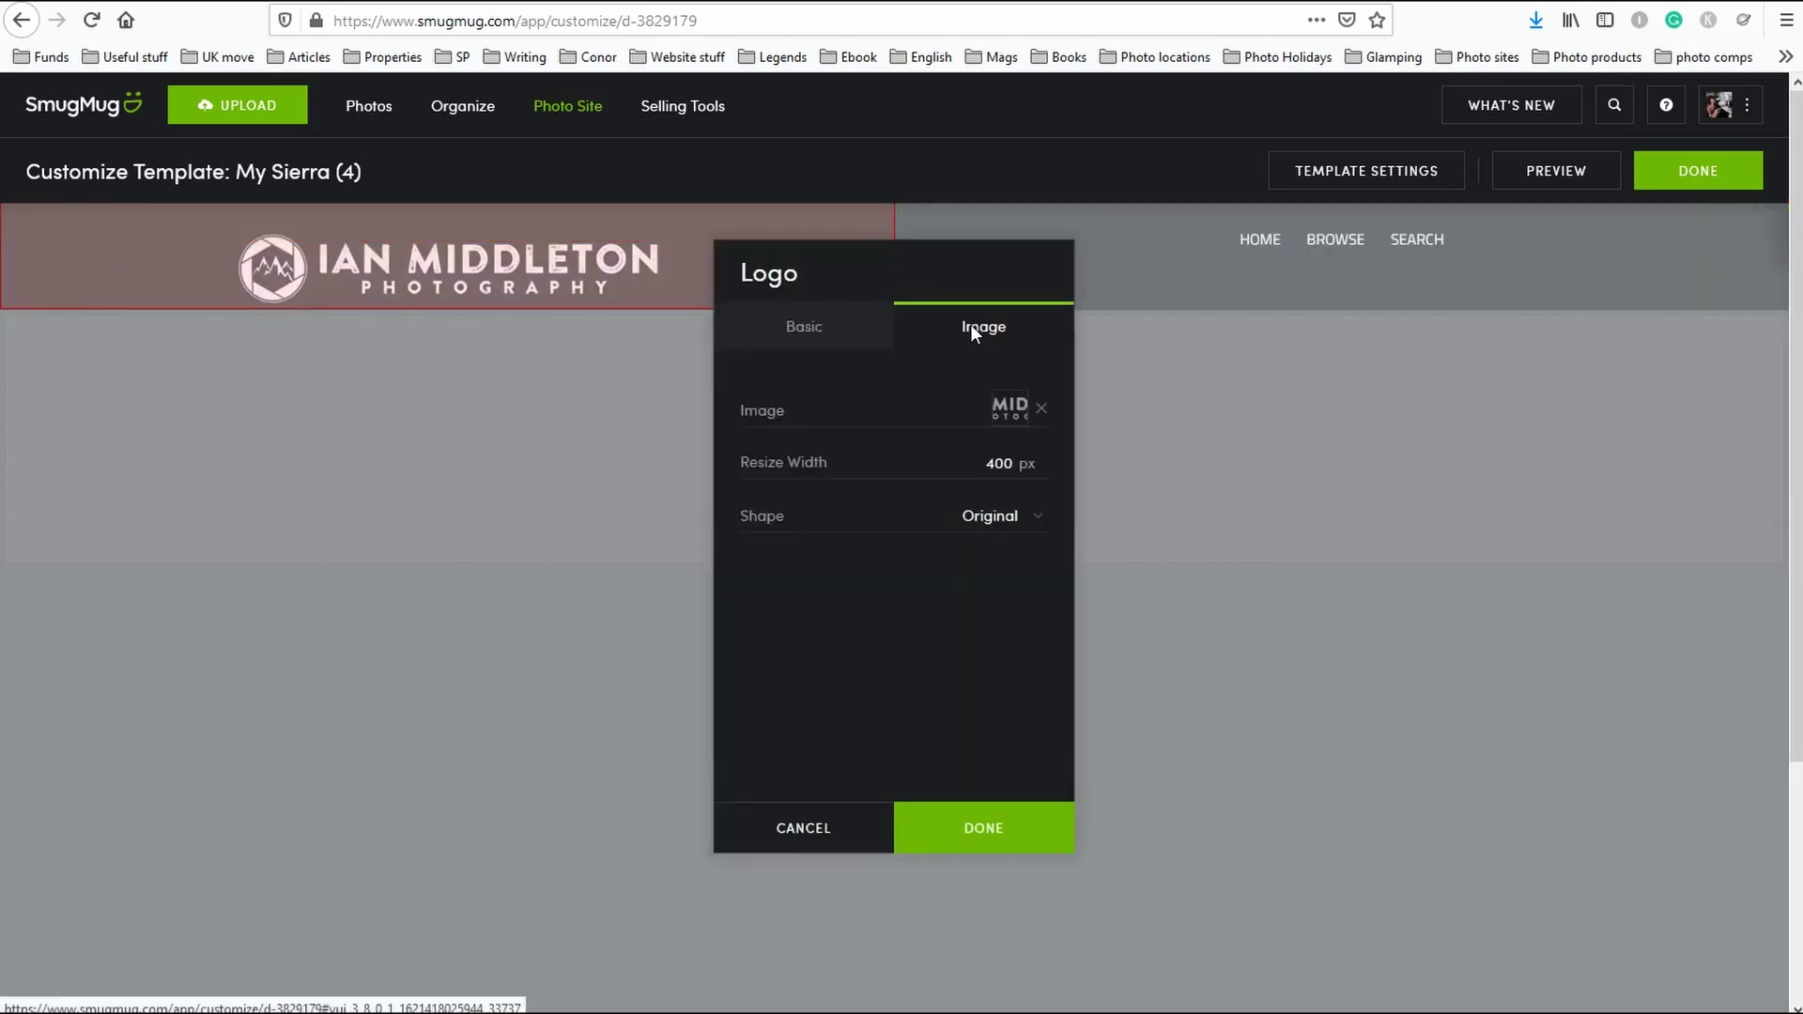
{"action": "left_click", "coordinate": [832, 329]}
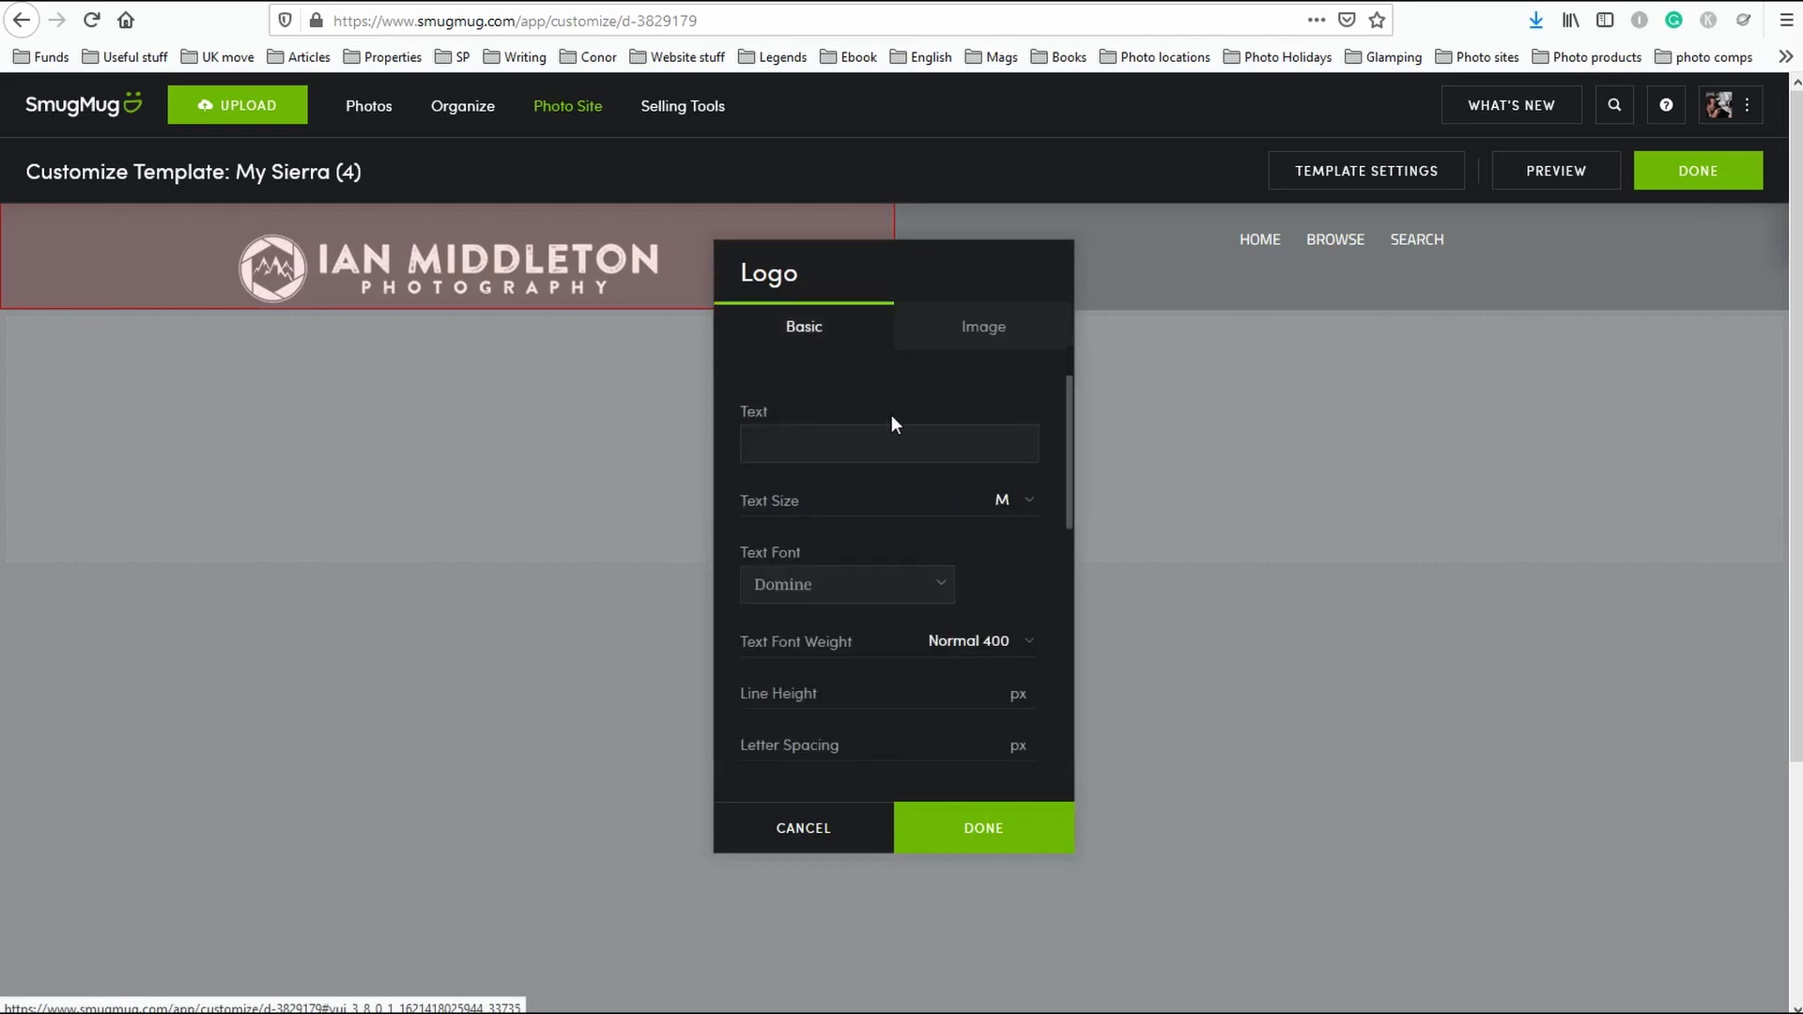
{"action": "scroll", "coordinate": [1005, 607], "scroll_direction": "down", "scroll_amount": 6}
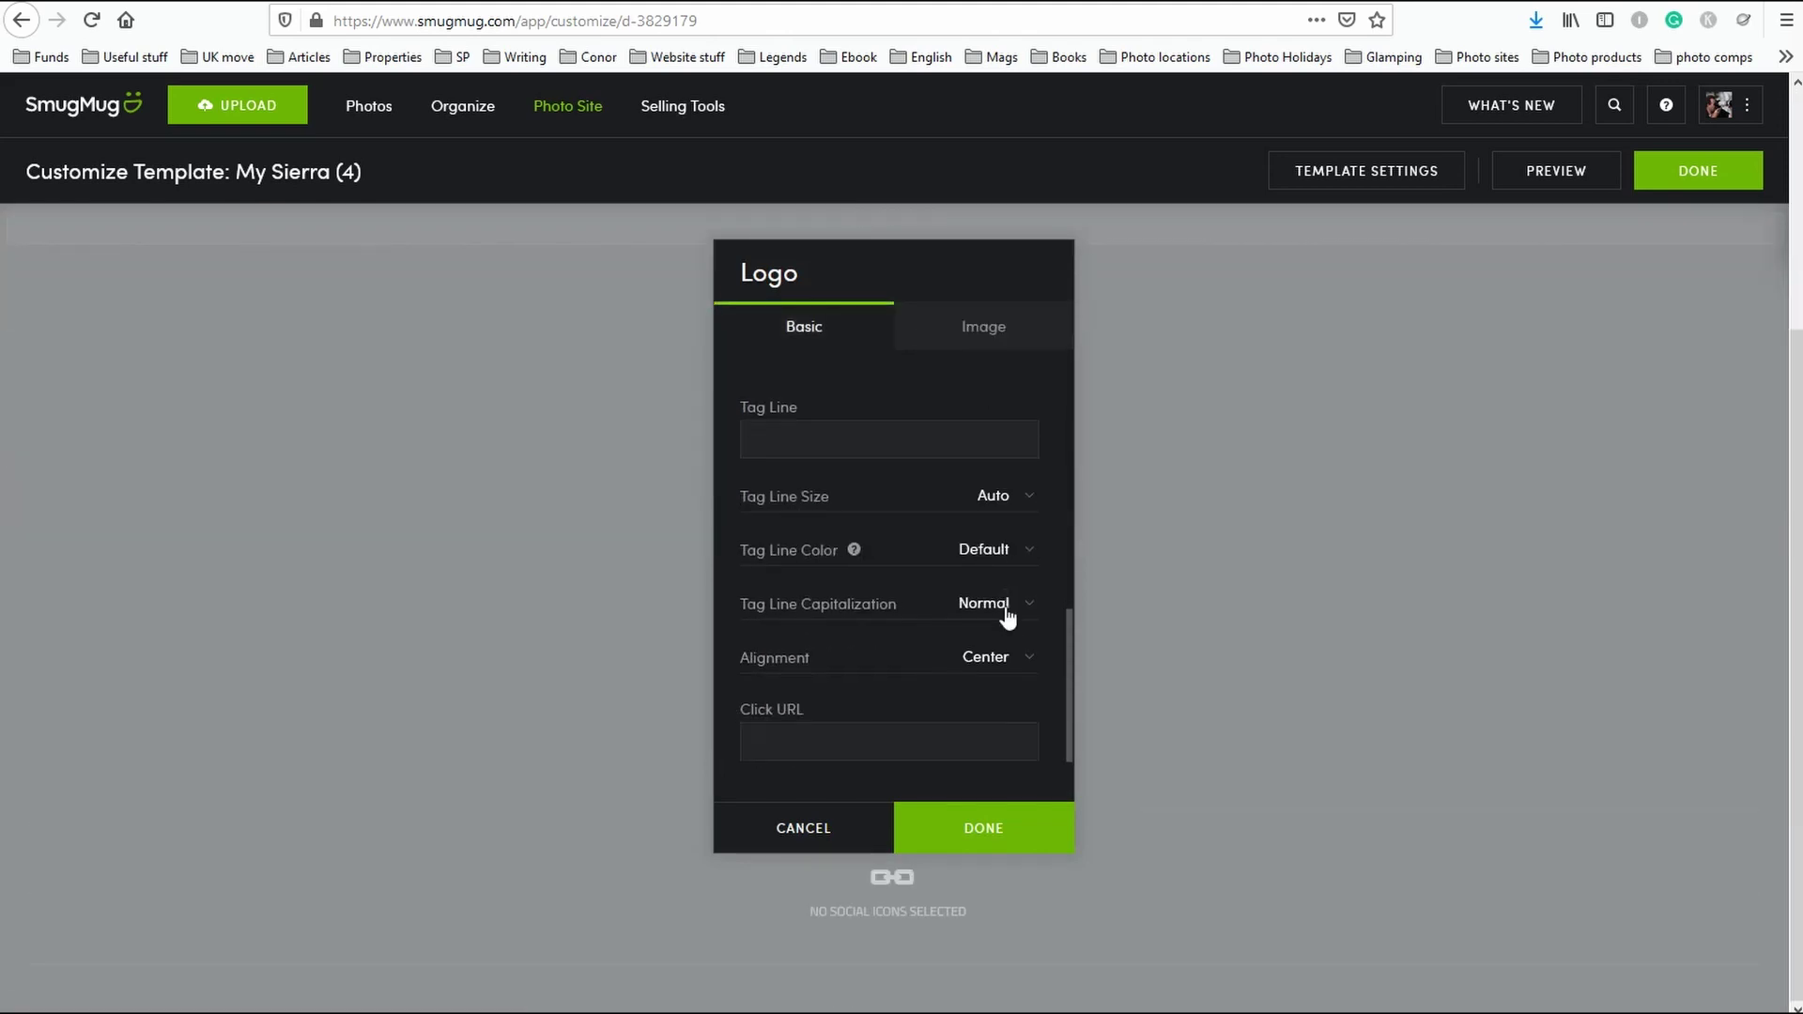
{"action": "left_click", "coordinate": [1007, 658]}
{"action": "left_click", "coordinate": [1005, 695]}
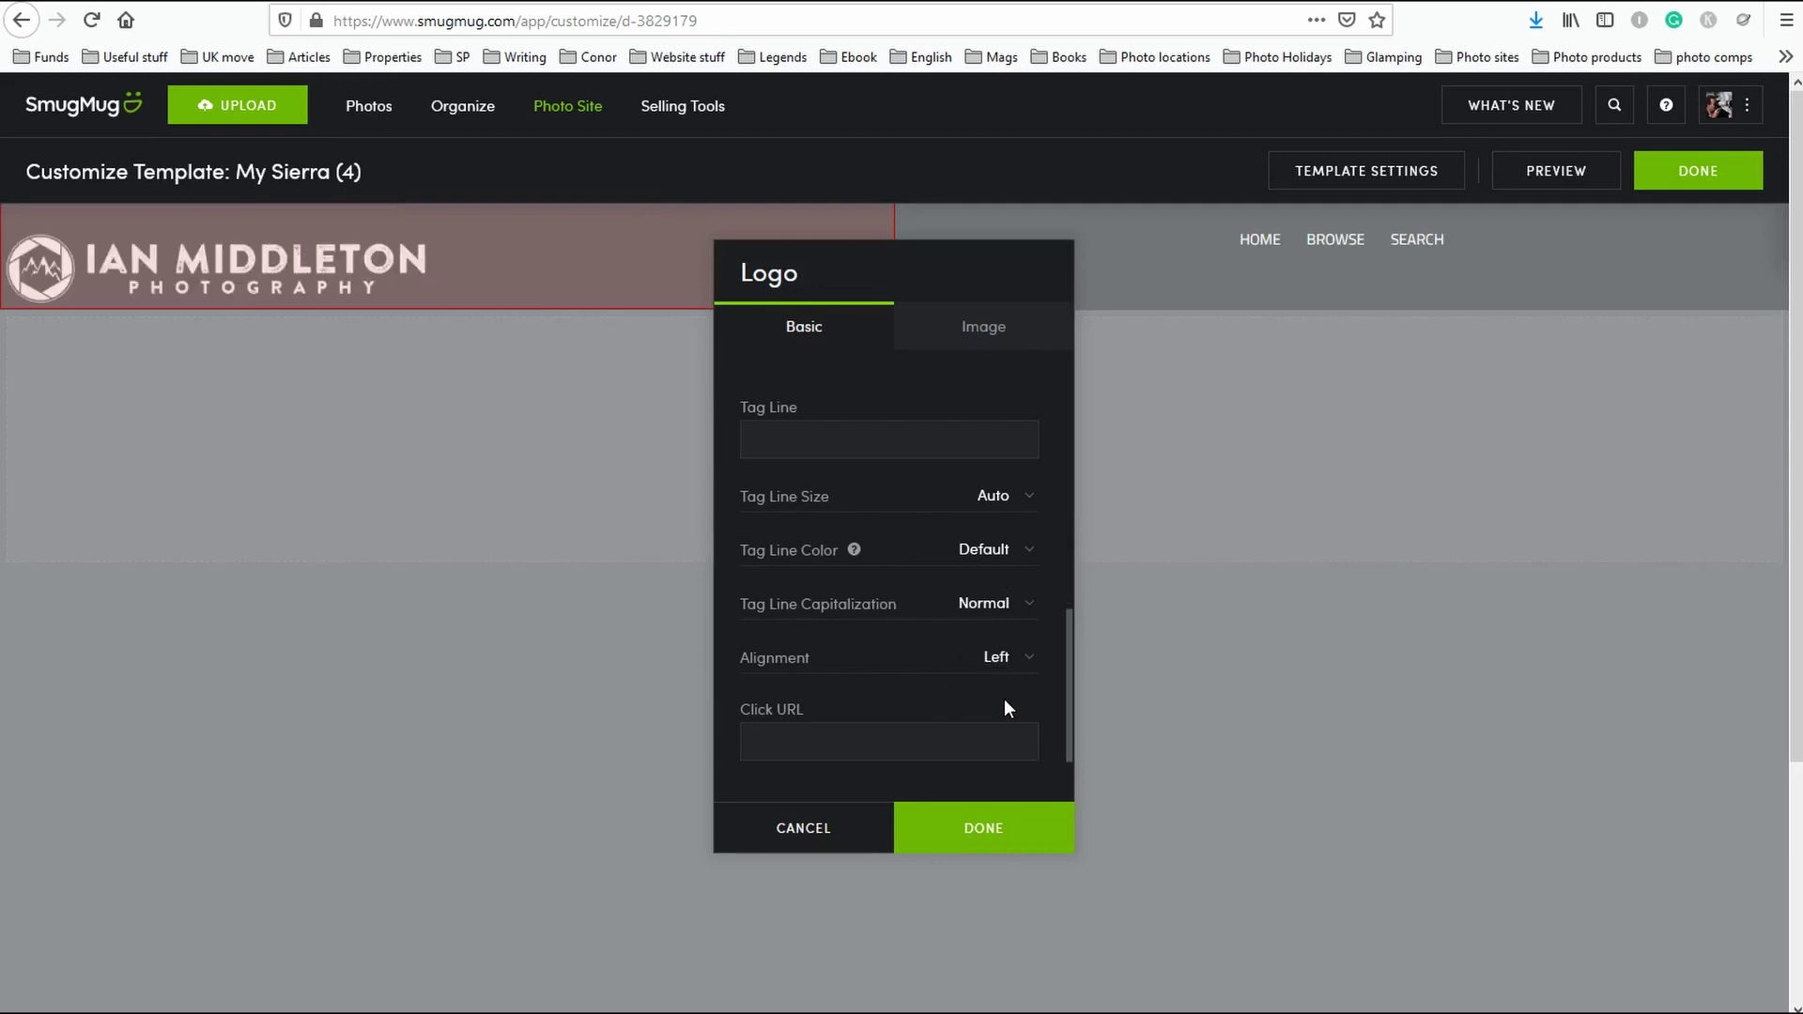
{"action": "scroll", "coordinate": [928, 555], "scroll_direction": "up", "scroll_amount": 5}
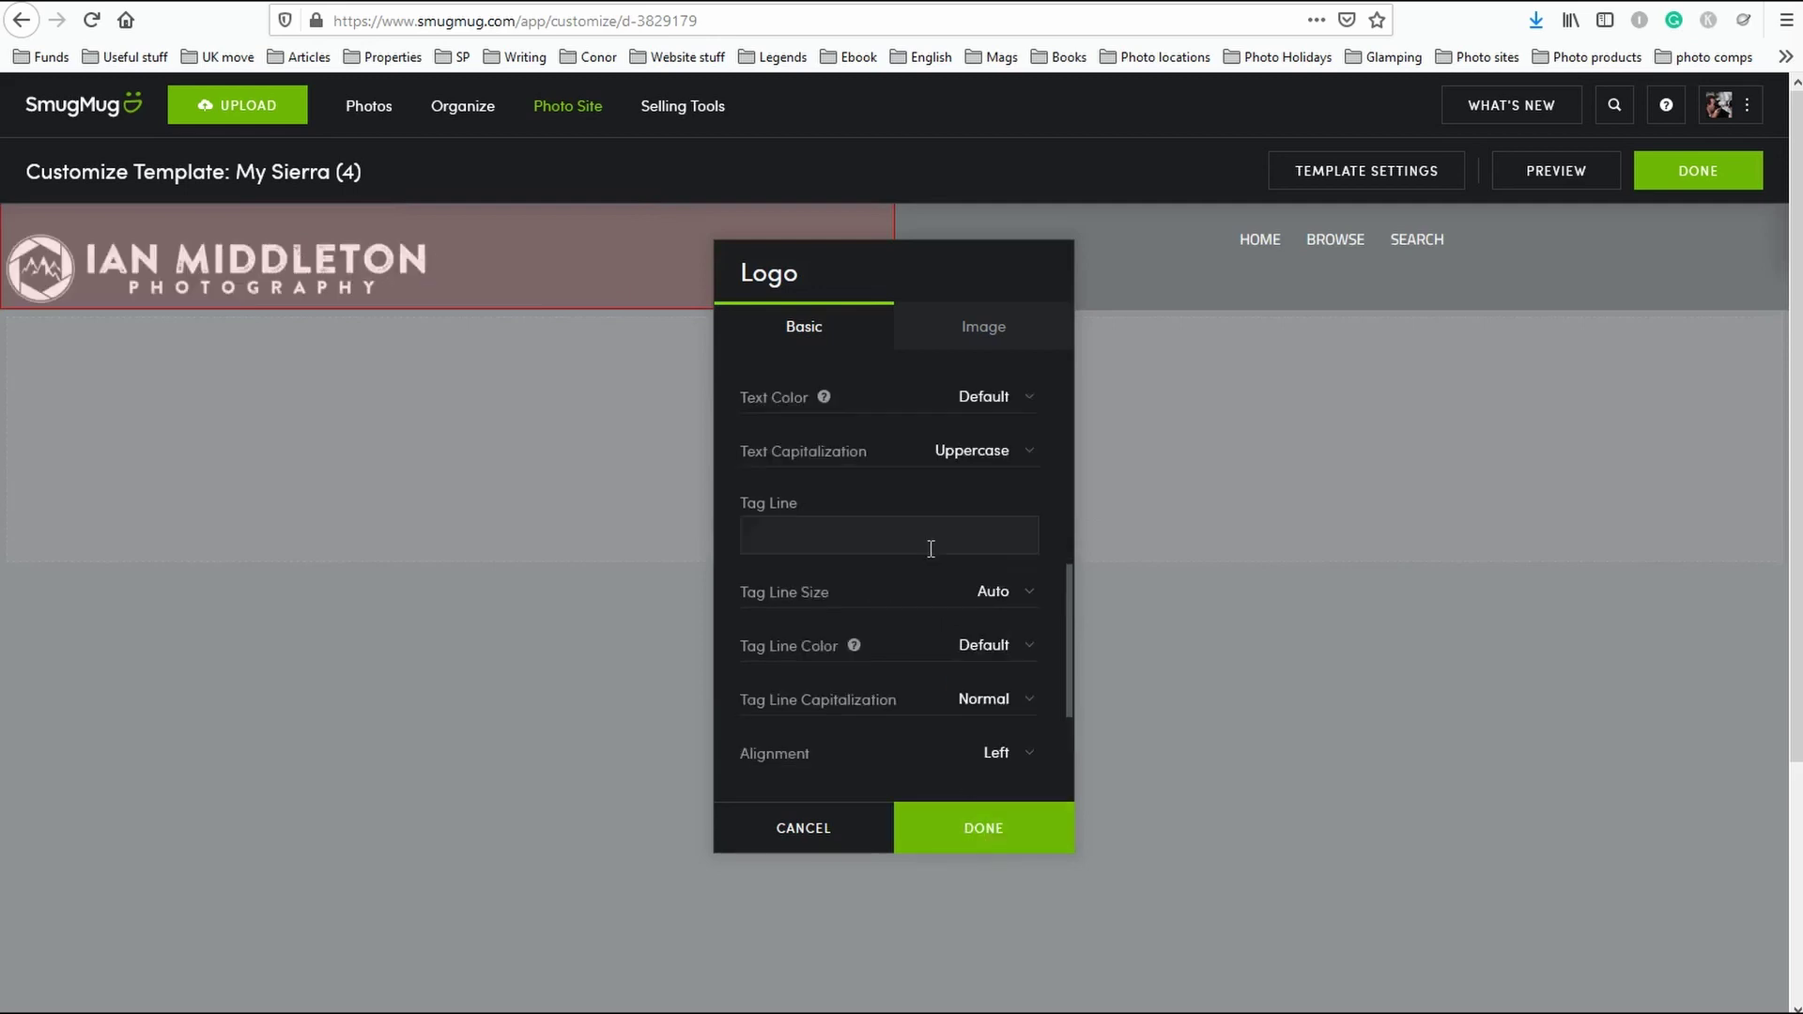
{"action": "scroll", "coordinate": [973, 756], "scroll_direction": "down", "scroll_amount": 5}
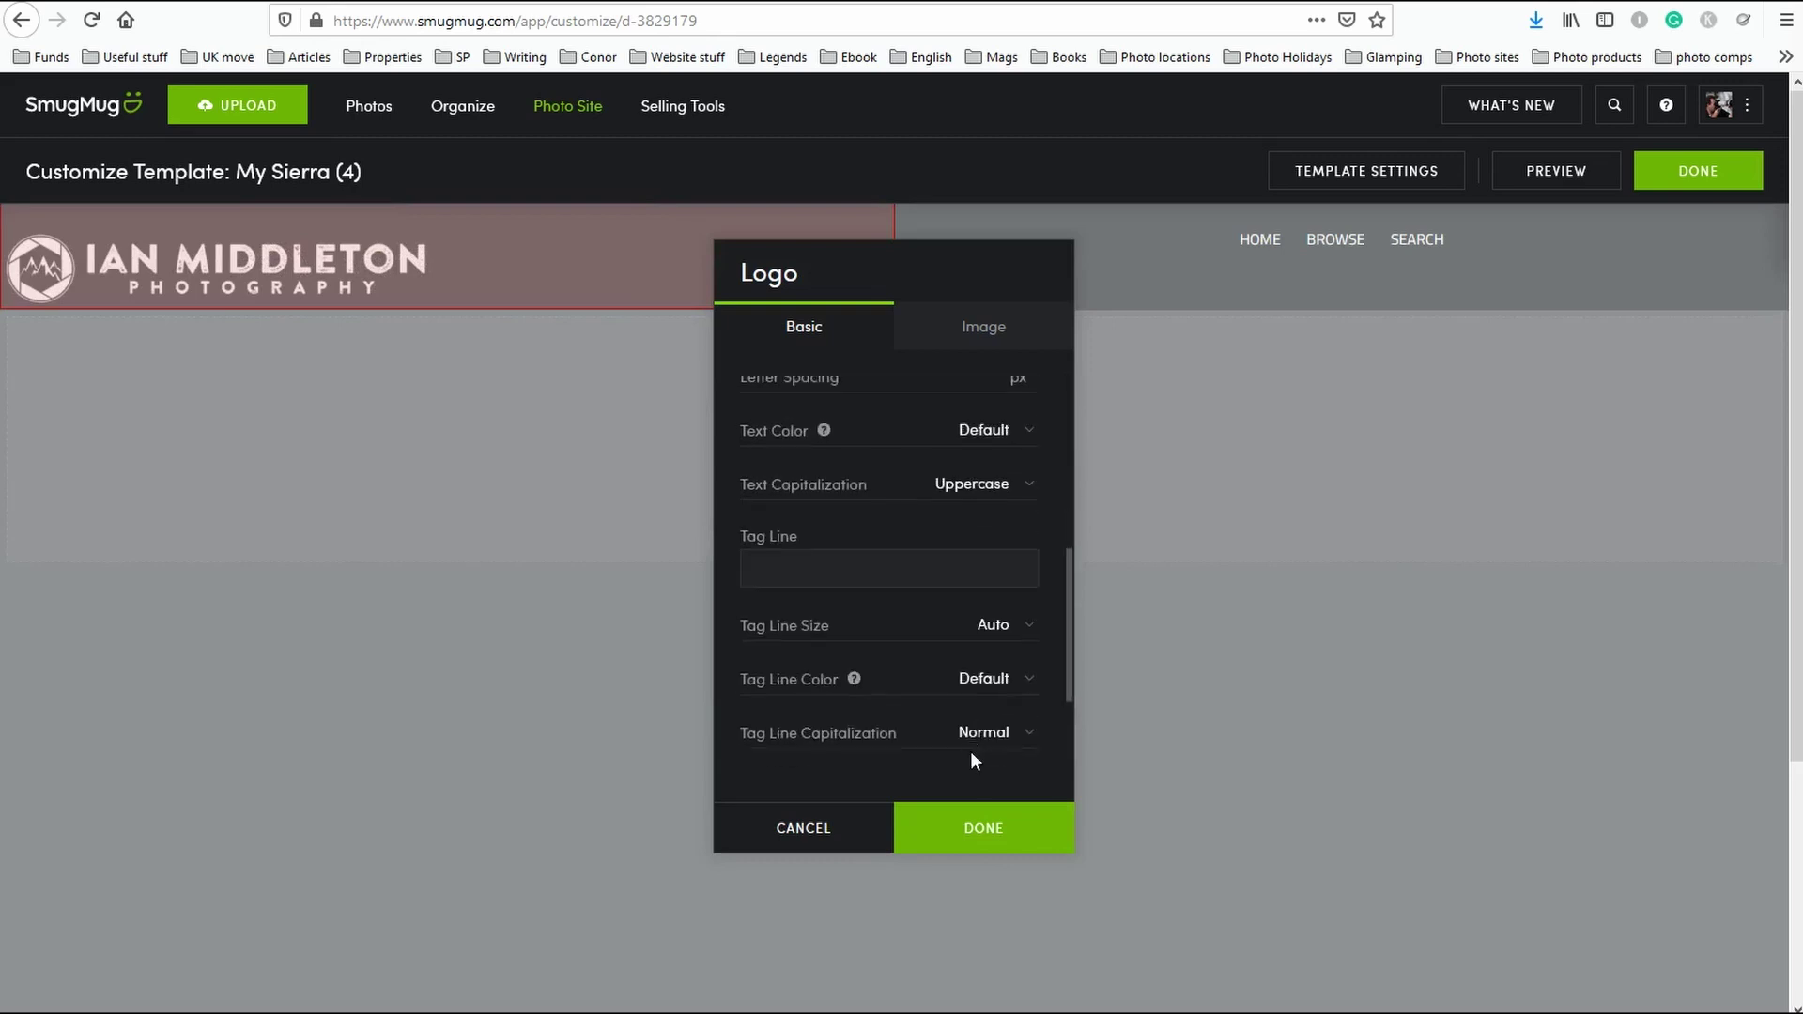
{"action": "left_click", "coordinate": [994, 823]}
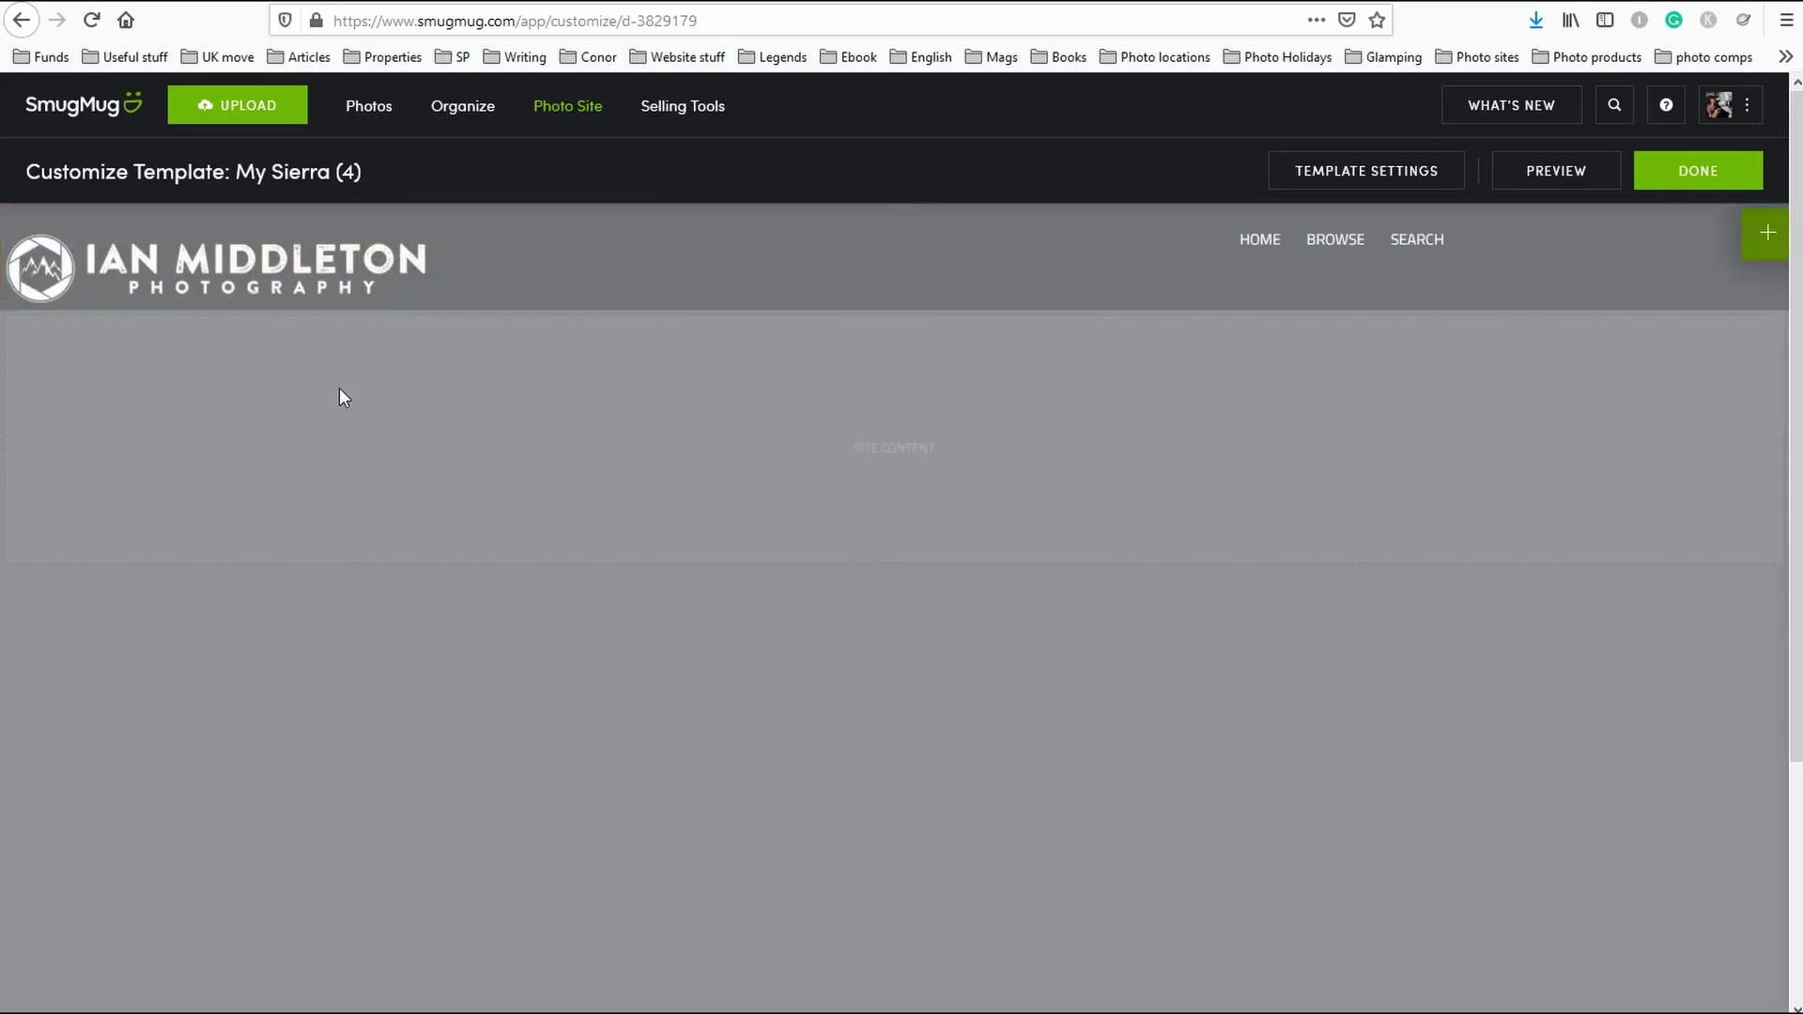
Set the logo block's left margin to 24 px and its top margin to 10 px.
{"action": "left_click", "coordinate": [58, 226]}
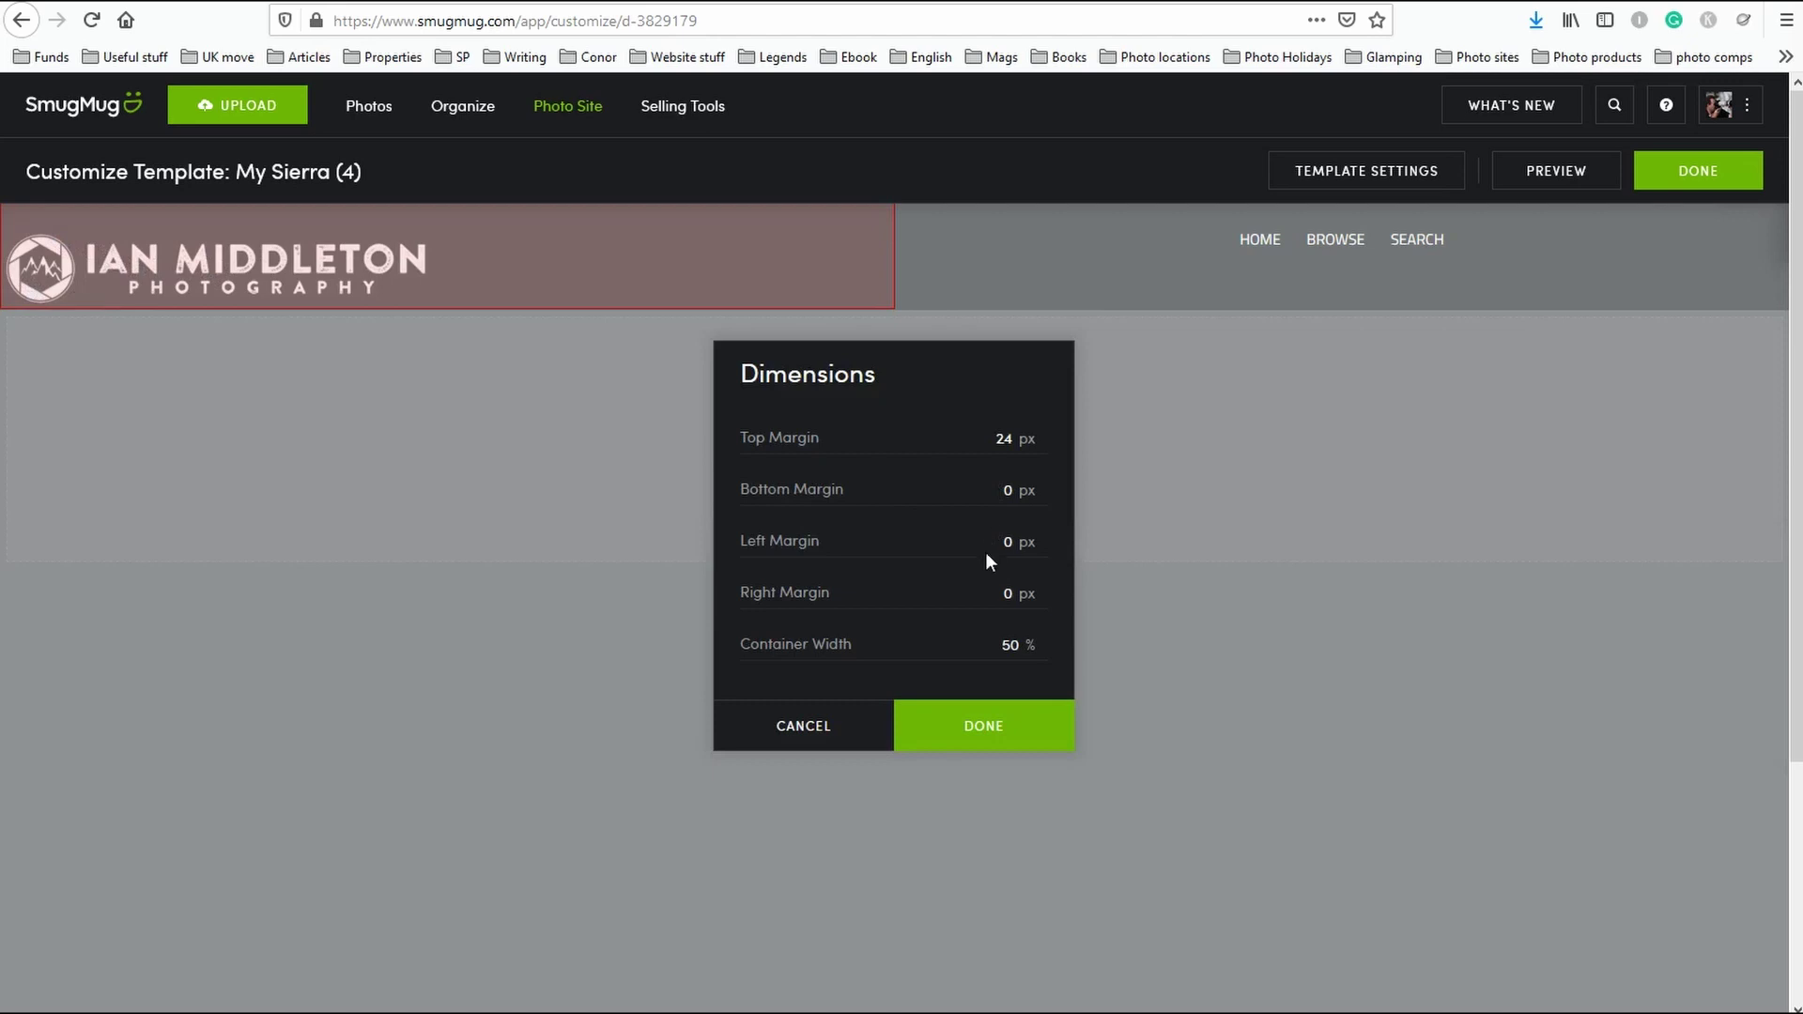
{"action": "left_click", "coordinate": [1008, 542]}
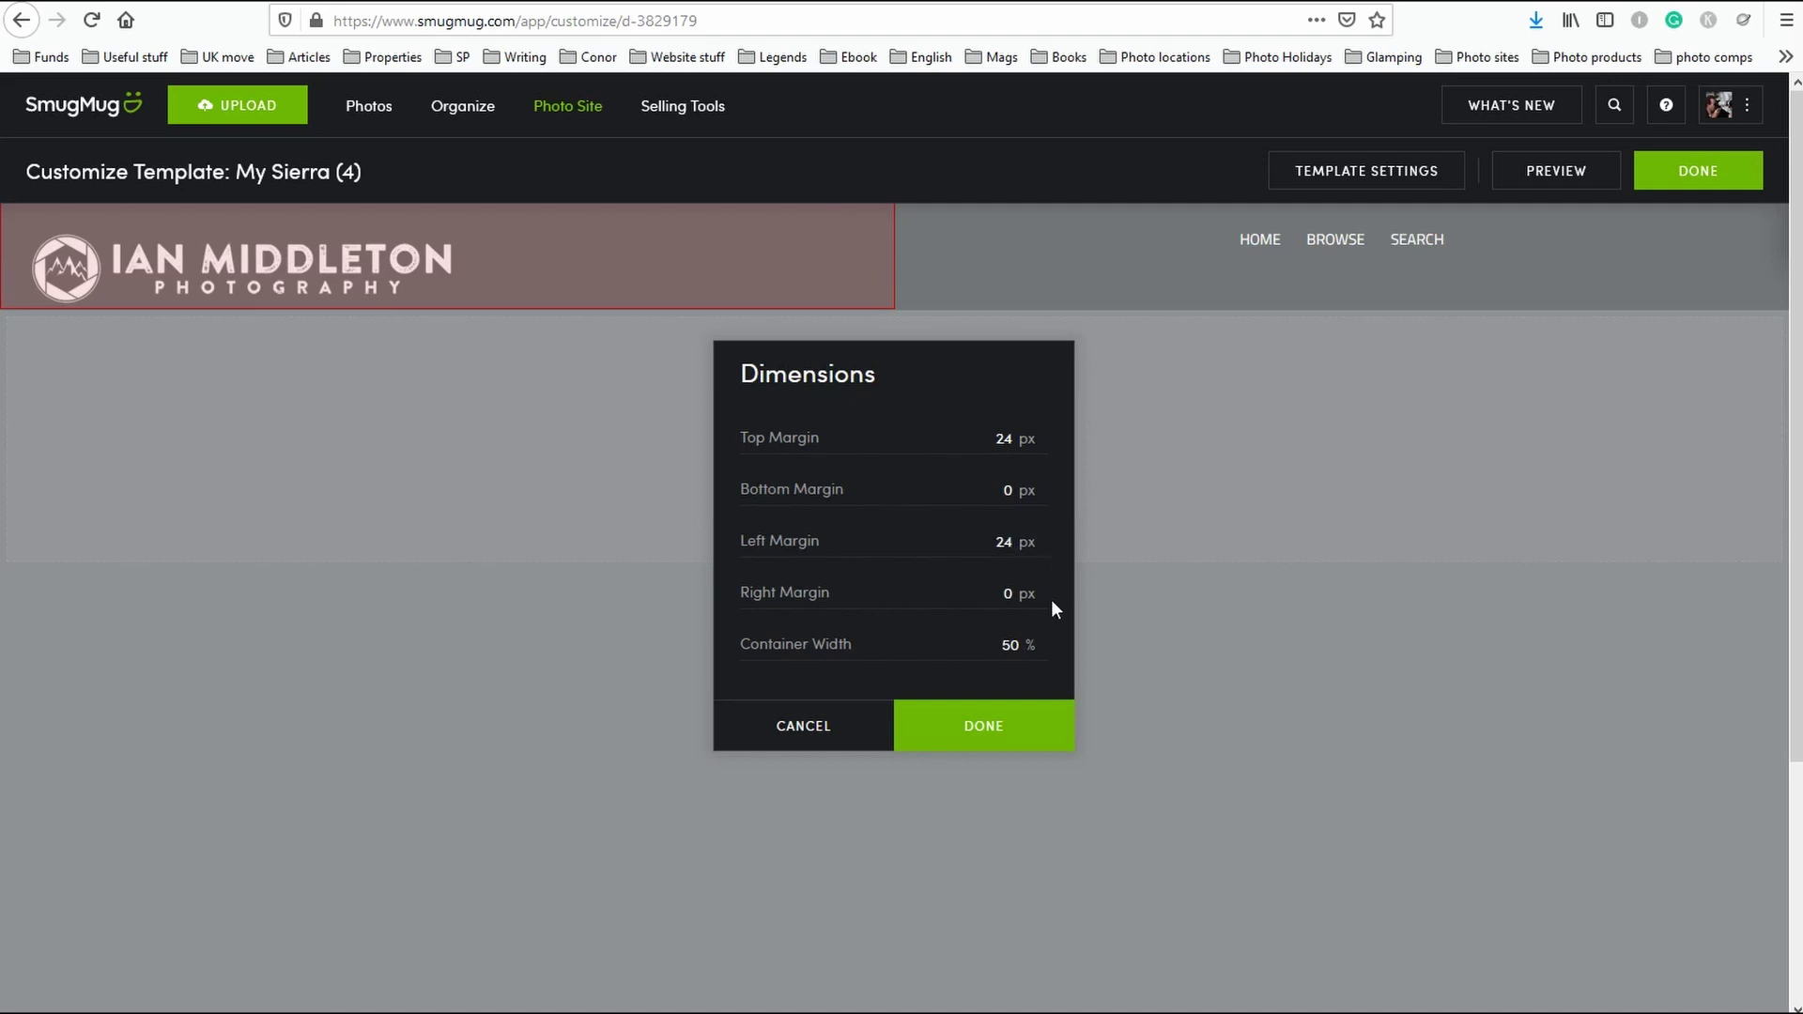
{"action": "left_click", "coordinate": [996, 439]}
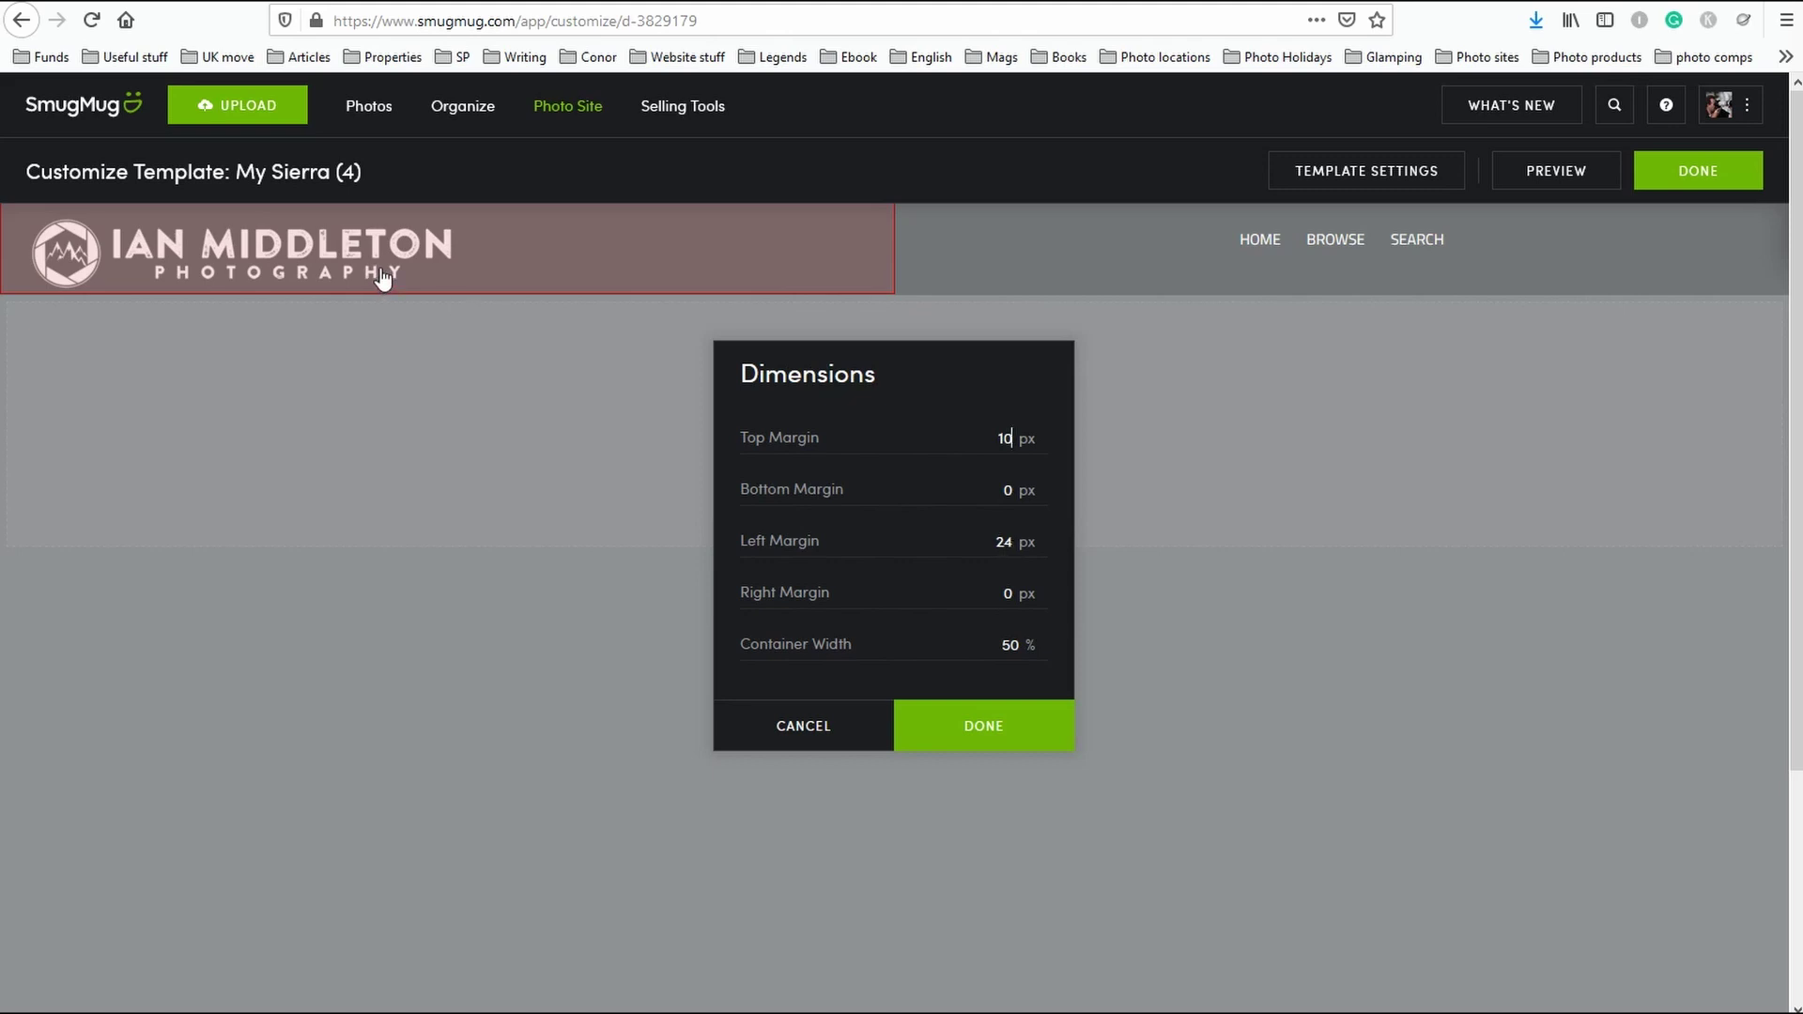
{"action": "left_click", "coordinate": [962, 728]}
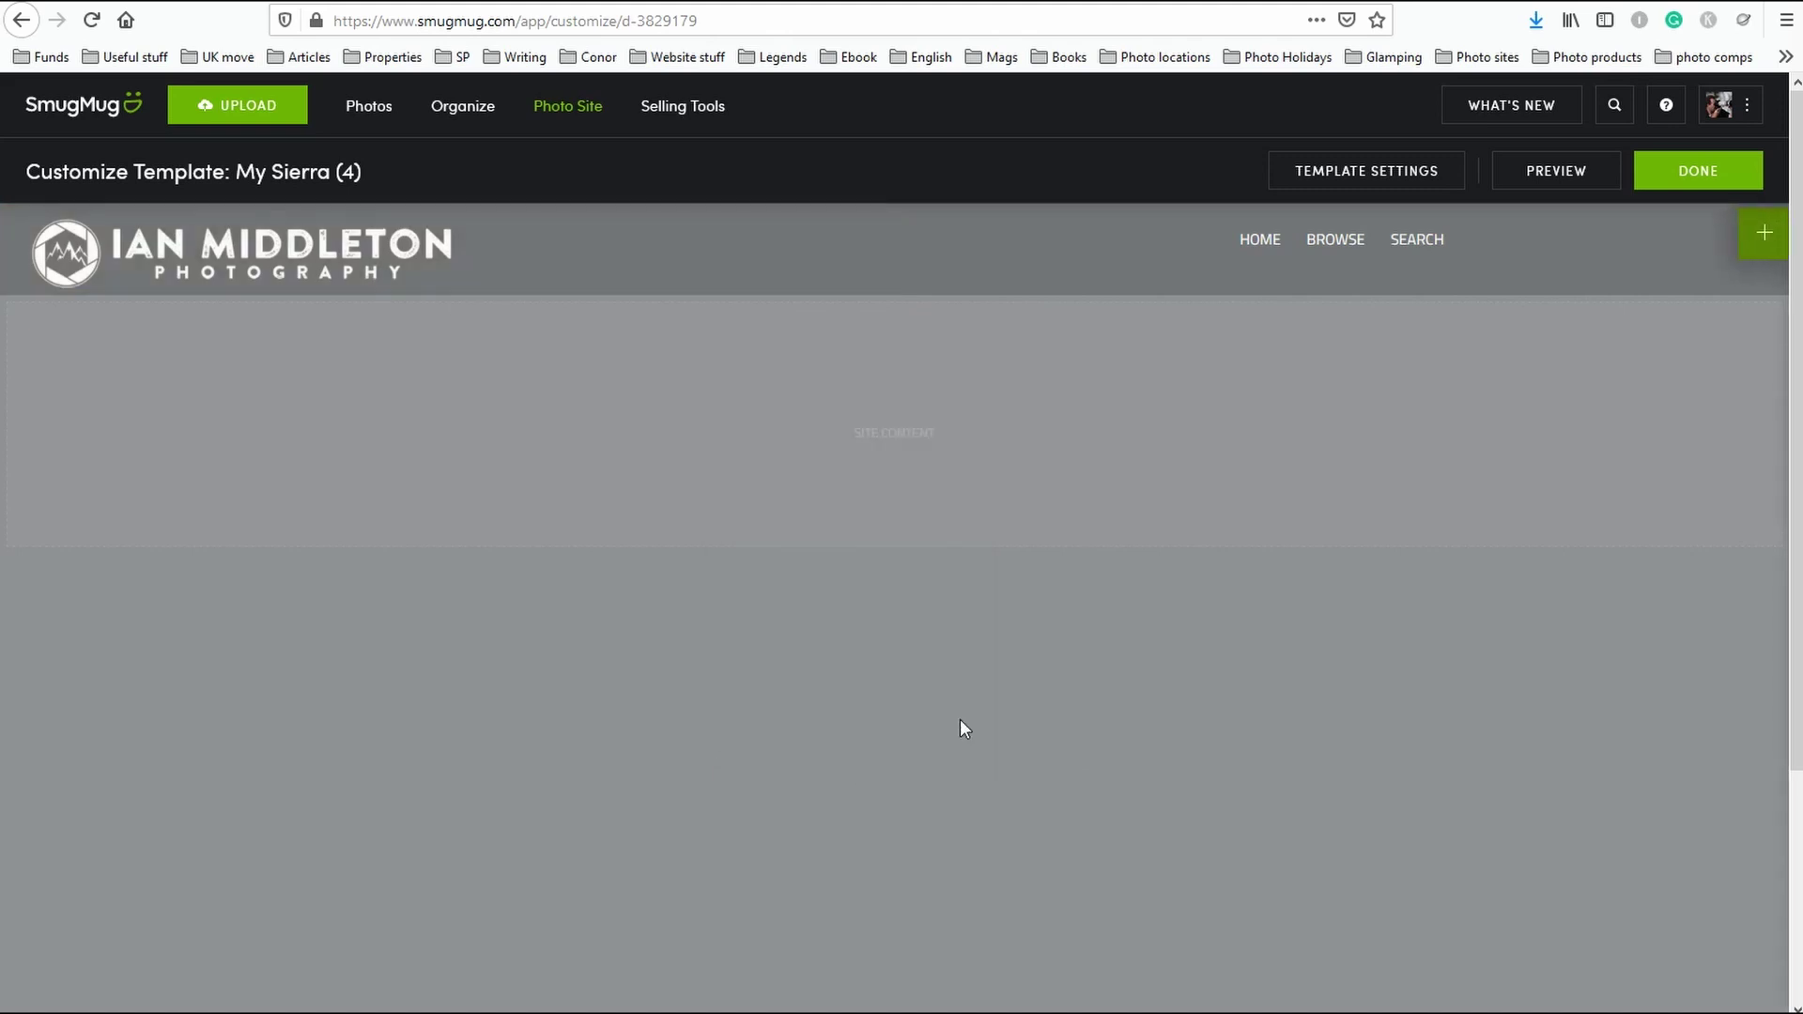
{"action": "mouse_move", "coordinate": [1243, 250]}
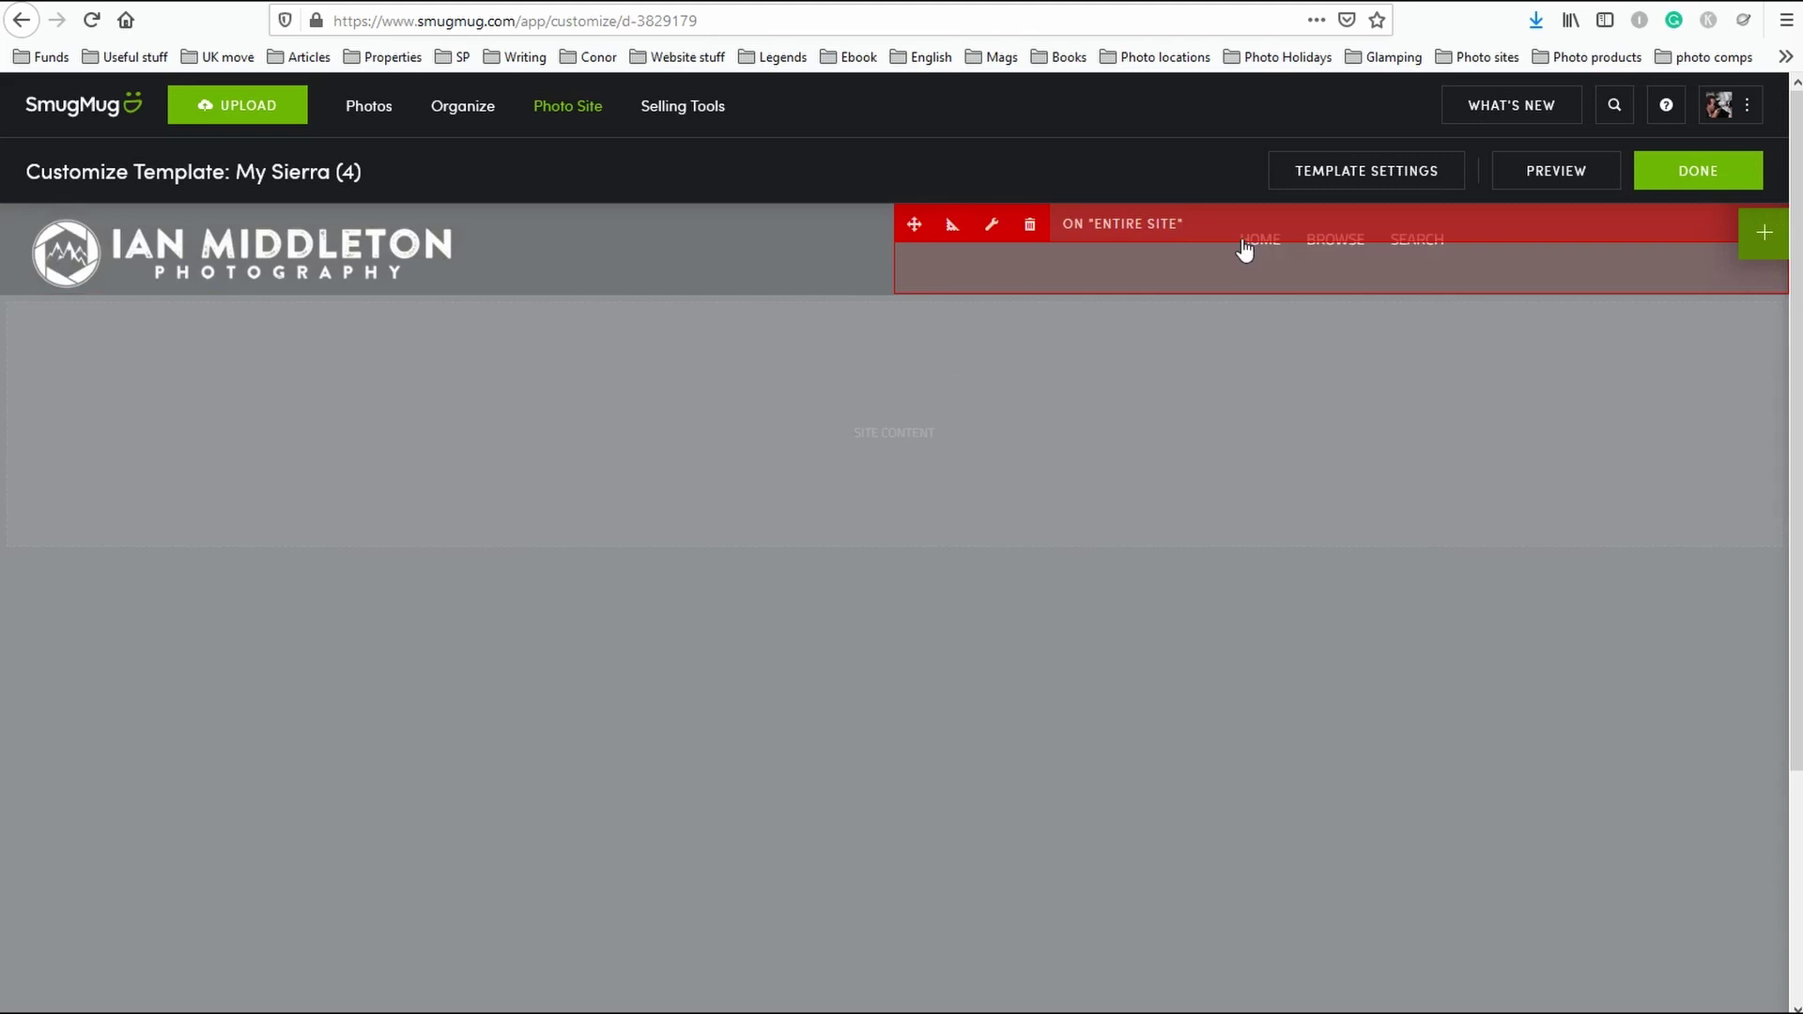
{"action": "left_click", "coordinate": [1172, 232]}
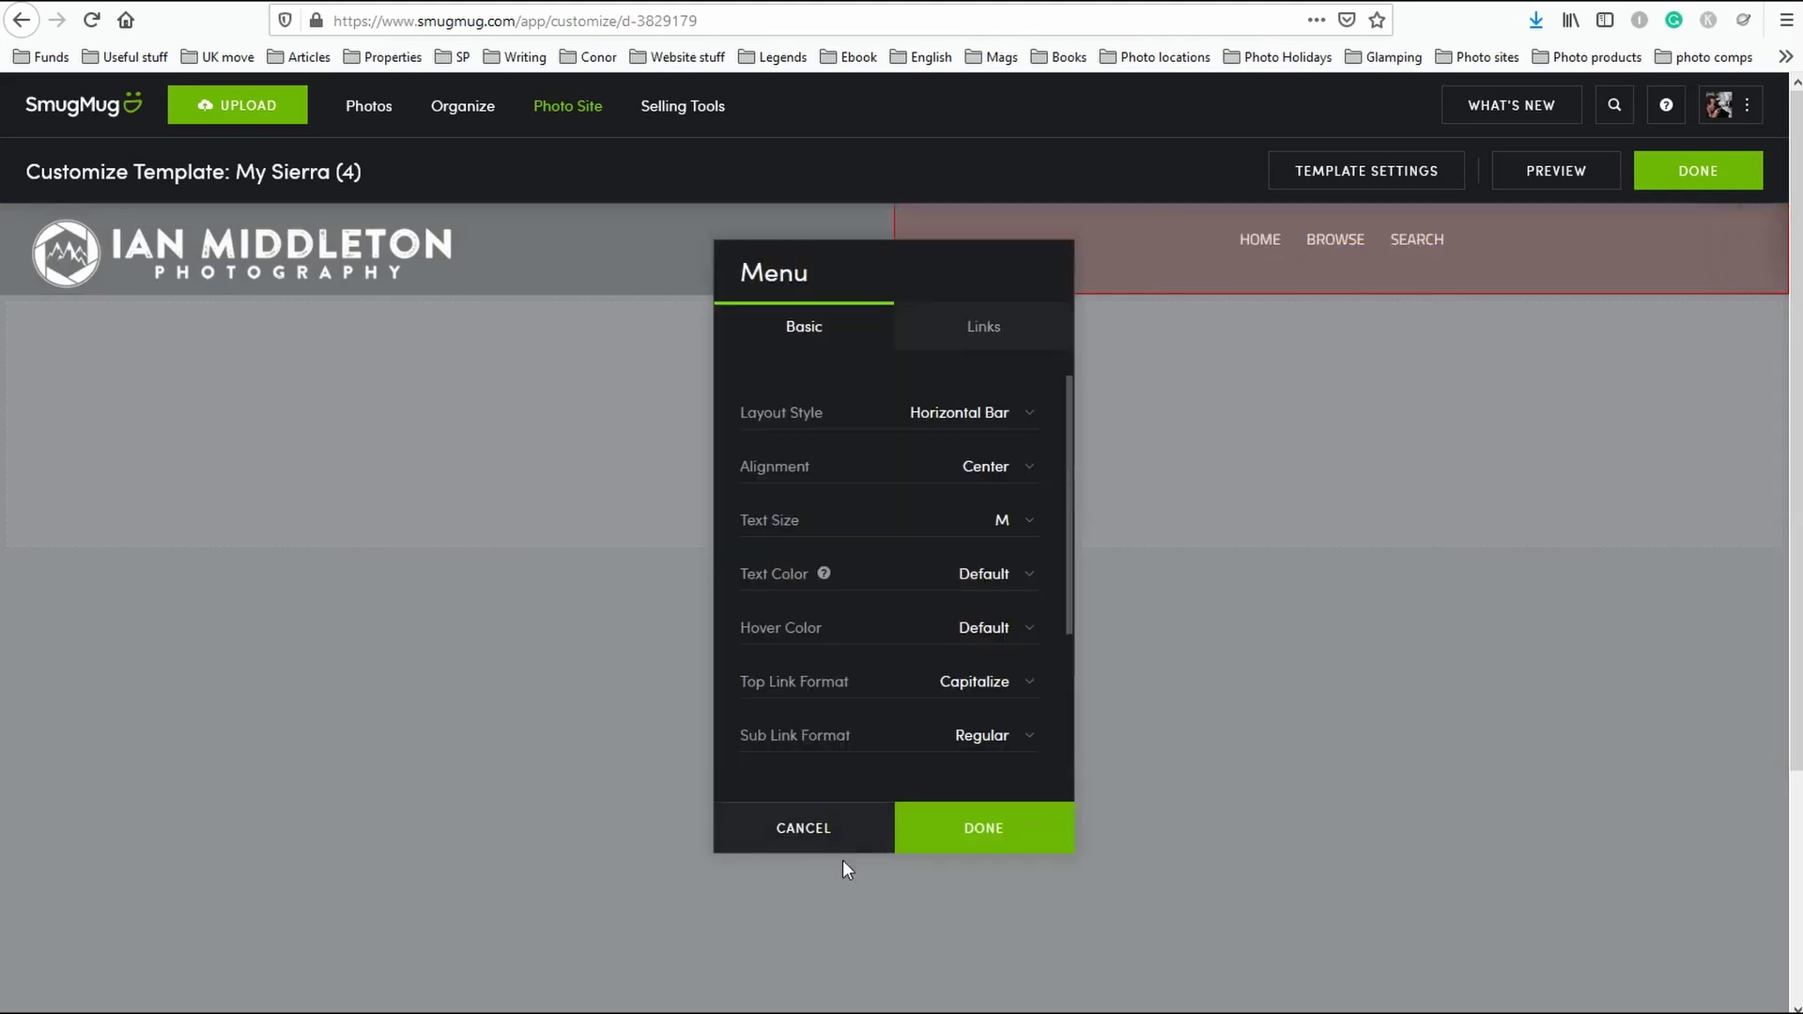
{"action": "left_click", "coordinate": [806, 830]}
Set the menu block's alignment to Right and apply the menu settings.
{"action": "mouse_move", "coordinate": [1099, 250]}
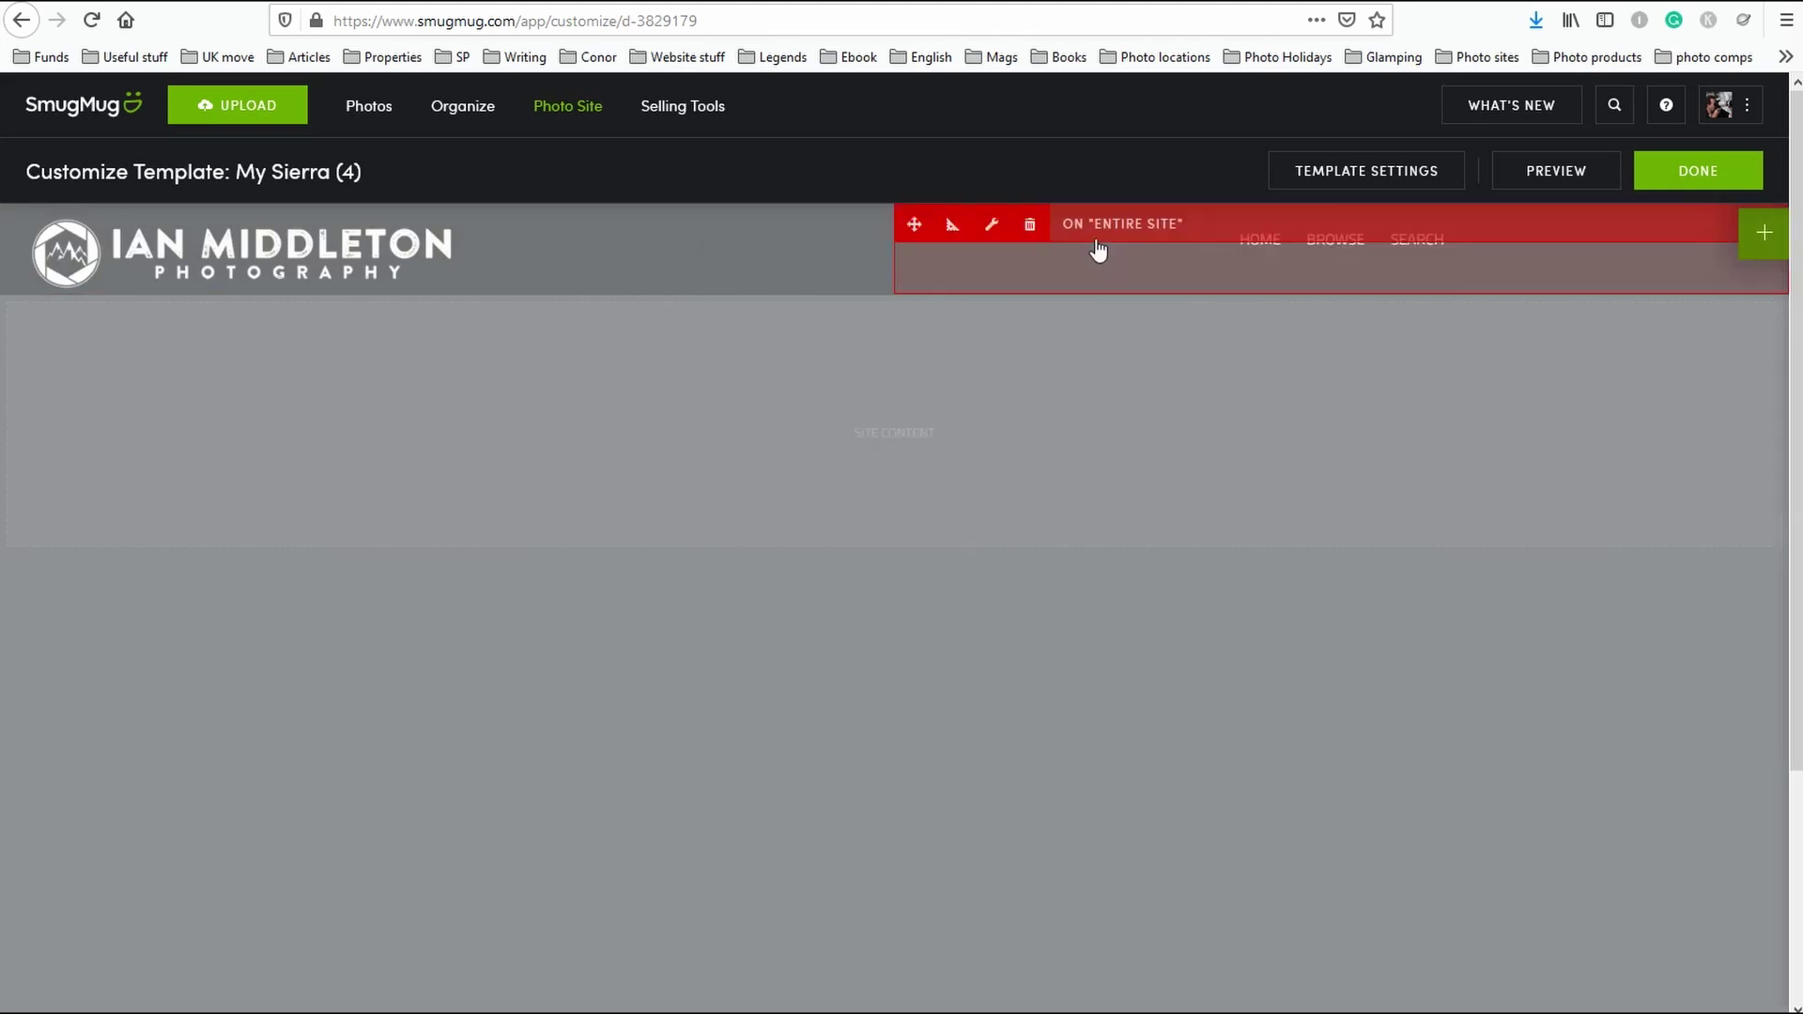
{"action": "left_click", "coordinate": [993, 228]}
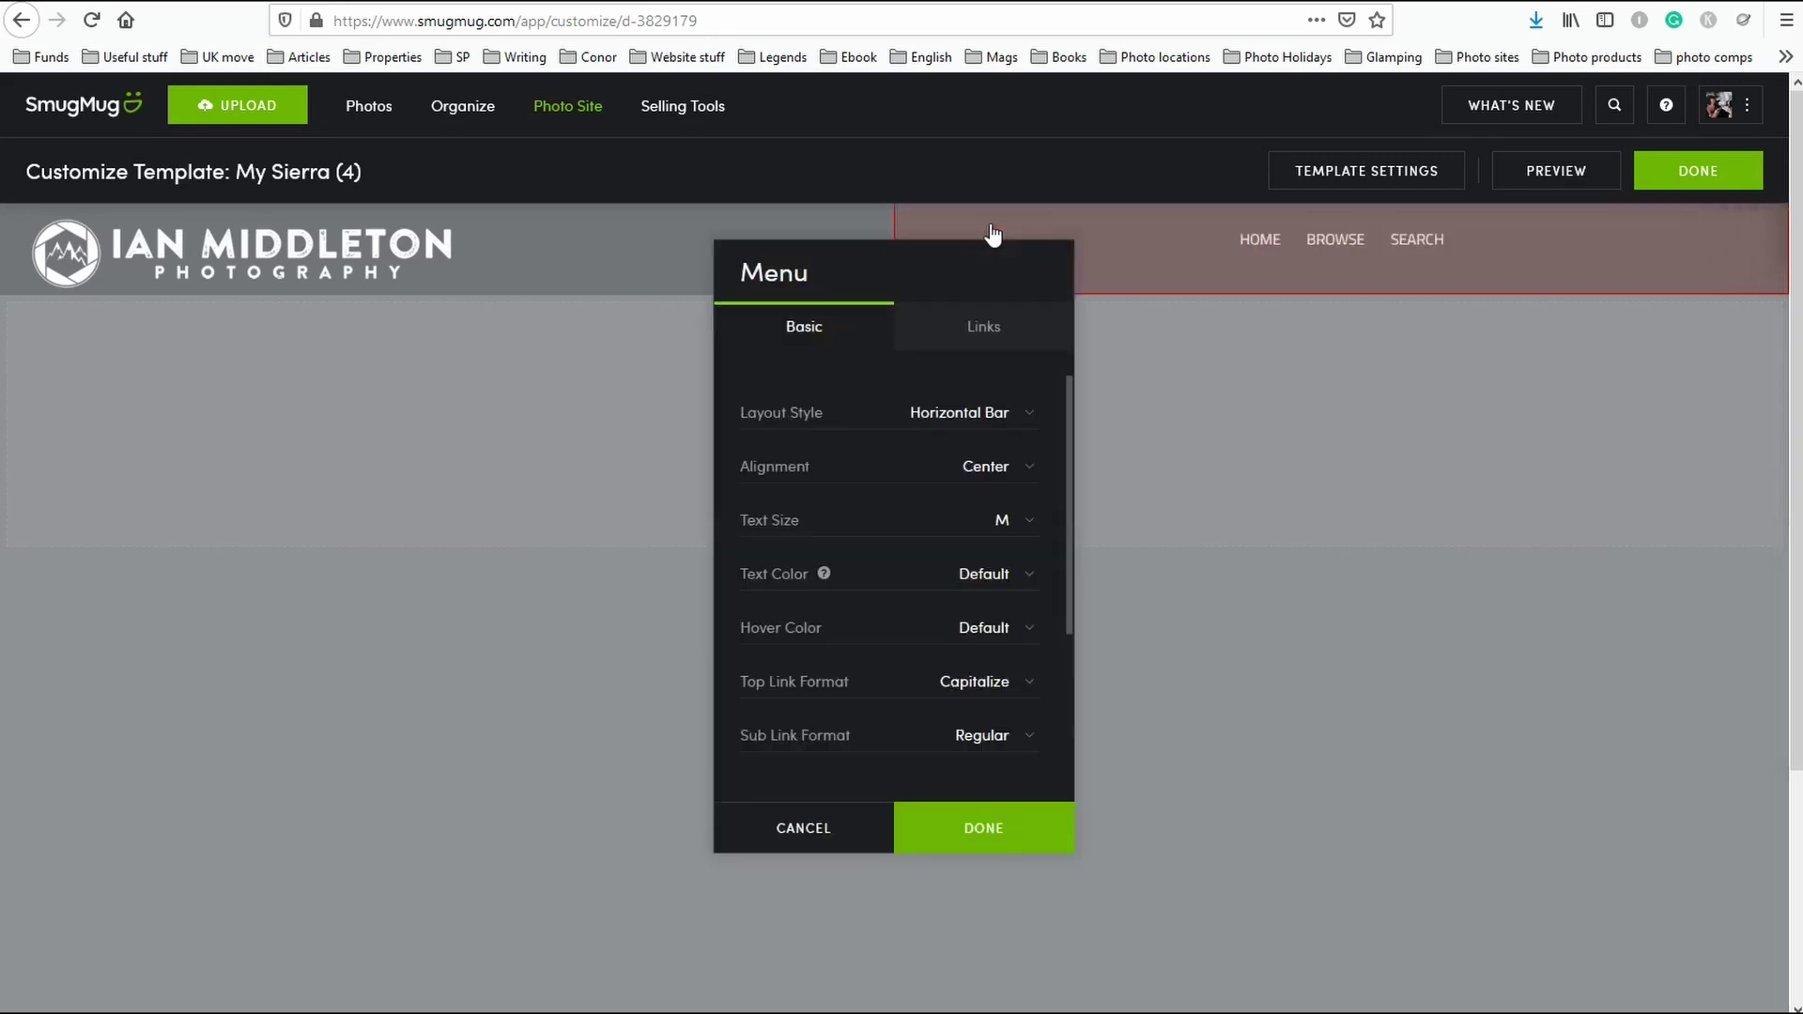
{"action": "left_click", "coordinate": [1014, 480]}
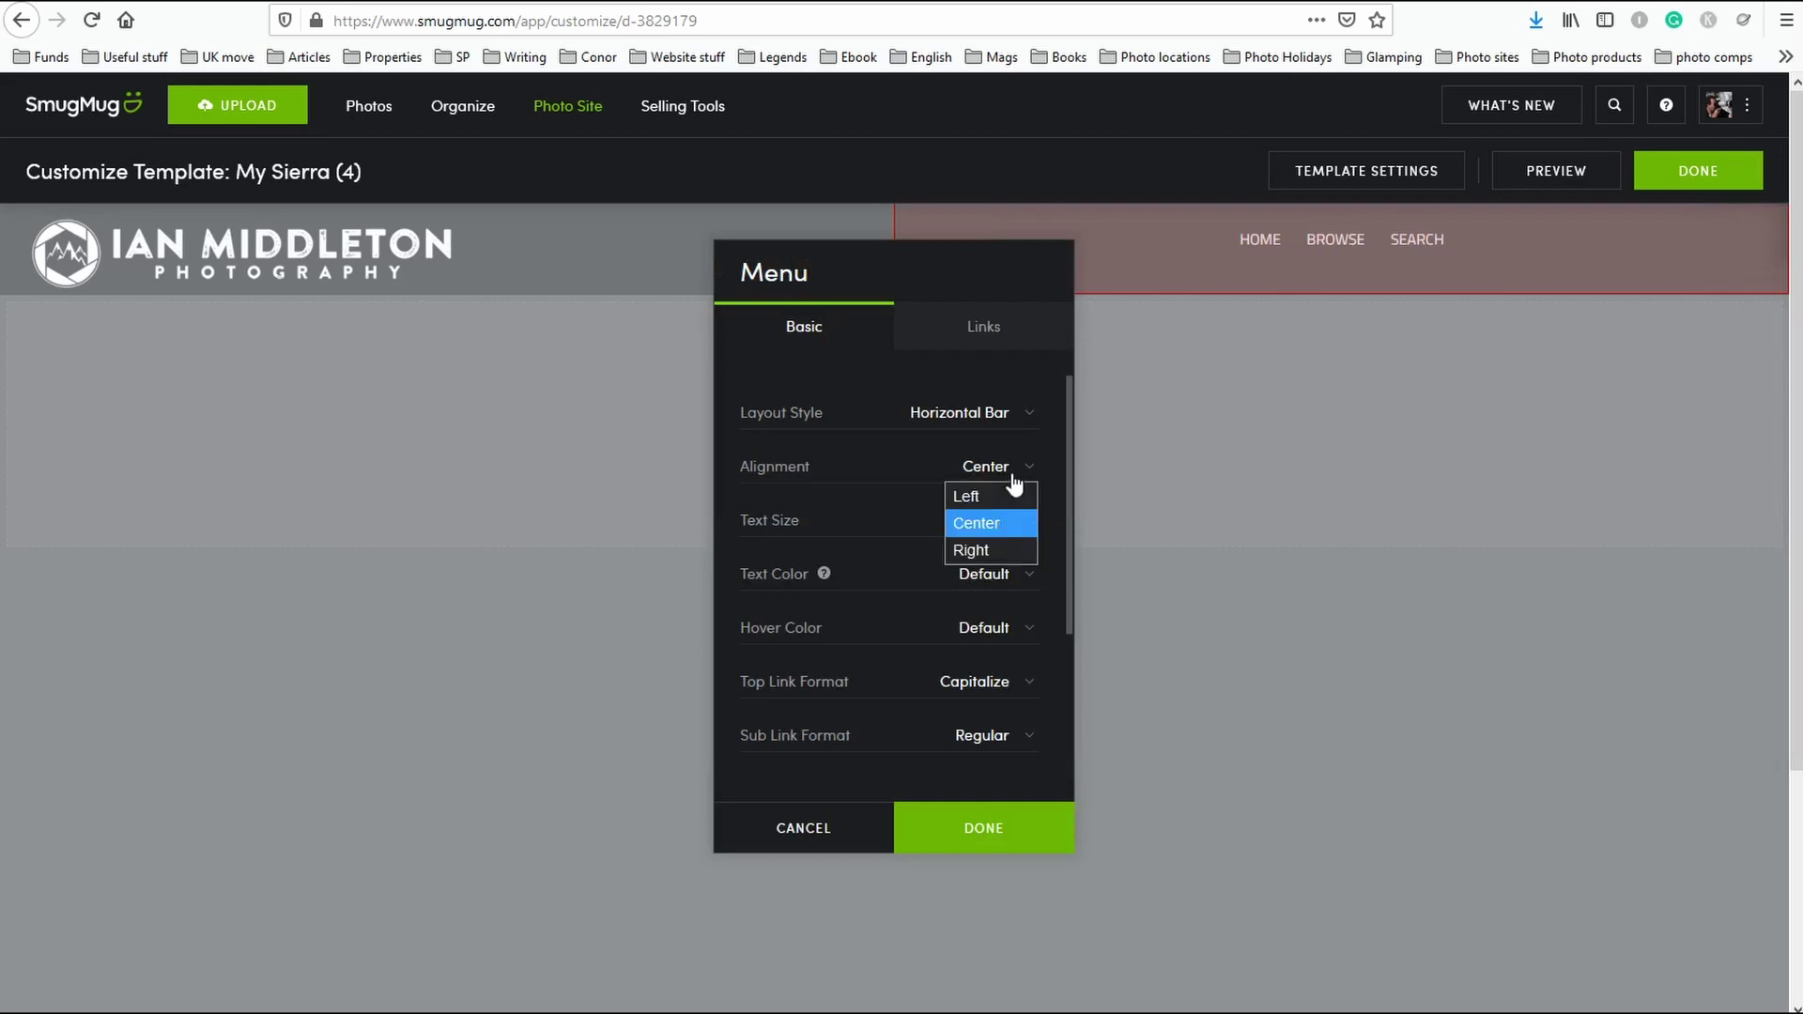
{"action": "left_click", "coordinate": [1003, 554]}
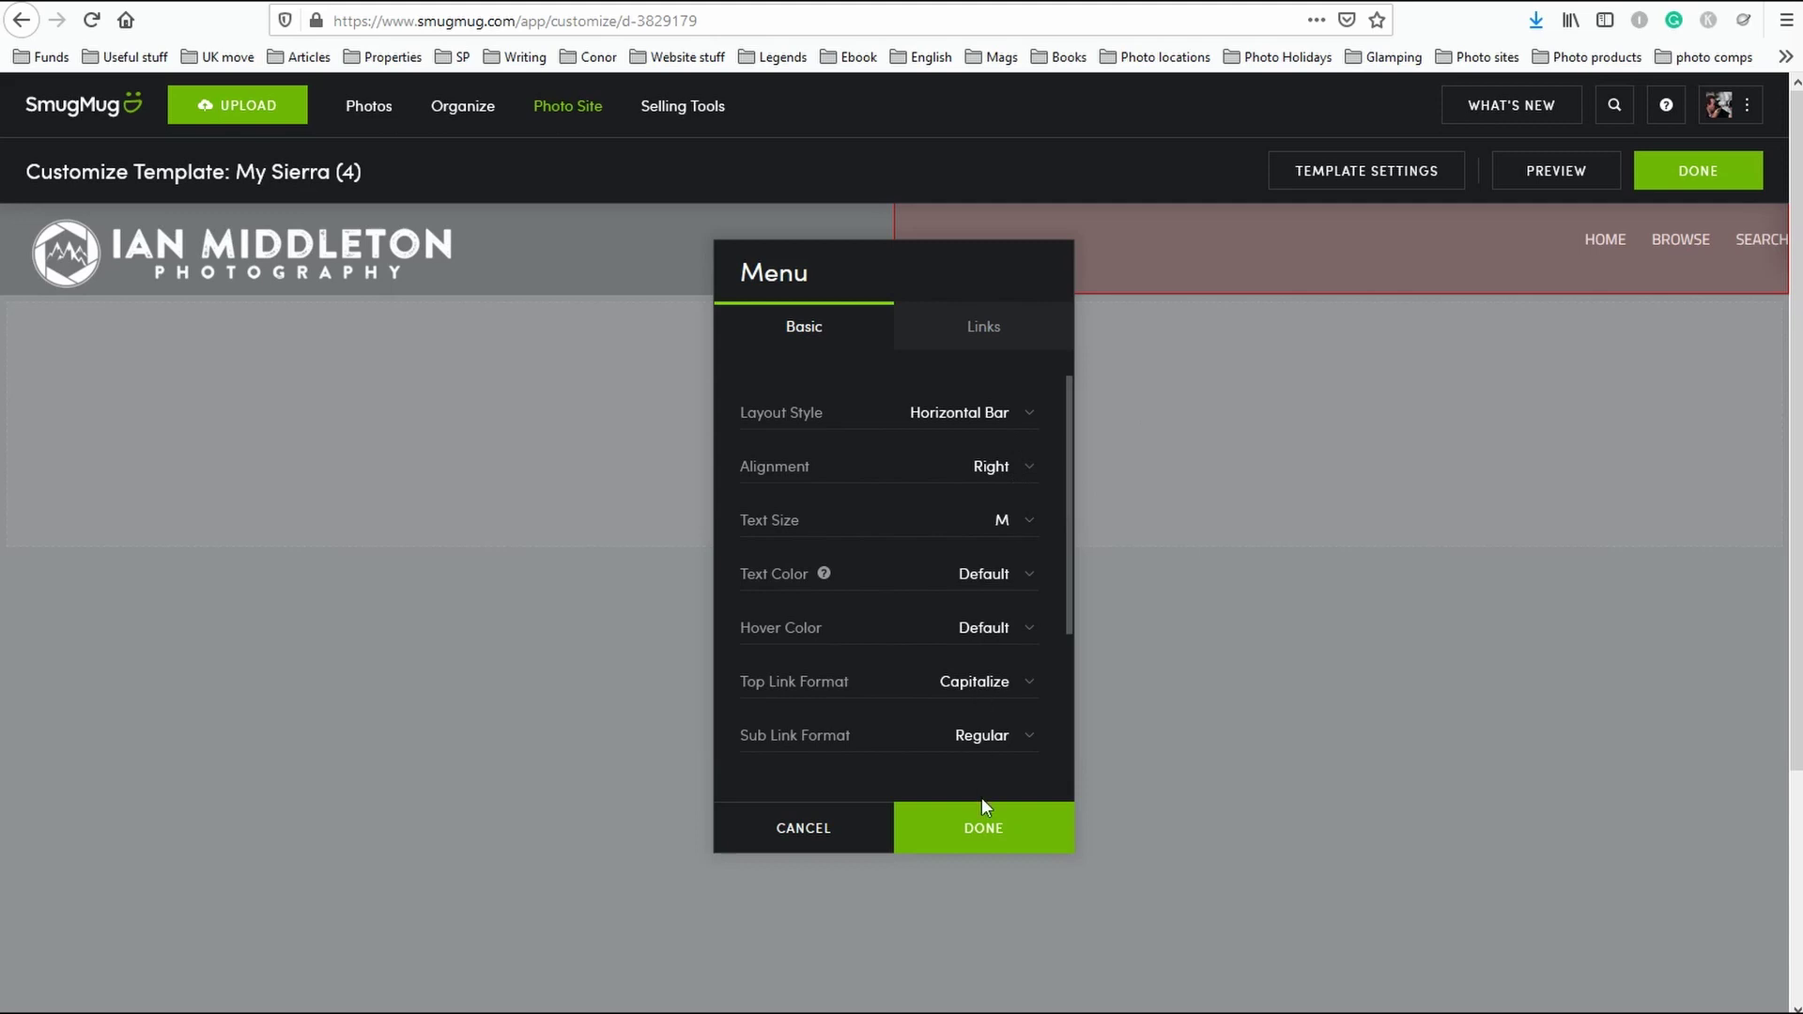
{"action": "left_click", "coordinate": [985, 826]}
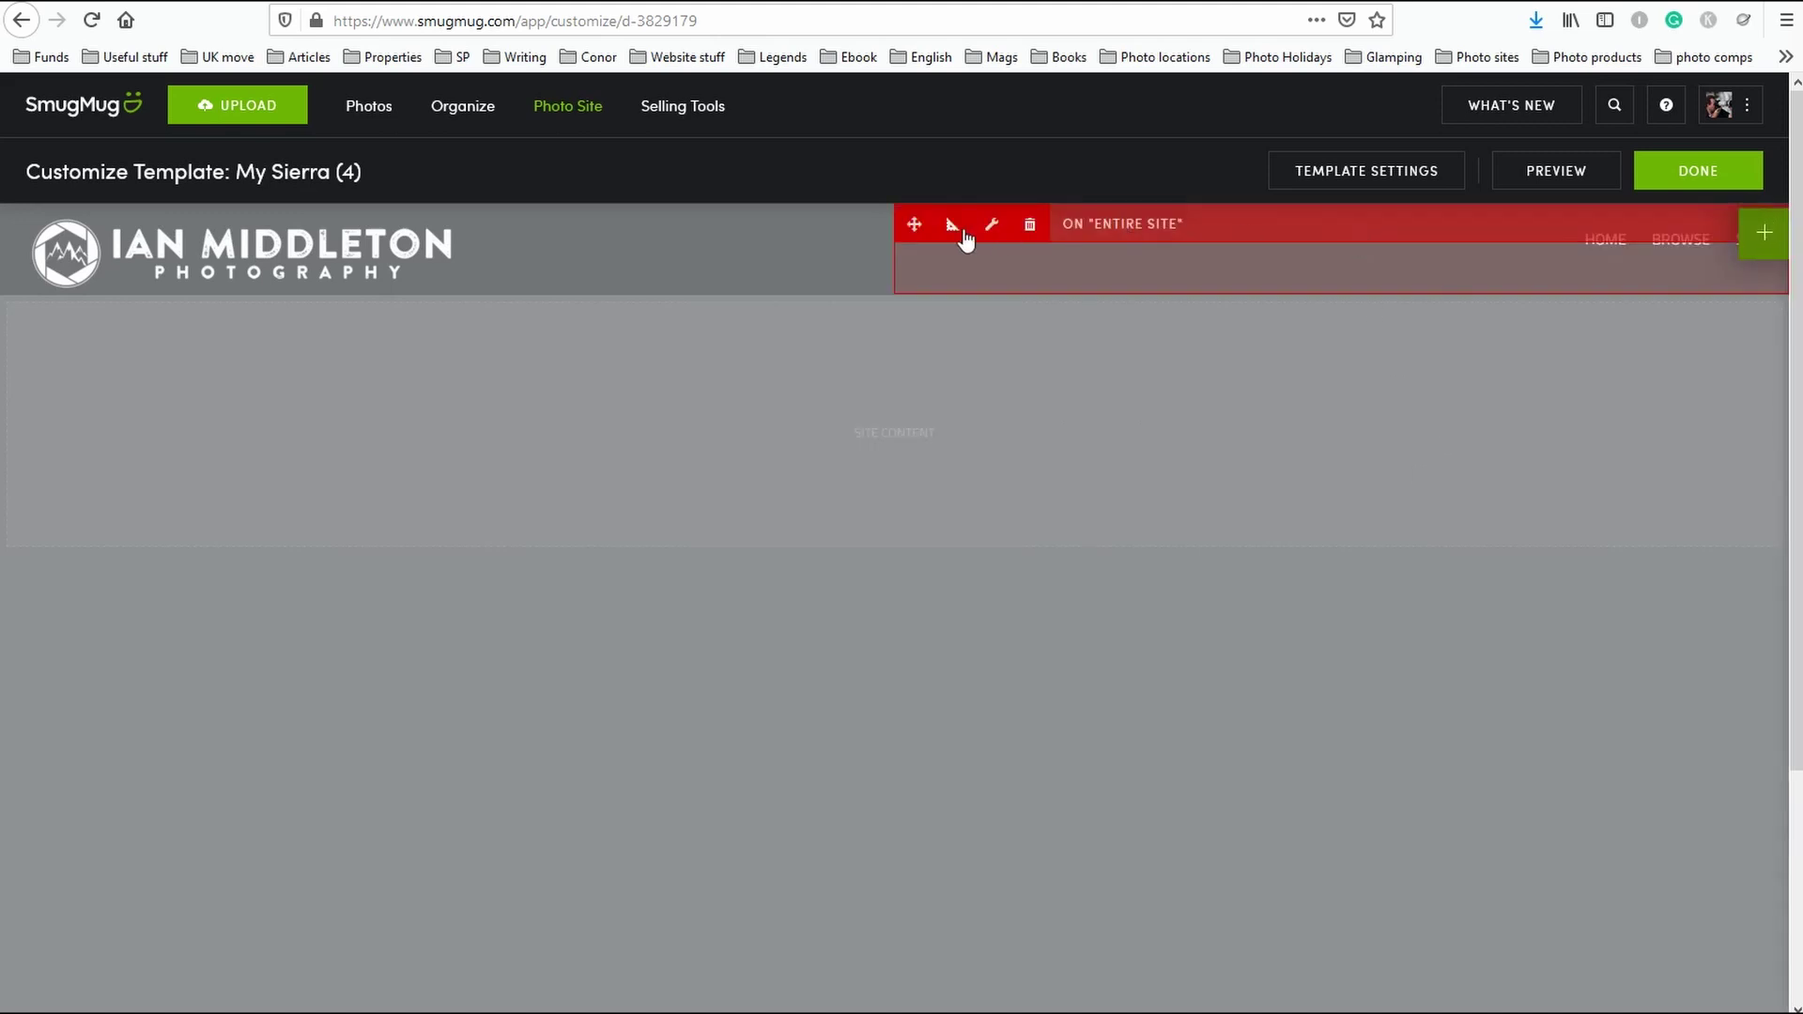
In the menu block's dimensions, set the right margin to 24 px and the top margin to 36 px.
{"action": "left_click", "coordinate": [954, 230]}
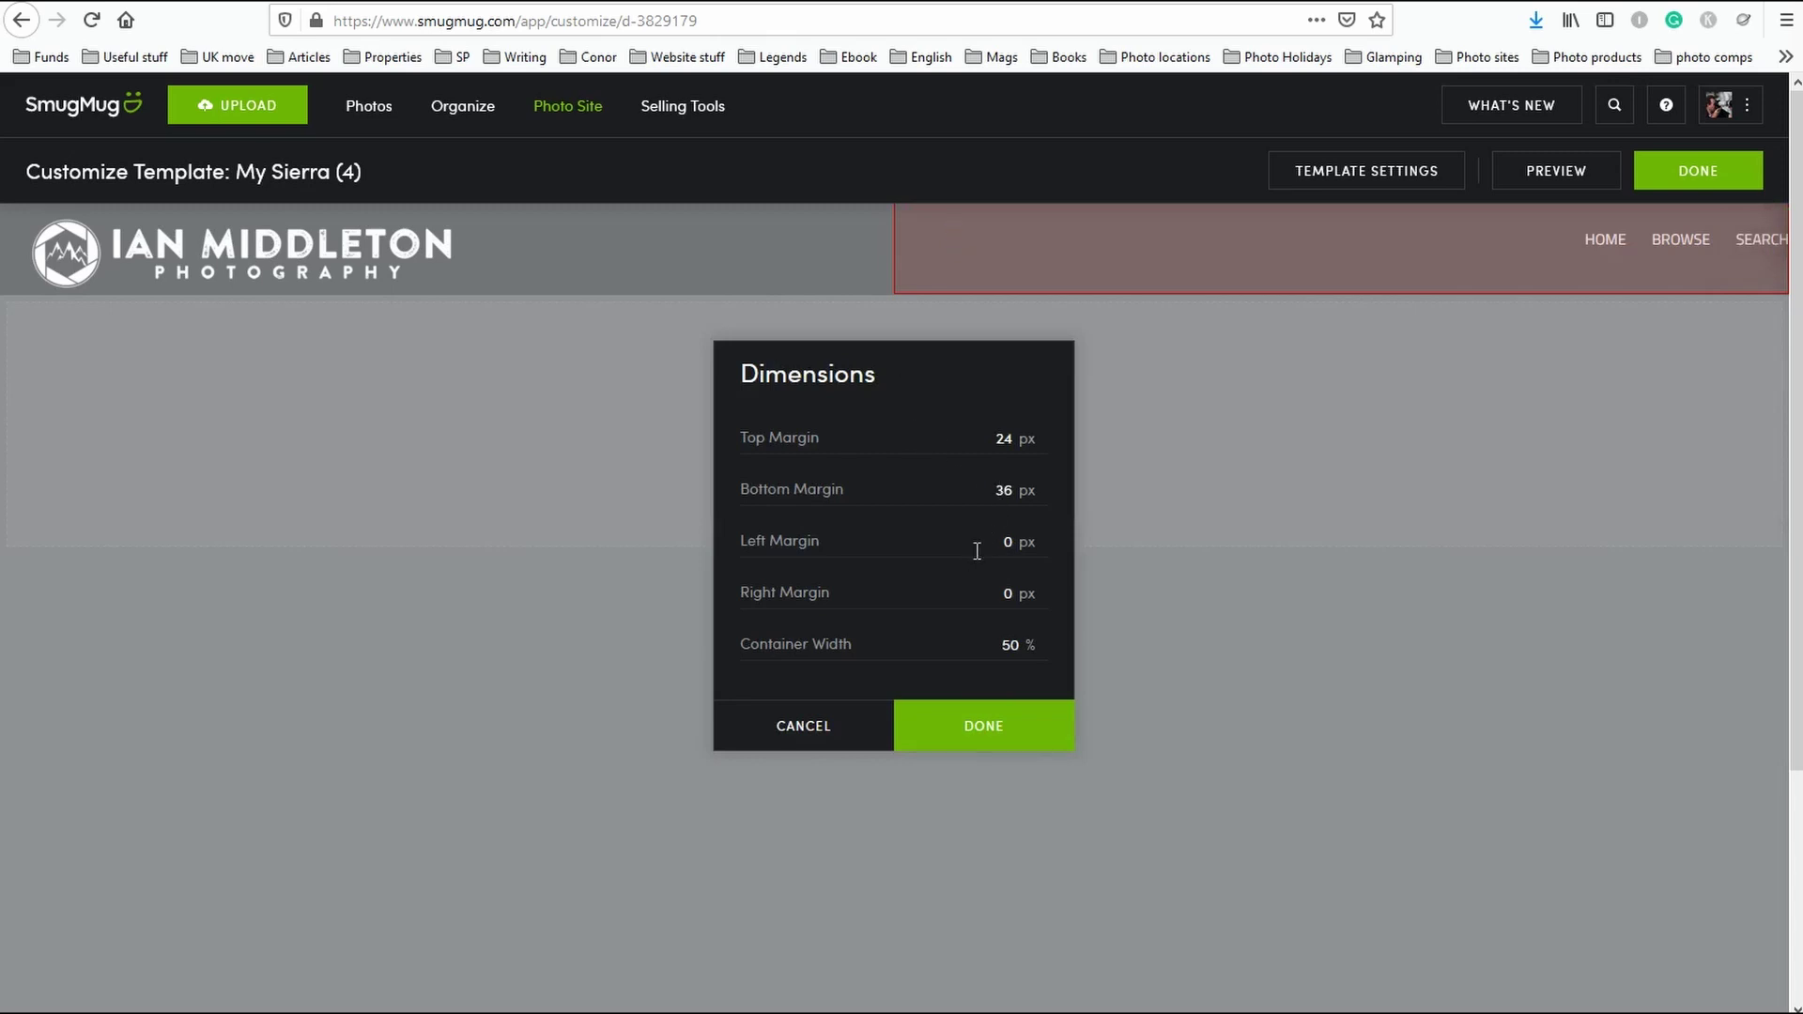
{"action": "left_click", "coordinate": [1009, 594]}
{"action": "type", "text": "24"}
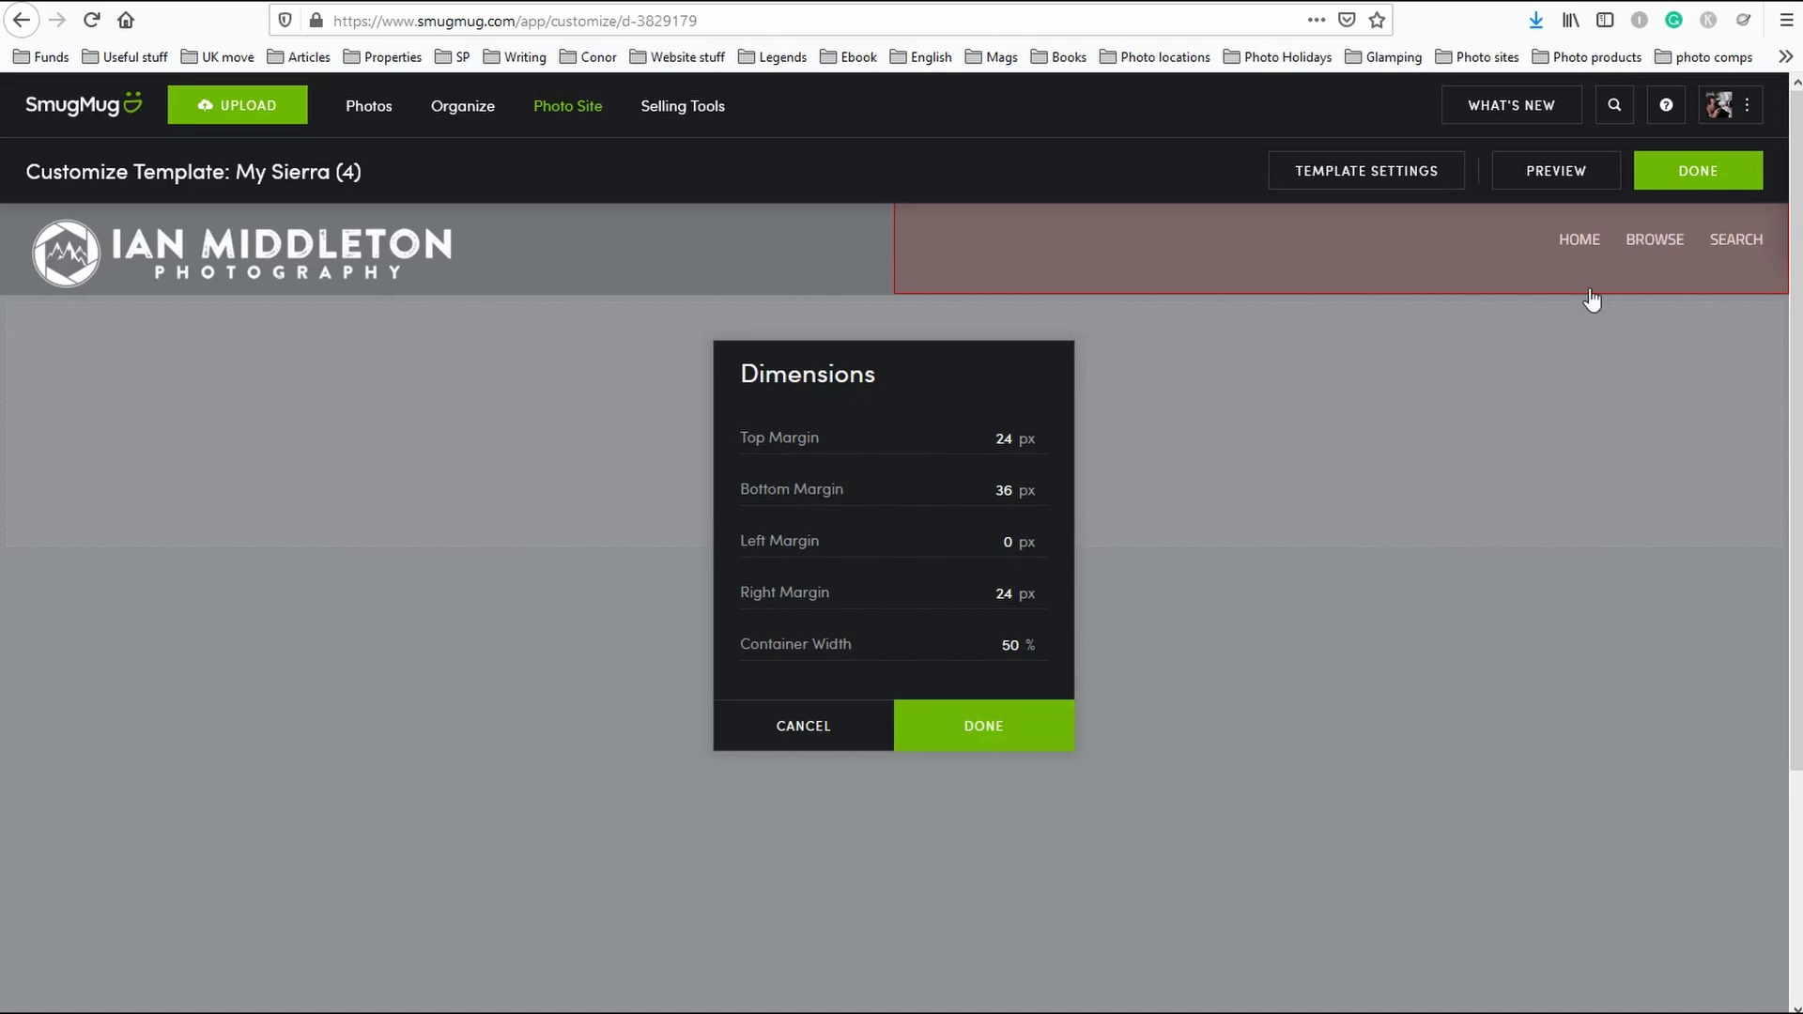
{"action": "double_click", "coordinate": [1001, 440]}
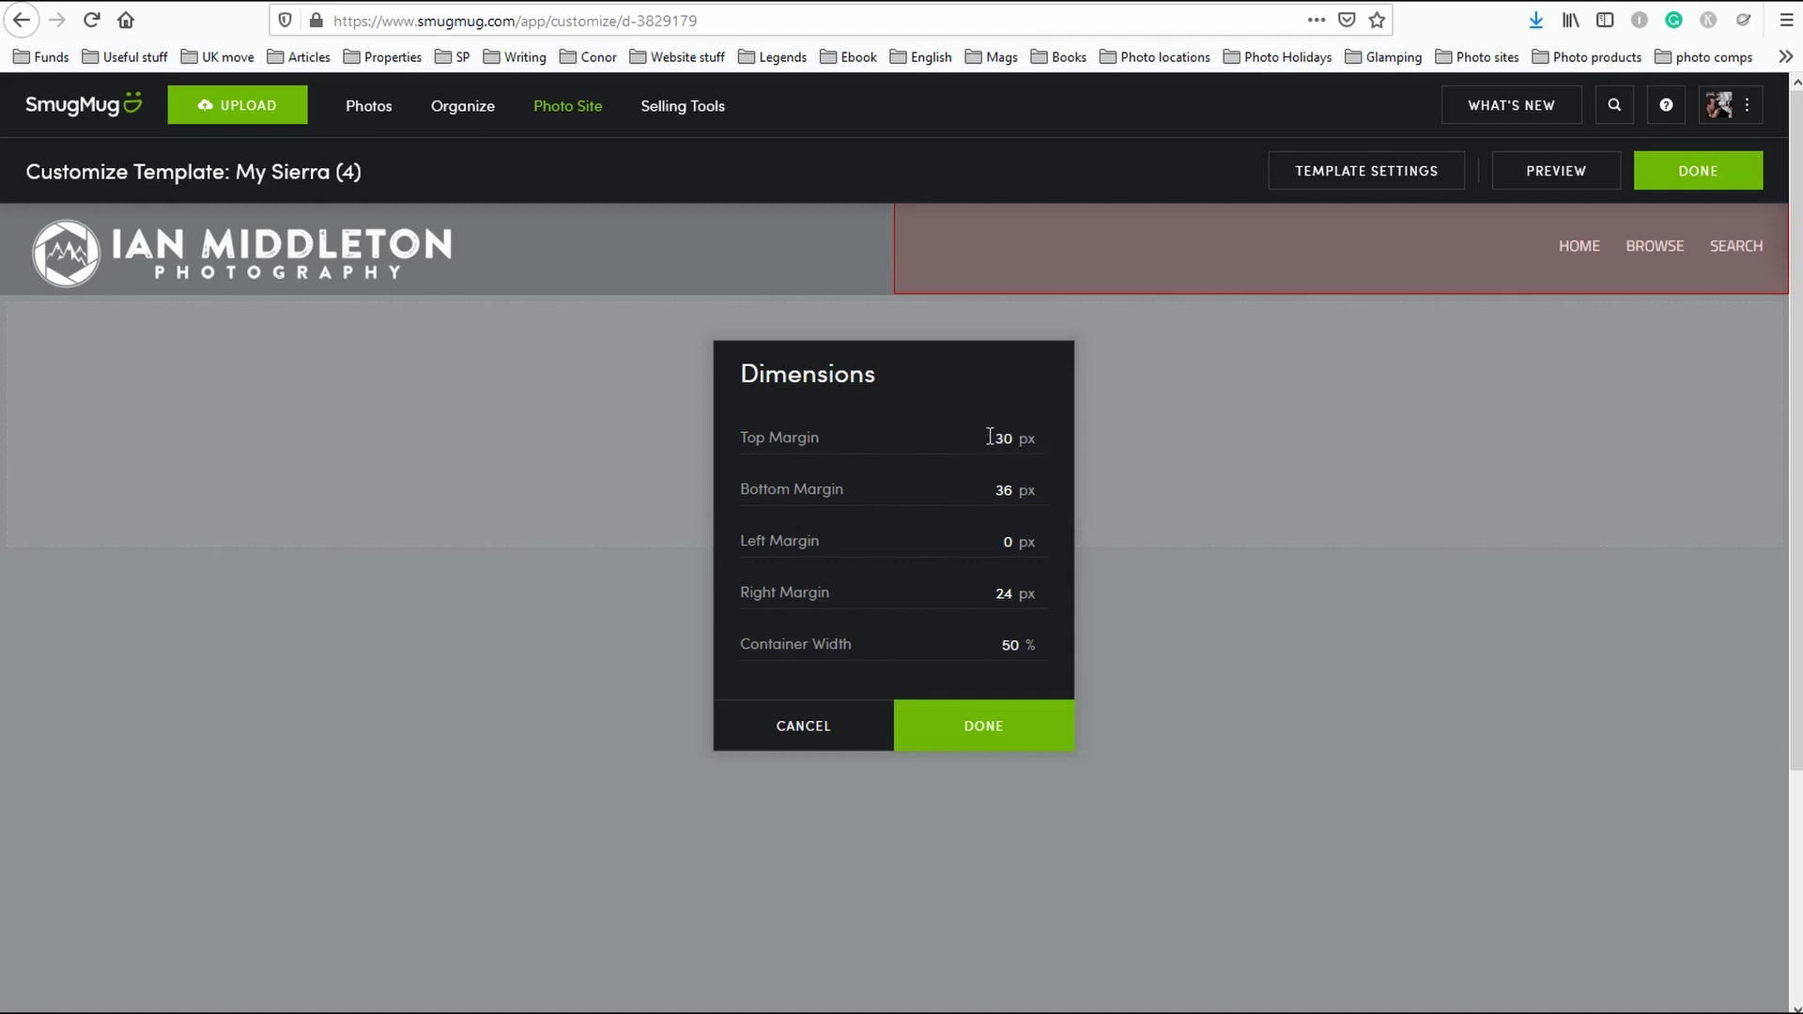
{"action": "double_click", "coordinate": [999, 439]}
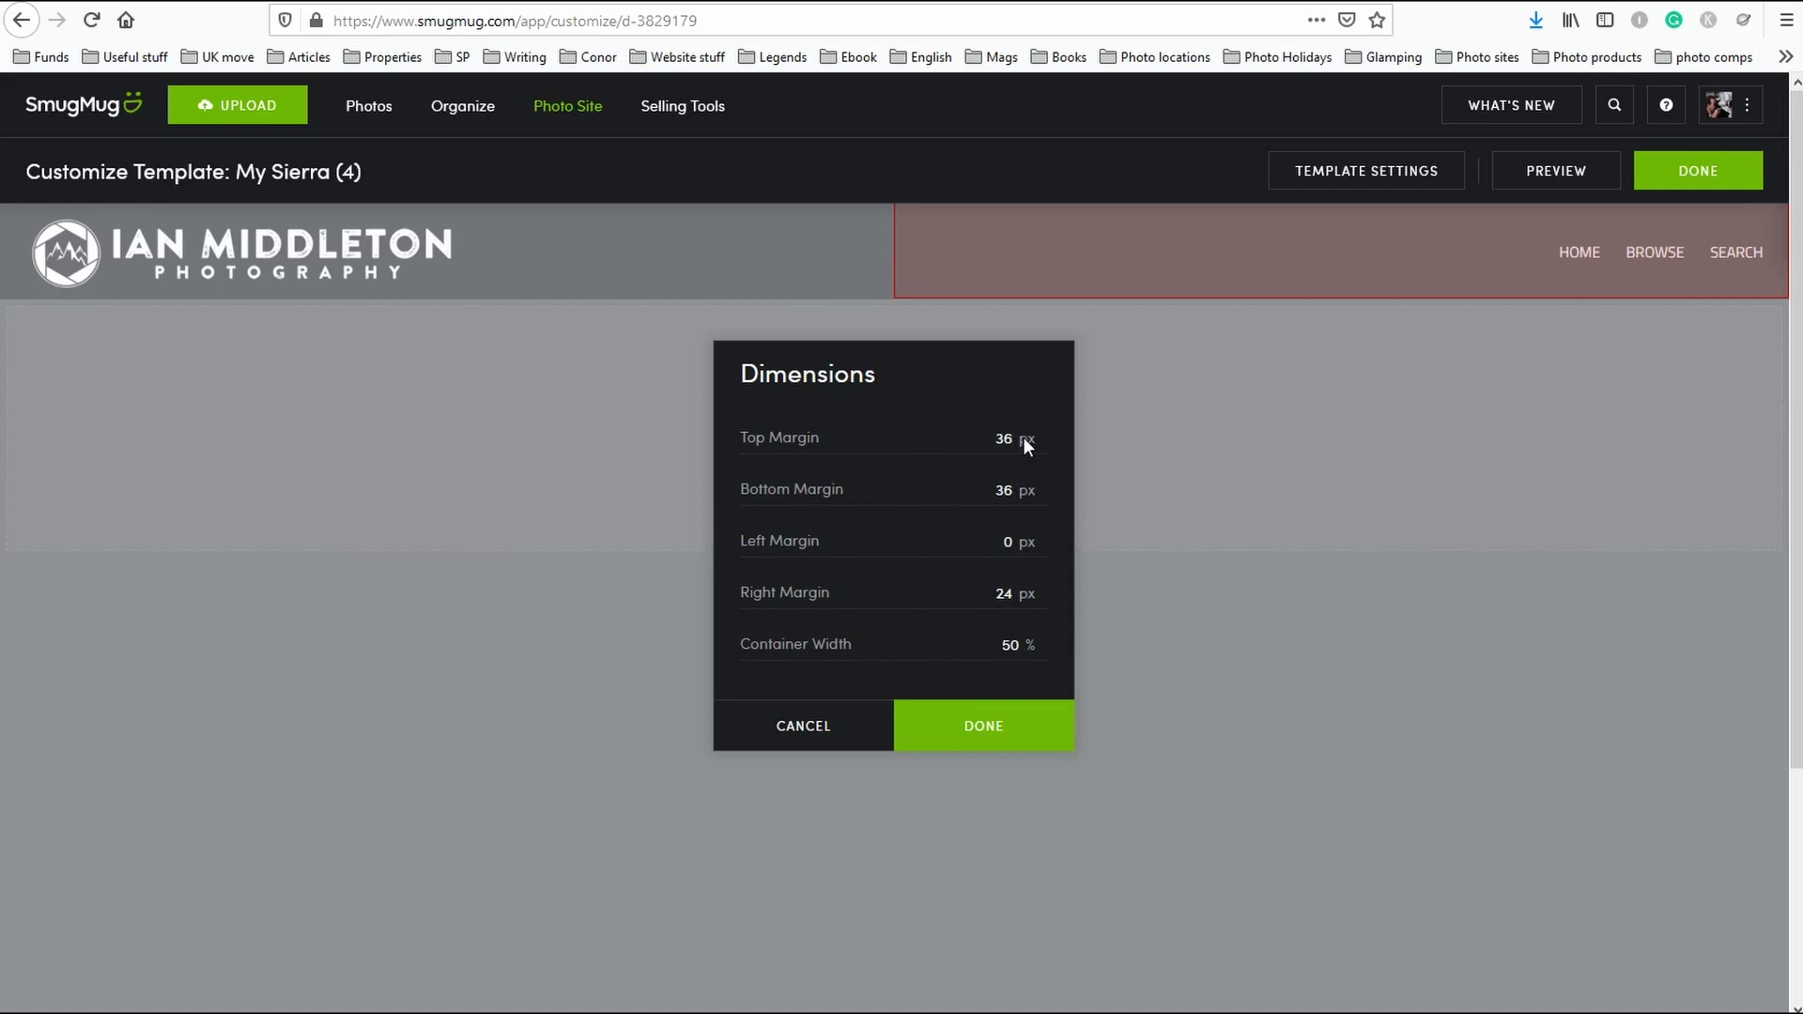
{"action": "left_click", "coordinate": [1030, 725]}
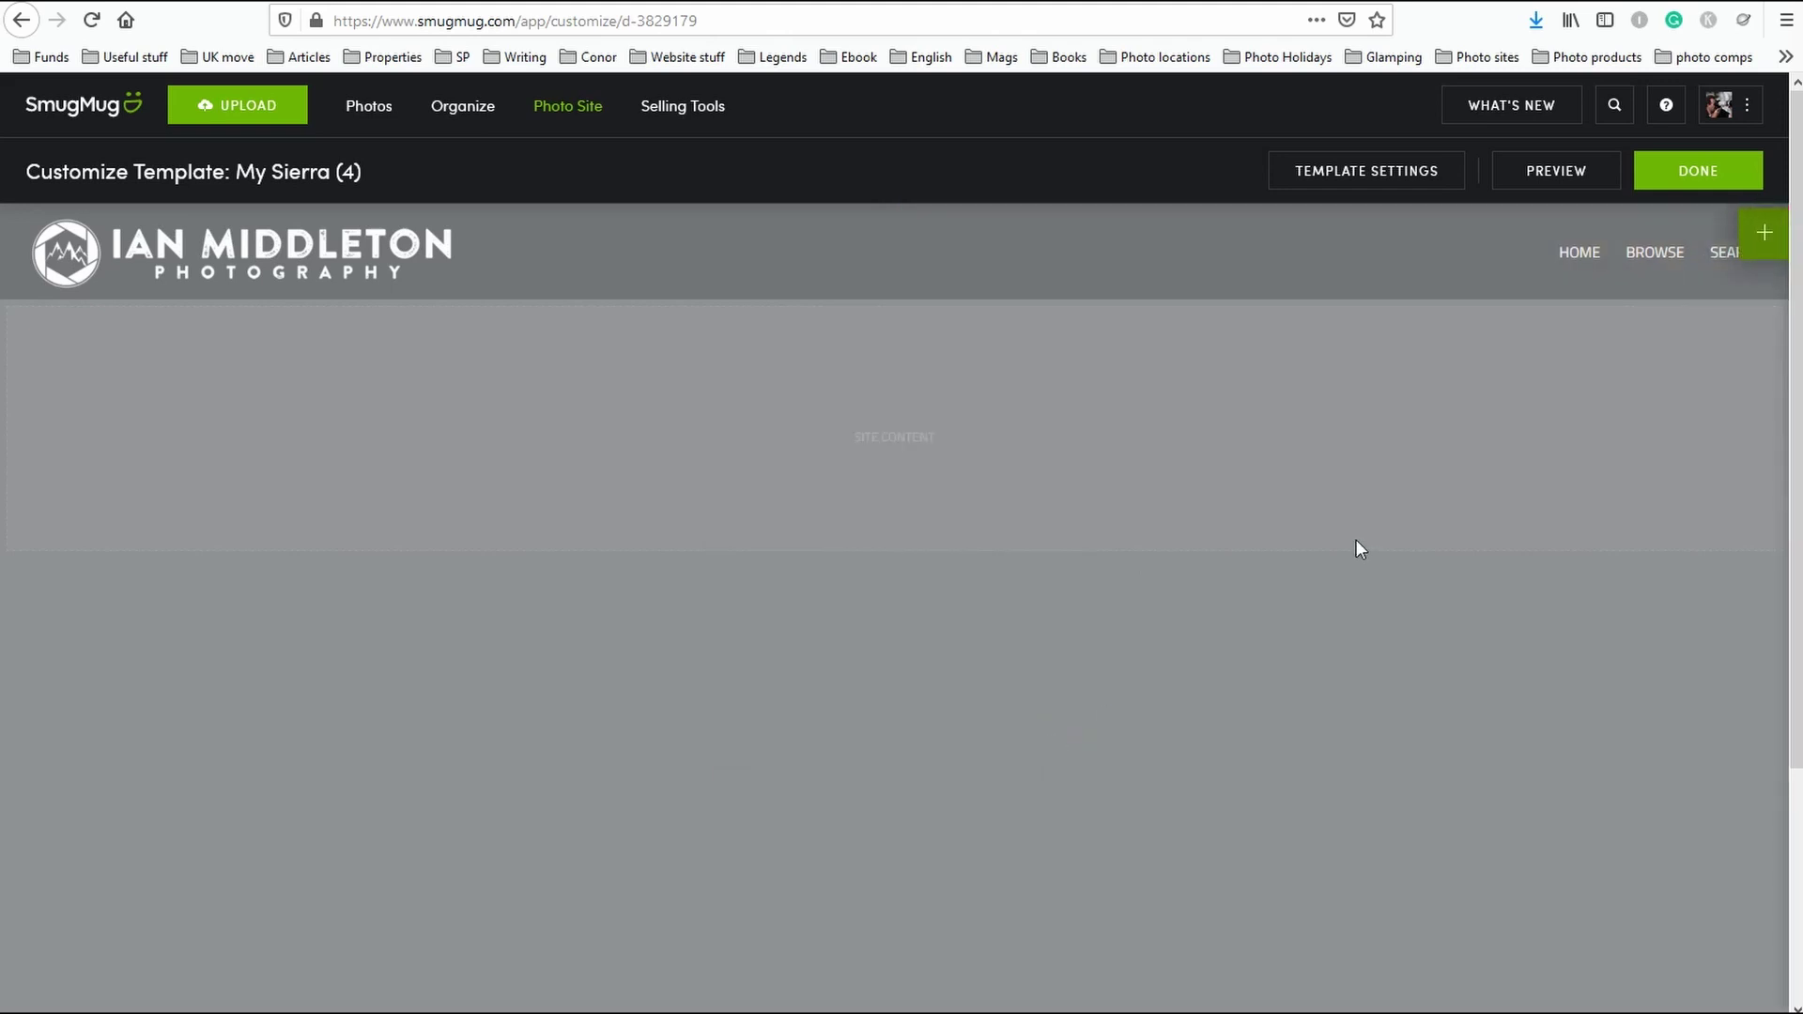
Preview the customized site, and return to editing the Entire Site level.
{"action": "left_click", "coordinate": [1558, 175]}
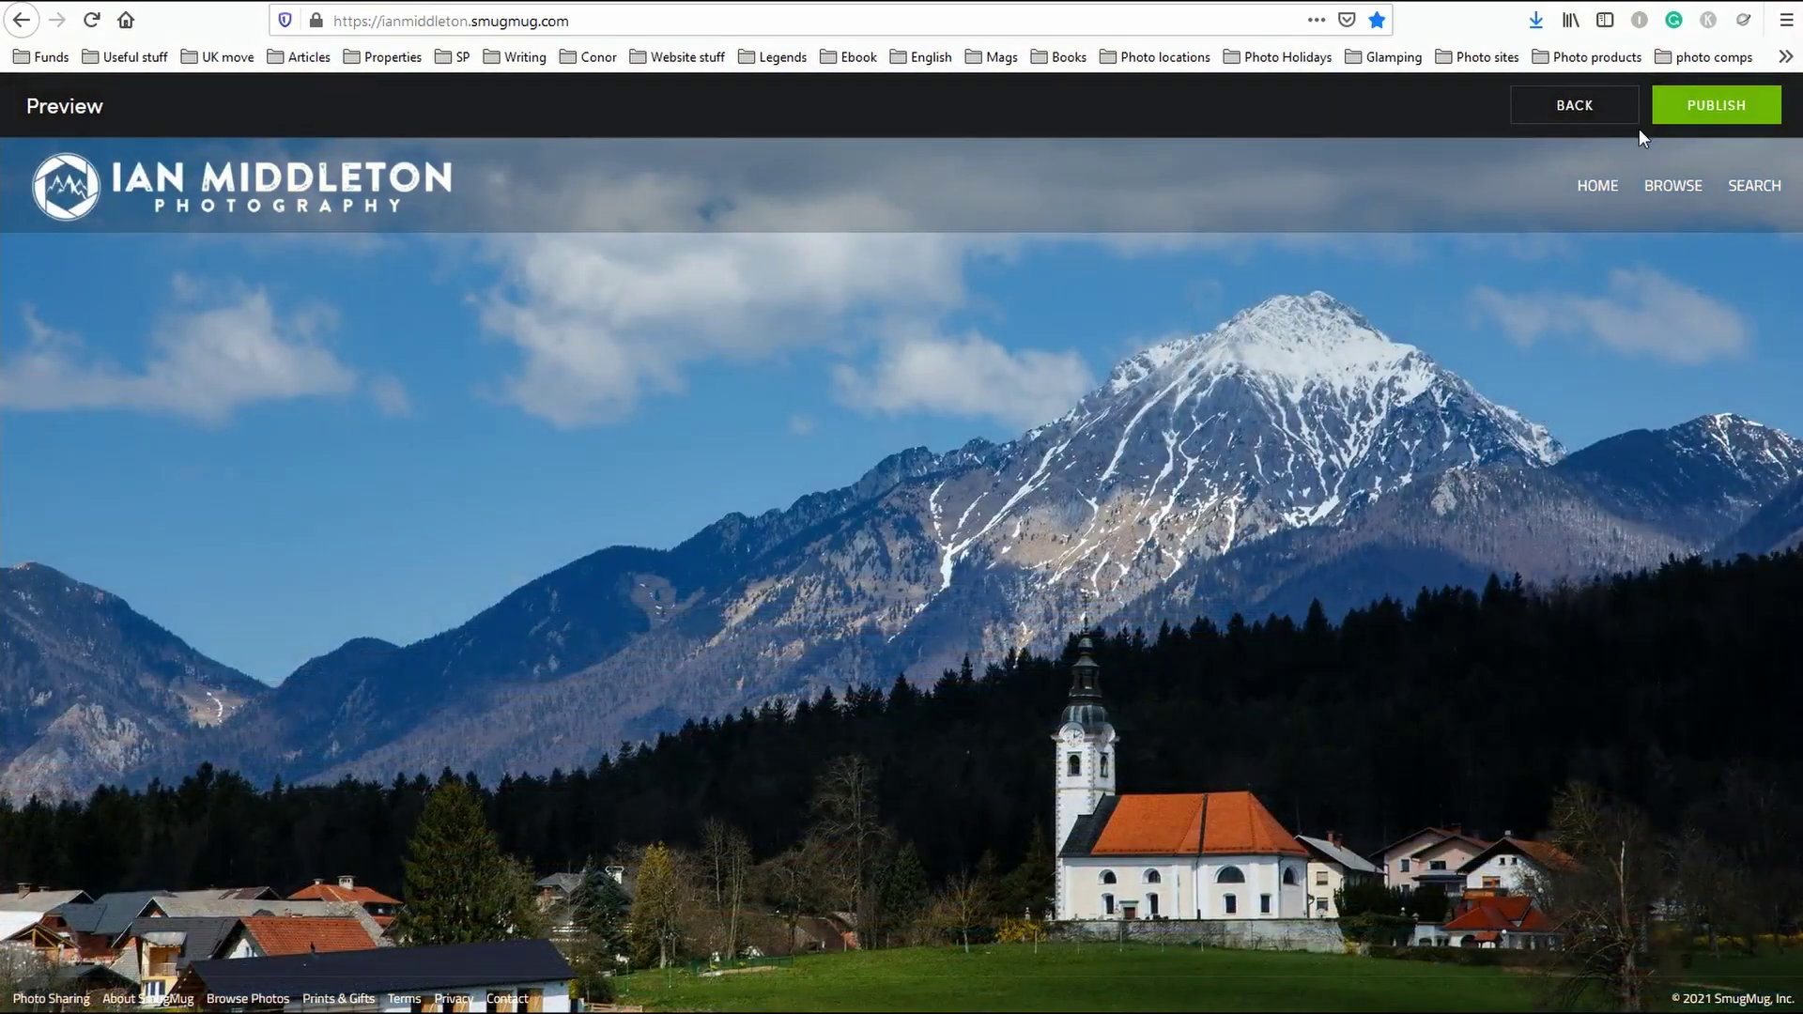
{"action": "left_click", "coordinate": [1570, 107]}
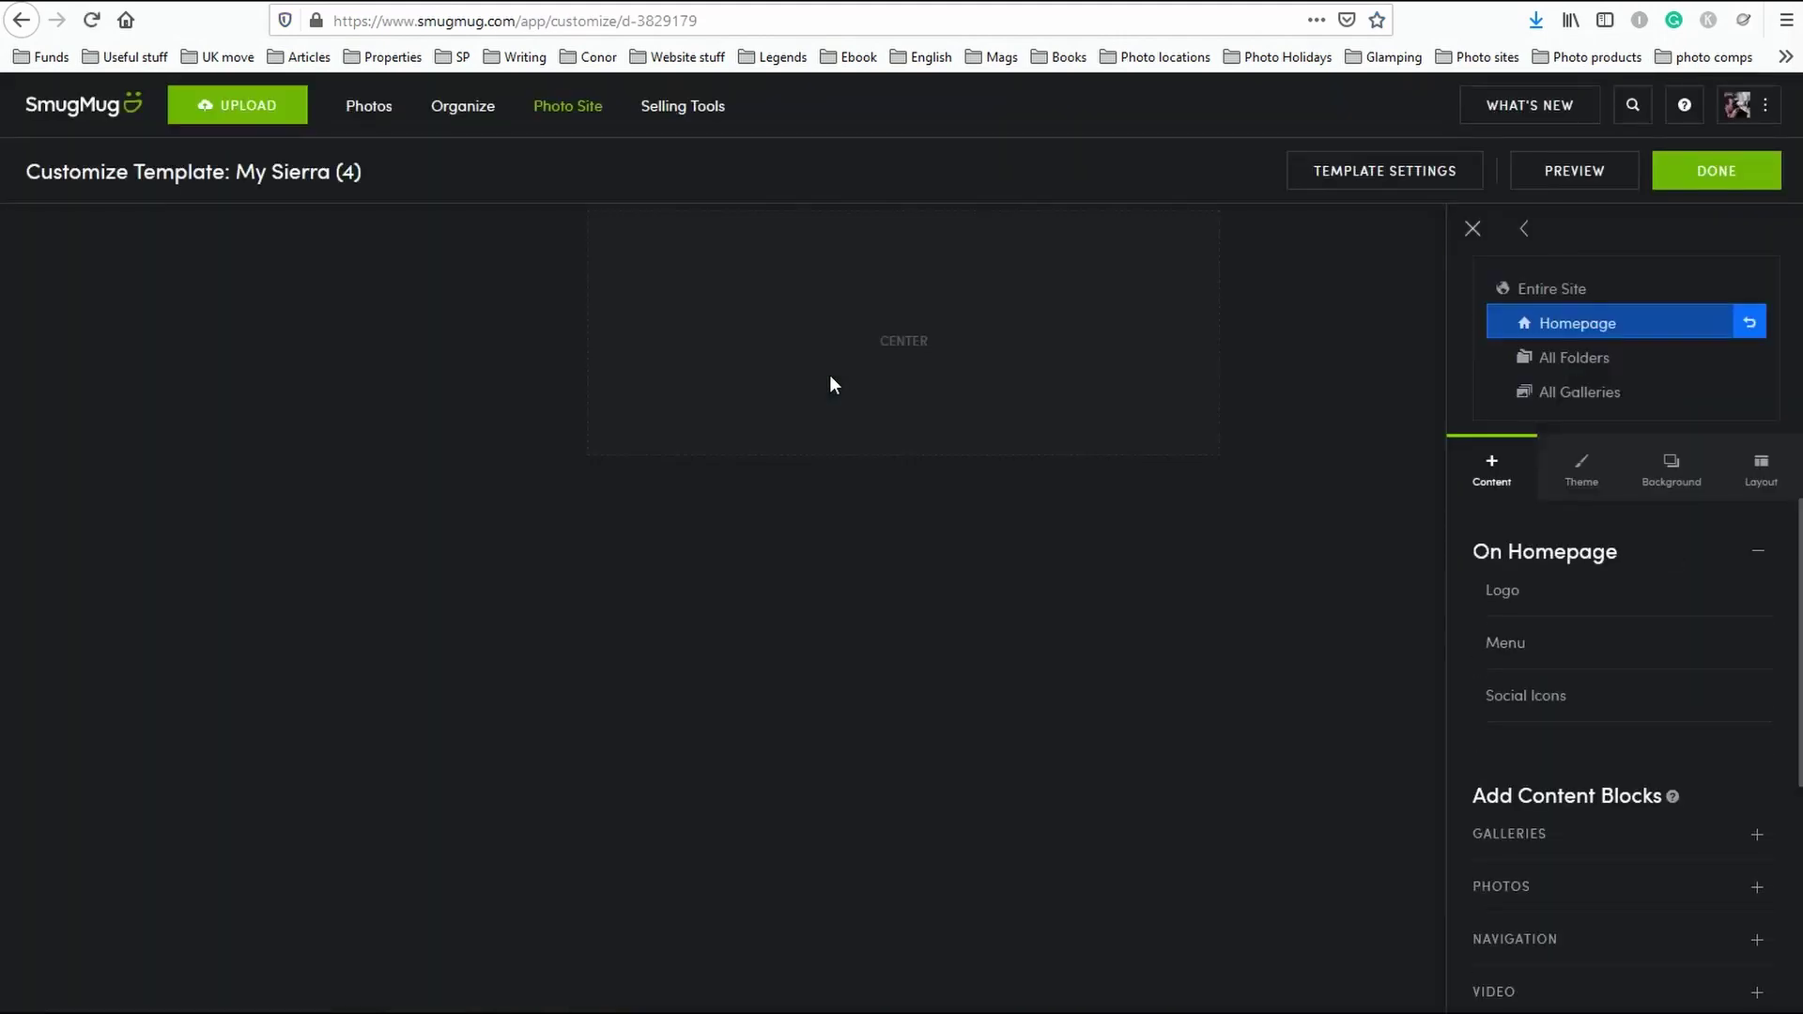
{"action": "left_click", "coordinate": [1545, 294]}
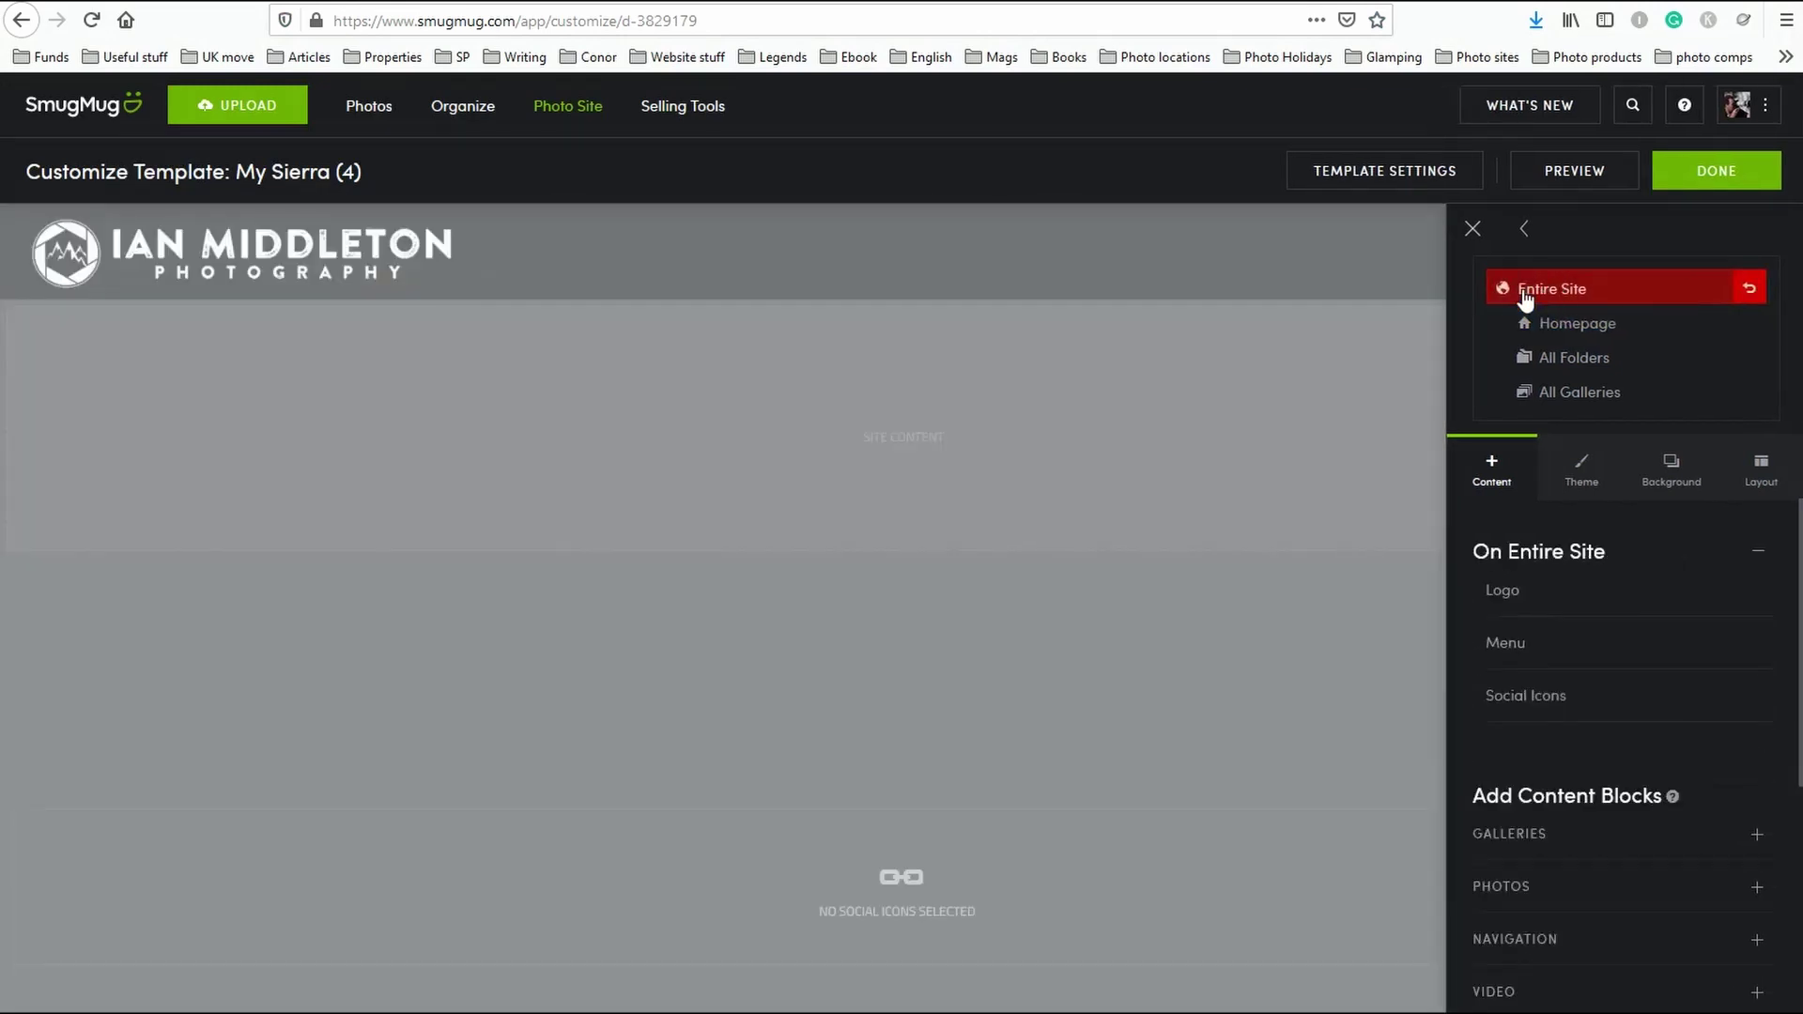
{"action": "left_click", "coordinate": [1473, 228]}
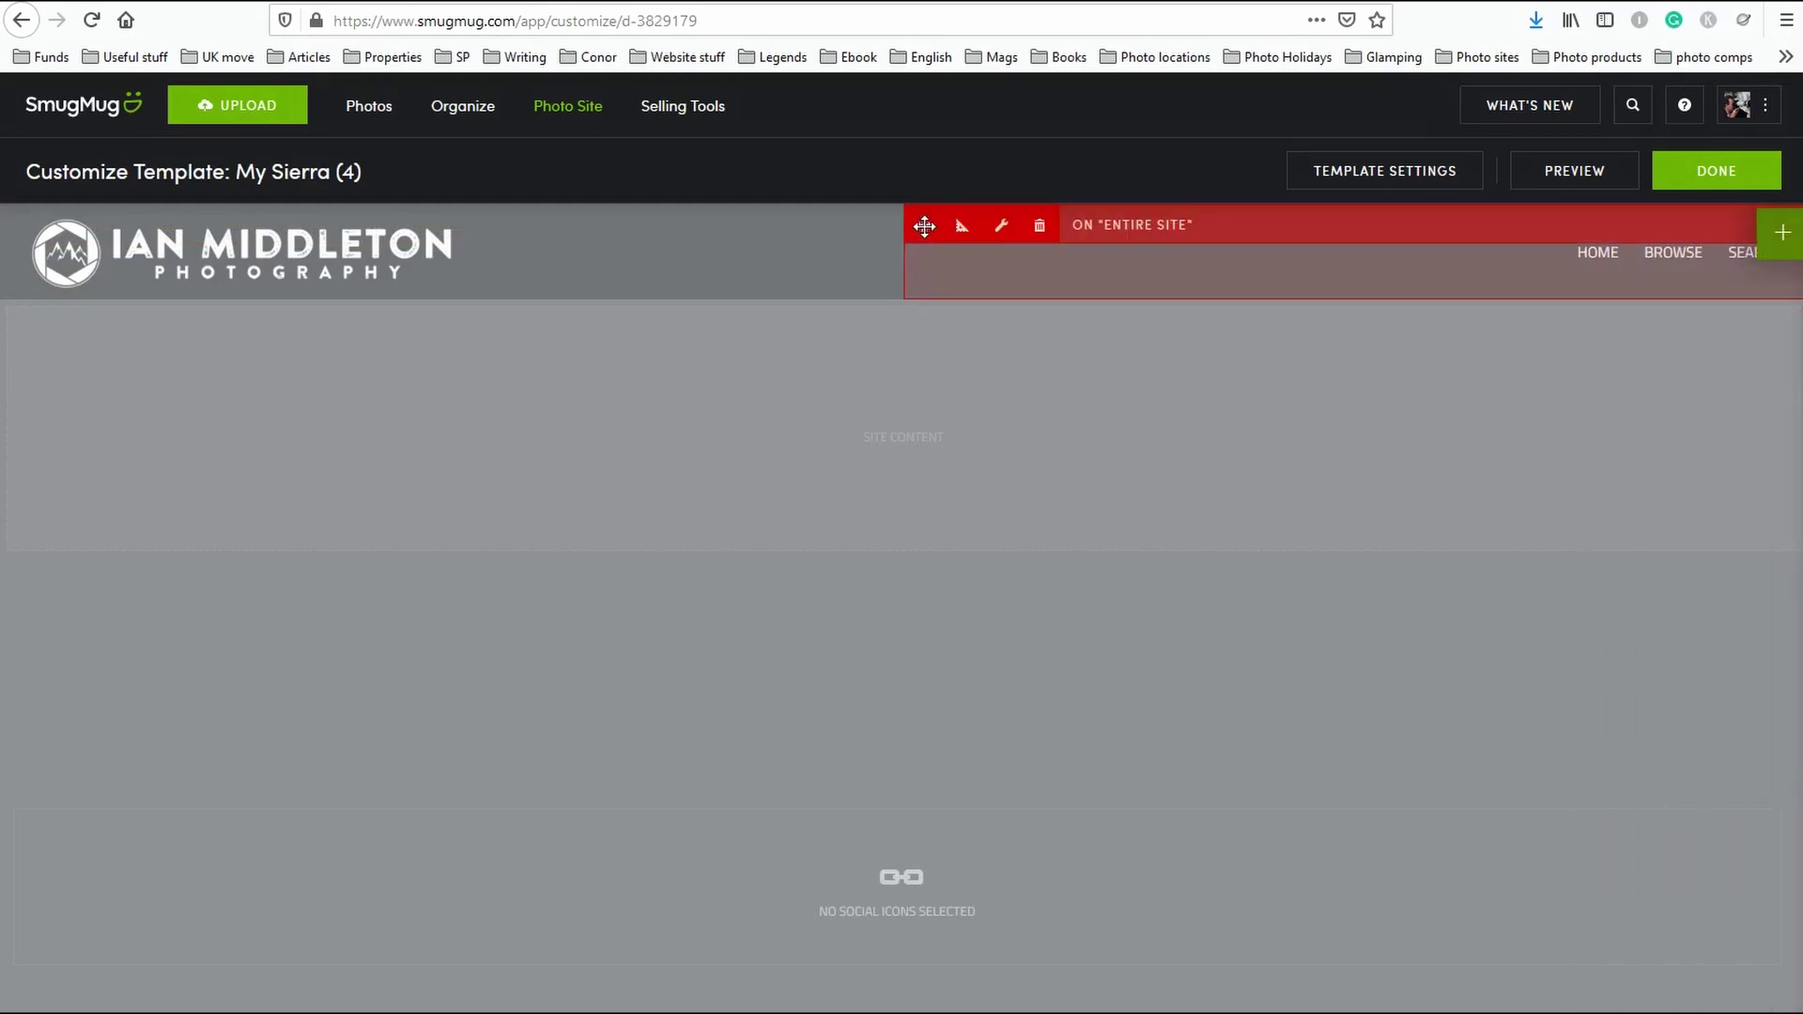
Try the menu block below the logo before moving it back to the logo's right side.
{"action": "left_click_drag", "start_coordinate": [924, 226], "coordinate": [490, 303]}
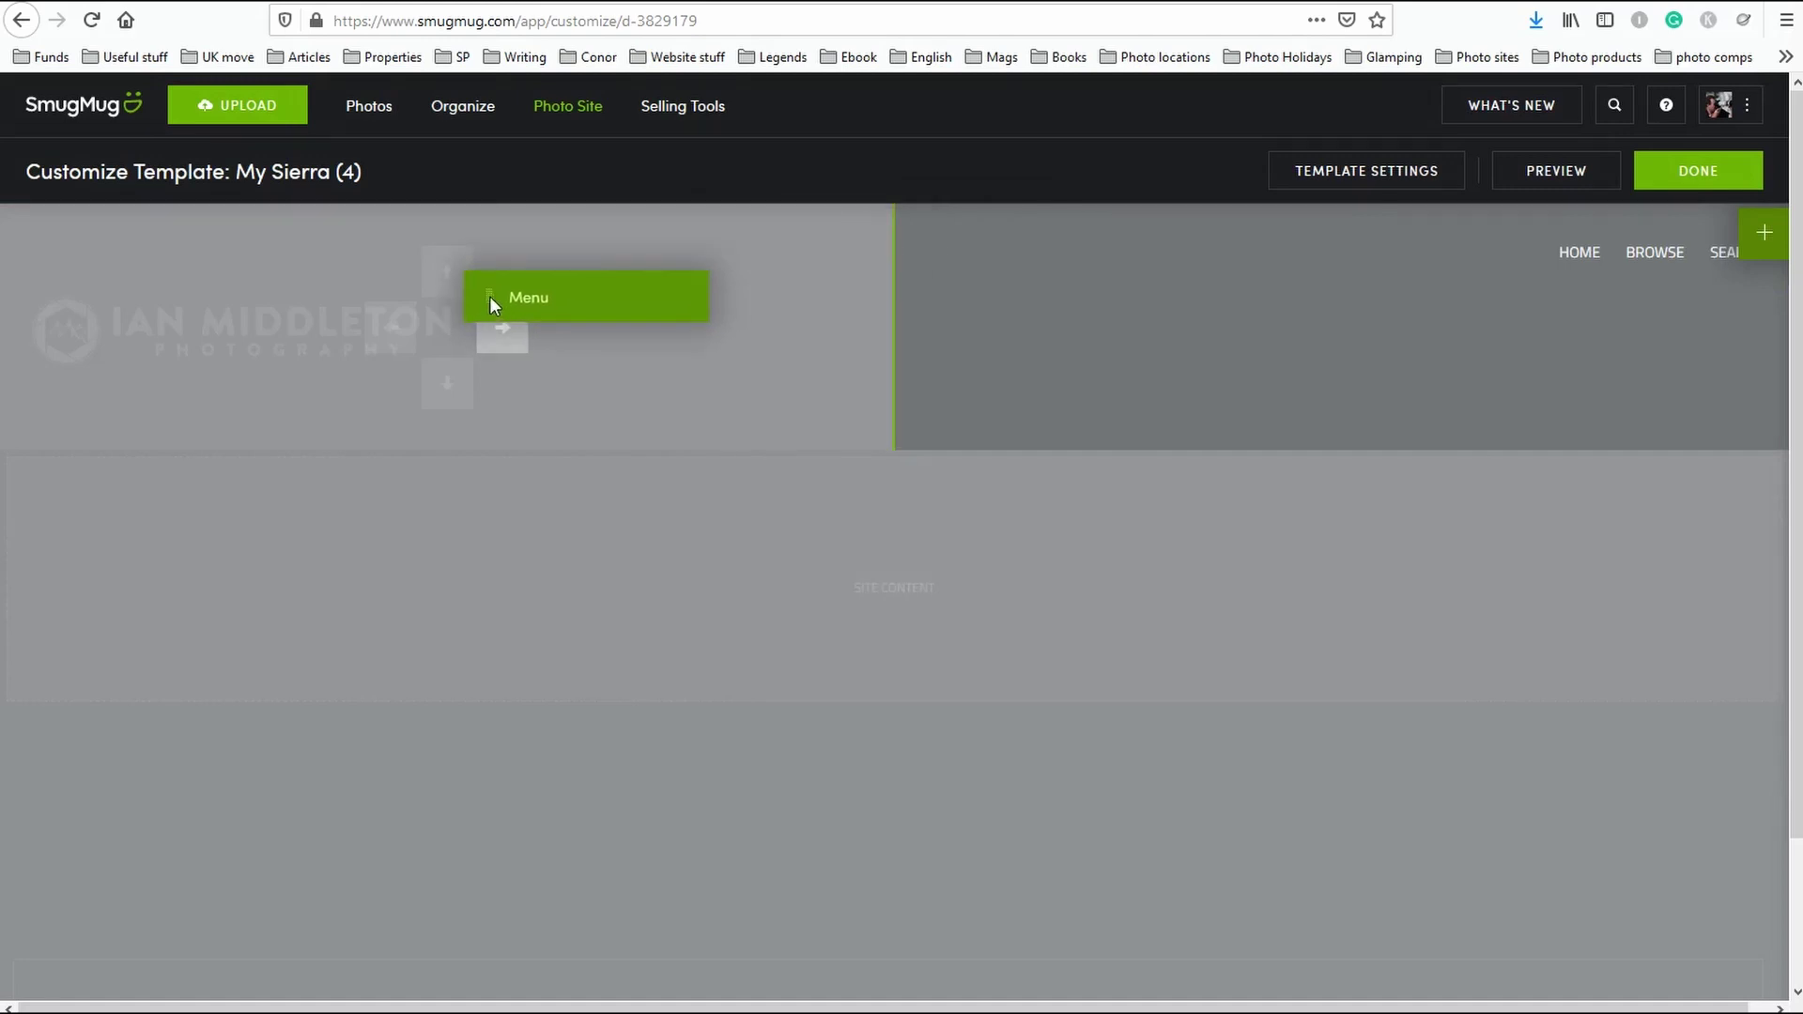
{"action": "left_click_drag", "start_coordinate": [488, 296], "coordinate": [443, 391]}
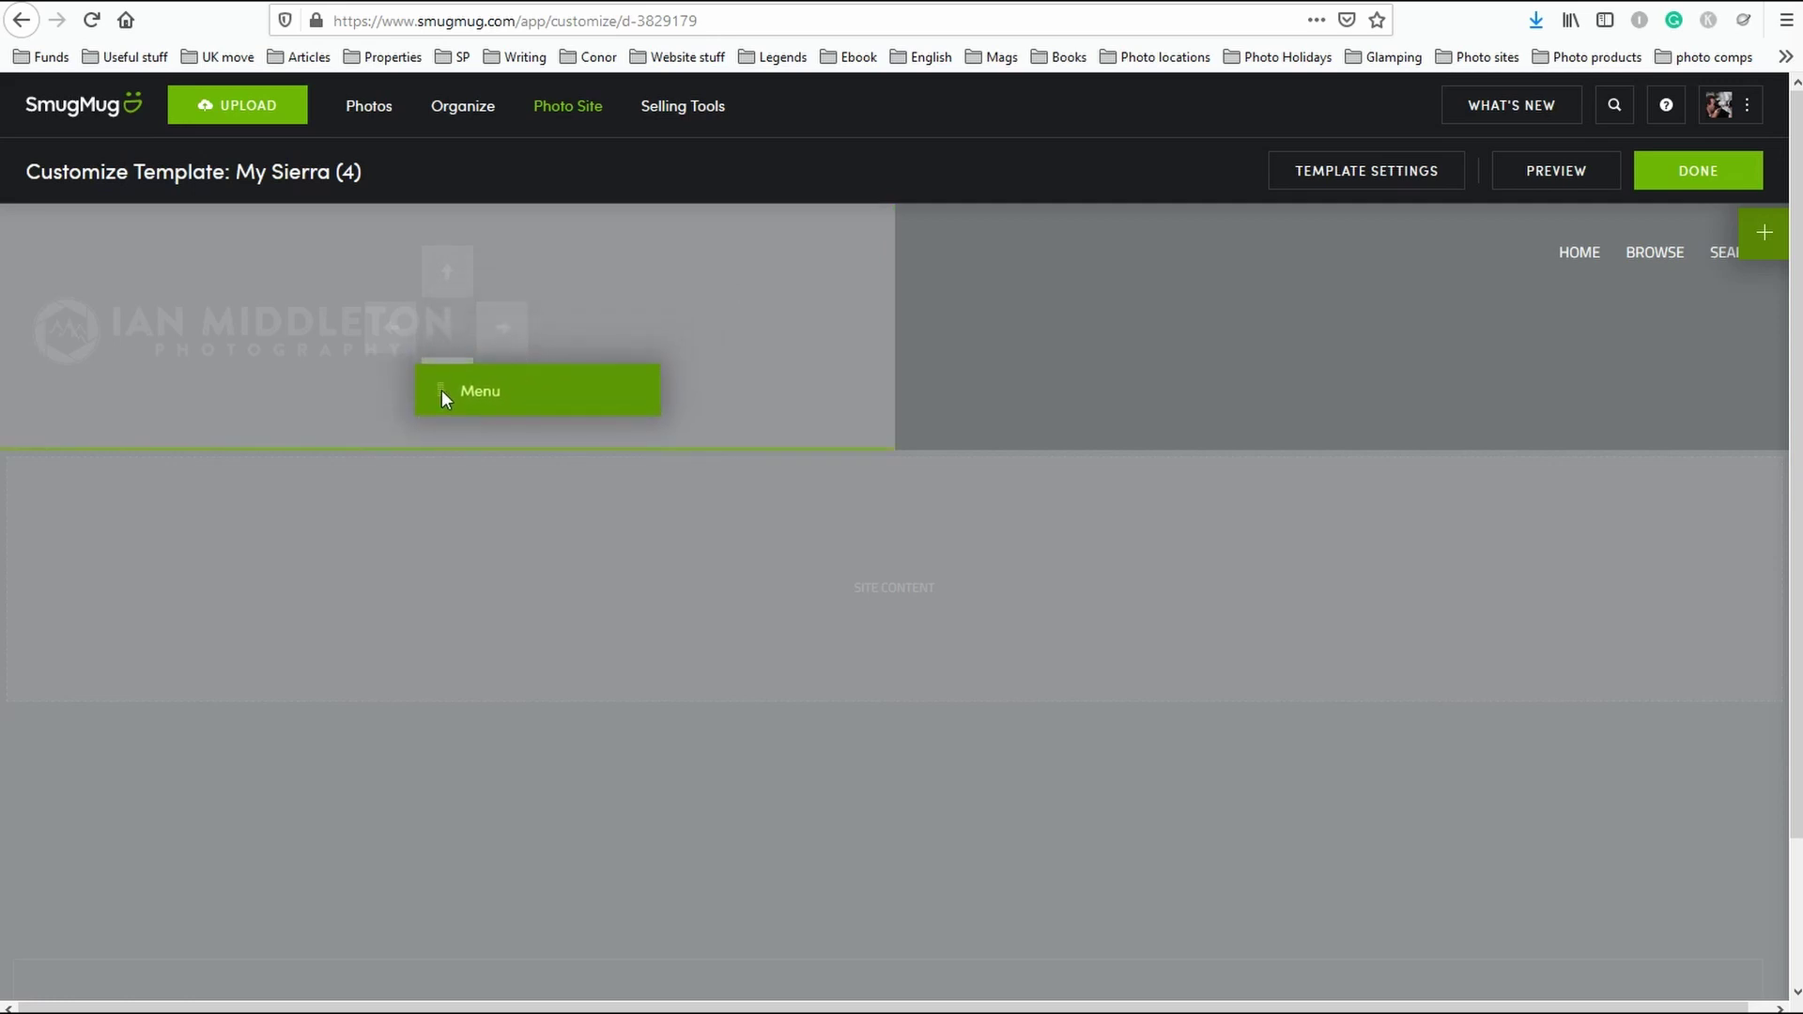
{"action": "left_click_drag", "start_coordinate": [438, 387], "coordinate": [439, 387]}
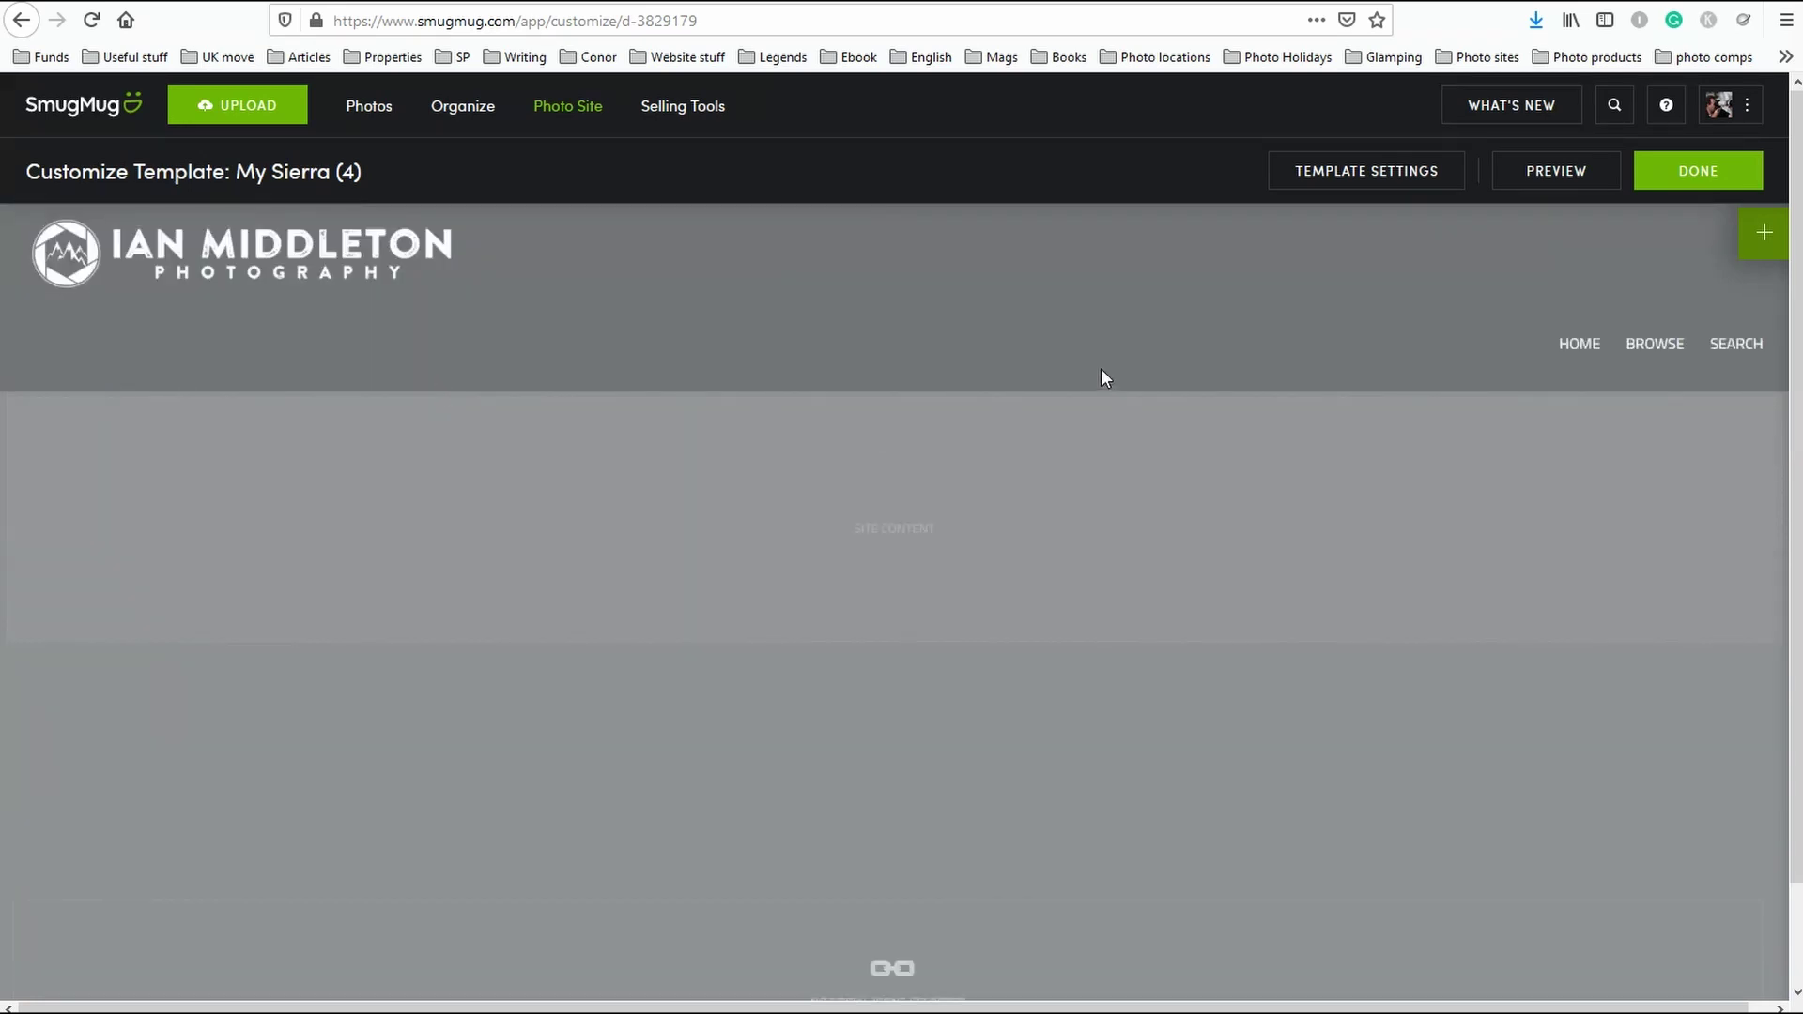
{"action": "left_click", "coordinate": [404, 225]}
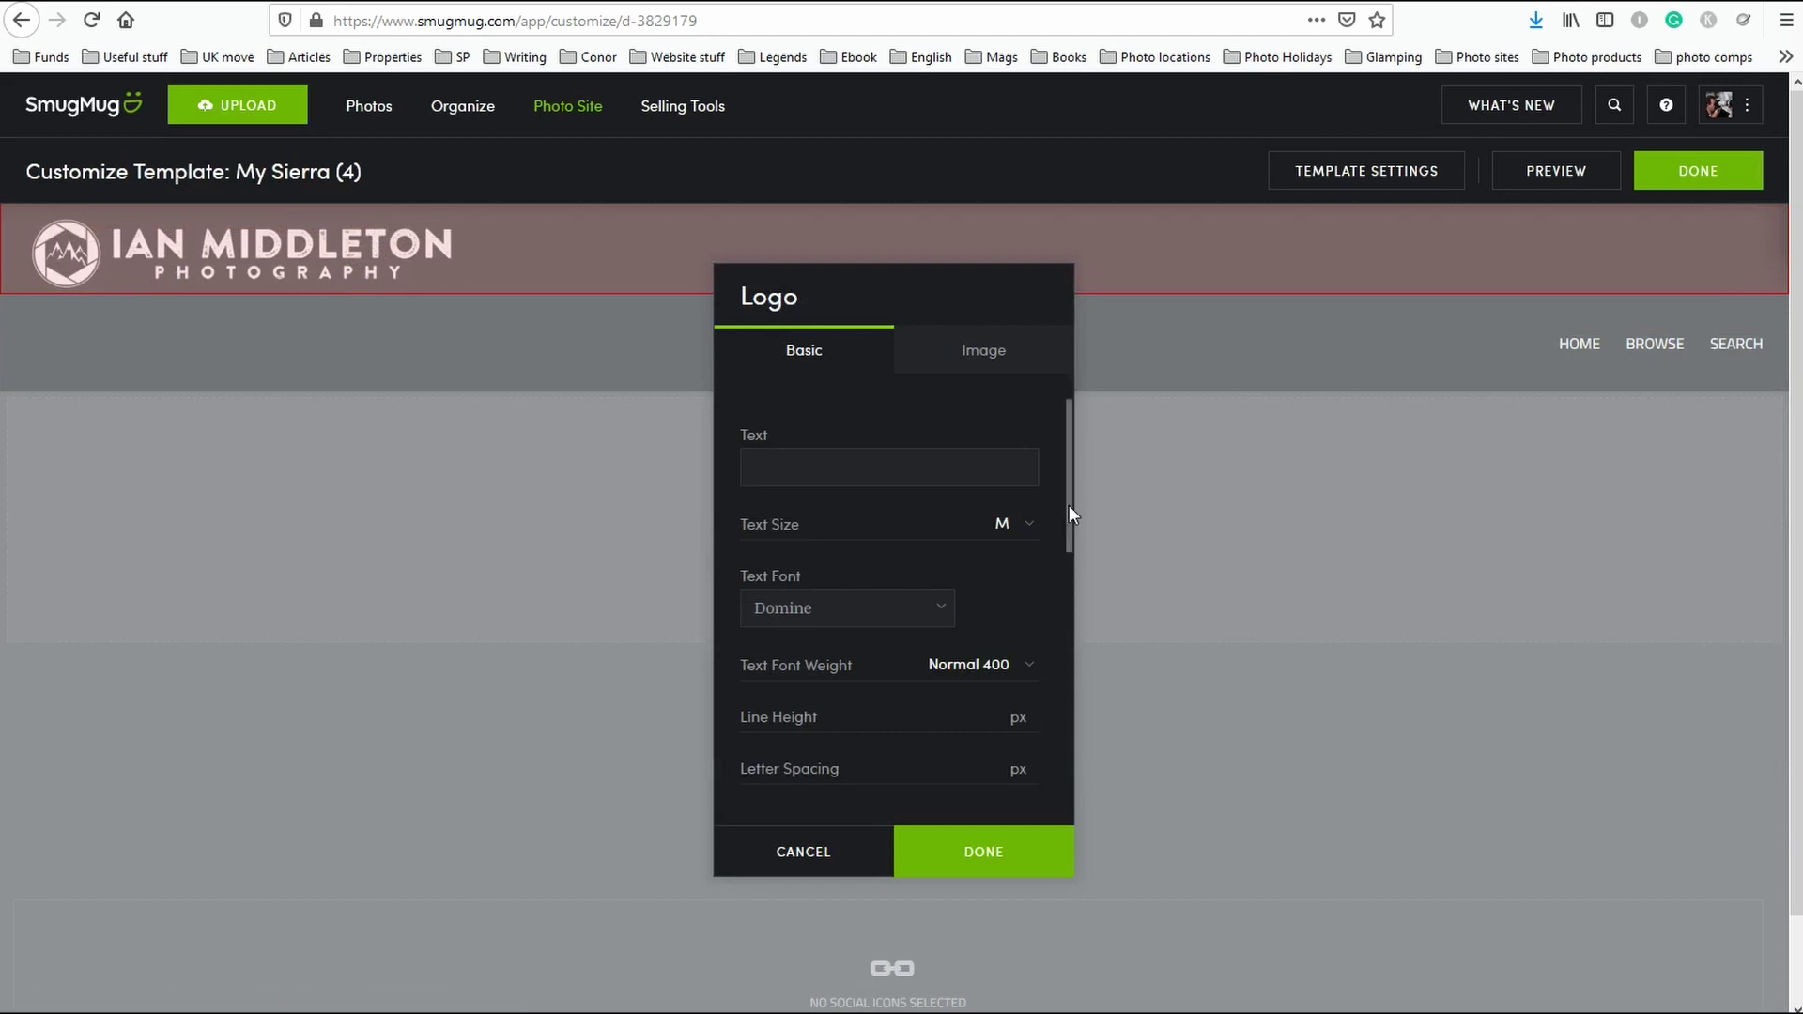
{"action": "left_click", "coordinate": [797, 851]}
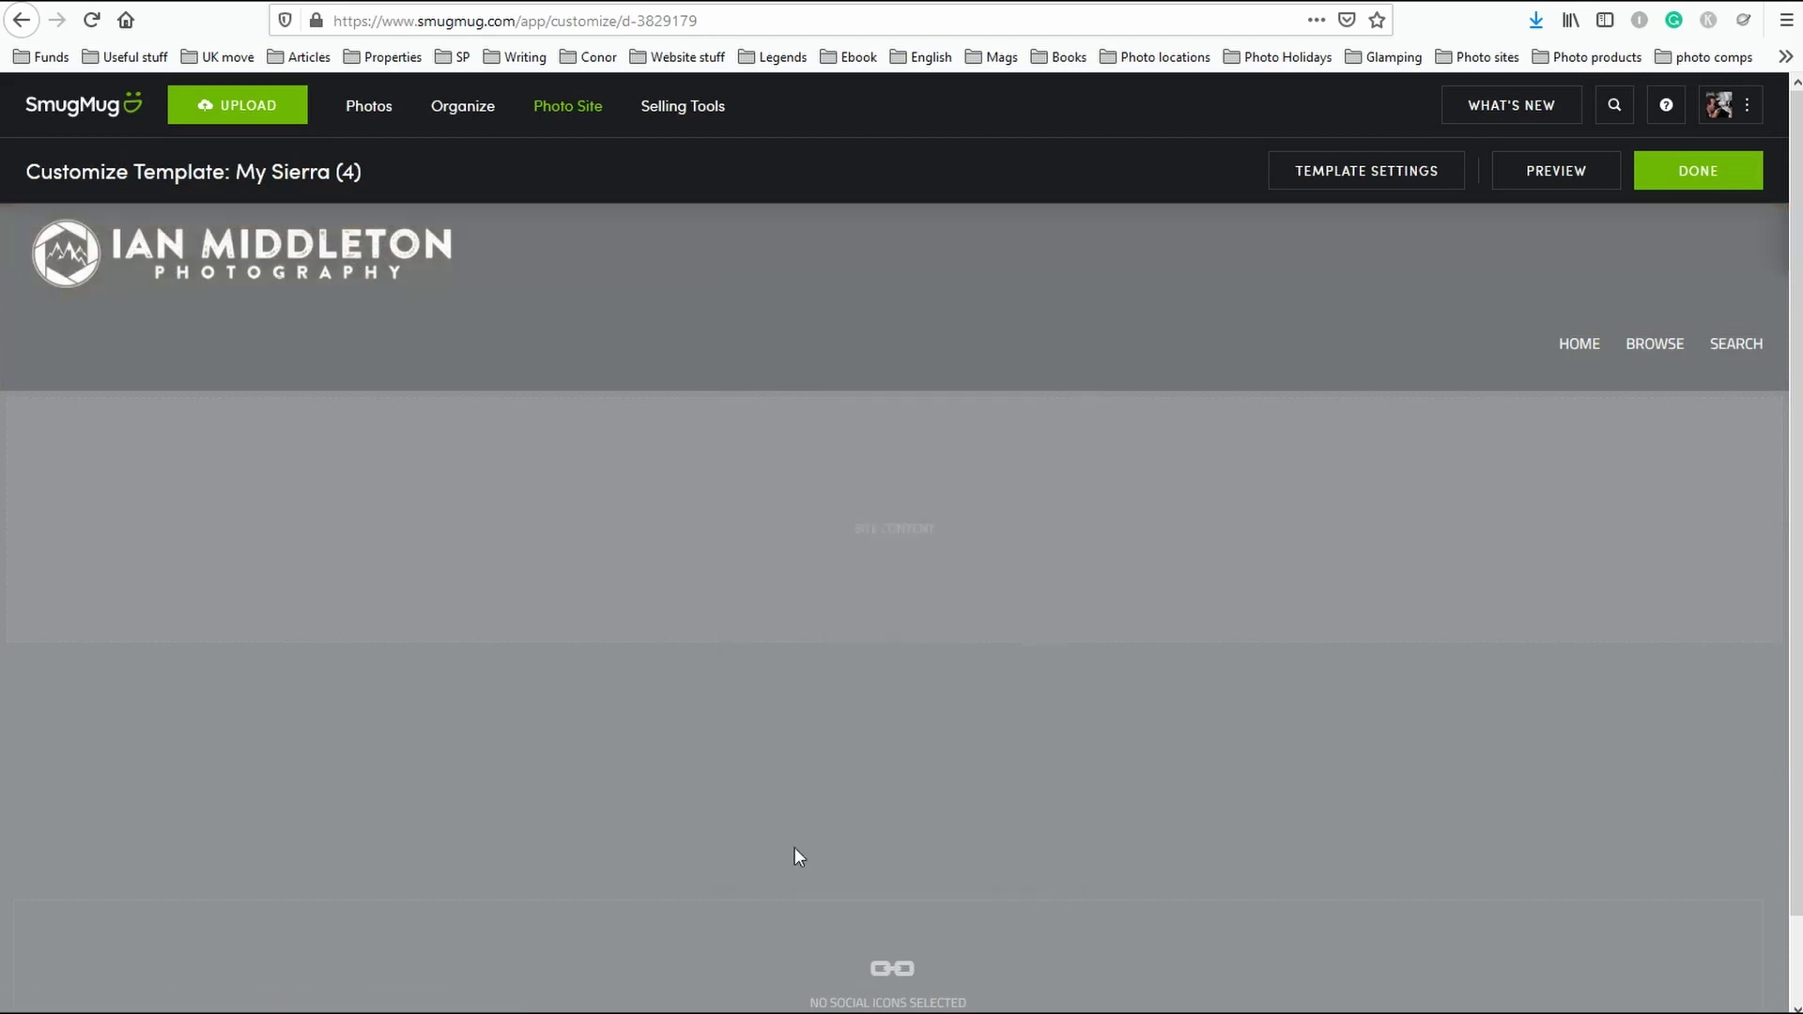
{"action": "mouse_move", "coordinate": [1095, 335]}
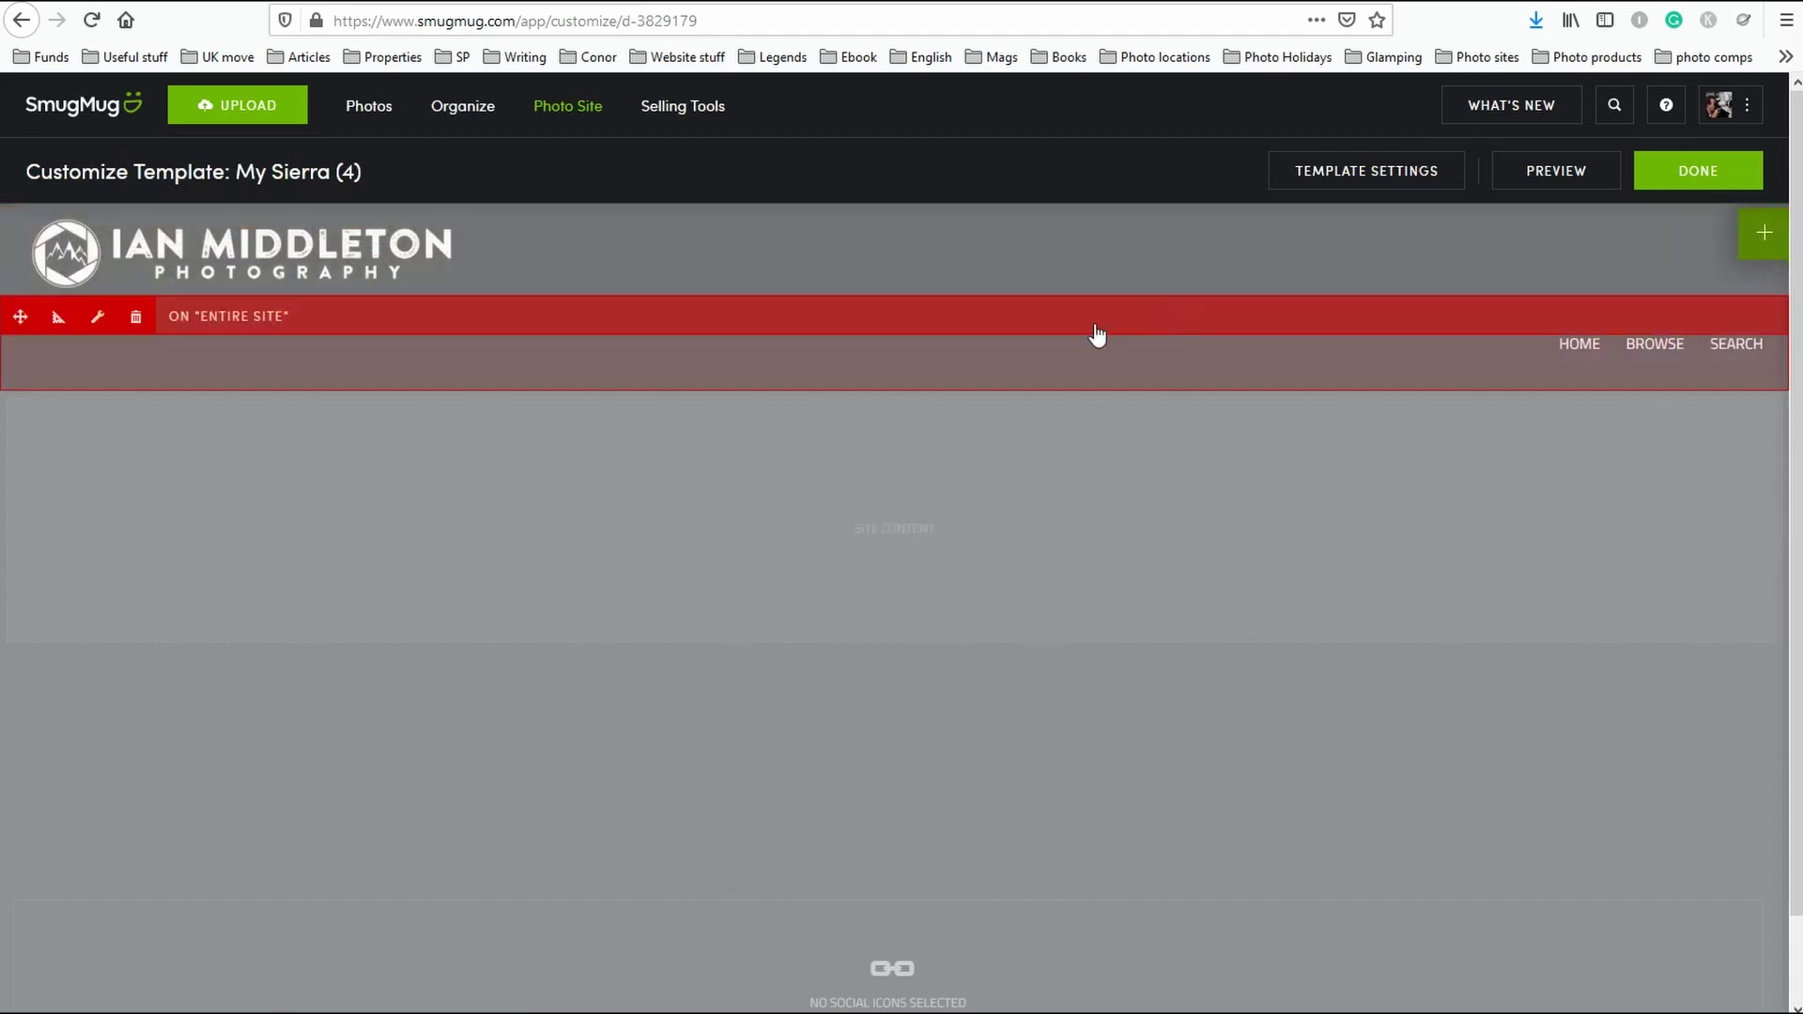
{"action": "left_click_drag", "start_coordinate": [19, 318], "coordinate": [939, 330]}
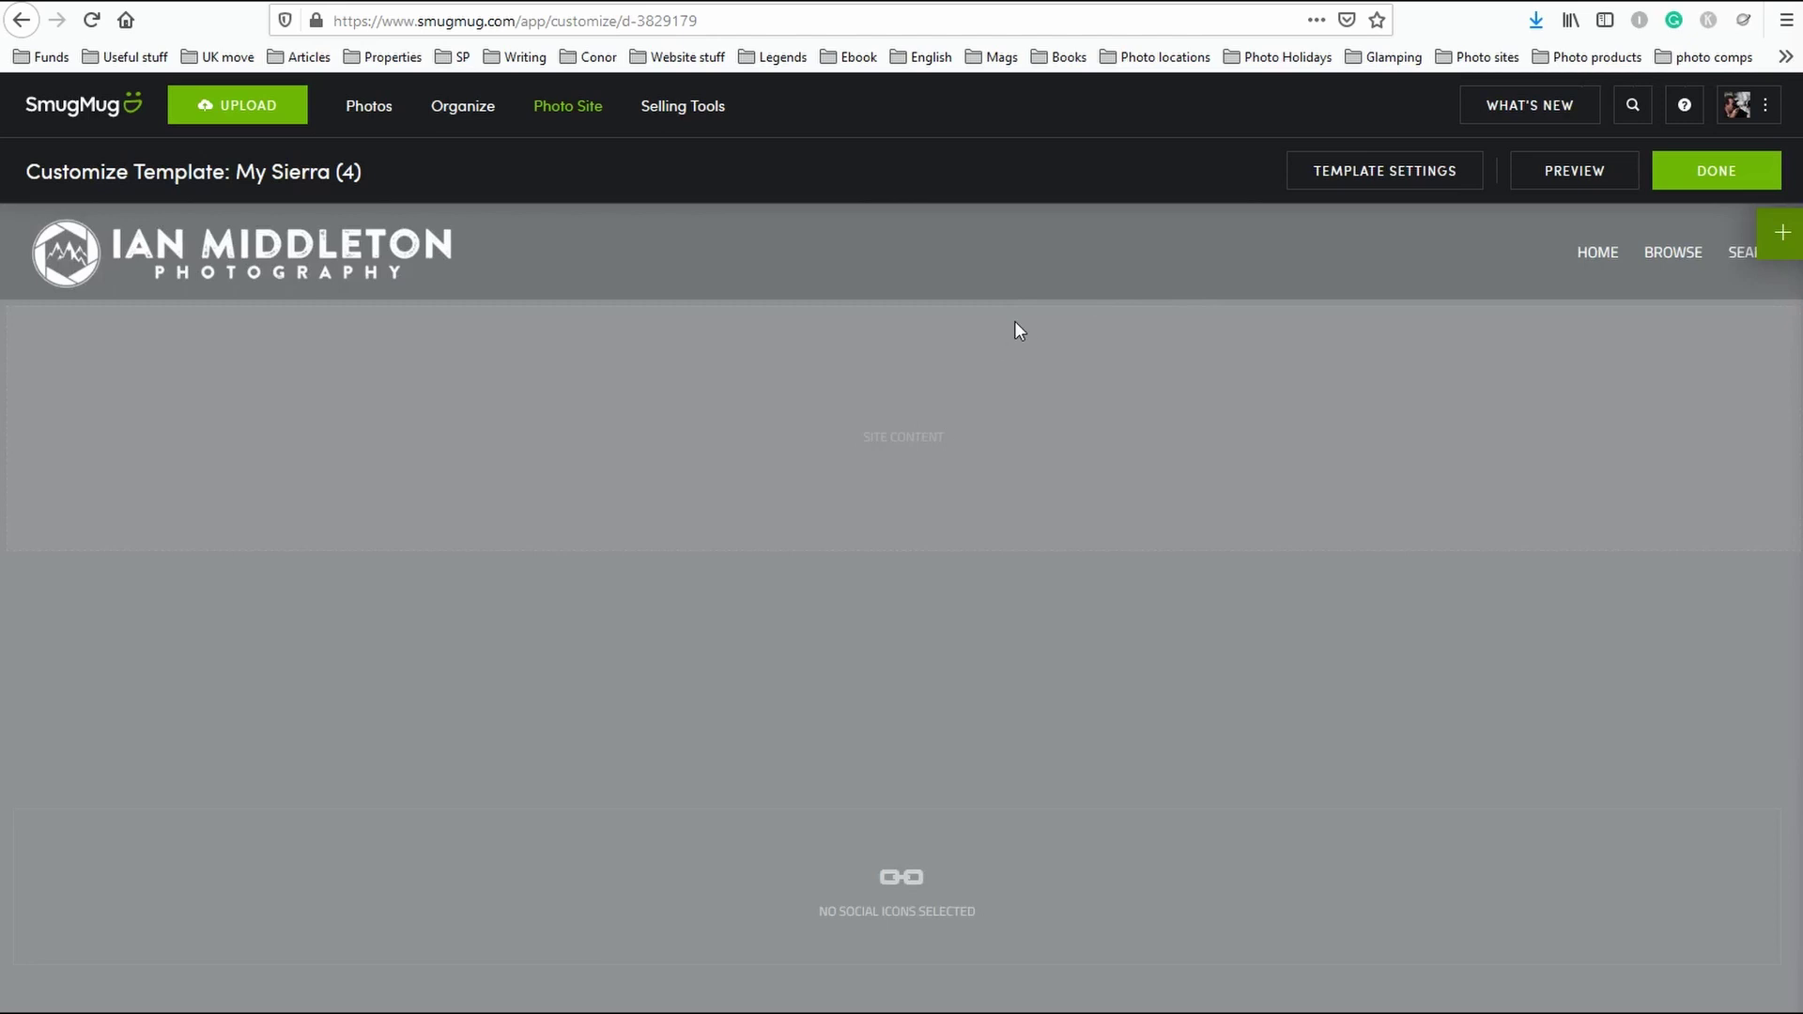
Set the menu block's container width to 75% and apply the dimensions.
{"action": "mouse_move", "coordinate": [1031, 262]}
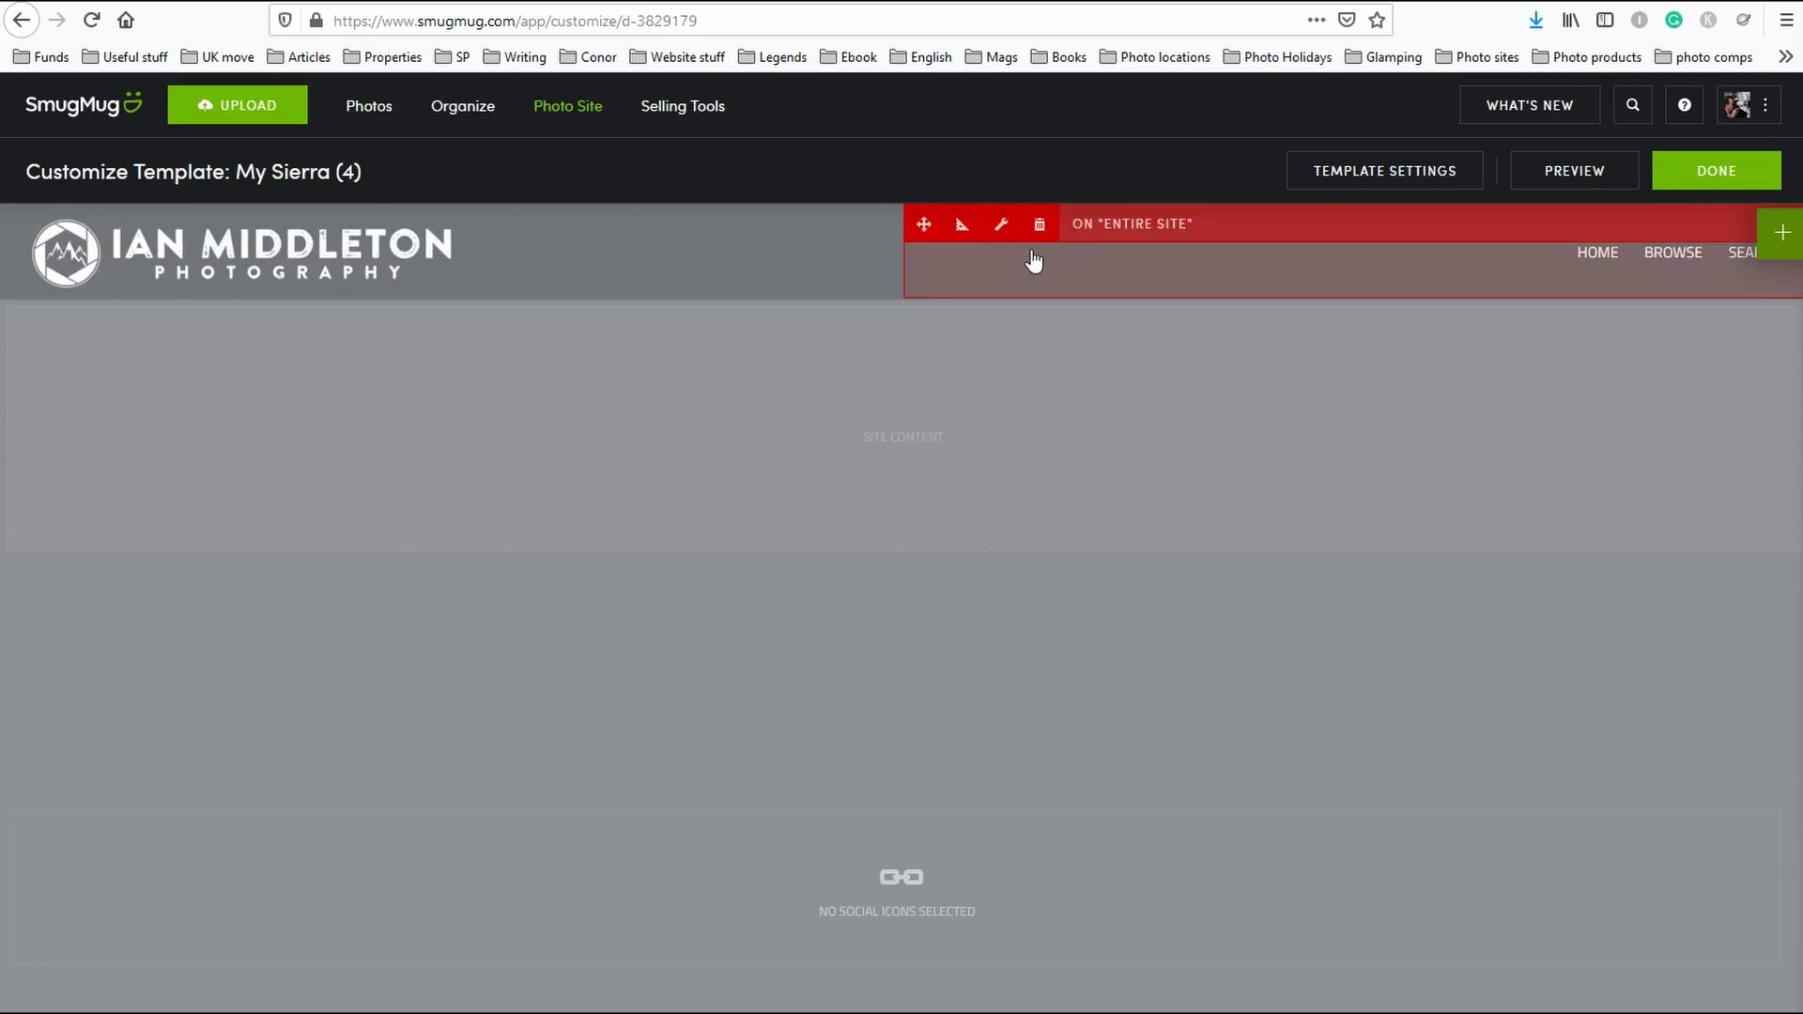
{"action": "left_click", "coordinate": [959, 227]}
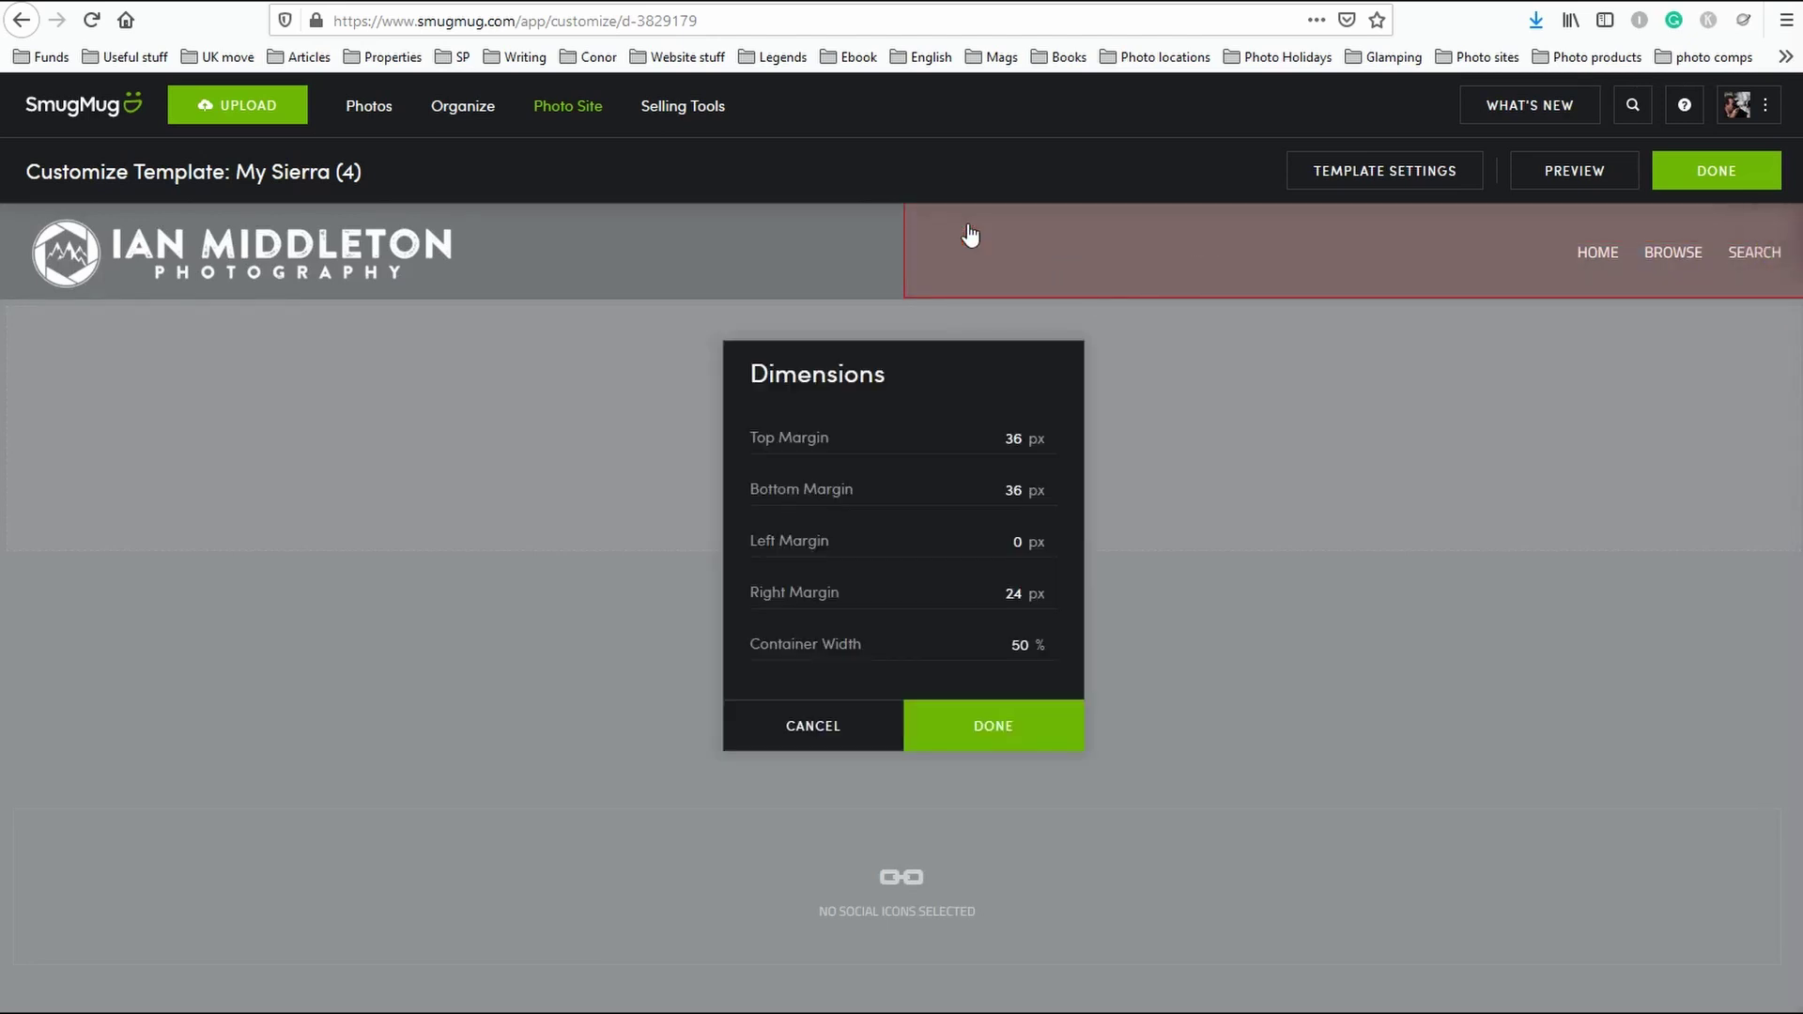
{"action": "double_click", "coordinate": [1016, 644]}
{"action": "type", "text": "75"}
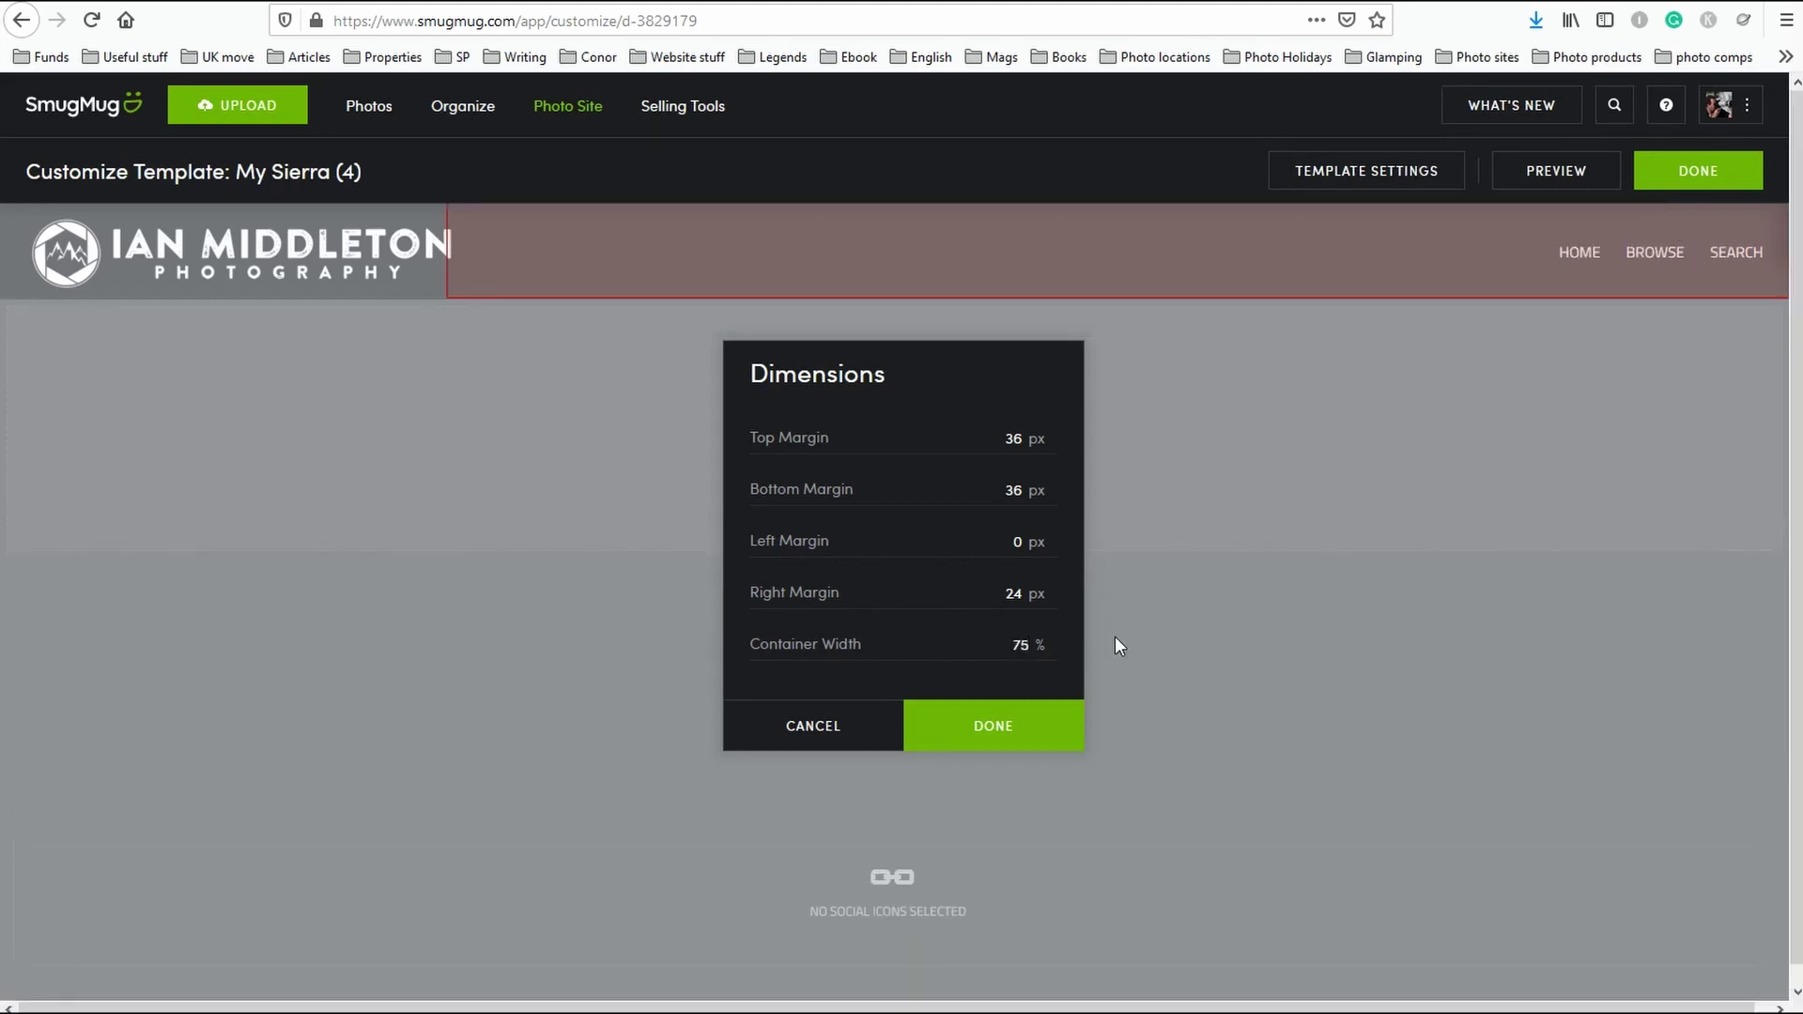
{"action": "left_click", "coordinate": [1012, 740]}
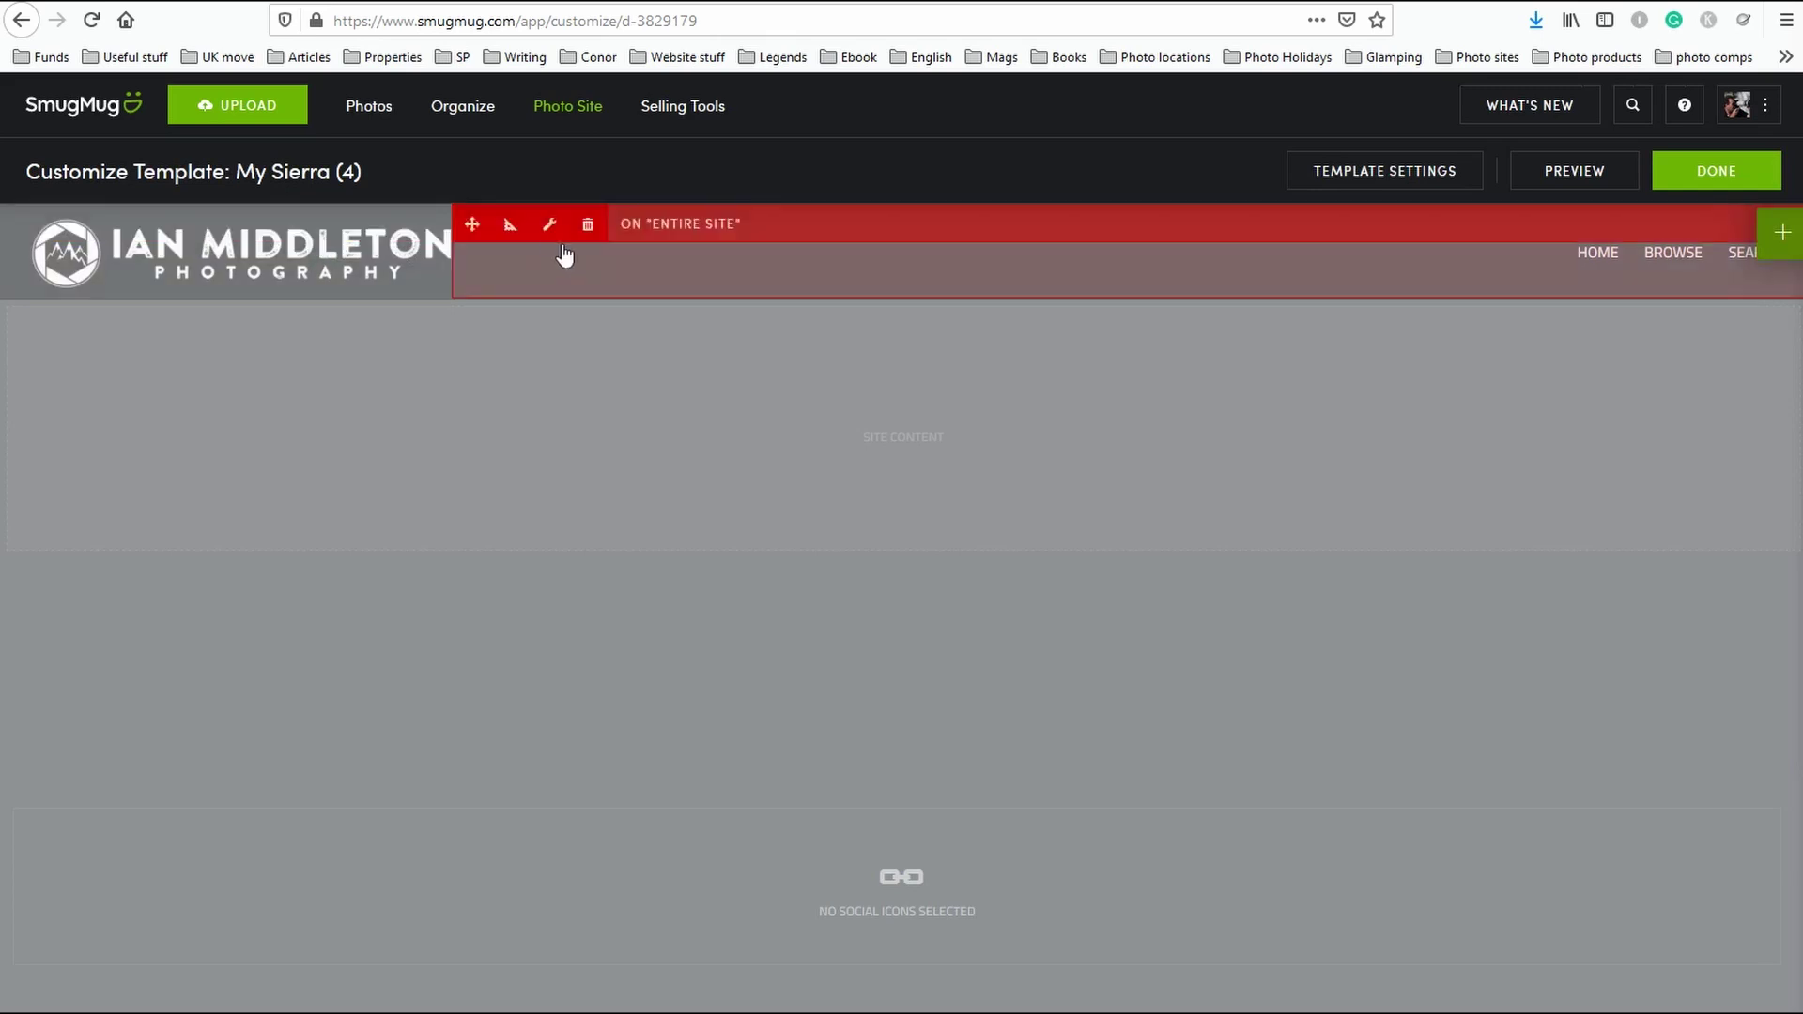
Set the menu block's container width to 25% and apply the dimensions.
{"action": "left_click", "coordinate": [510, 229]}
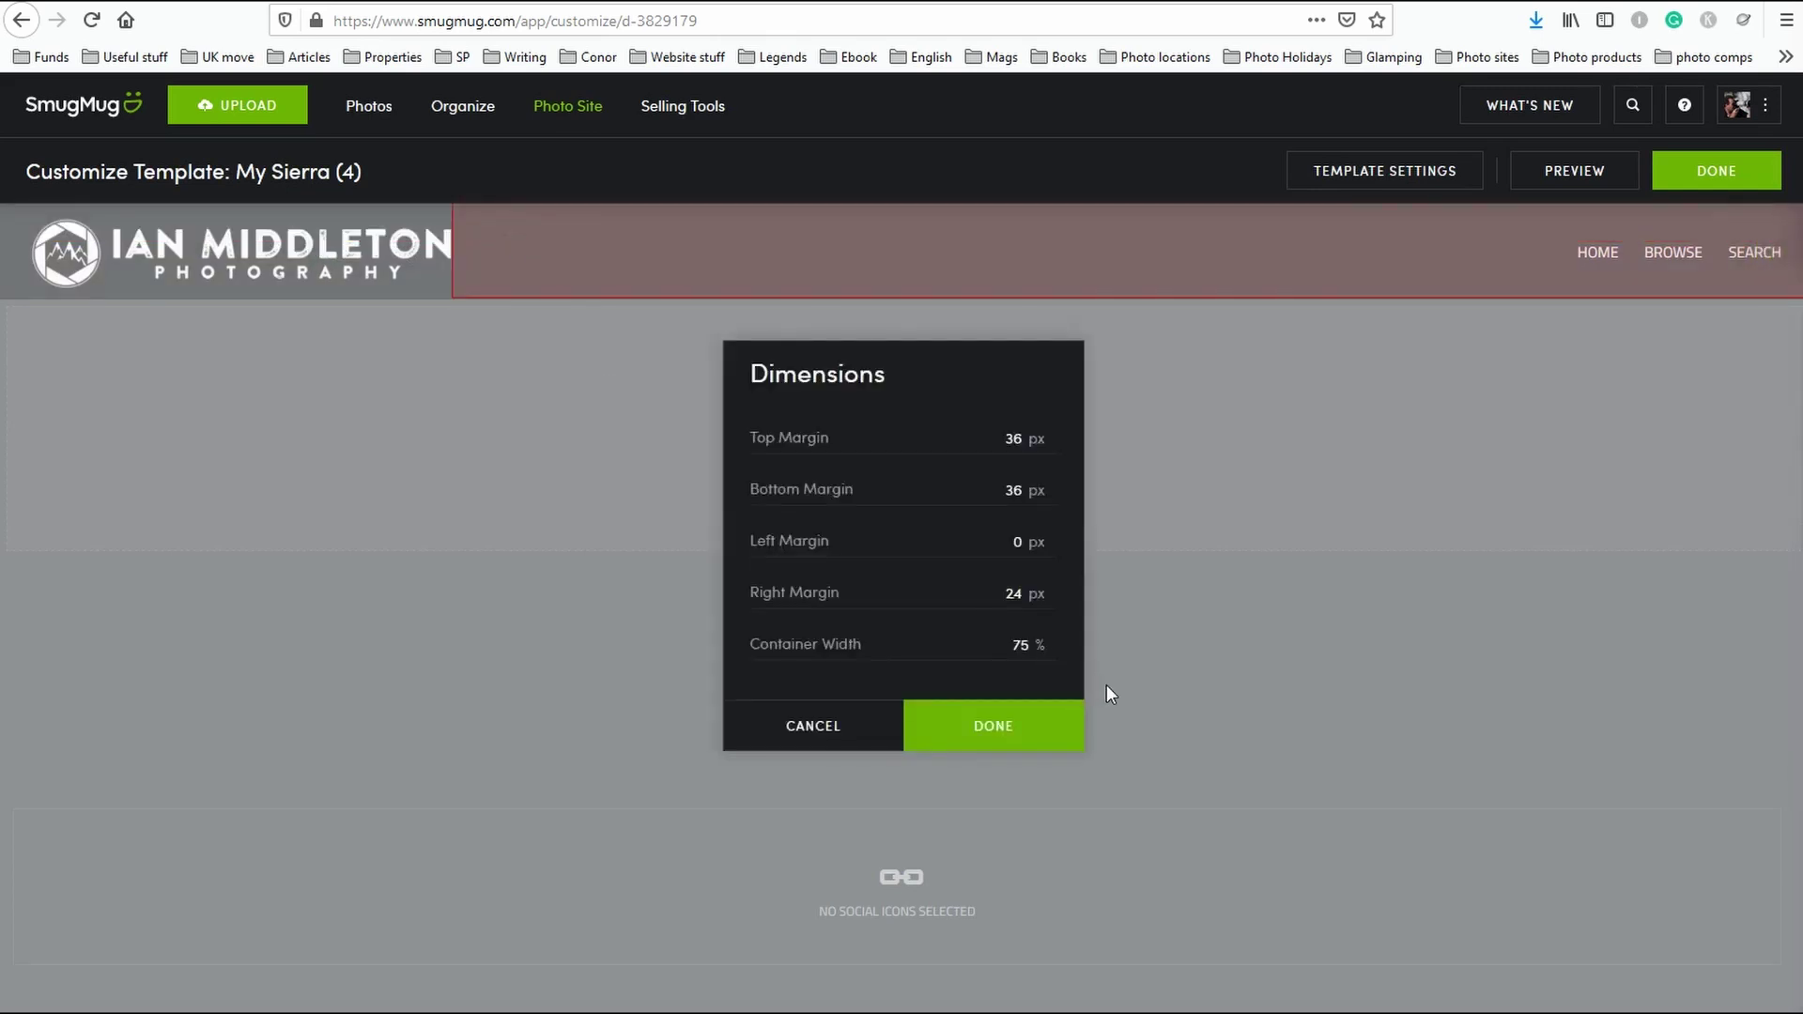
{"action": "left_click_drag", "start_coordinate": [1011, 645], "coordinate": [1064, 646]}
{"action": "type", "text": "25"}
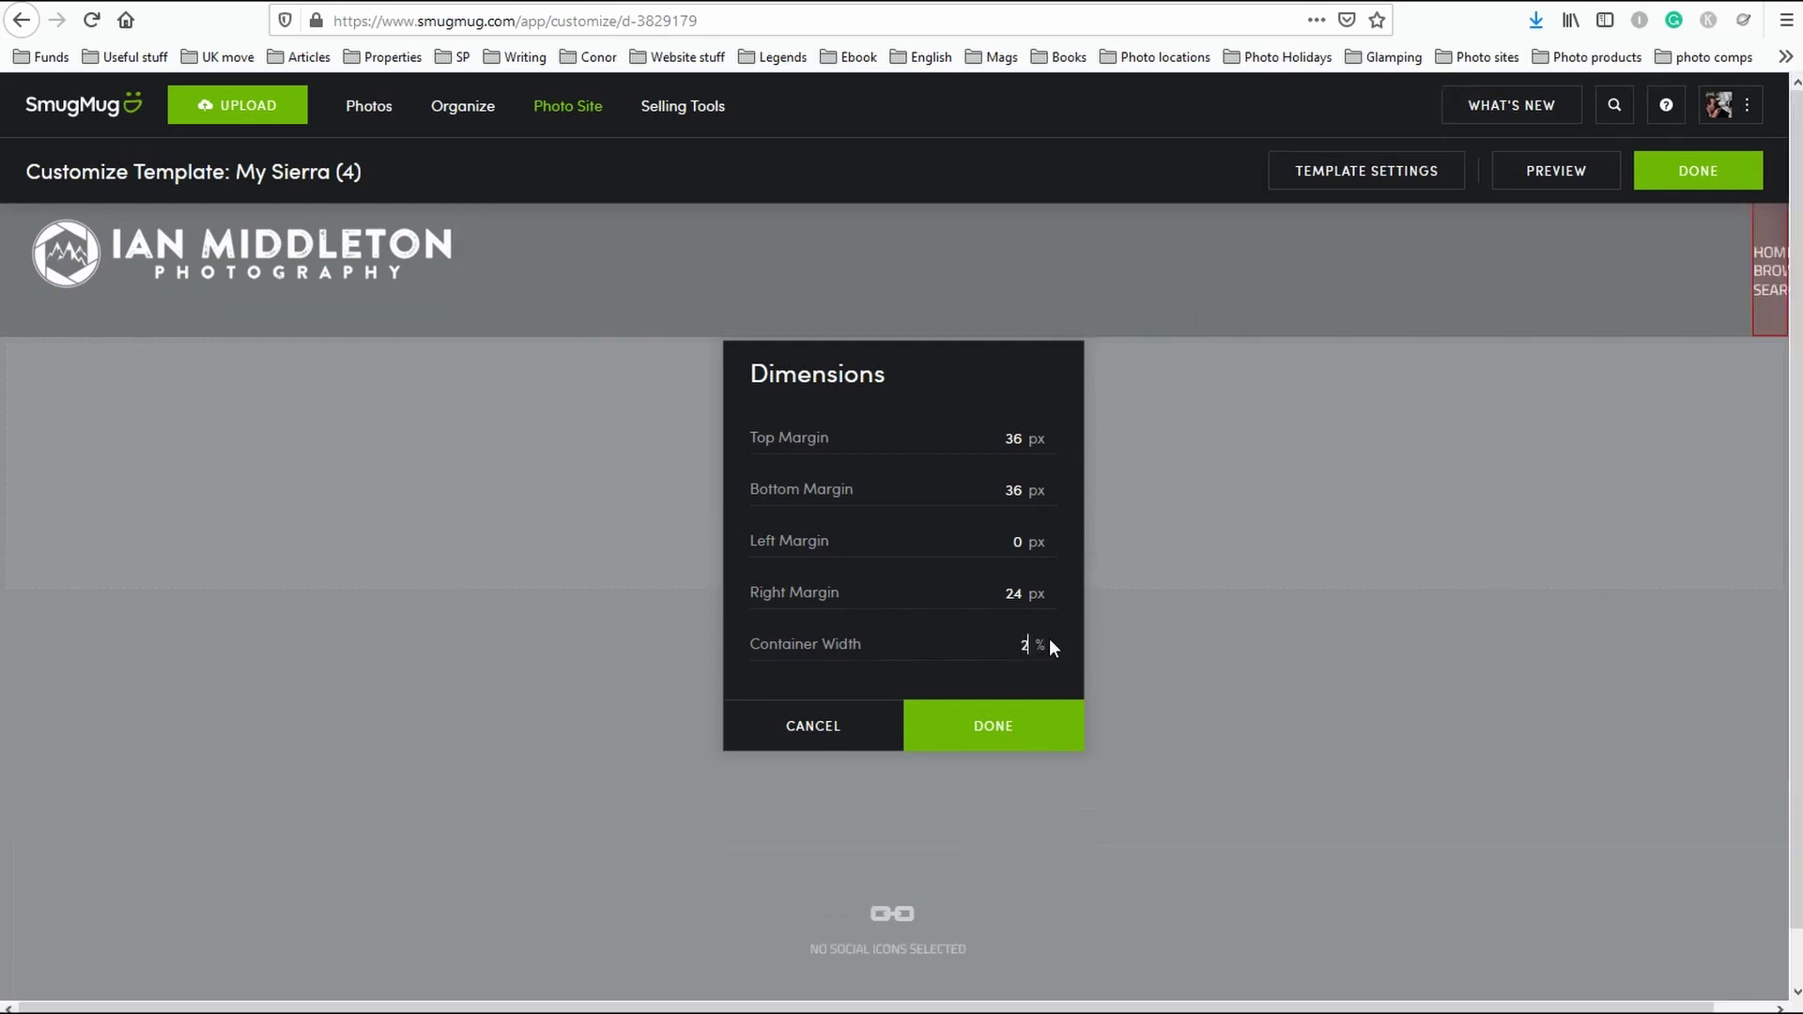
{"action": "left_click", "coordinate": [1033, 731]}
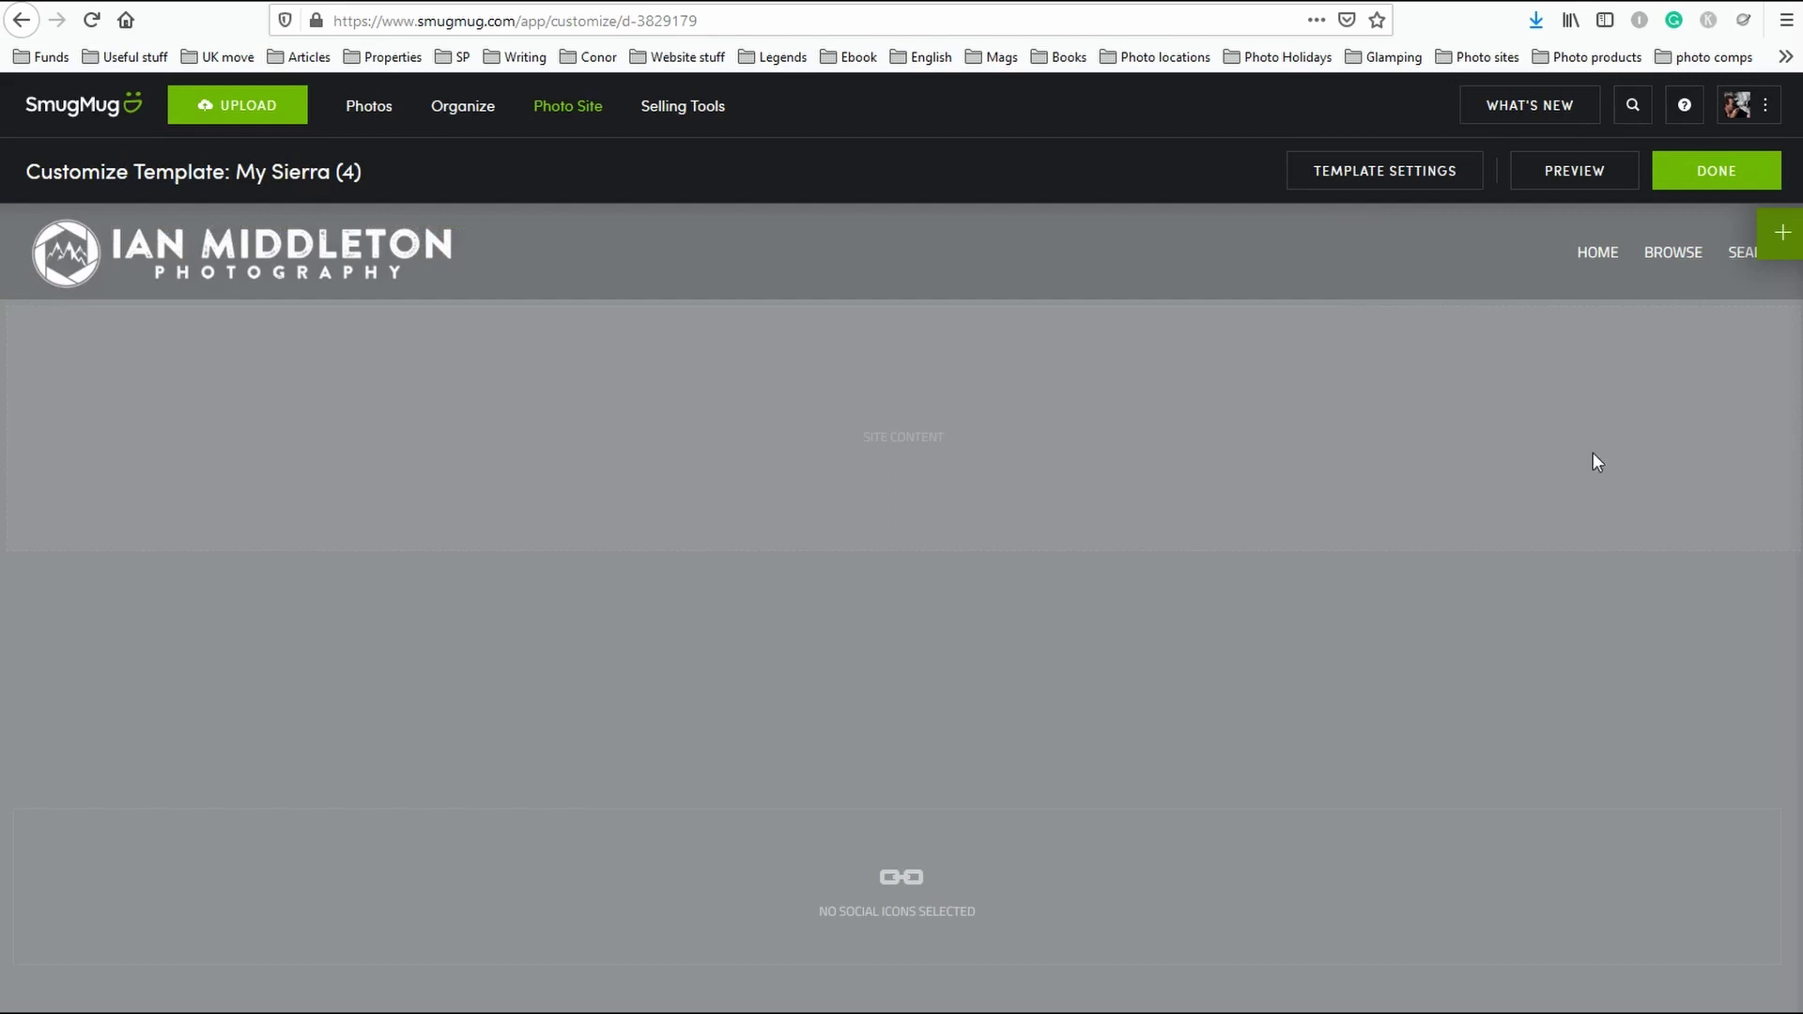
Add a Title content block to the Entire Site header between the logo and the menu.
{"action": "left_click", "coordinate": [1784, 237]}
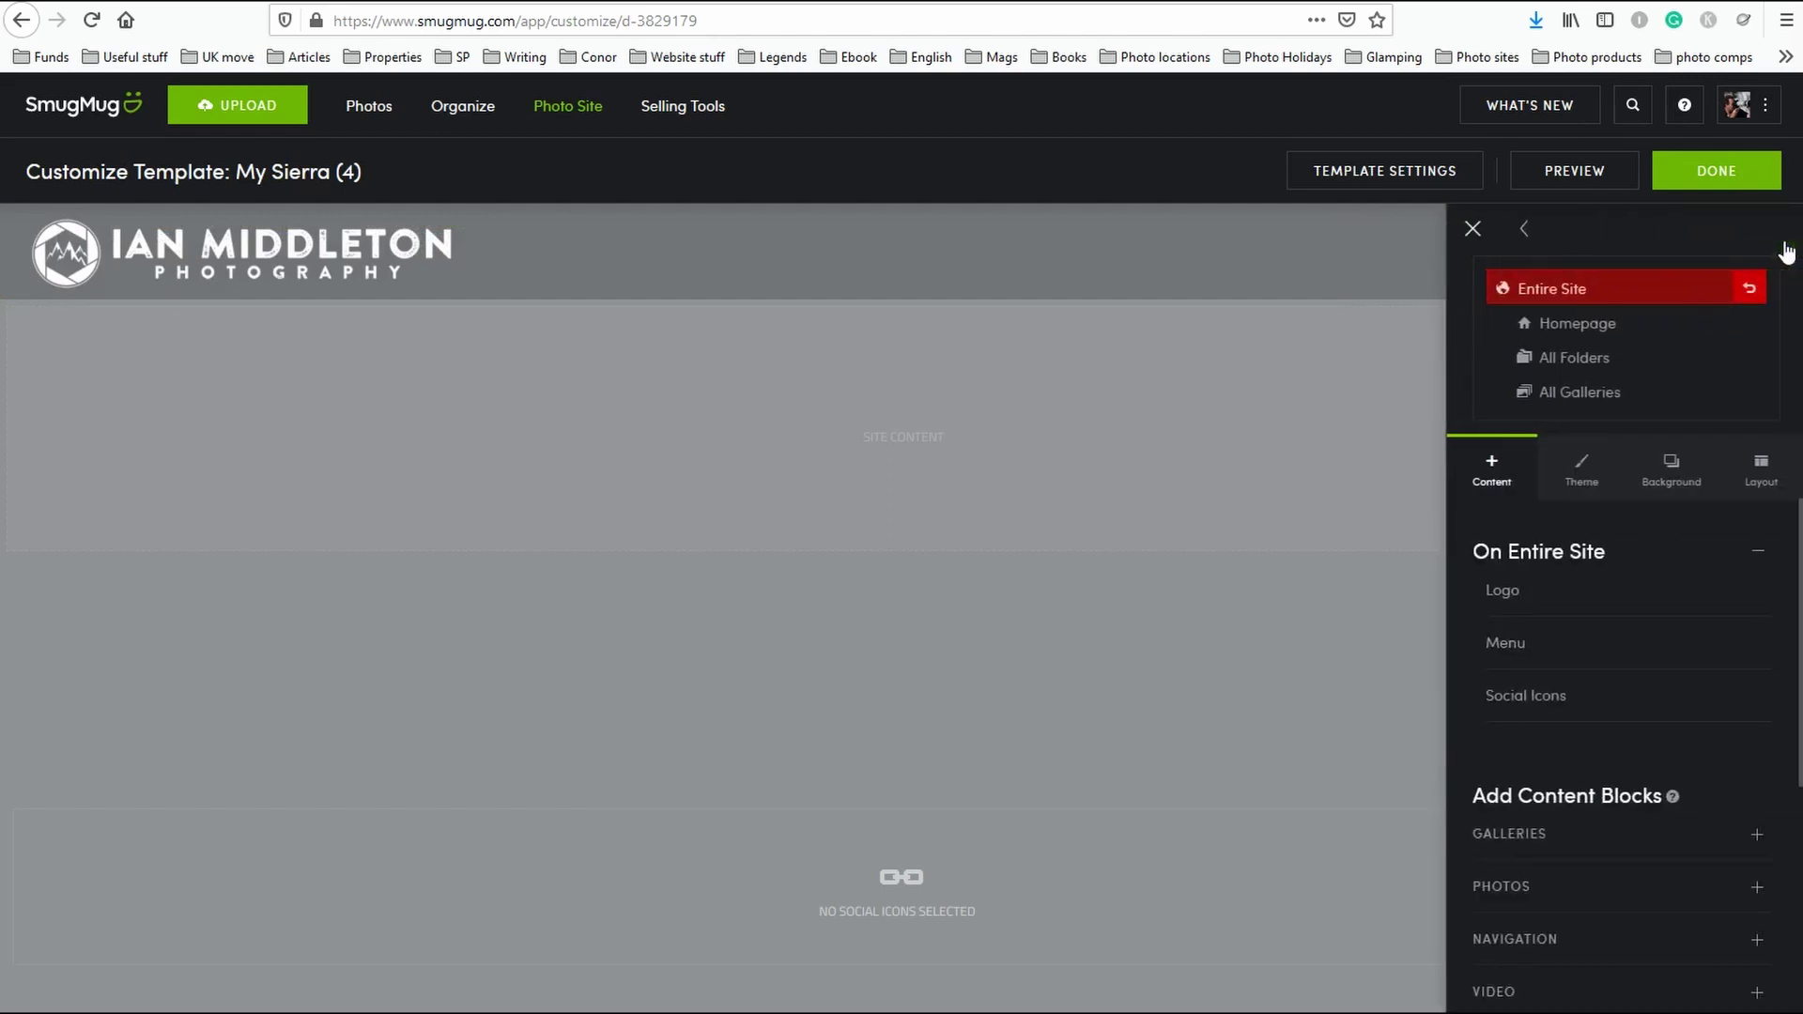
{"action": "scroll", "coordinate": [1641, 567], "scroll_direction": "down", "scroll_amount": 4}
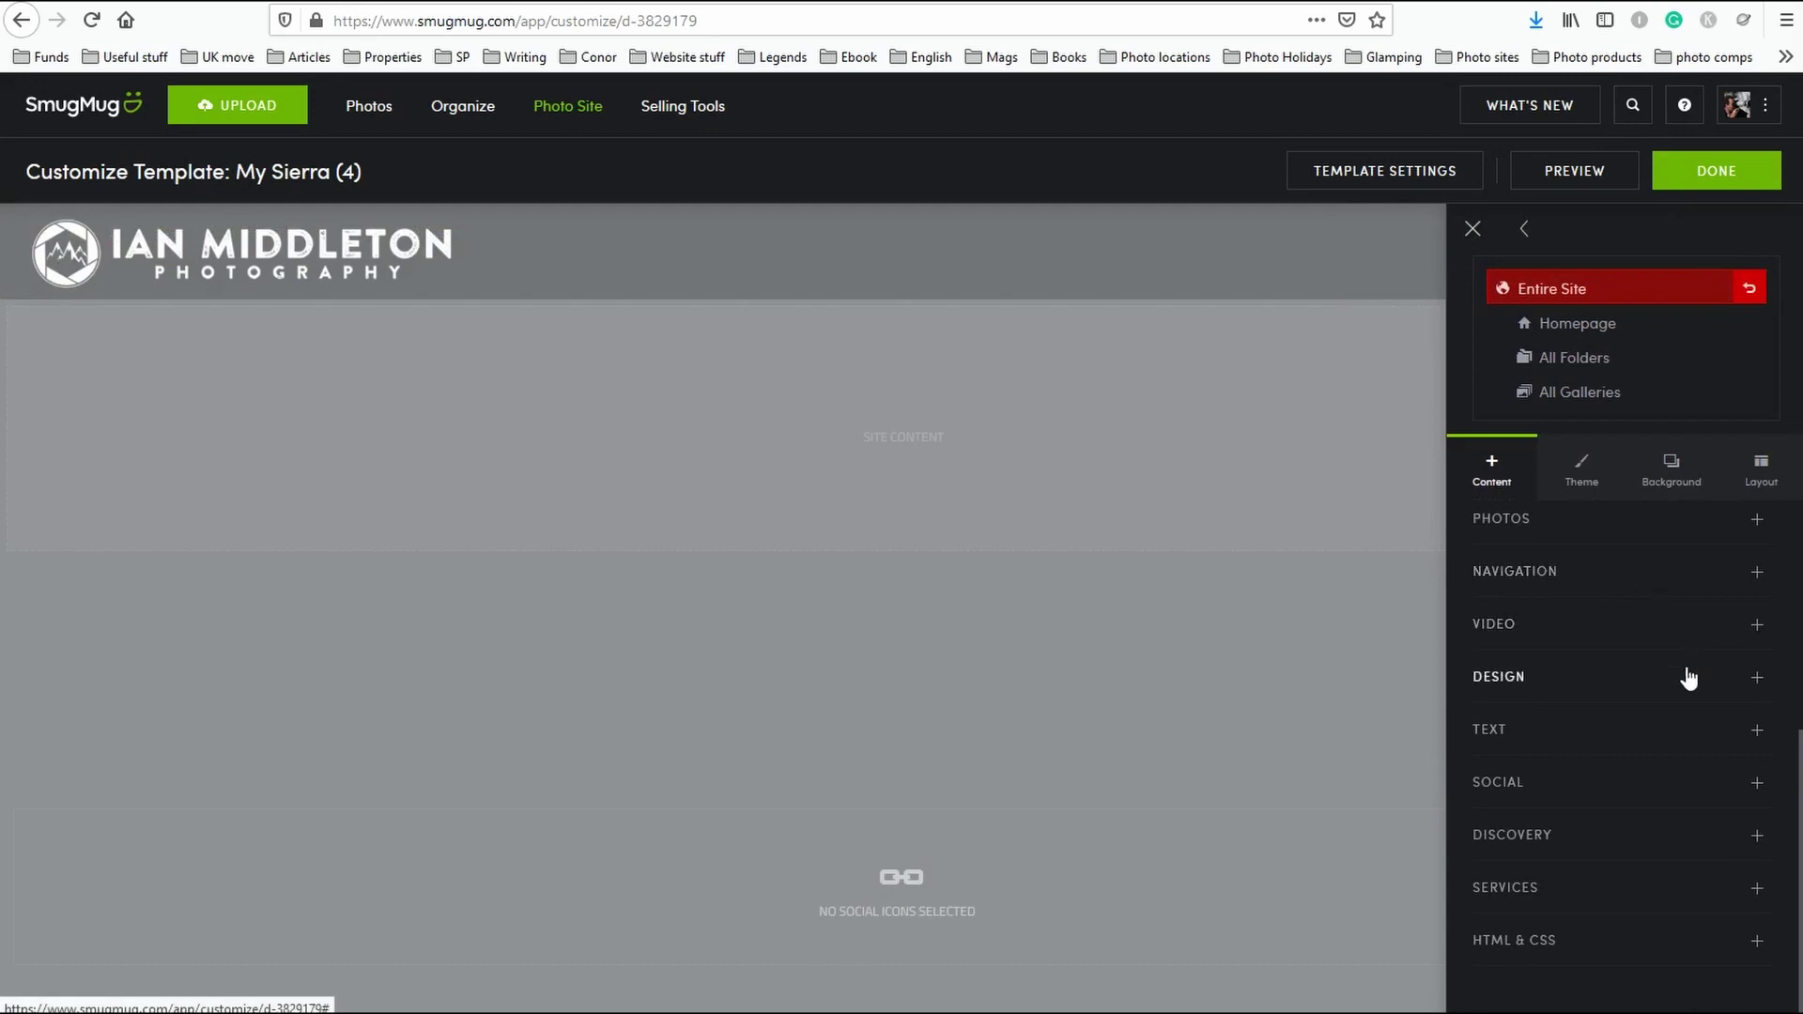
{"action": "left_click", "coordinate": [1755, 733]}
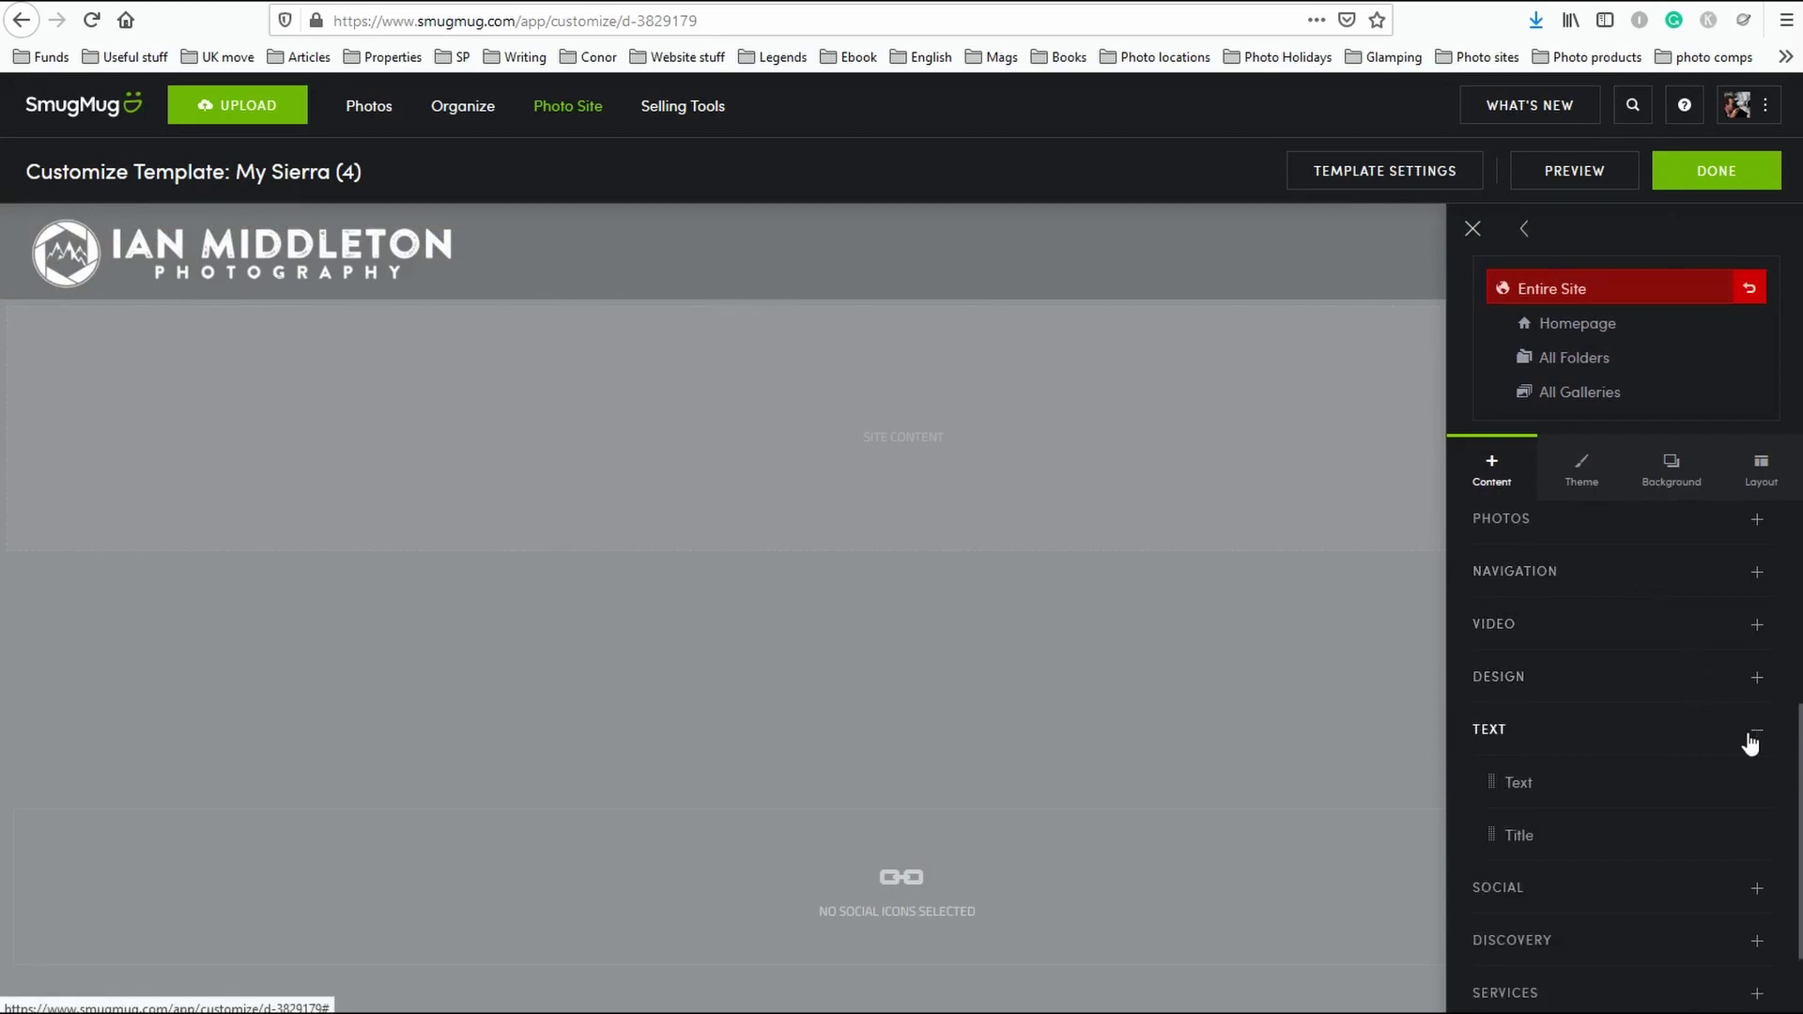
{"action": "left_click", "coordinate": [1753, 732]}
{"action": "scroll", "coordinate": [1667, 622], "scroll_direction": "up", "scroll_amount": 4}
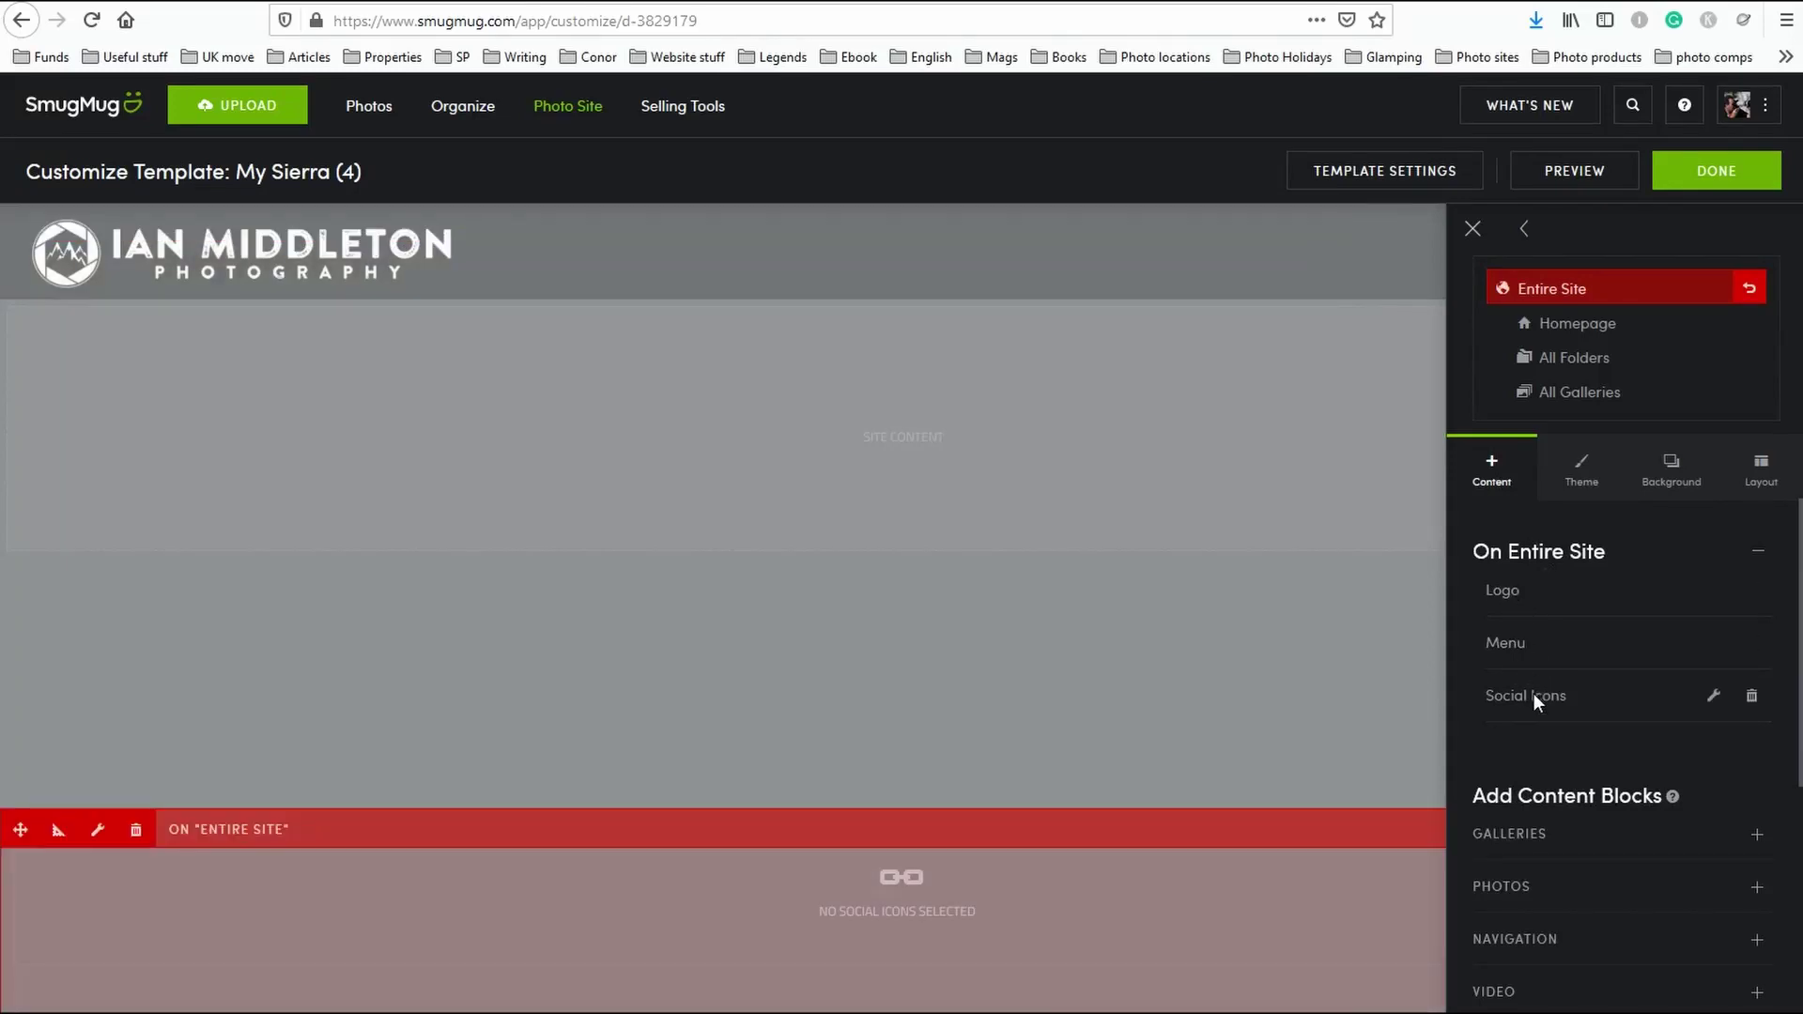
{"action": "scroll", "coordinate": [1535, 695], "scroll_direction": "down", "scroll_amount": 3}
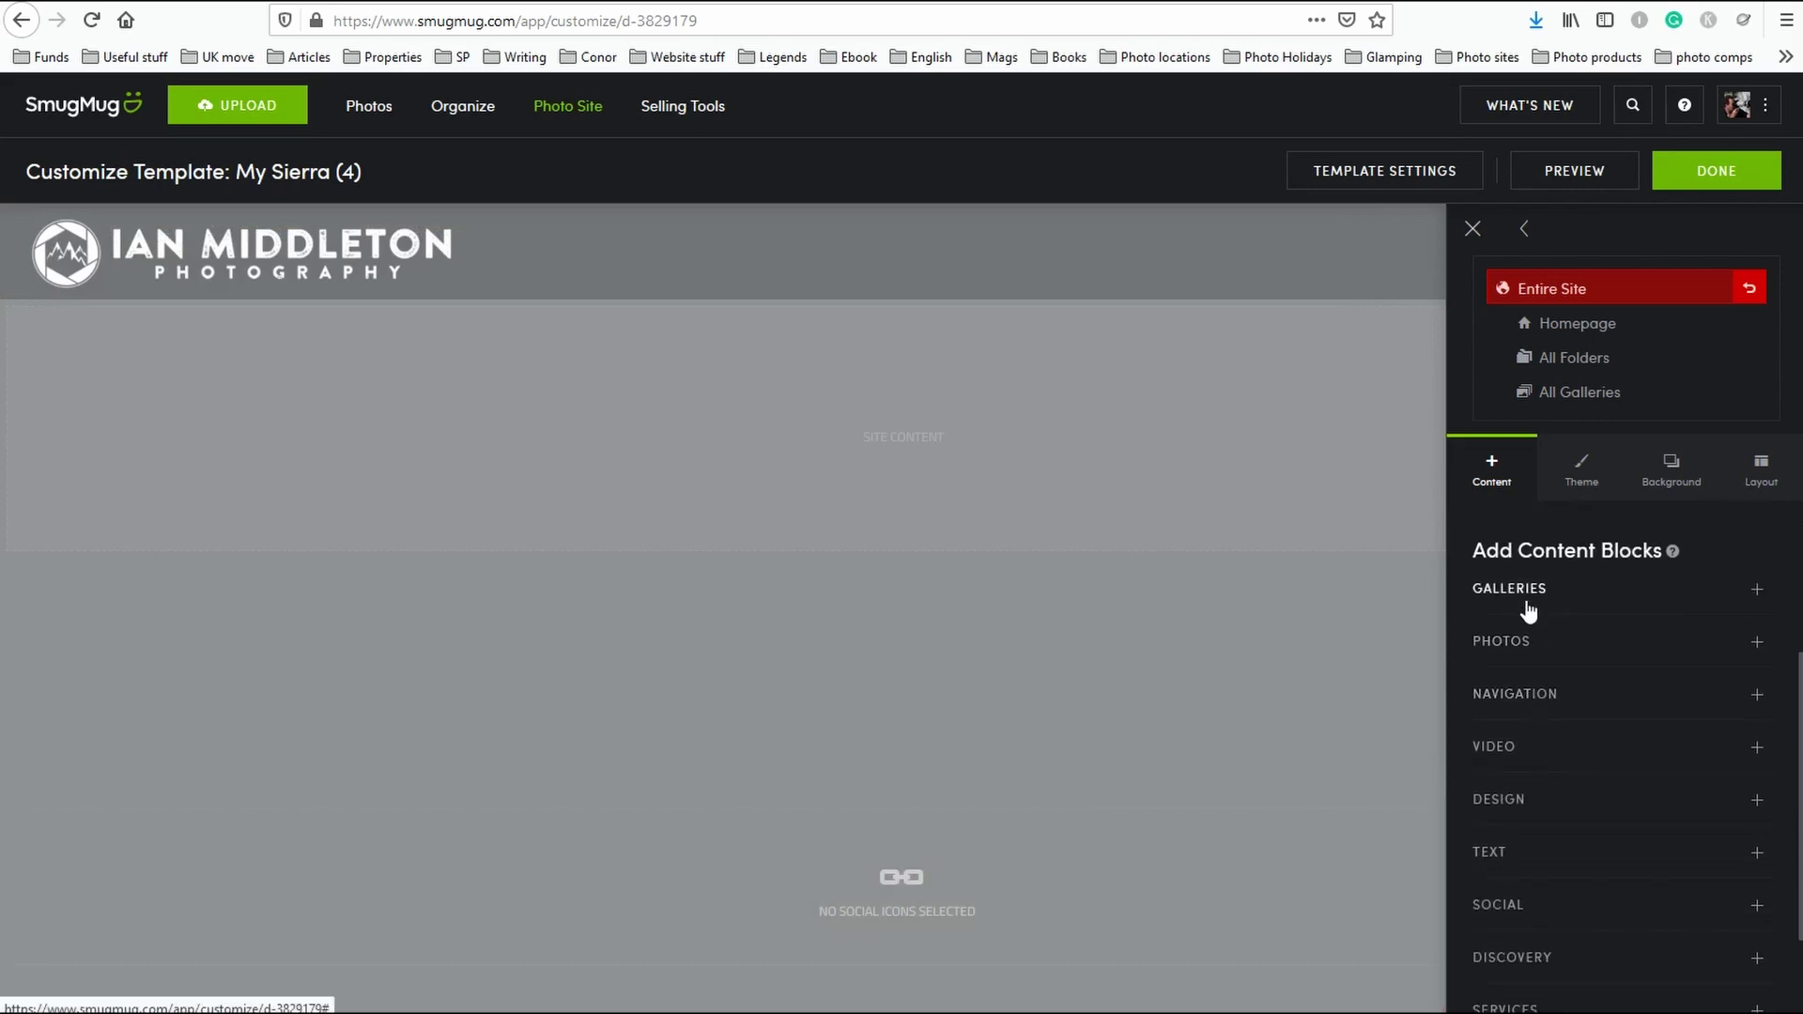
{"action": "left_click", "coordinate": [1581, 854]}
{"action": "scroll", "coordinate": [1587, 817], "scroll_direction": "down", "scroll_amount": 3}
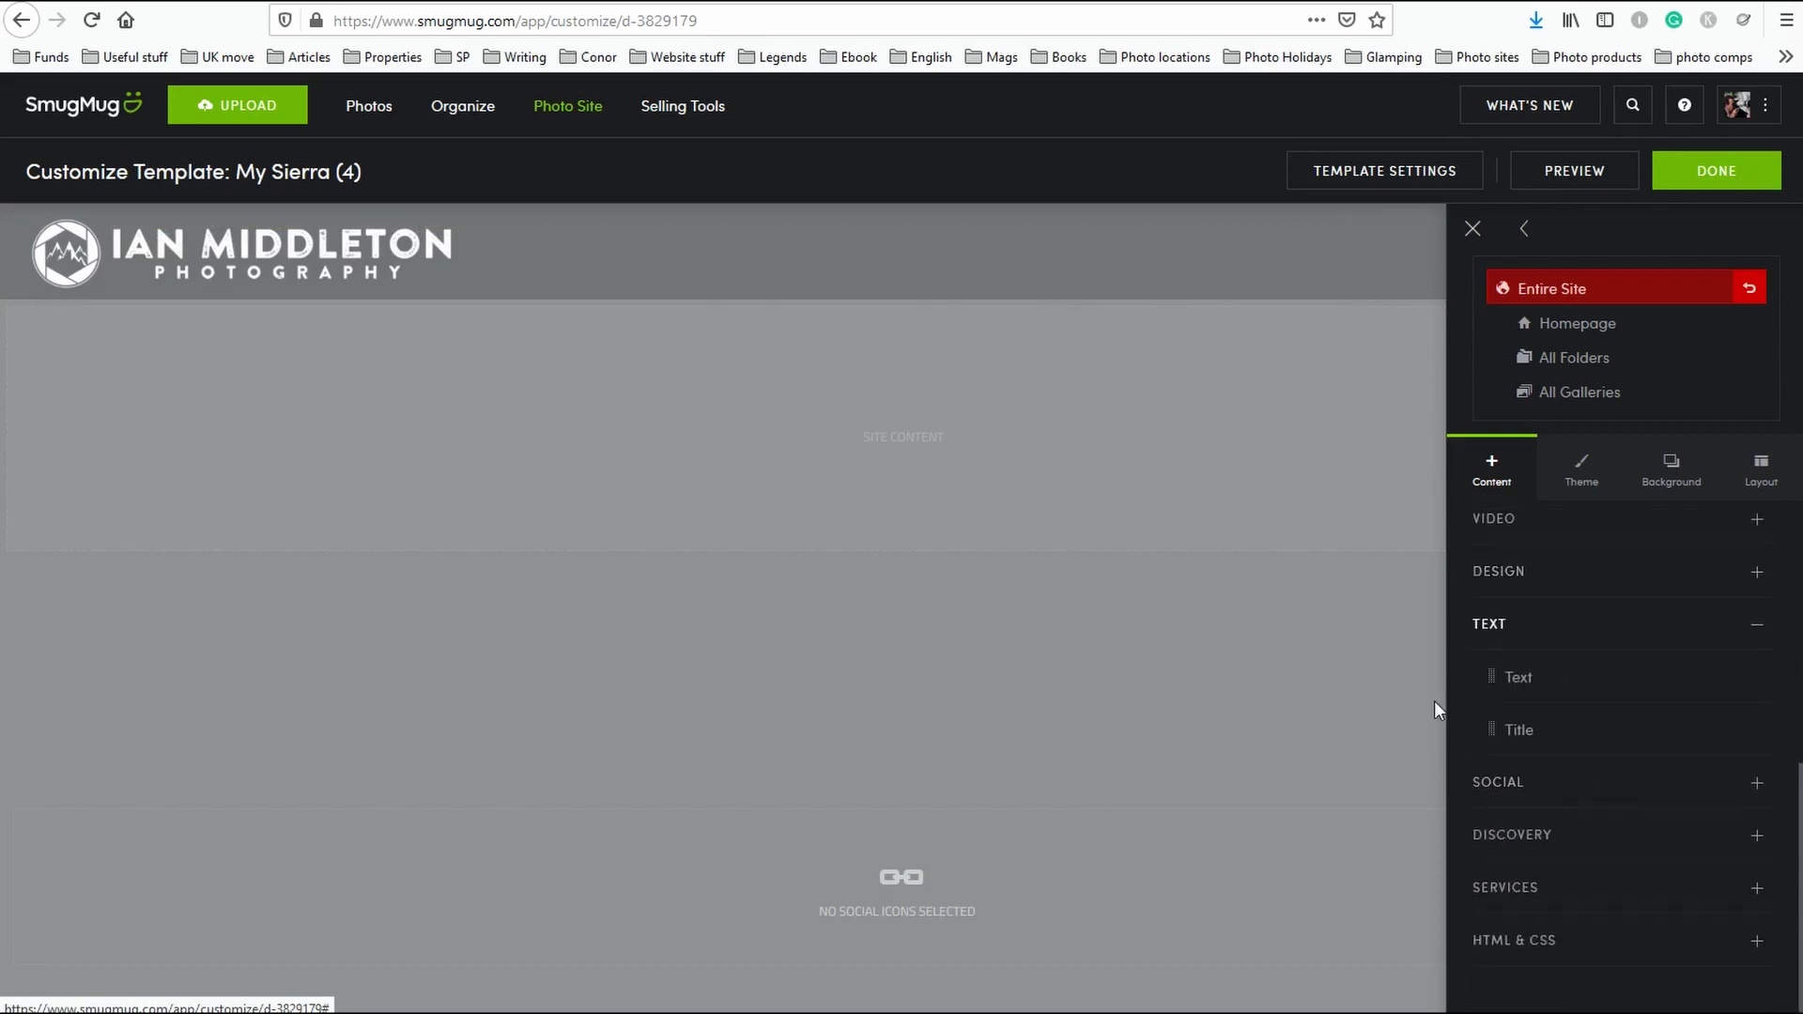
{"action": "left_click_drag", "start_coordinate": [1530, 729], "coordinate": [725, 336]}
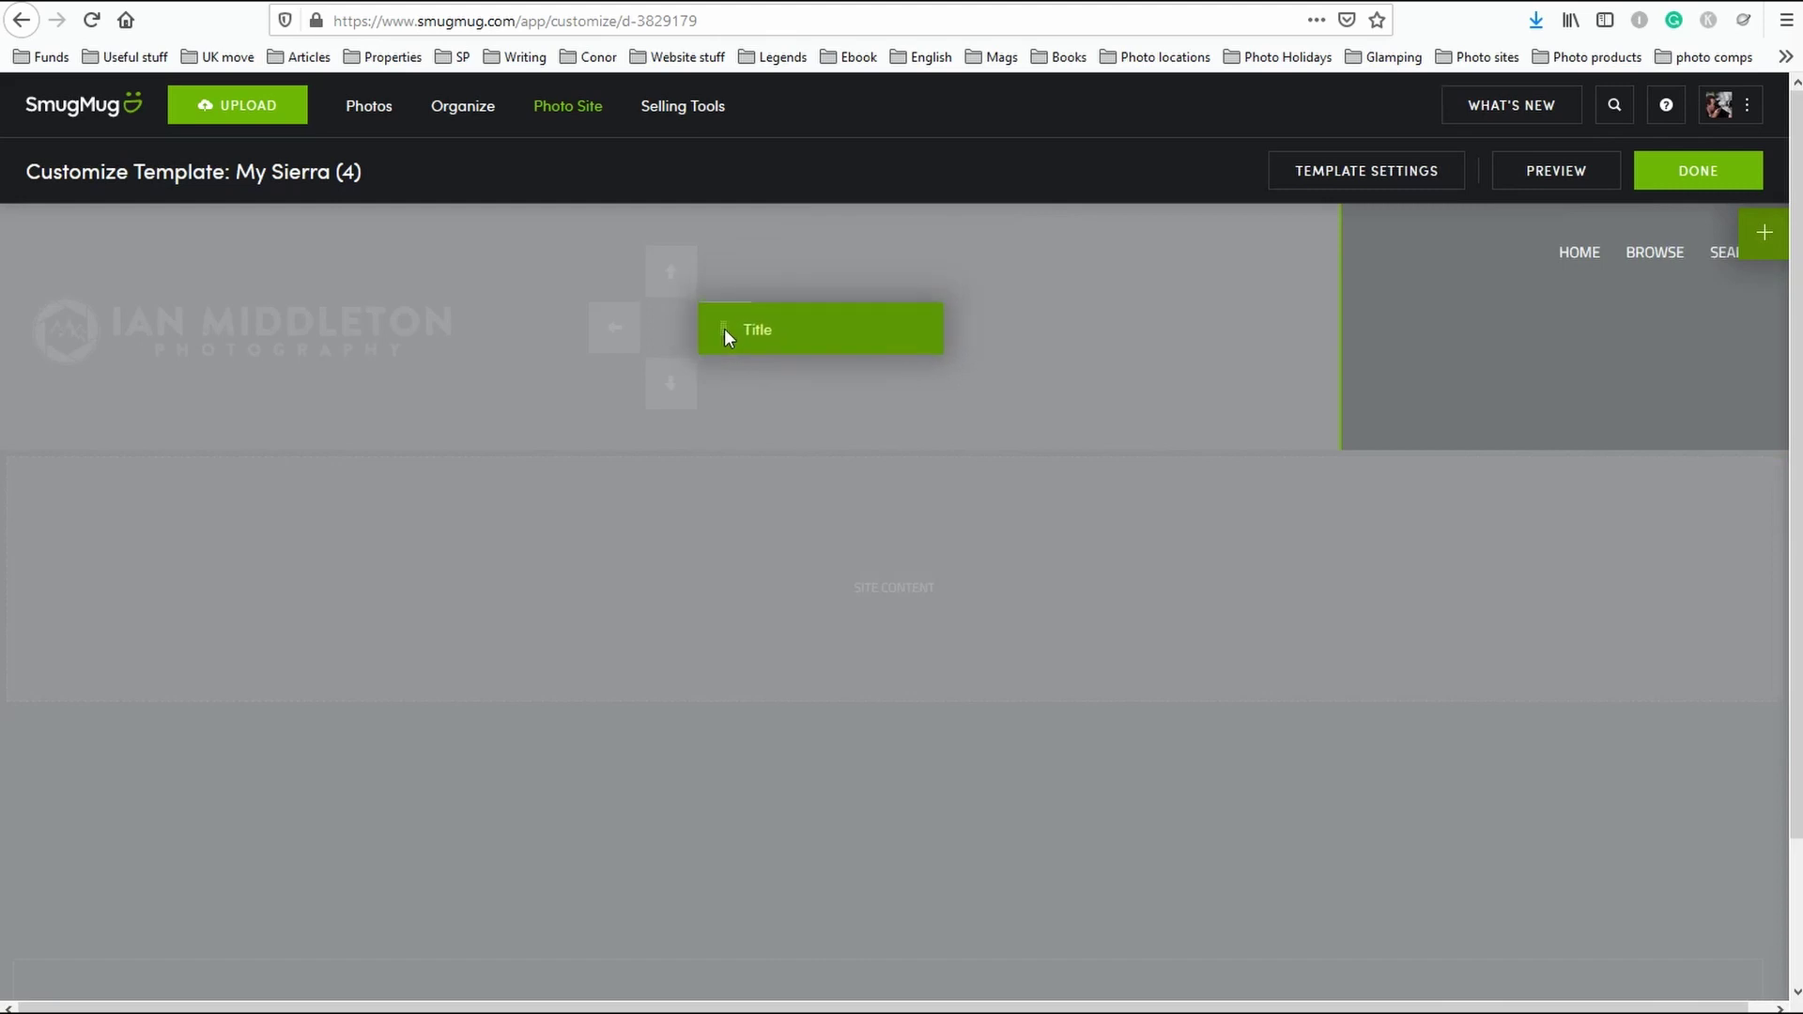
{"action": "left_click_drag", "start_coordinate": [726, 334], "coordinate": [726, 333]}
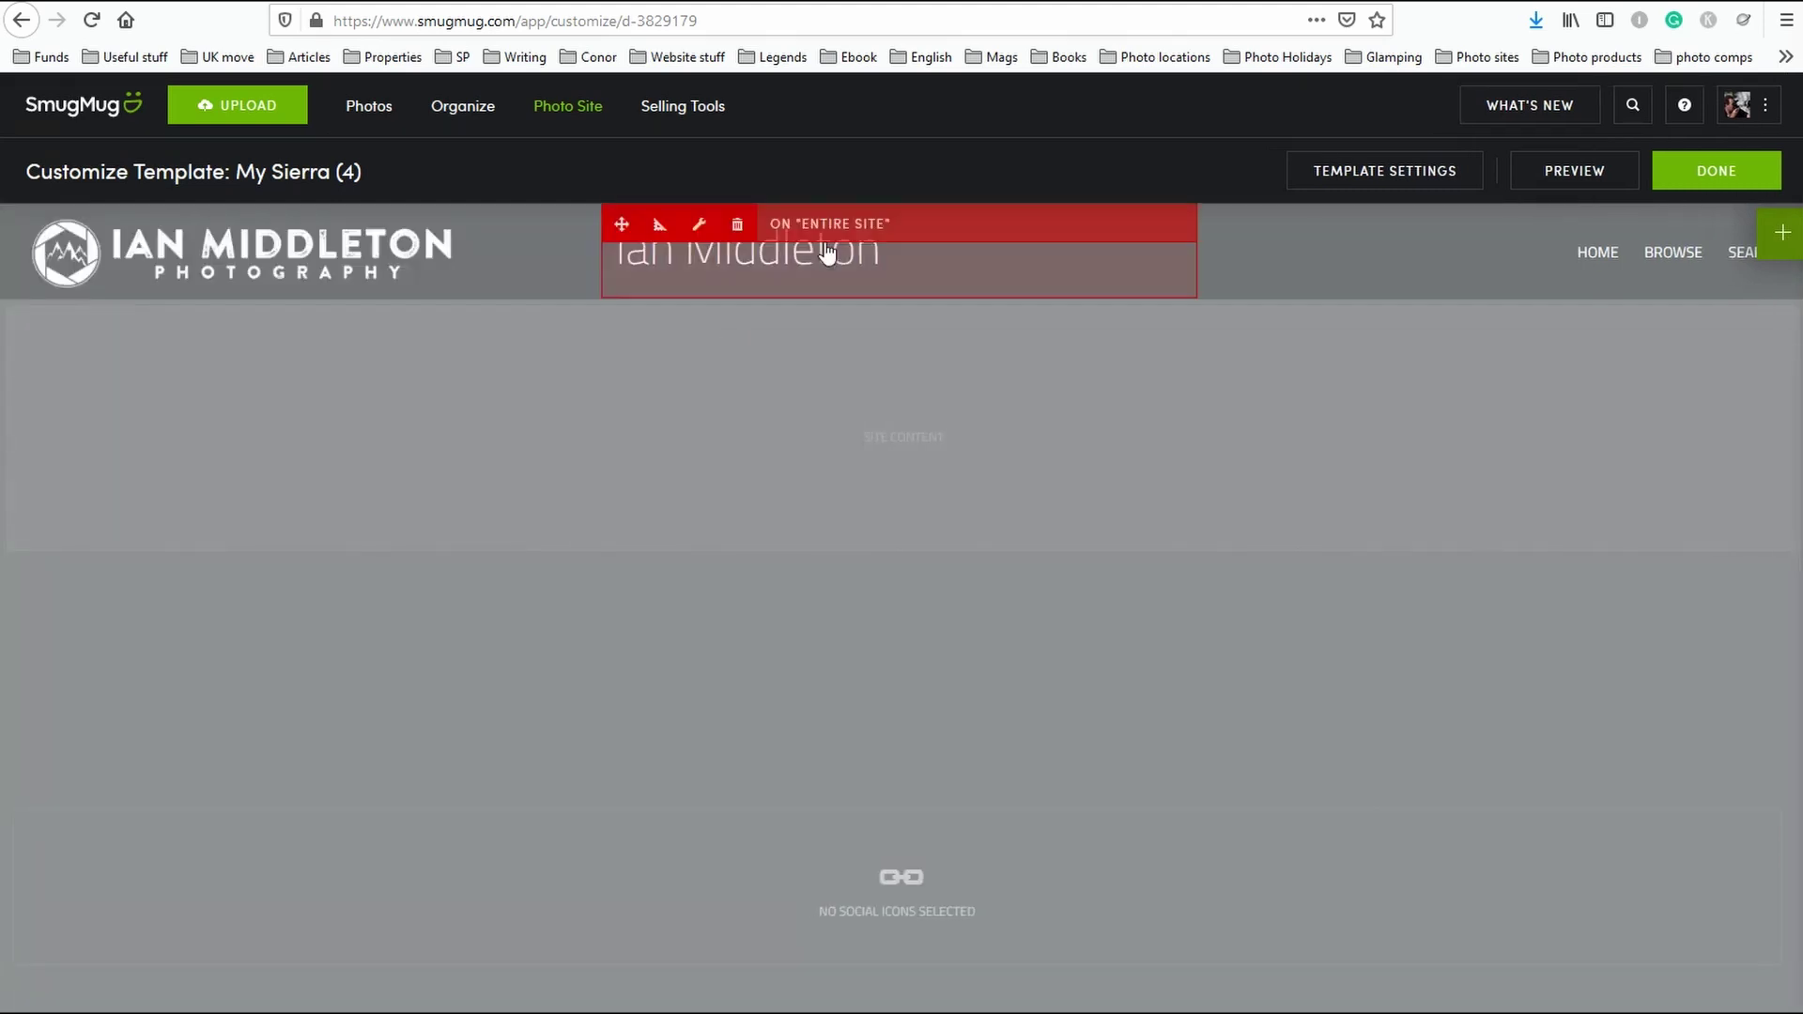
Center the header title block and set its text to "Landscape Photographer".
{"action": "left_click", "coordinate": [902, 237]}
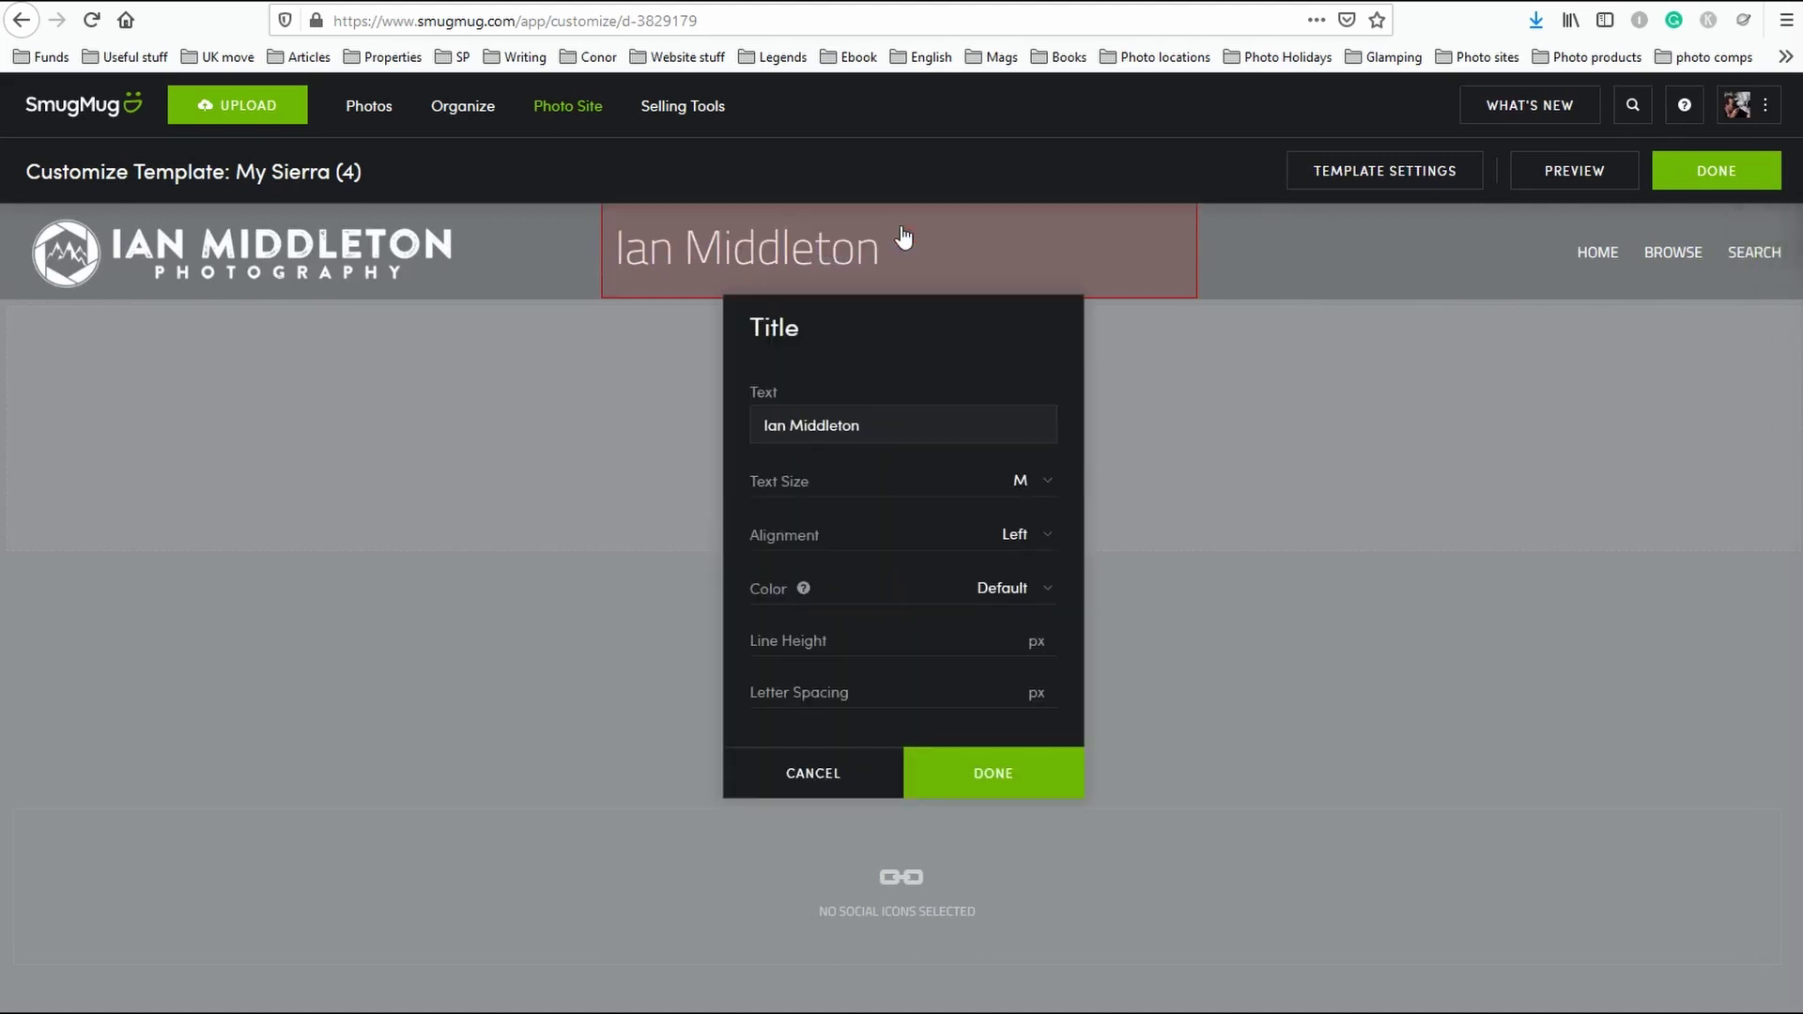
{"action": "left_click", "coordinate": [1037, 543]}
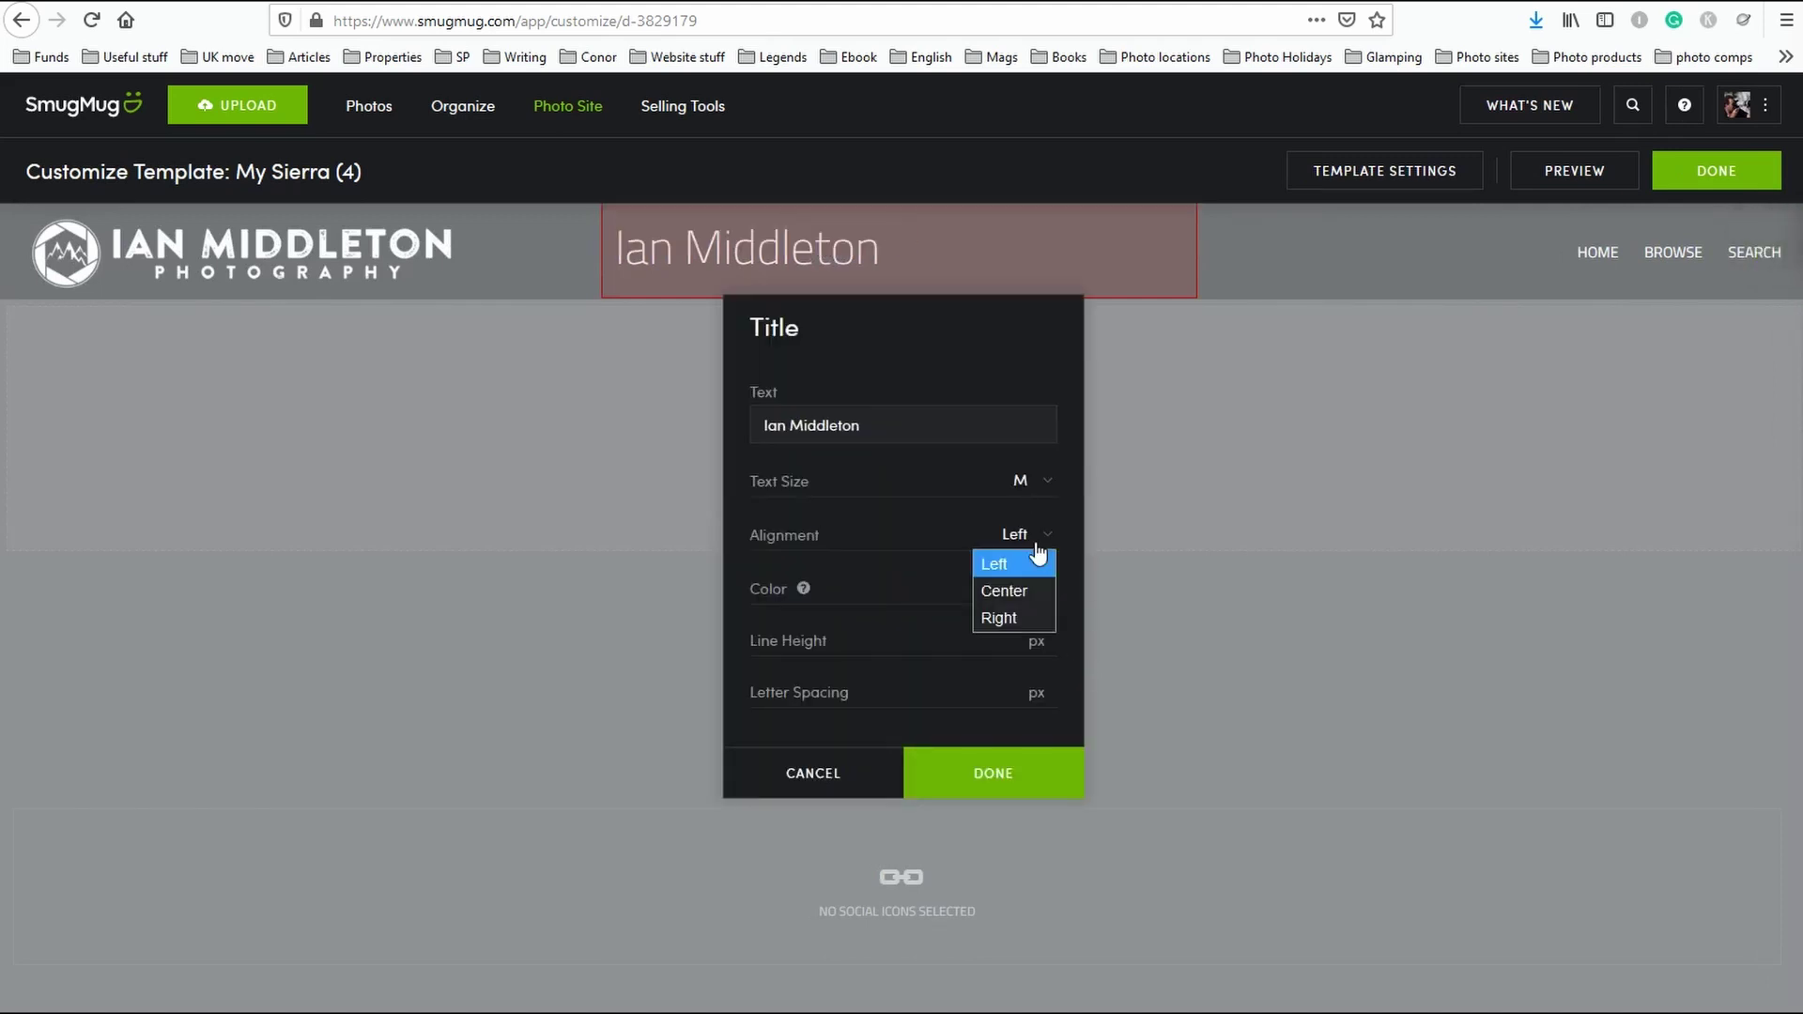
{"action": "left_click", "coordinate": [1007, 594]}
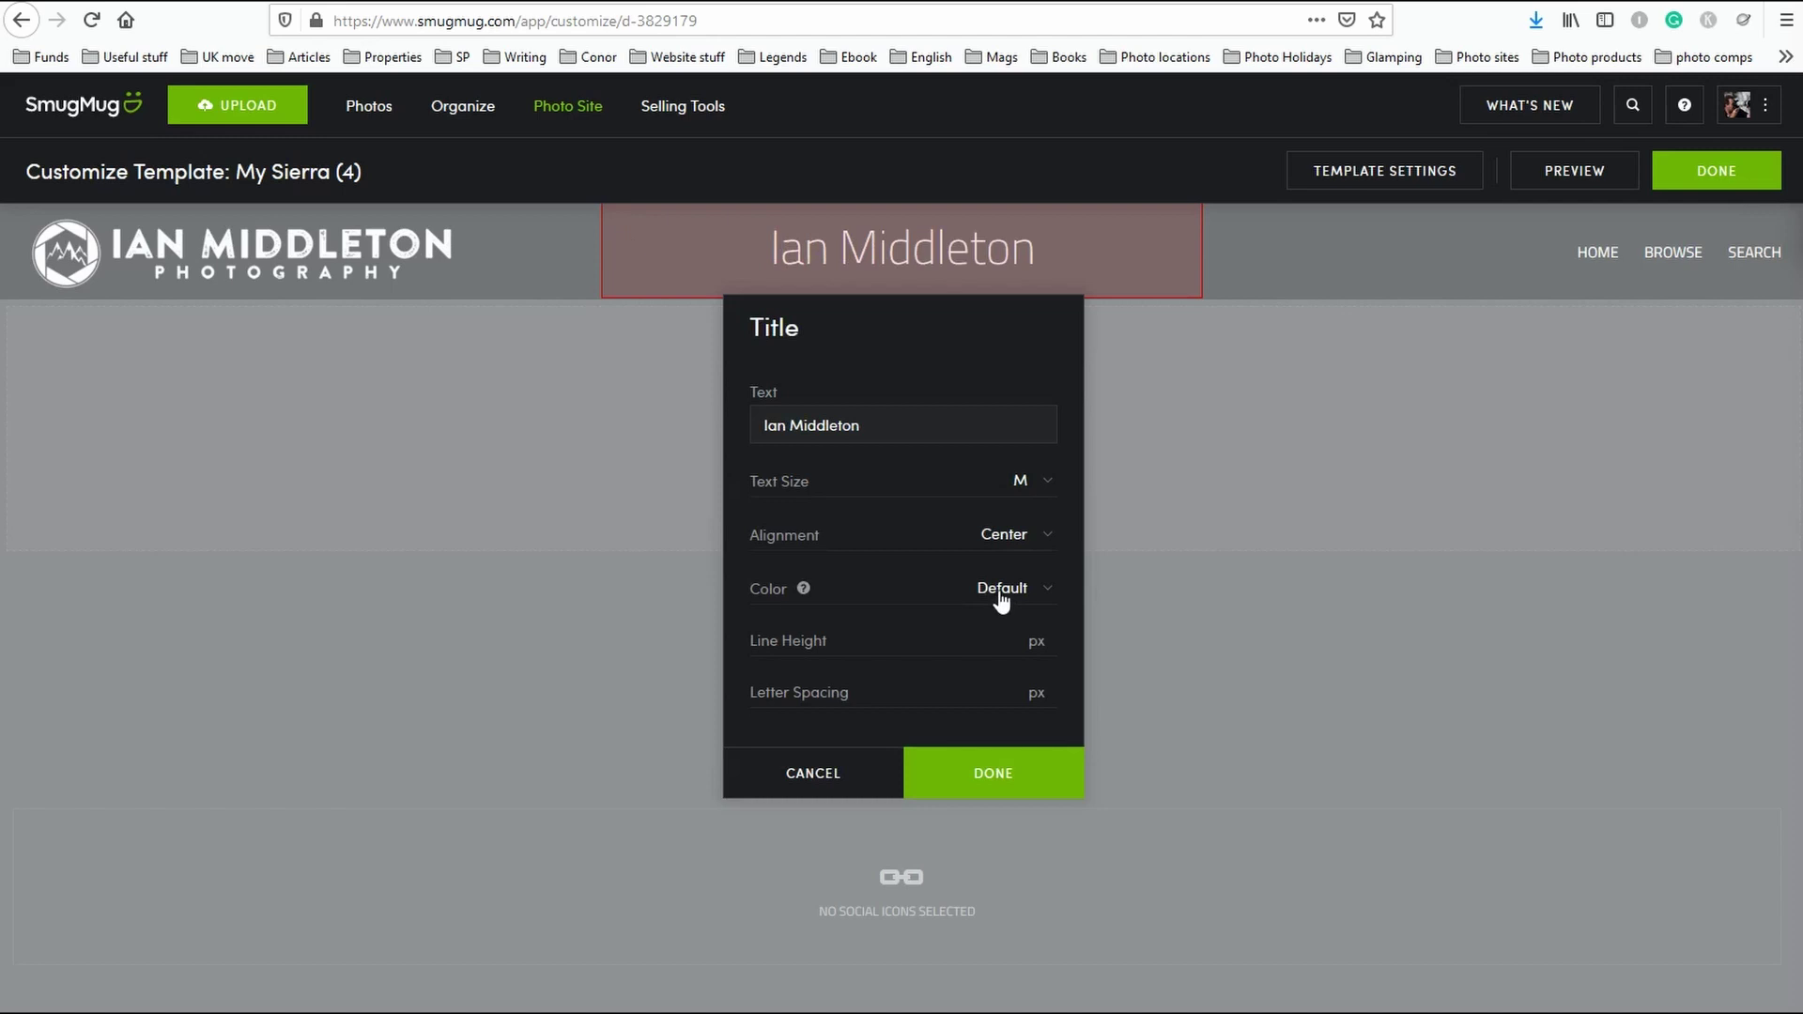
{"action": "left_click_drag", "start_coordinate": [860, 427], "coordinate": [667, 425]}
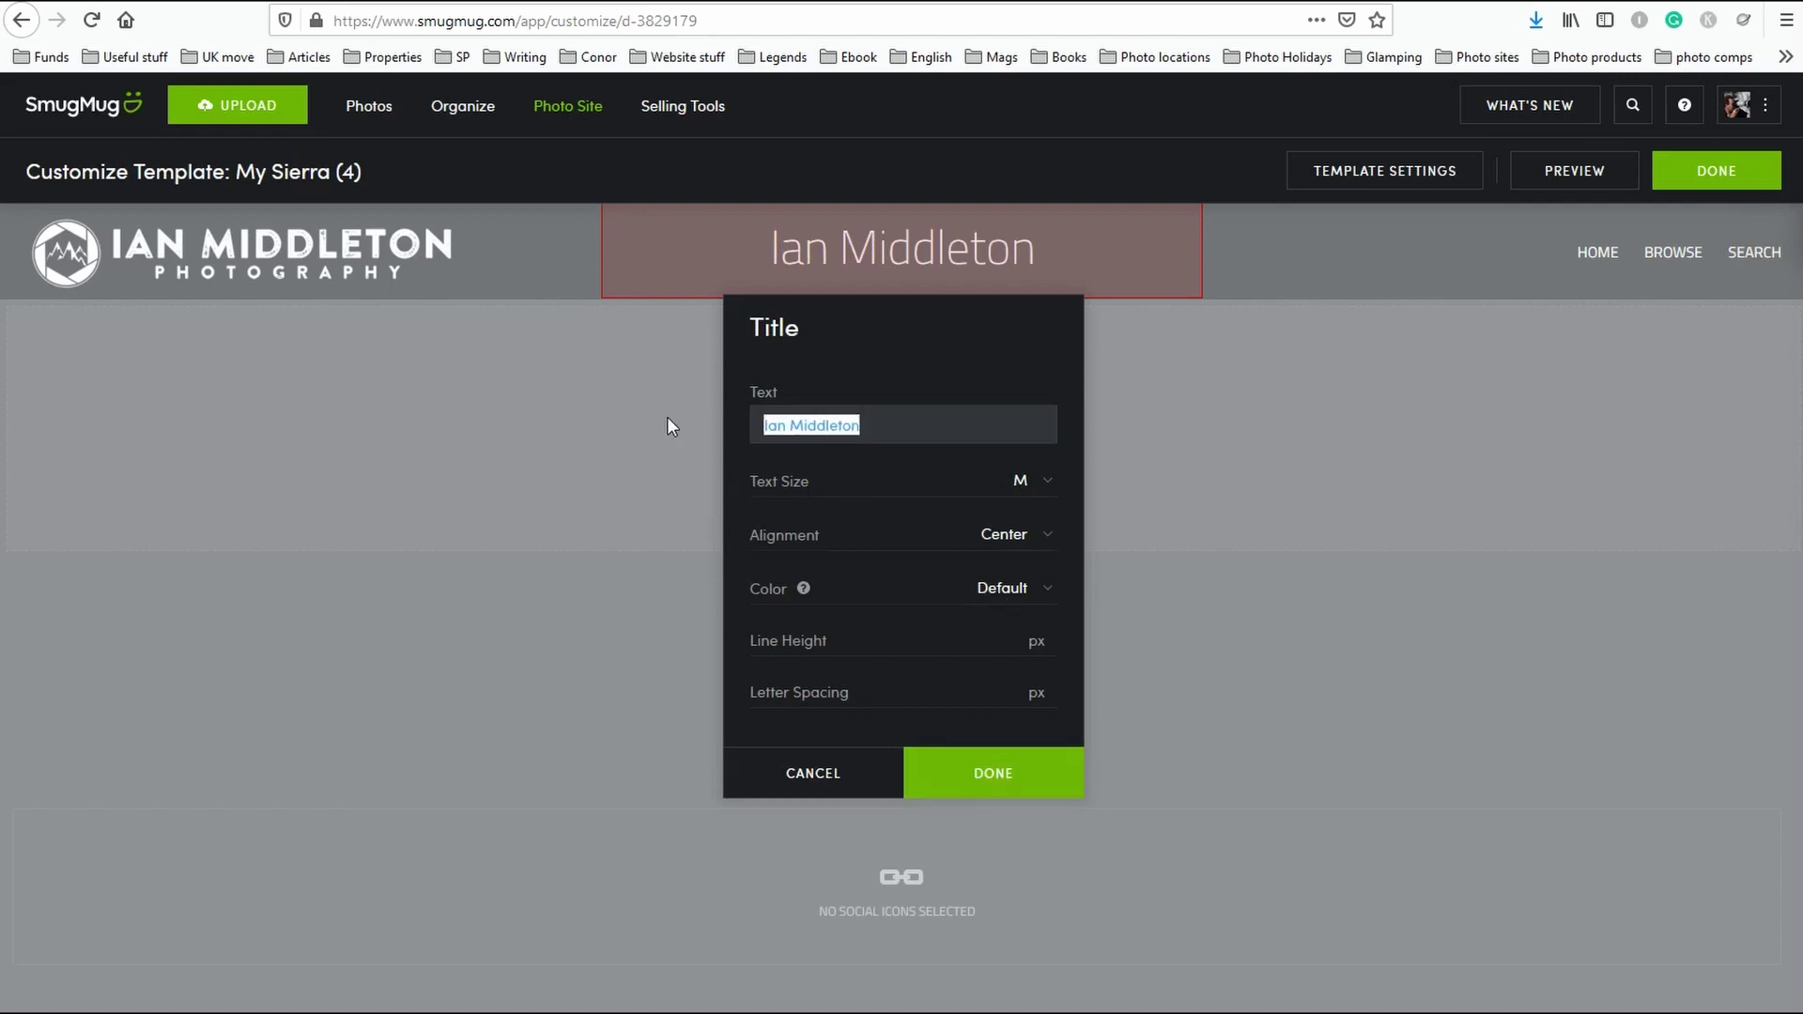
{"action": "type", "text": "Lands"}
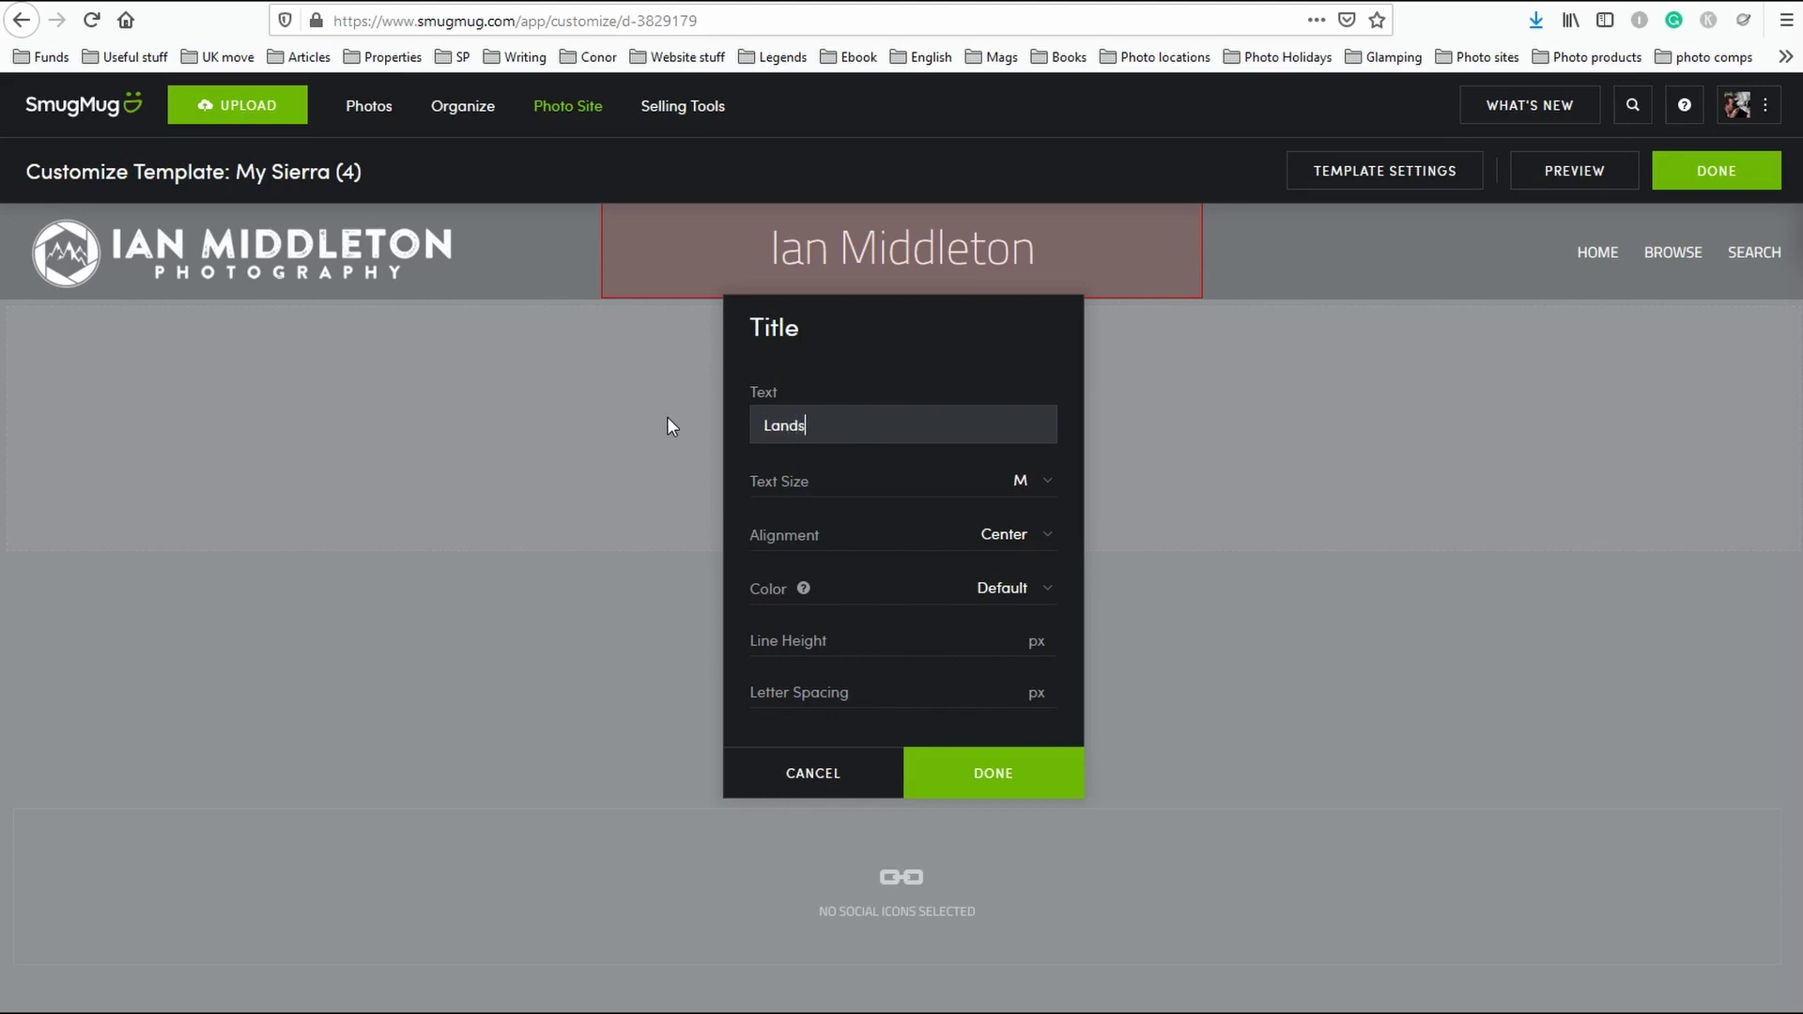
{"action": "type", "text": "cape "}
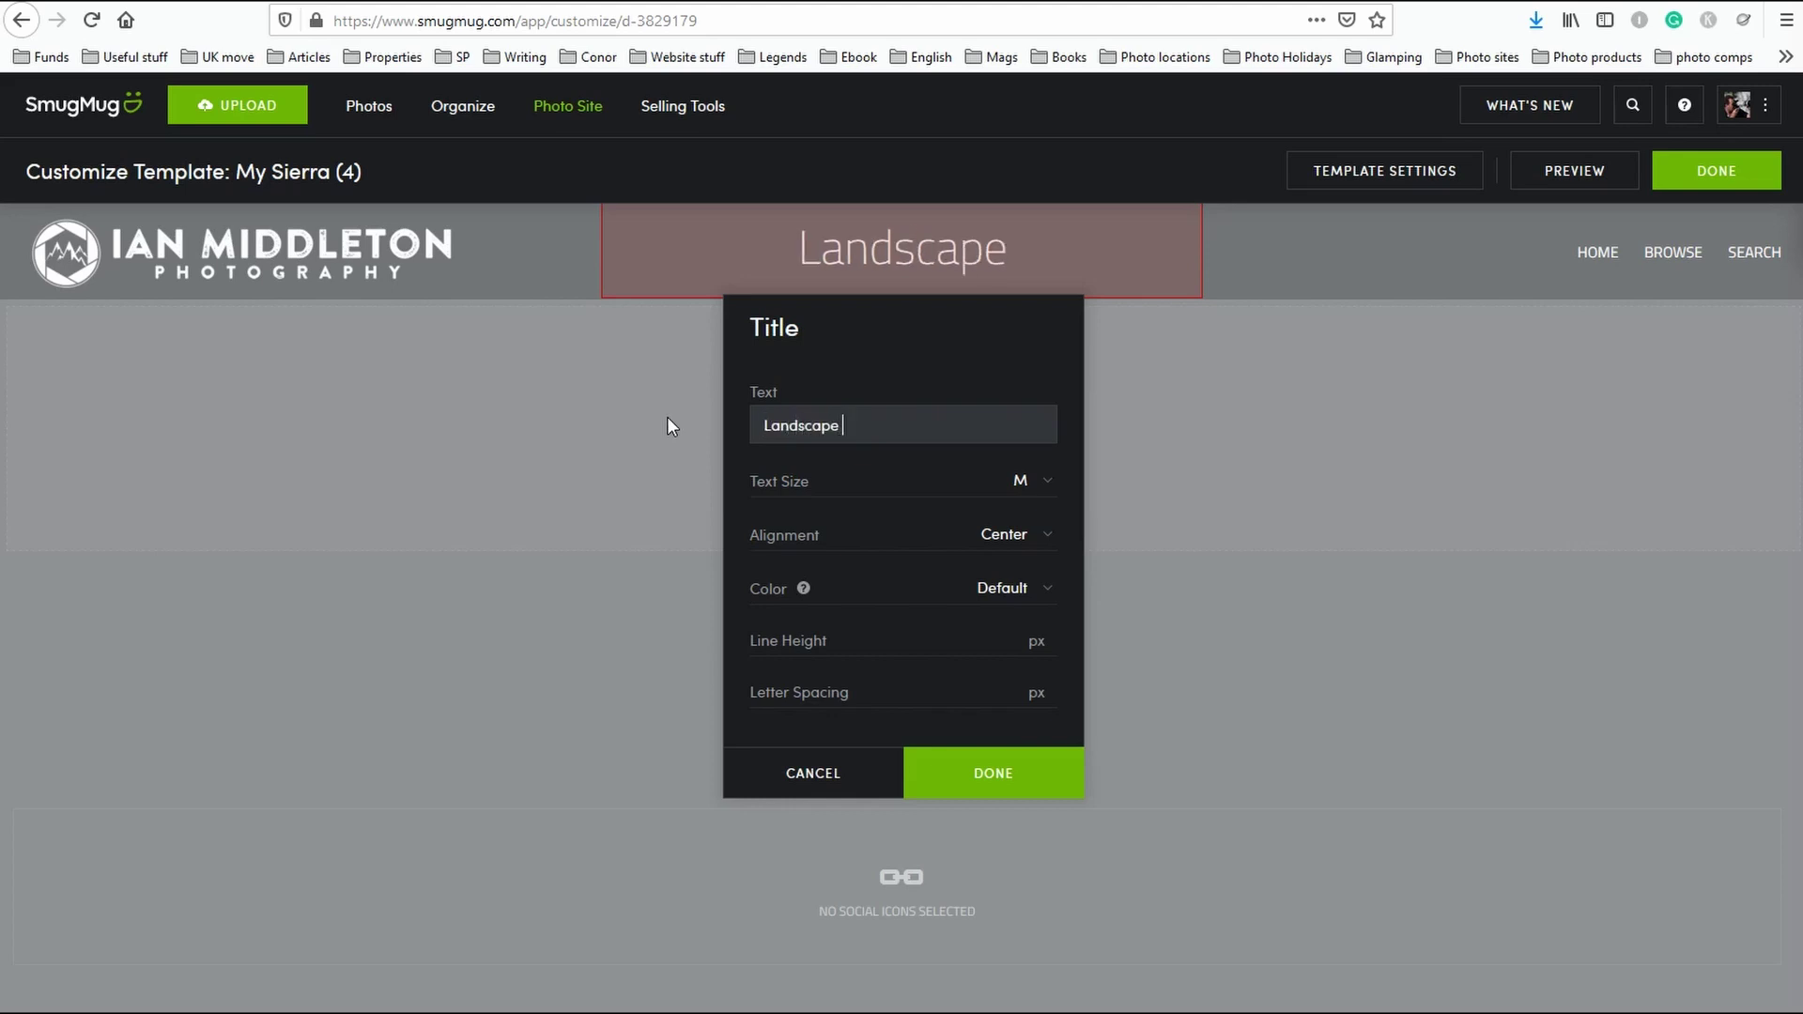
{"action": "type", "text": "Photographer"}
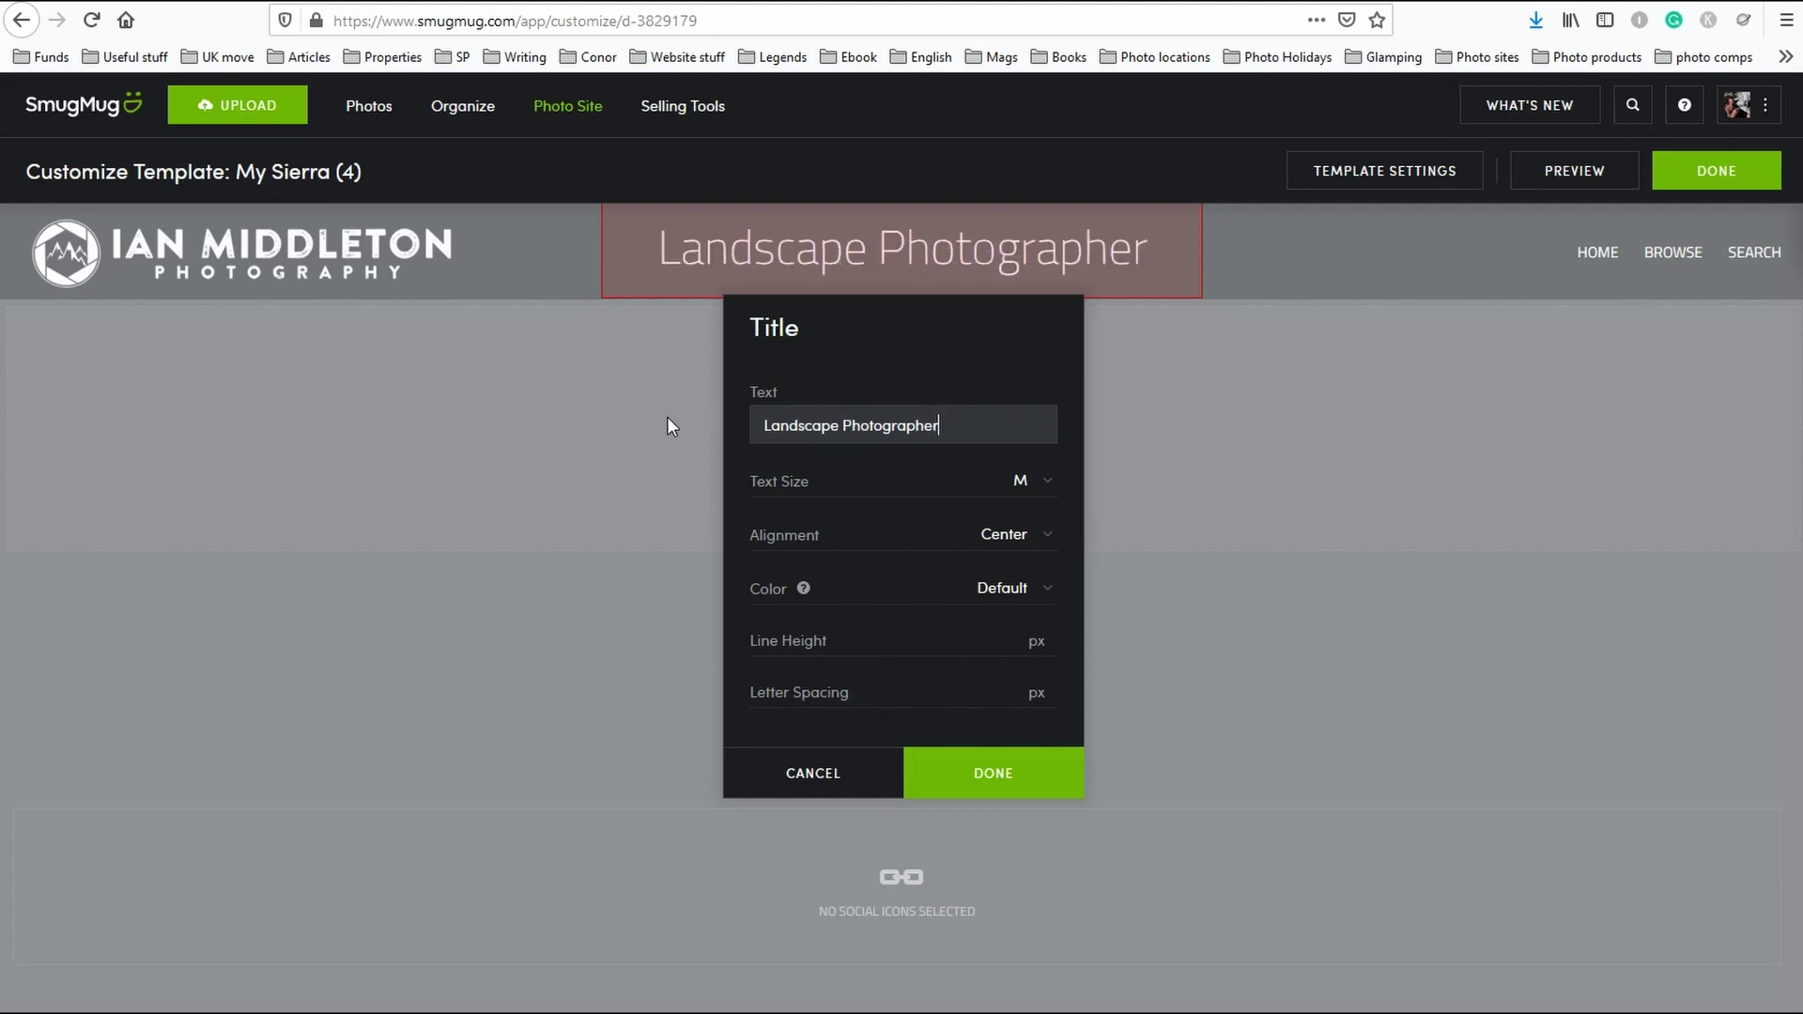
Try the Muted and Accent colors on the title before setting it back to Default.
{"action": "left_click", "coordinate": [1033, 592]}
{"action": "left_click", "coordinate": [1031, 645]}
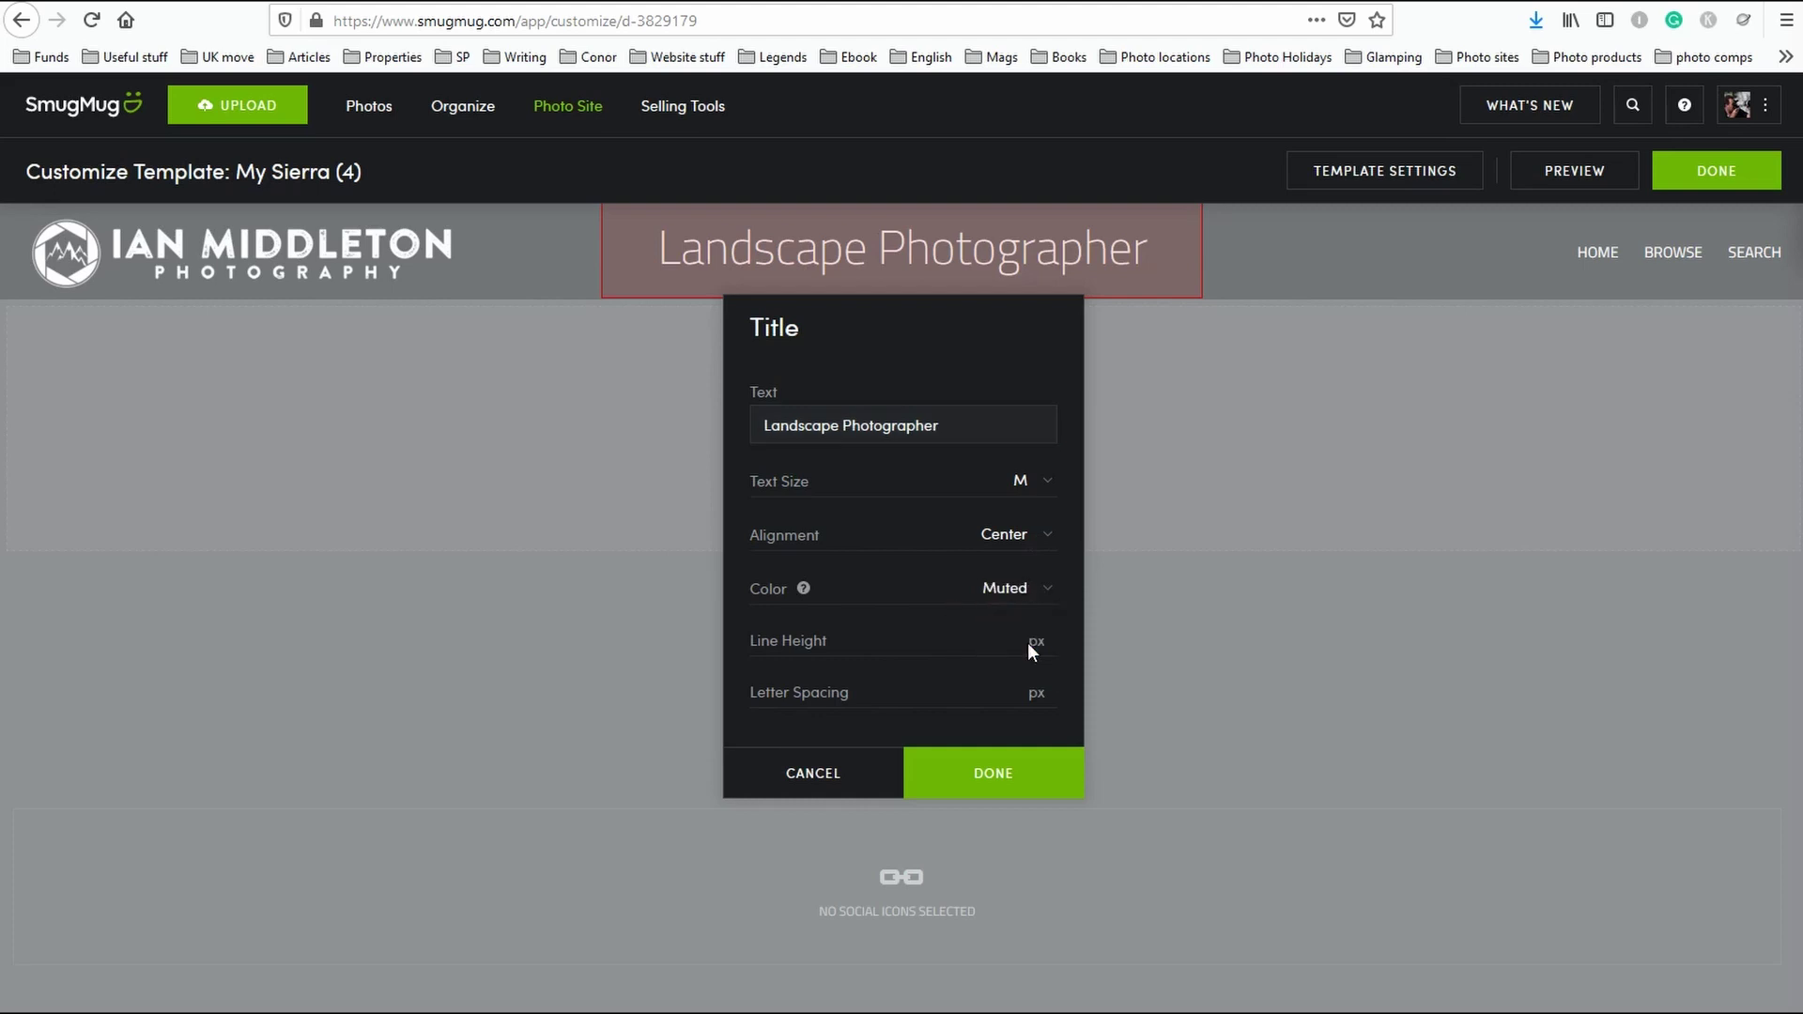
{"action": "left_click", "coordinate": [1023, 590]}
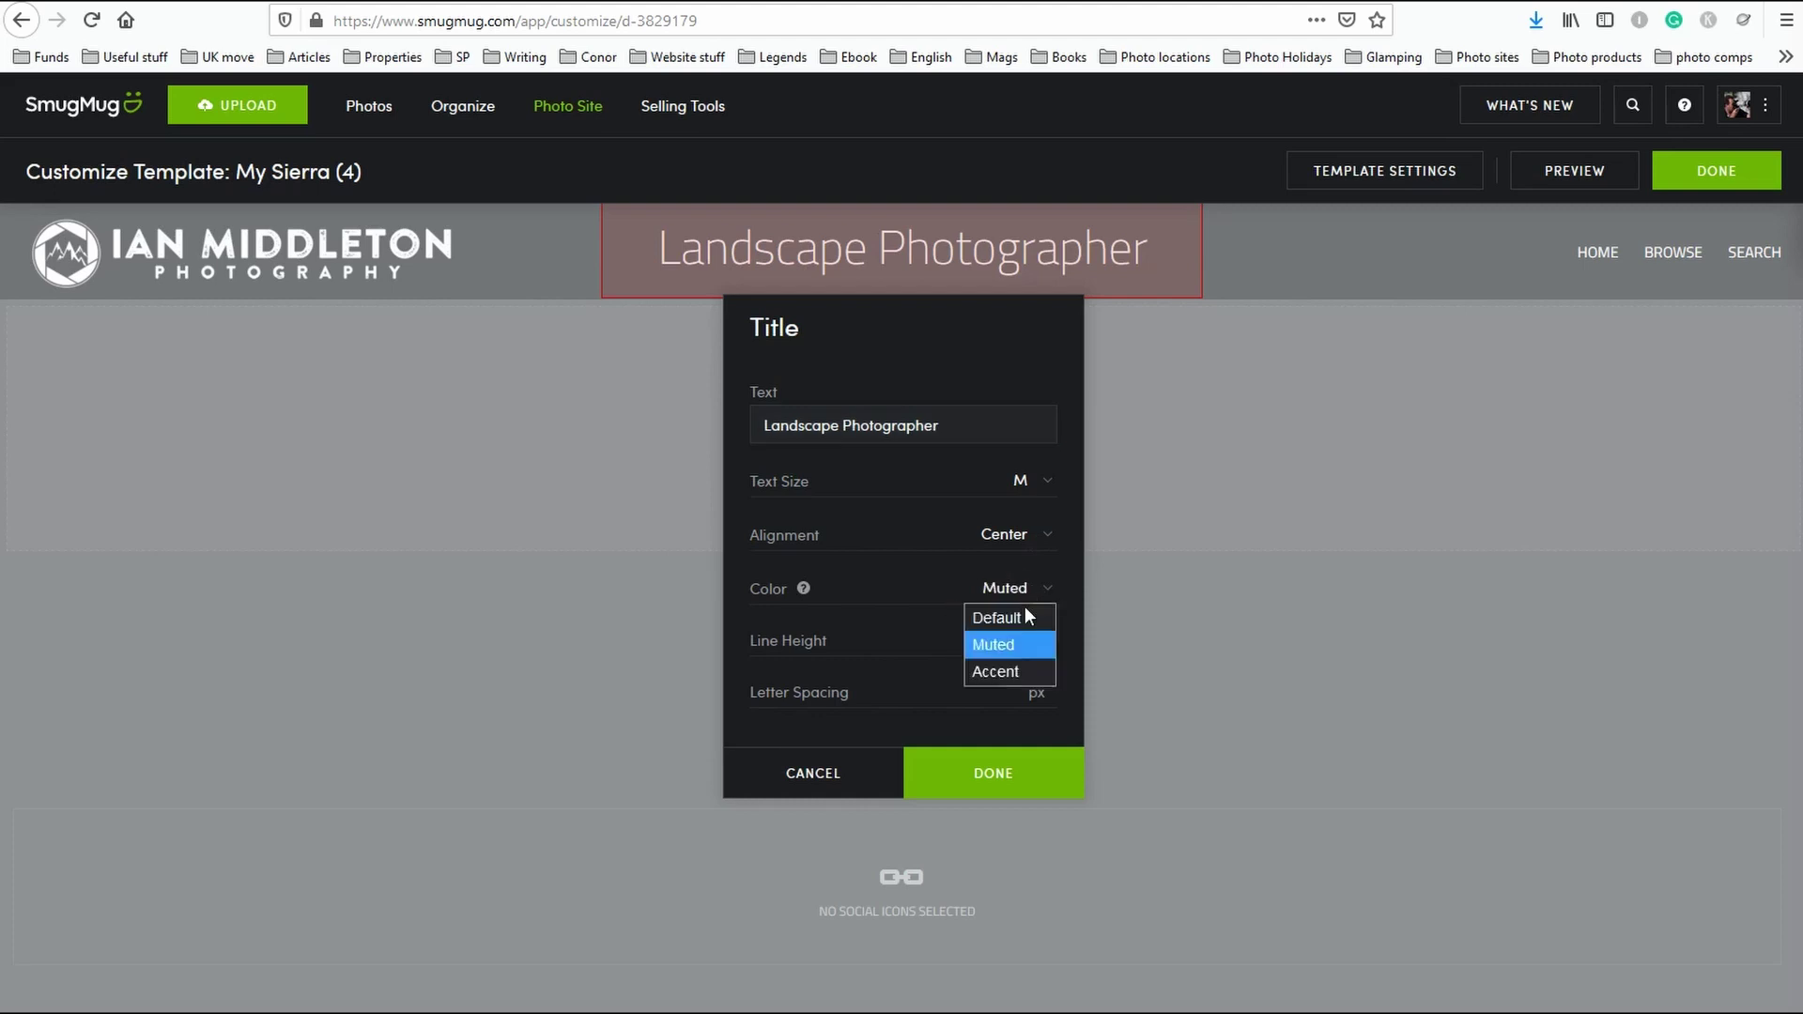
{"action": "left_click", "coordinate": [1028, 661]}
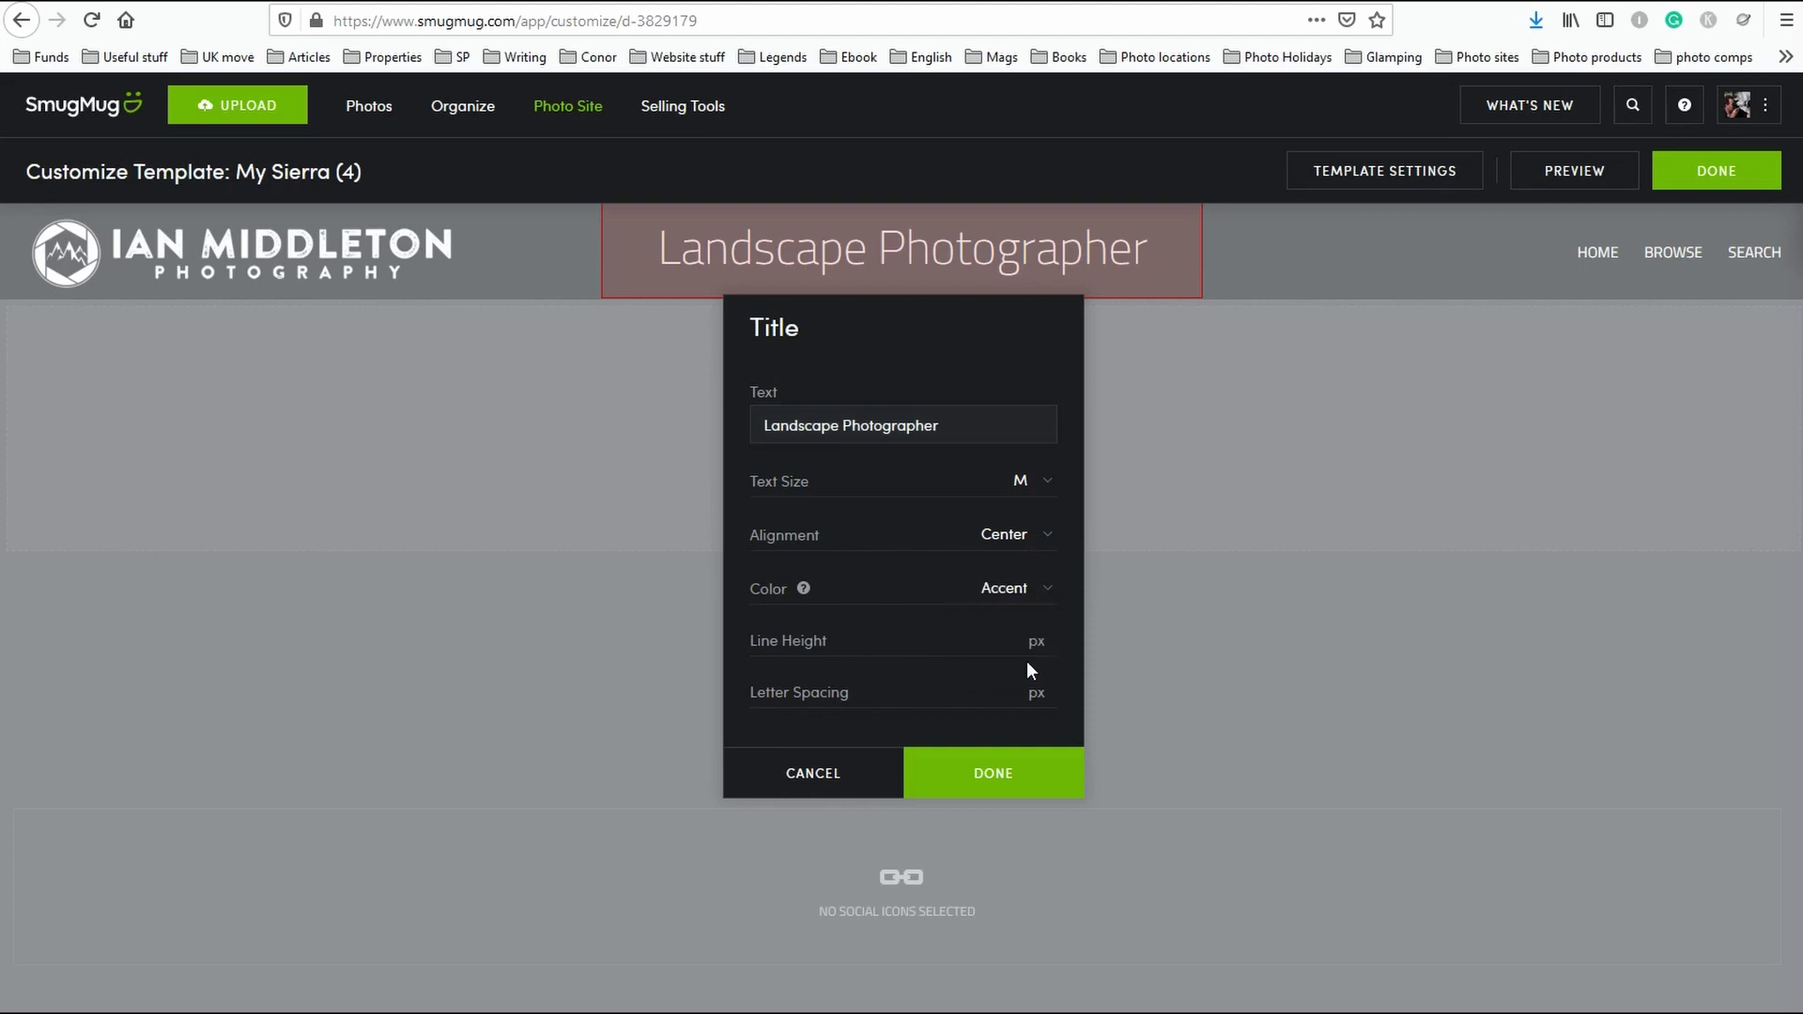
{"action": "left_click", "coordinate": [1024, 590]}
{"action": "left_click", "coordinate": [997, 616]}
Try text size L on the title, return it to M, and apply the title settings.
{"action": "left_click", "coordinate": [1027, 493]}
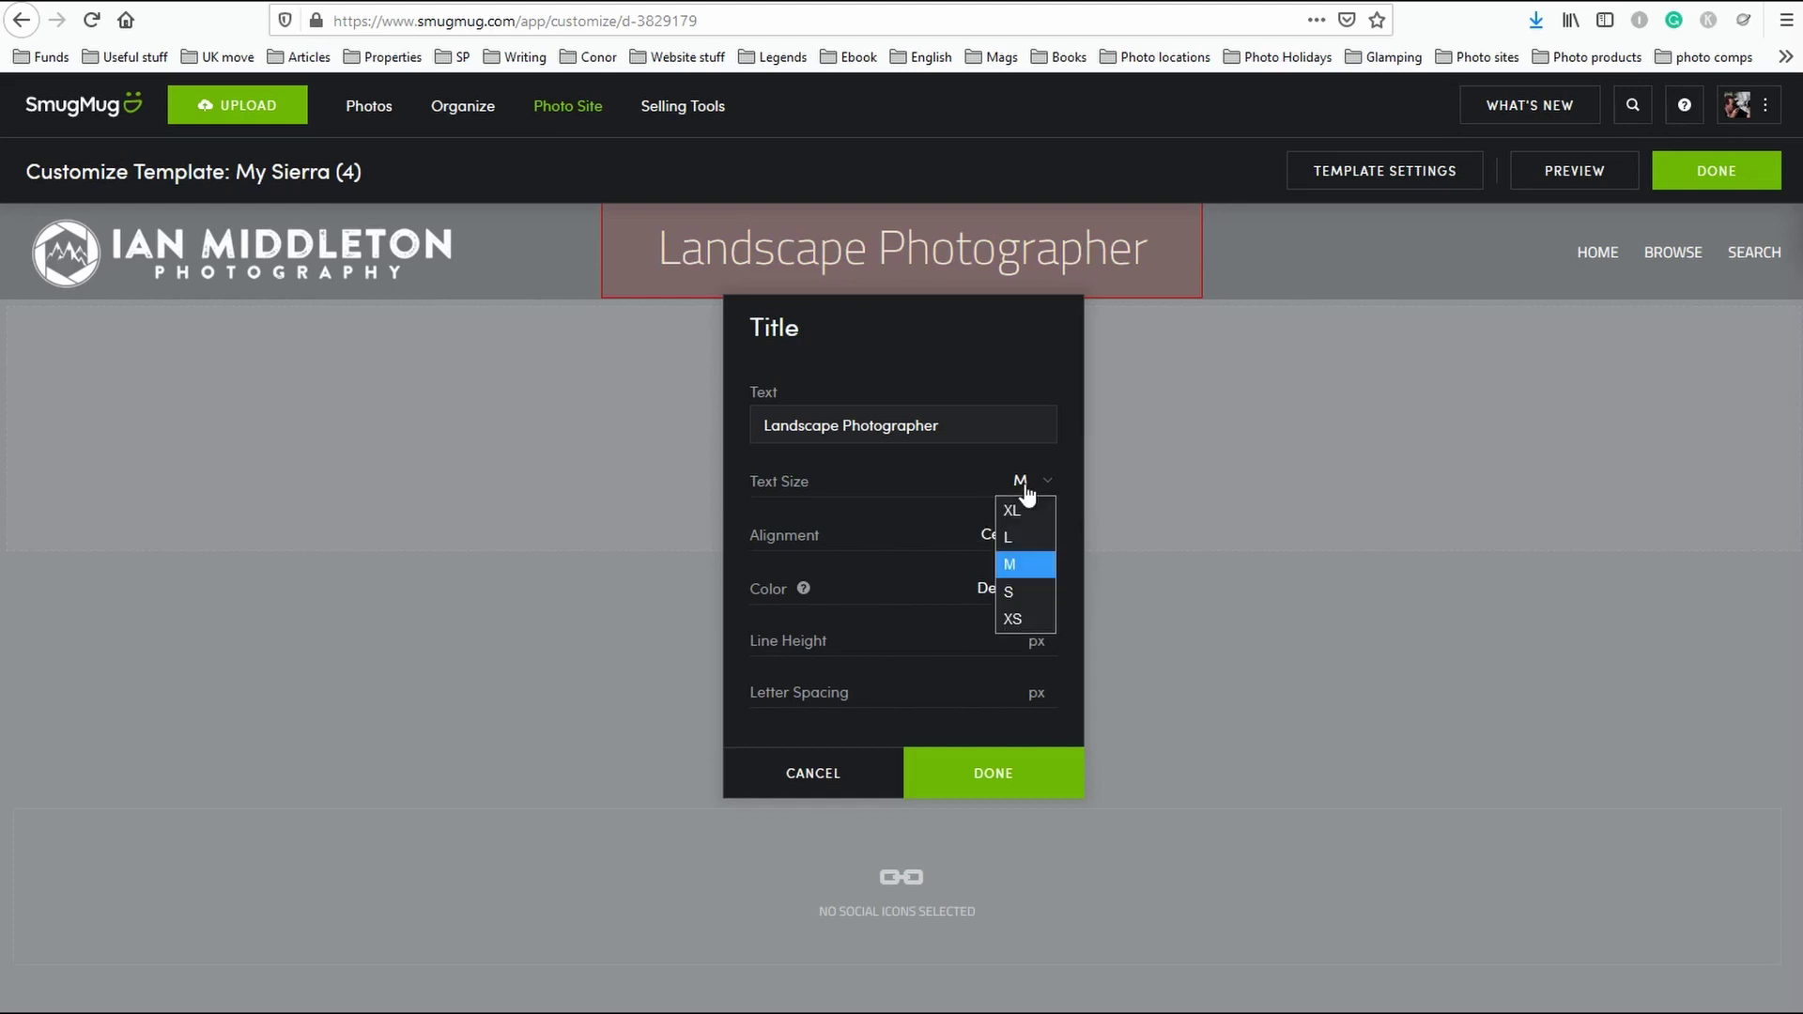
{"action": "left_click", "coordinate": [1018, 541]}
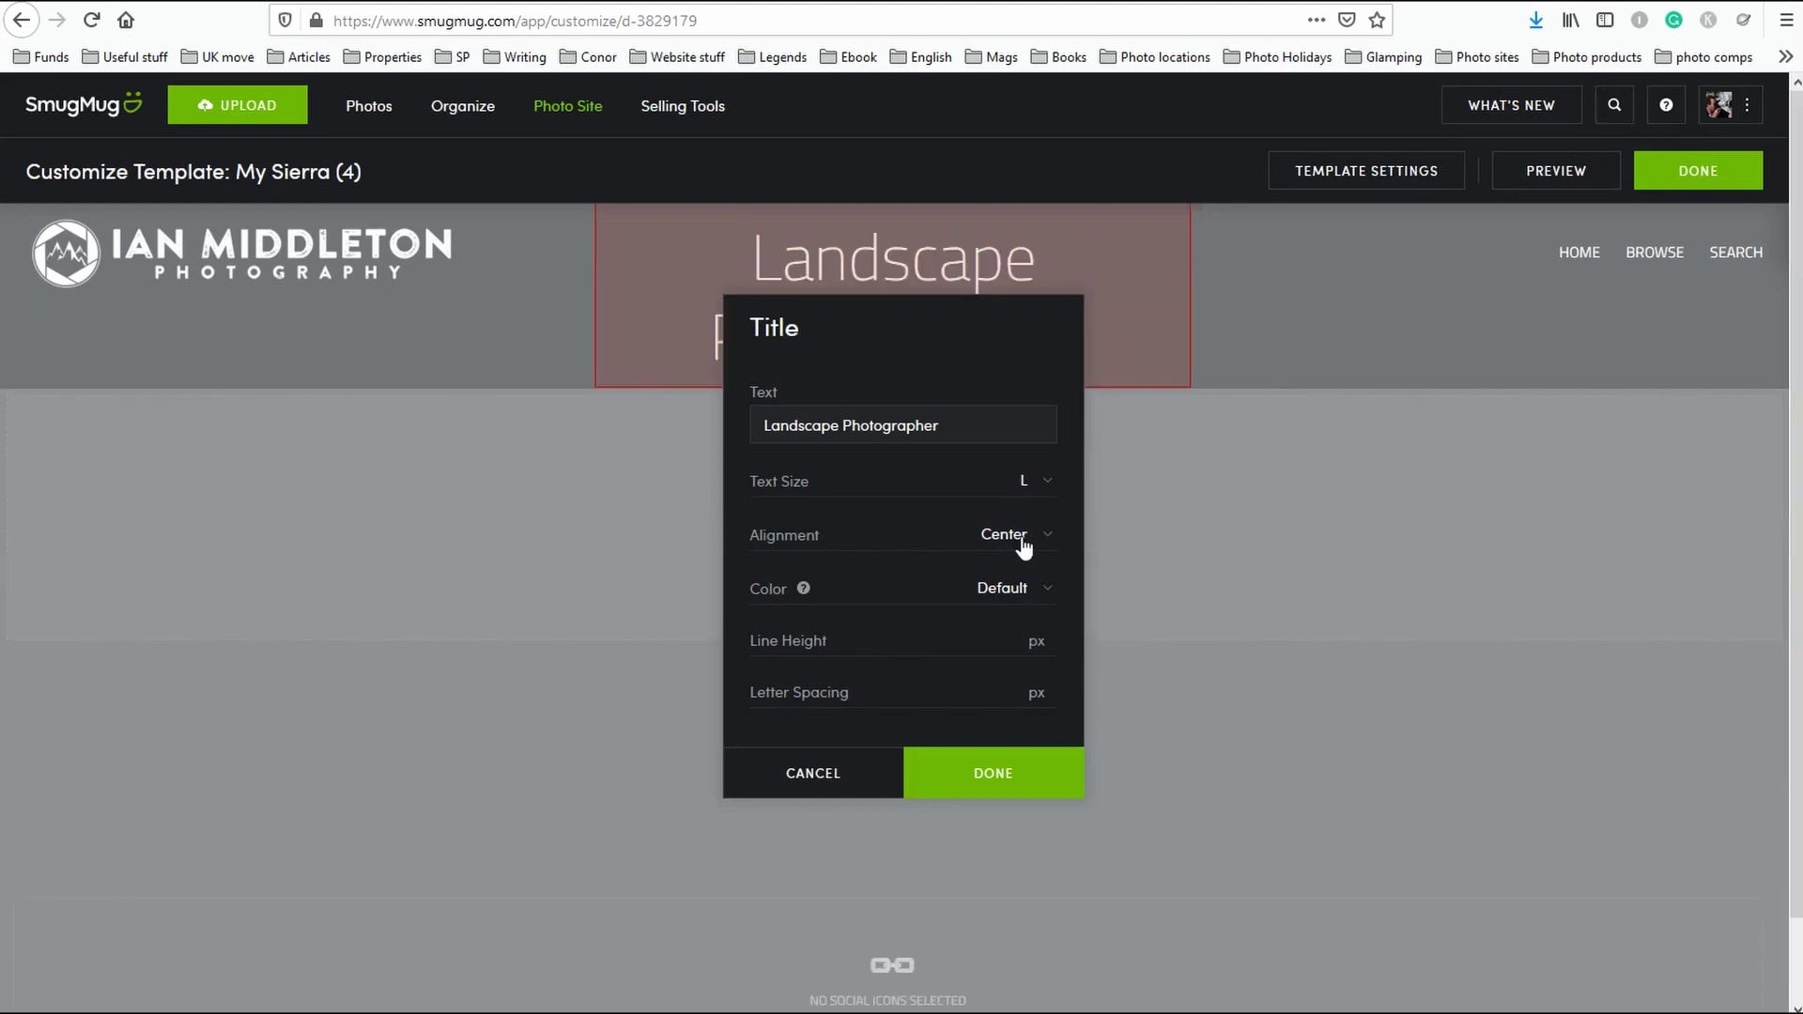
{"action": "left_click", "coordinate": [1020, 540]}
{"action": "left_click", "coordinate": [1023, 488]}
{"action": "left_click", "coordinate": [1033, 563]}
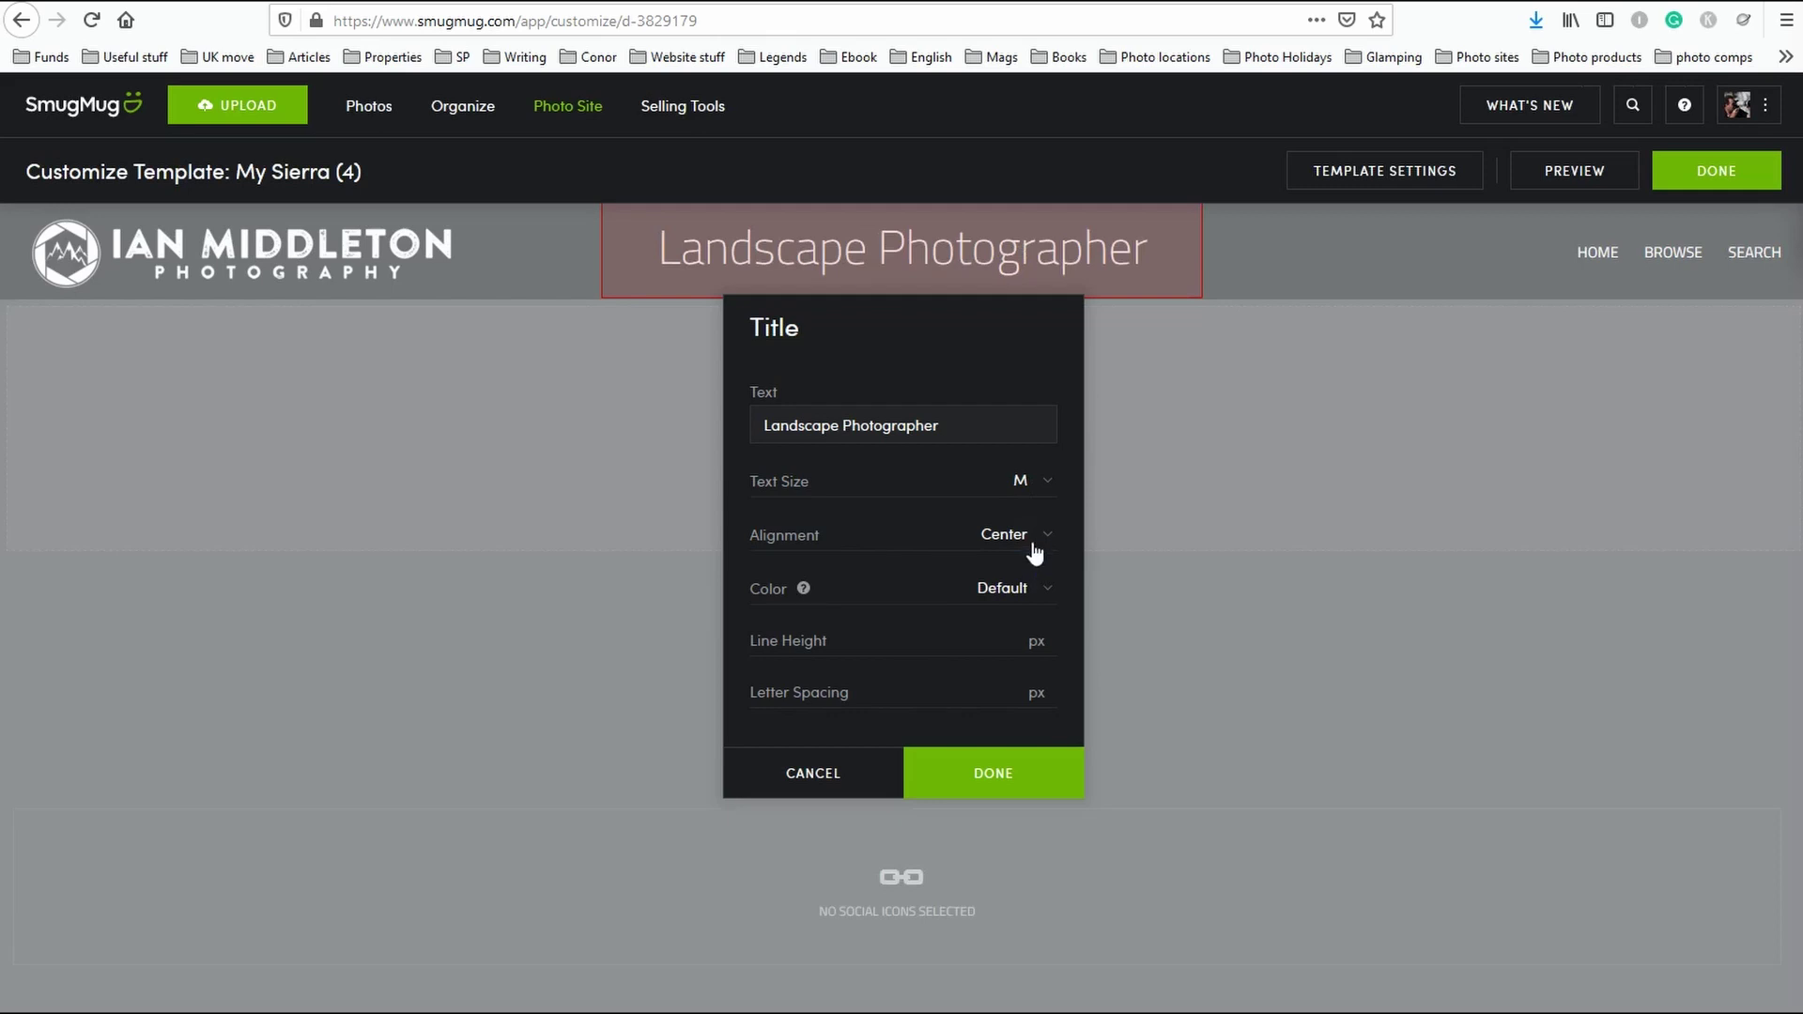
{"action": "left_click", "coordinate": [1003, 776]}
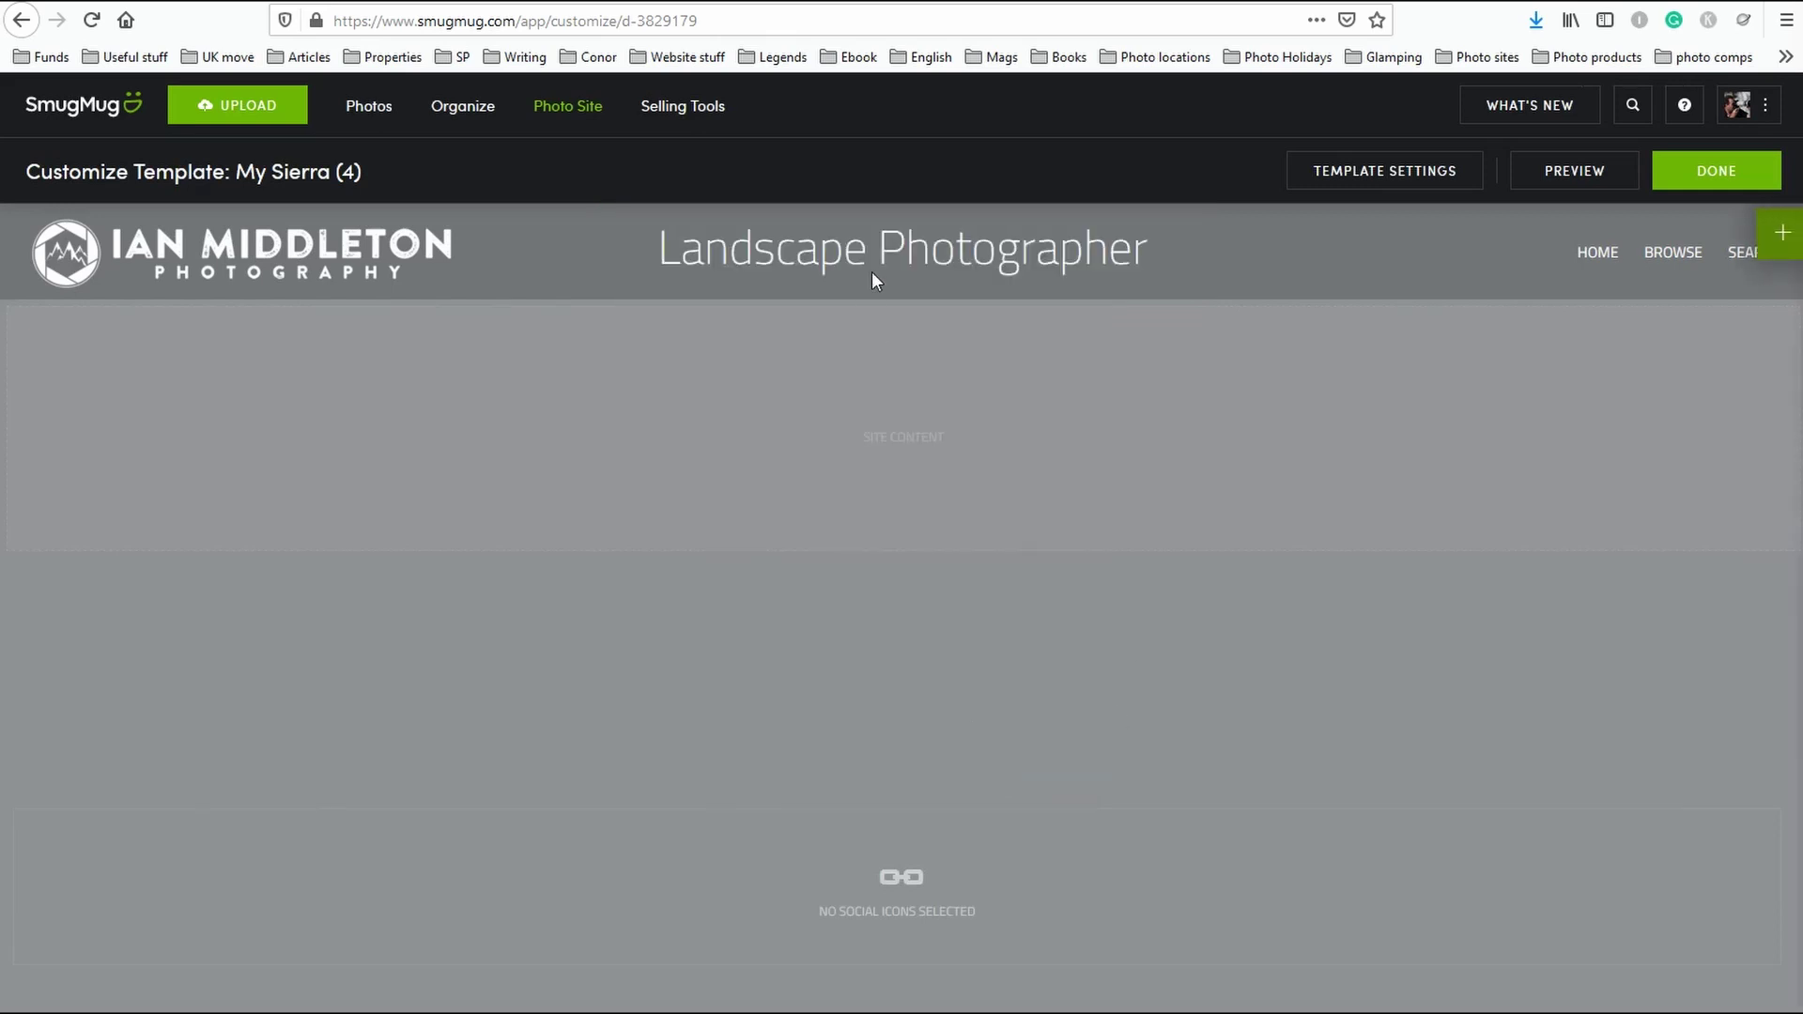
Remove the "Landscape Photographer" title block from the Entire Site header.
{"action": "mouse_move", "coordinate": [655, 246]}
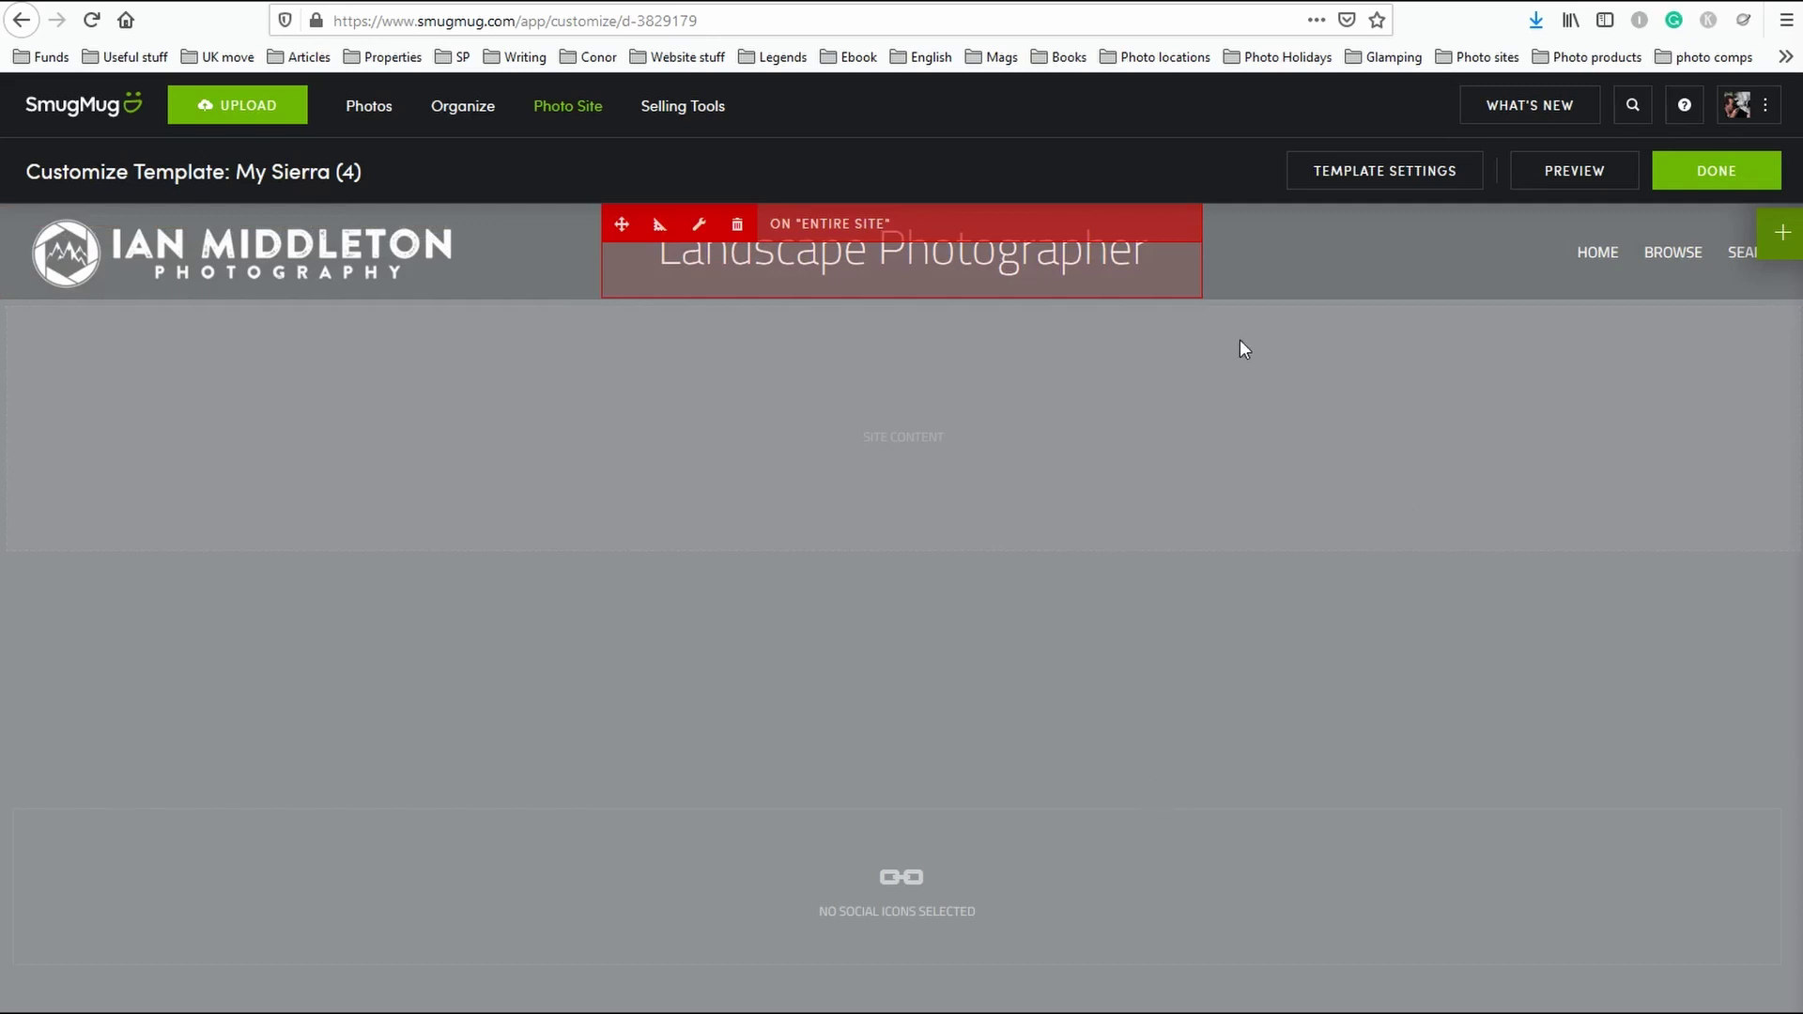
{"action": "left_click", "coordinate": [737, 227]}
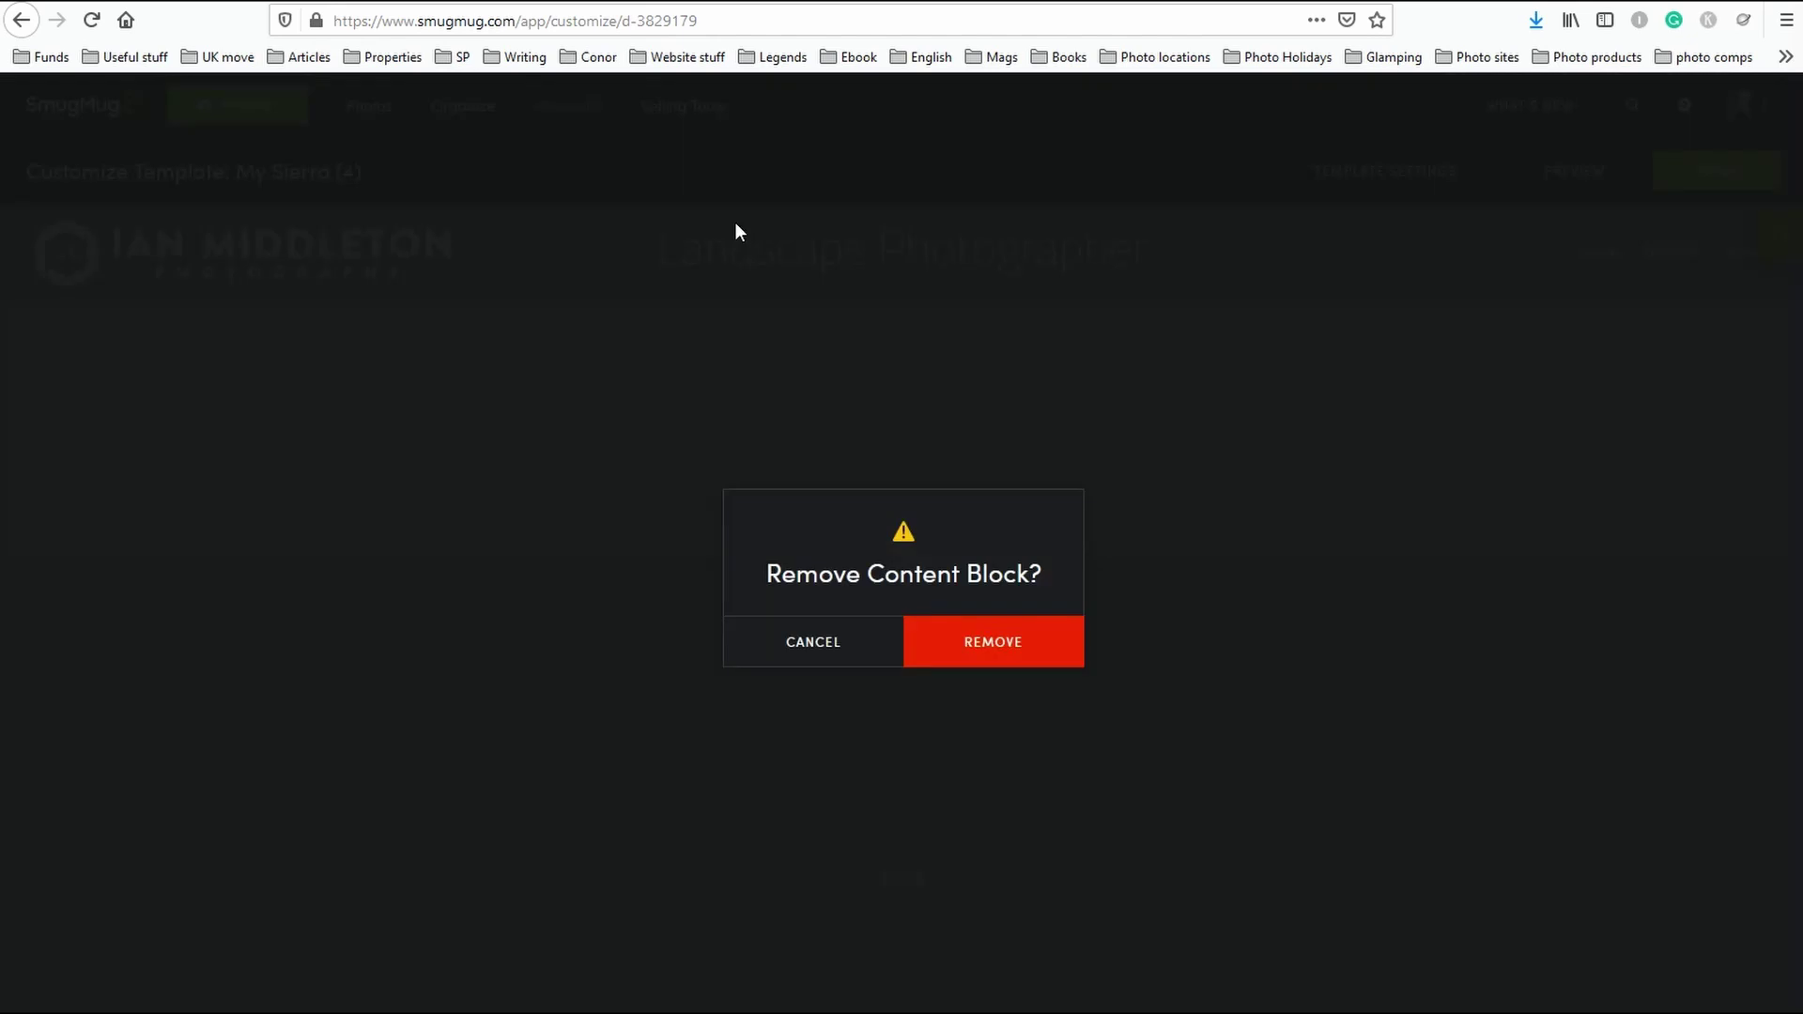
{"action": "left_click", "coordinate": [1027, 637]}
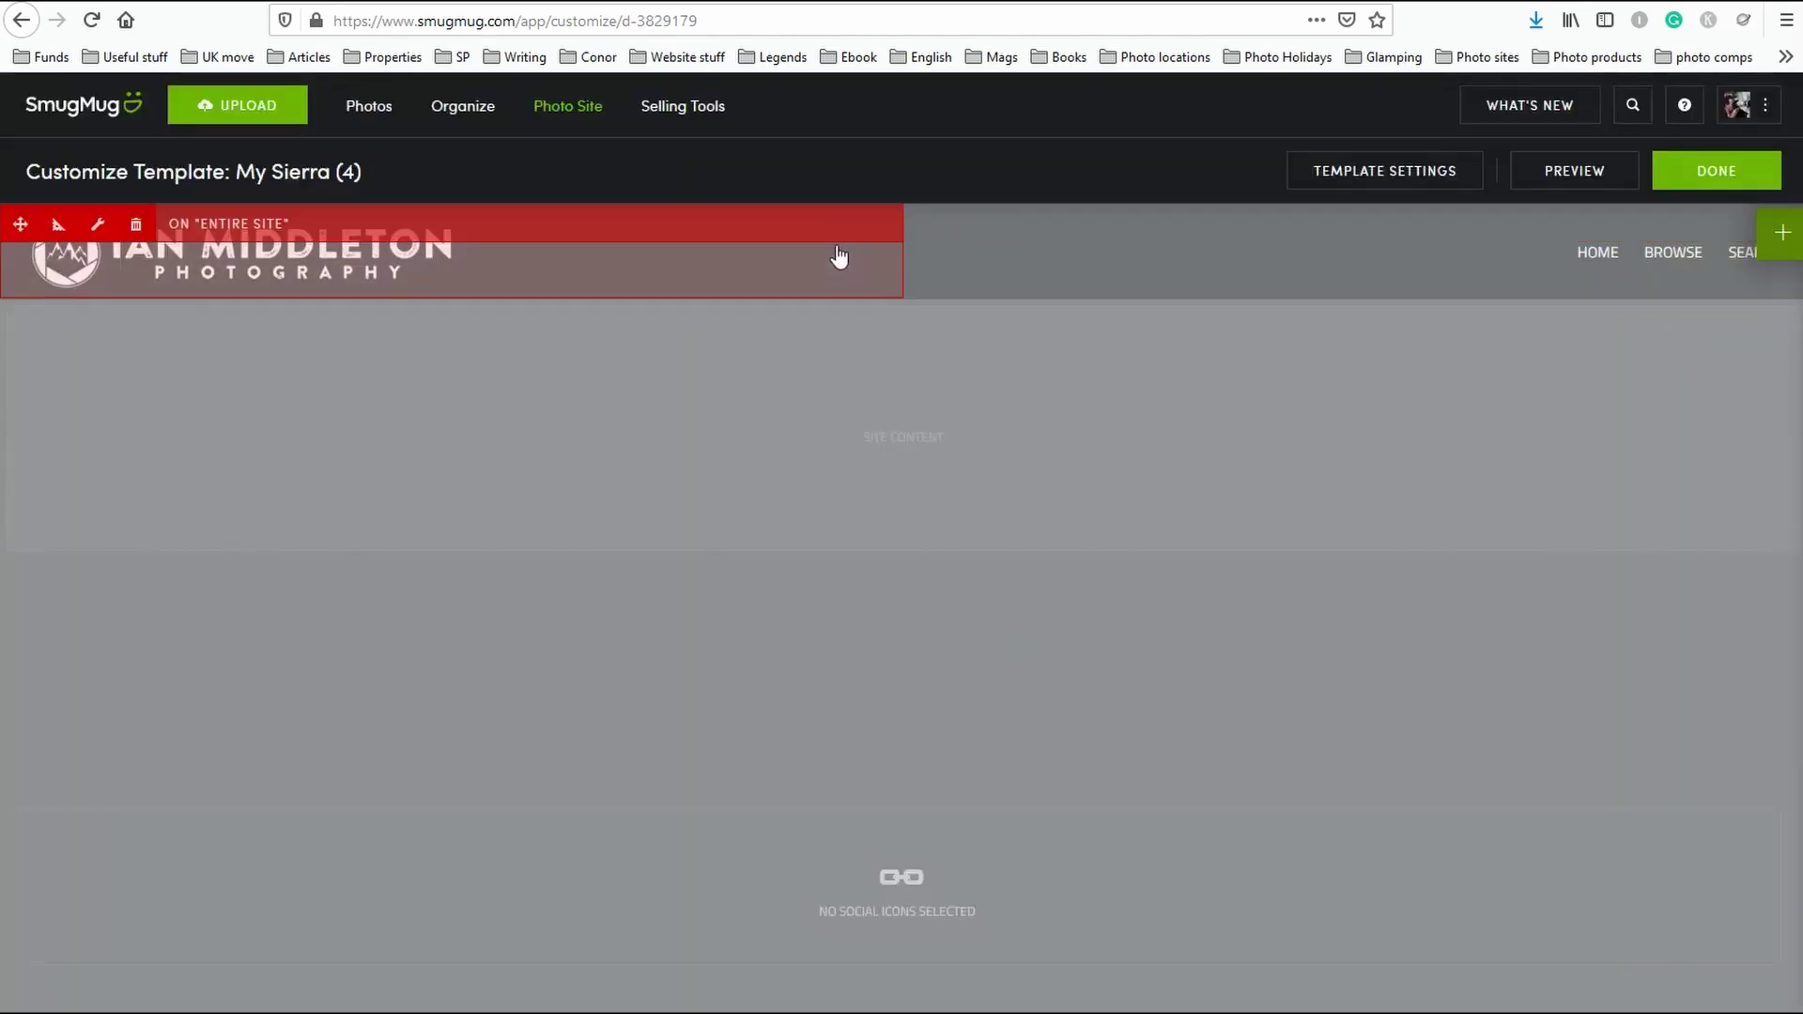
Switch the customization level from Entire Site to Homepage and close the content sidebar.
{"action": "left_click", "coordinate": [1783, 237]}
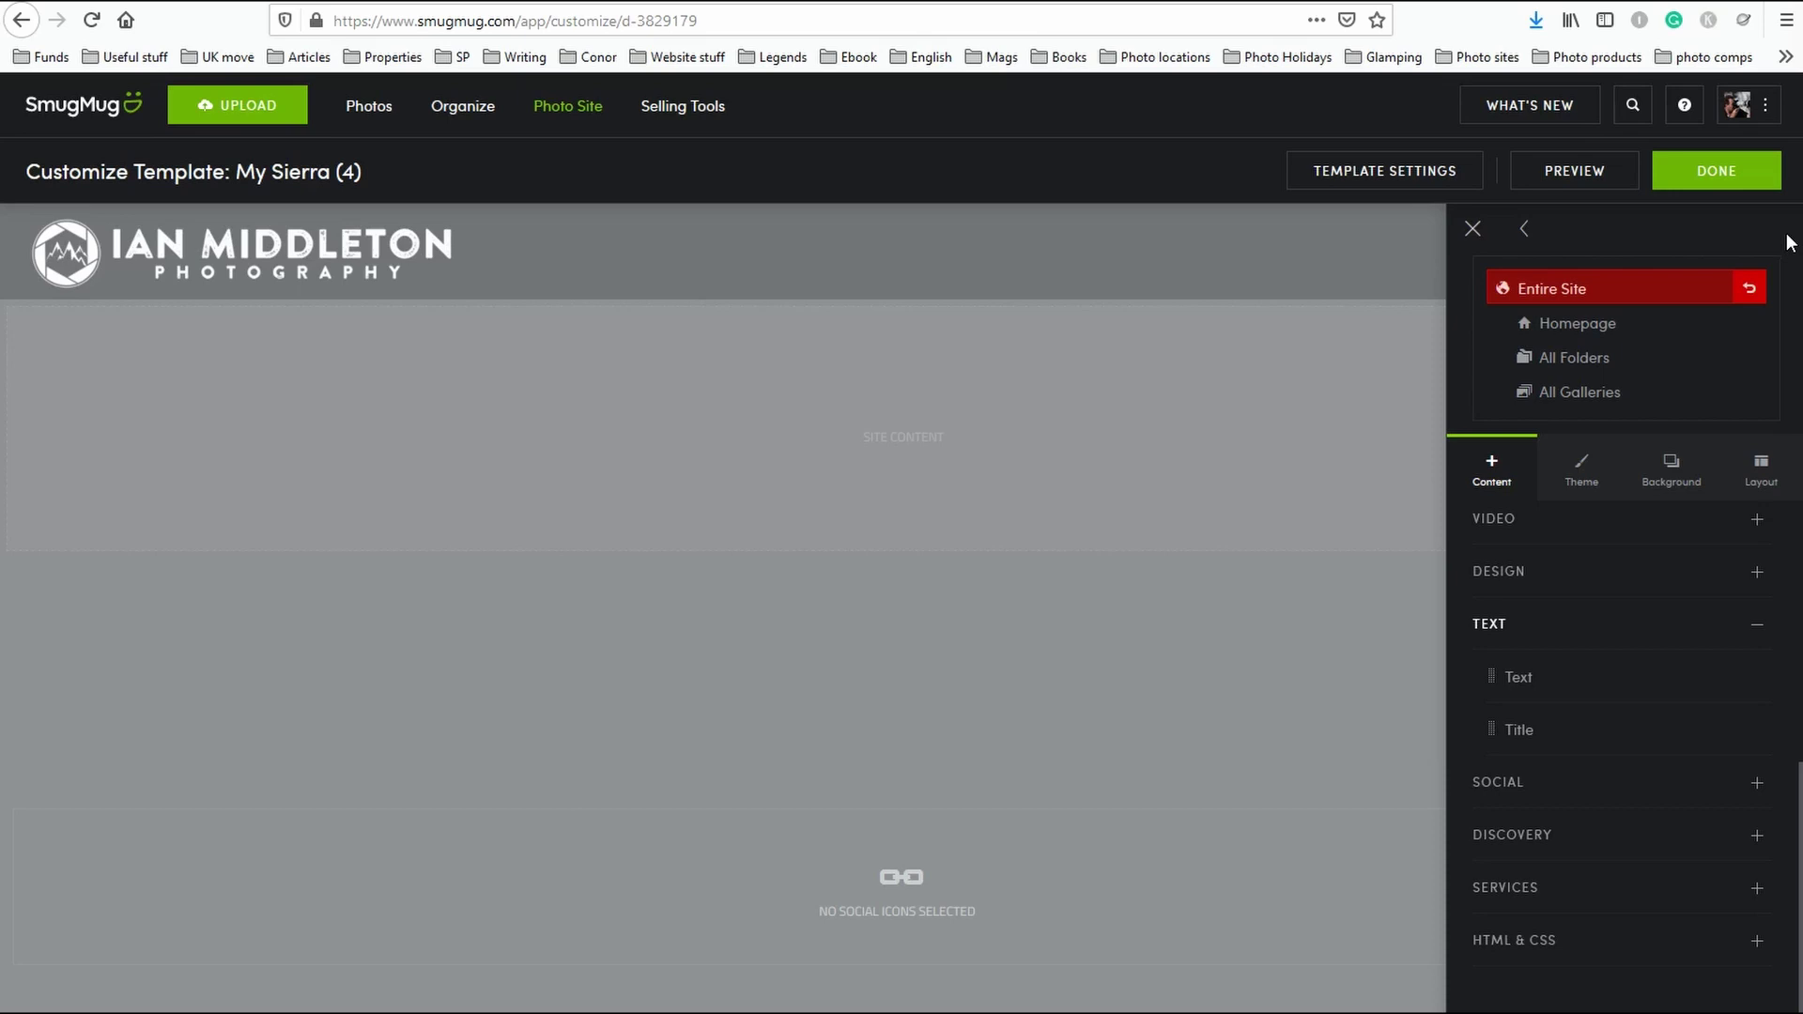
{"action": "left_click", "coordinate": [1577, 322]}
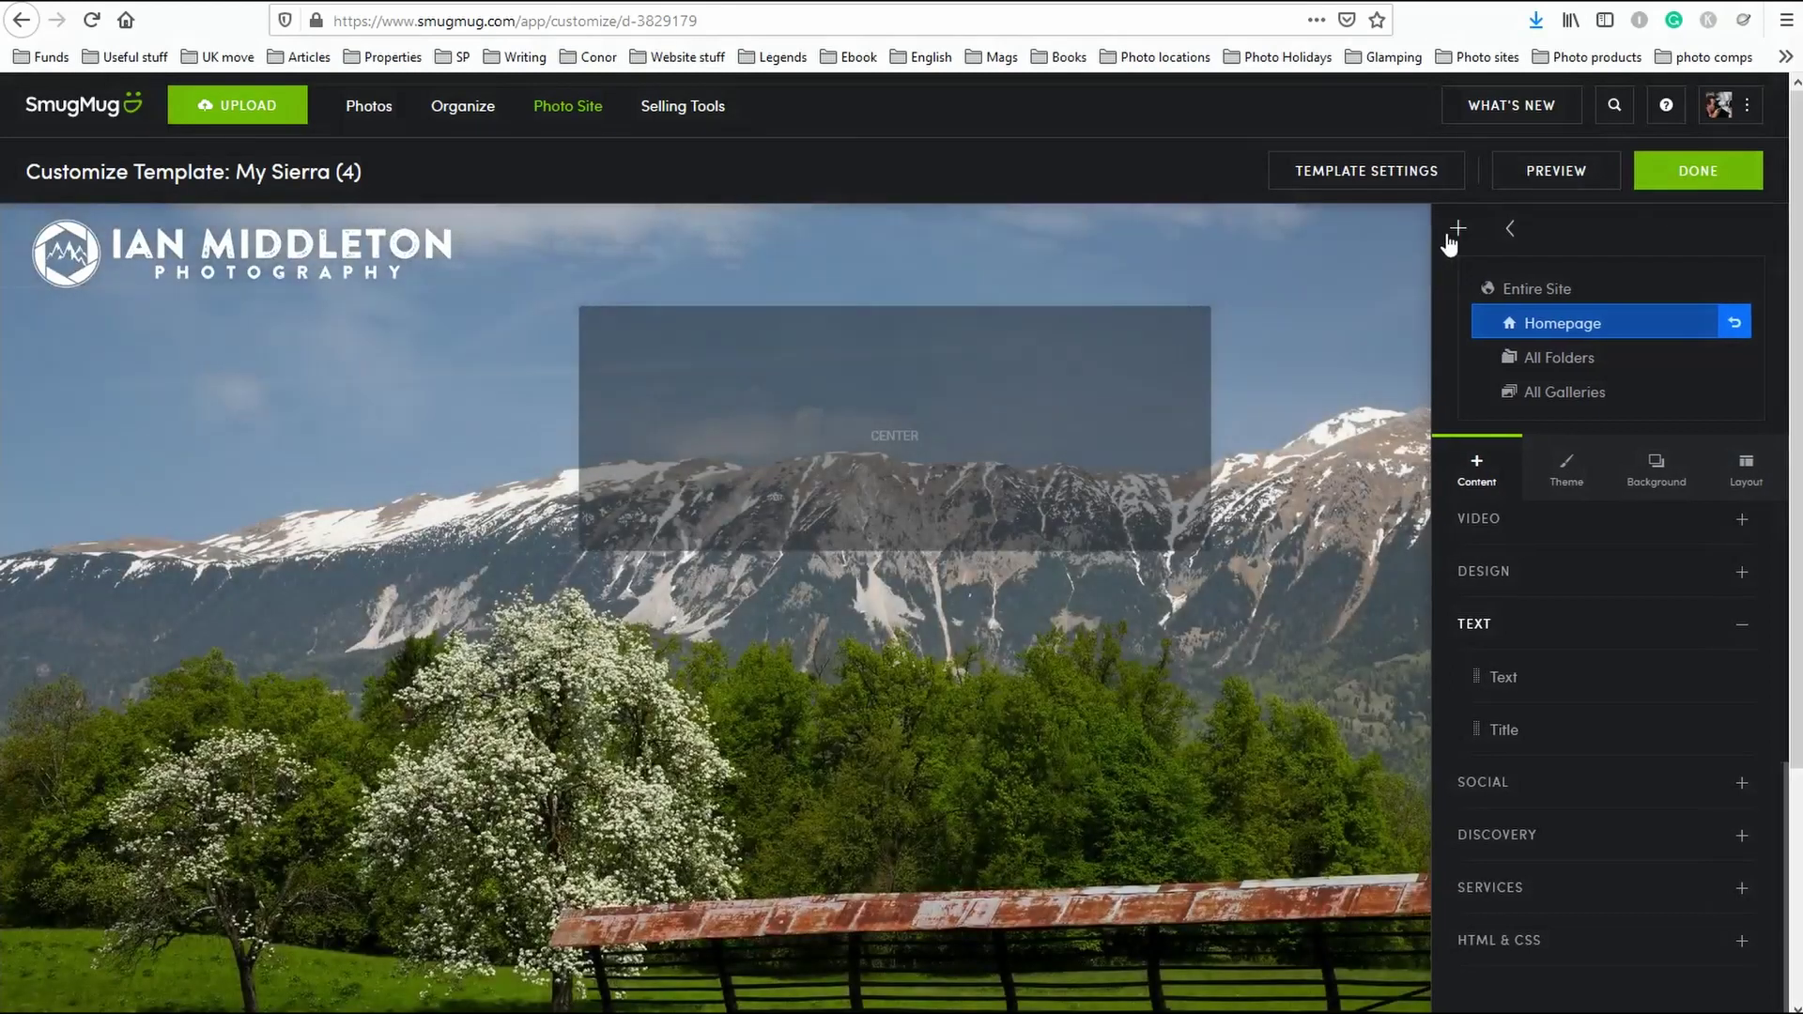
{"action": "left_click", "coordinate": [1471, 229]}
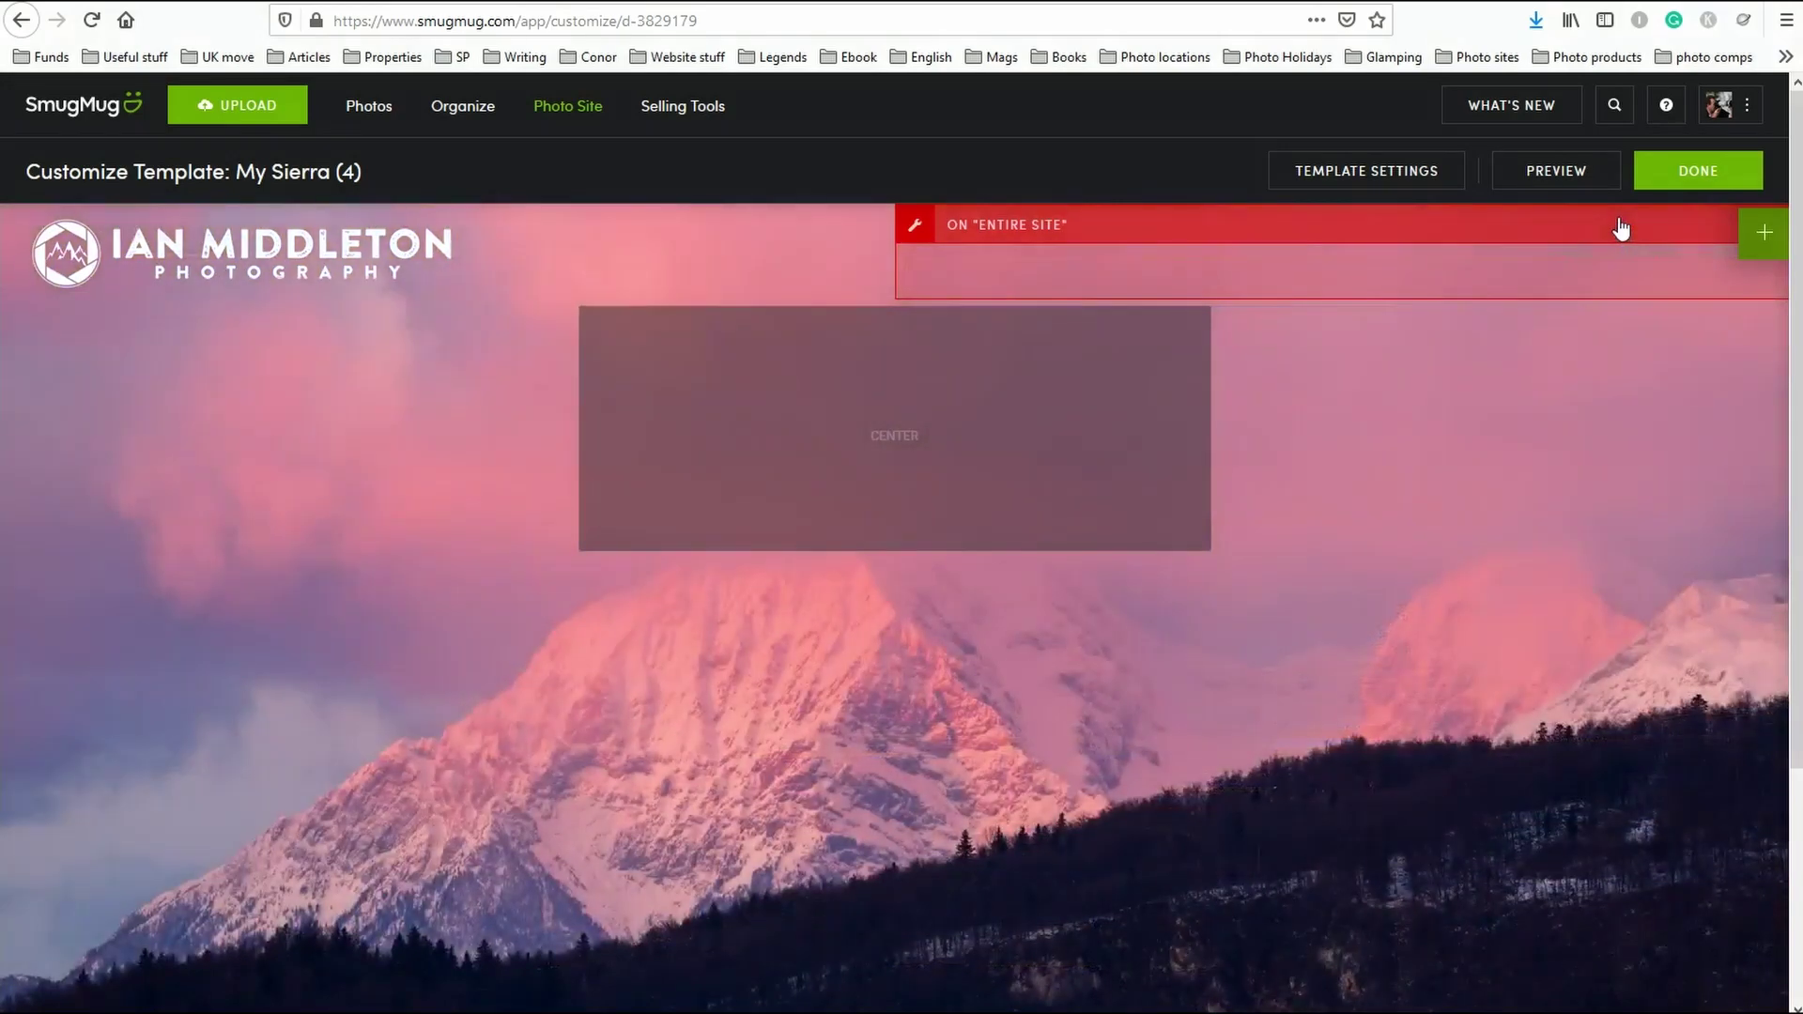
Set the text color of the site-wide header menu to Emphasized.
{"action": "left_click", "coordinate": [988, 224]}
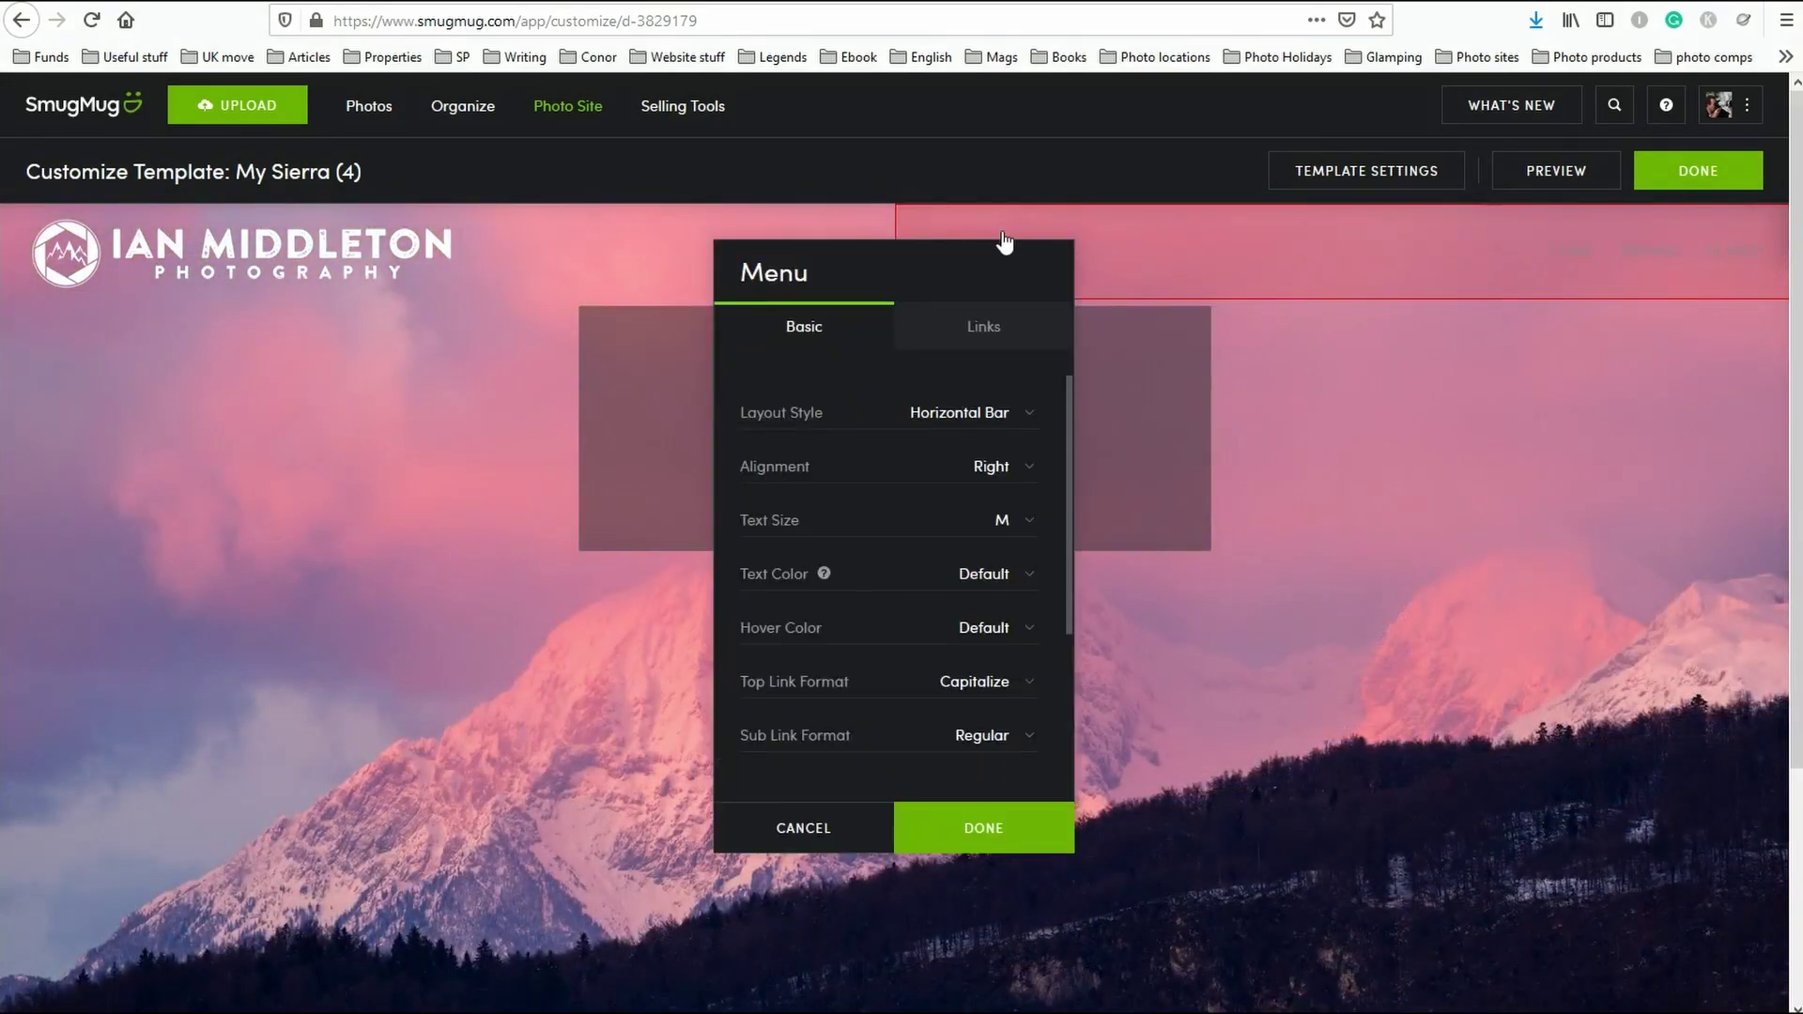
{"action": "left_click", "coordinate": [839, 834]}
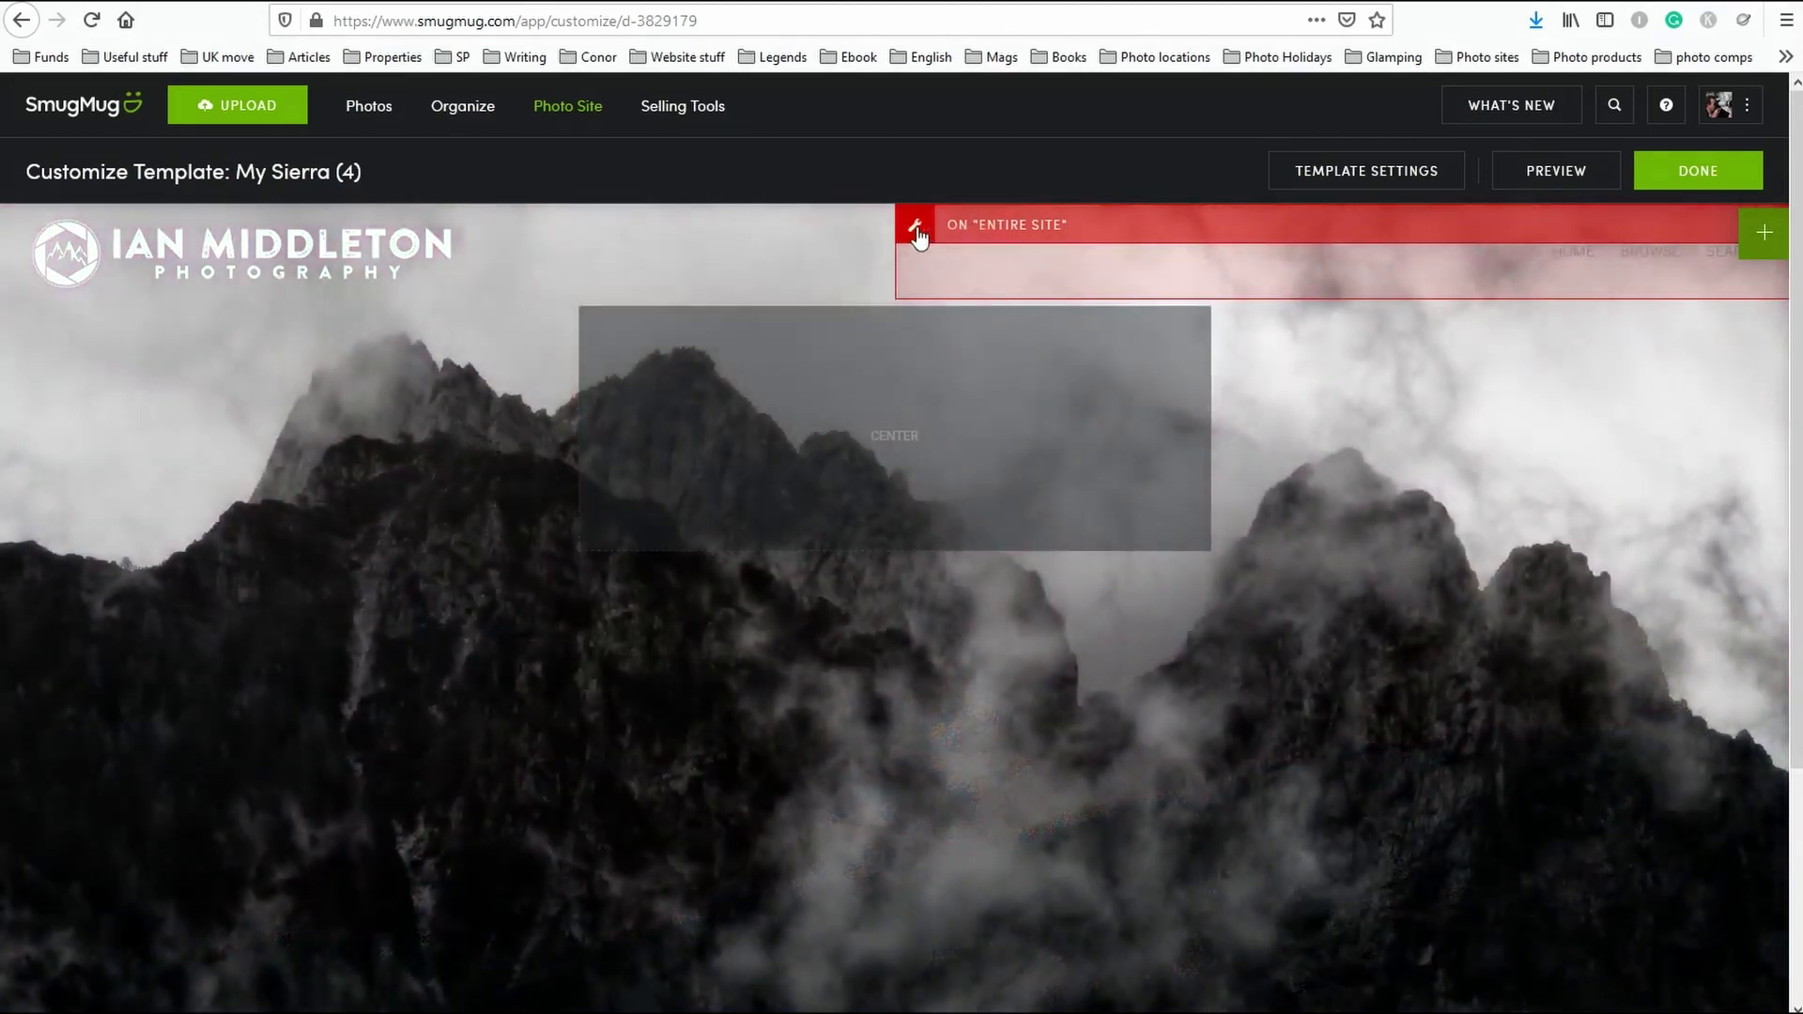
{"action": "left_click", "coordinate": [917, 230]}
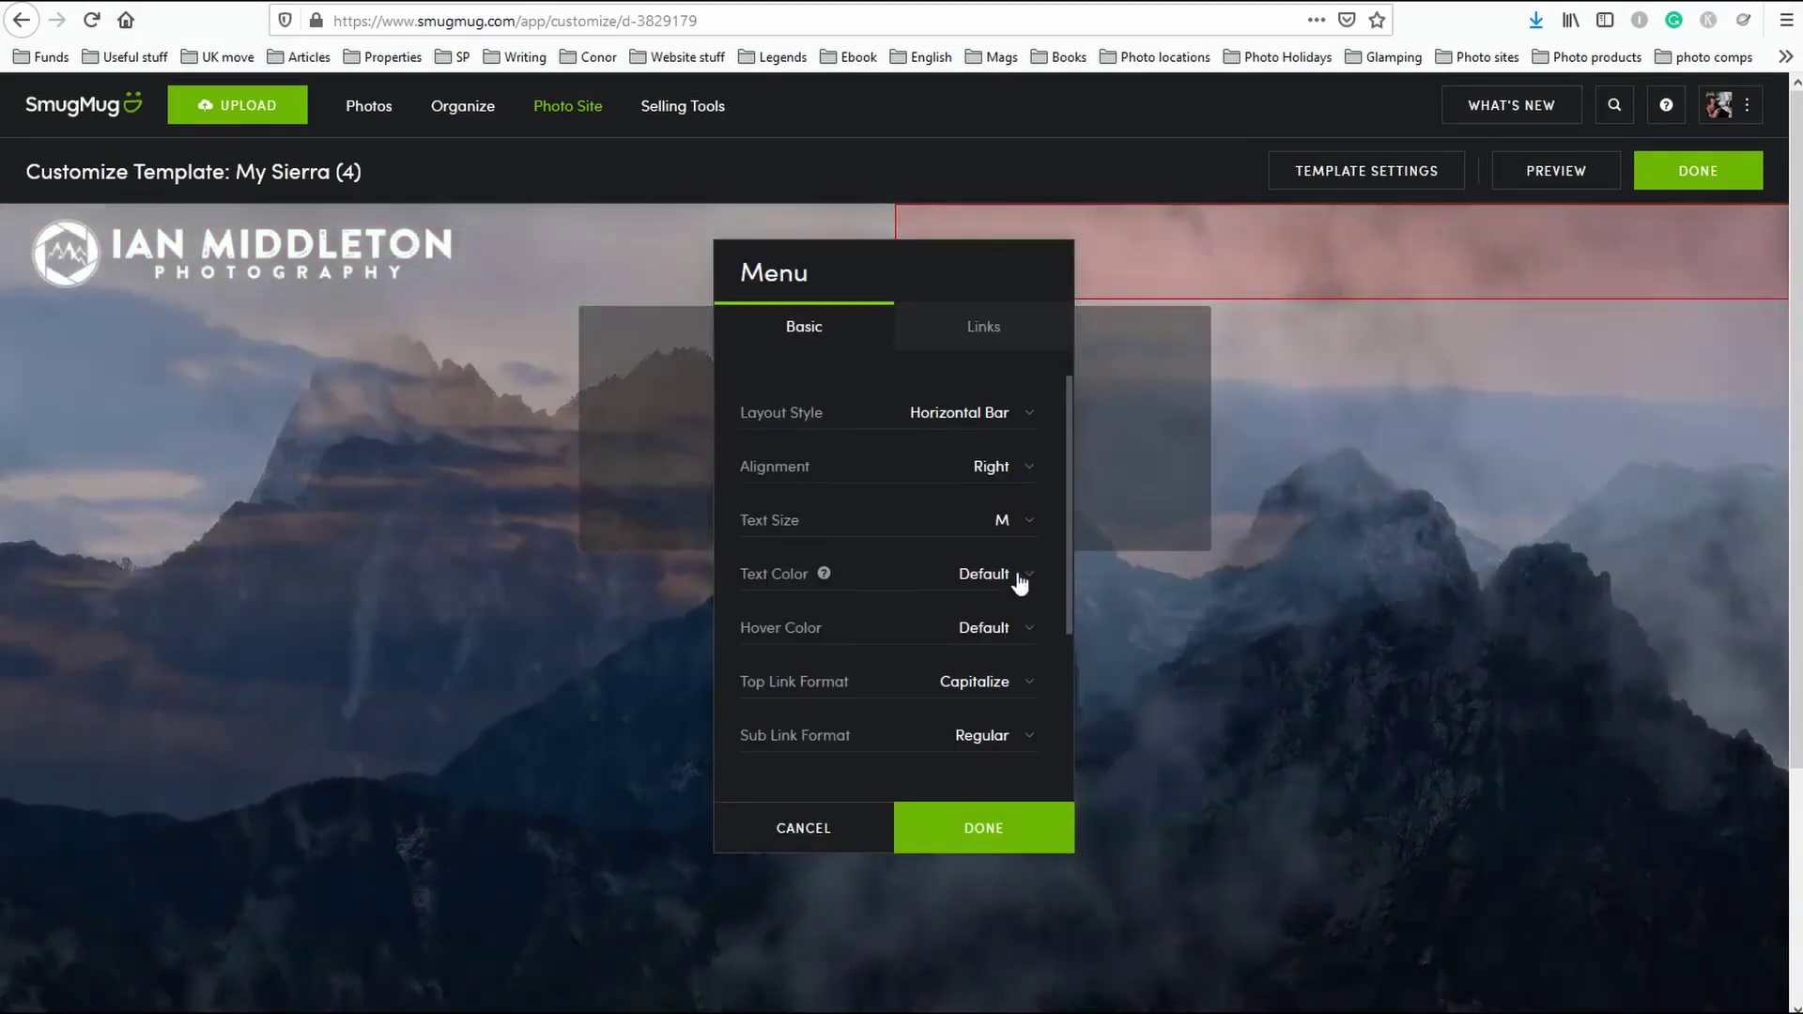
{"action": "left_click", "coordinate": [1021, 576]}
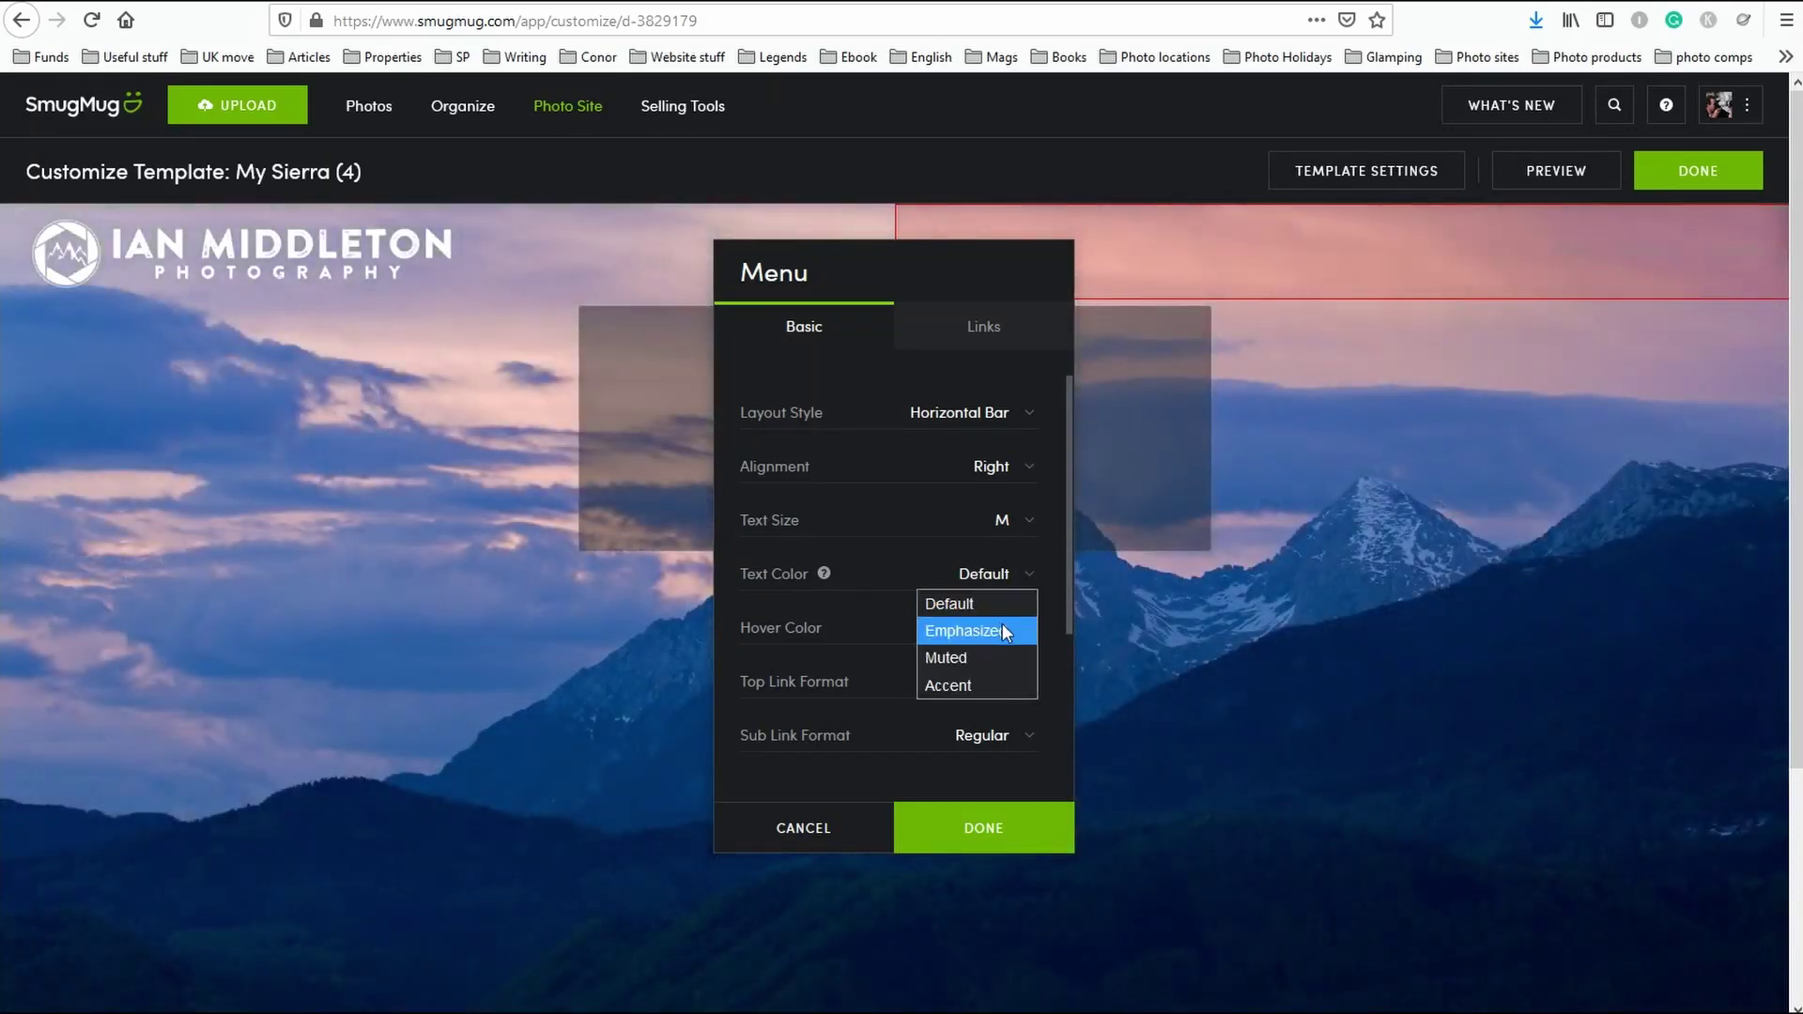
{"action": "left_click", "coordinate": [1002, 629]}
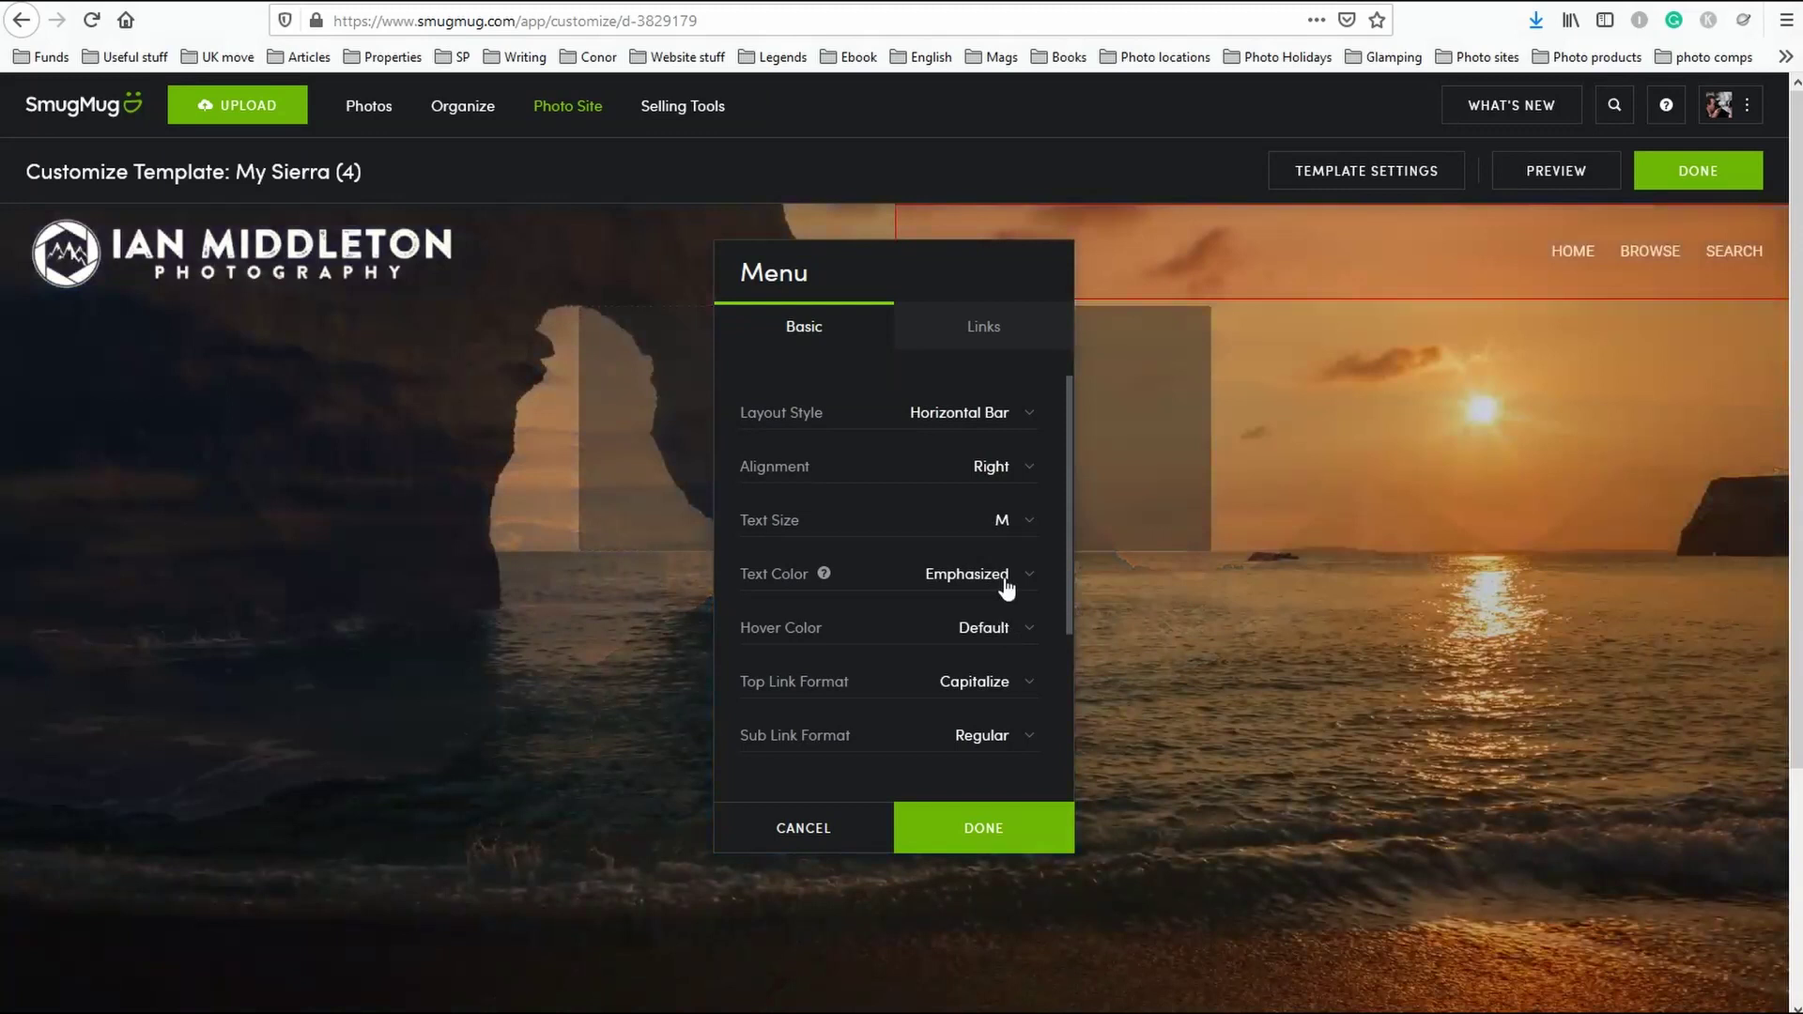
Try the Muted and Accent text colors on the menu, set it back to Emphasized, and apply the menu settings.
{"action": "left_click", "coordinate": [1006, 579]}
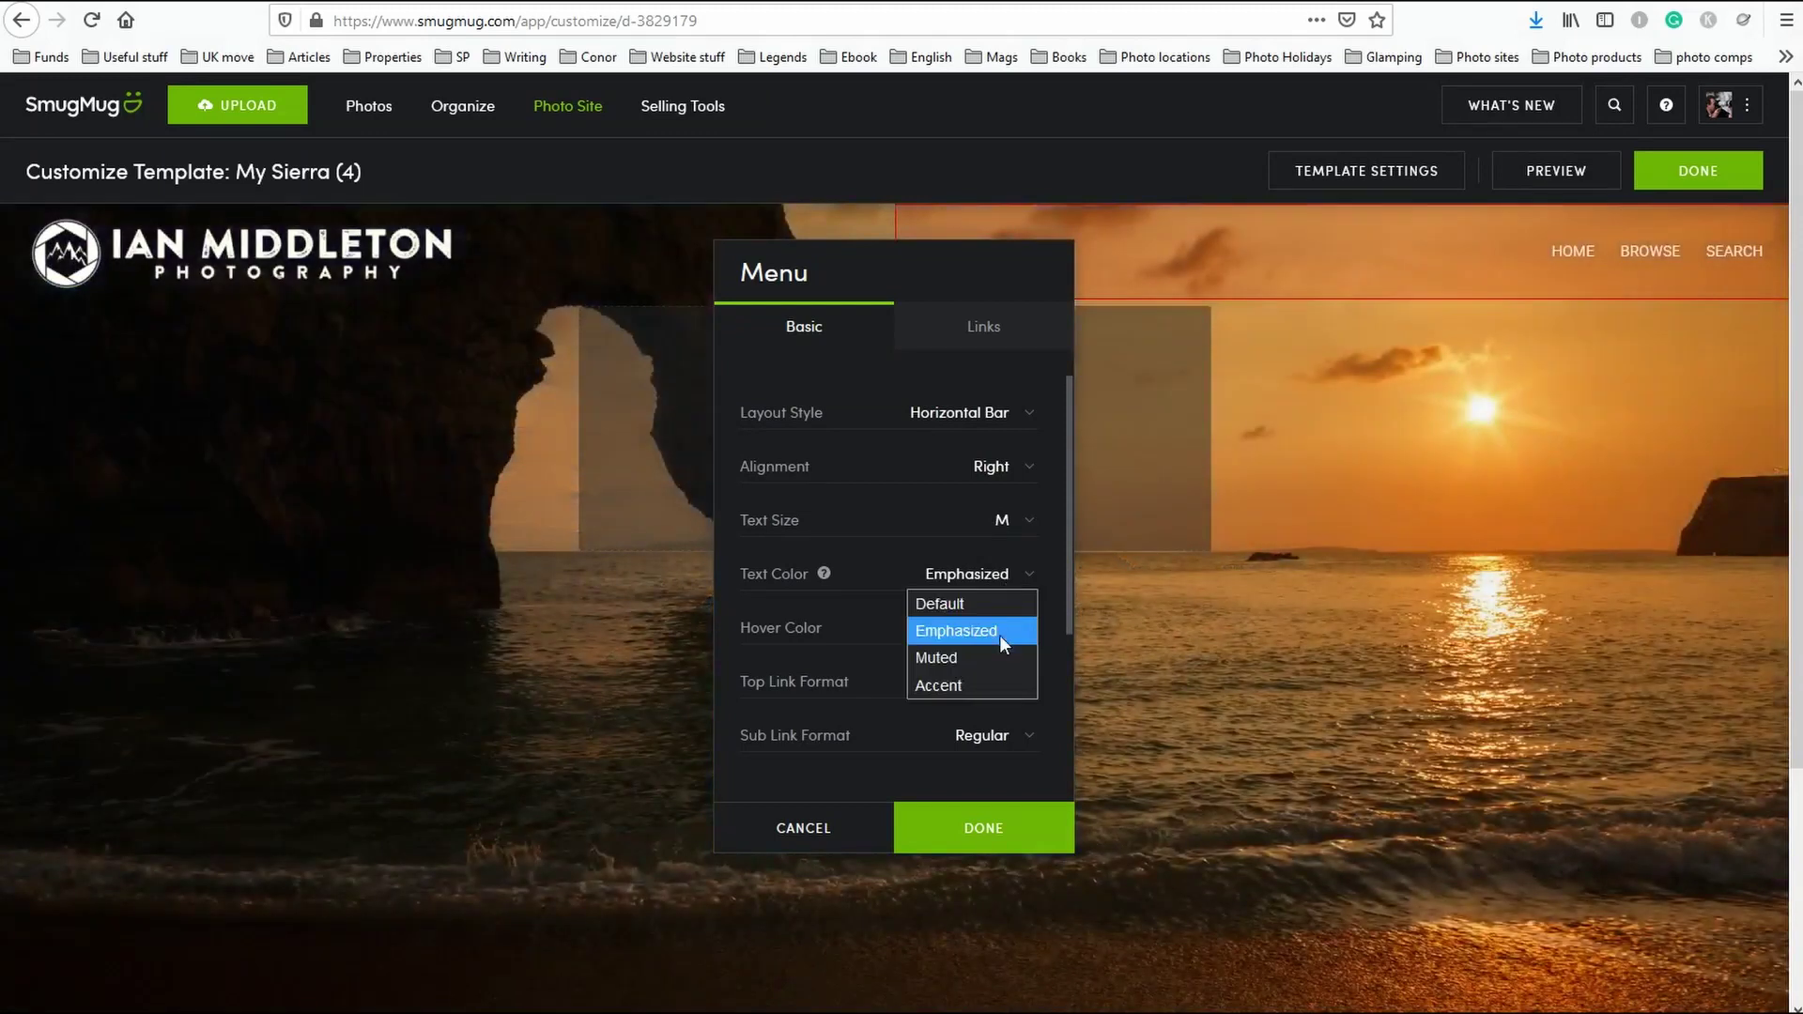
{"action": "left_click", "coordinate": [993, 657]}
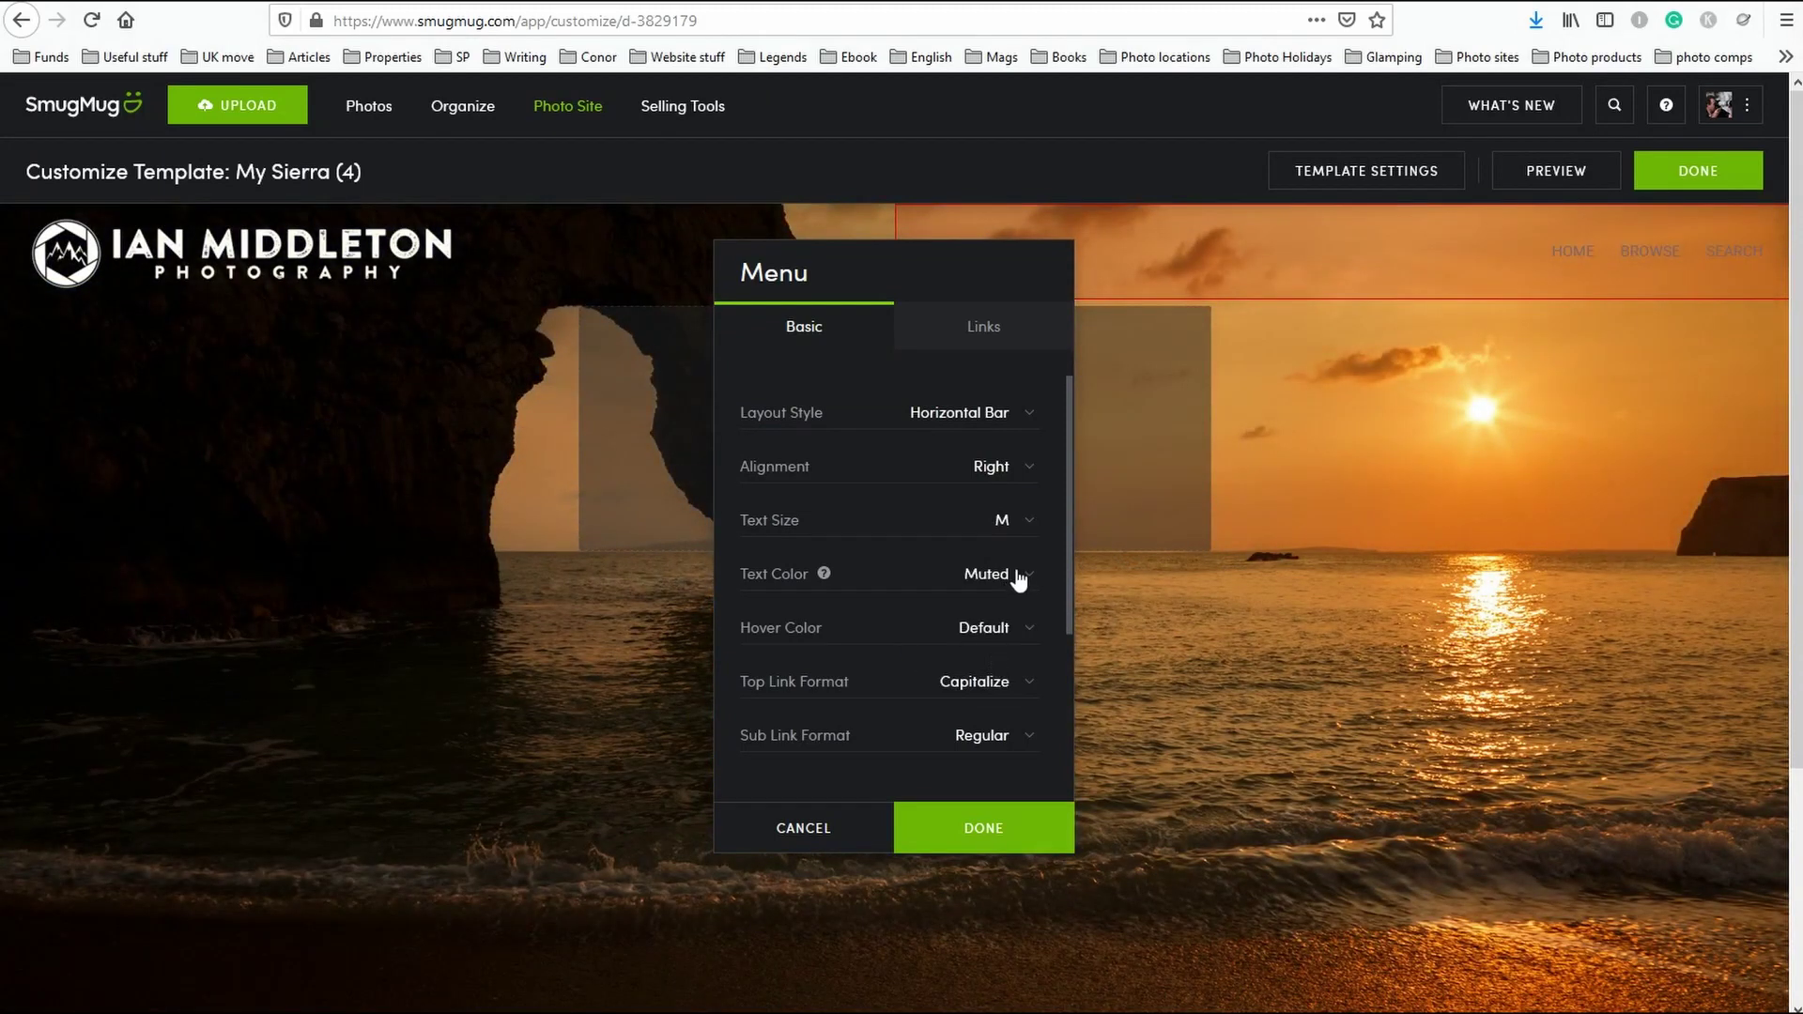
{"action": "left_click", "coordinate": [1015, 576]}
{"action": "left_click", "coordinate": [980, 685]}
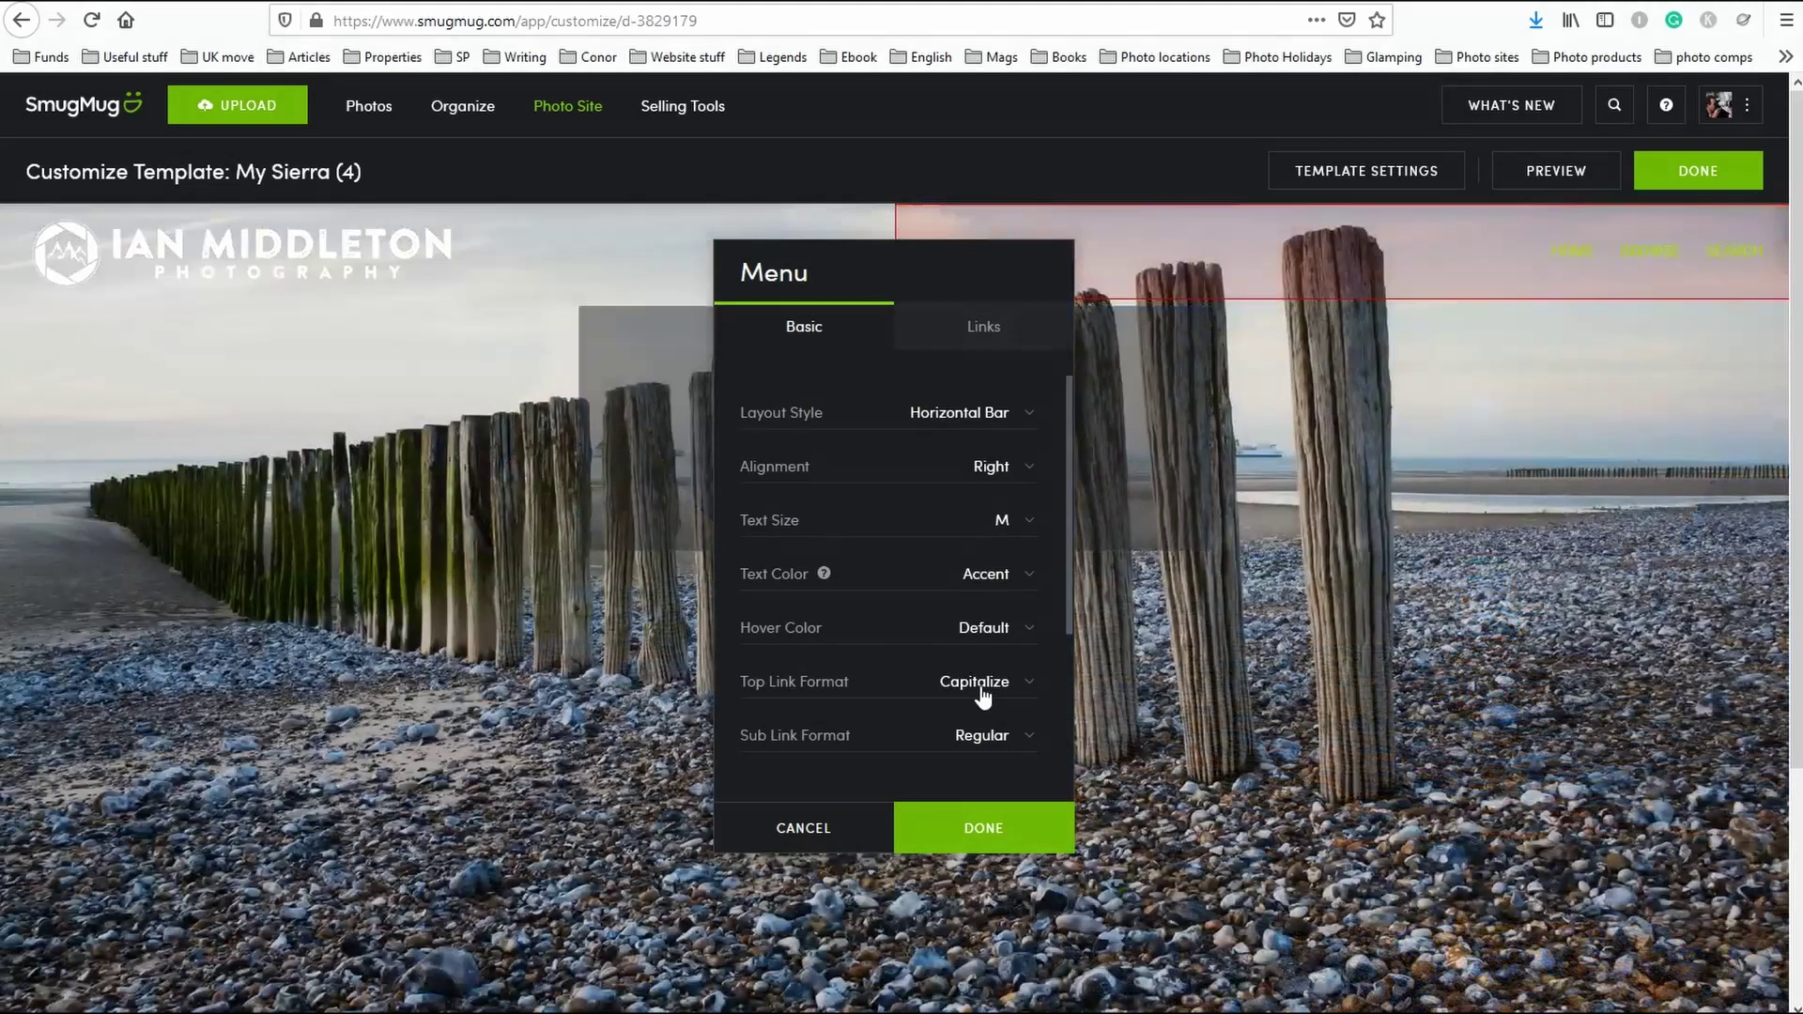
{"action": "left_click", "coordinate": [1011, 576]}
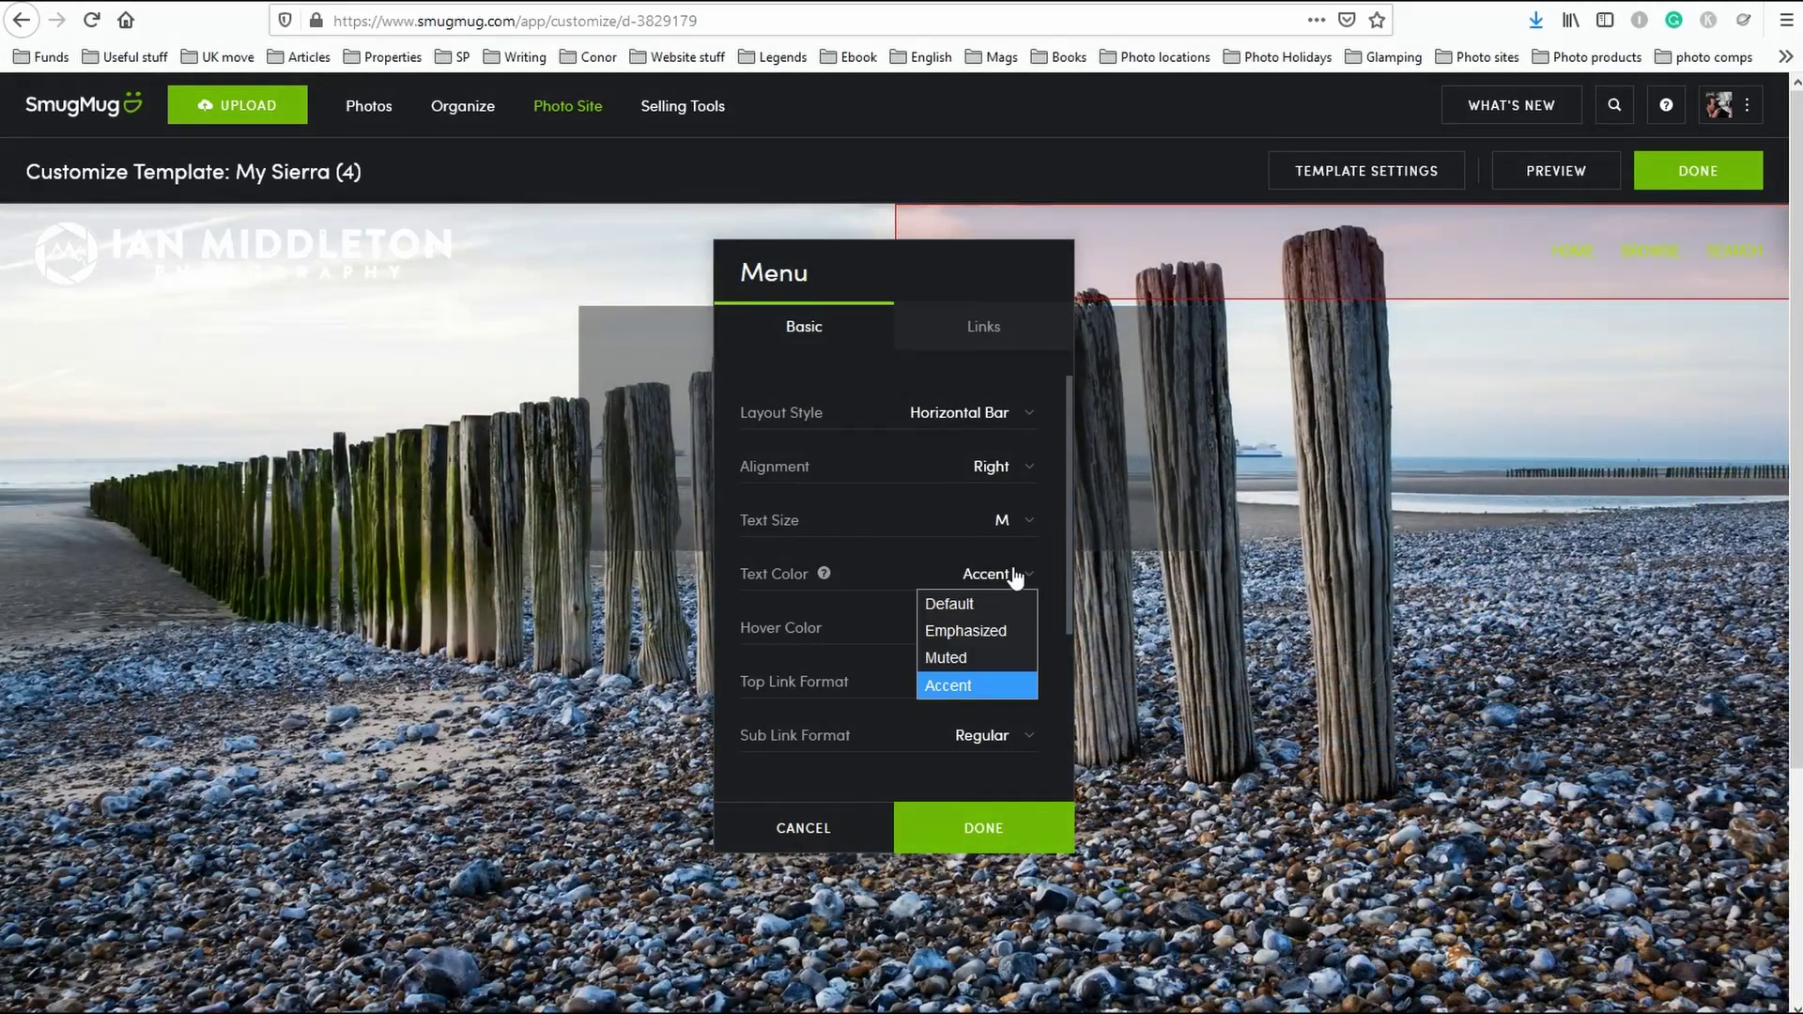
{"action": "left_click", "coordinate": [990, 628]}
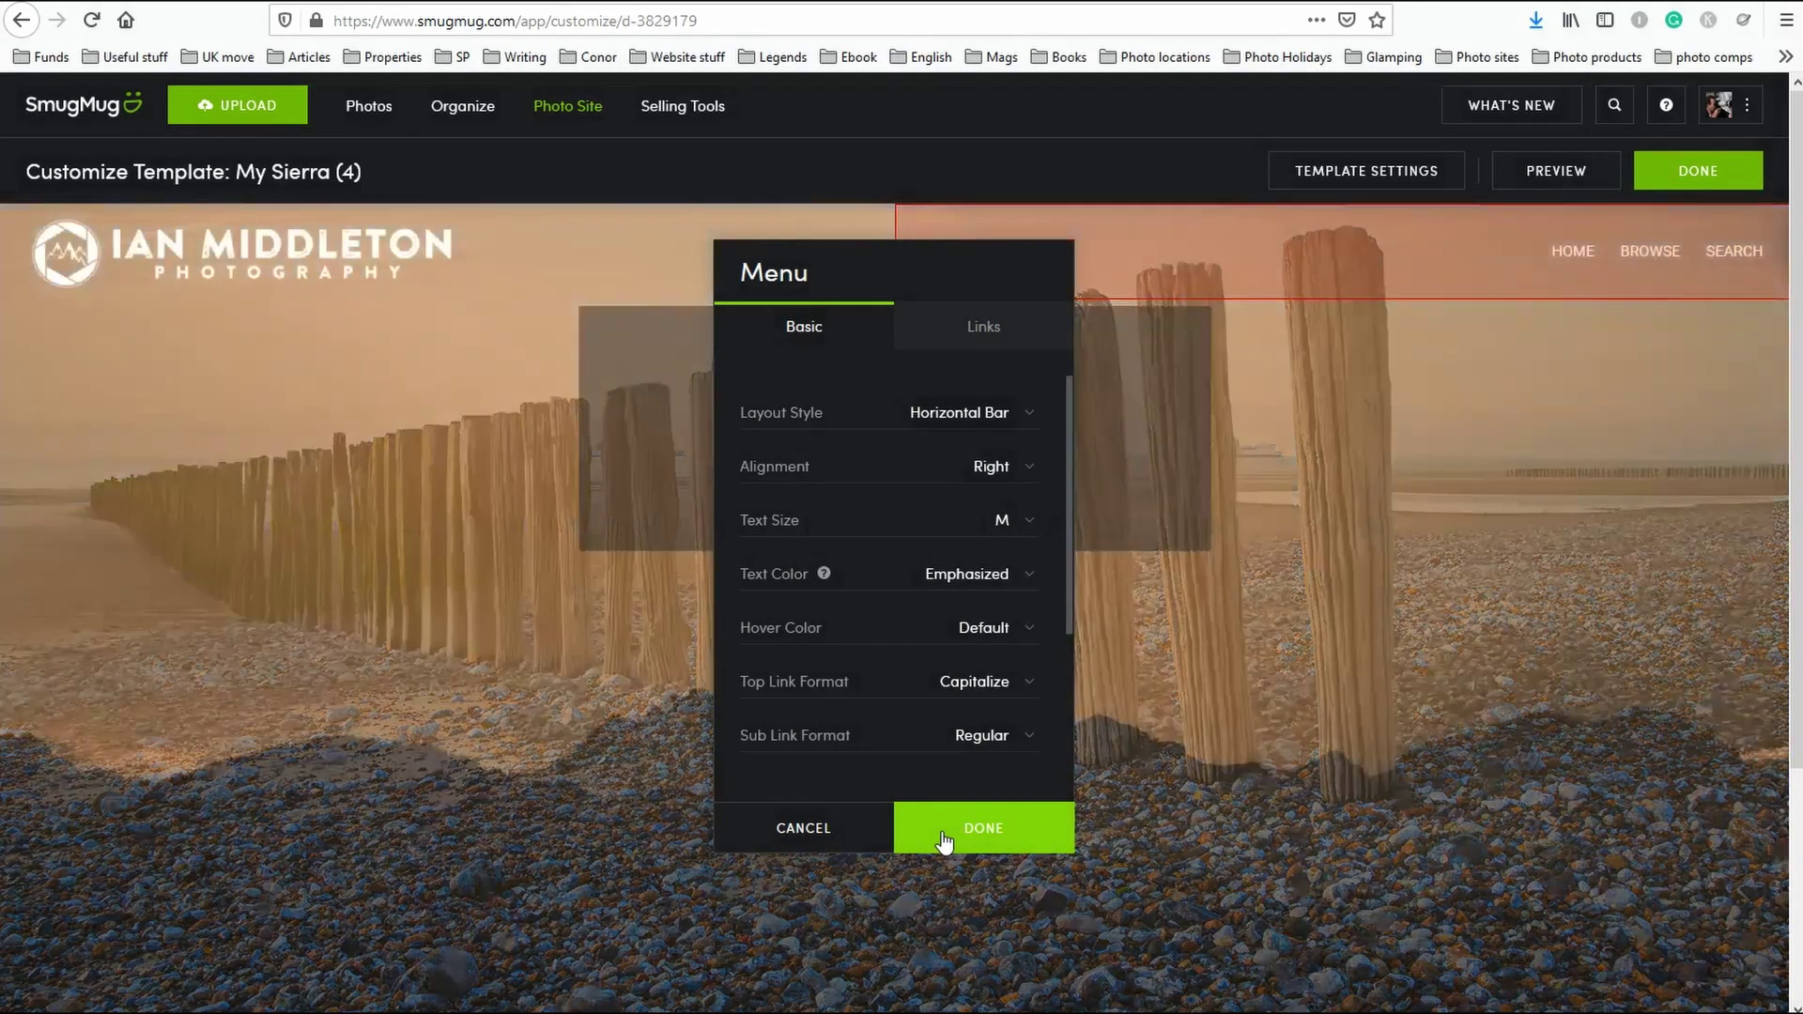
{"action": "left_click", "coordinate": [956, 833]}
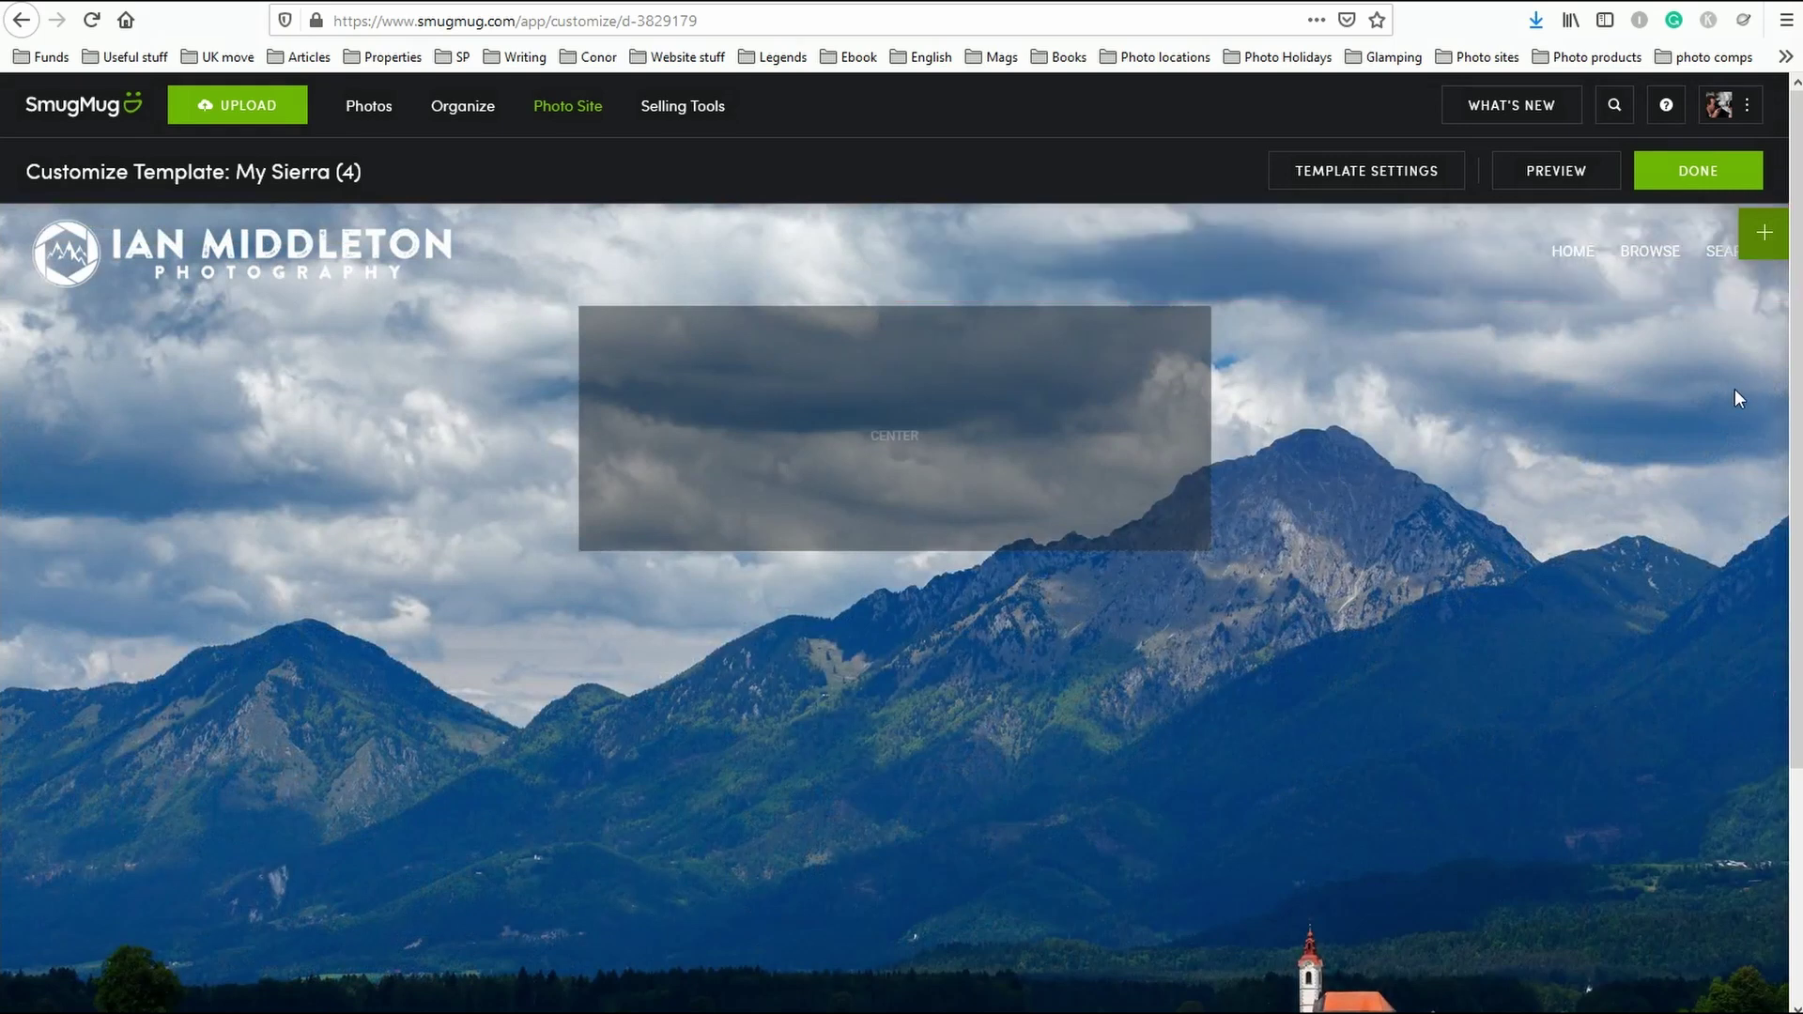
Add a Button content block from the Navigation group to the Center area of the homepage.
{"action": "left_click", "coordinate": [1763, 232]}
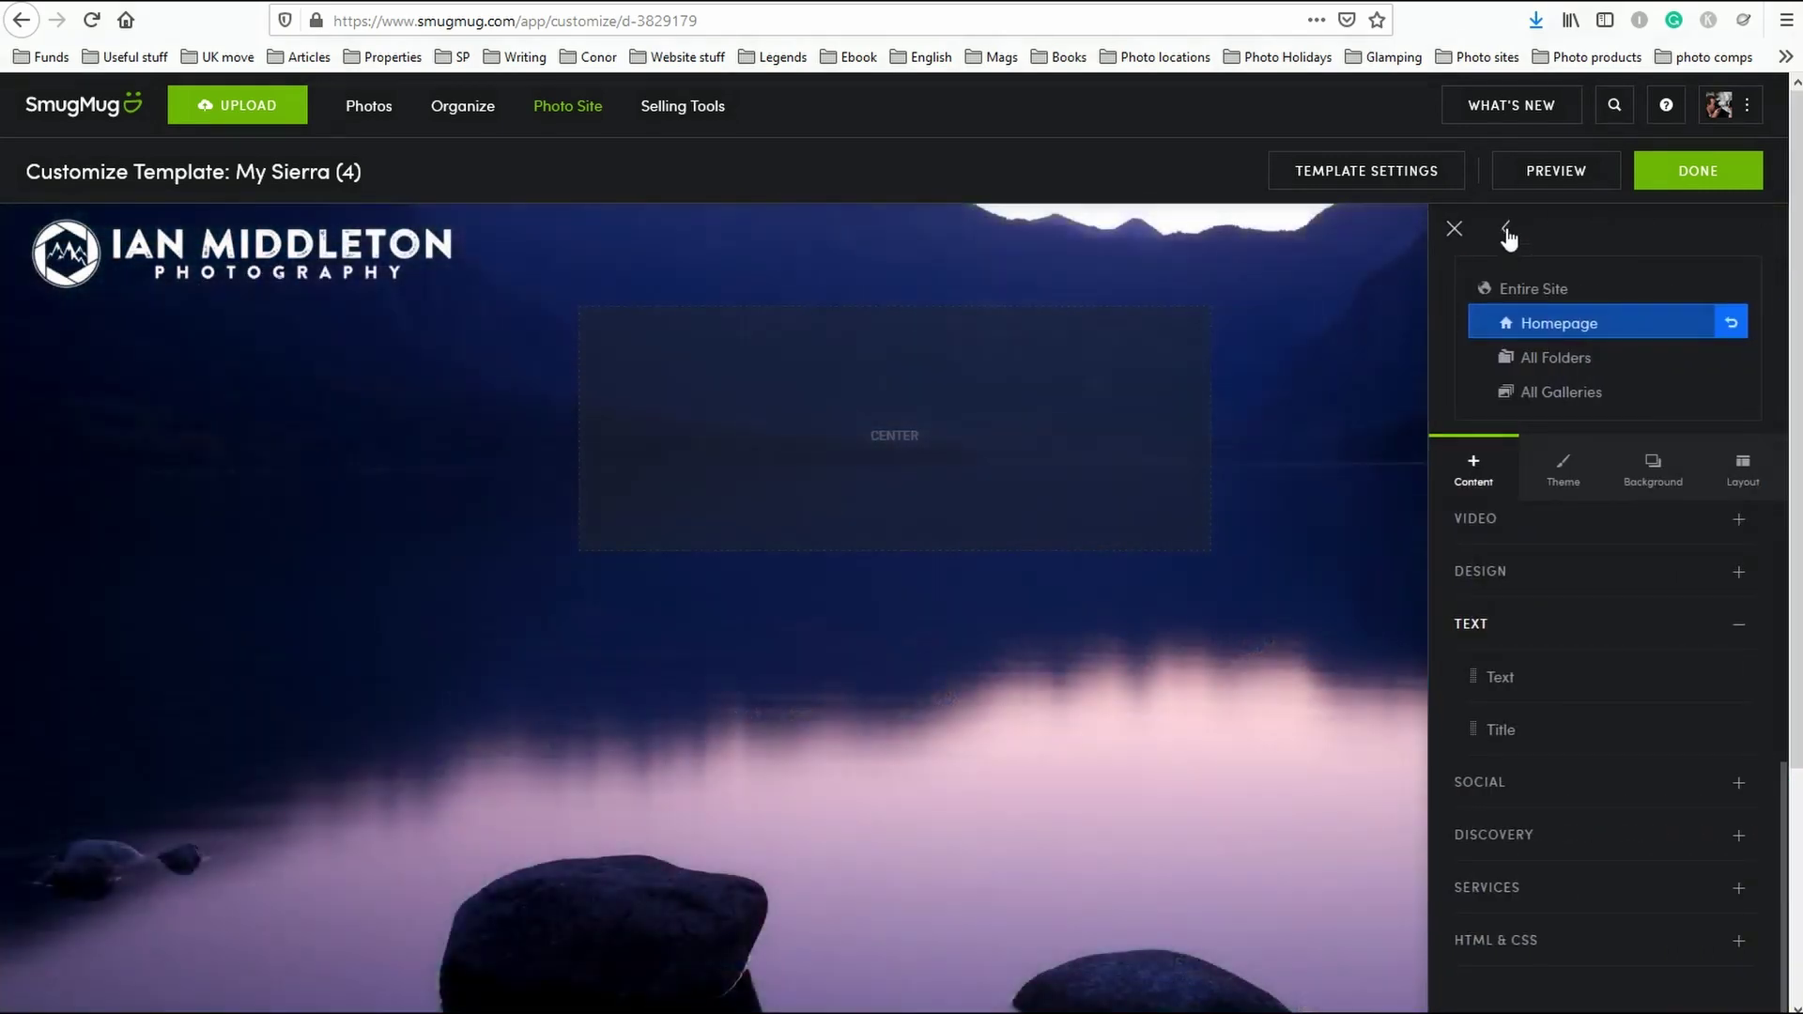
{"action": "left_click", "coordinate": [1507, 229]}
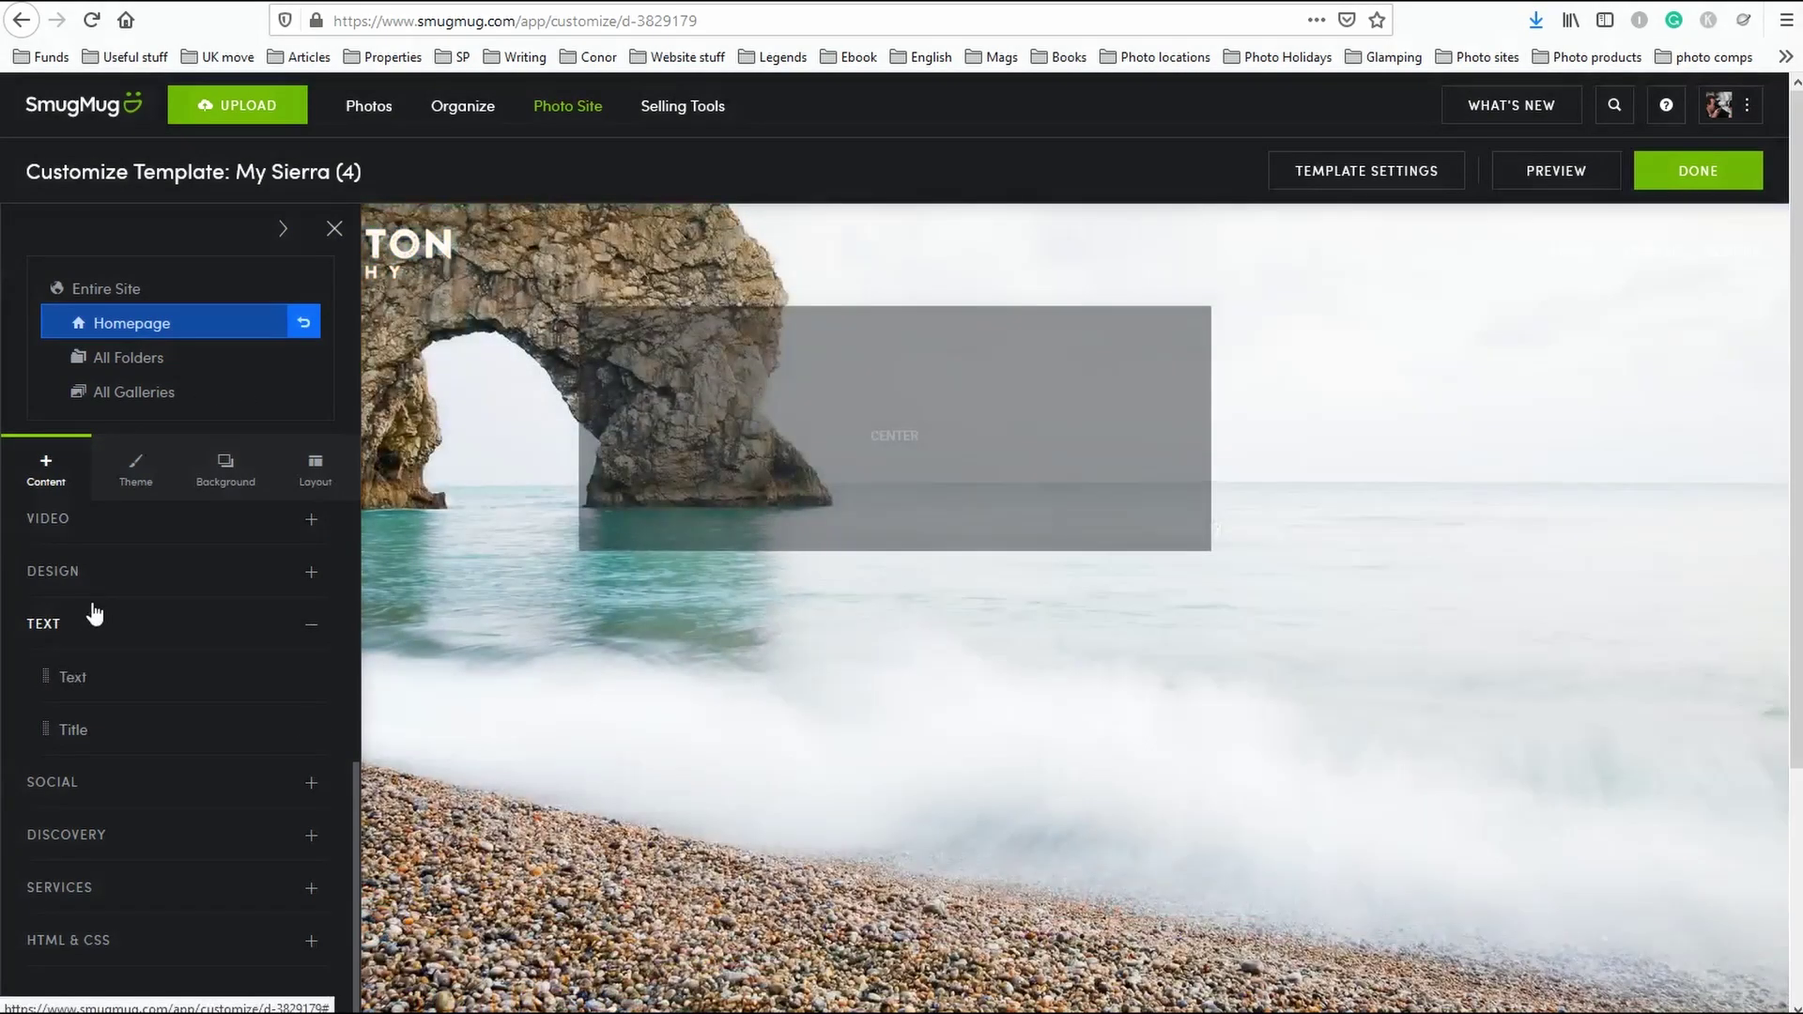
{"action": "scroll", "coordinate": [94, 612], "scroll_direction": "up", "scroll_amount": 4}
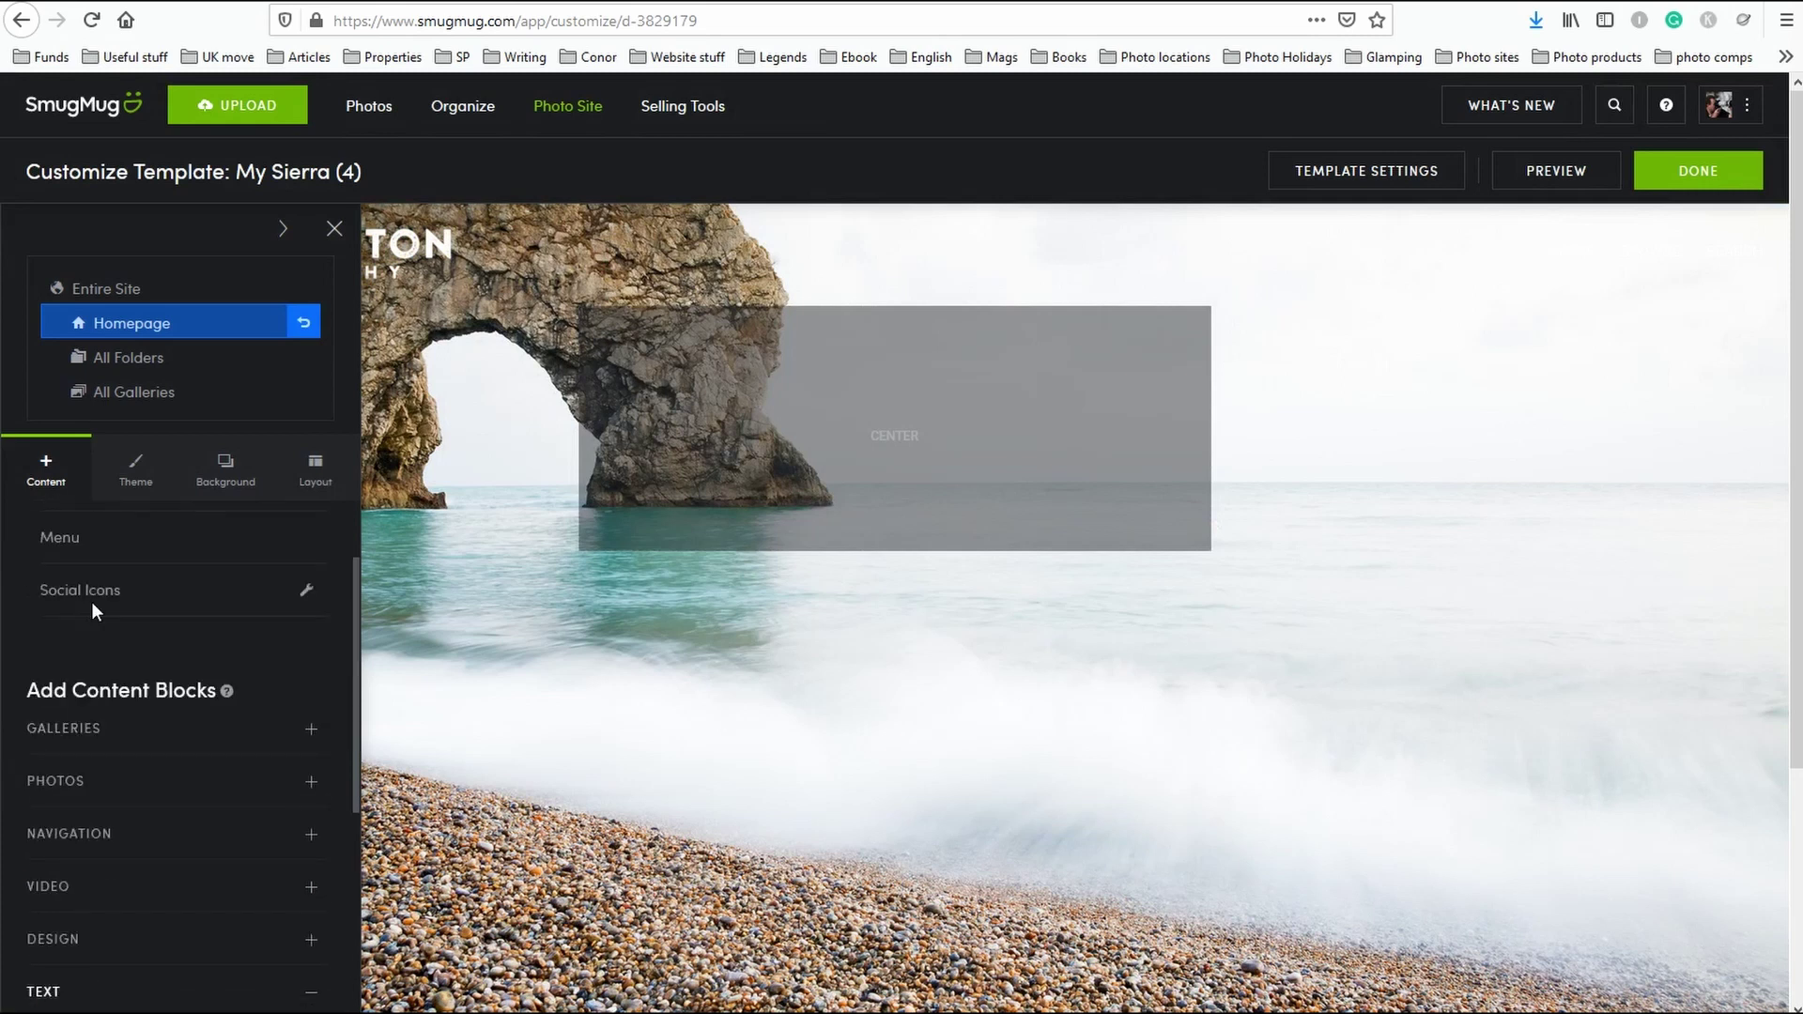
{"action": "scroll", "coordinate": [94, 615], "scroll_direction": "down", "scroll_amount": 2}
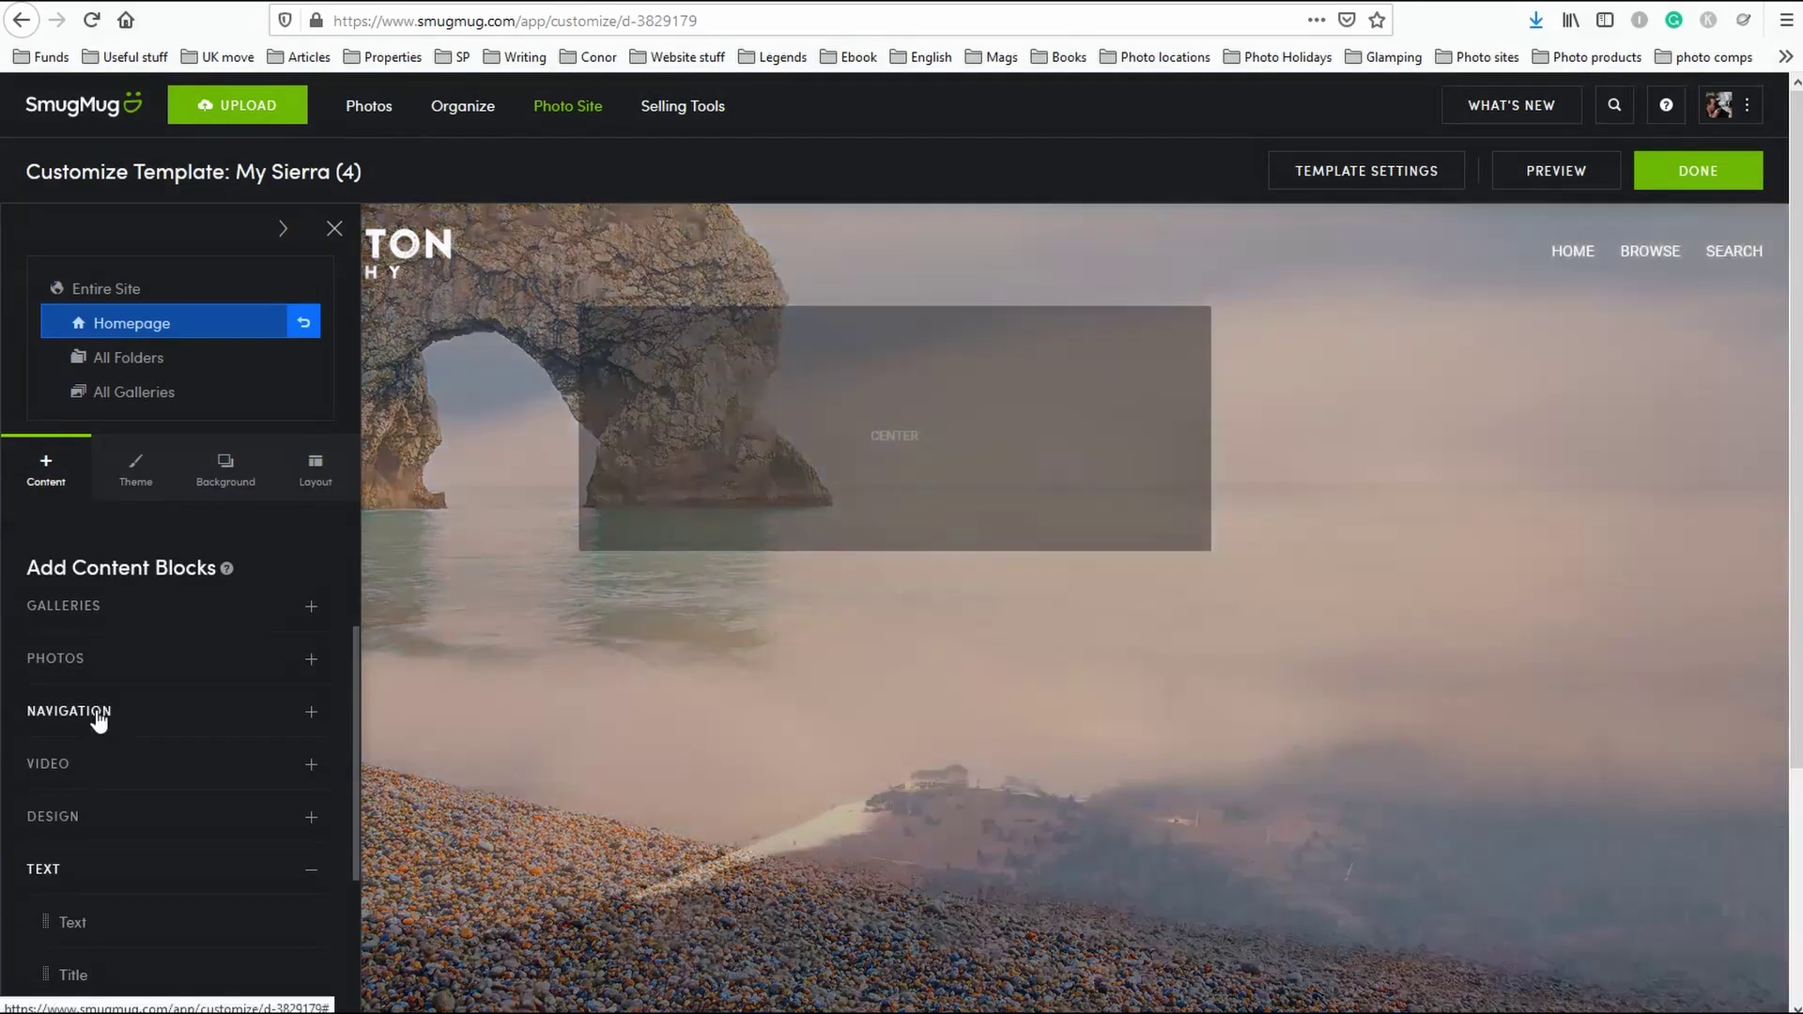
{"action": "left_click", "coordinate": [98, 714]}
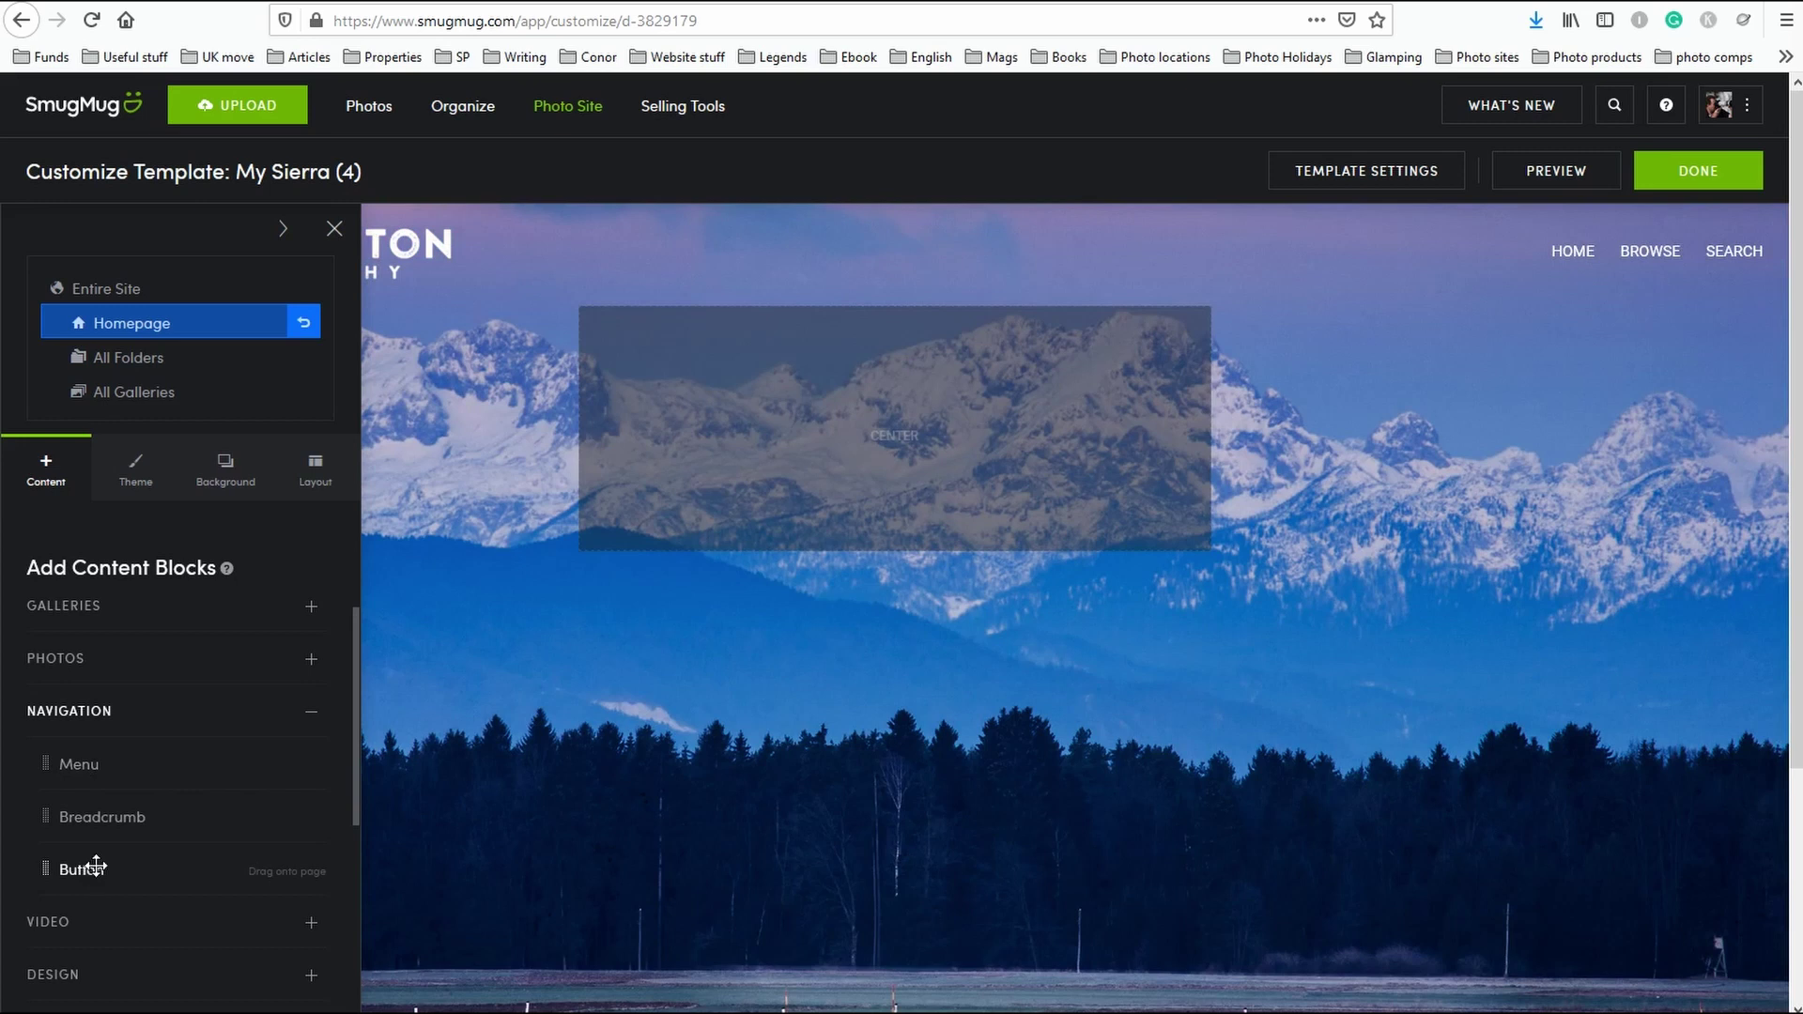
{"action": "left_click_drag", "start_coordinate": [90, 873], "coordinate": [900, 380]}
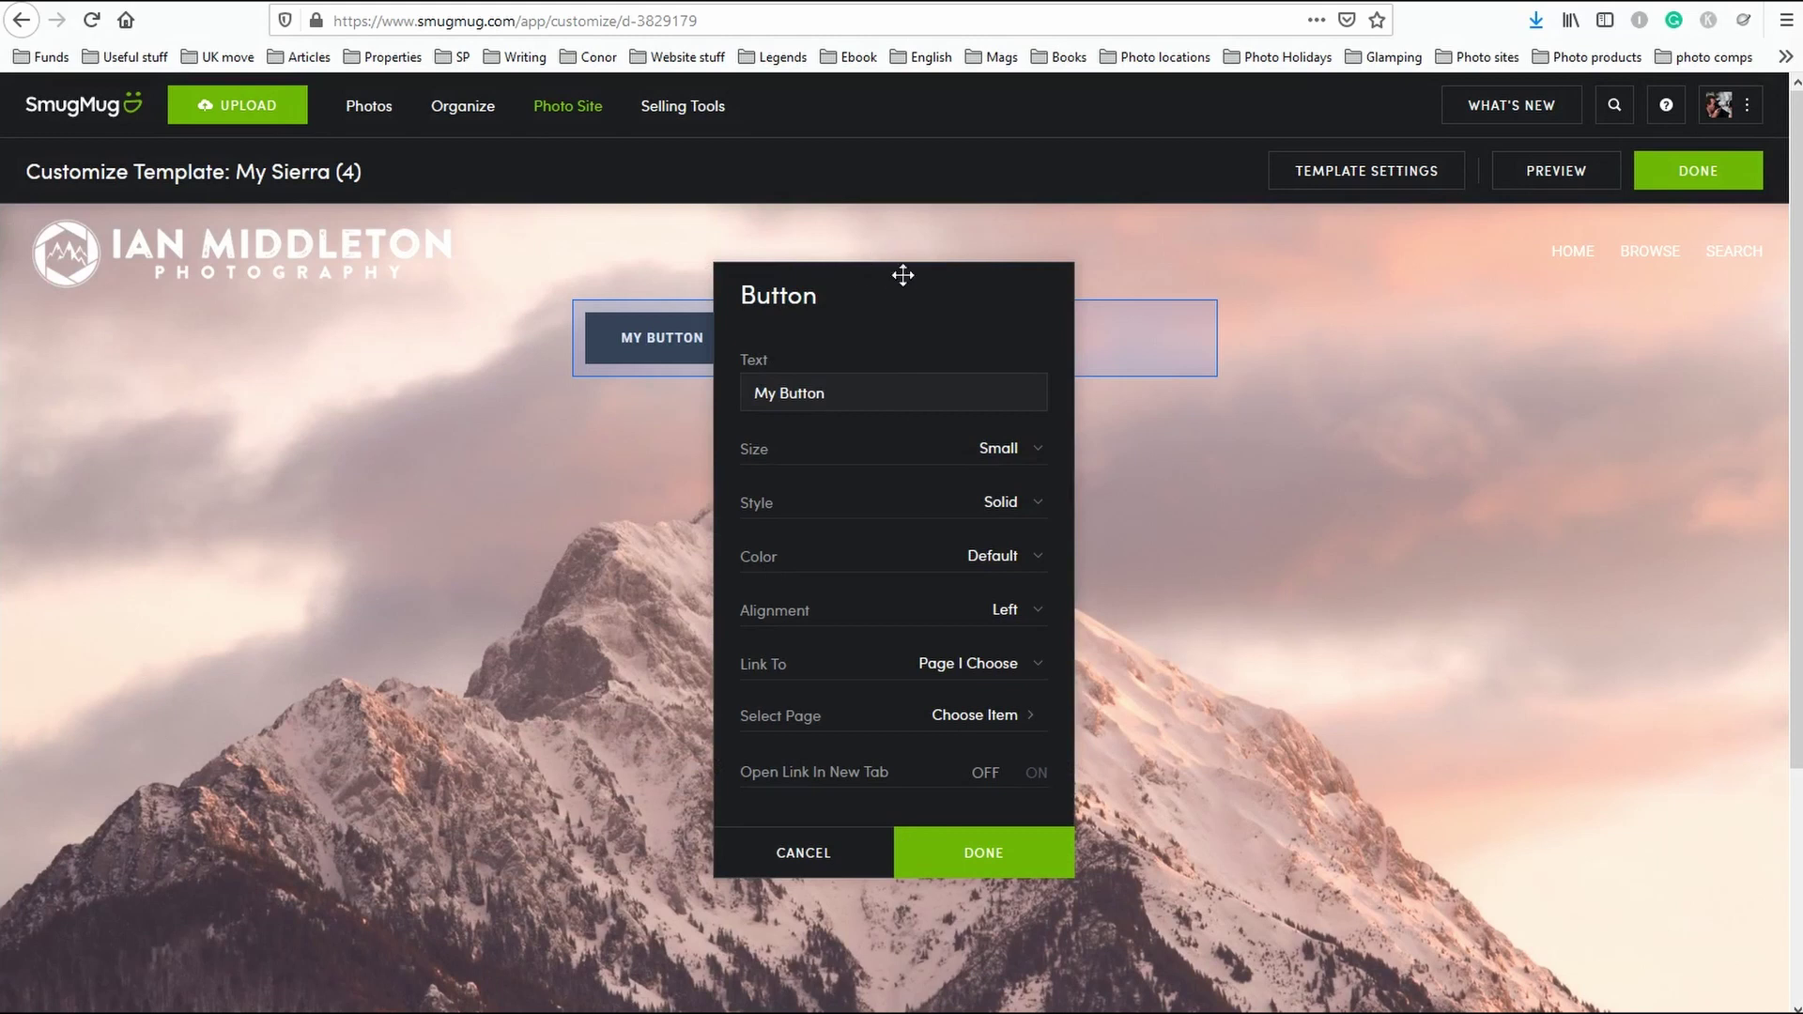
Center-align the new button and change its text to "Workshops".
{"action": "left_click_drag", "start_coordinate": [906, 274], "coordinate": [1308, 464]}
{"action": "left_click", "coordinate": [1428, 643]}
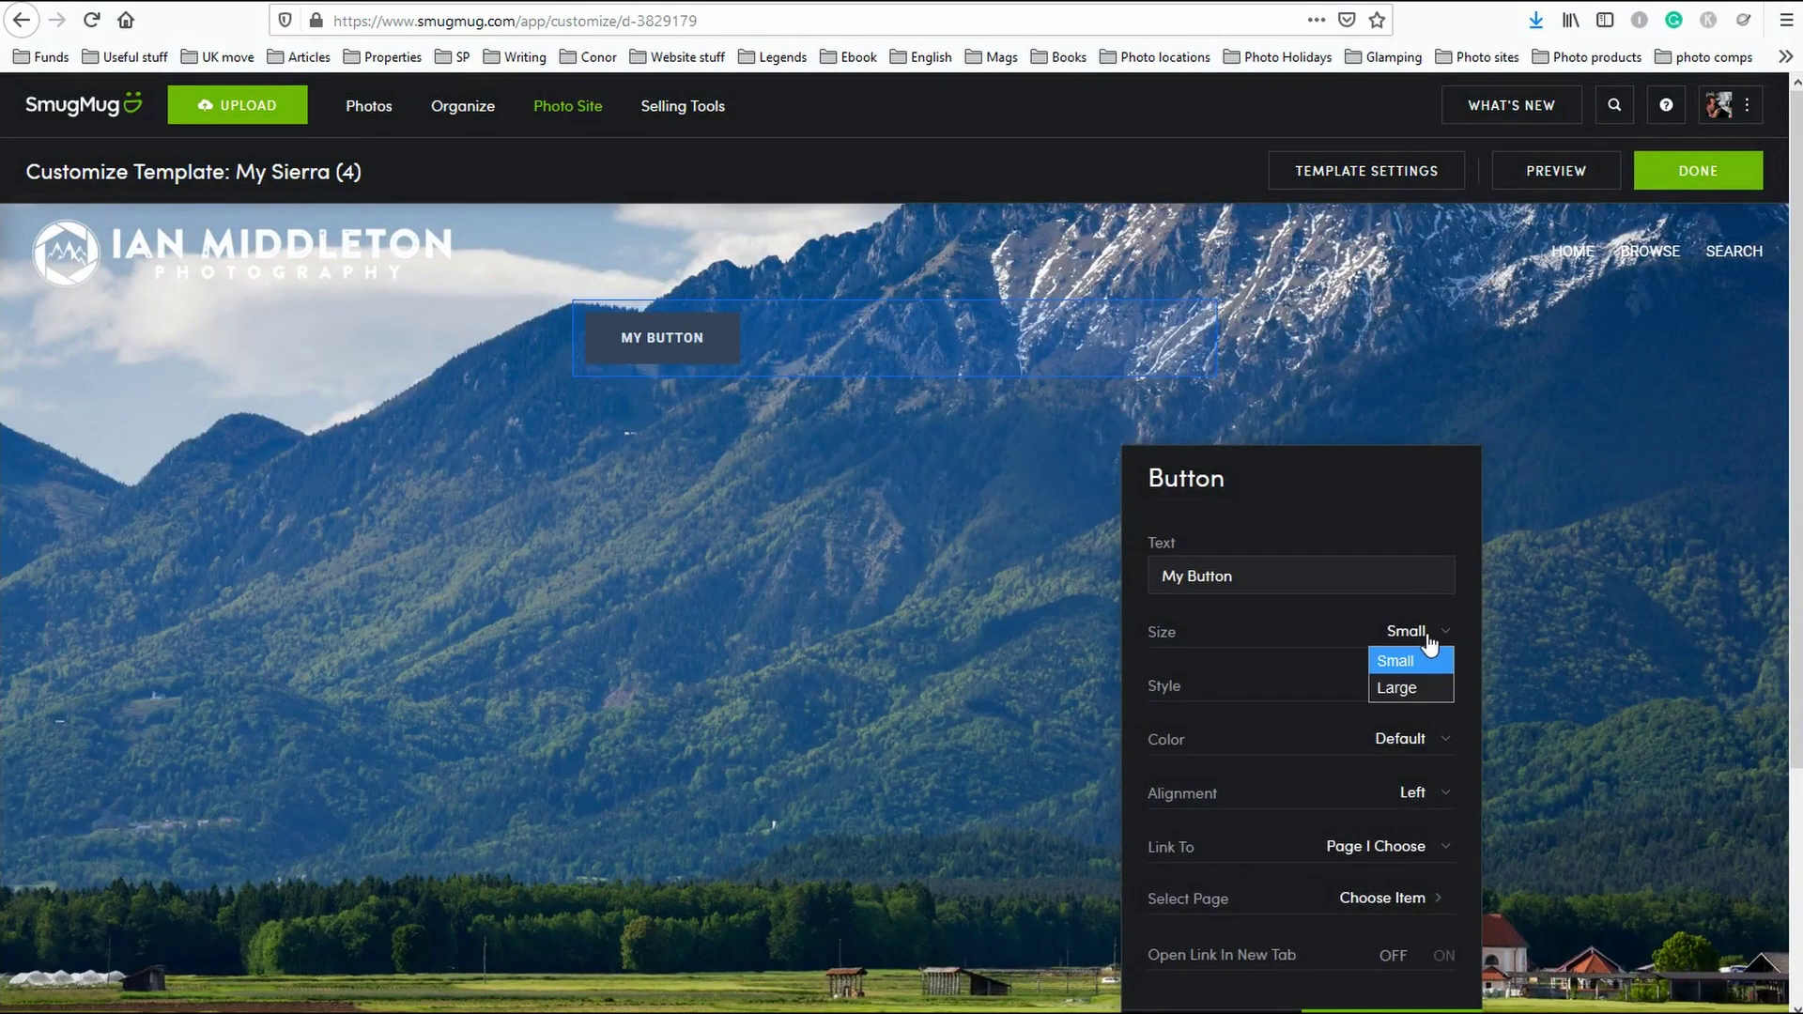
{"action": "left_click", "coordinate": [1418, 794]}
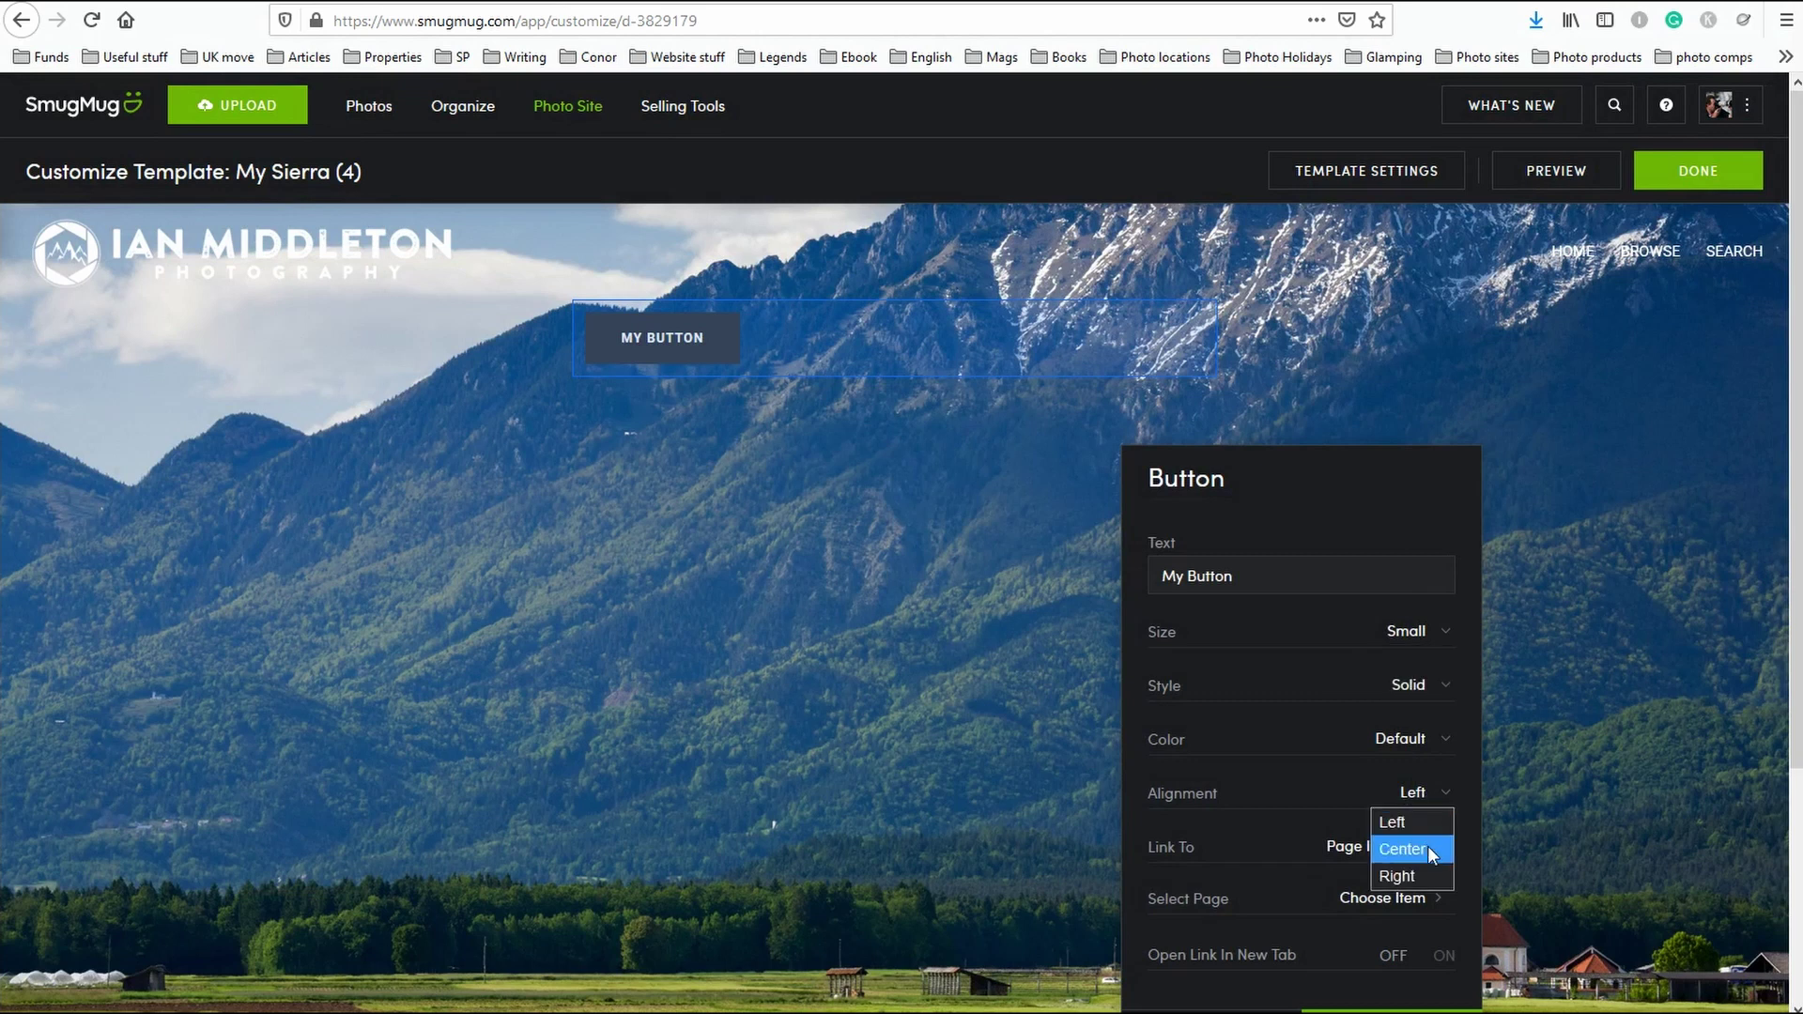
{"action": "left_click", "coordinate": [1428, 848]}
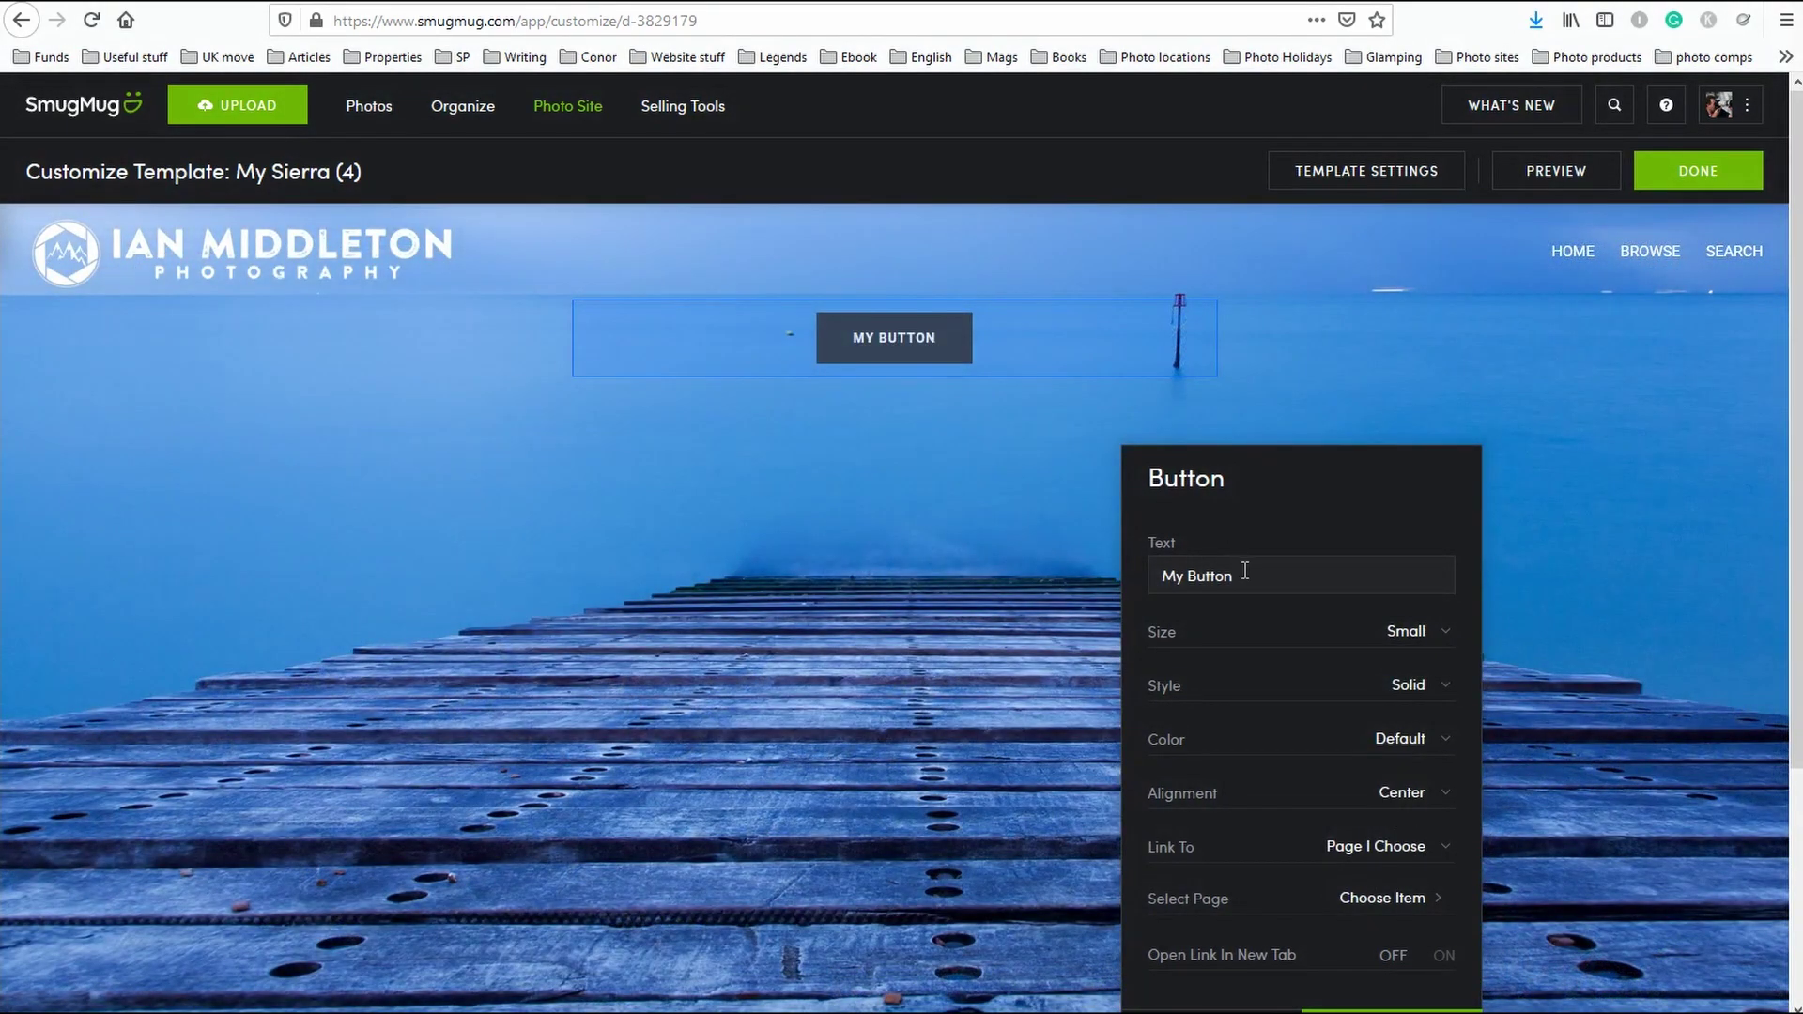
{"action": "left_click_drag", "start_coordinate": [1248, 574], "coordinate": [1107, 575]}
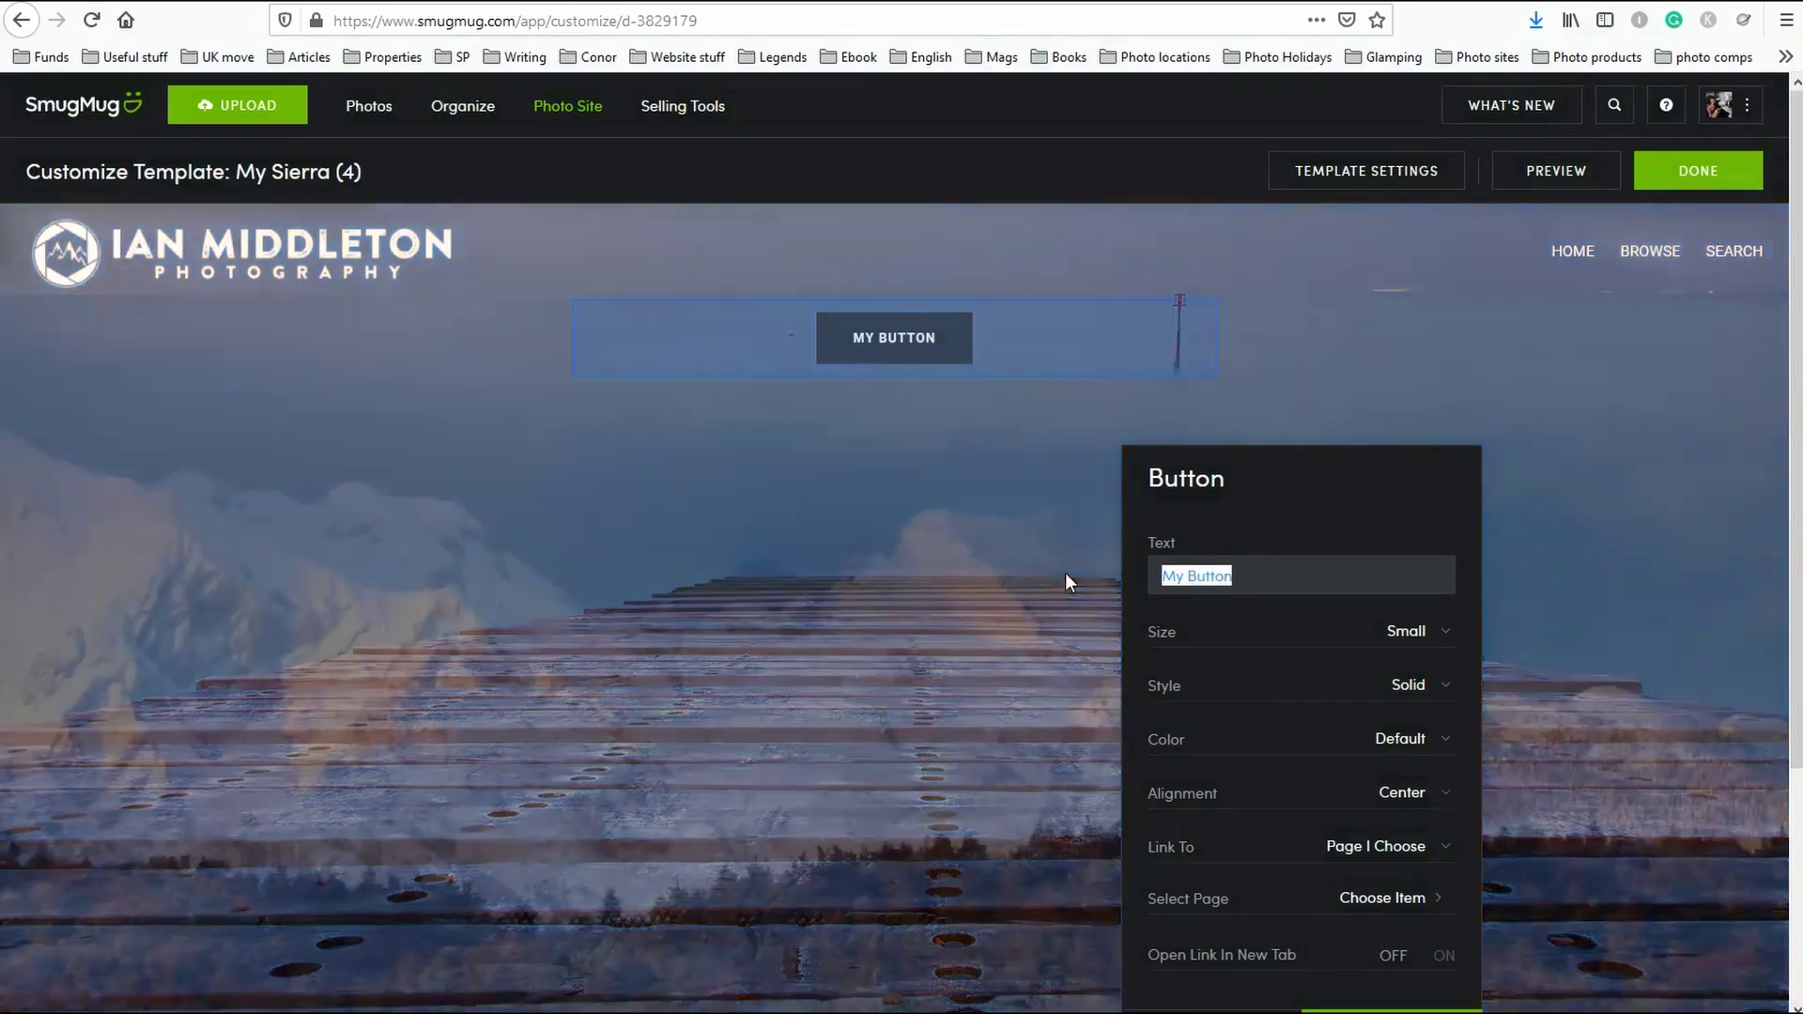
{"action": "type", "text": "Workshops"}
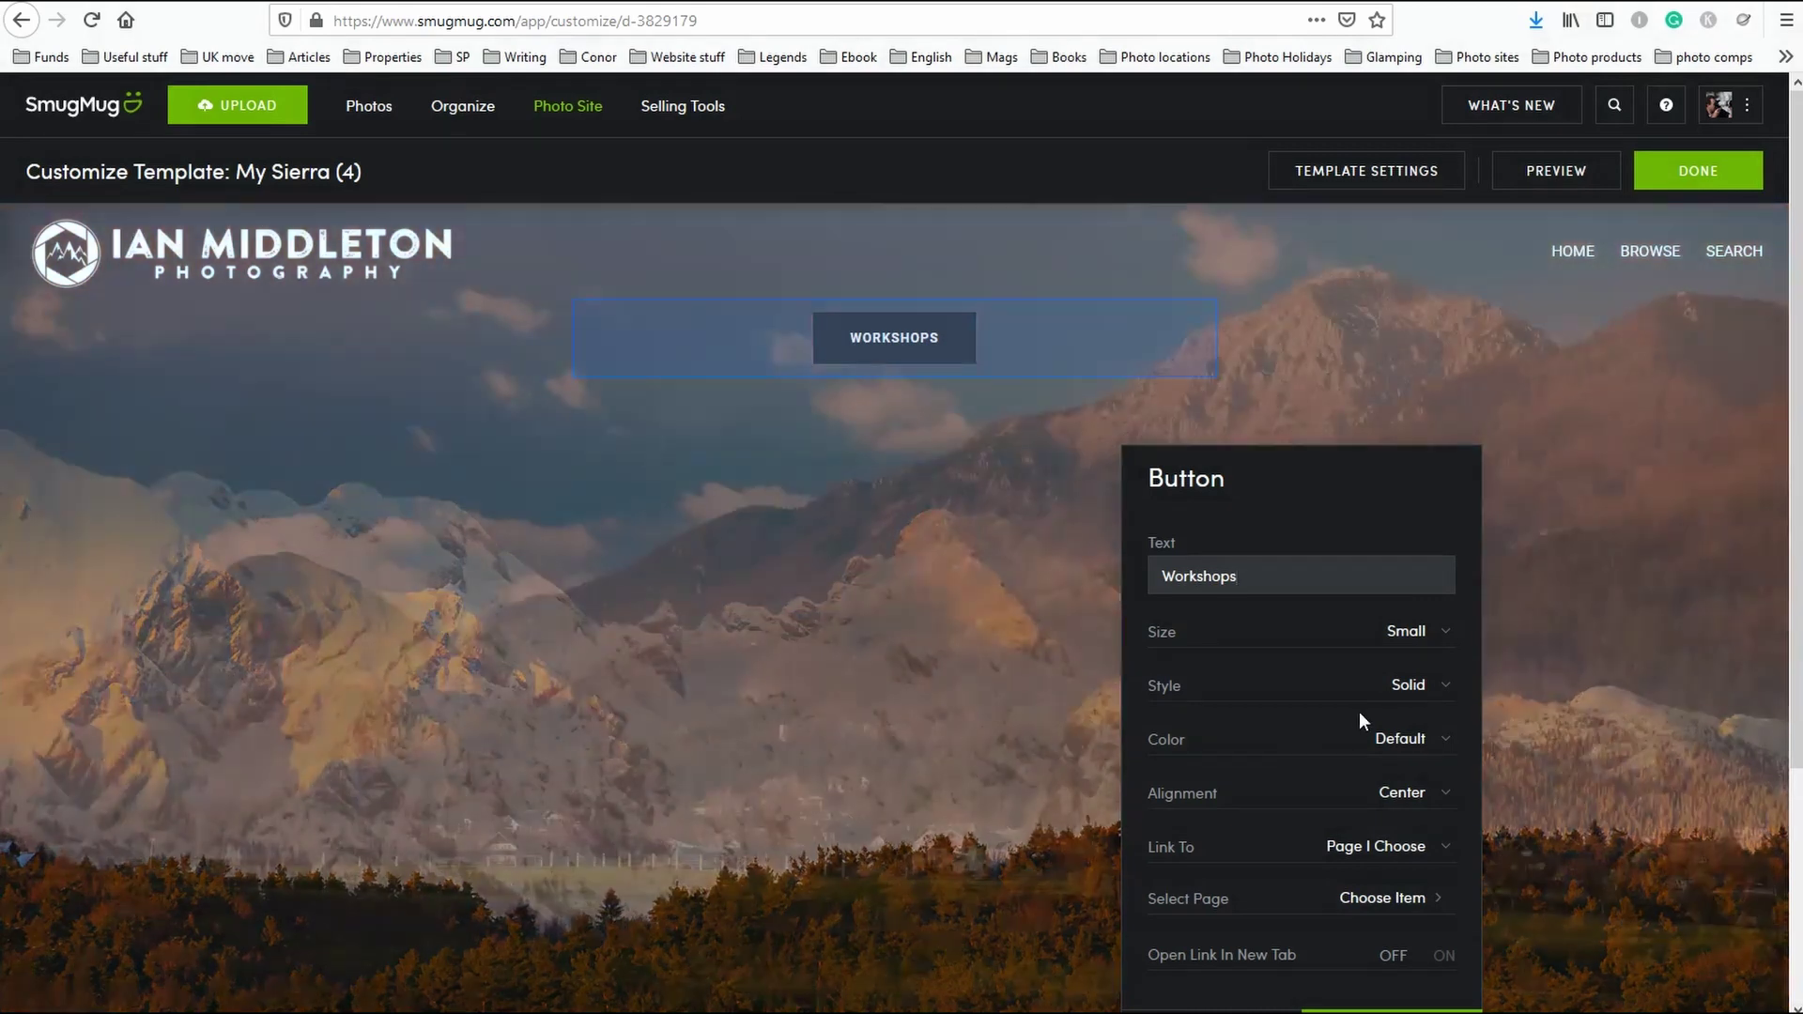
Try the Large size on the Workshops button, return it to Small, and set its color to Accent.
{"action": "left_click", "coordinate": [1433, 631]}
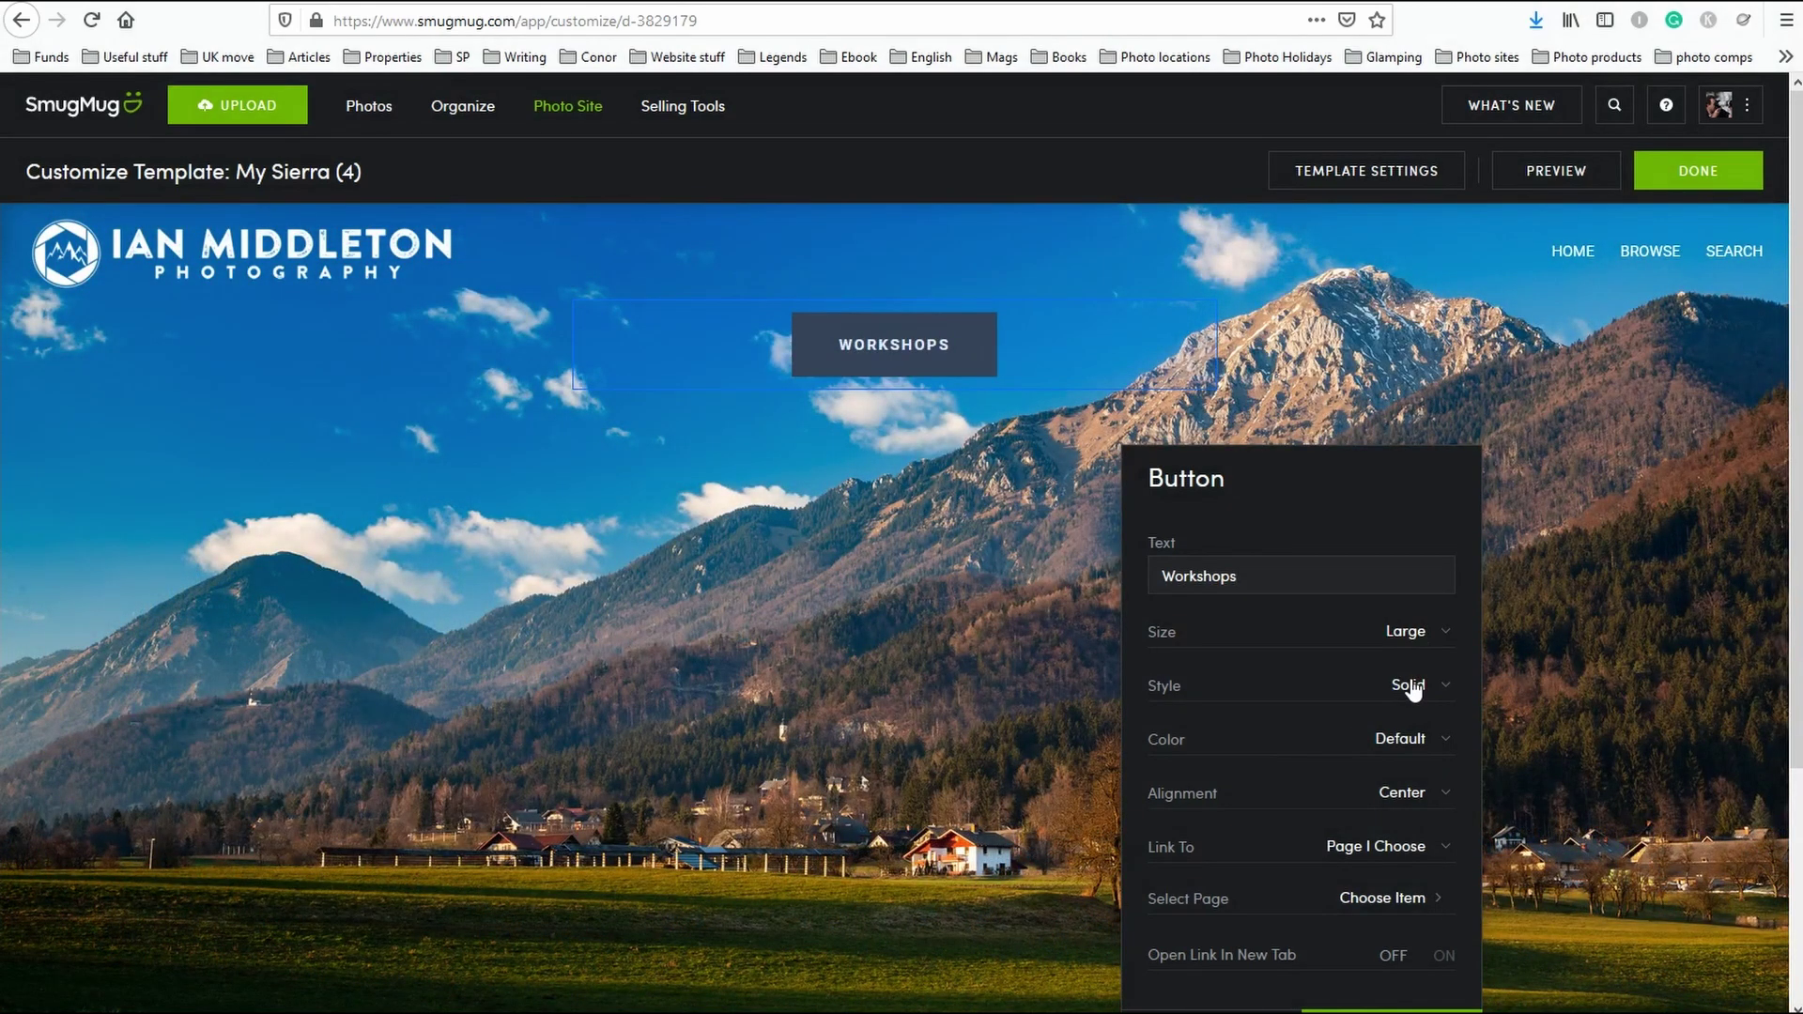
{"action": "left_click", "coordinate": [1435, 632]}
{"action": "left_click", "coordinate": [1411, 663]}
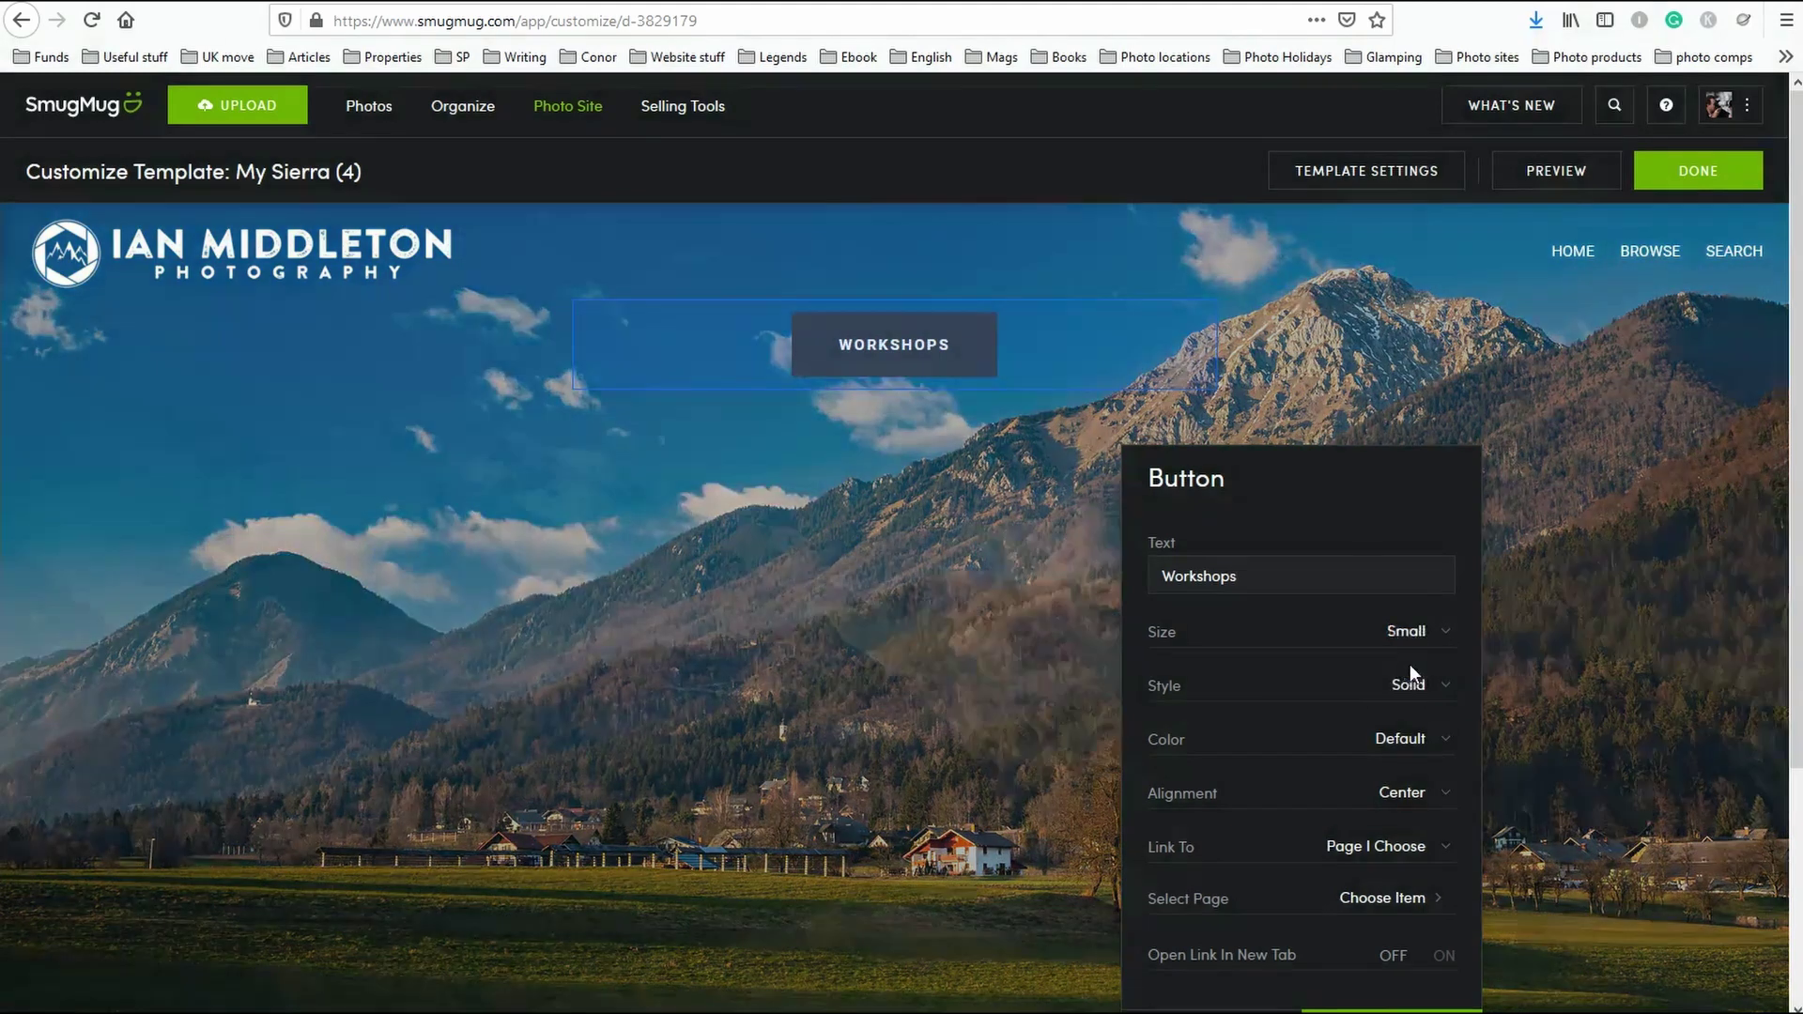
{"action": "left_click", "coordinate": [1430, 737]}
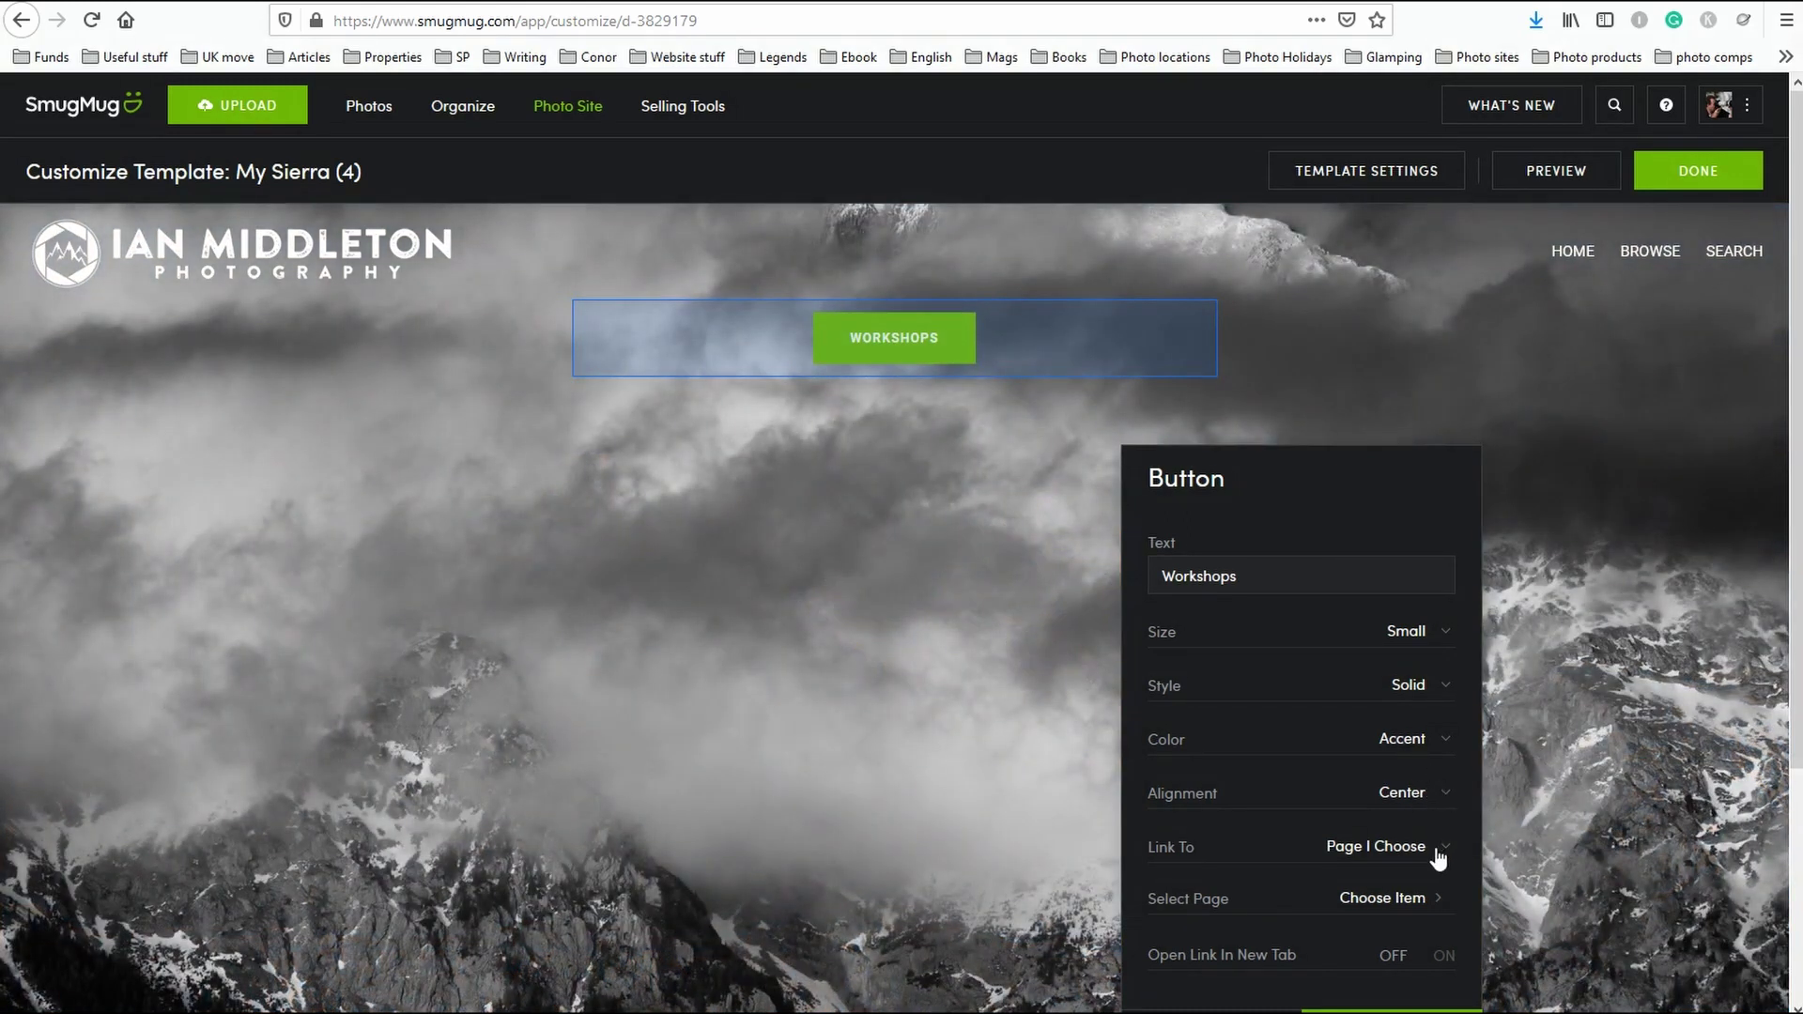
Link the Workshops button to a custom URL, the /tours/ page of the photographer's own .com website, and make it open in a new tab.
{"action": "scroll", "coordinate": [1408, 850], "scroll_direction": "down", "scroll_amount": 3}
{"action": "scroll", "coordinate": [1408, 850], "scroll_direction": "up", "scroll_amount": 3}
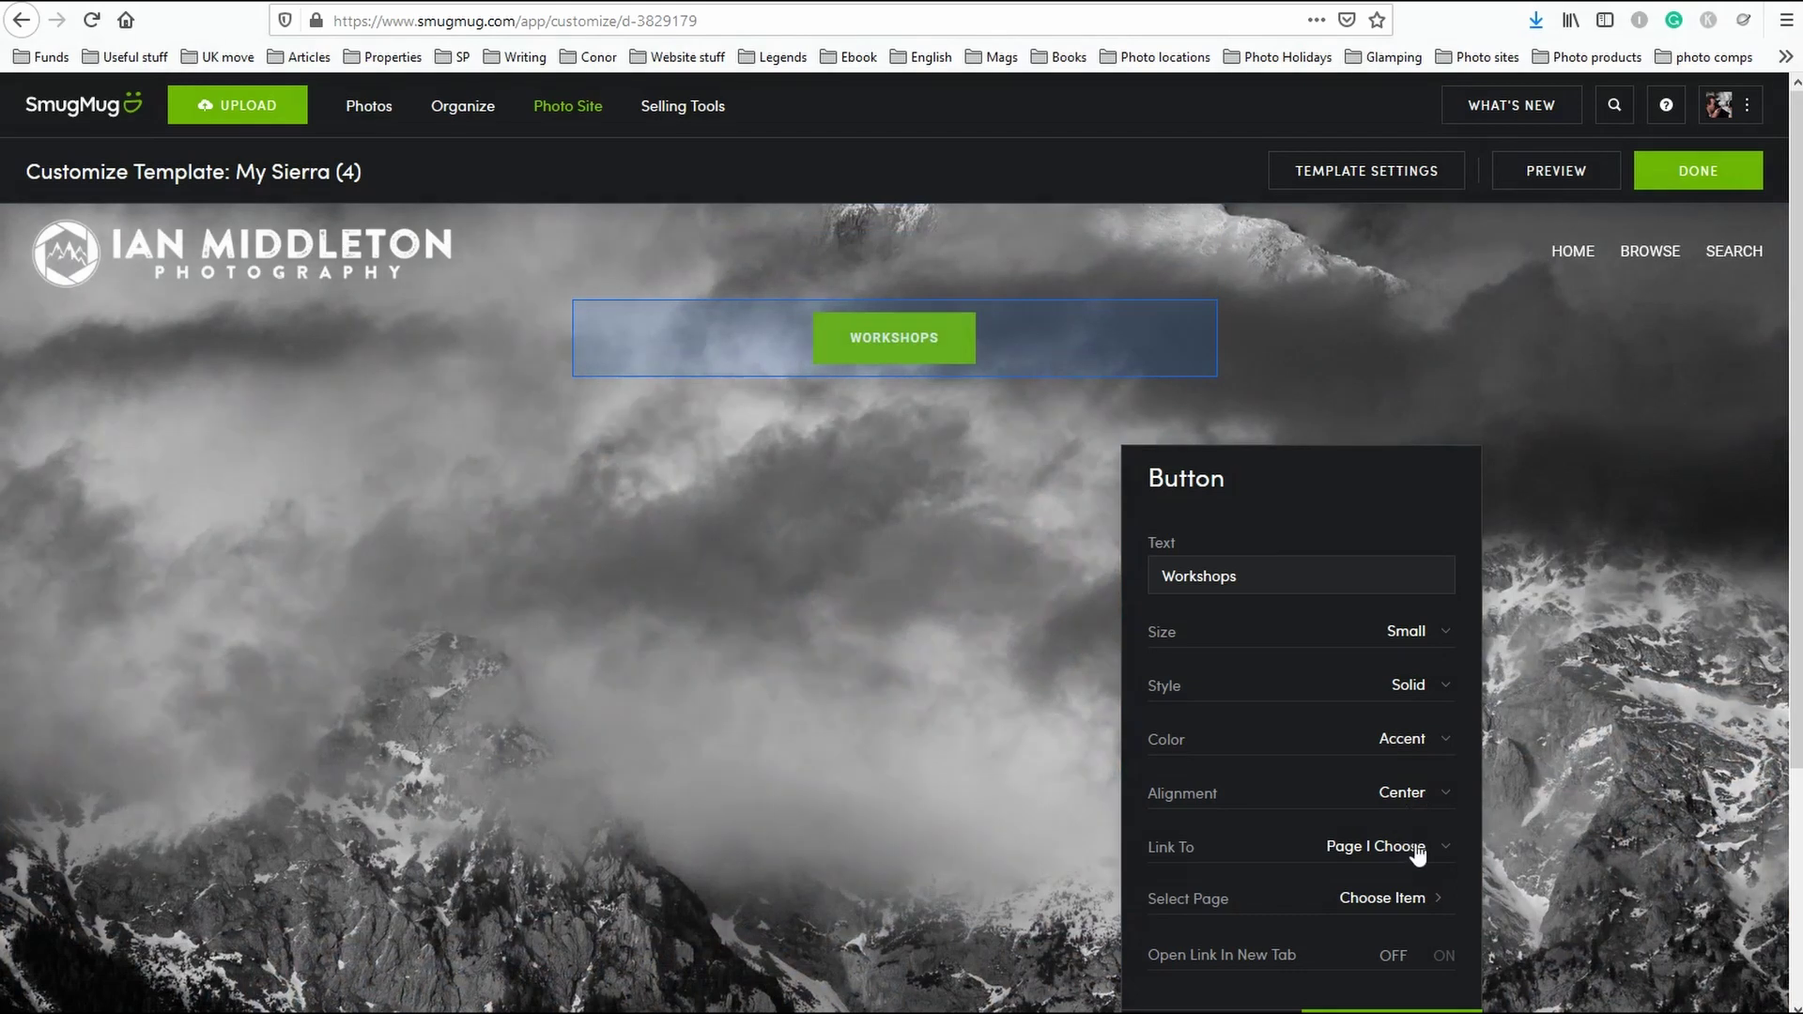
{"action": "left_click", "coordinate": [1418, 850]}
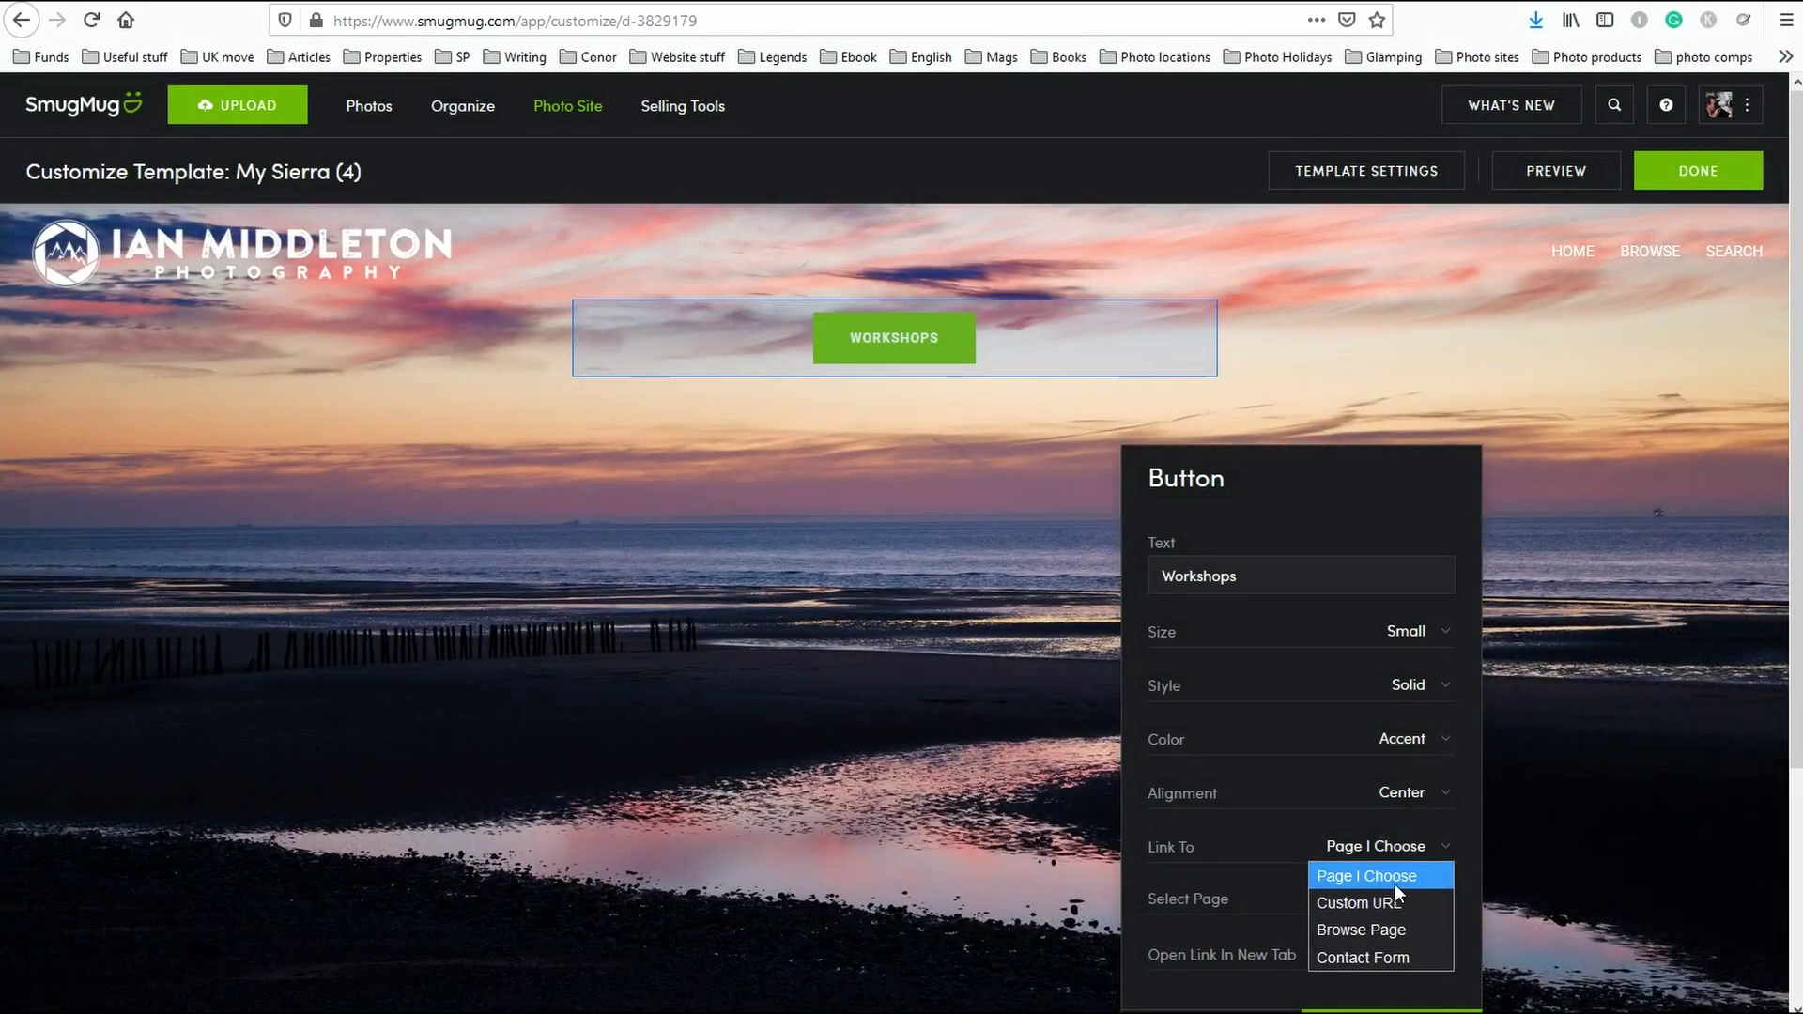
{"action": "left_click", "coordinate": [1394, 904]}
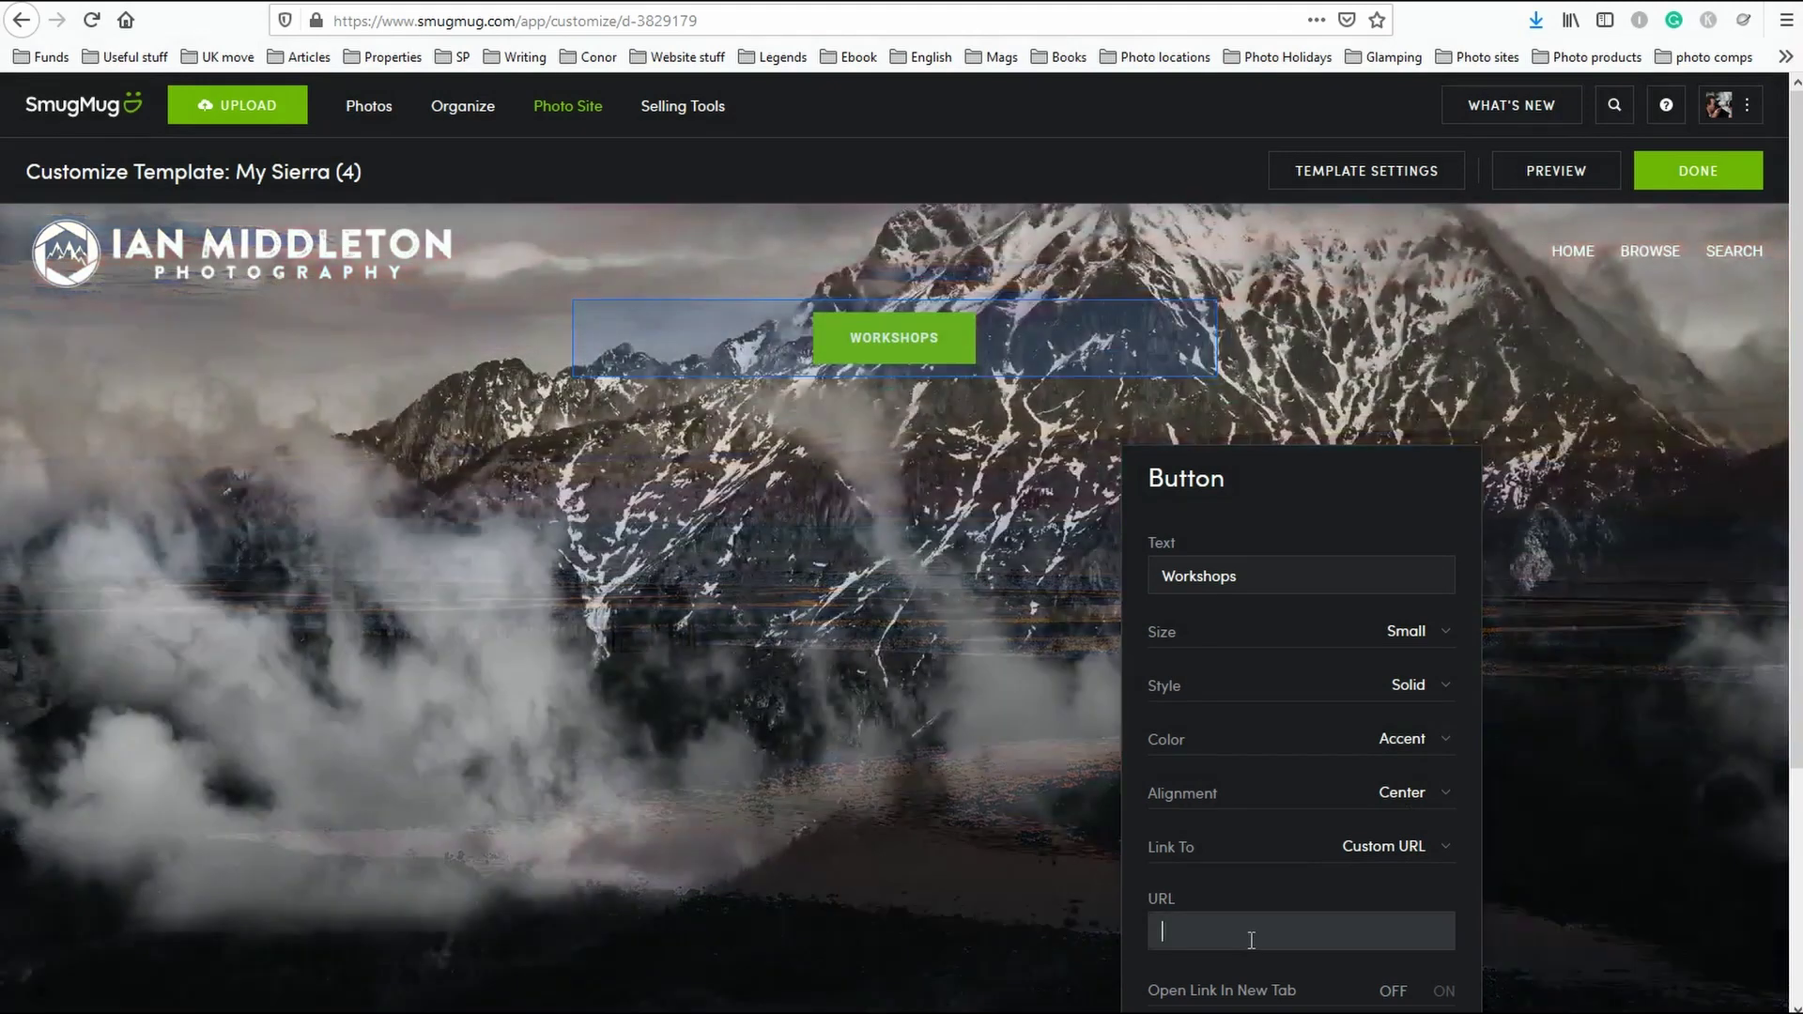
{"action": "left_click", "coordinate": [1251, 940]}
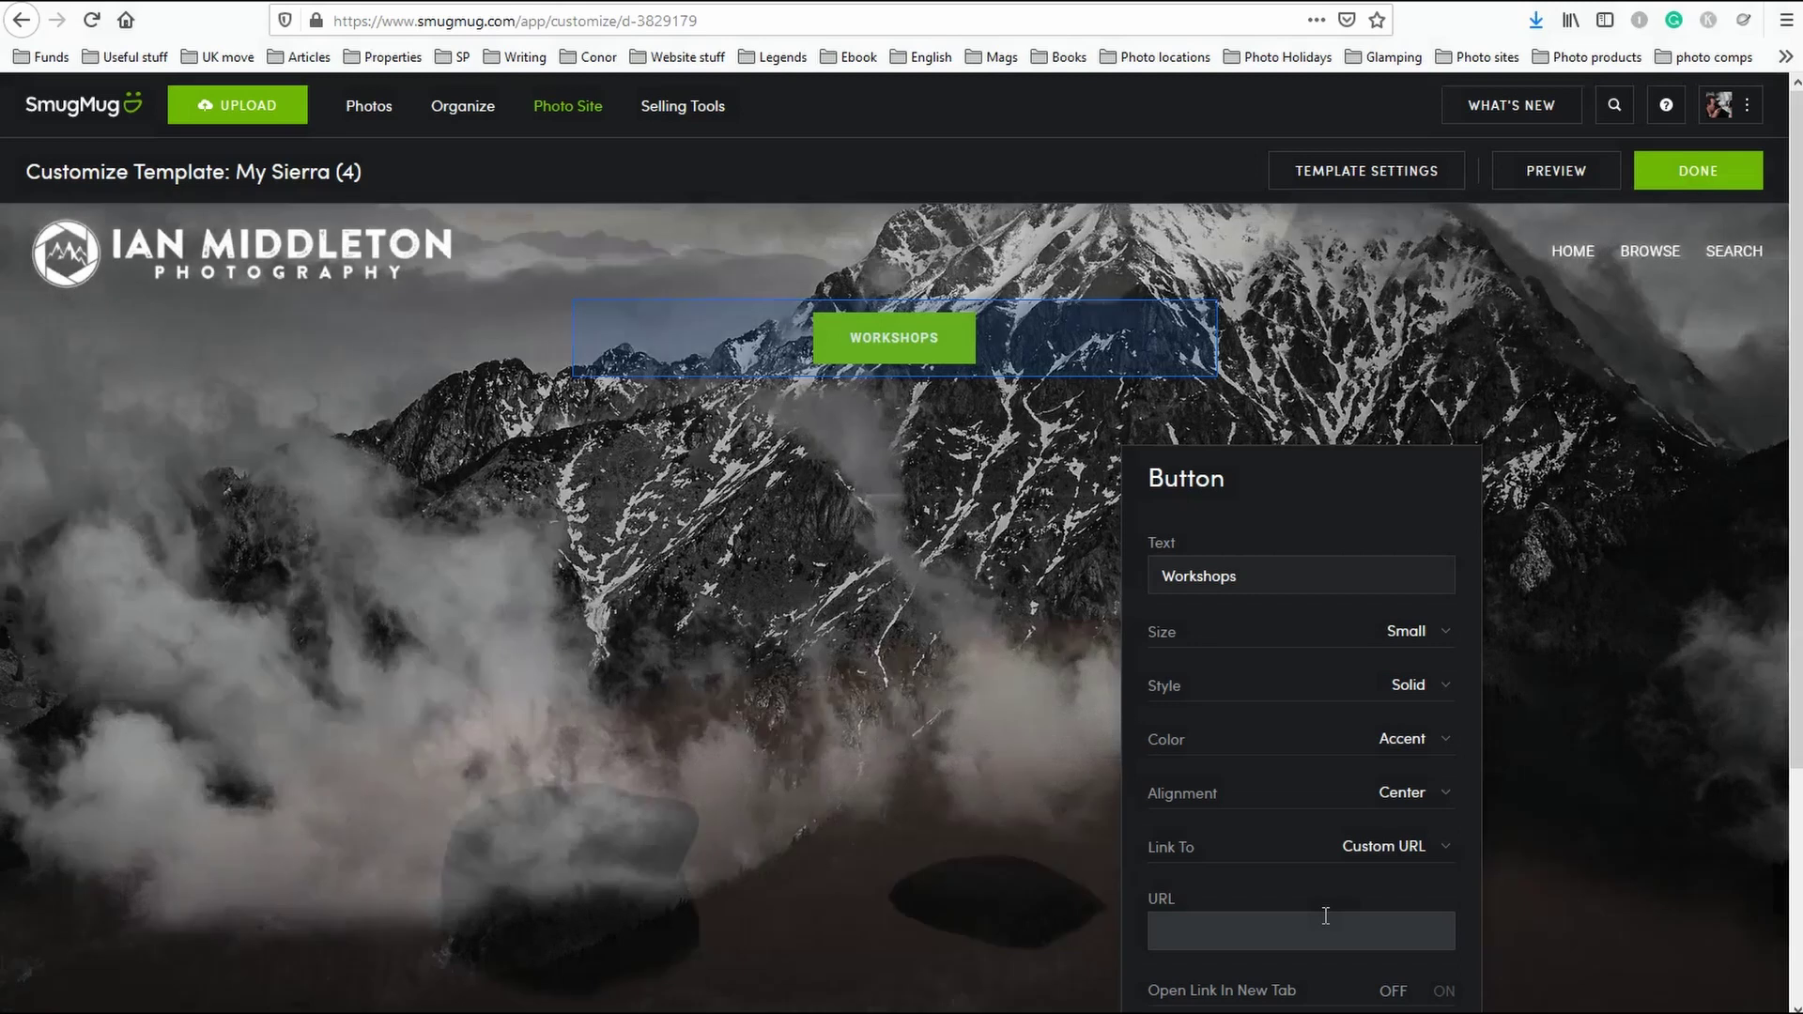
{"action": "type", "text": "https://"}
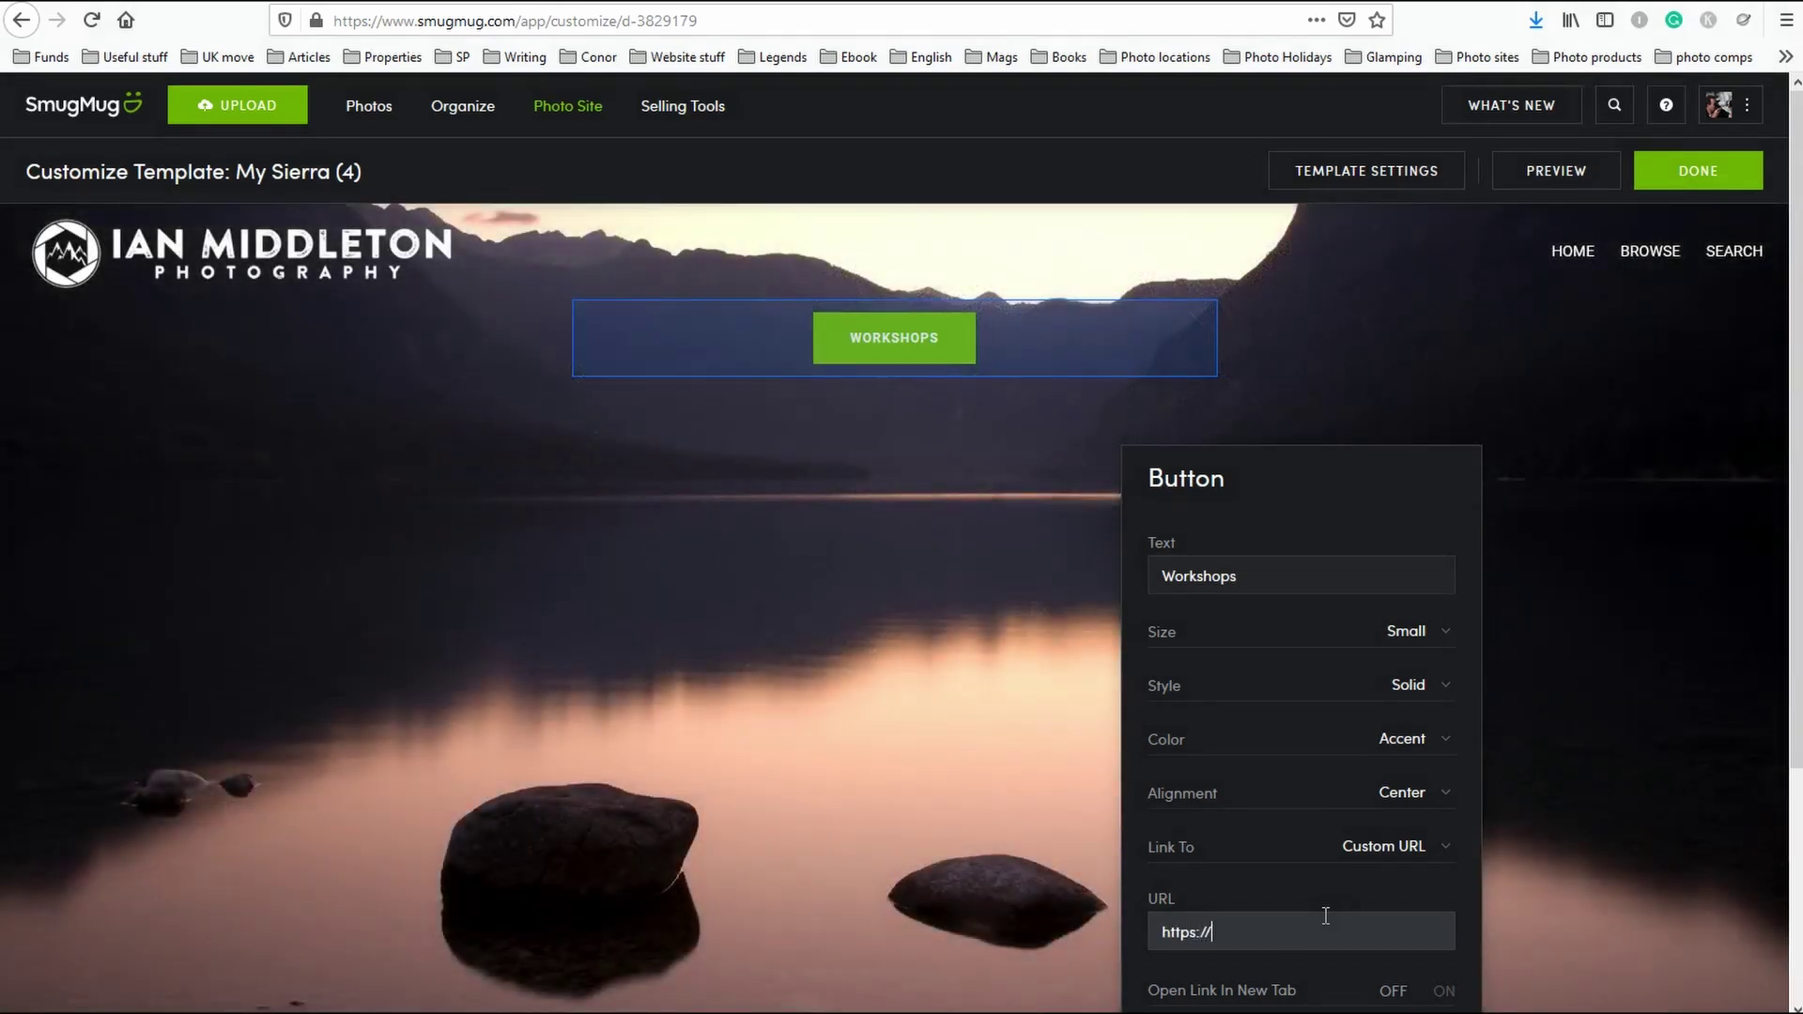
{"action": "type", "text": "ianmiddletonphotogr"}
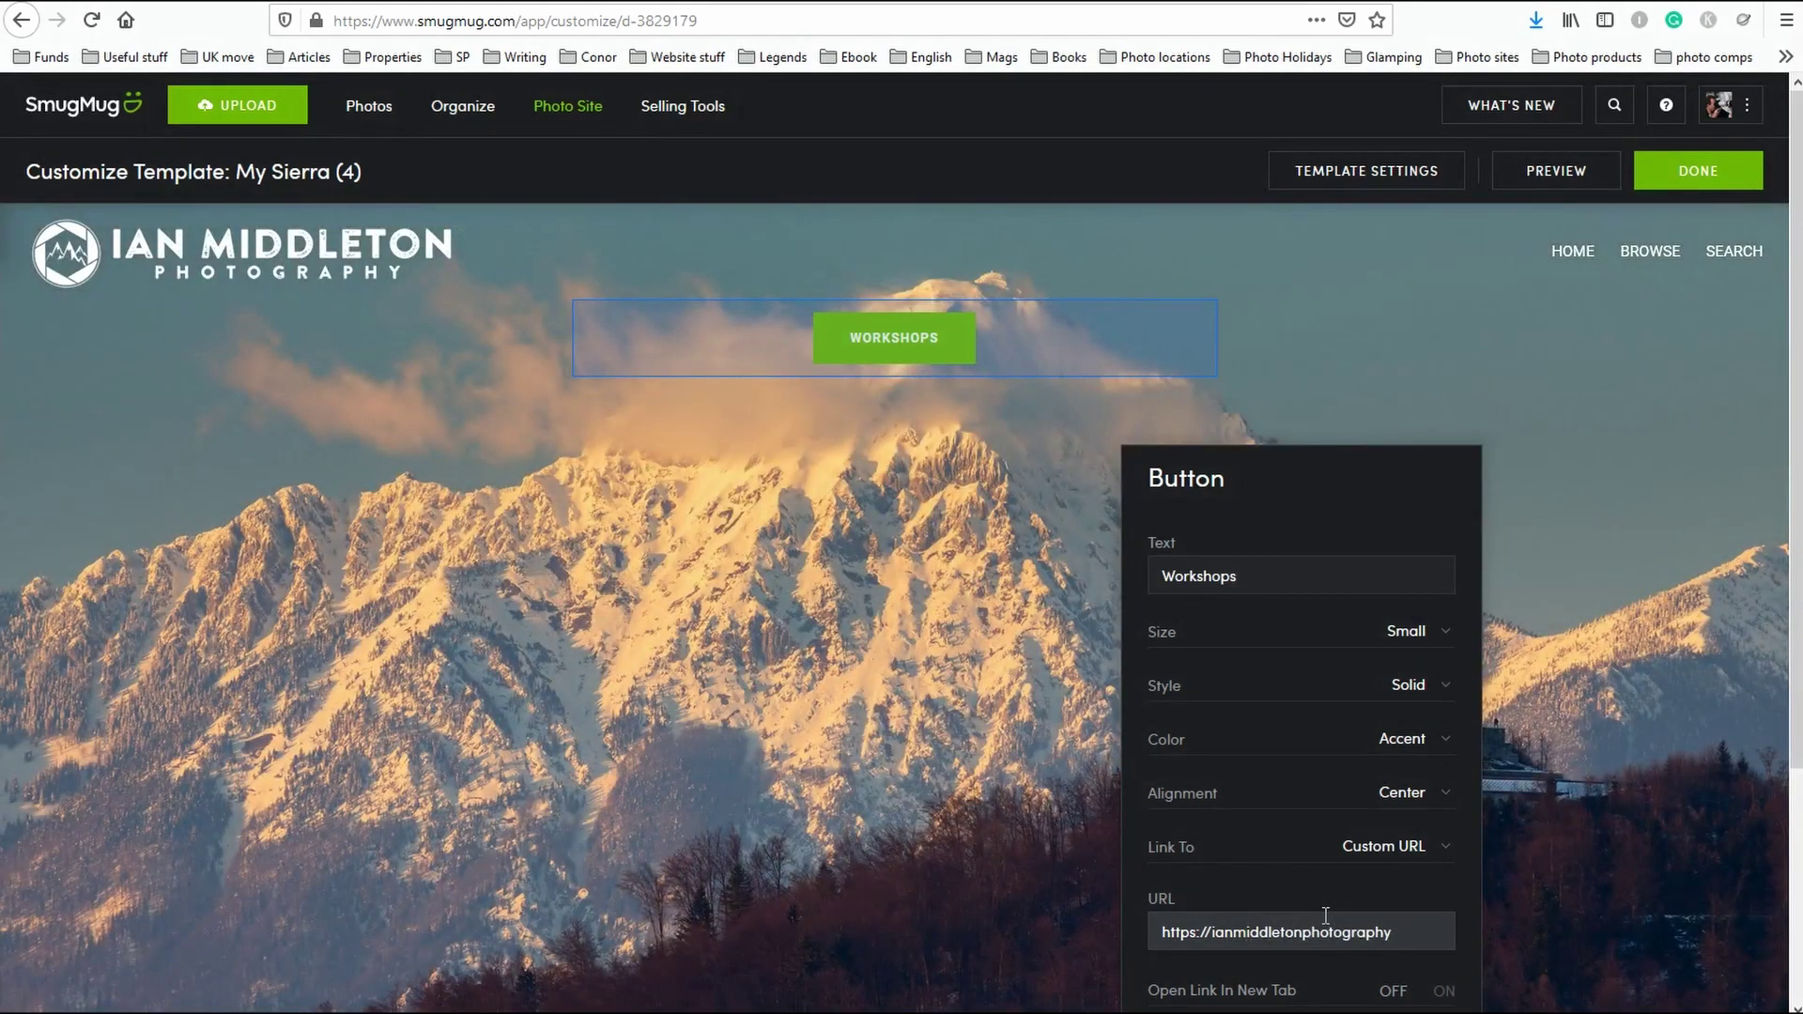
{"action": "type", "text": "aphy"}
{"action": "type", "text": ".com/to"}
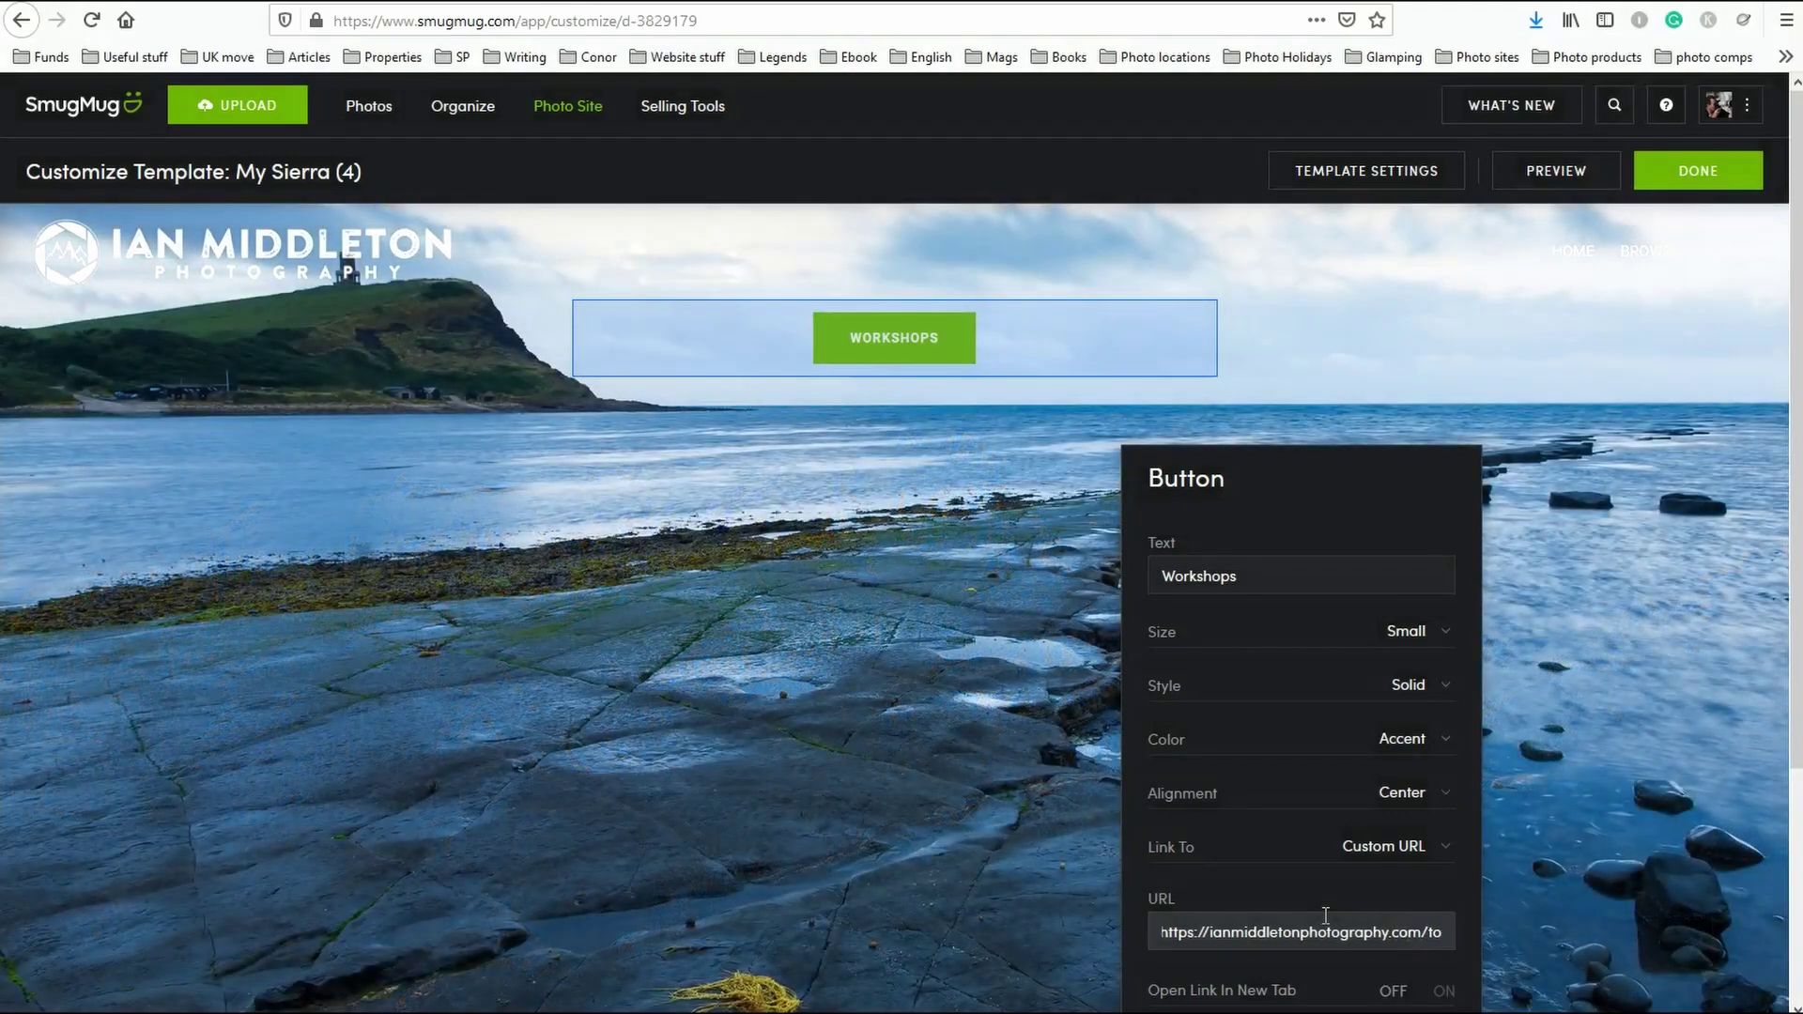
{"action": "type", "text": "urs/"}
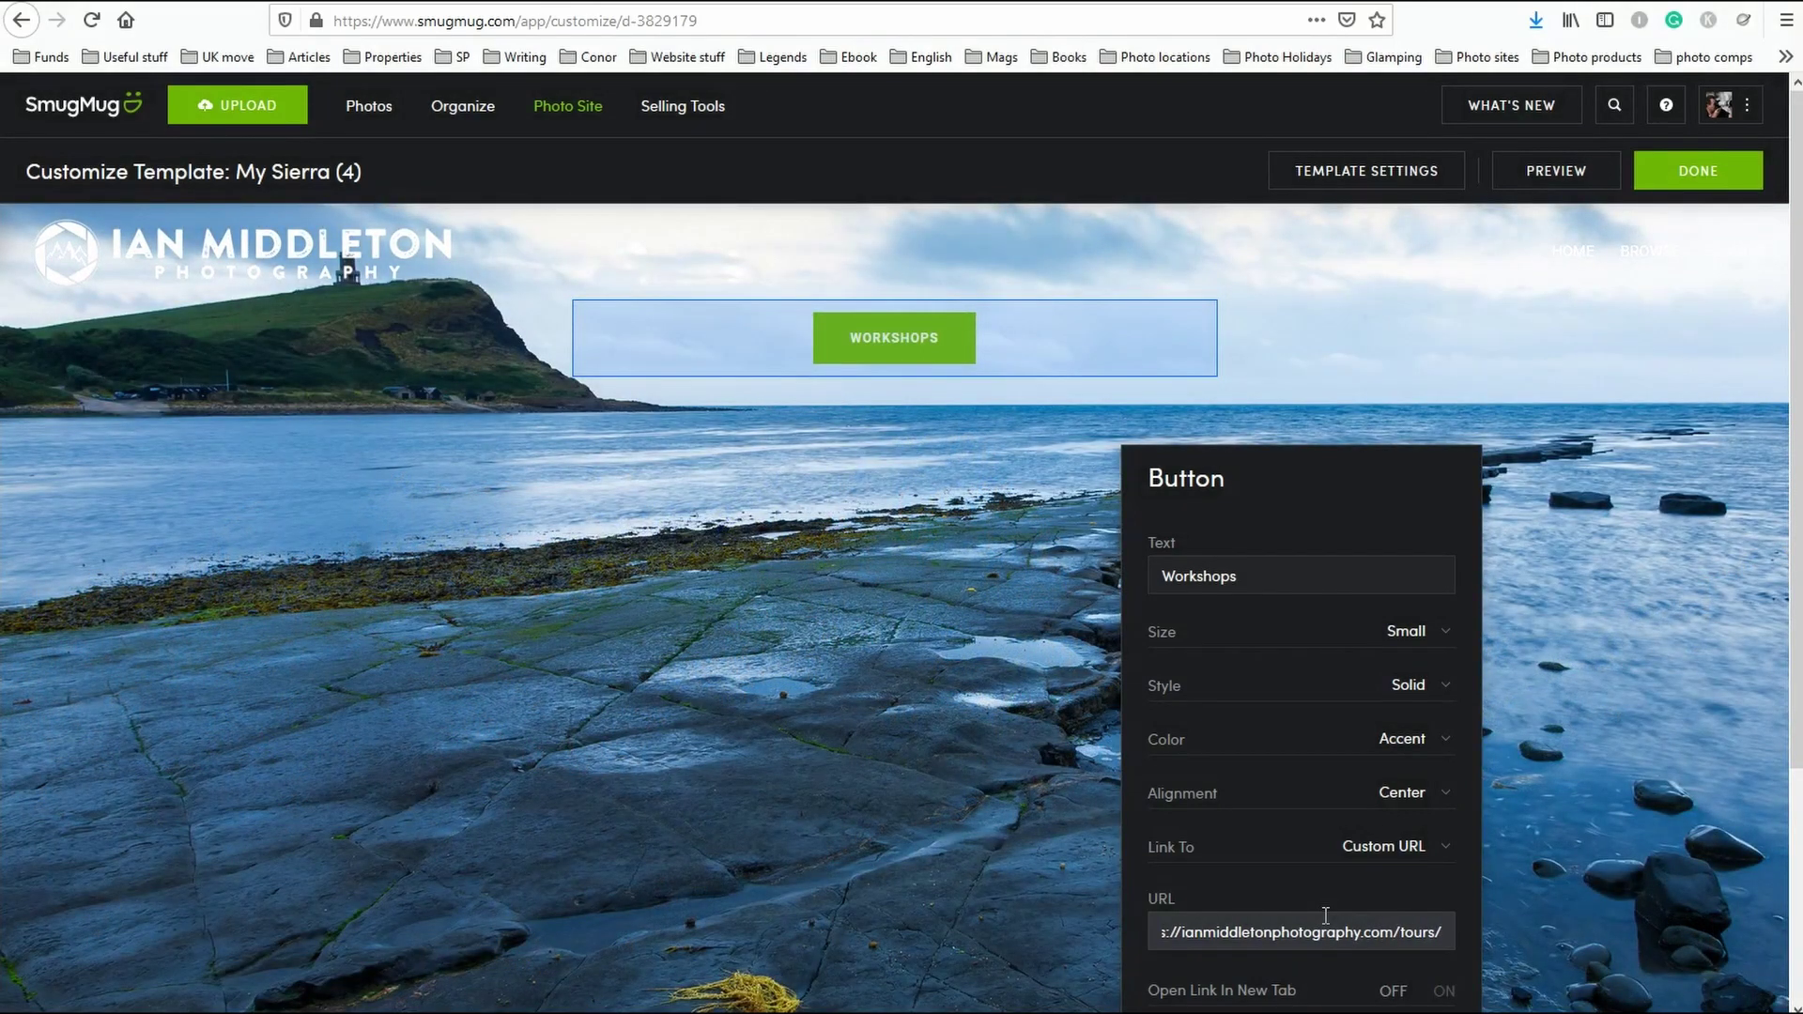
{"action": "left_click_drag", "start_coordinate": [1348, 454], "coordinate": [1472, 304]}
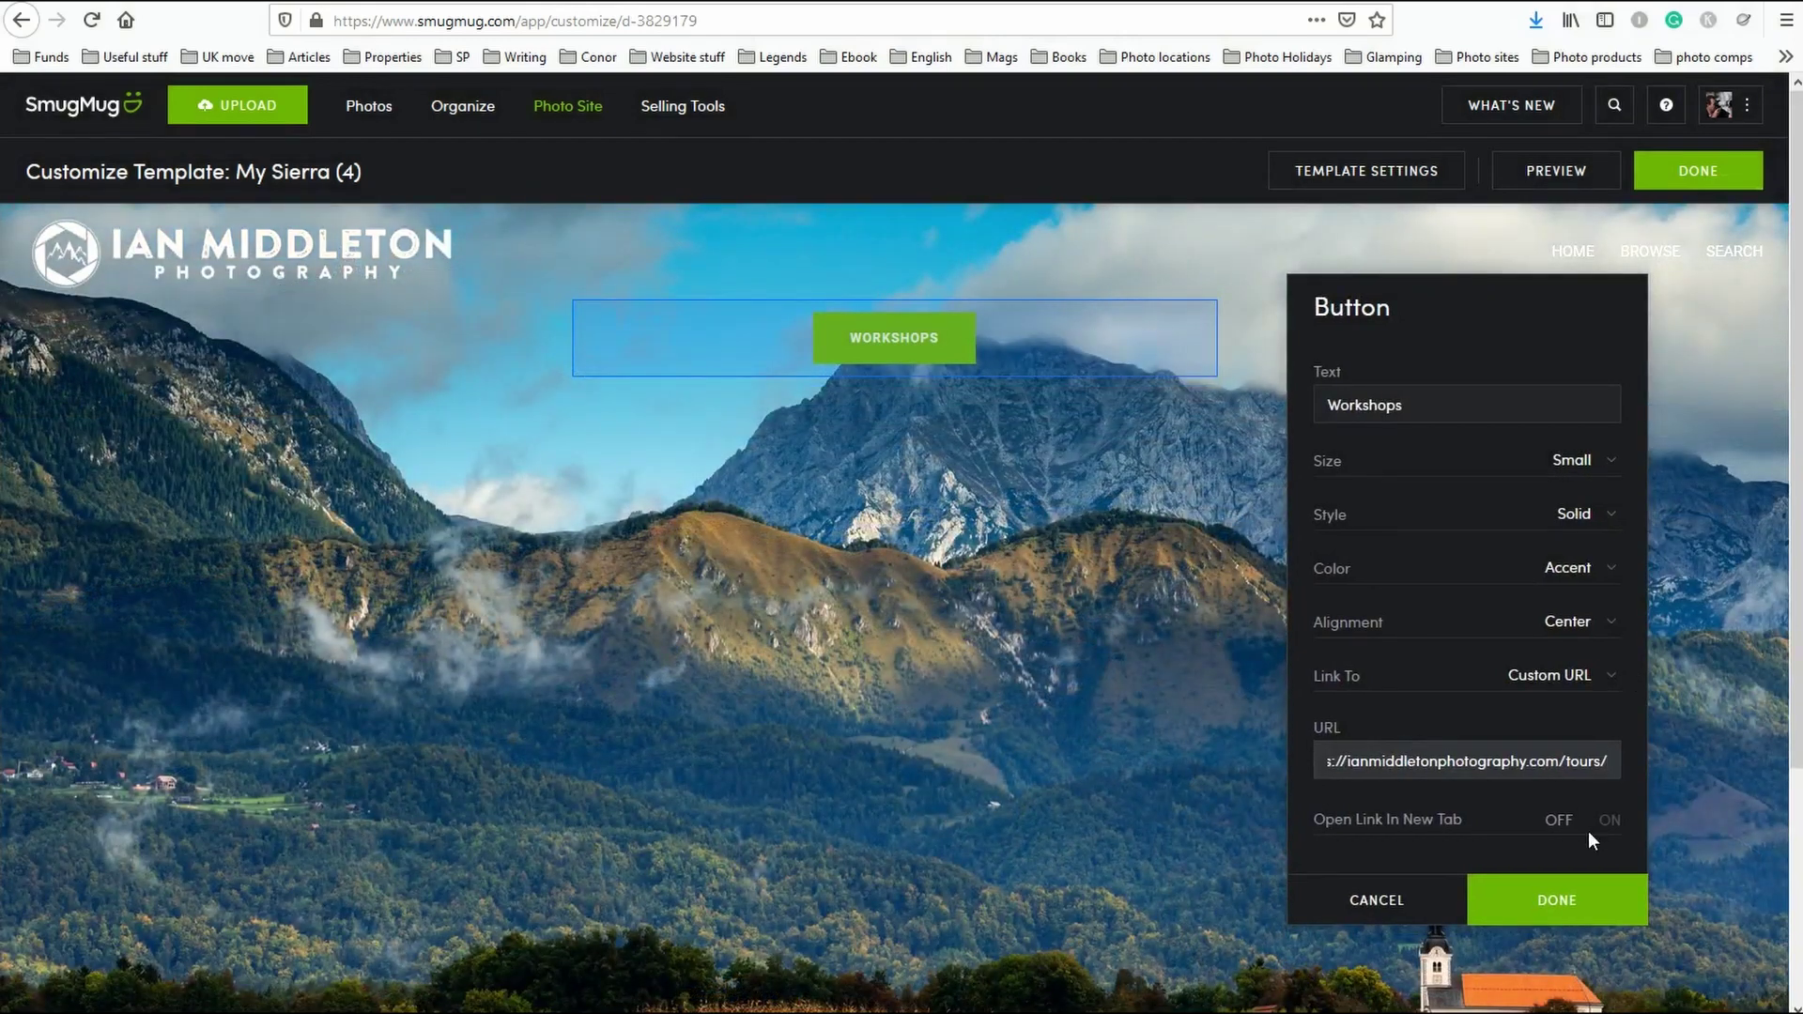
{"action": "left_click", "coordinate": [1611, 825]}
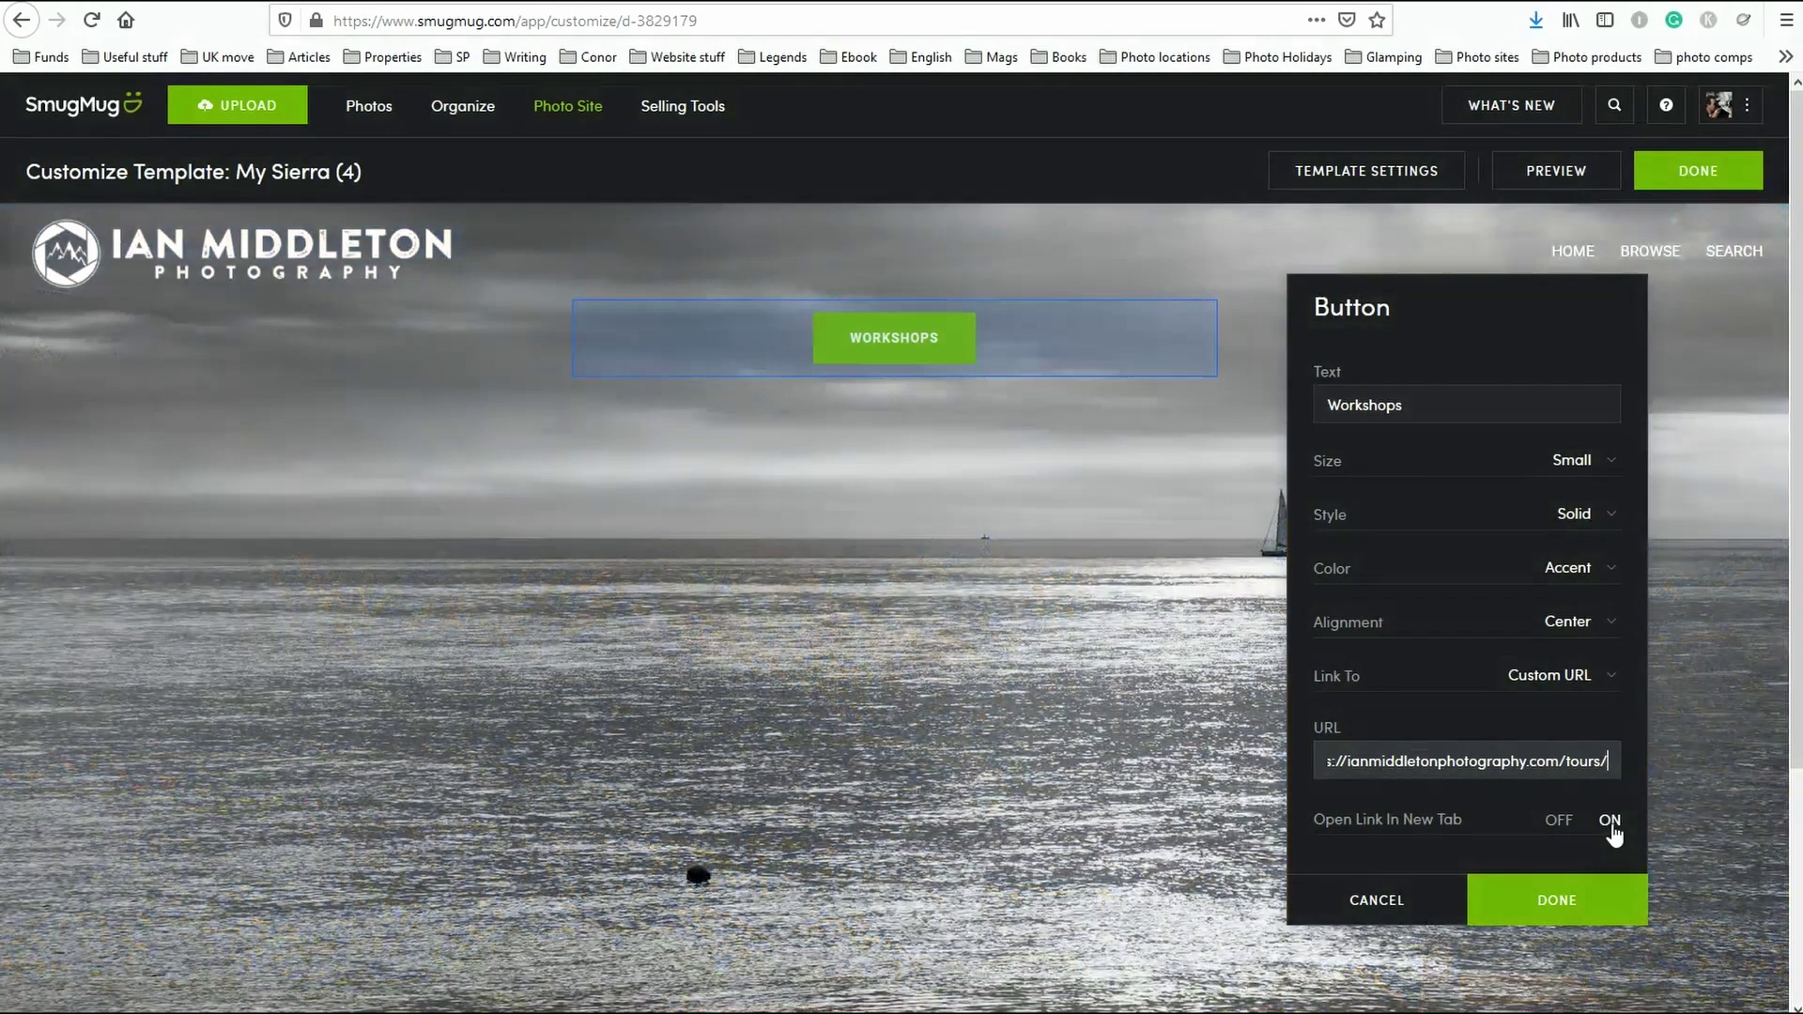
Turn on opening the Workshops button's link in a new tab and save the button settings.
{"action": "left_click", "coordinate": [1610, 824]}
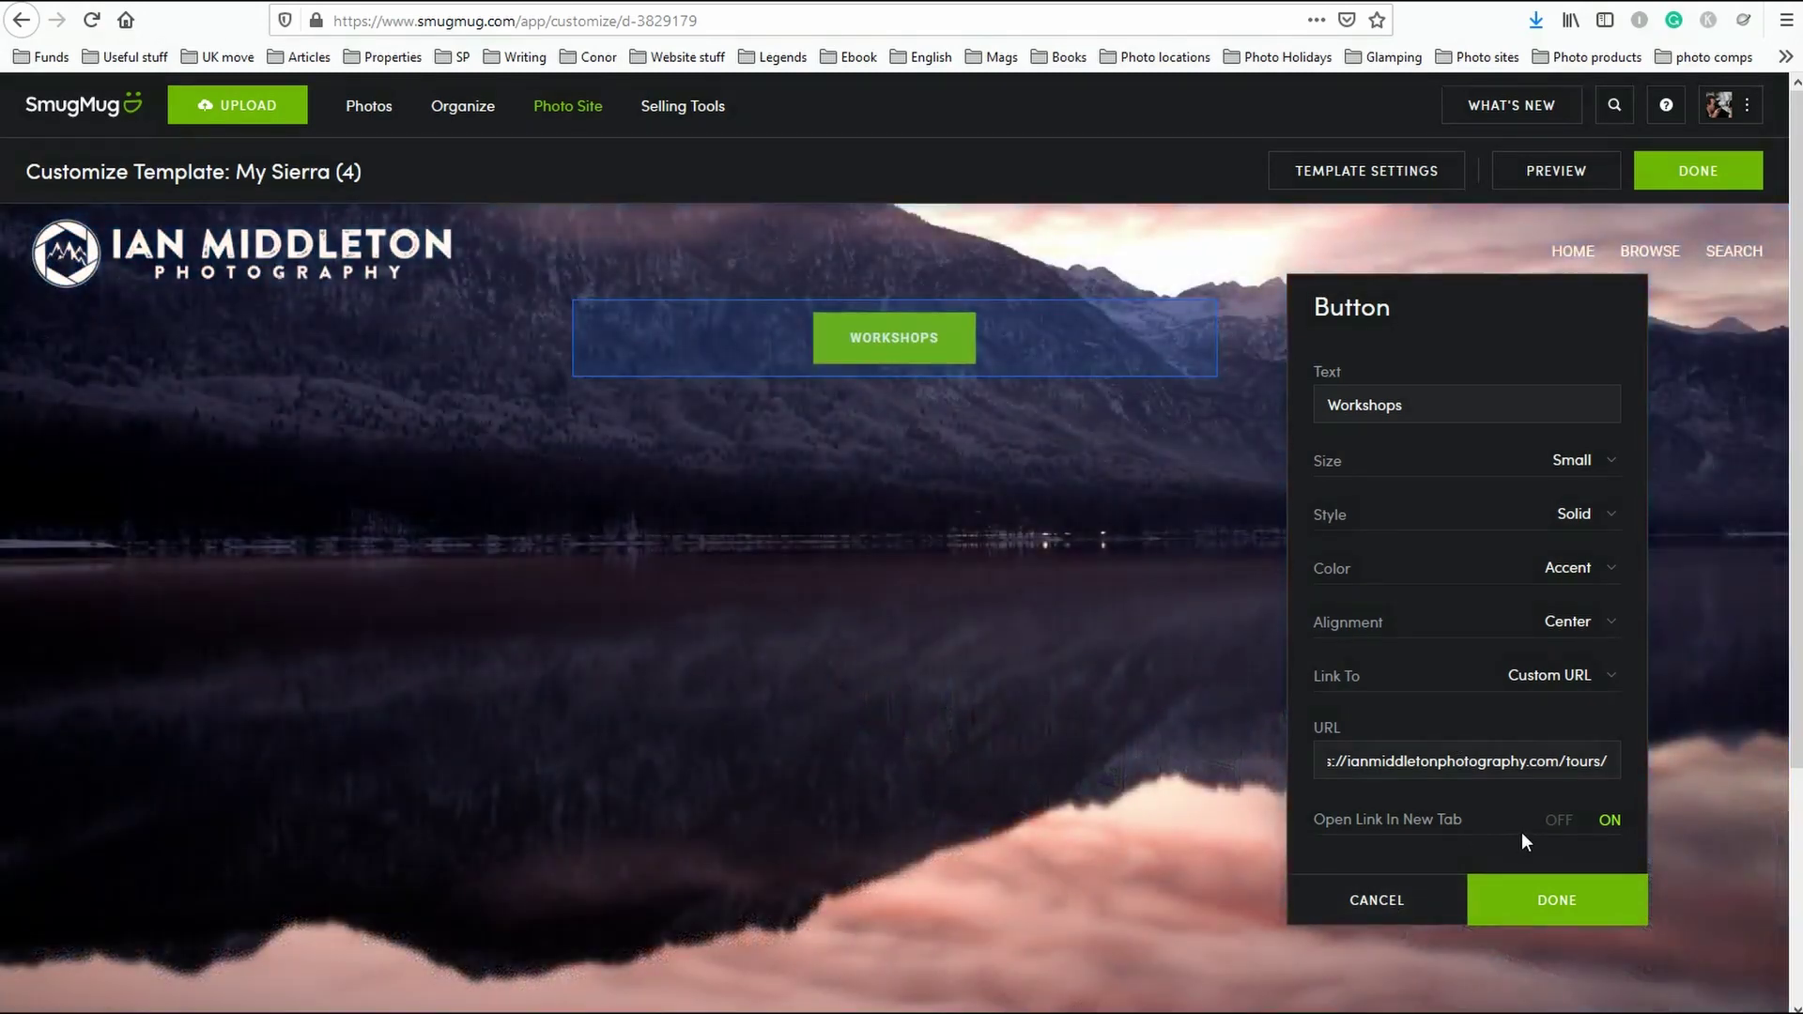
{"action": "left_click", "coordinate": [1555, 903]}
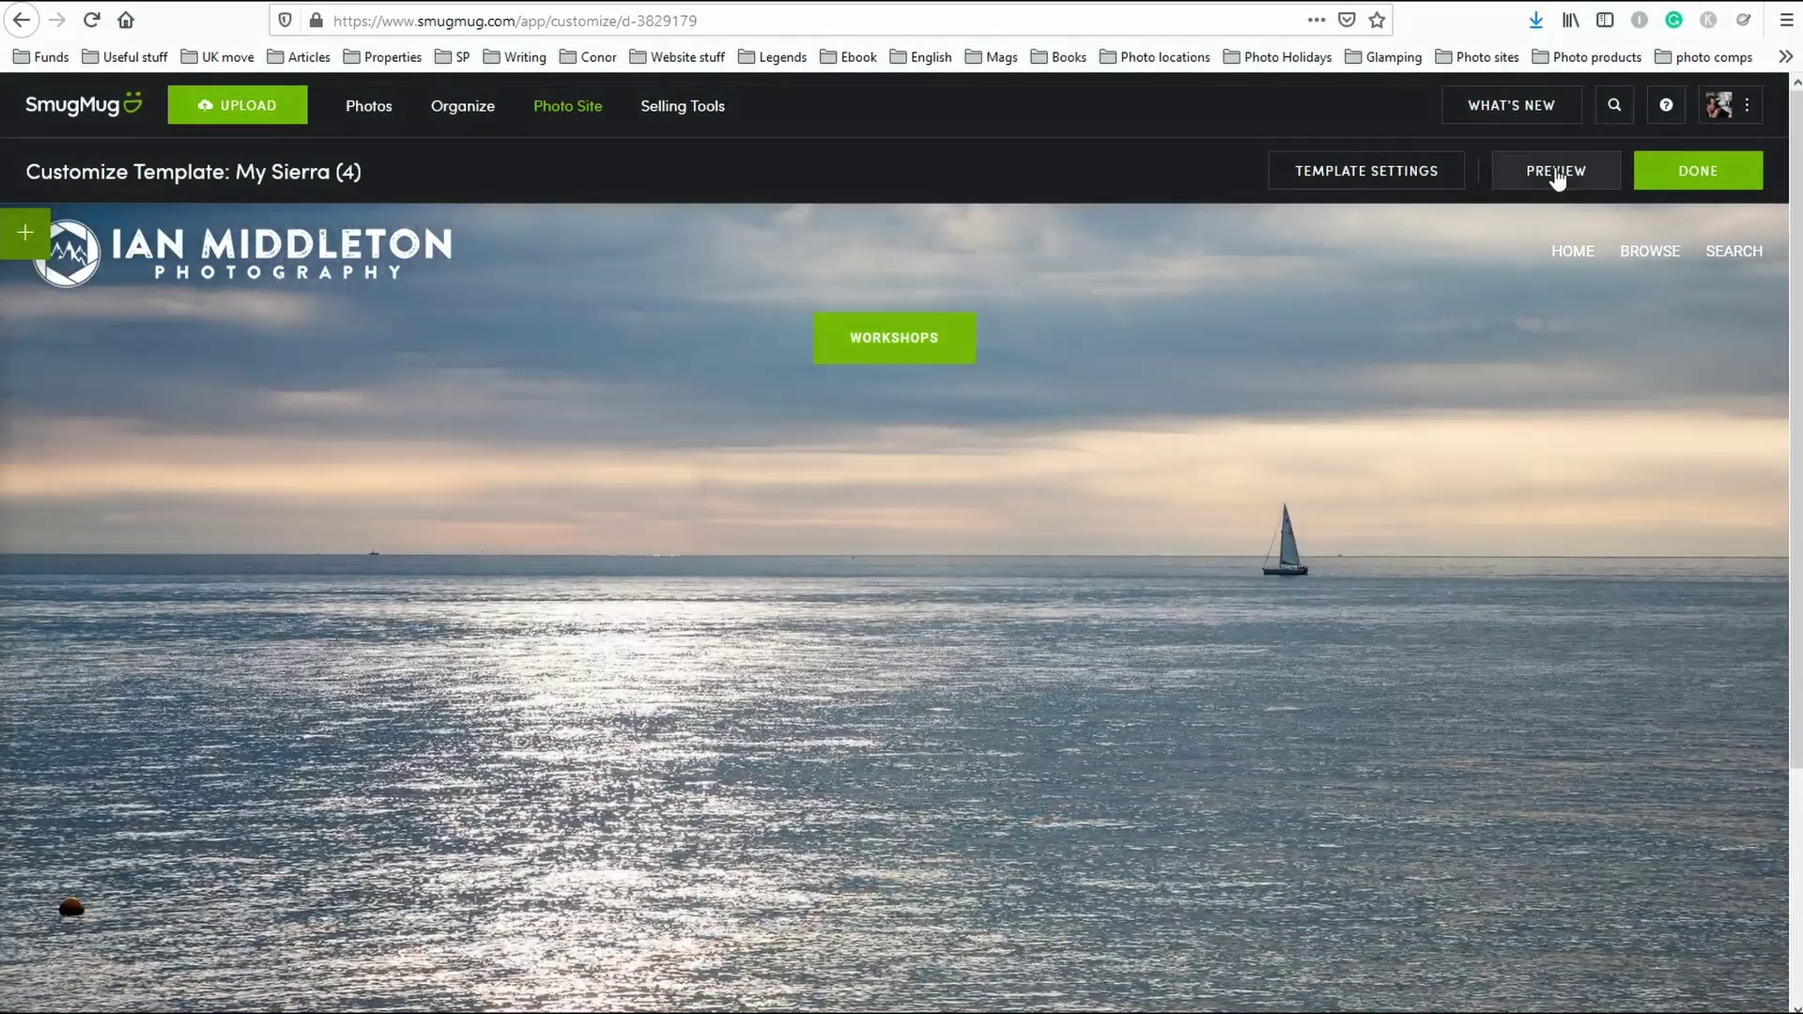
Preview the site, test the Workshops button's link, and return to the customizer.
{"action": "left_click", "coordinate": [1556, 173]}
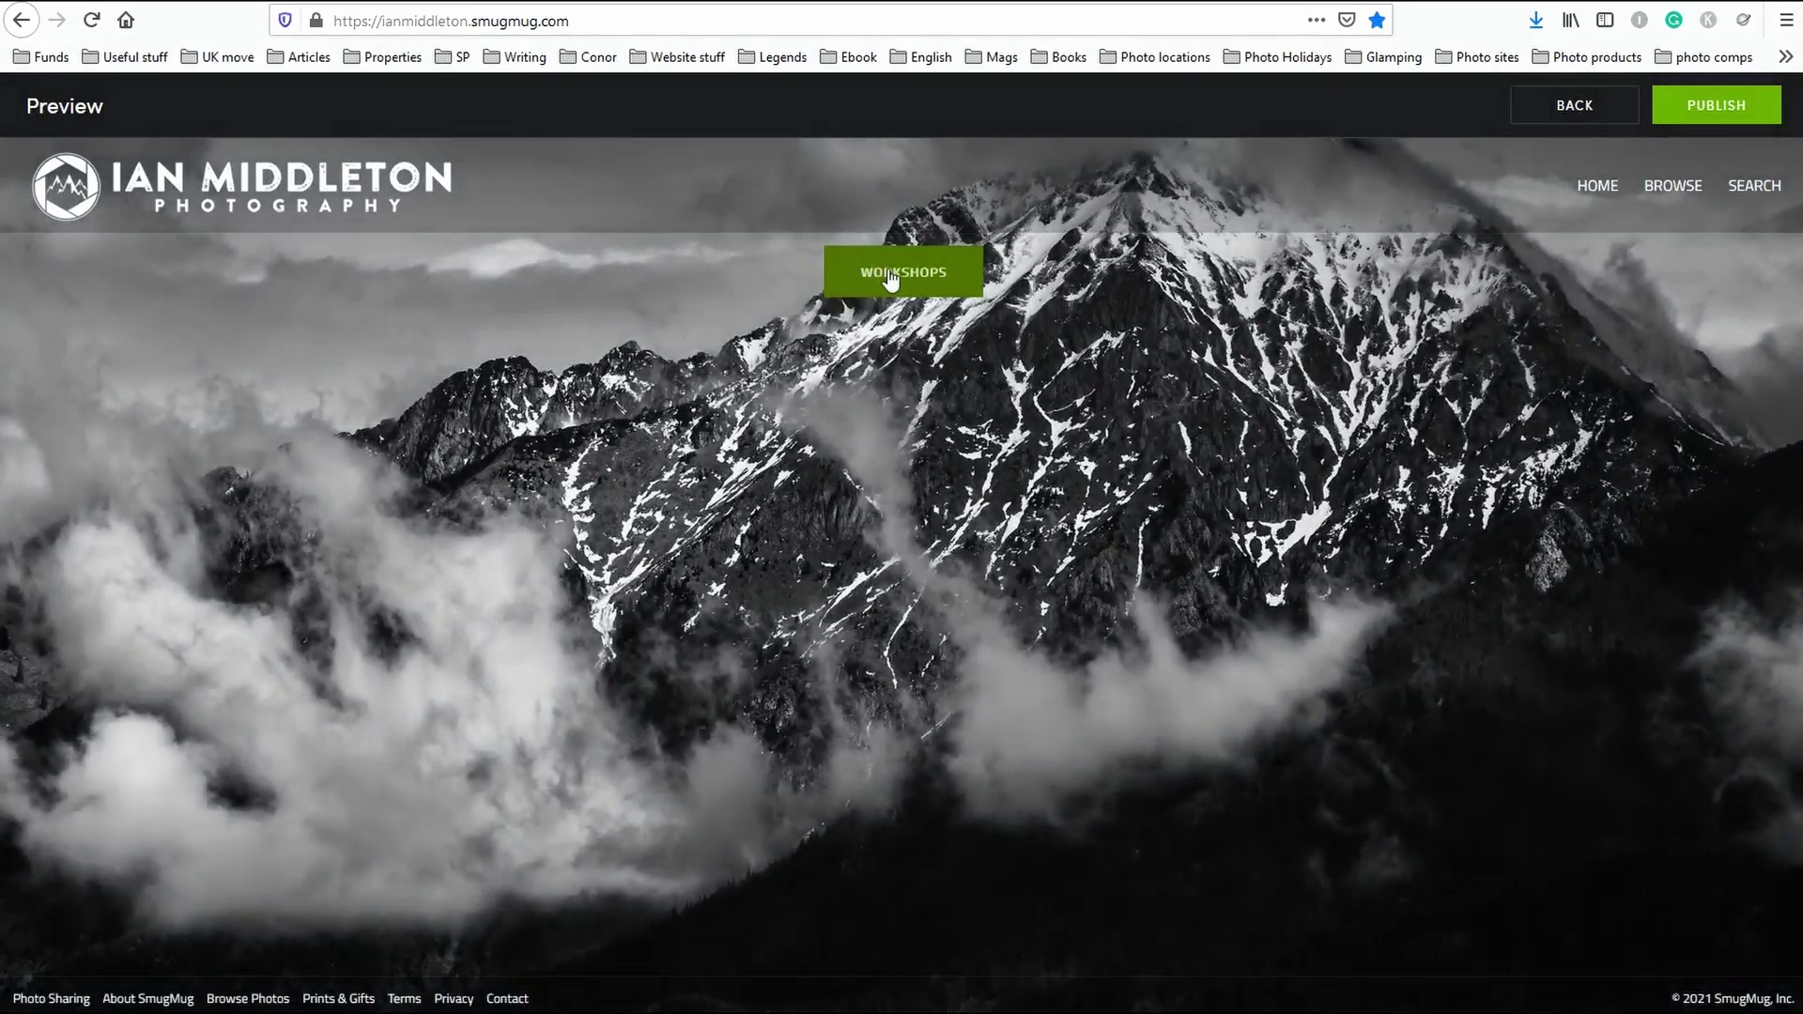
{"action": "left_click", "coordinate": [892, 280]}
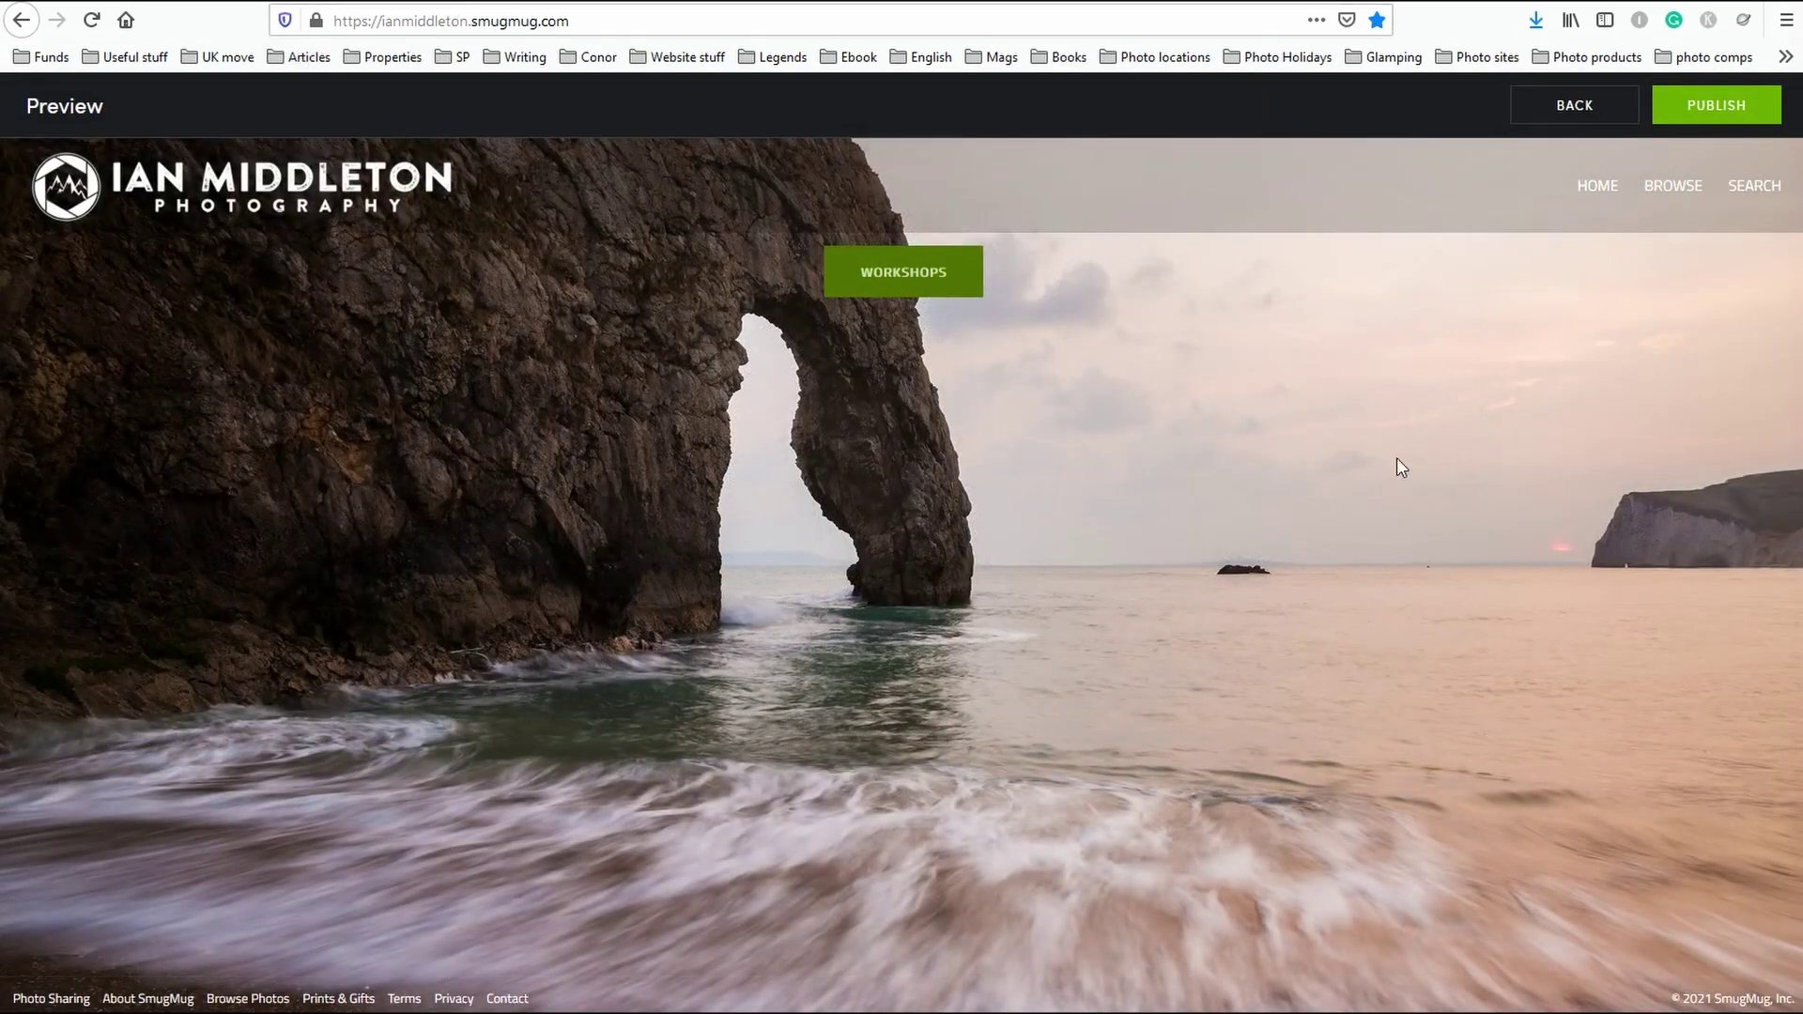
{"action": "left_click", "coordinate": [1570, 107]}
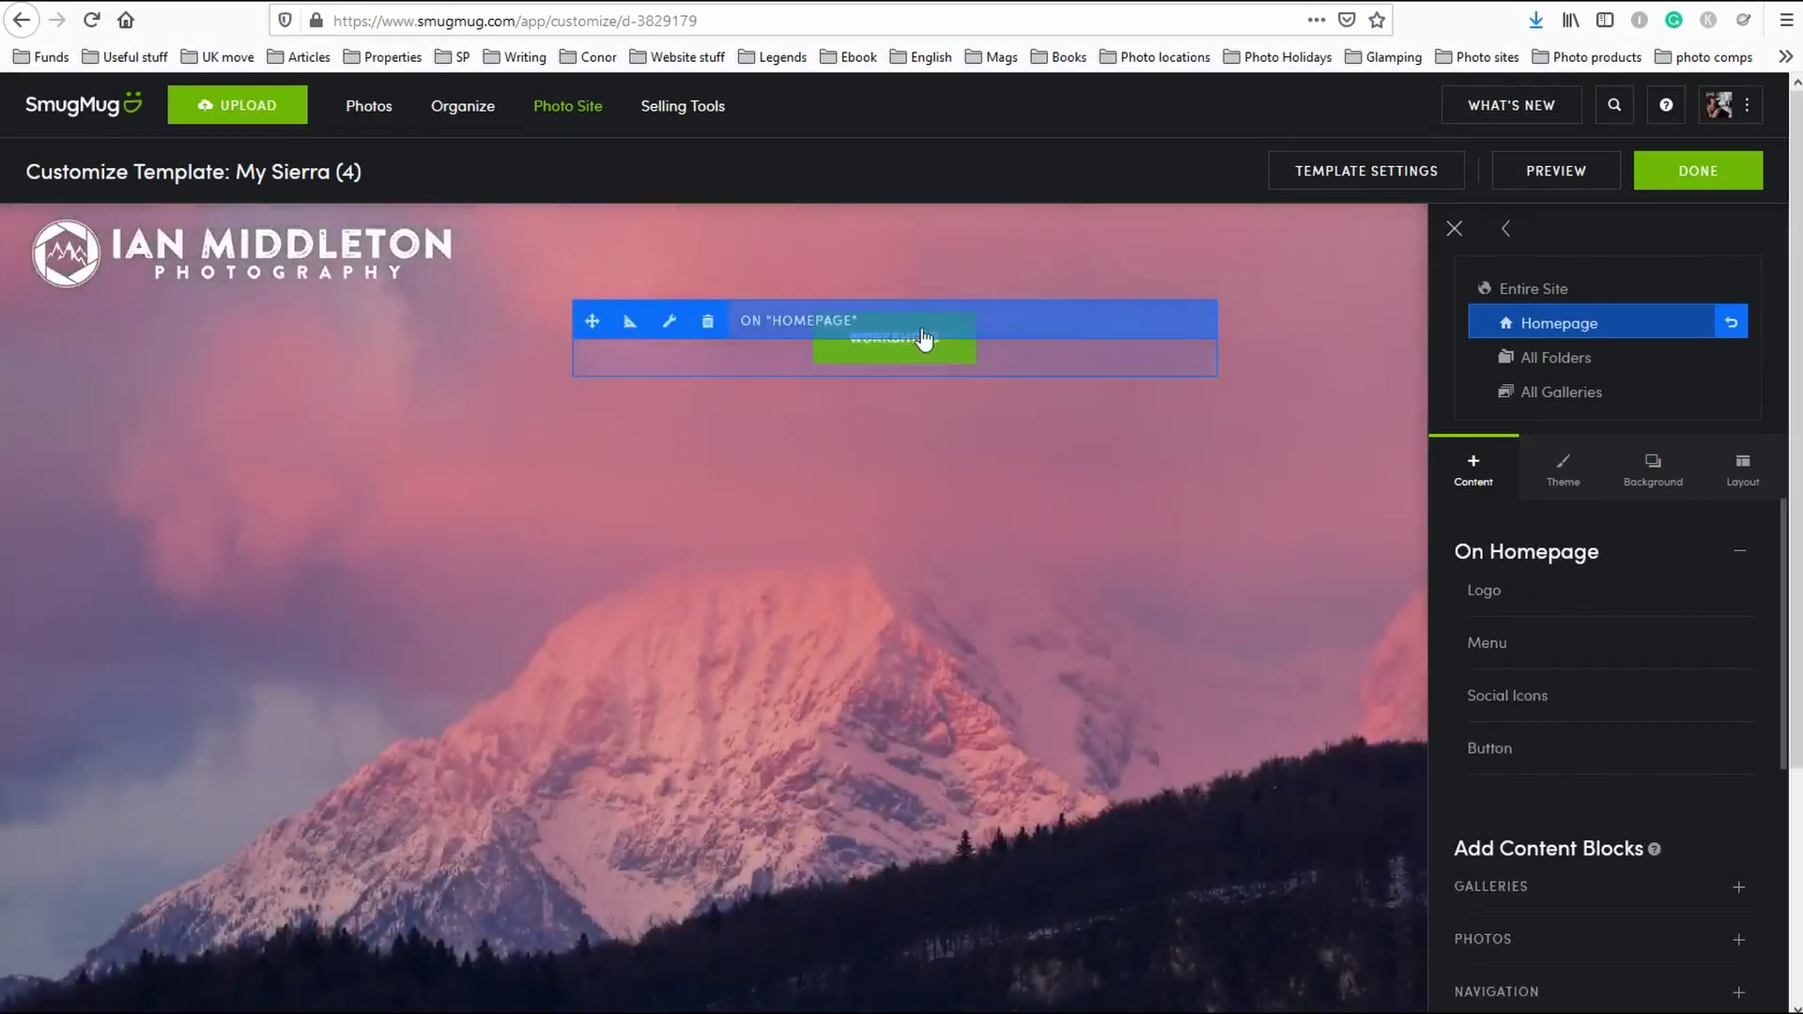
Reopen the Workshops button's settings and try Browse Page and Contact Form as its link target.
{"action": "left_click", "coordinate": [629, 350]}
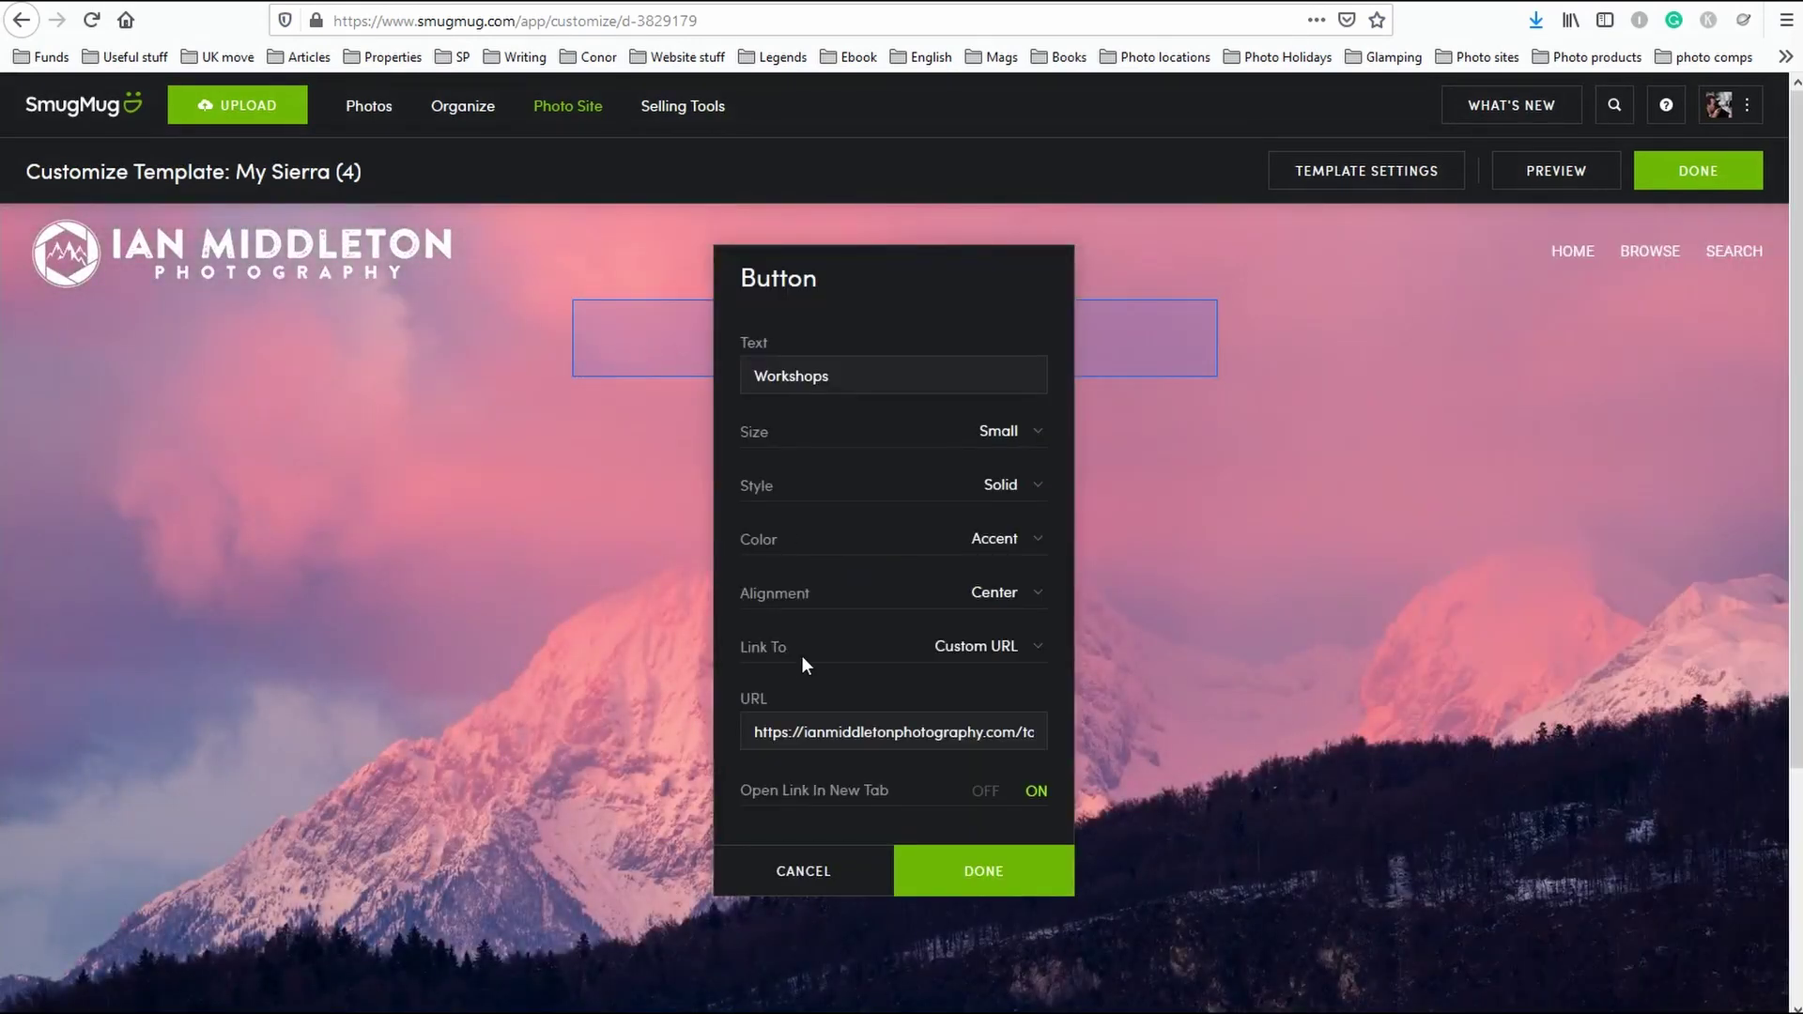
{"action": "left_click", "coordinate": [1034, 656]}
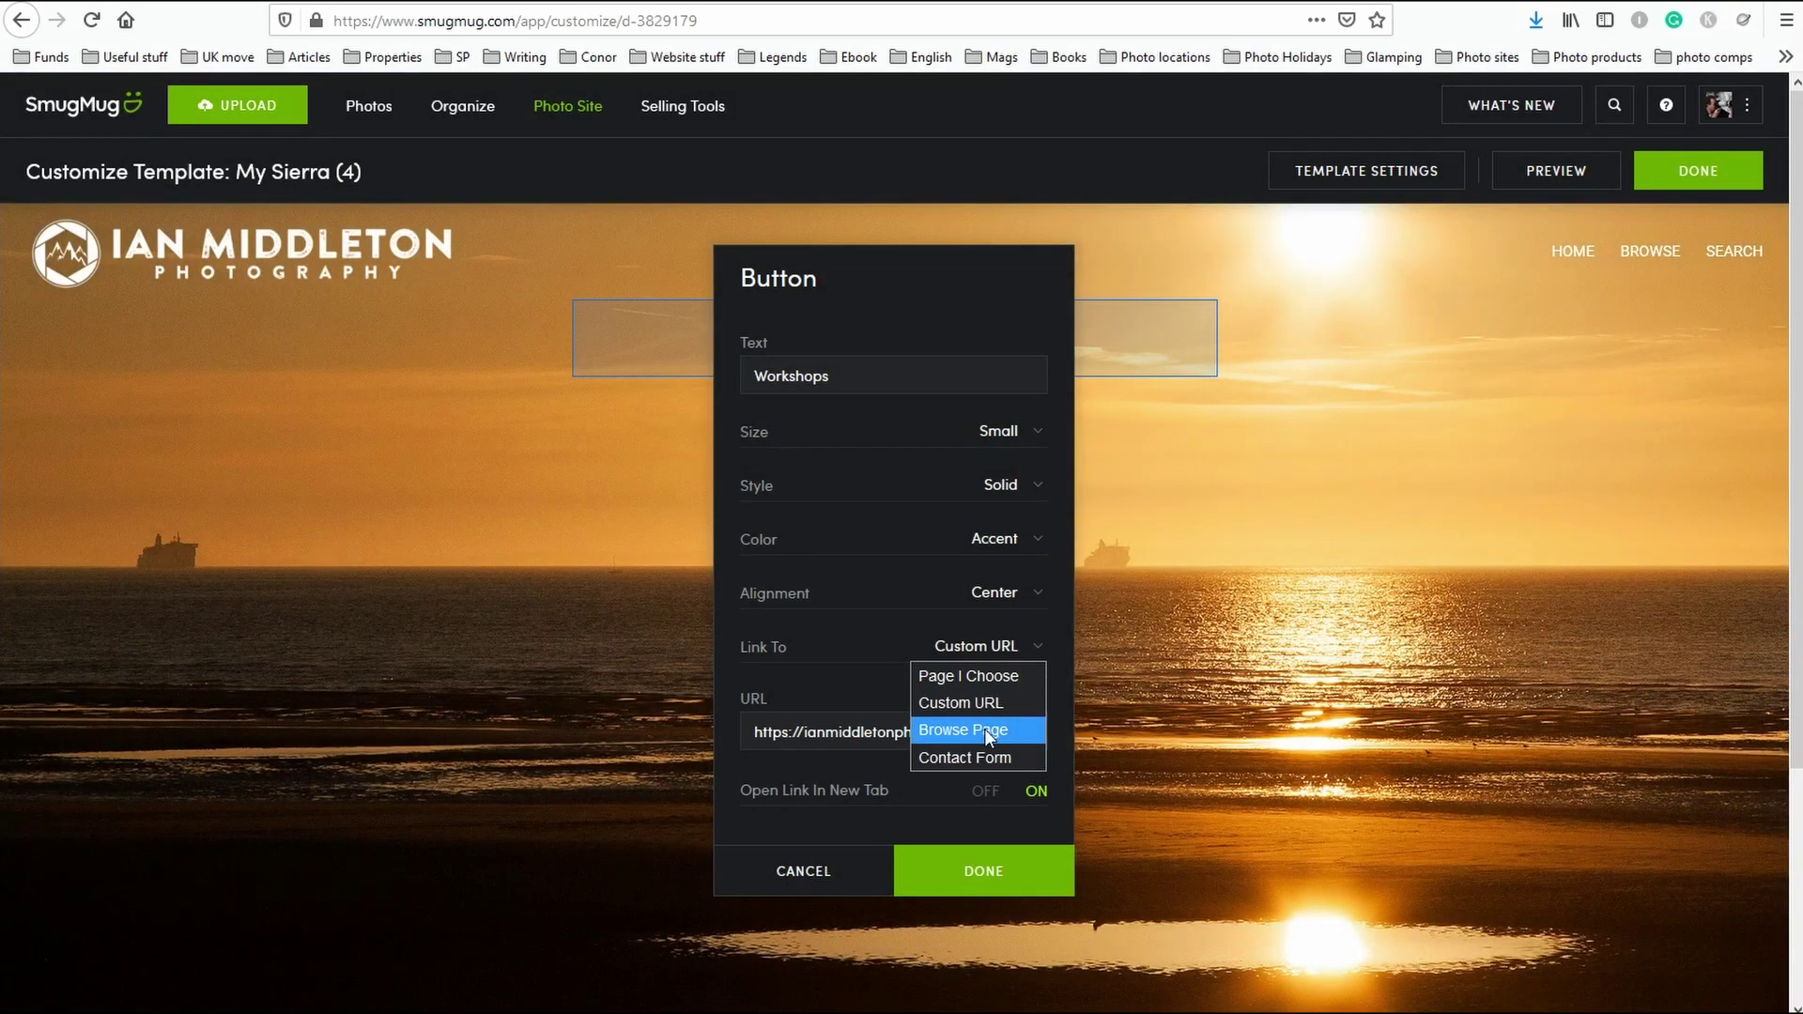
{"action": "left_click", "coordinate": [985, 731]}
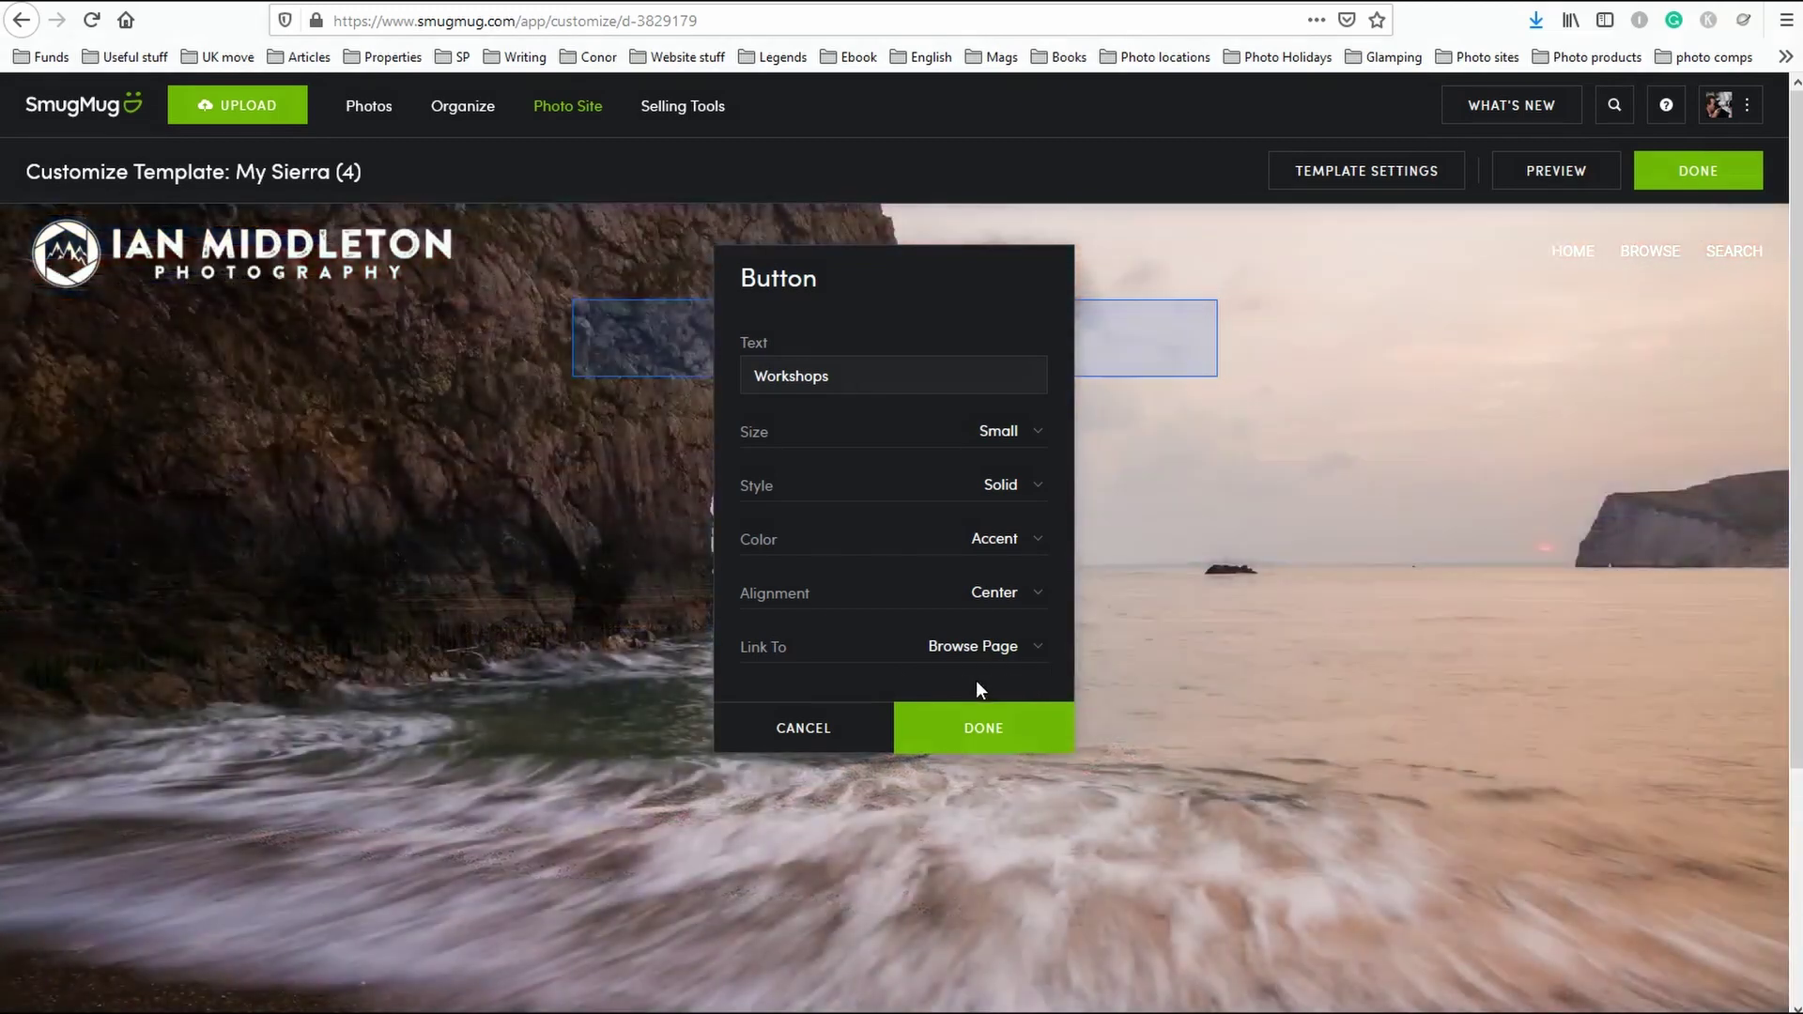
{"action": "left_click", "coordinate": [1030, 652]}
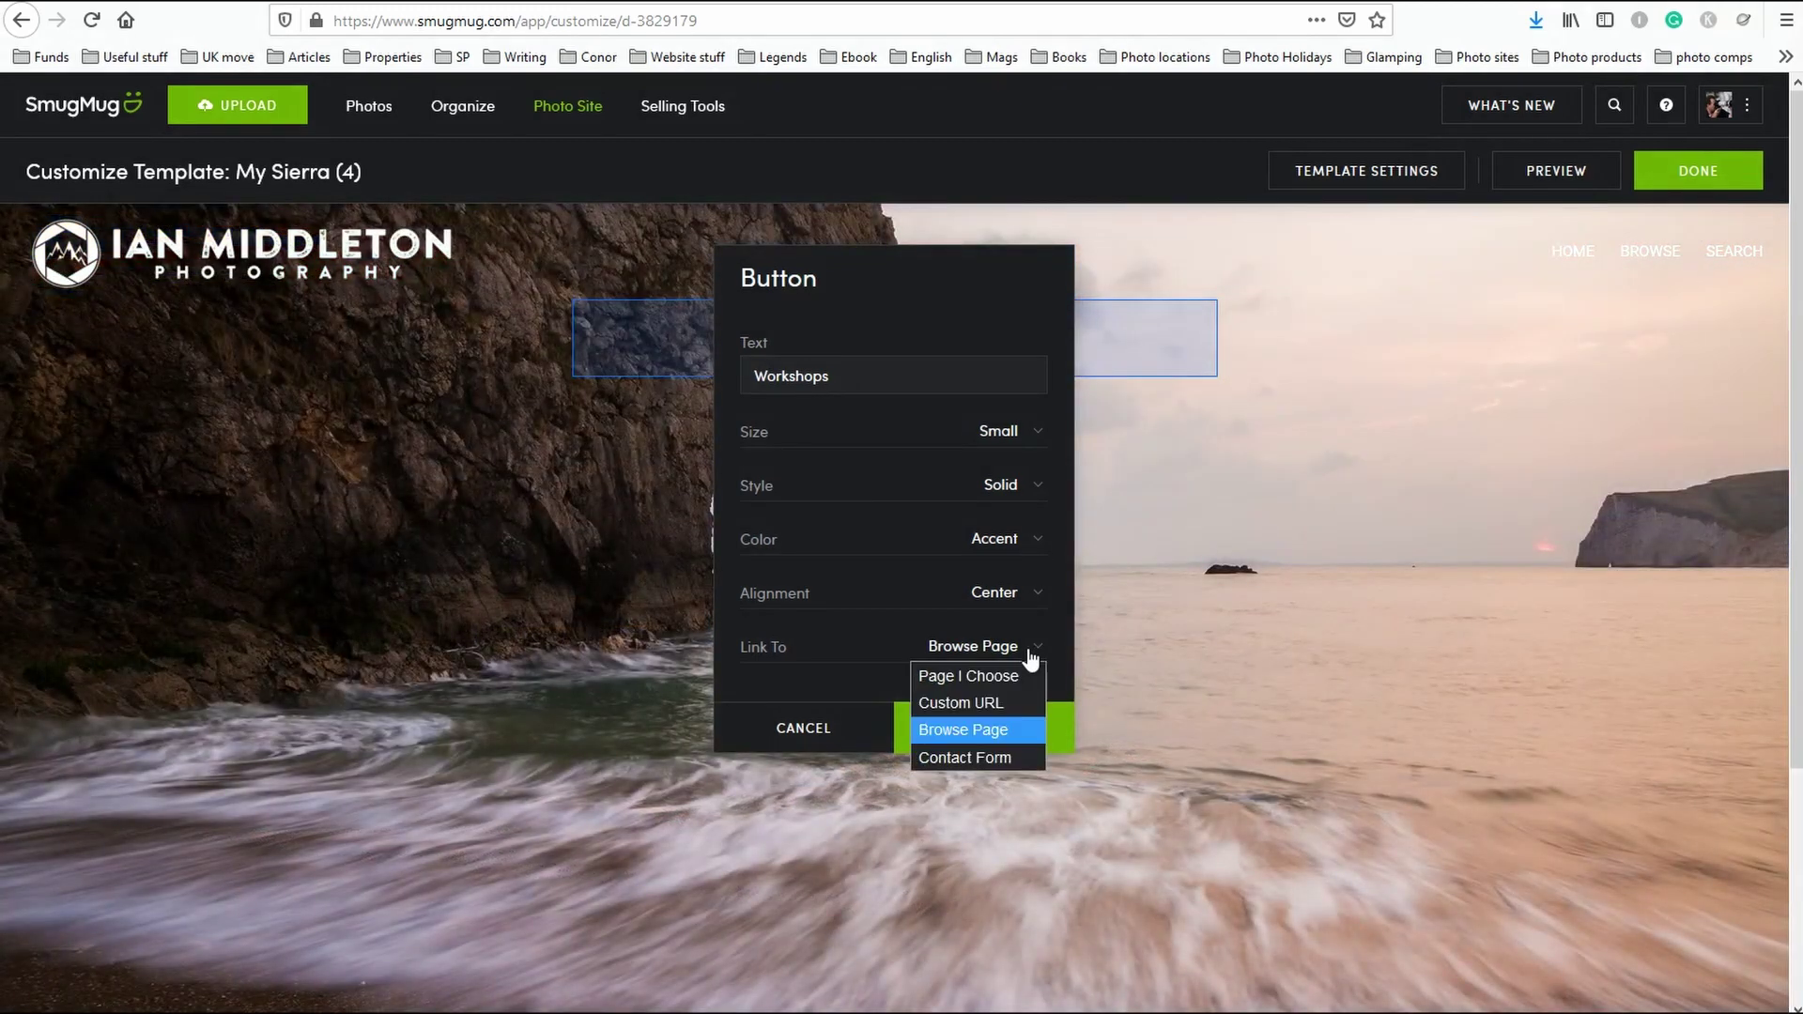
{"action": "left_click", "coordinate": [990, 756]}
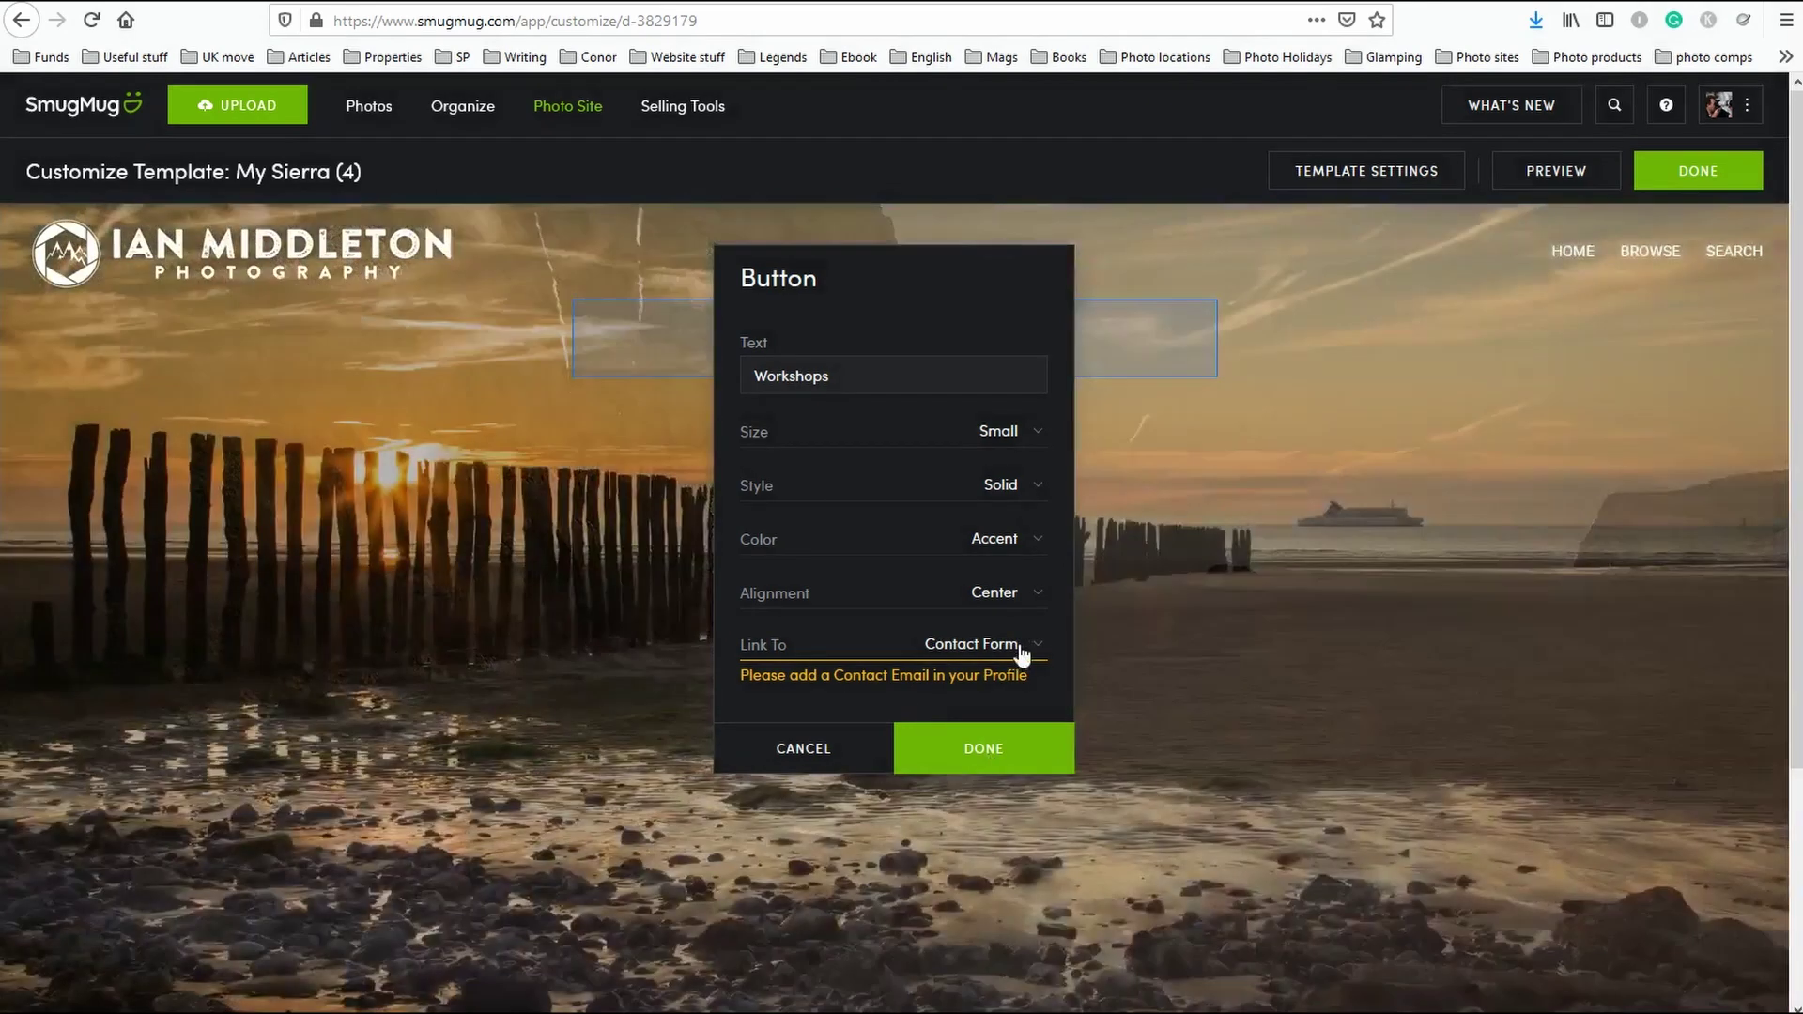
Link the homepage button to a chosen page, selecting the Seascapes gallery.
{"action": "left_click", "coordinate": [1015, 650]}
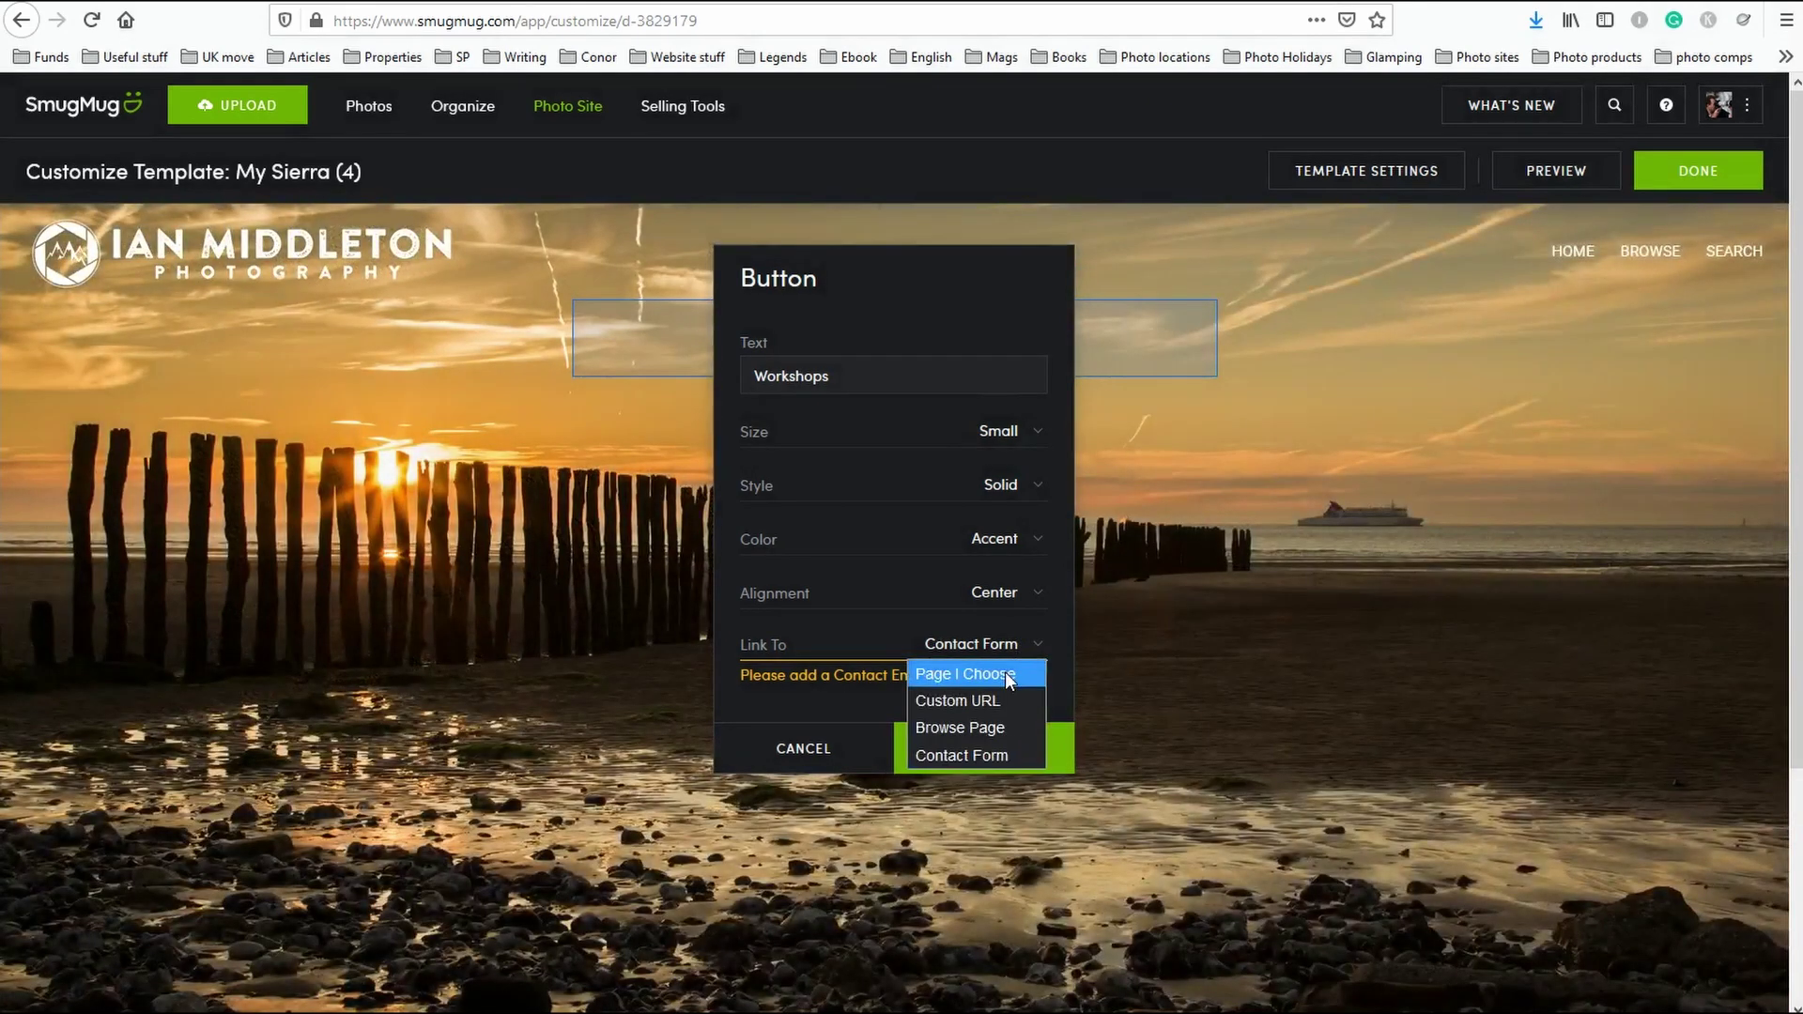
{"action": "left_click", "coordinate": [1005, 673]}
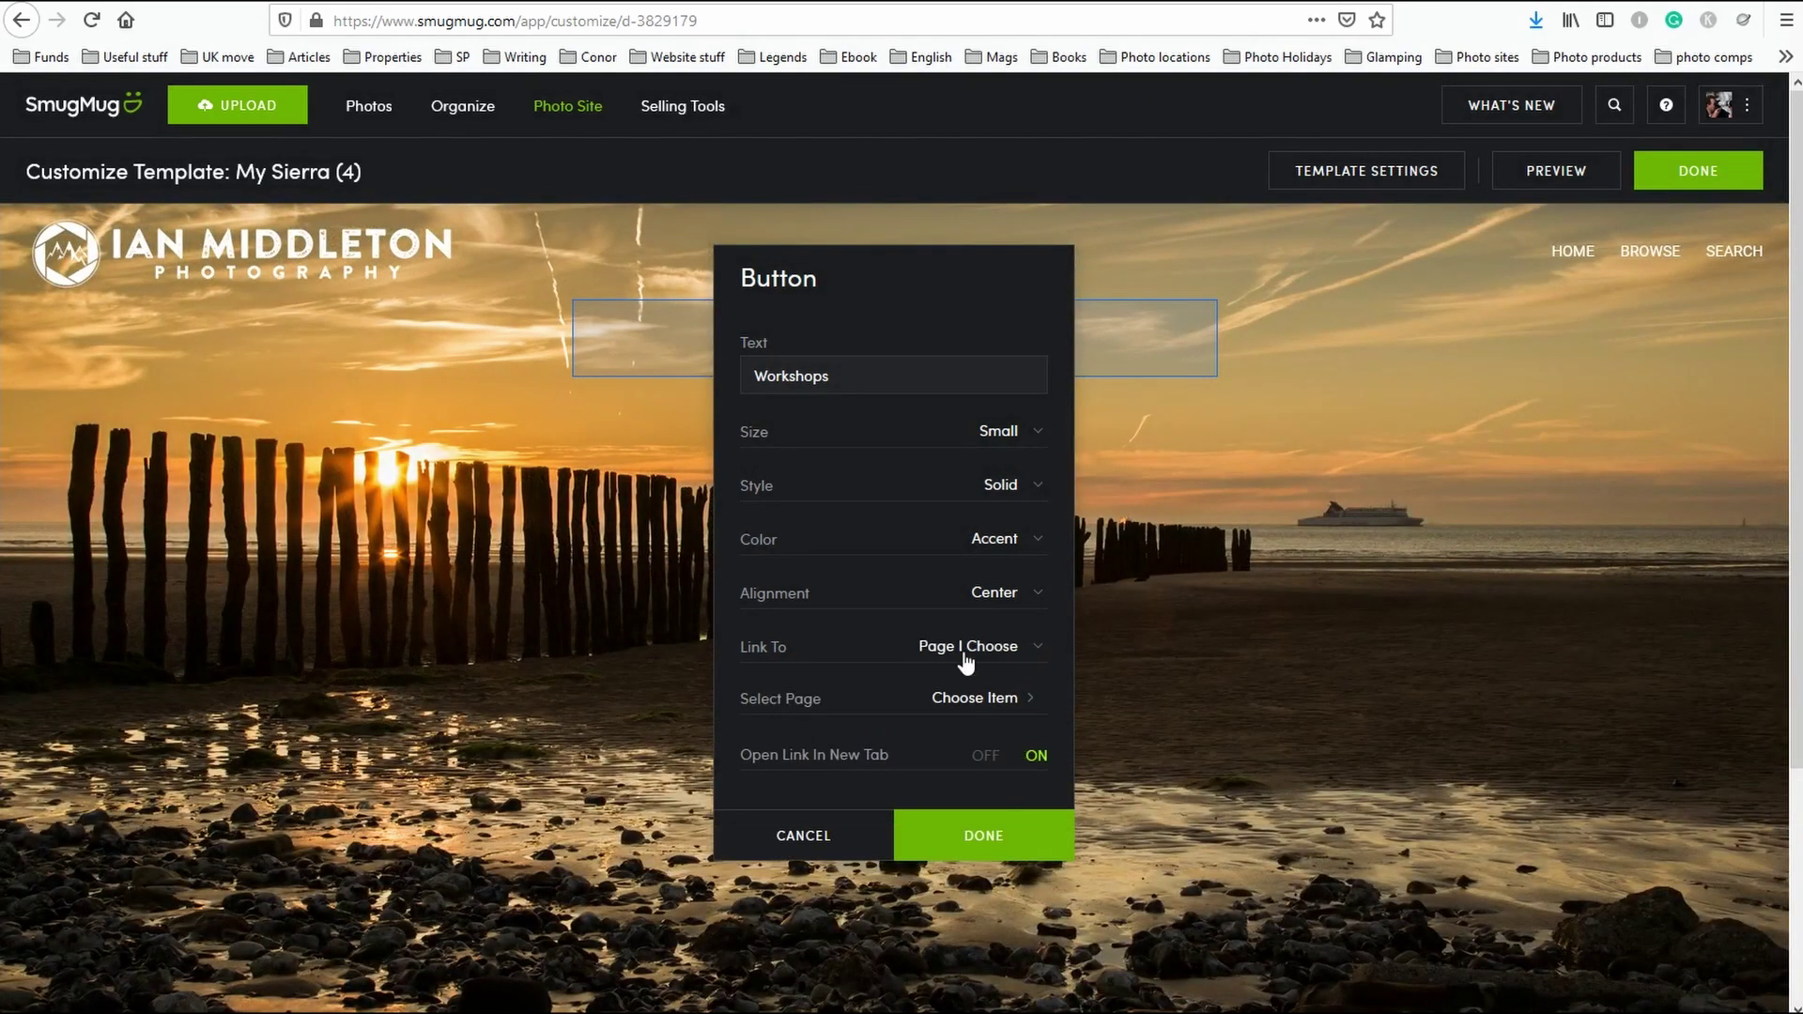
{"action": "left_click", "coordinate": [956, 703]}
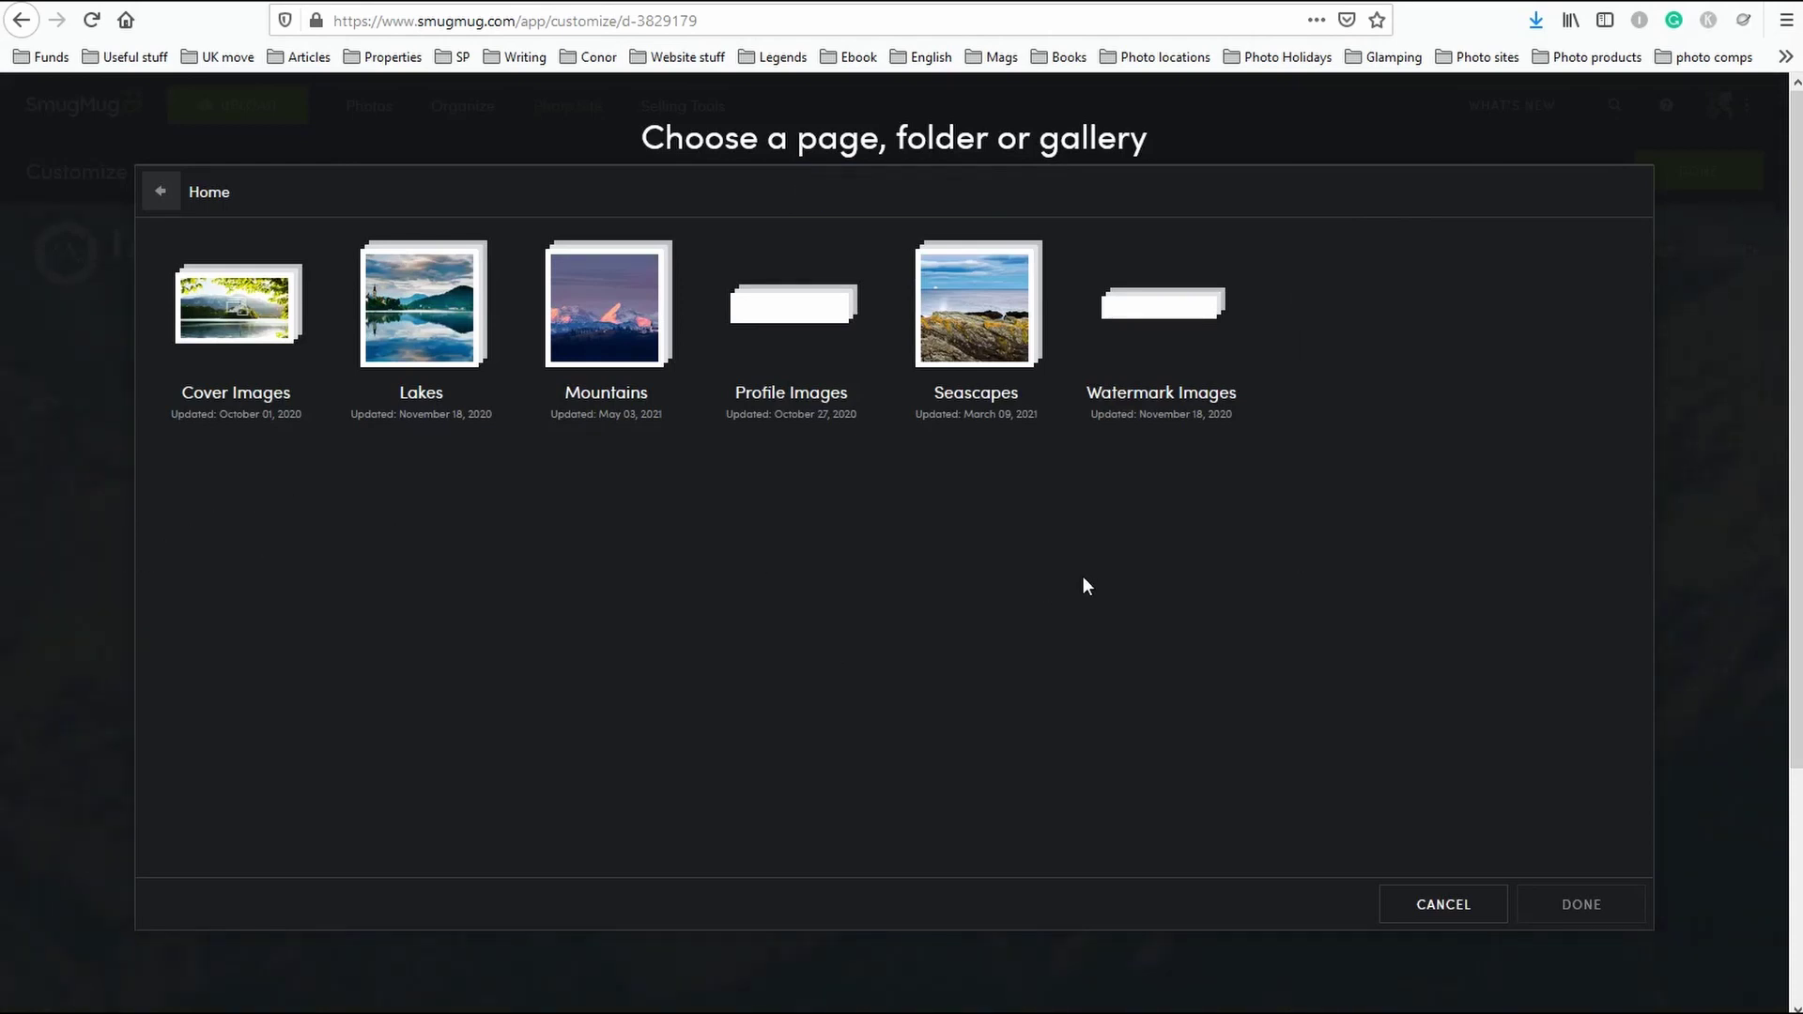
{"action": "left_click", "coordinate": [977, 343]}
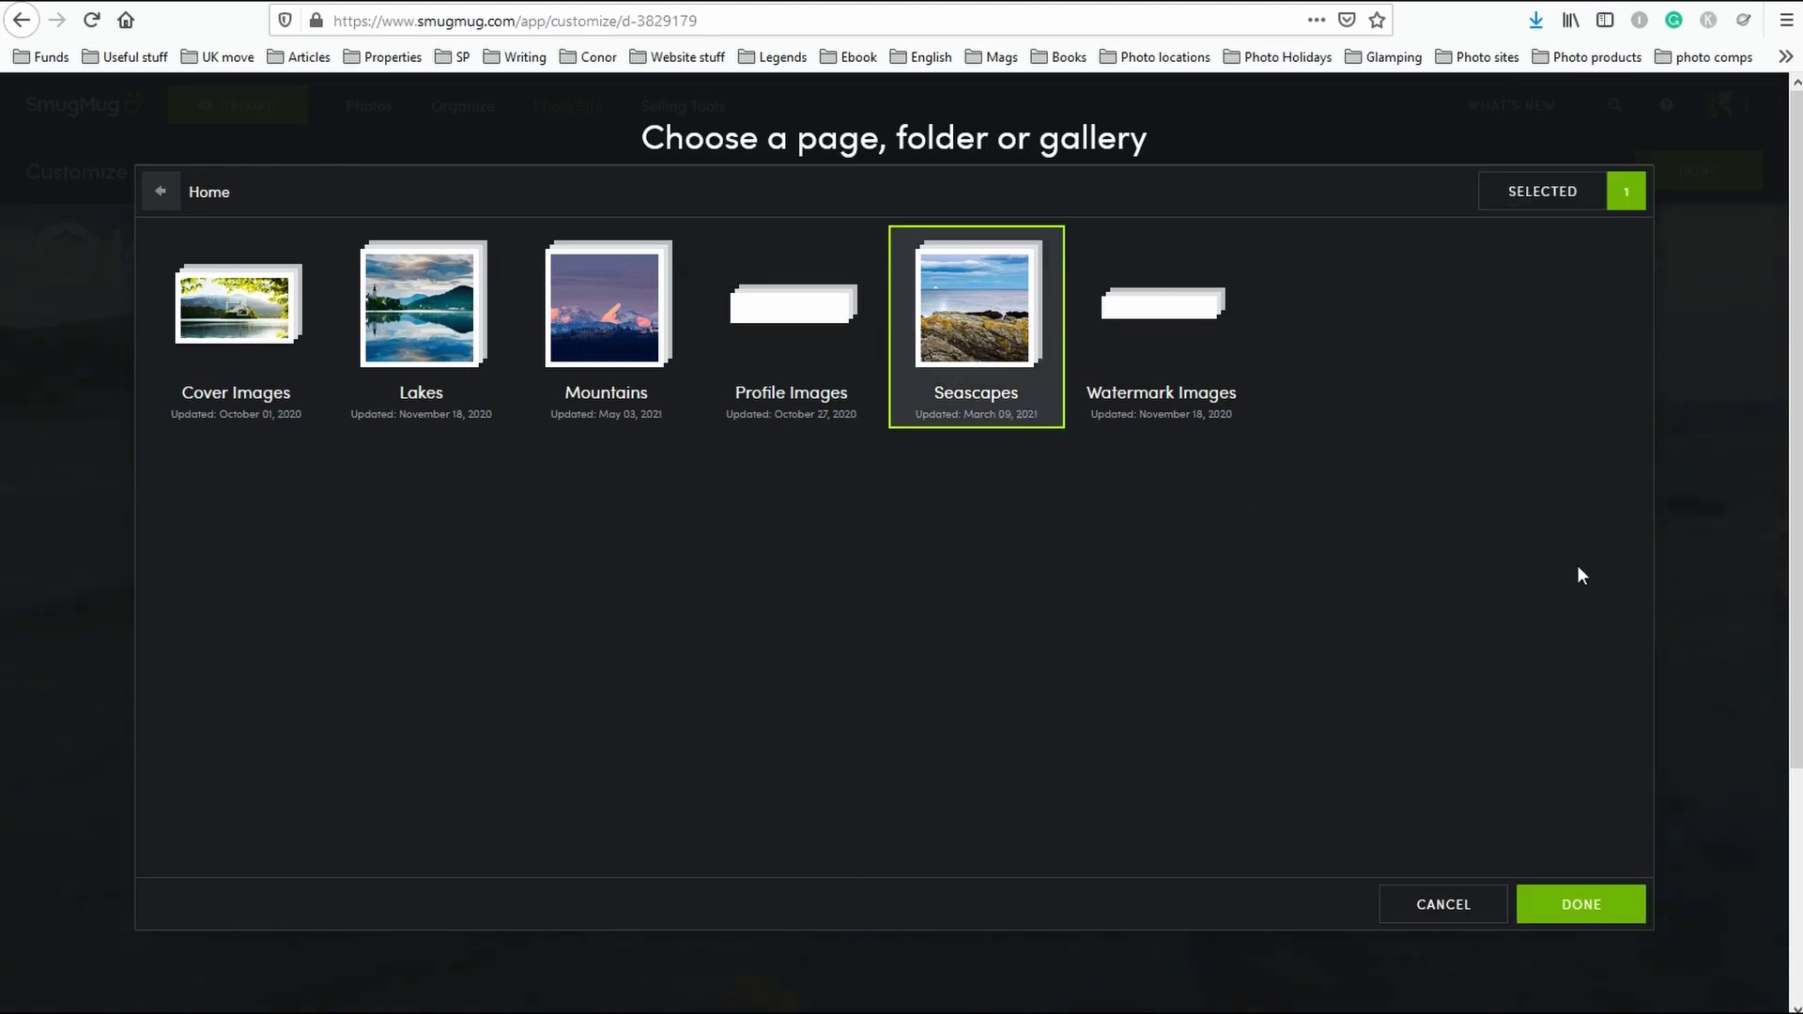
{"action": "left_click", "coordinate": [1583, 907]}
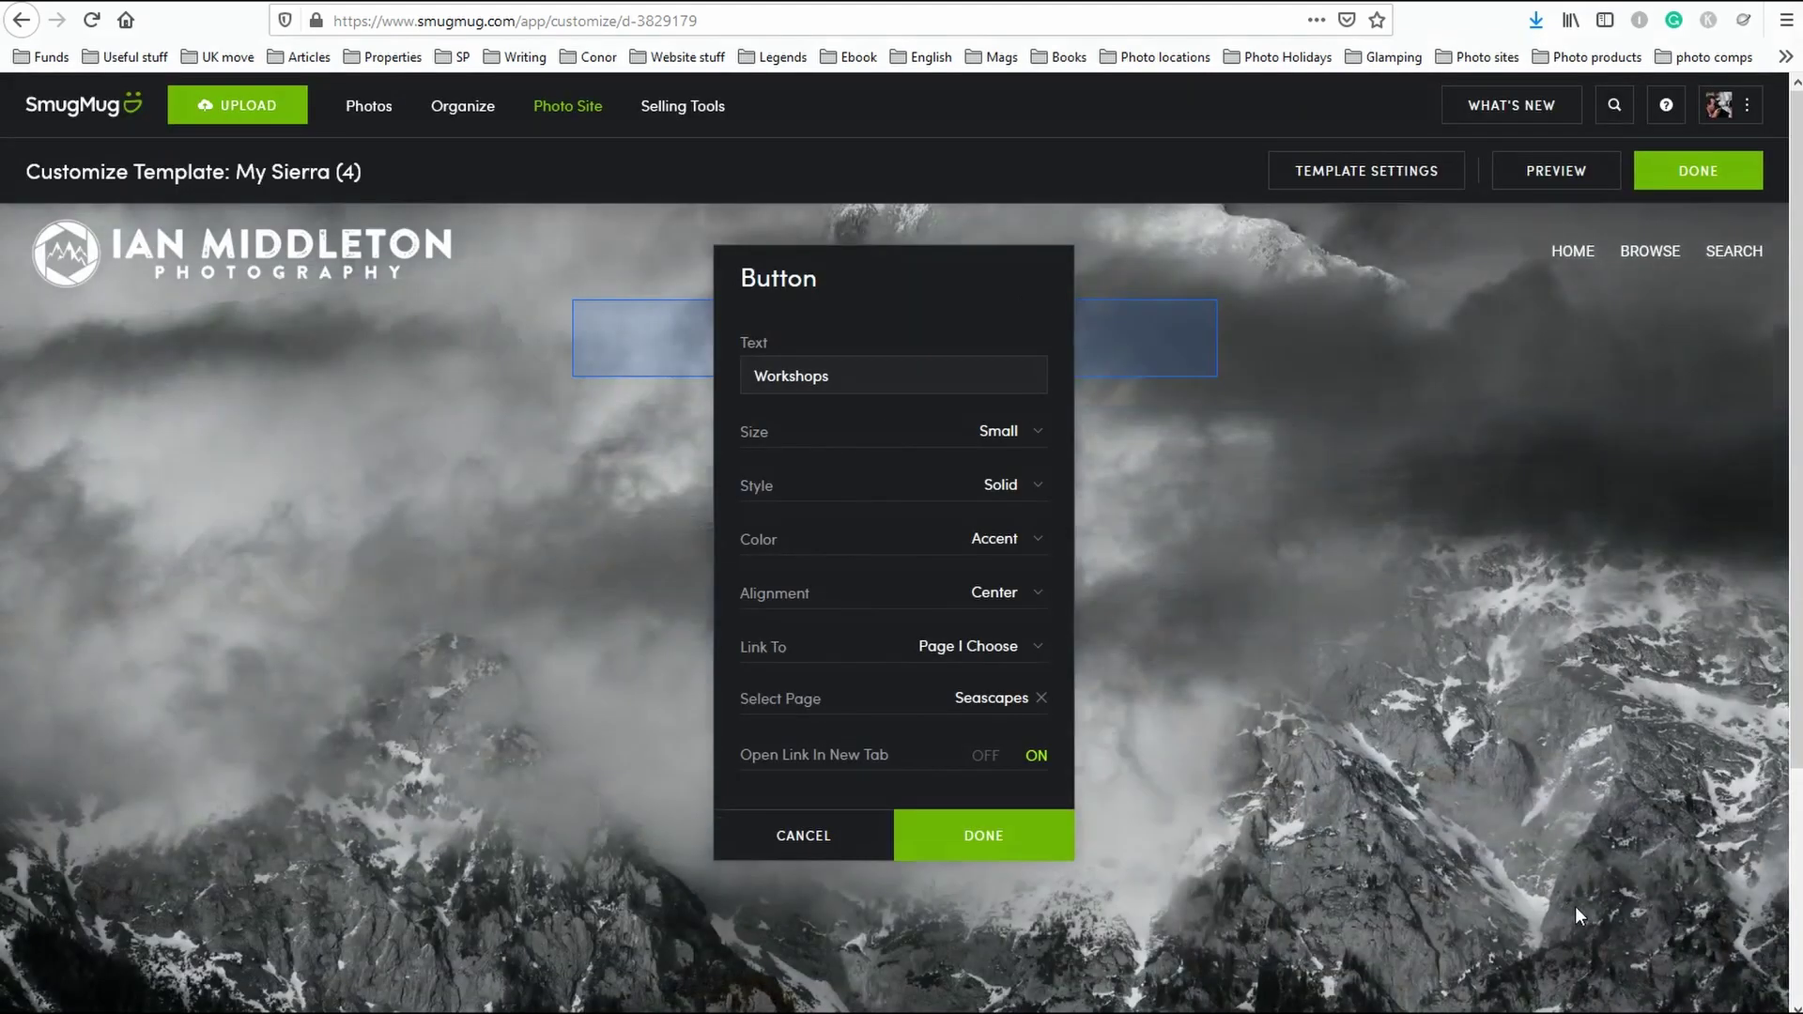
Change the button text to "View latest gallery", turn off opening its link in a new tab, and save the settings.
{"action": "left_click_drag", "start_coordinate": [838, 387], "coordinate": [695, 391]}
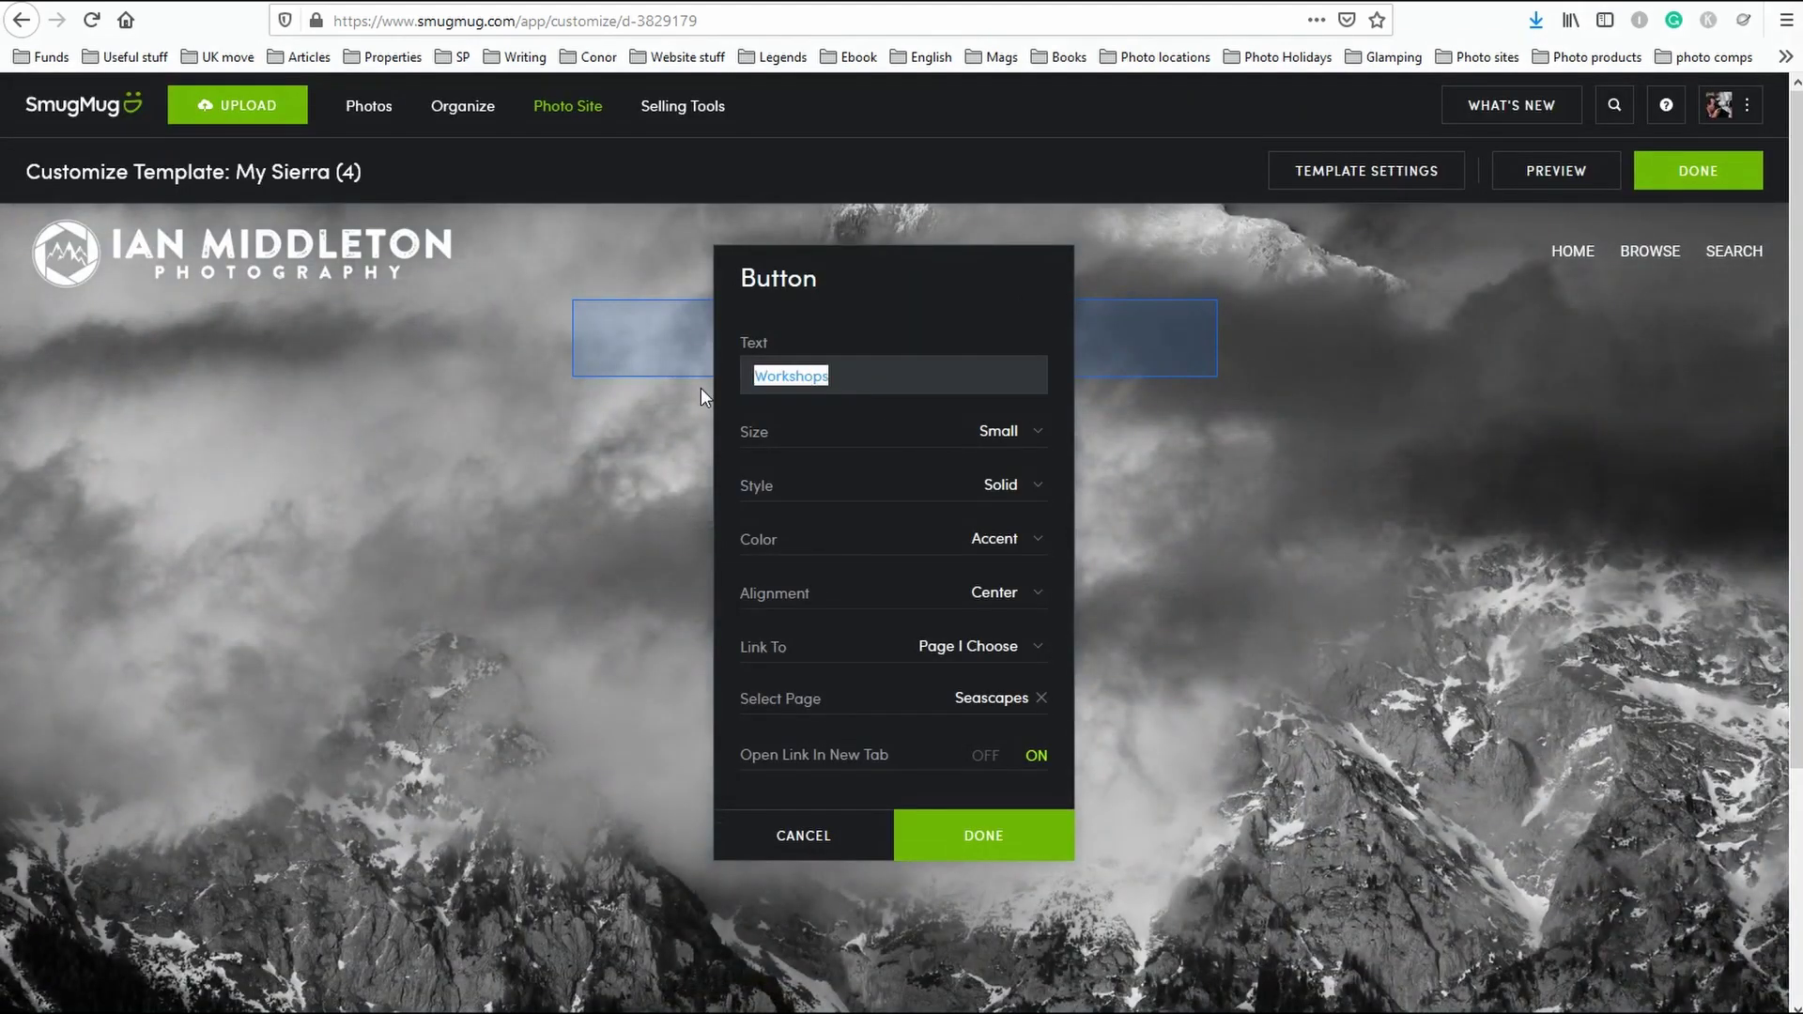
{"action": "type", "text": "Sea"}
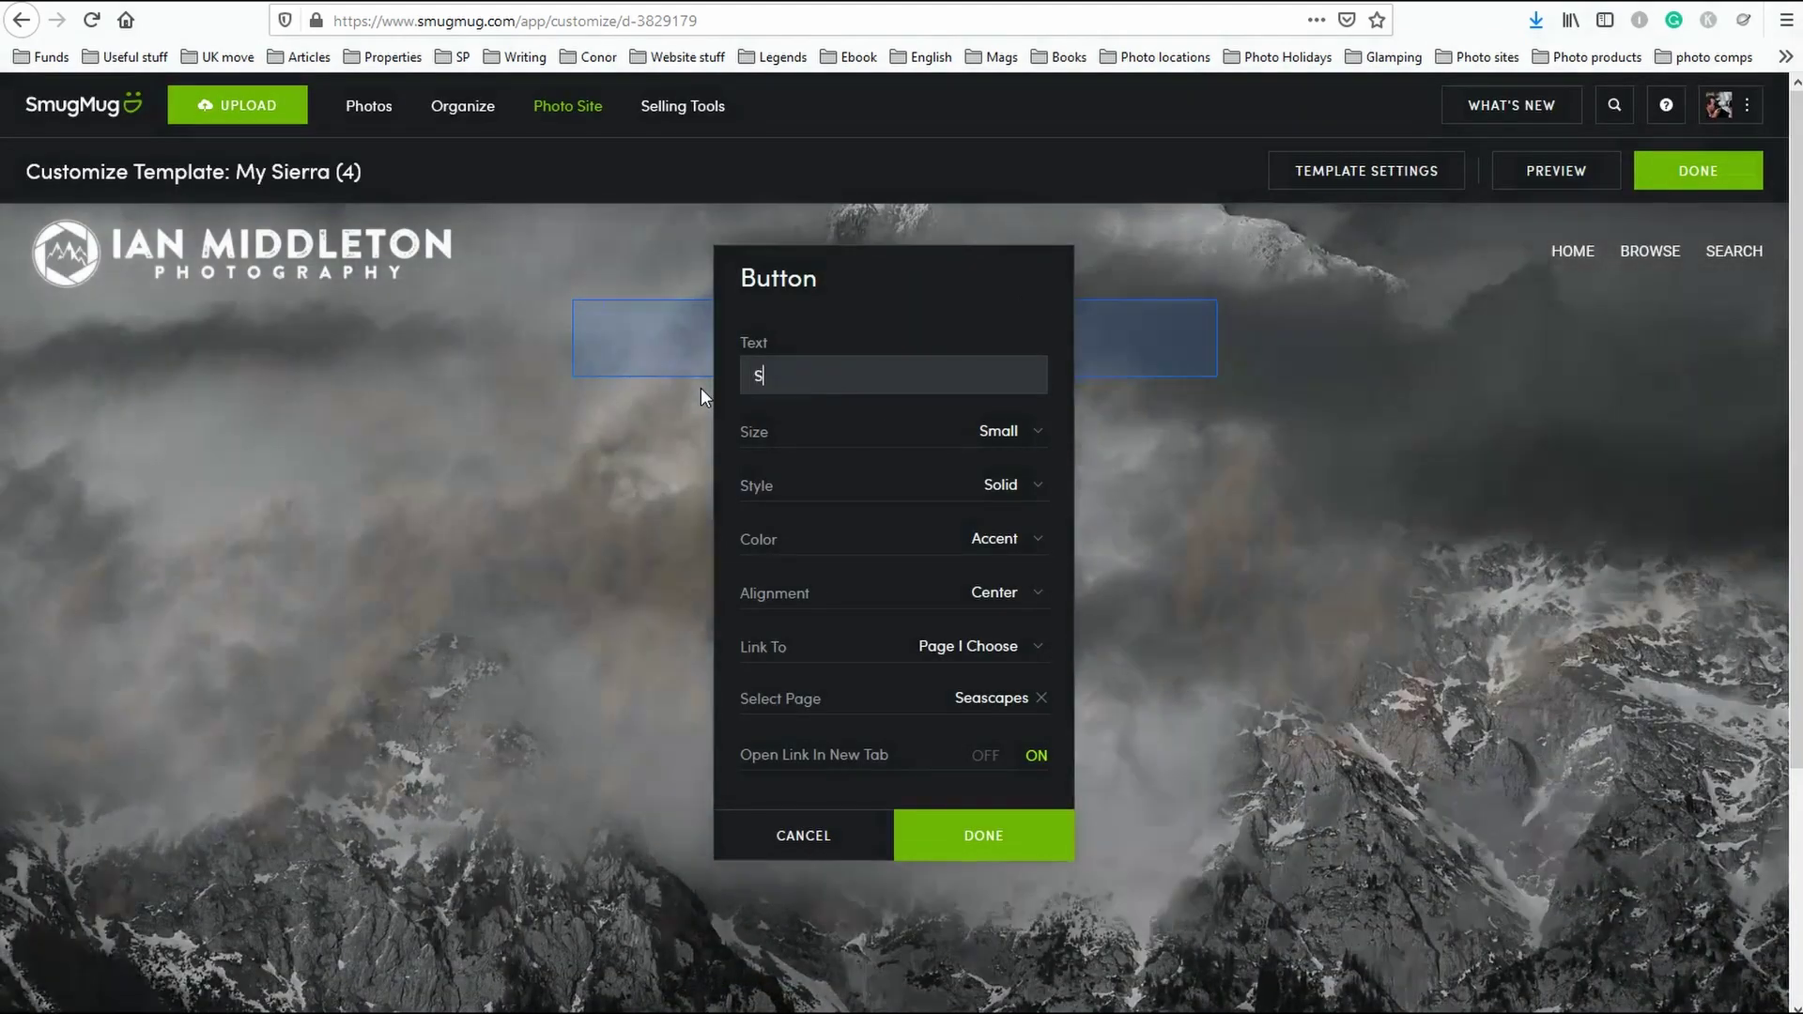
{"action": "key", "text": "BackSpace"}
{"action": "key", "text": "BackSpace"}
{"action": "key", "text": "BackSpace"}
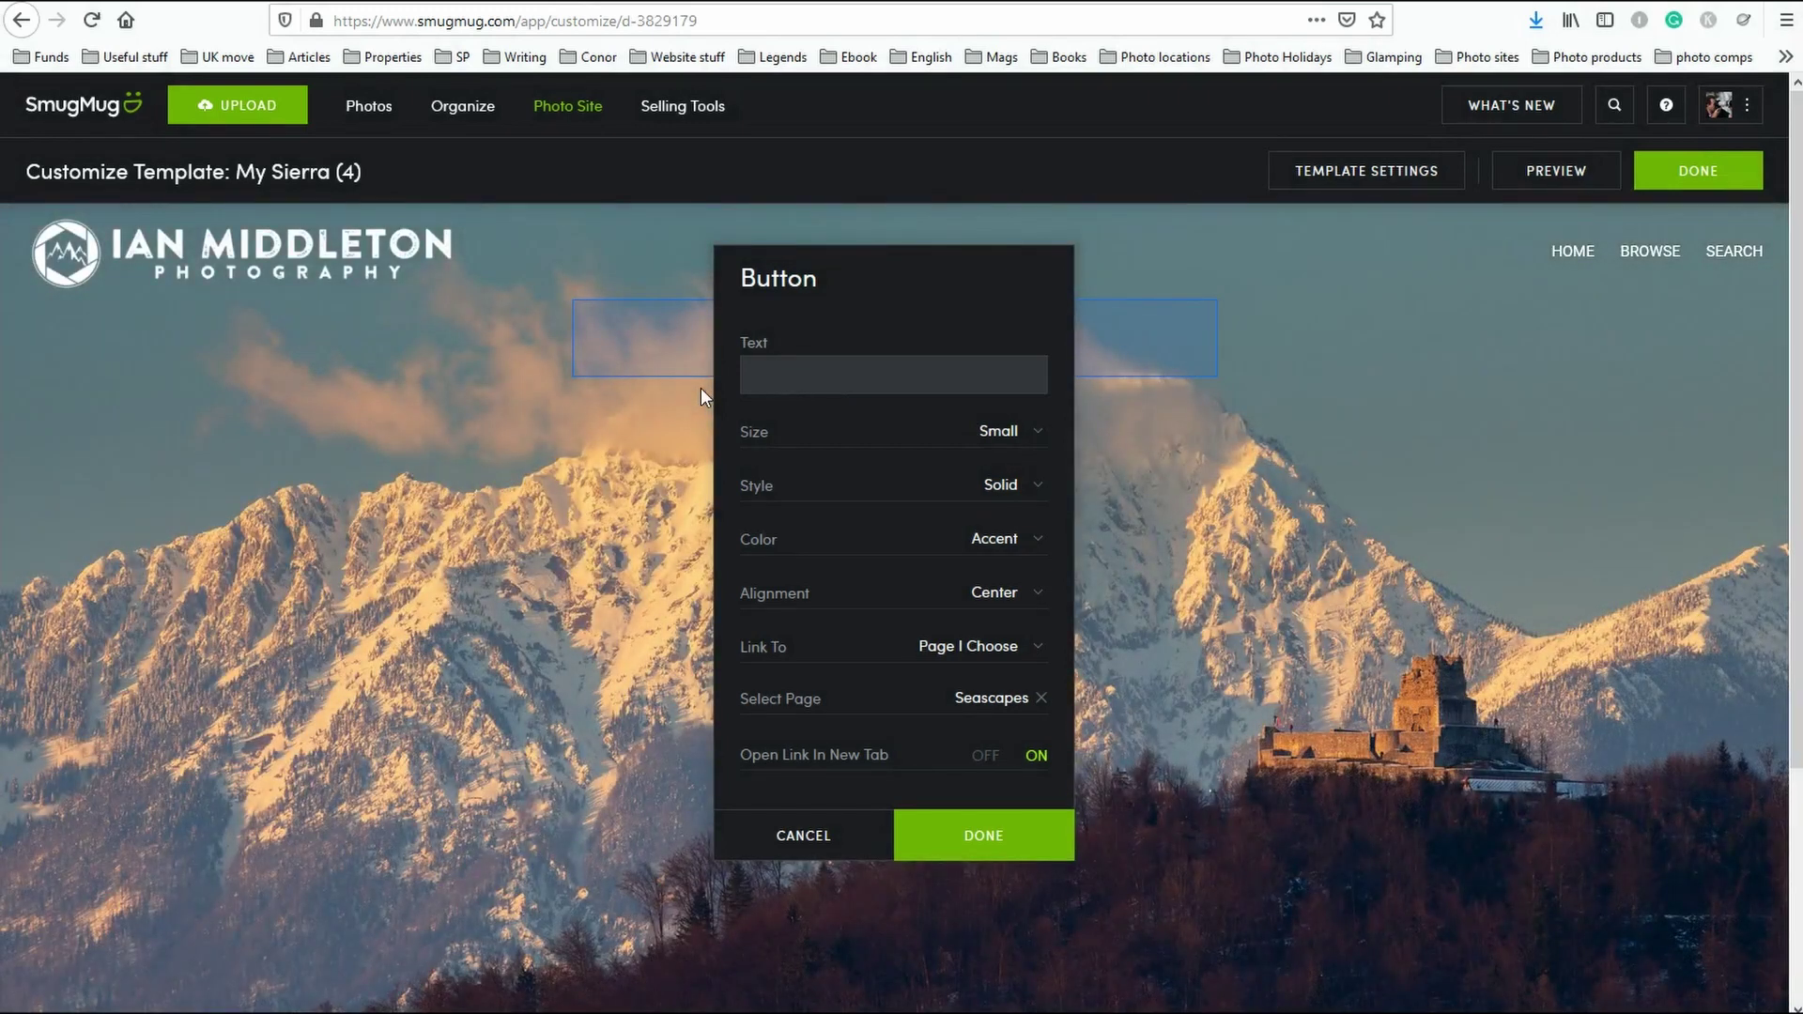
{"action": "type", "text": "View later"}
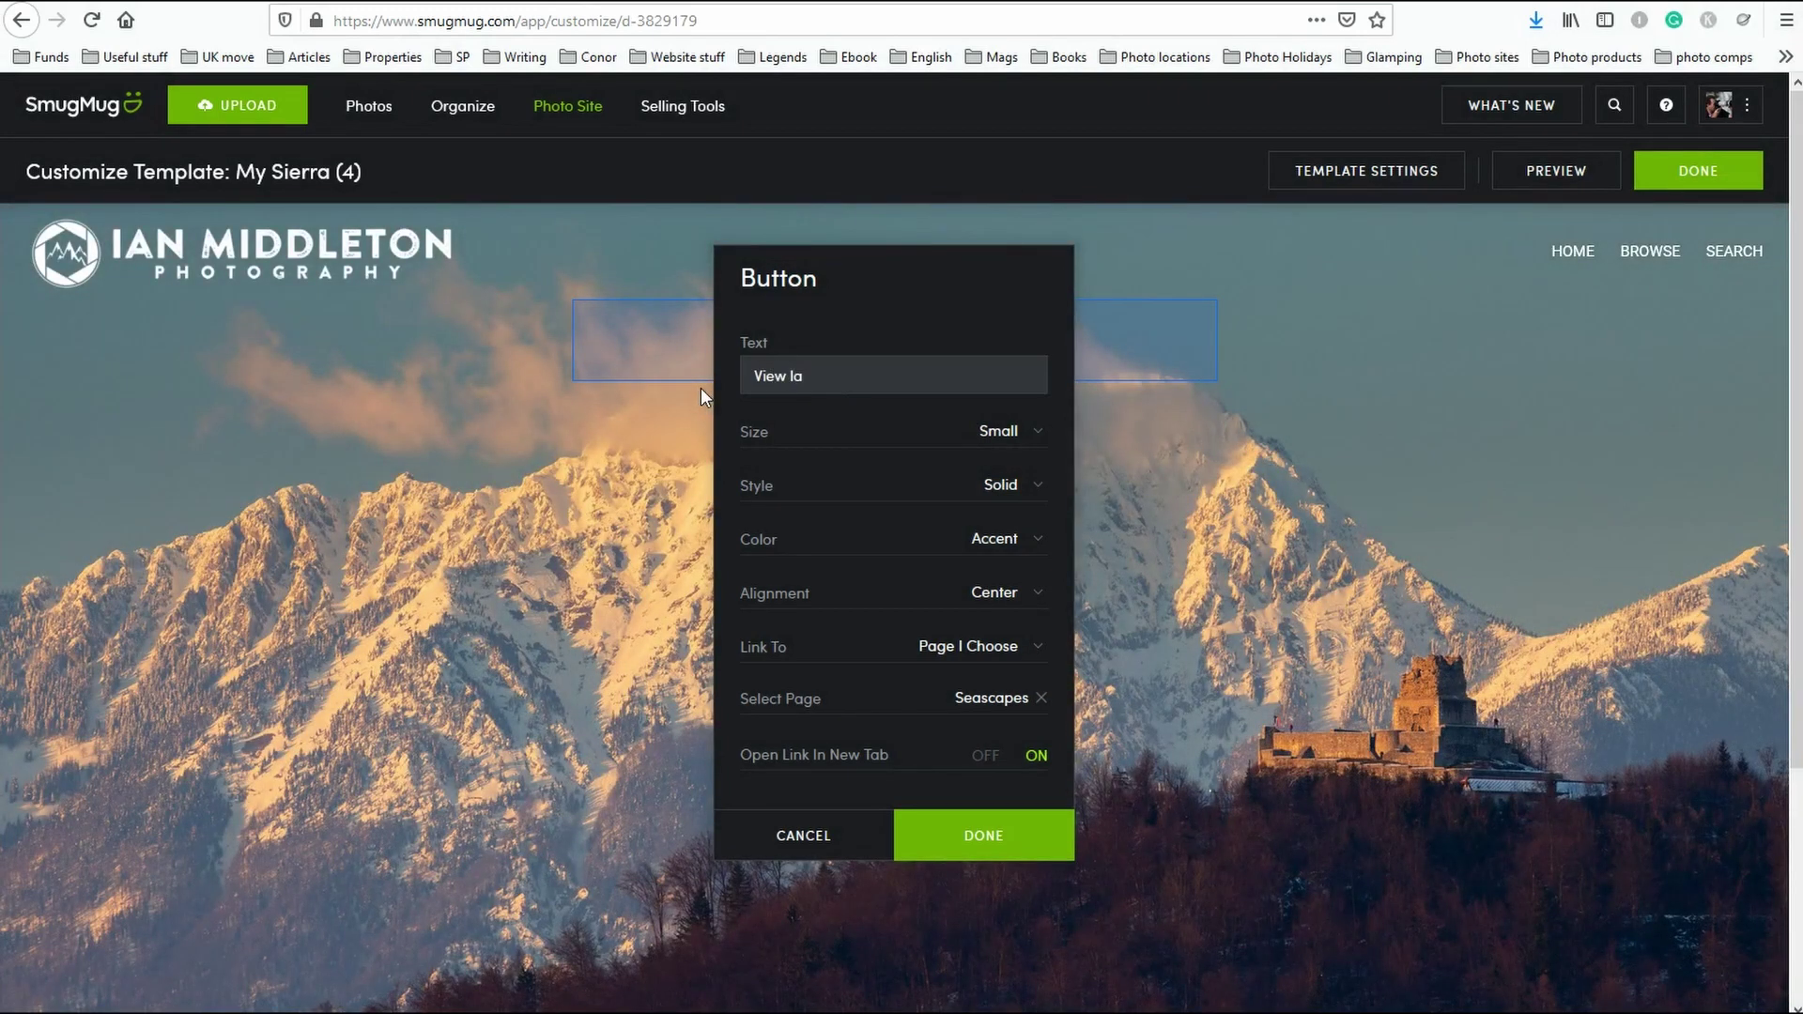
{"action": "key", "text": "BackSpace"}
{"action": "type", "text": "st "}
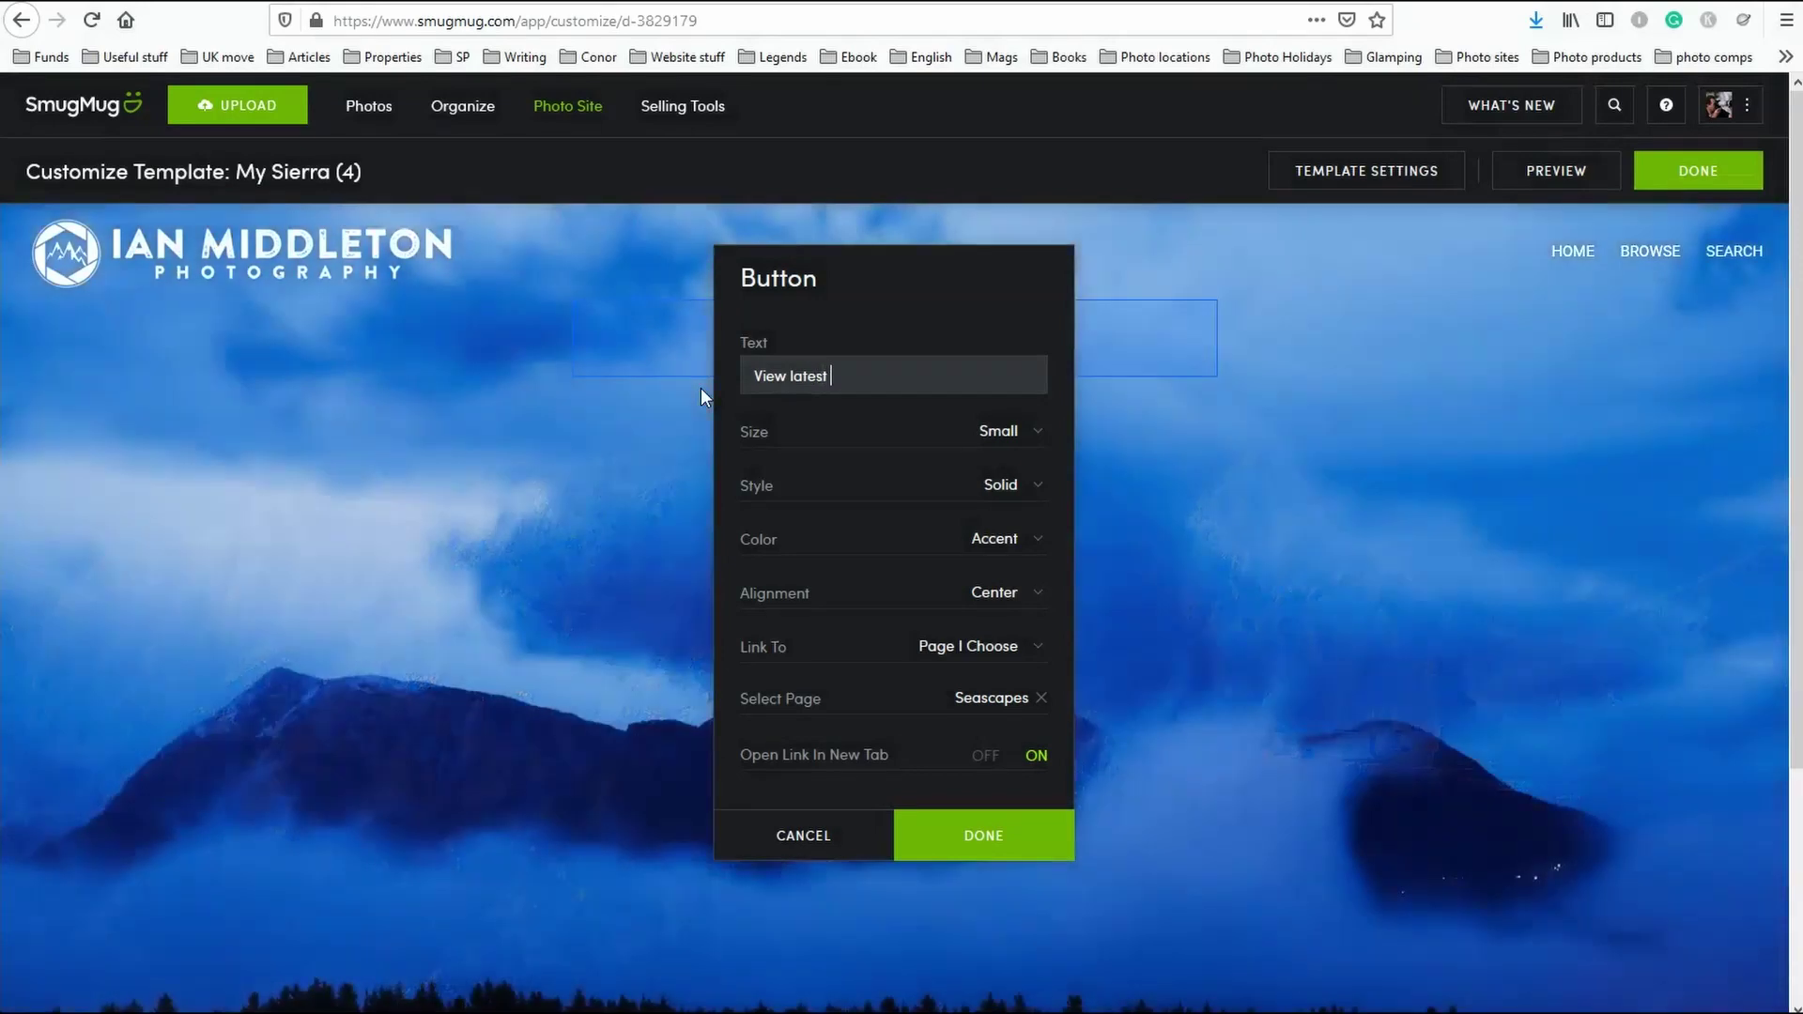
{"action": "type", "text": "ga;ll"}
{"action": "key", "text": "BackSpace"}
{"action": "key", "text": "BackSpace"}
{"action": "key", "text": "BackSpace"}
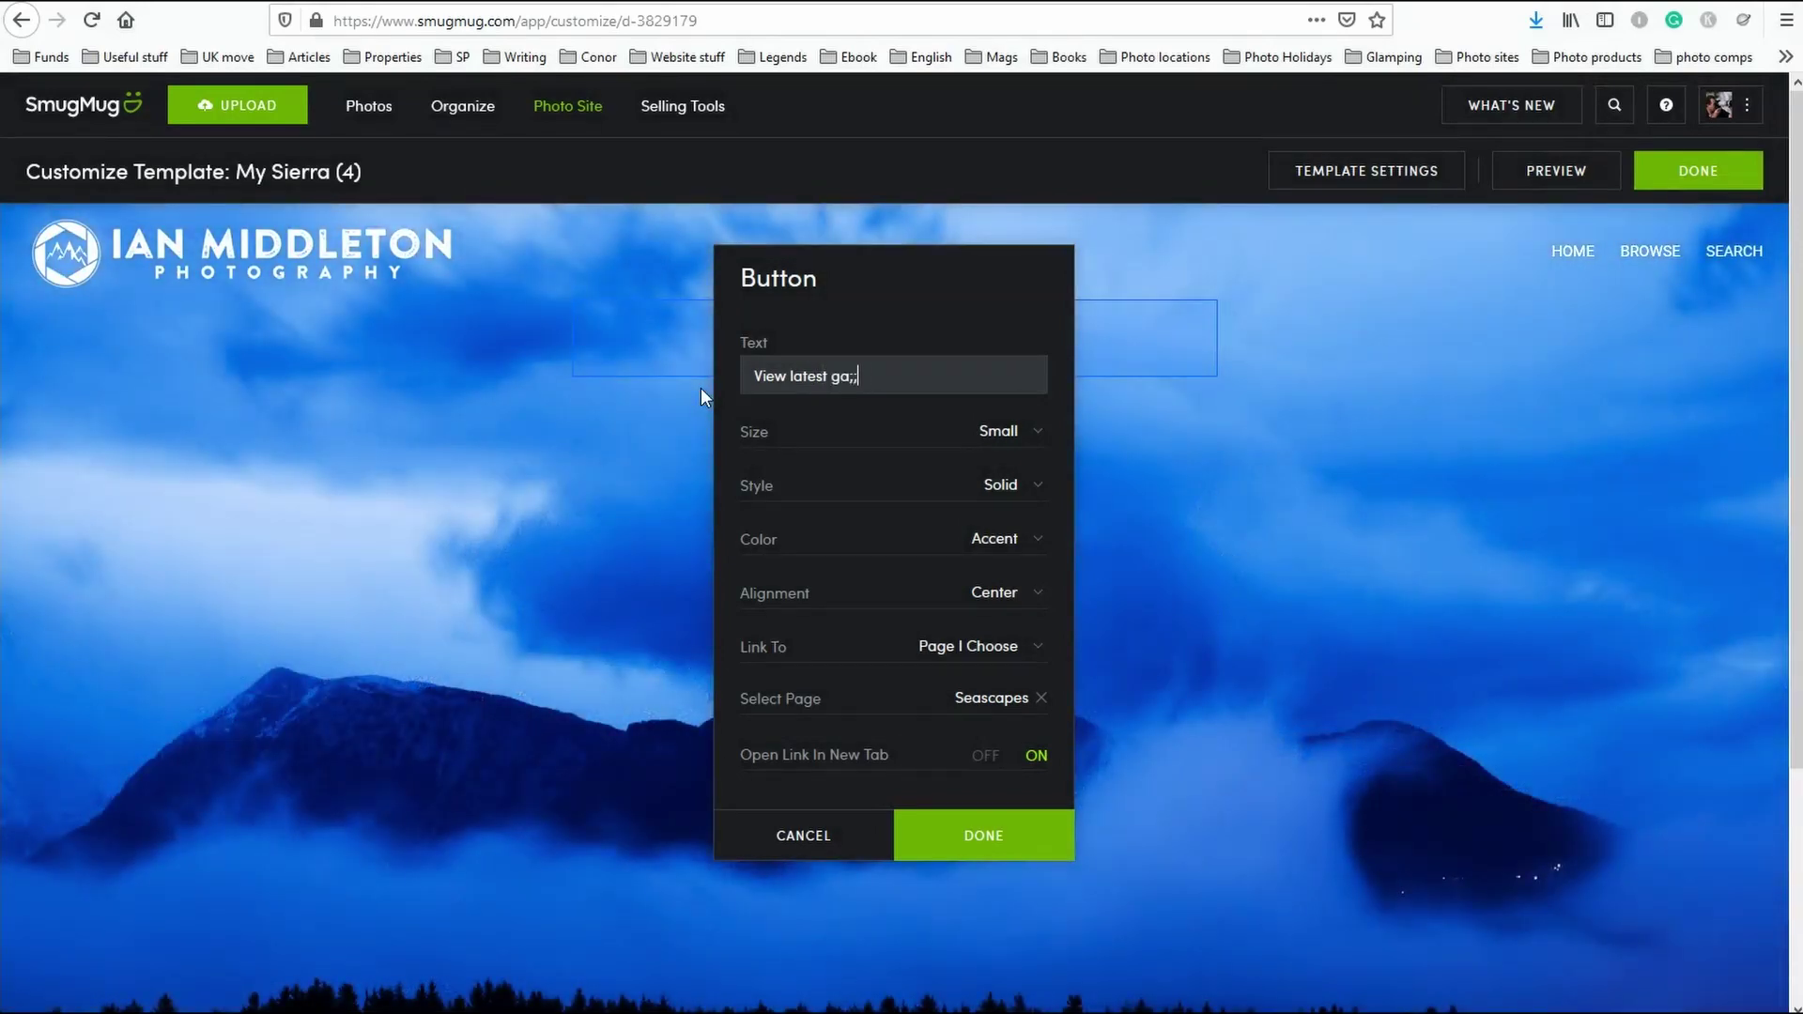
{"action": "type", "text": "llery"}
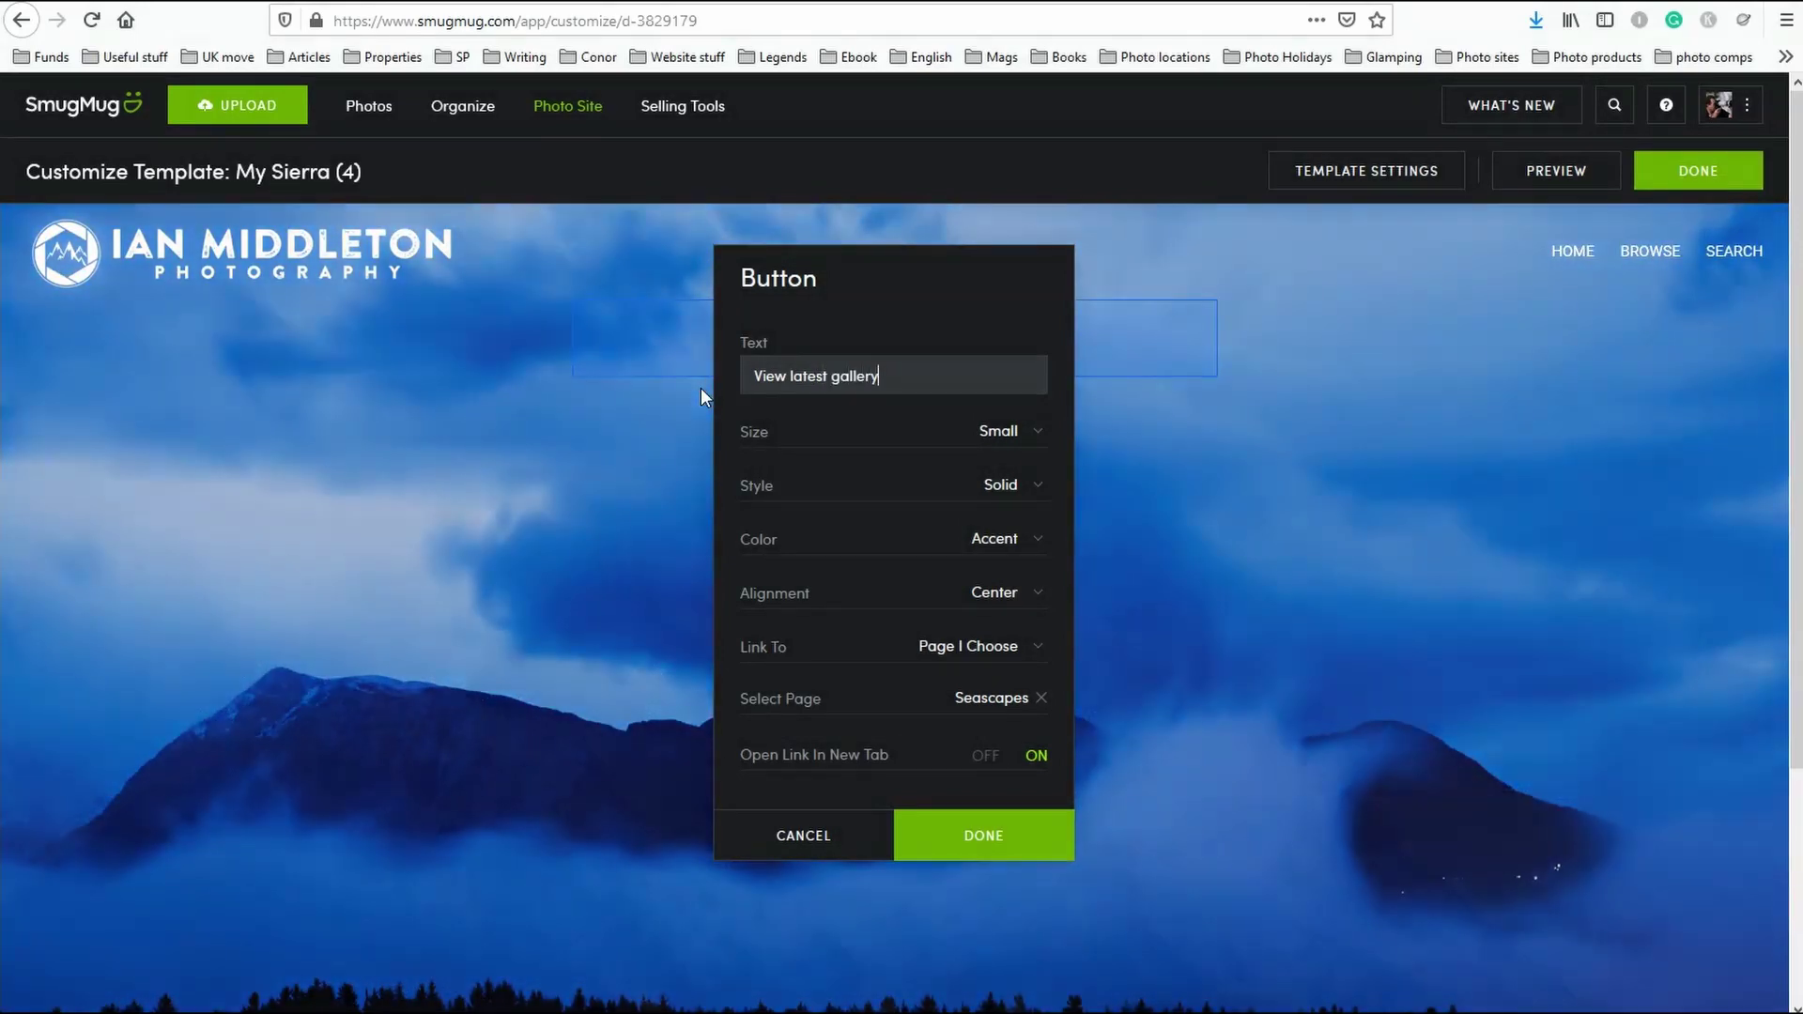
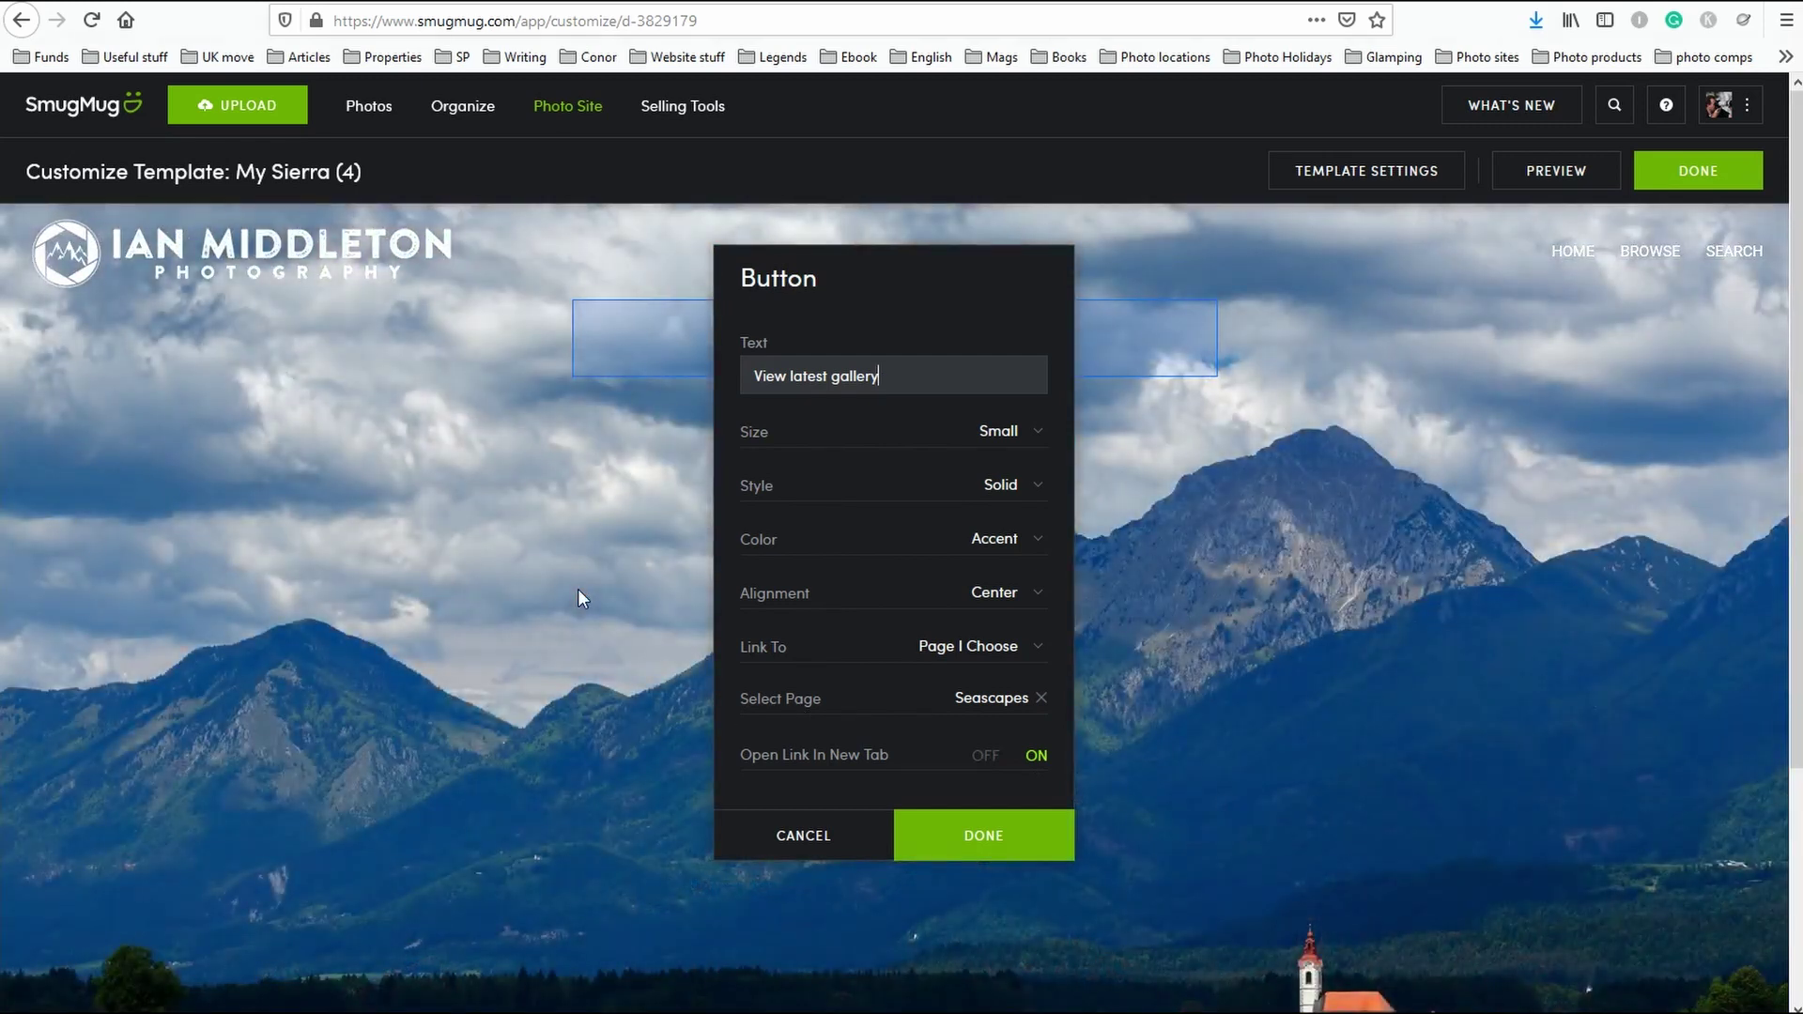
{"action": "left_click", "coordinate": [982, 759]}
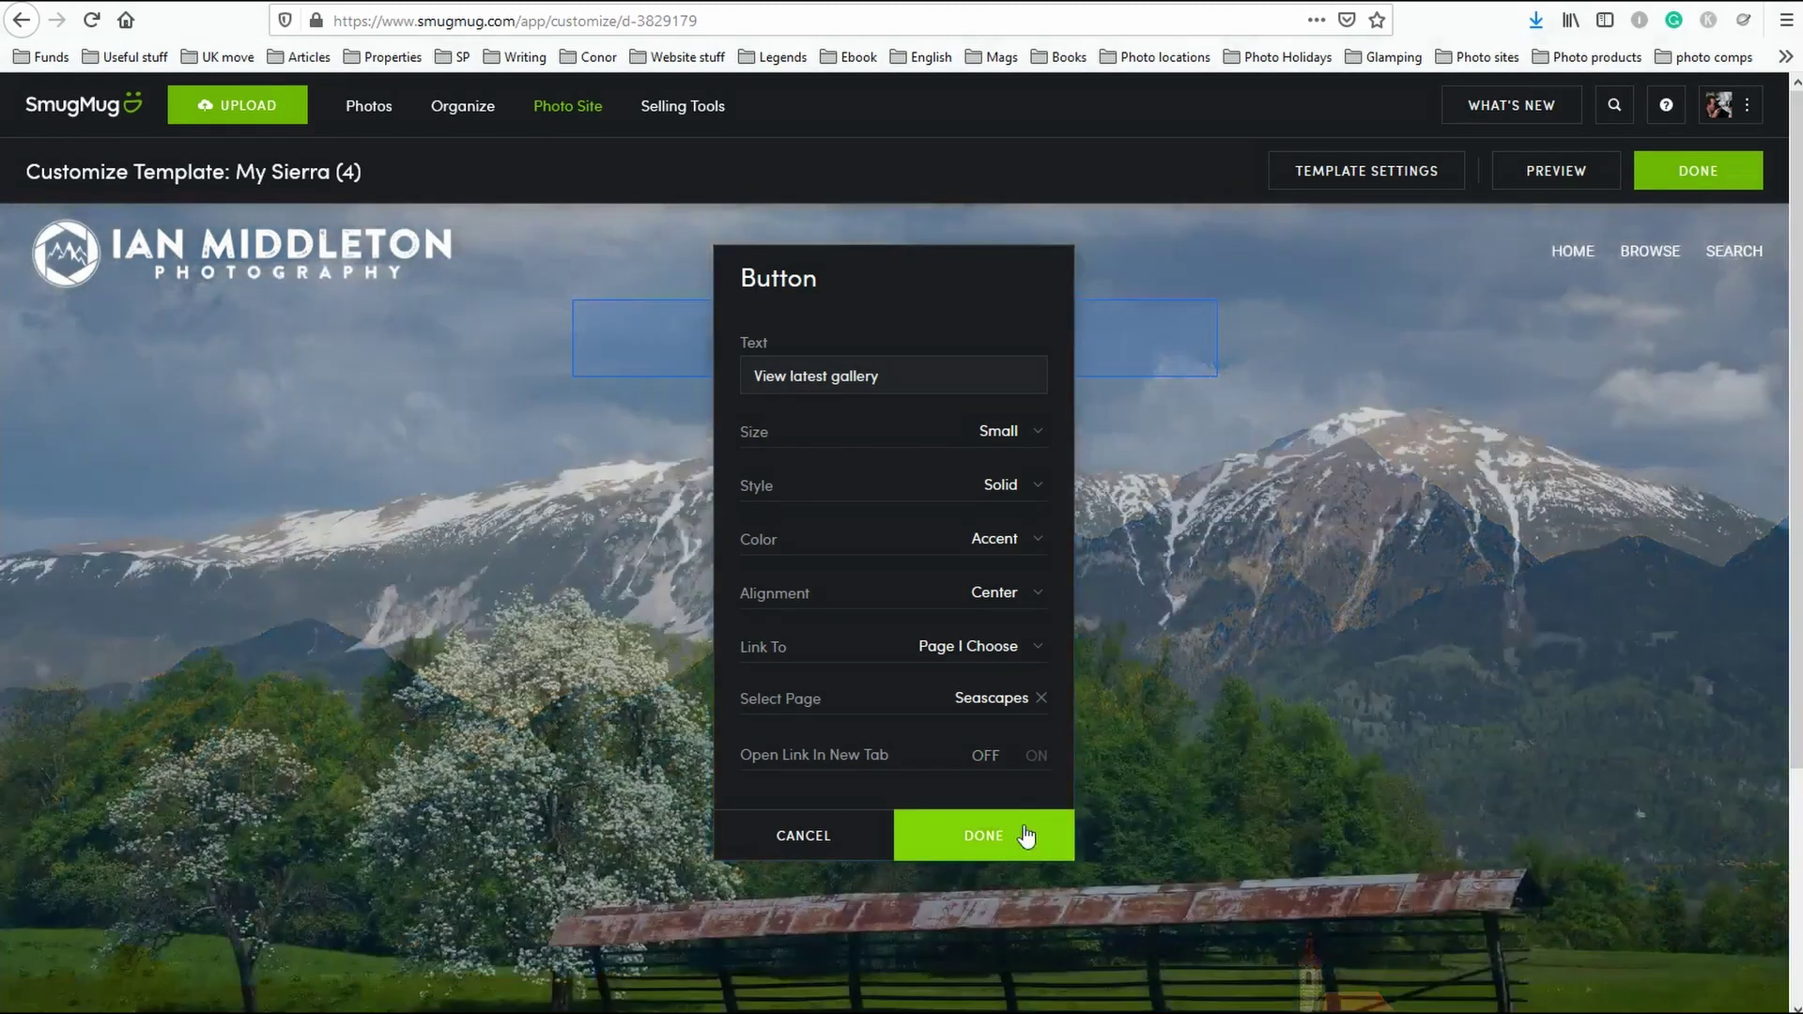
{"action": "left_click", "coordinate": [1020, 825]}
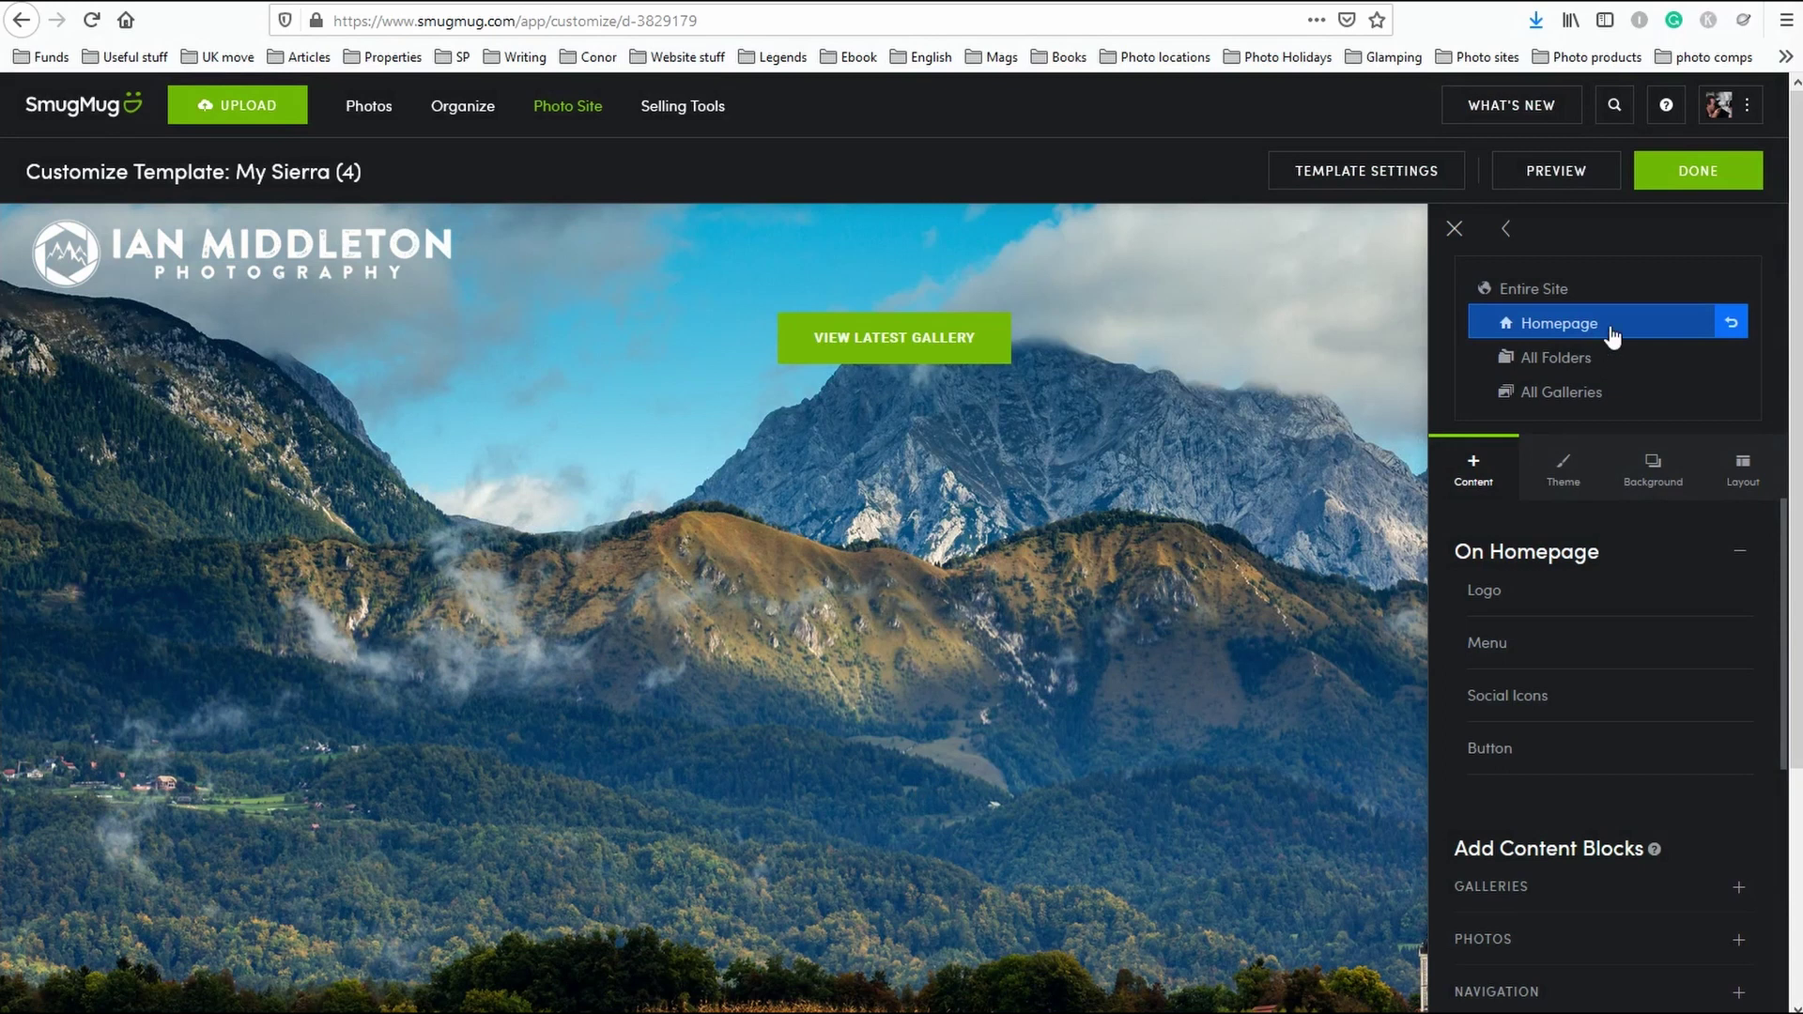
Compare the content of the Entire Site and Homepage scopes, and look through the content block groups available for the homepage.
{"action": "left_click", "coordinate": [1537, 293]}
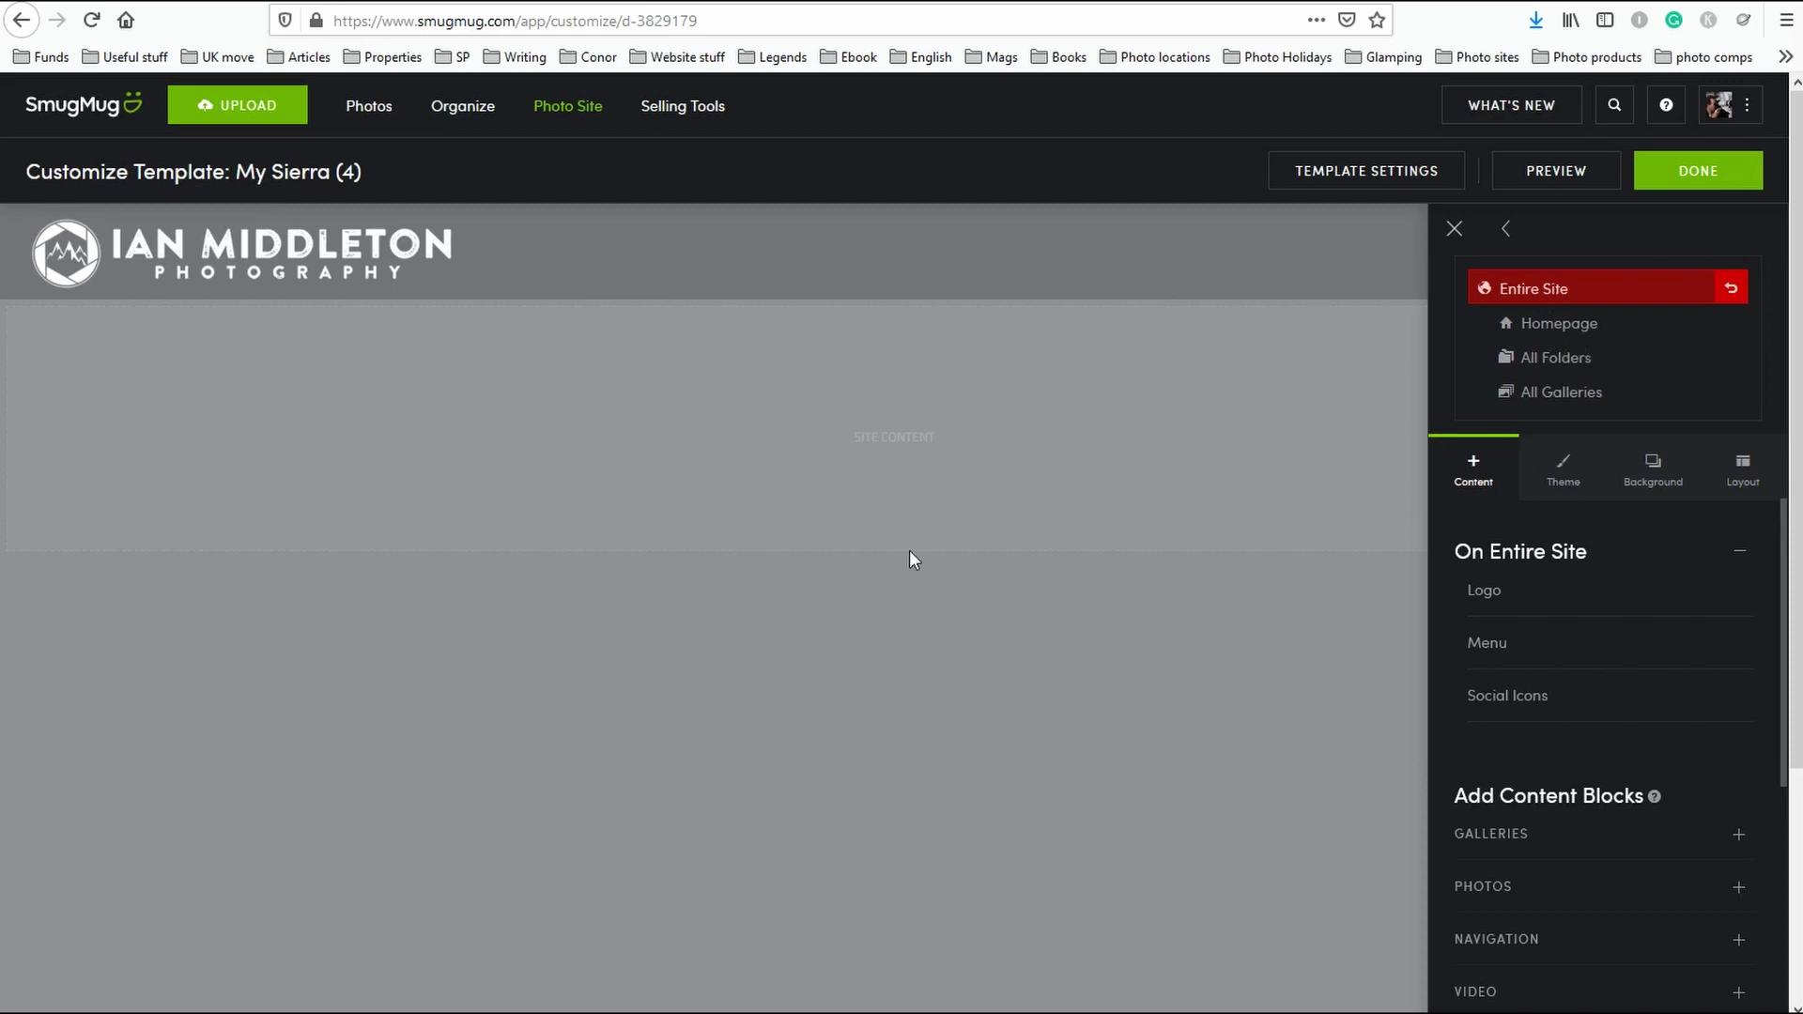
{"action": "left_click", "coordinate": [1573, 329]}
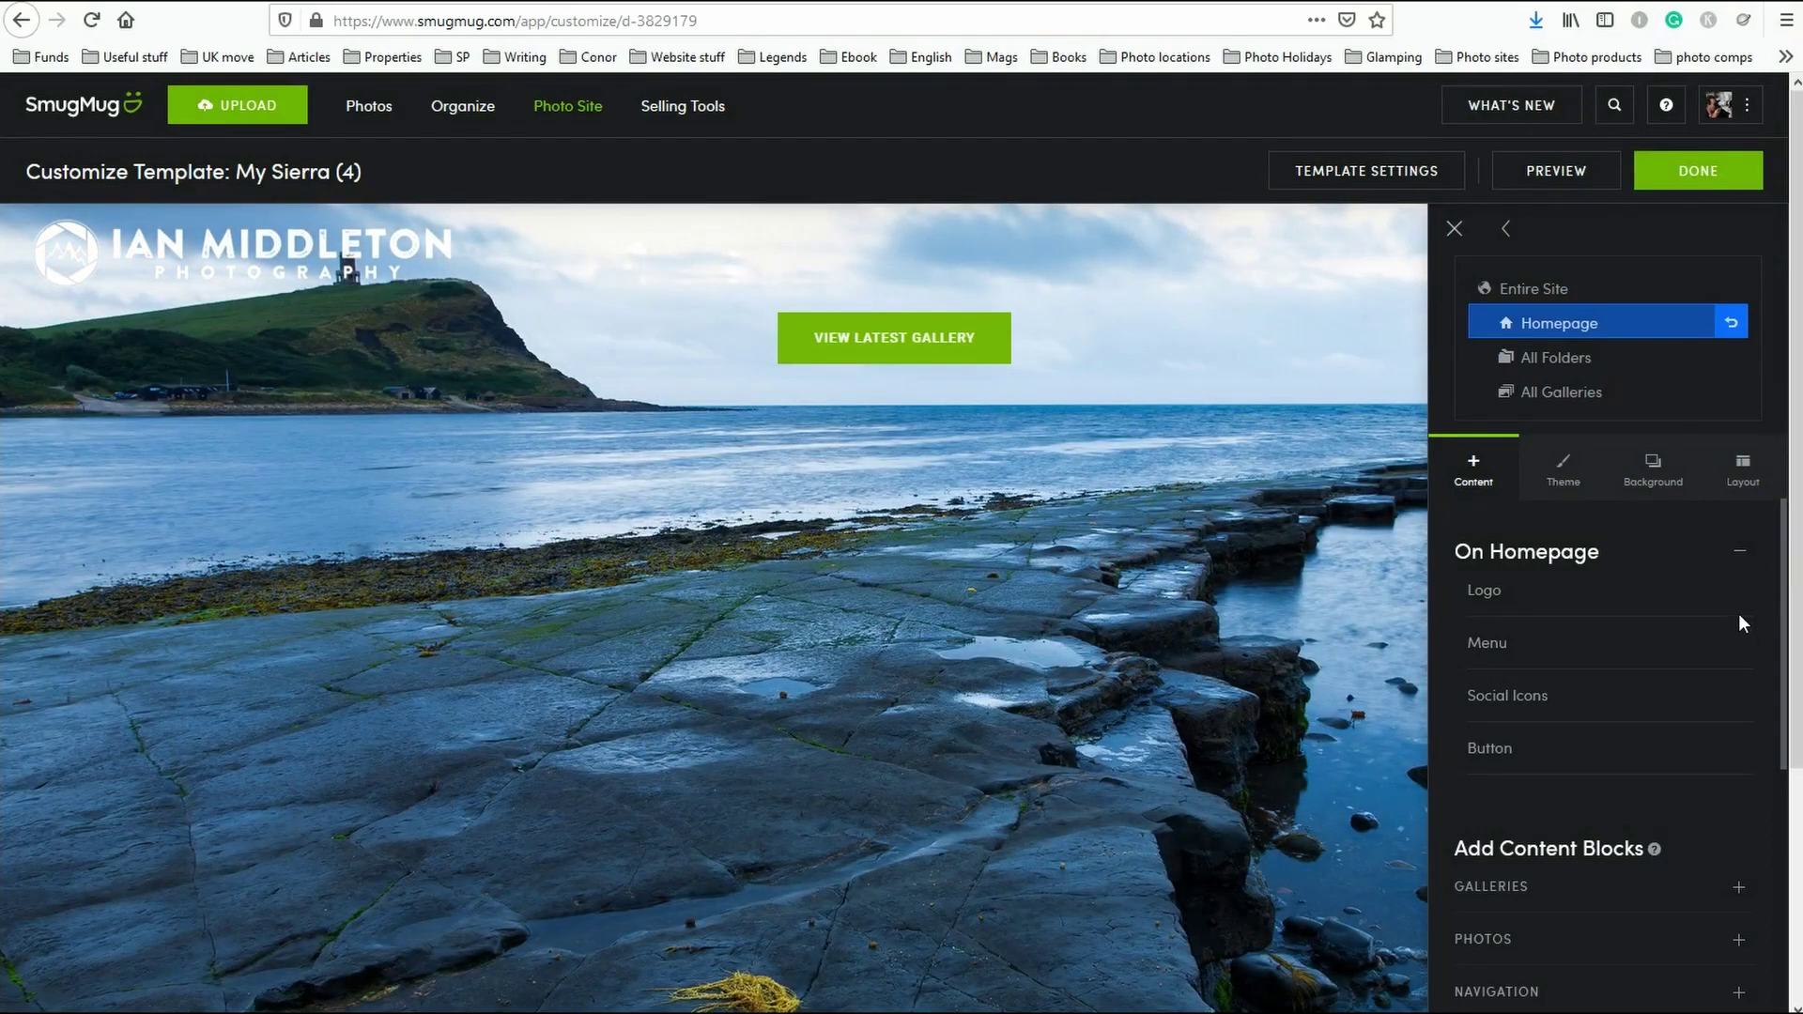
{"action": "scroll", "coordinate": [1739, 612], "scroll_direction": "down", "scroll_amount": 5}
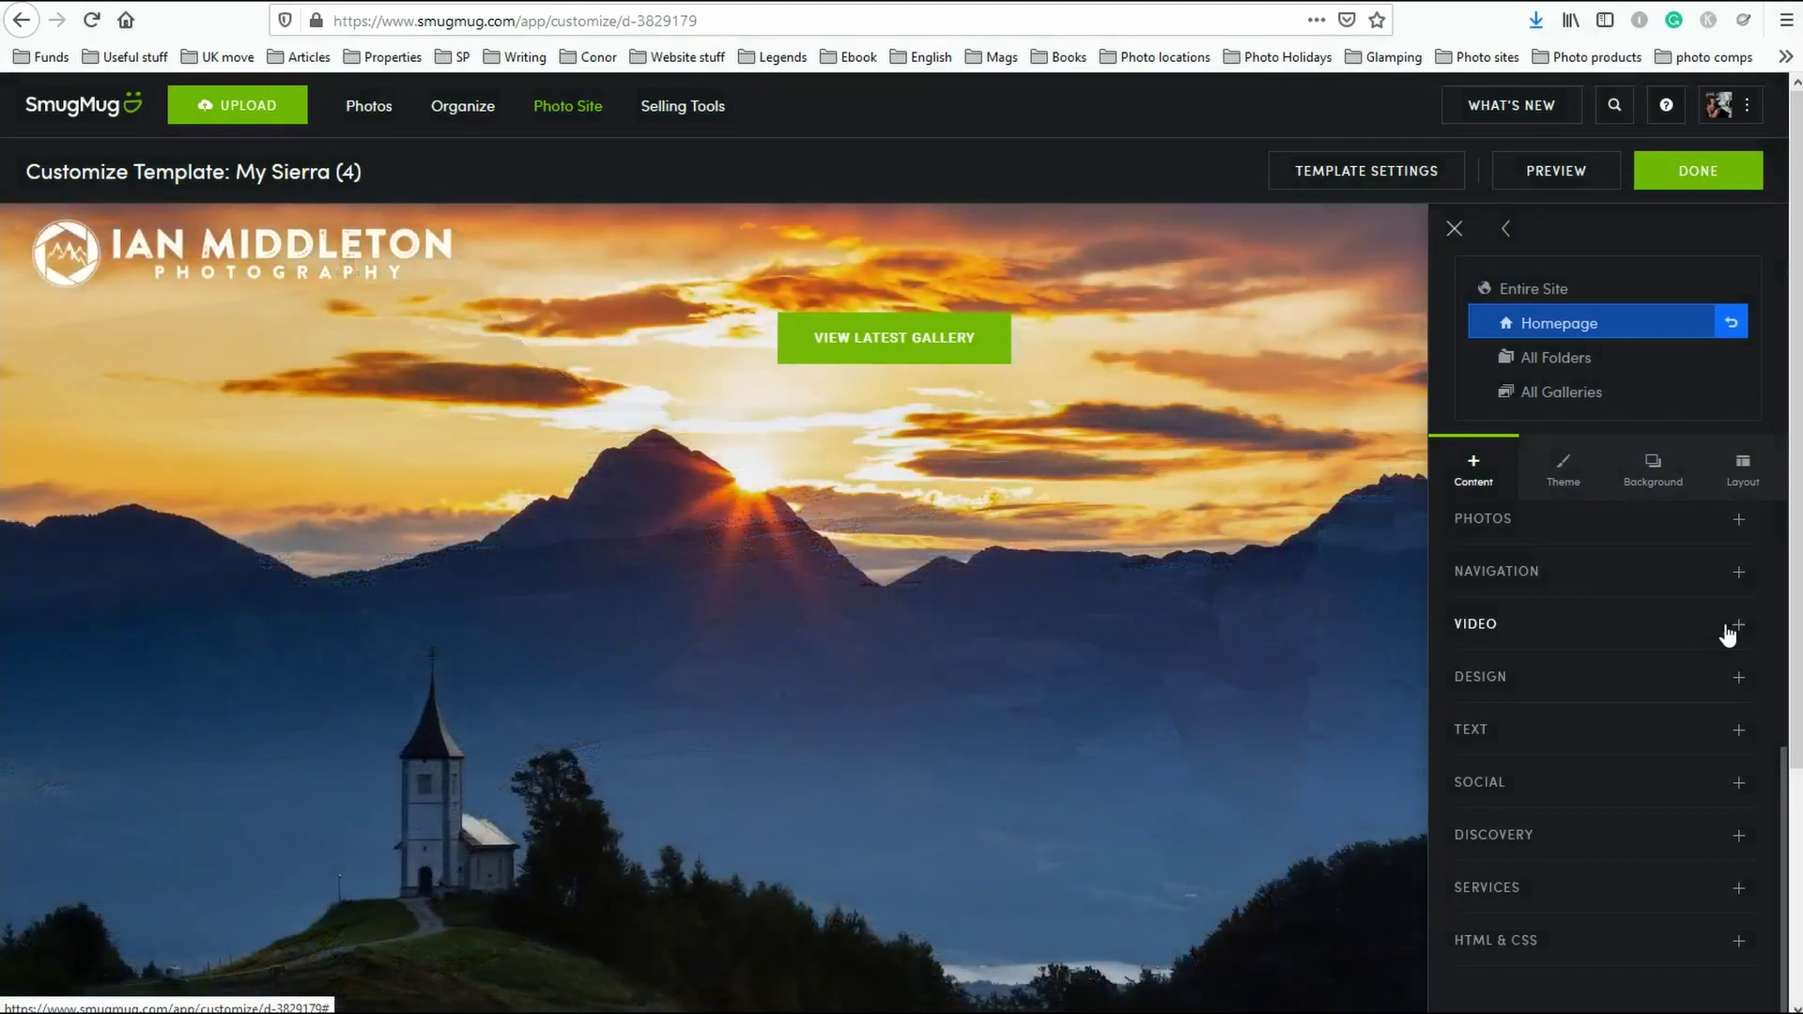
{"action": "scroll", "coordinate": [1730, 634], "scroll_direction": "up", "scroll_amount": 3}
{"action": "scroll", "coordinate": [1724, 623], "scroll_direction": "up", "scroll_amount": 2}
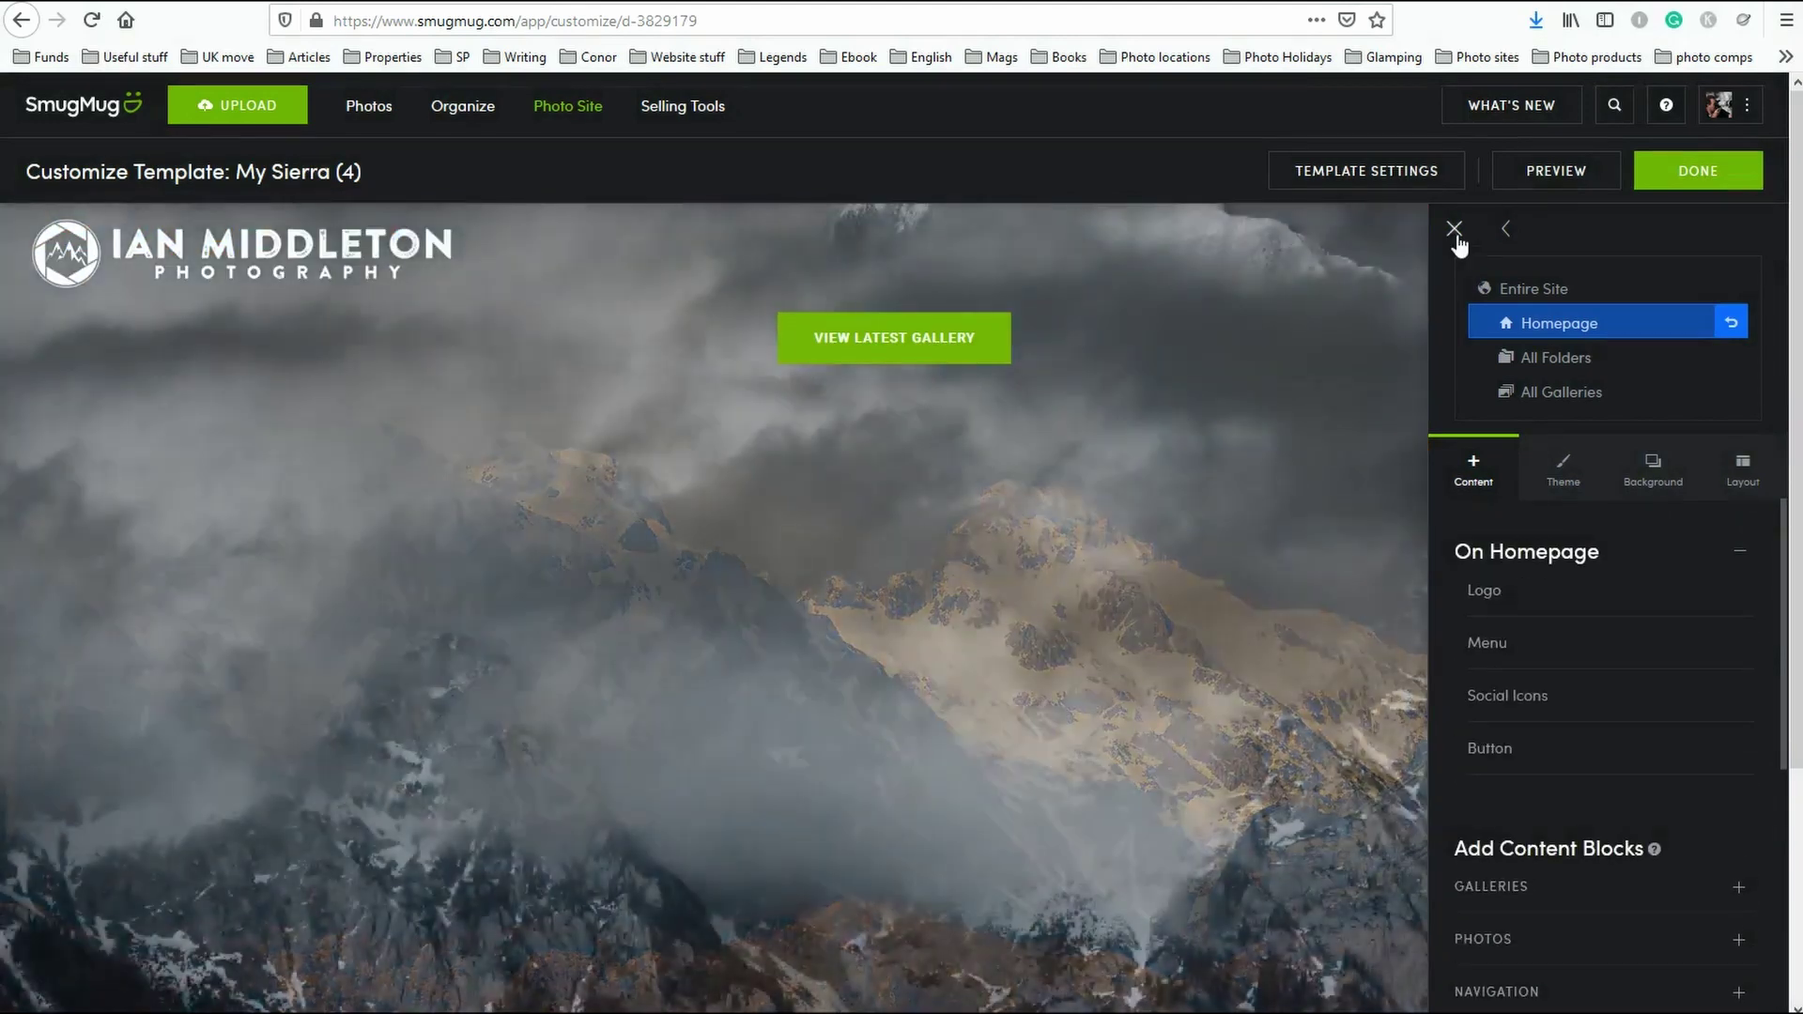
{"action": "left_click", "coordinate": [1455, 229]}
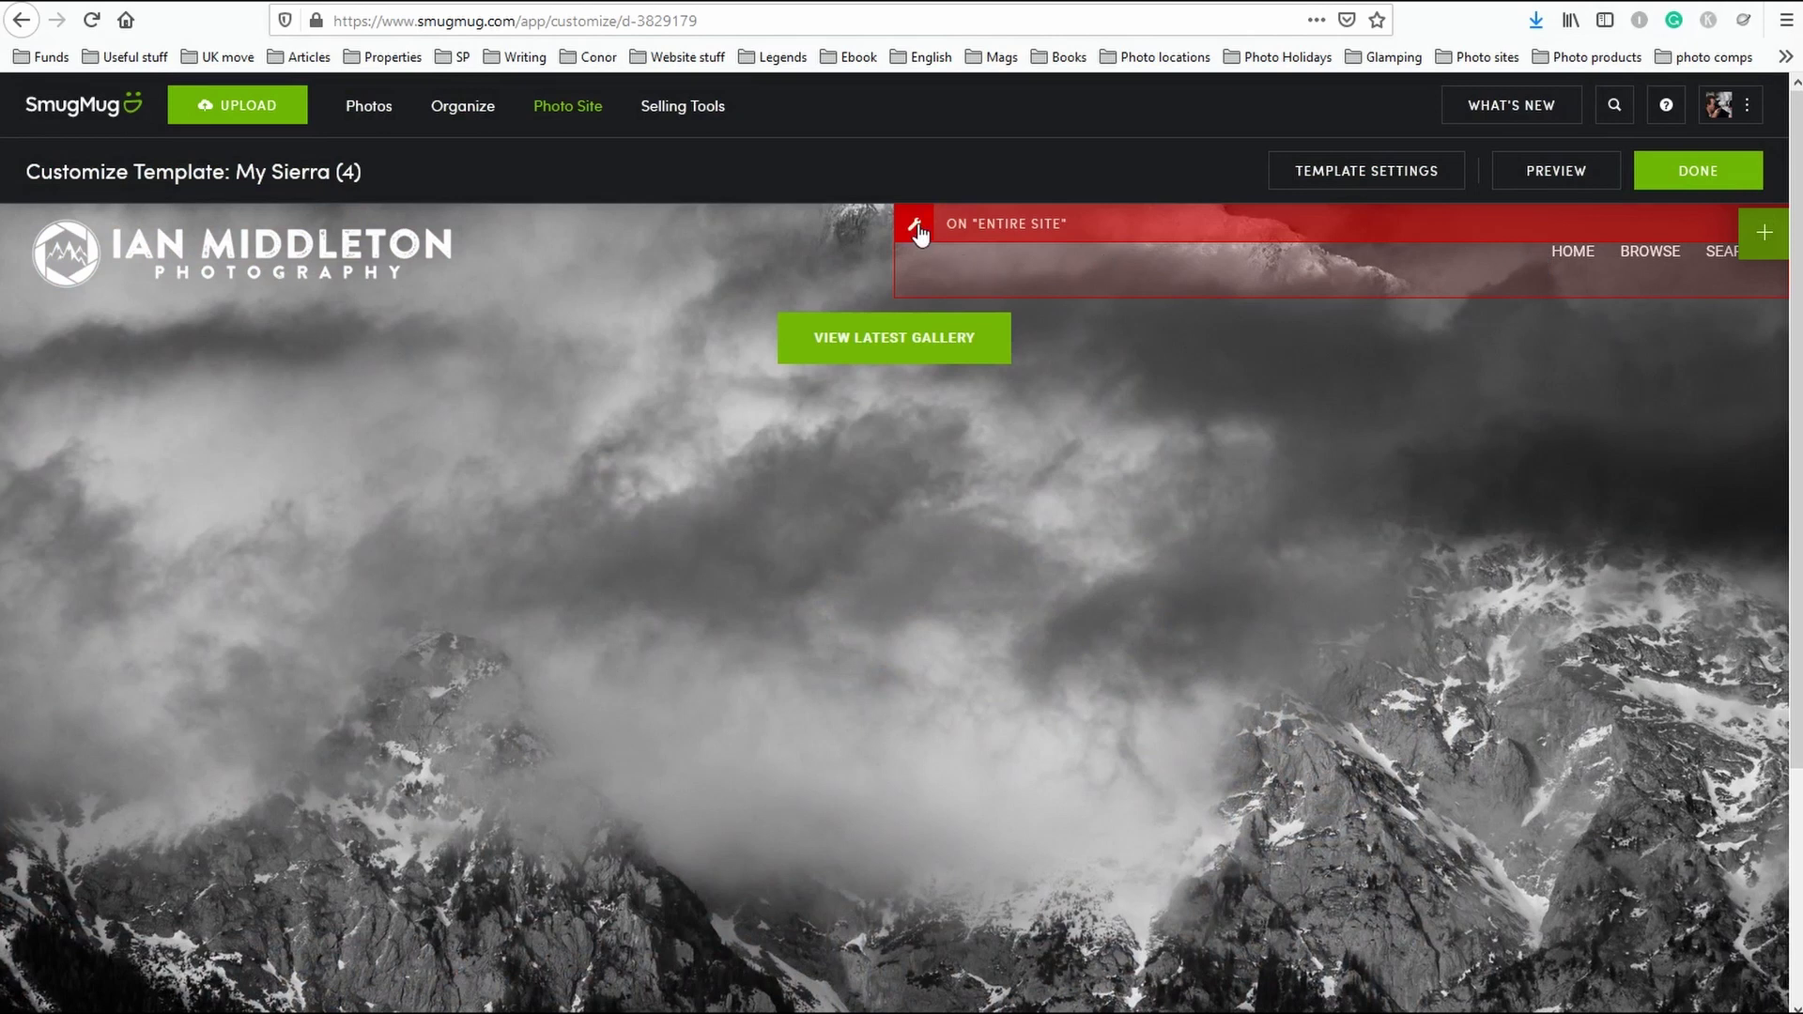
Open the links of the site-wide header menu and rename the Browse link to "Seascapes".
{"action": "left_click", "coordinate": [916, 228]}
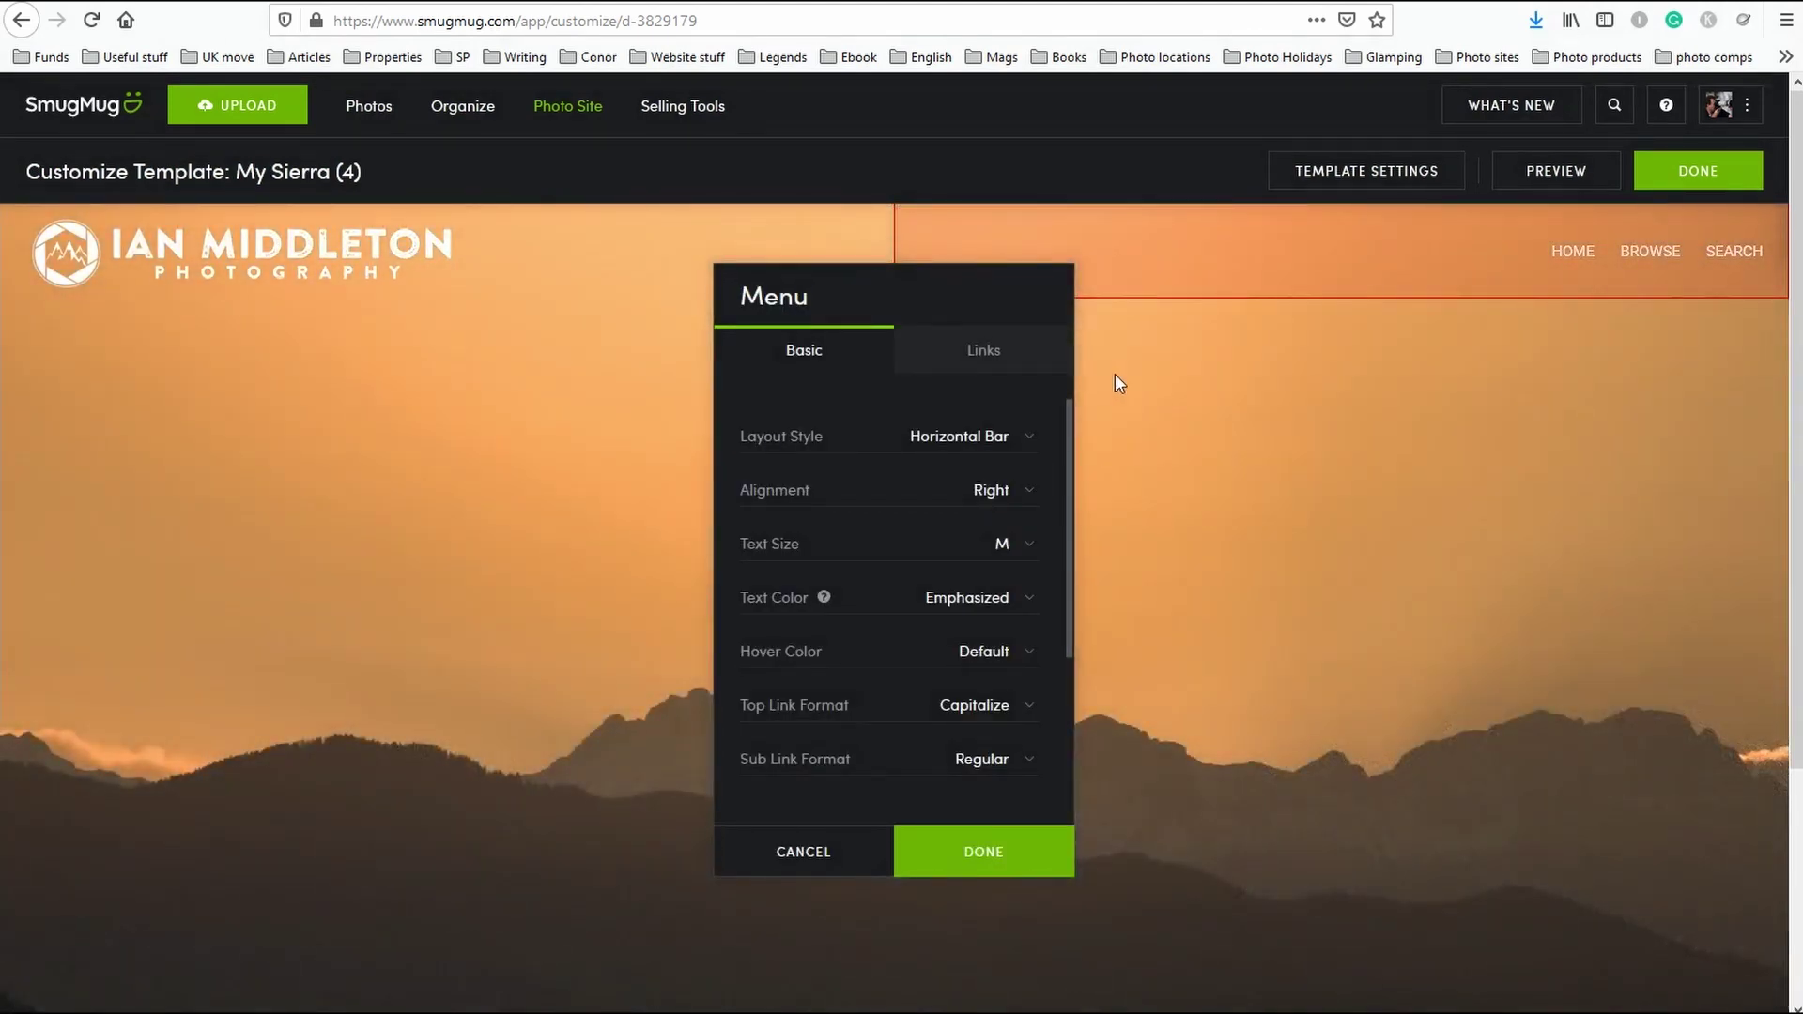
{"action": "left_click", "coordinate": [977, 362]}
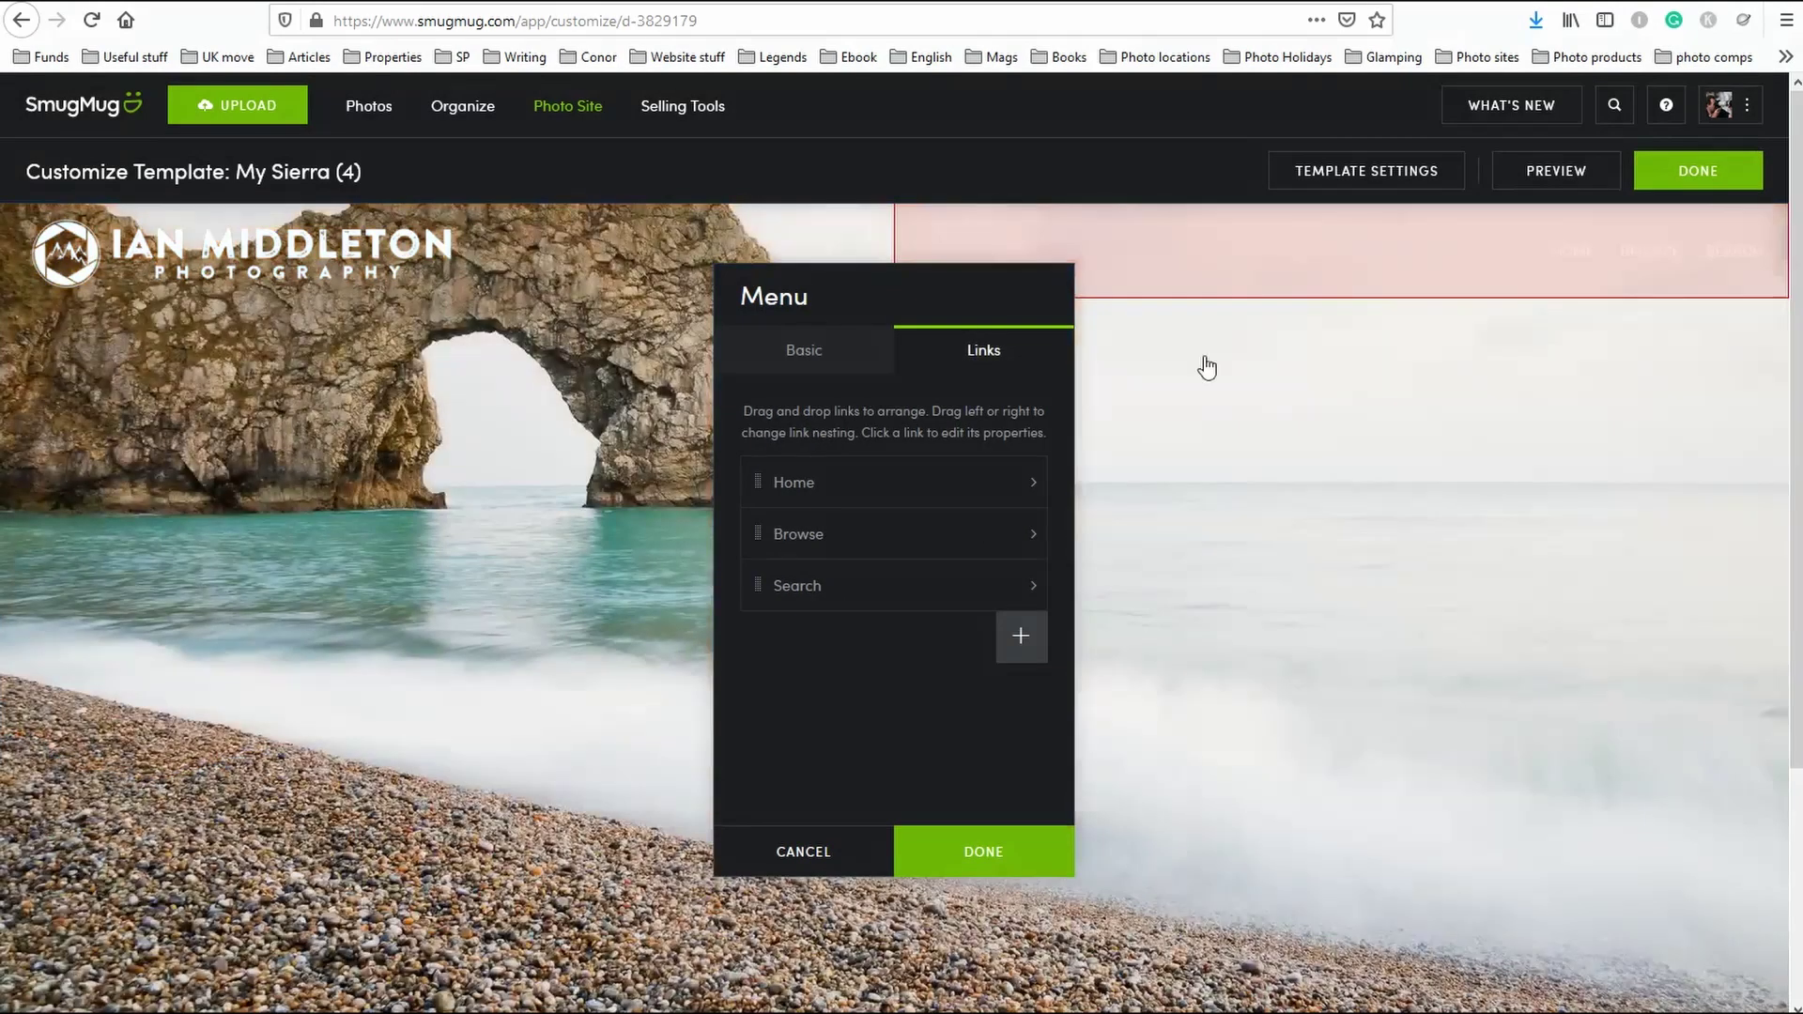
{"action": "left_click", "coordinate": [789, 356]}
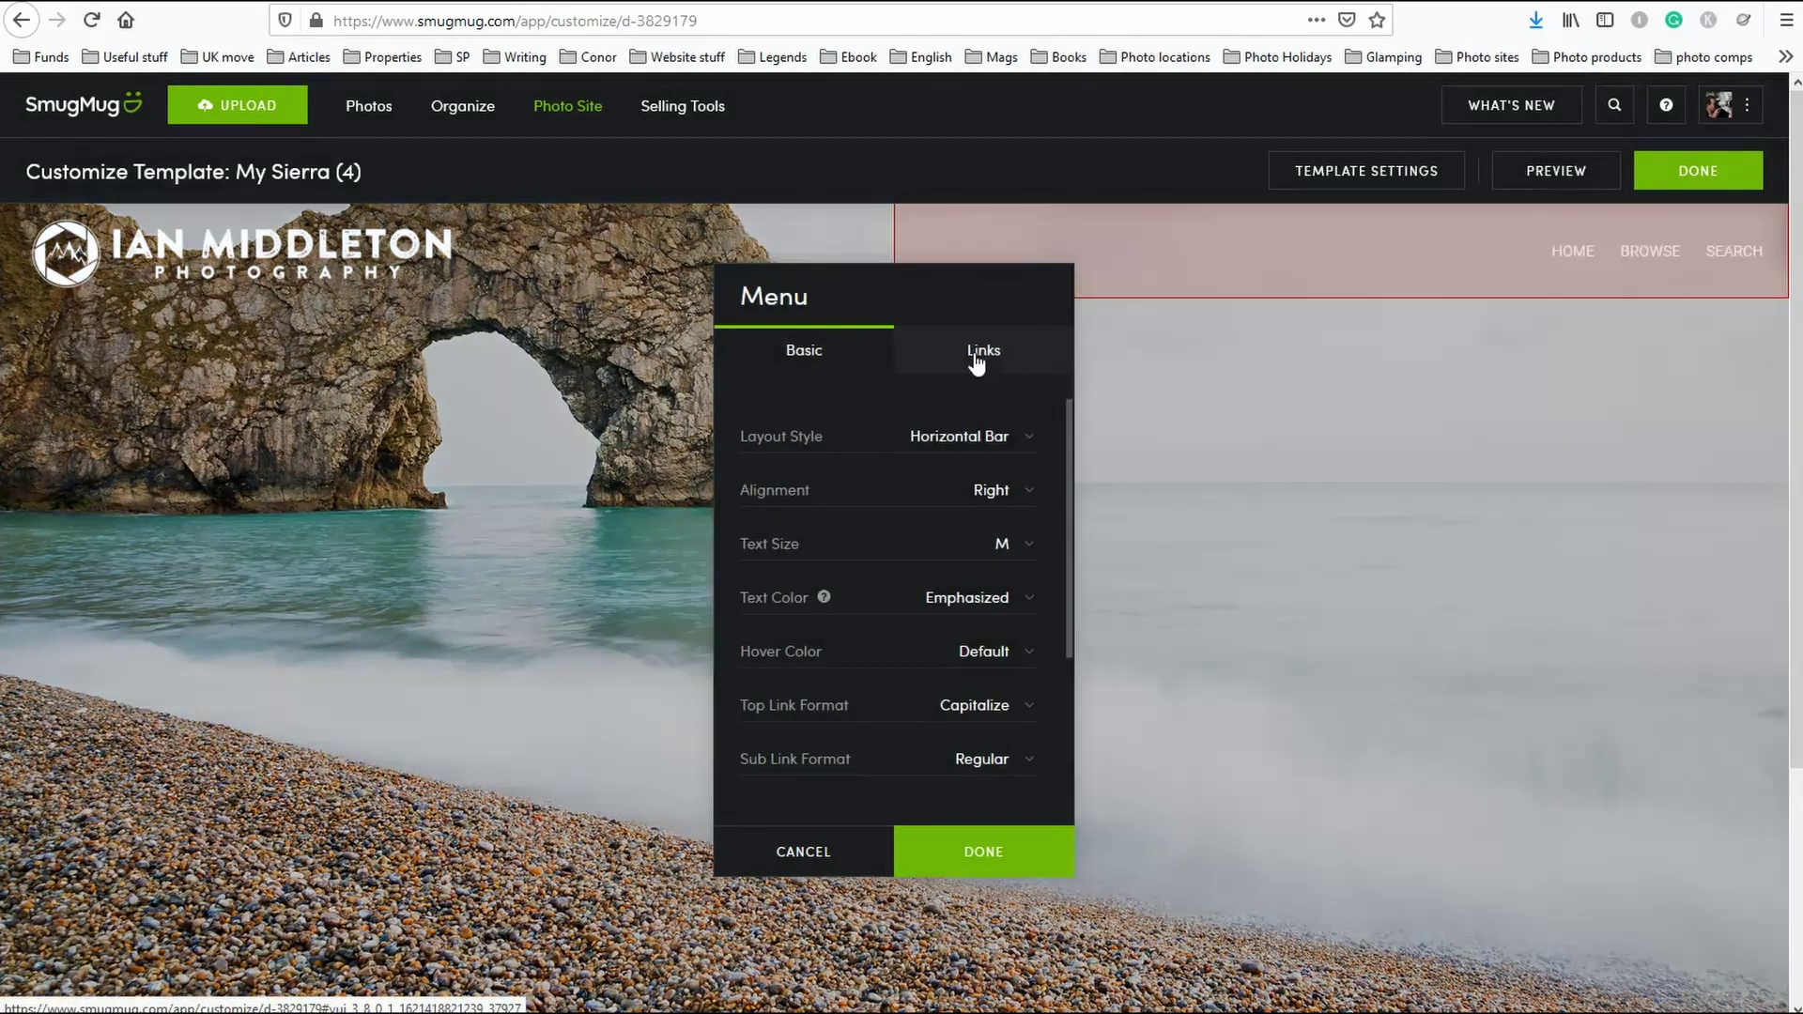
{"action": "left_click", "coordinate": [979, 353]}
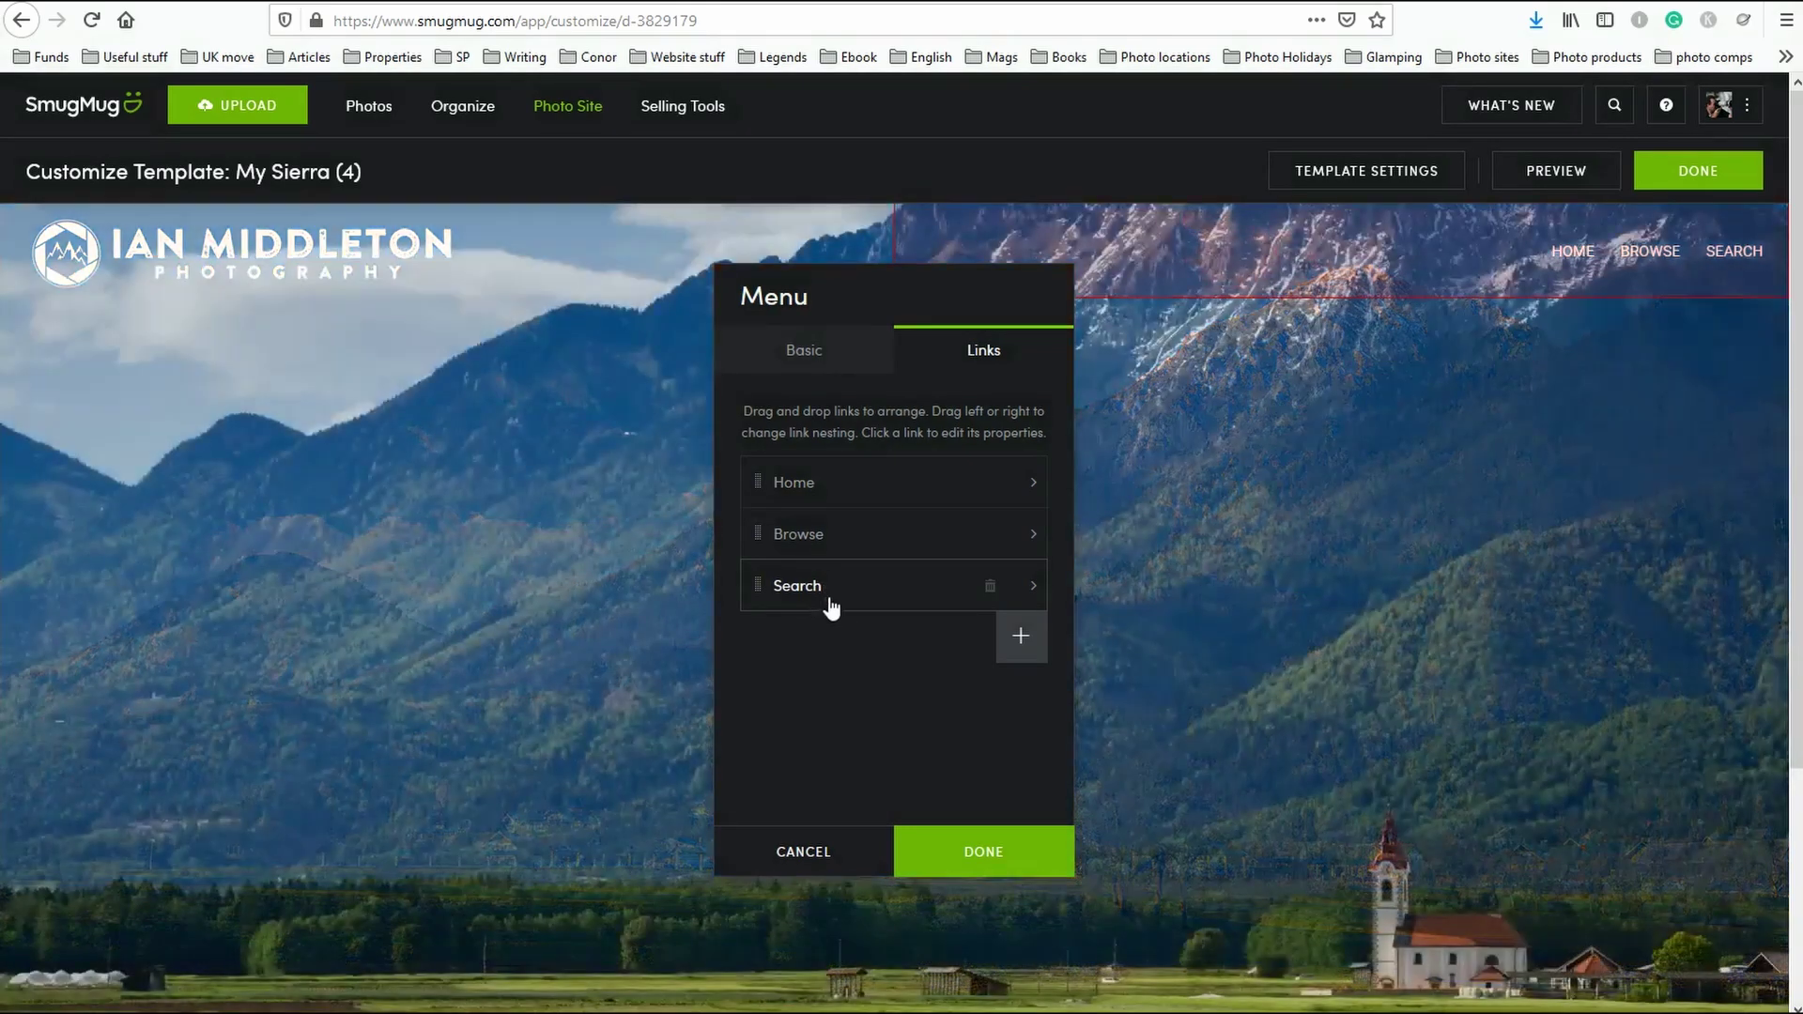
{"action": "left_click", "coordinate": [821, 543]}
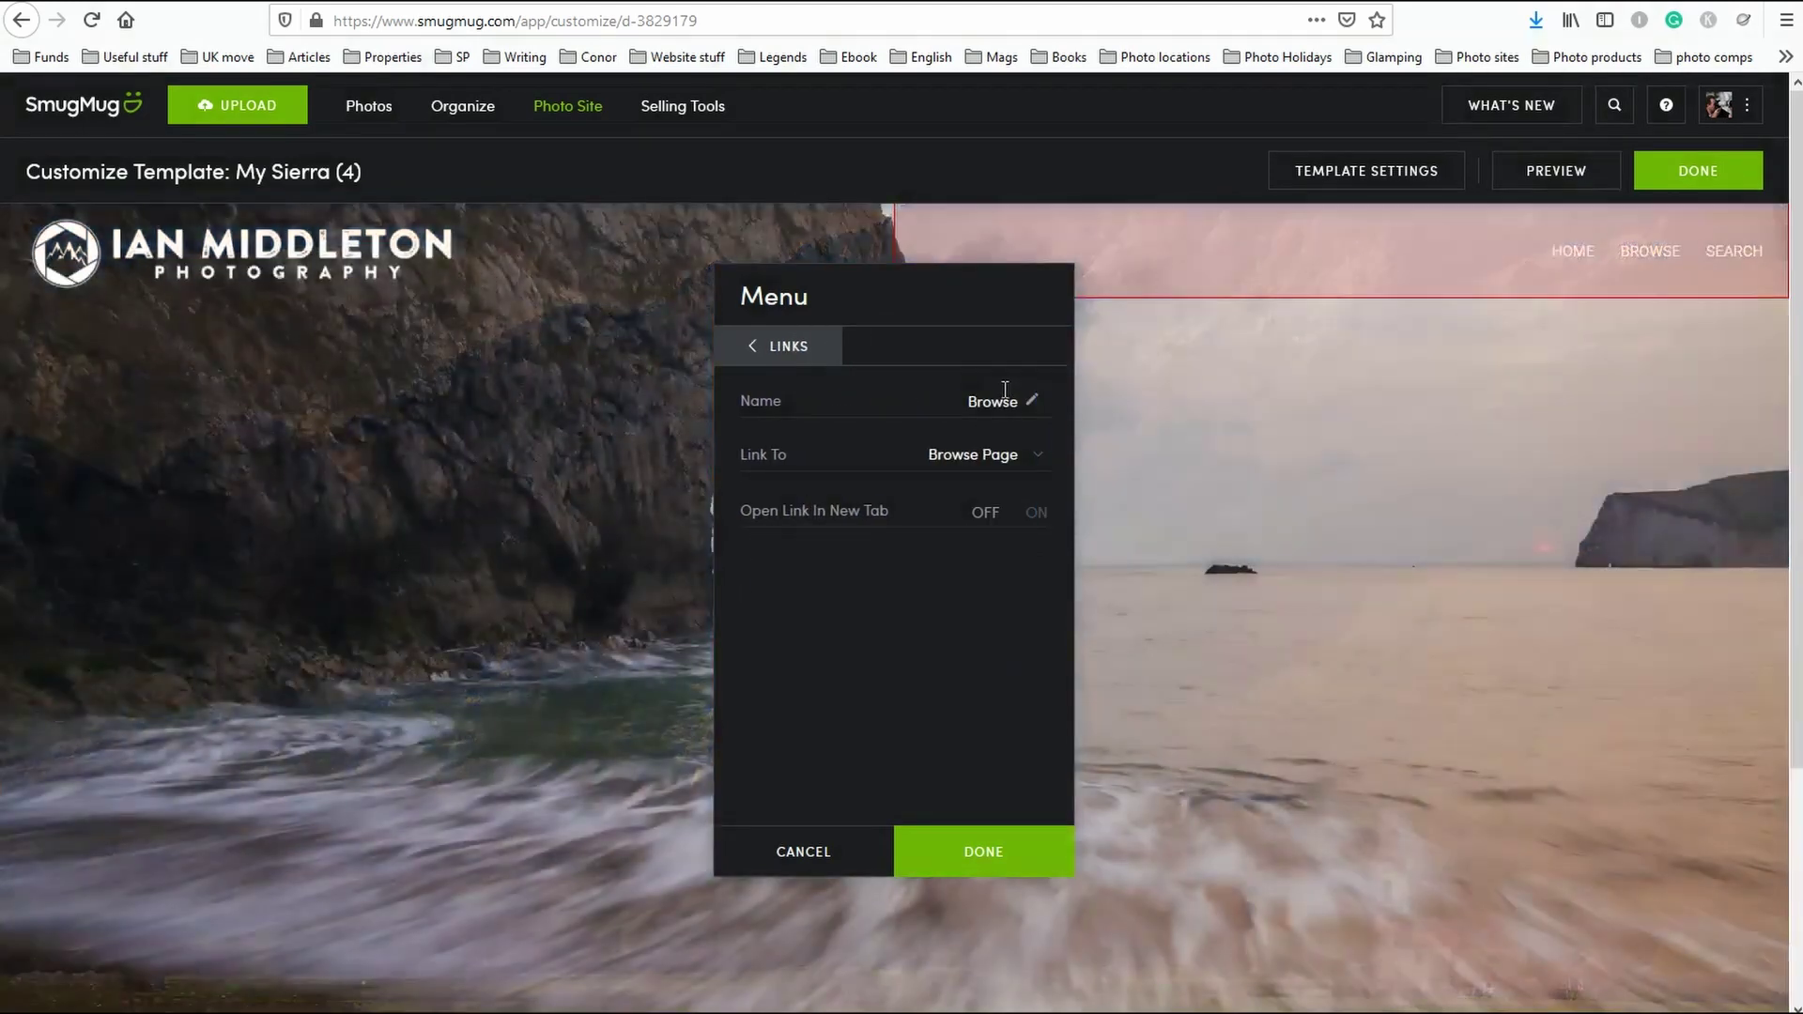
{"action": "left_click", "coordinate": [1019, 399]}
{"action": "left_click_drag", "start_coordinate": [1022, 396], "coordinate": [879, 400]}
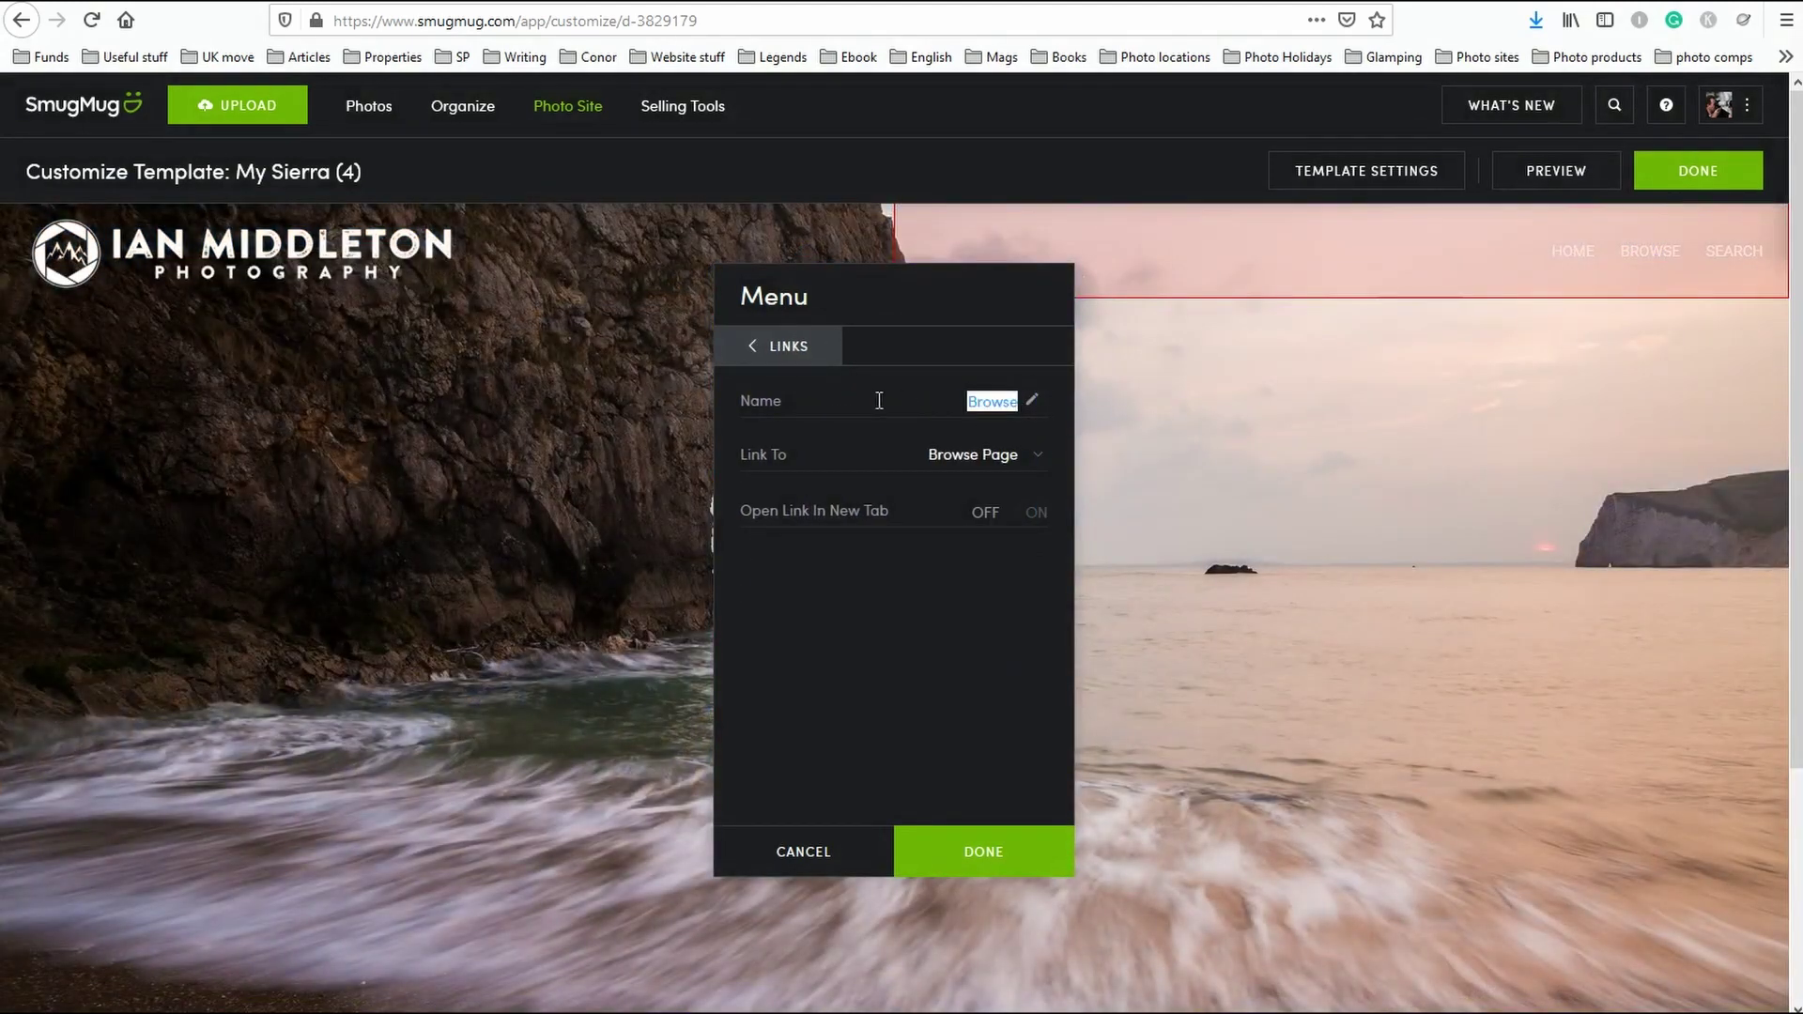
{"action": "type", "text": "Ga"}
{"action": "key", "text": "BackSpace"}
{"action": "key", "text": "BackSpace"}
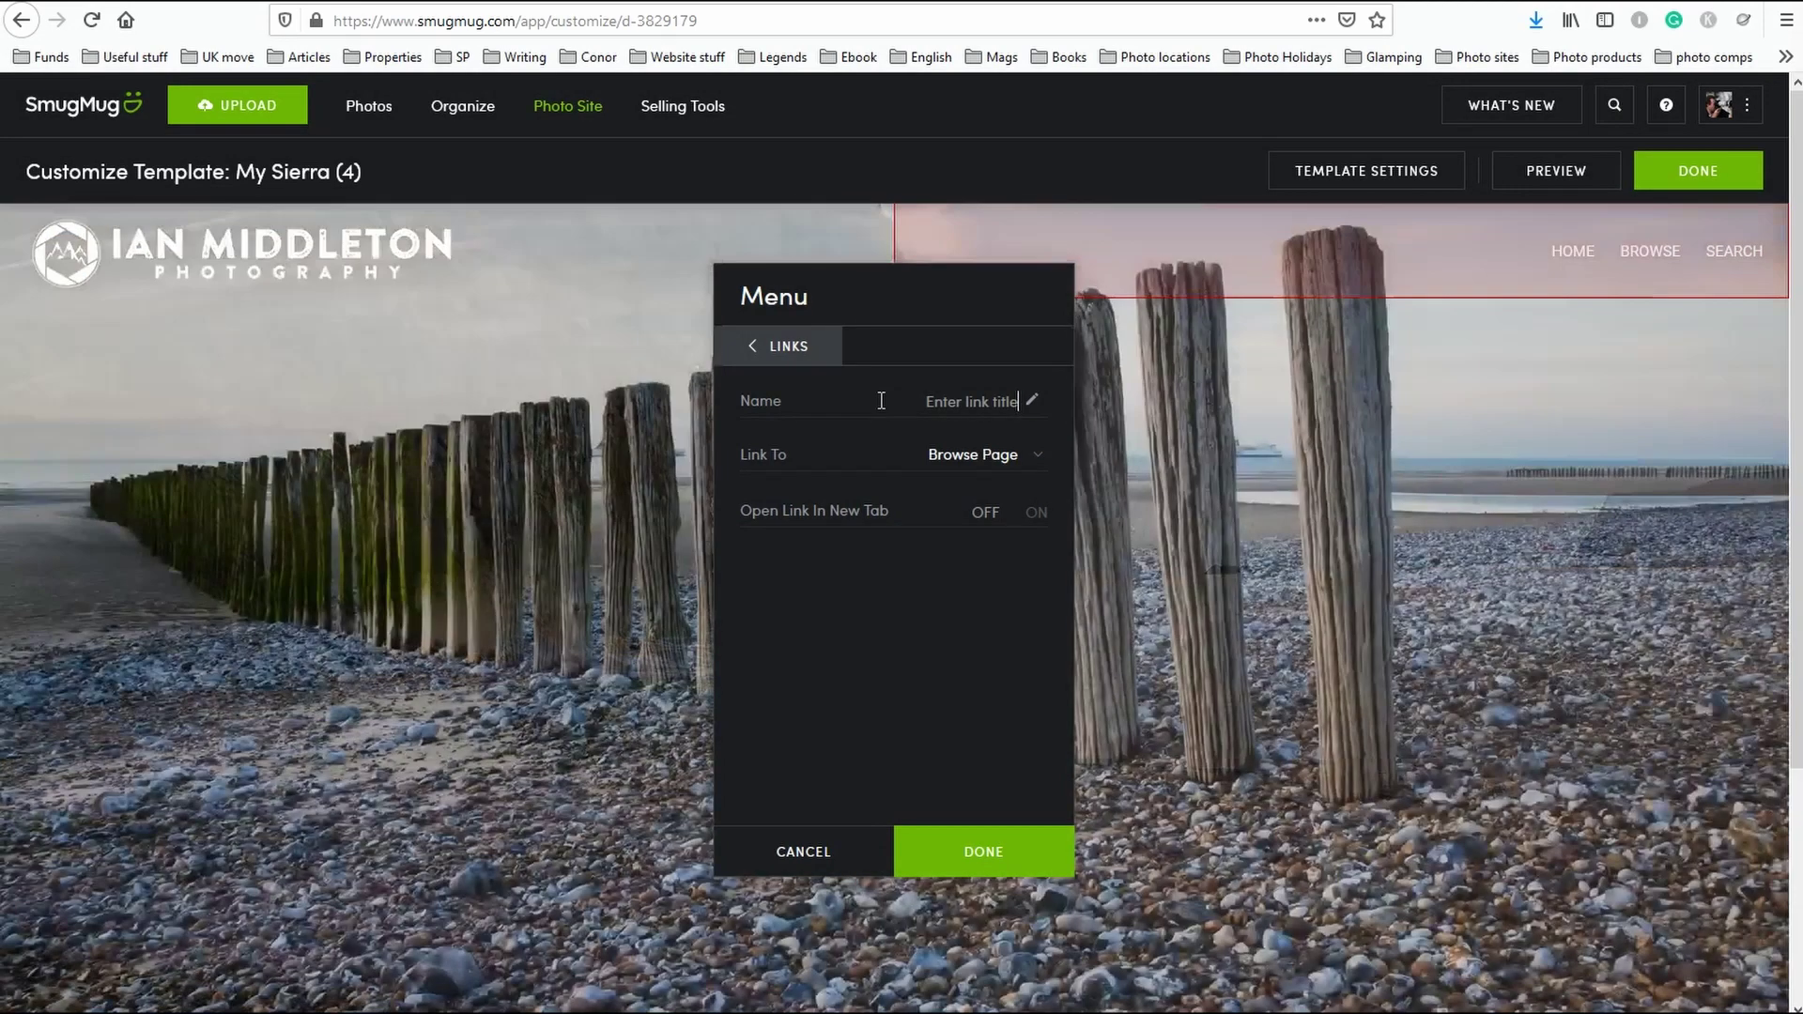
{"action": "type", "text": "Seas"}
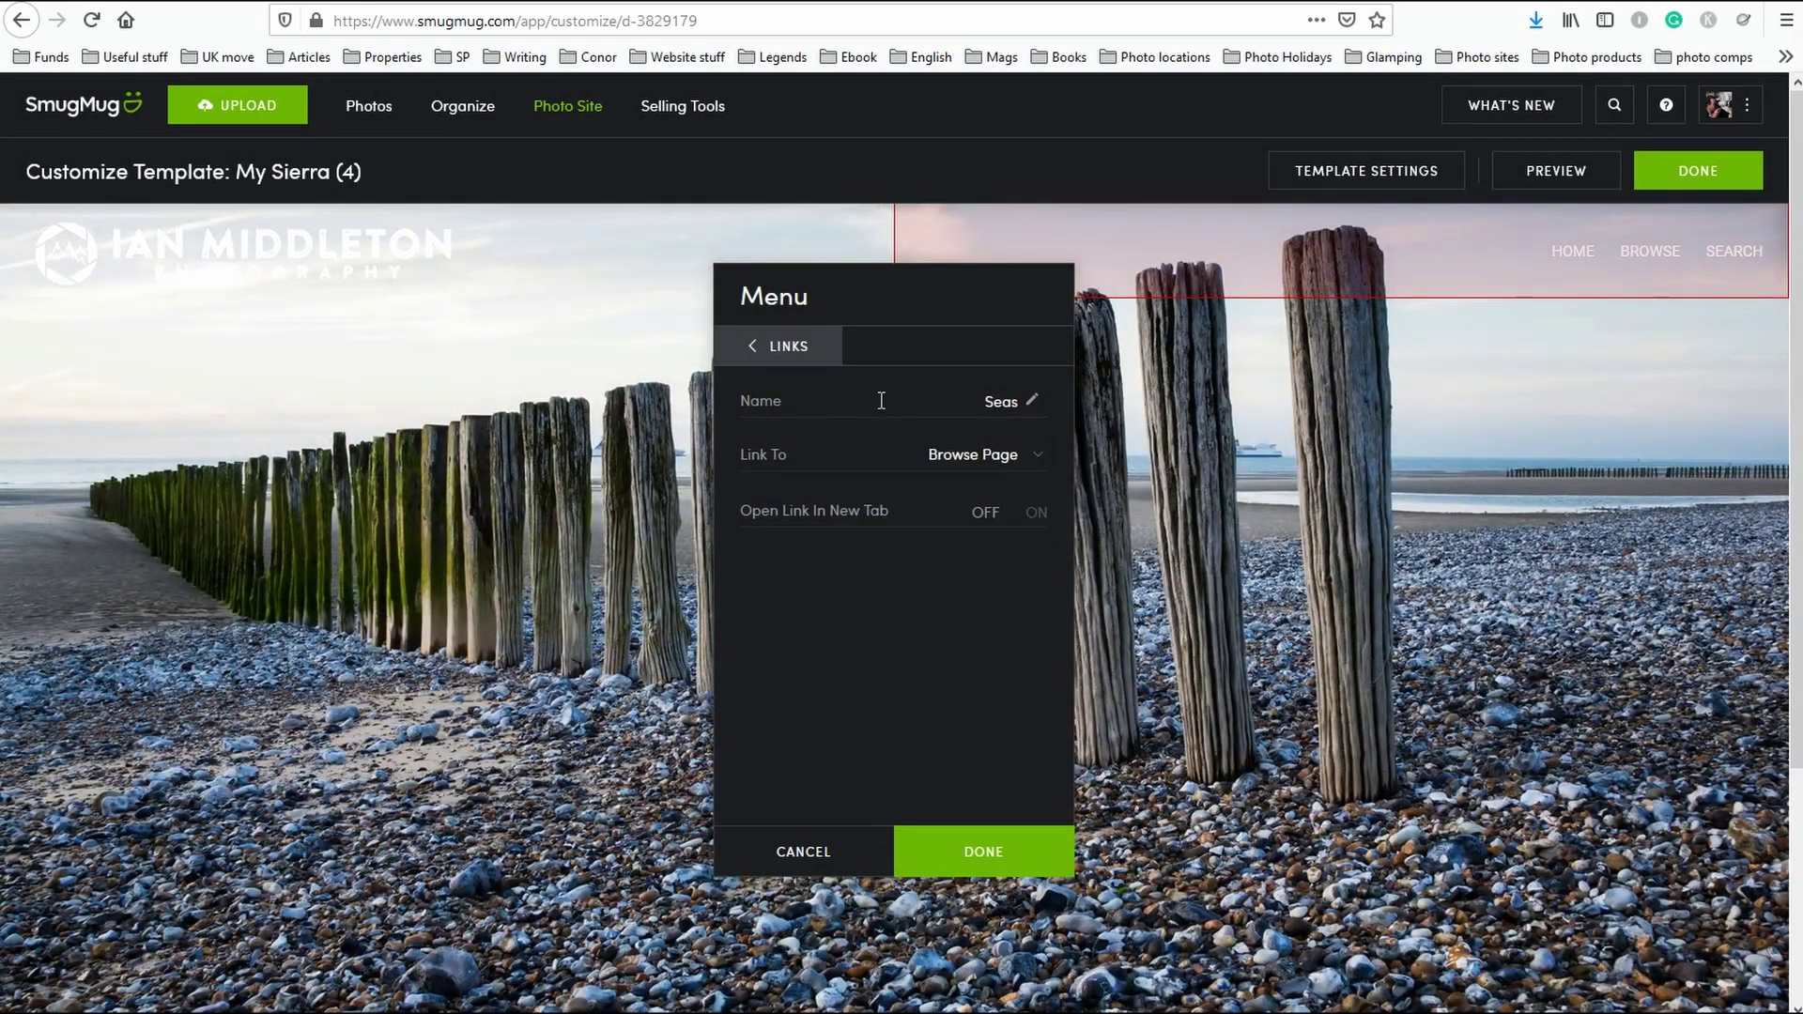
{"action": "type", "text": "ca[e"}
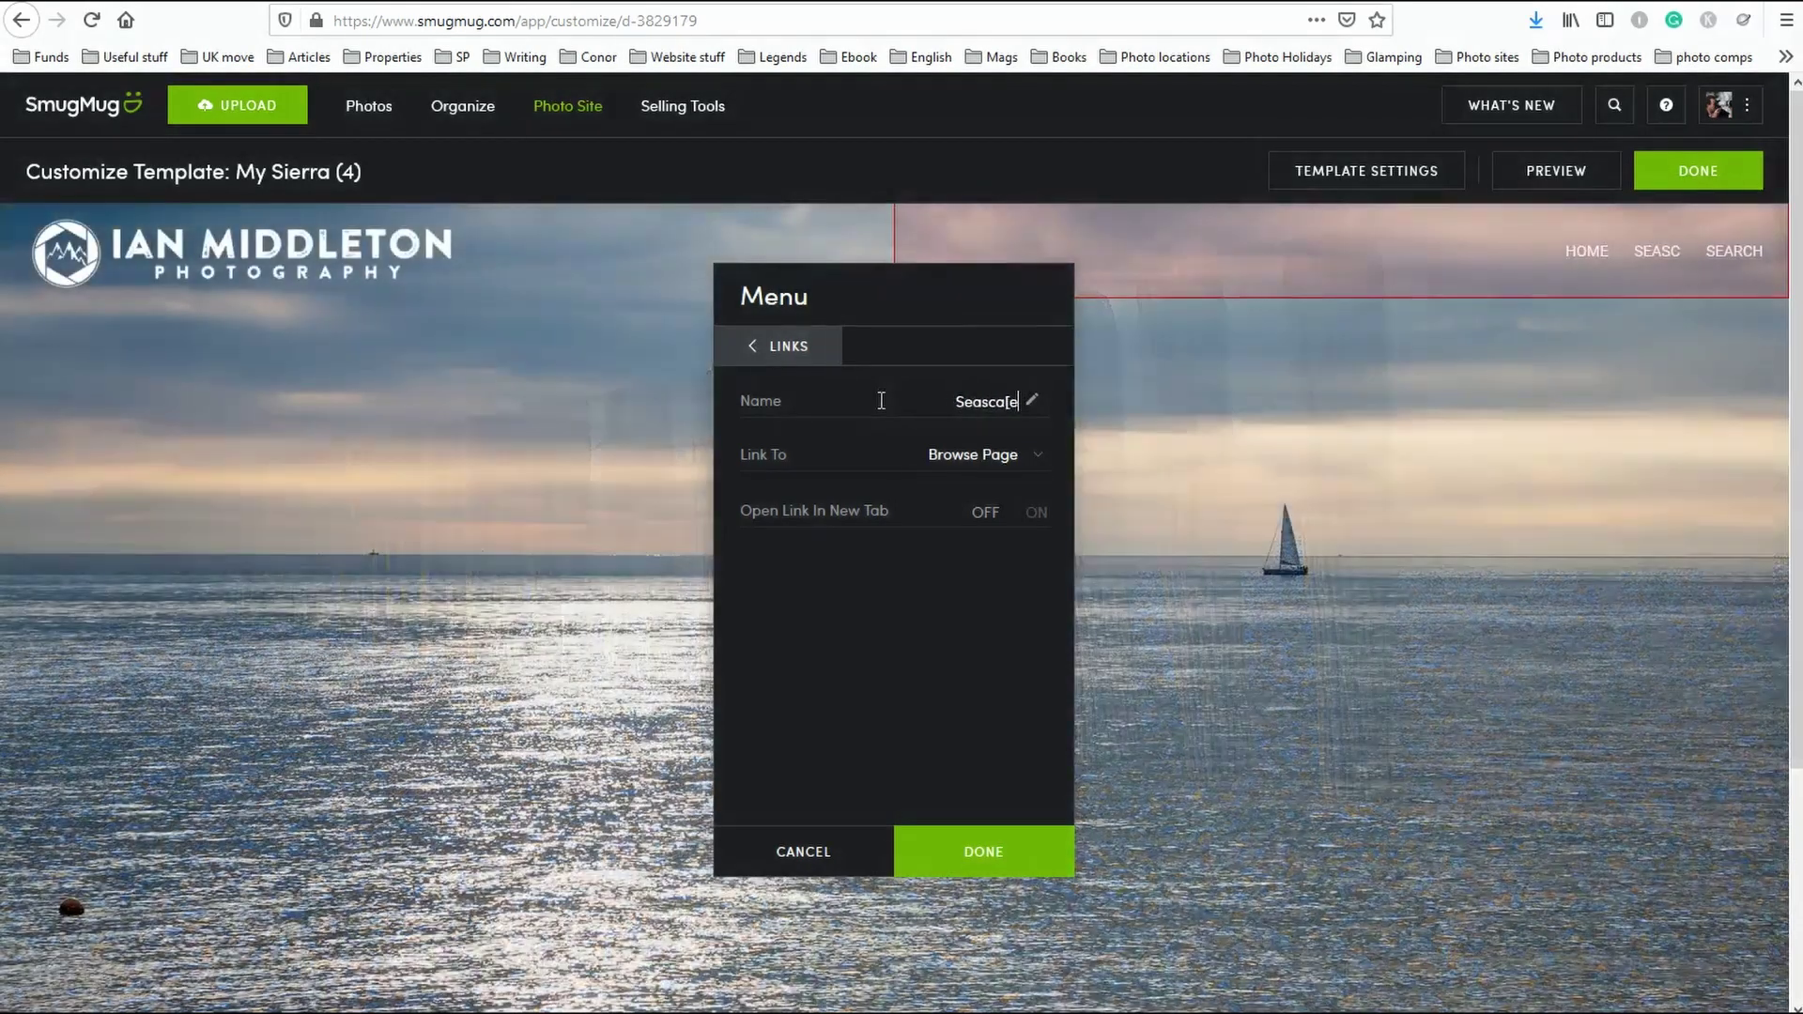
{"action": "key", "text": "BackSpace"}
{"action": "key", "text": "BackSpace"}
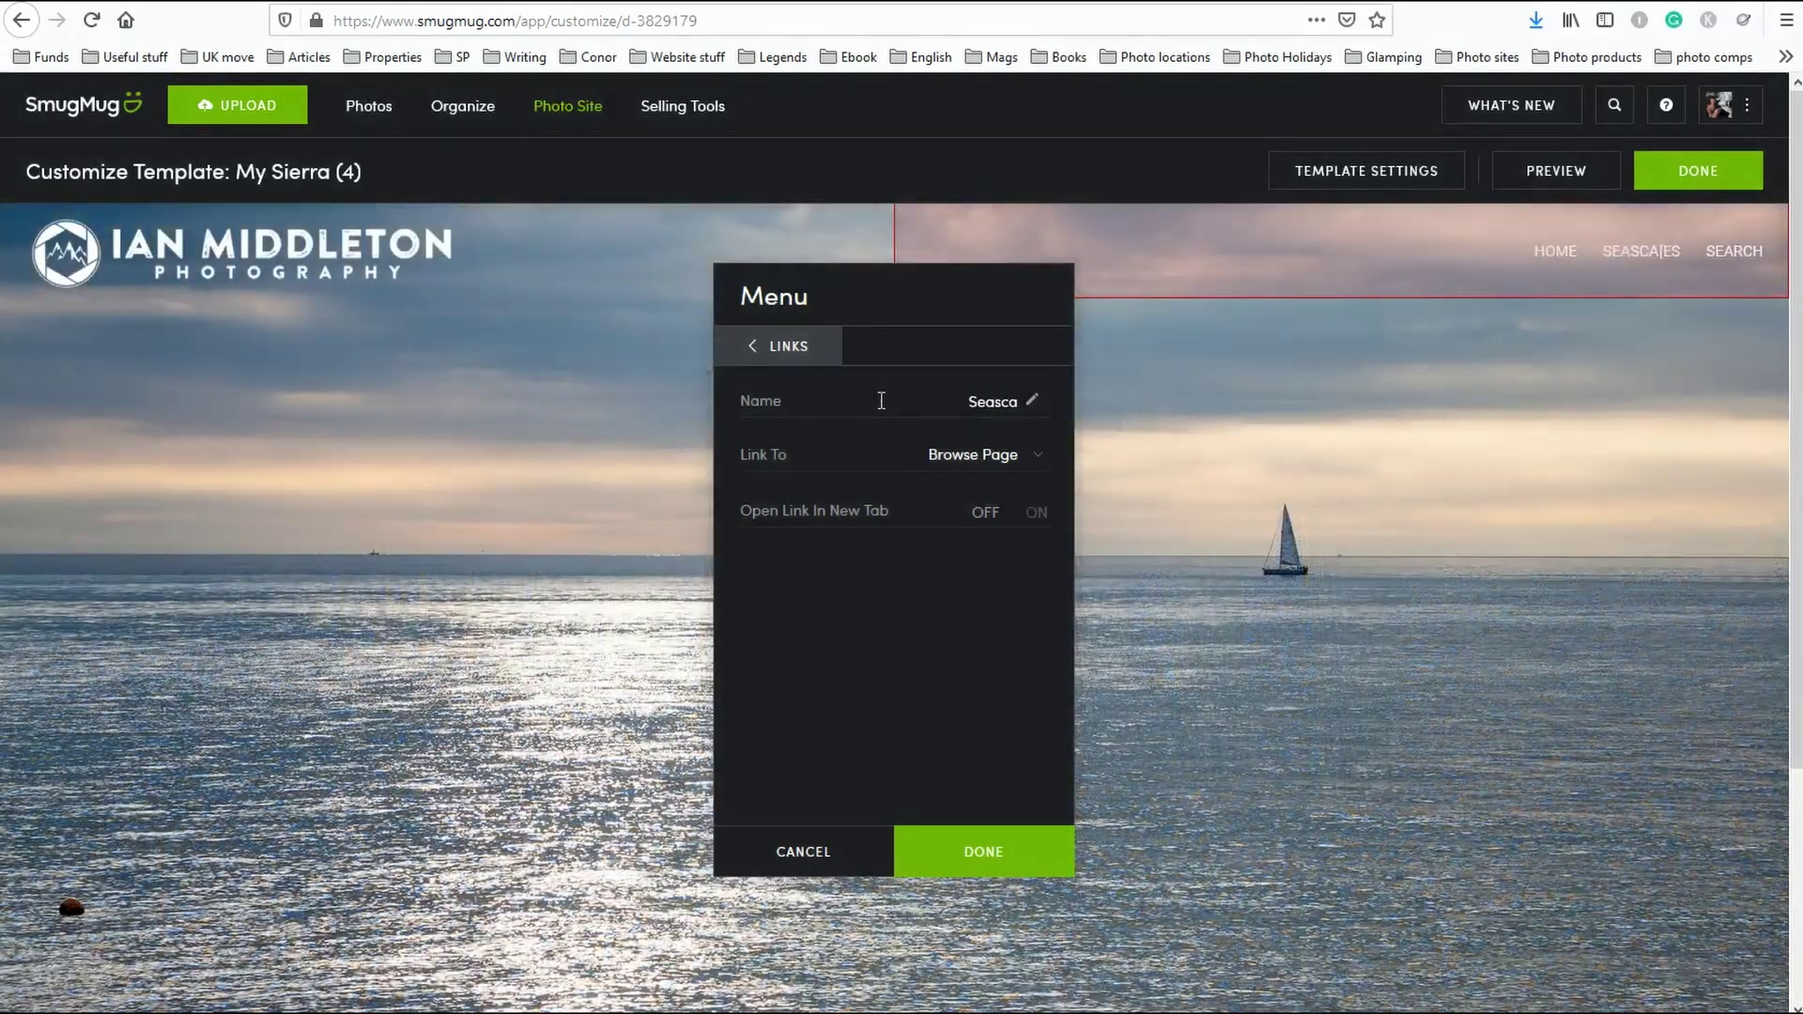
{"action": "type", "text": "p[e"}
{"action": "key", "text": "BackSpace"}
{"action": "key", "text": "BackSpace"}
{"action": "type", "text": "es"}
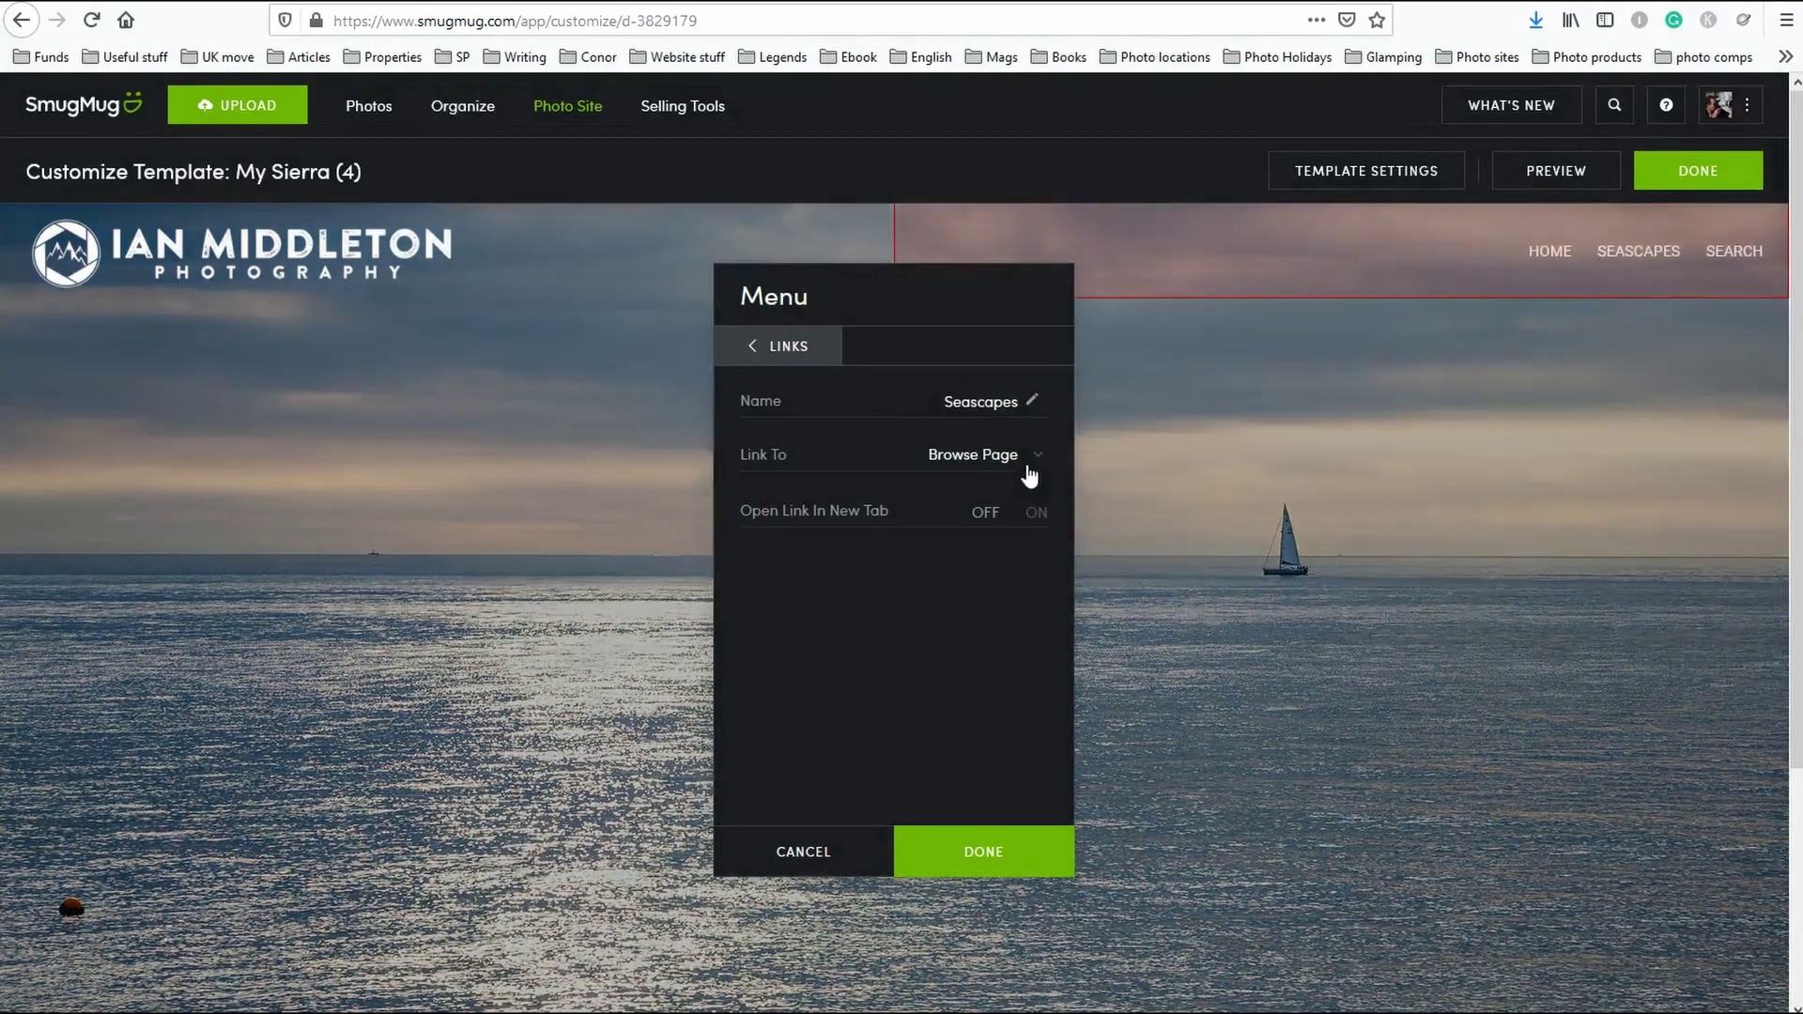
Link the Seascapes menu item to a chosen page, selecting the Seascapes gallery, and save the menu settings.
{"action": "left_click", "coordinate": [1014, 456]}
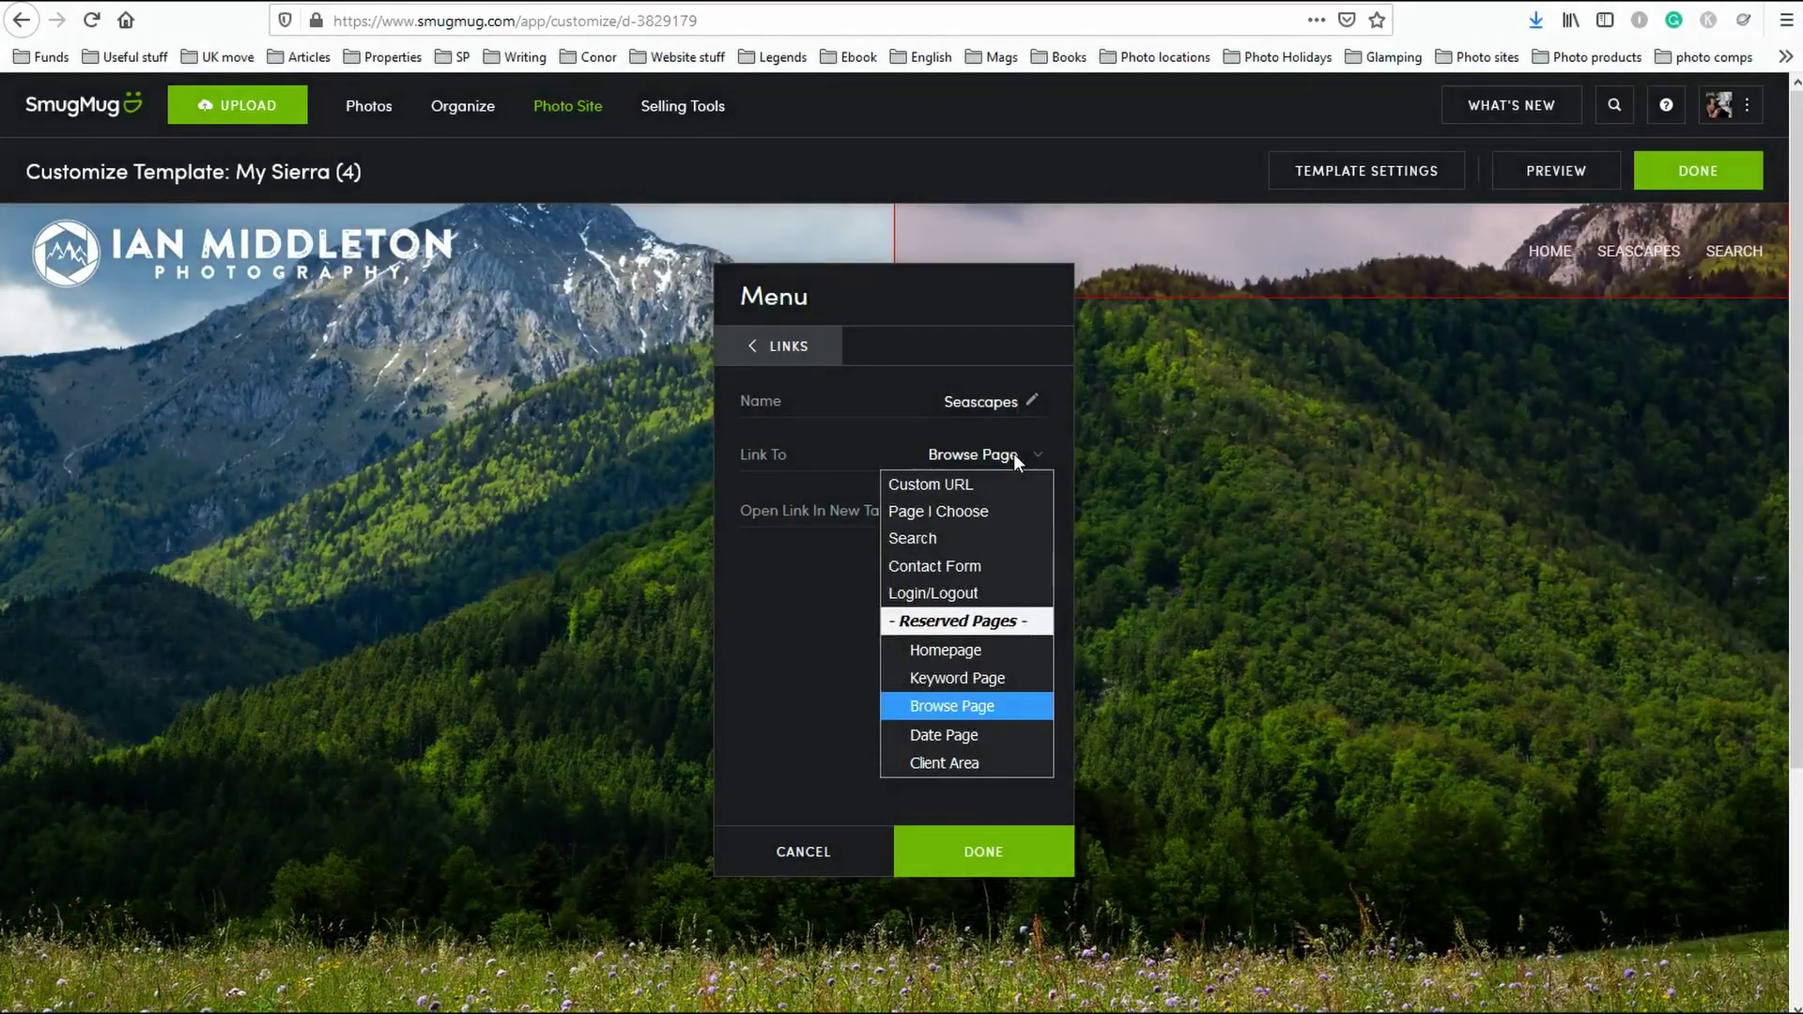
{"action": "left_click", "coordinate": [982, 514]}
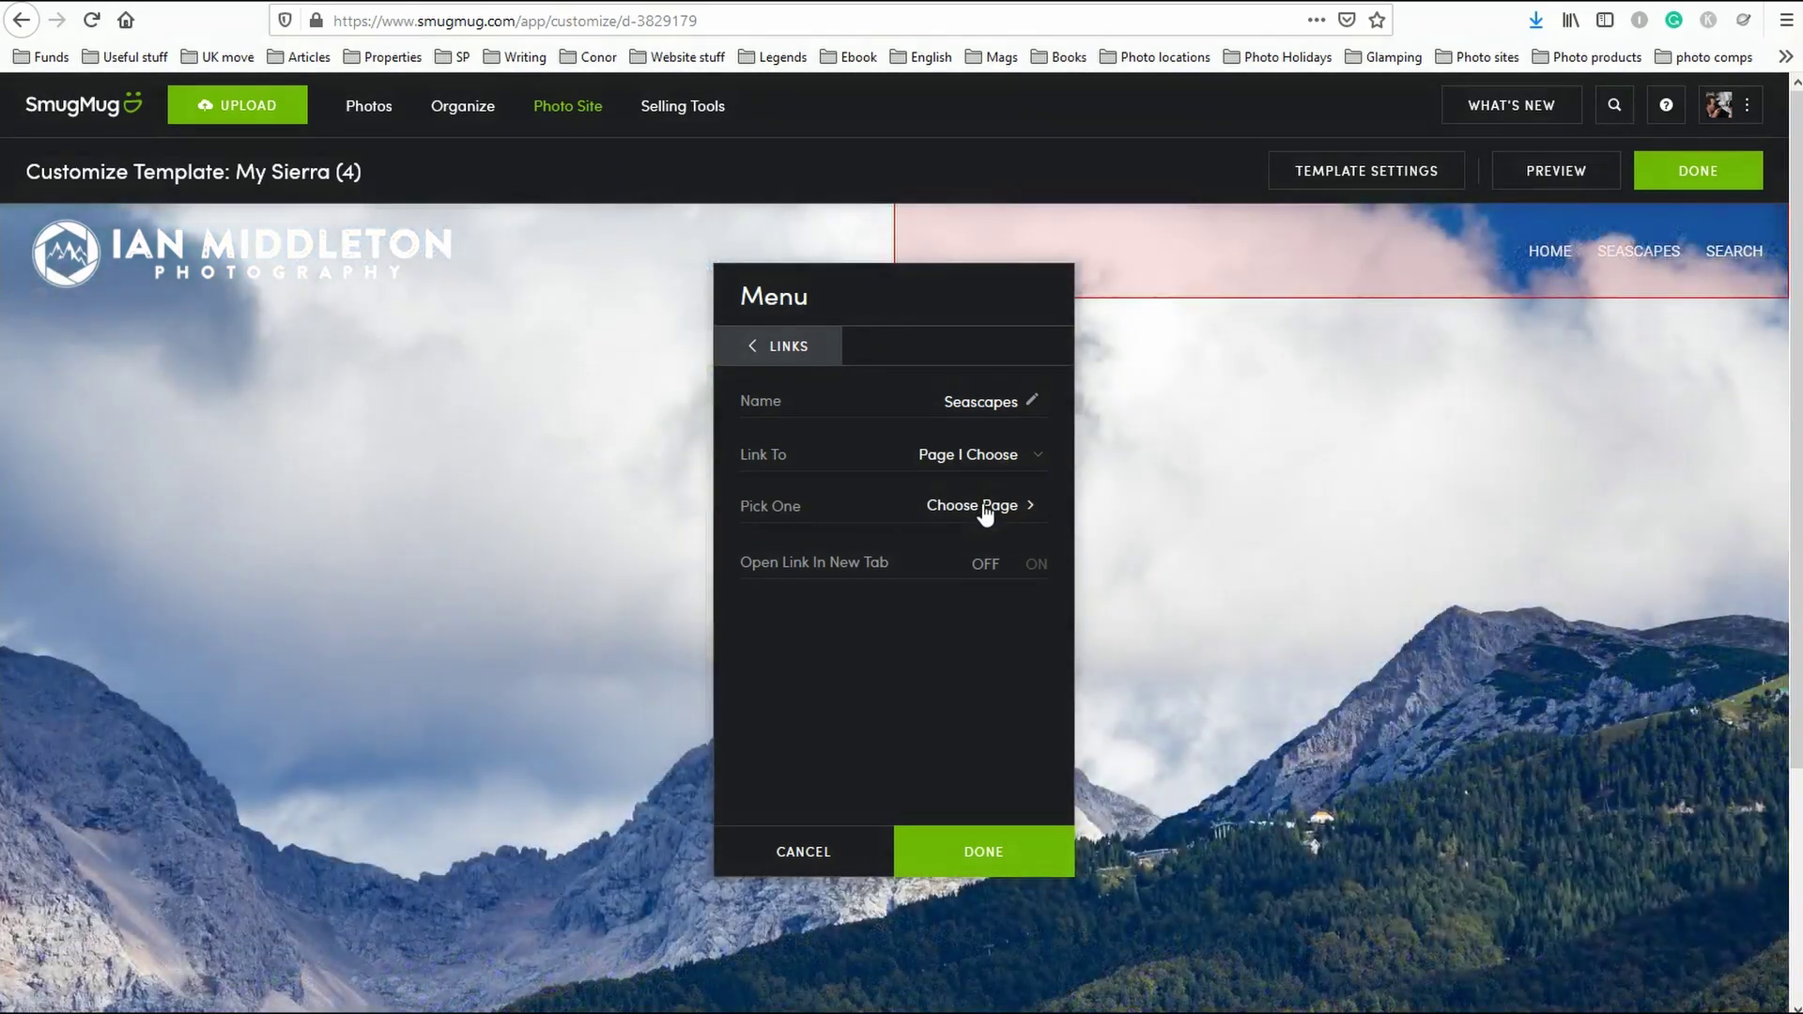
{"action": "left_click", "coordinate": [983, 510]}
{"action": "left_click", "coordinate": [975, 335]}
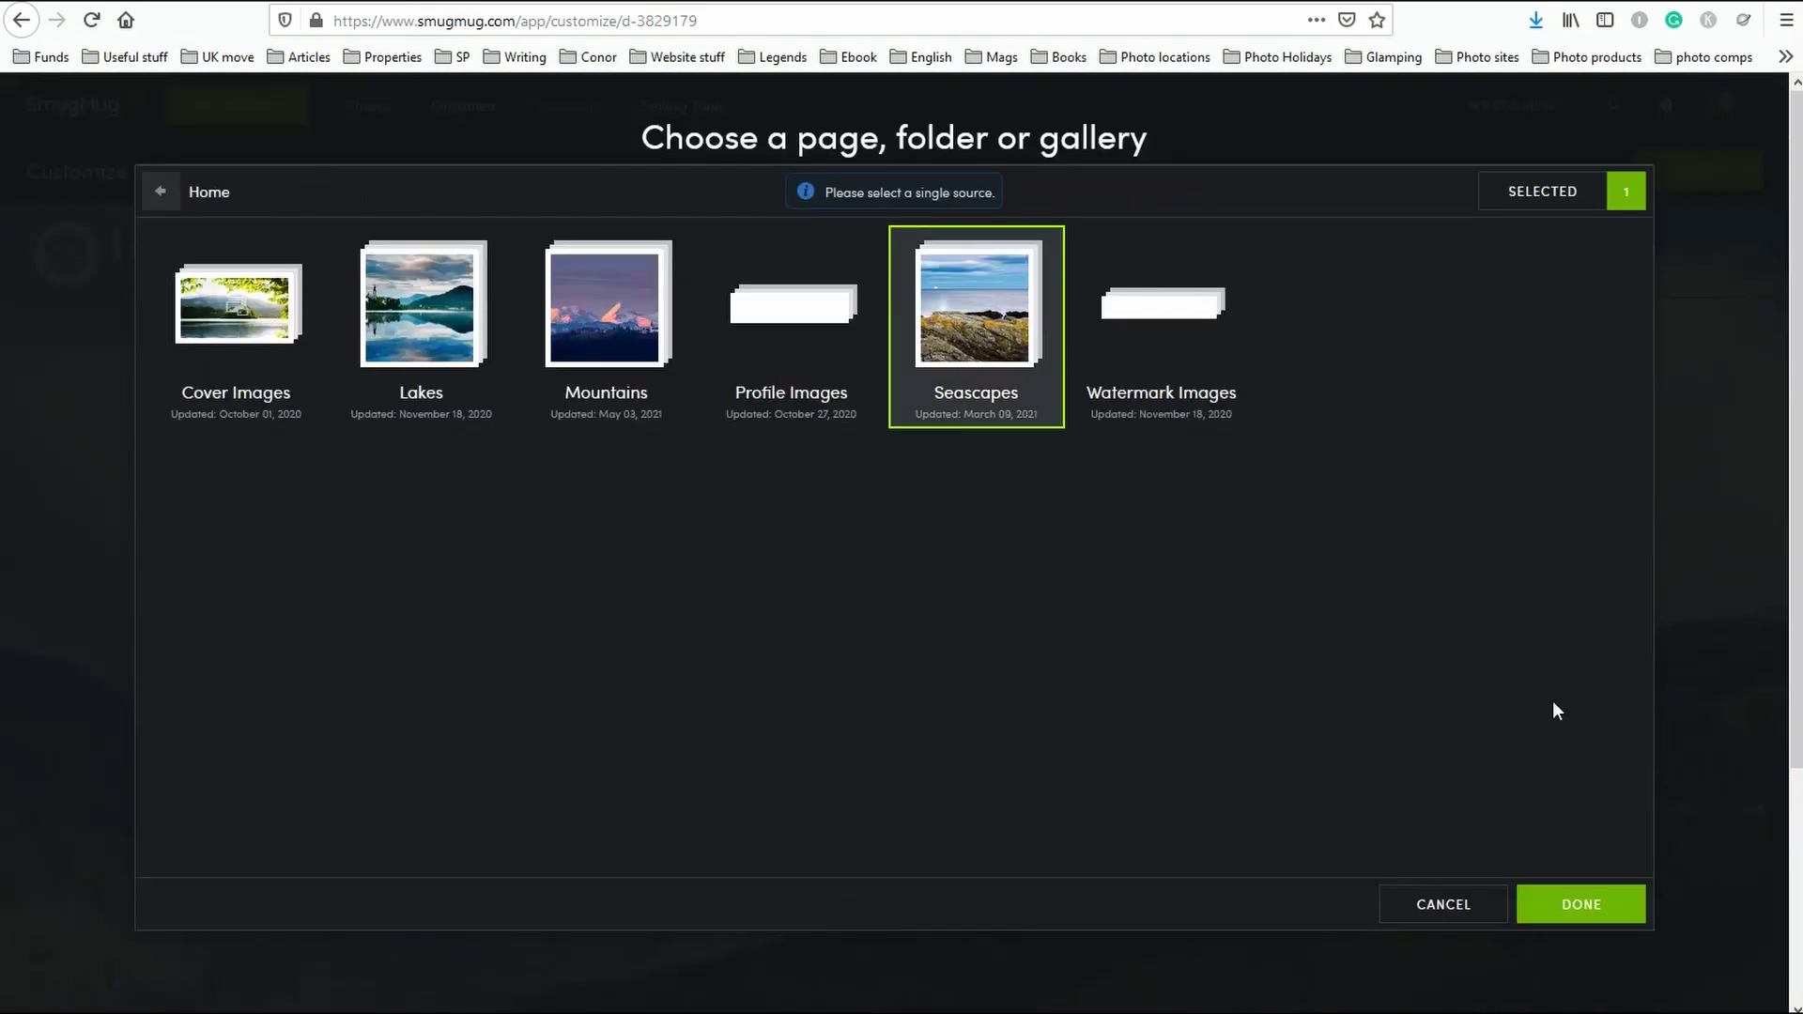
{"action": "left_click", "coordinate": [1574, 909]}
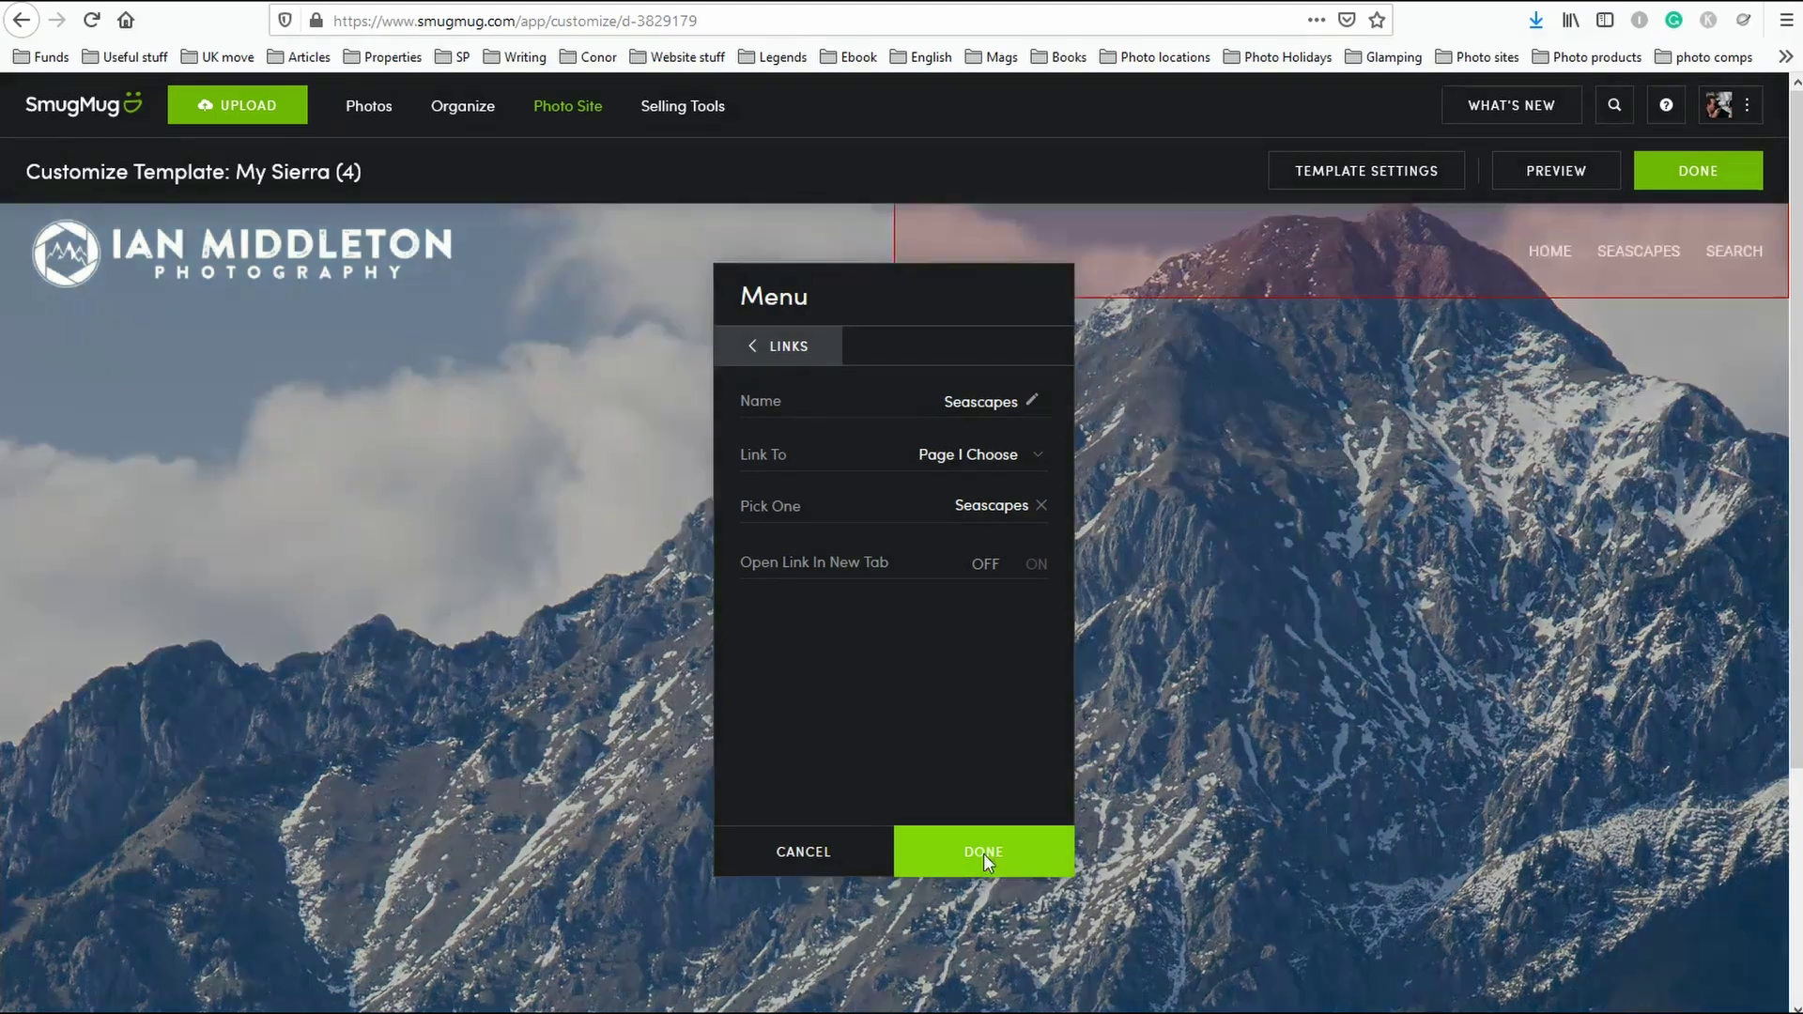
{"action": "left_click", "coordinate": [985, 857]}
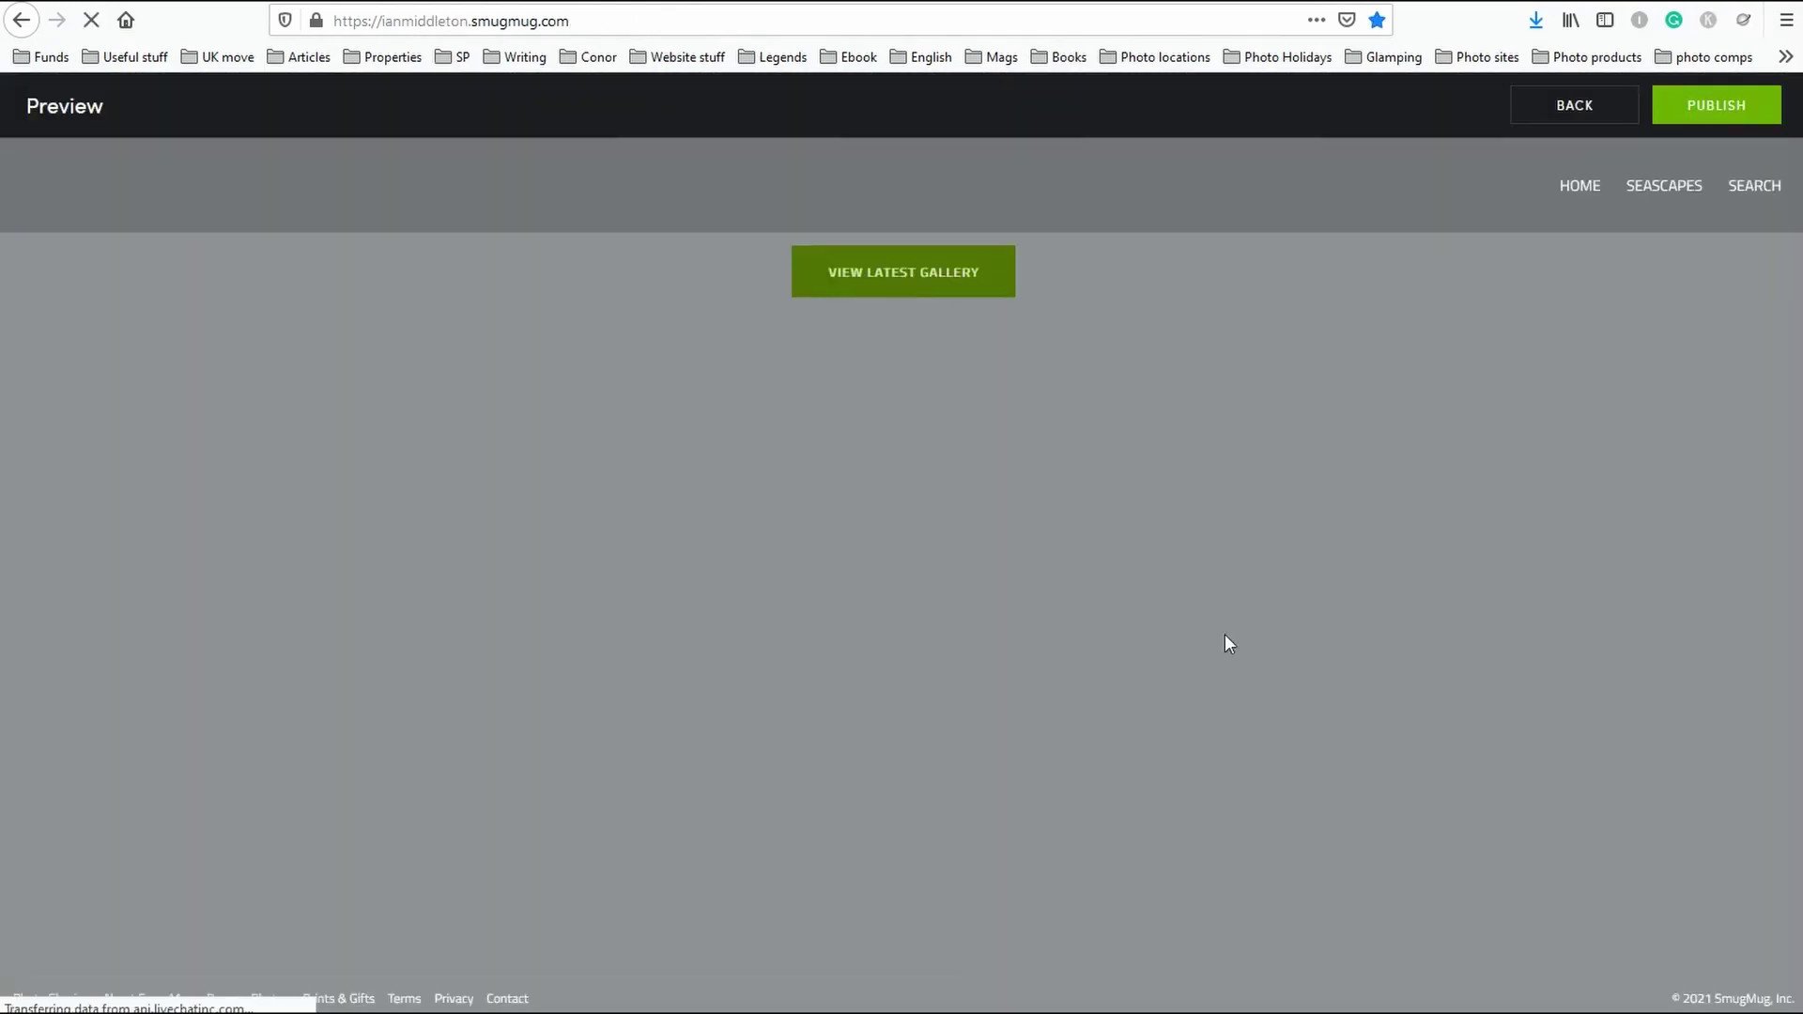
Test the Seascapes menu link in the site preview, look over the gallery page, and return to the customizer.
{"action": "left_click", "coordinate": [1662, 191]}
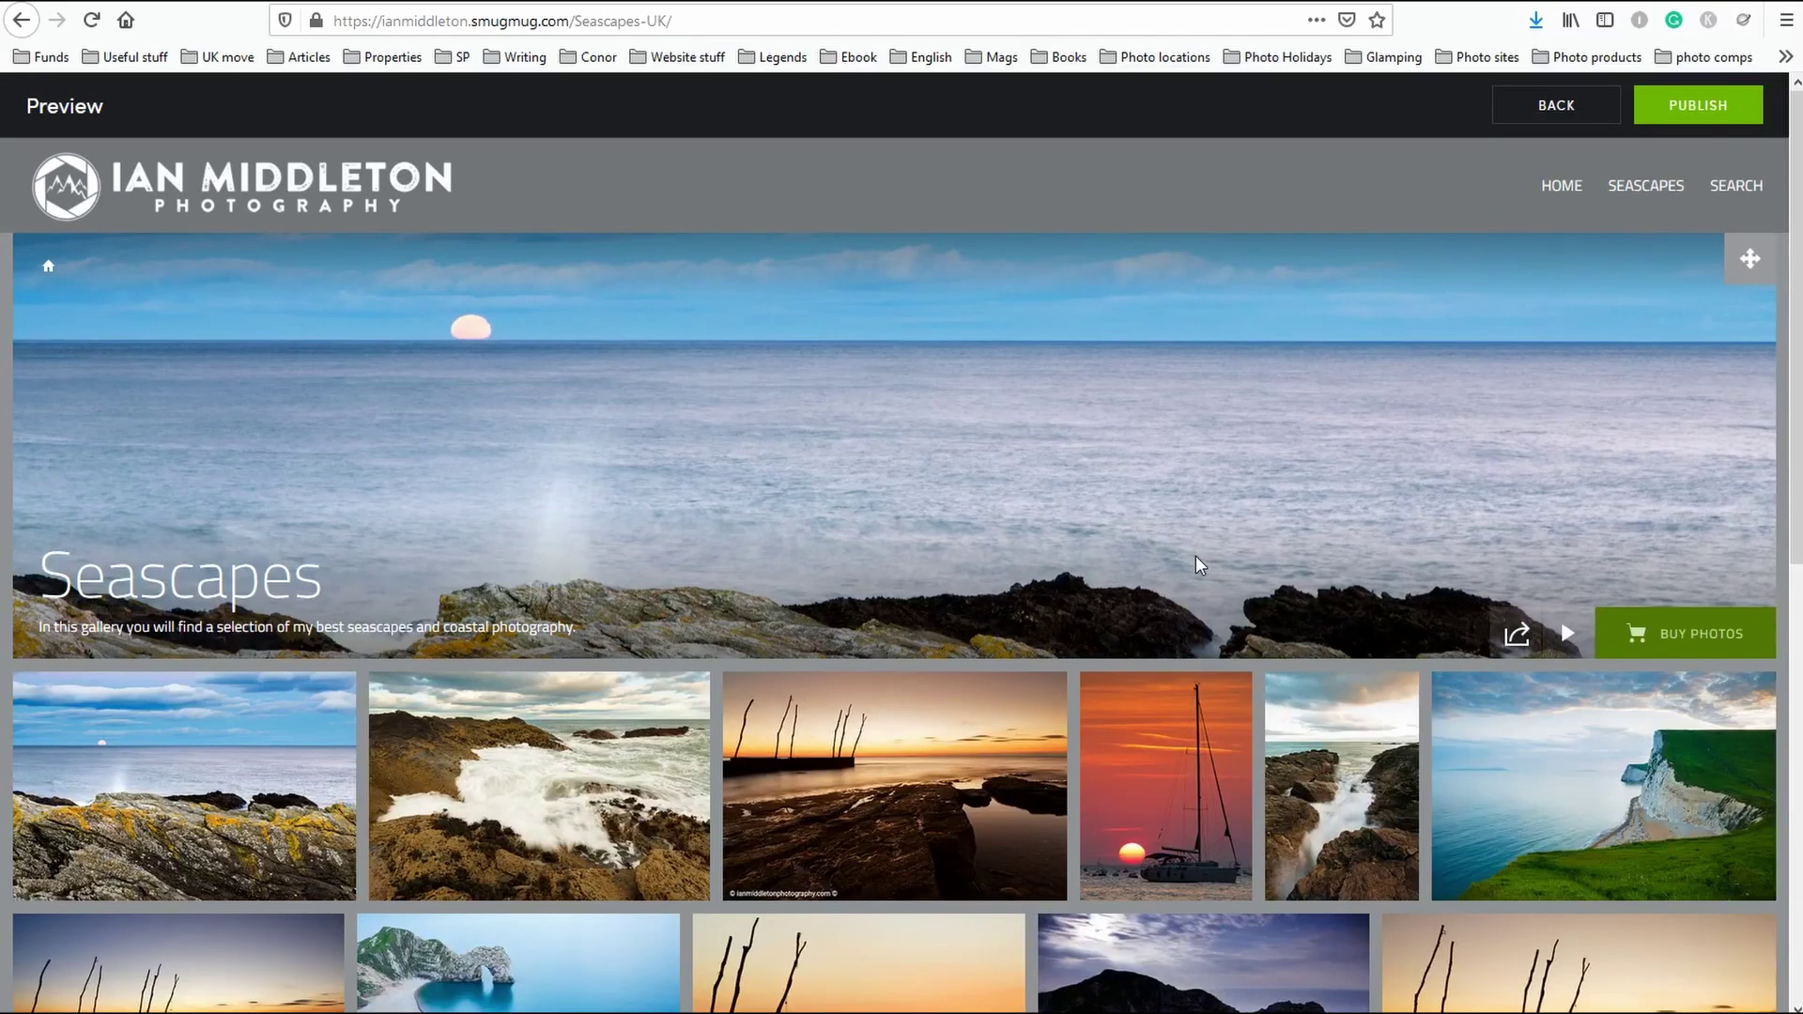
{"action": "scroll", "coordinate": [1197, 563], "scroll_direction": "down", "scroll_amount": 3}
{"action": "scroll", "coordinate": [1197, 563], "scroll_direction": "up", "scroll_amount": 3}
{"action": "left_click", "coordinate": [1559, 109]}
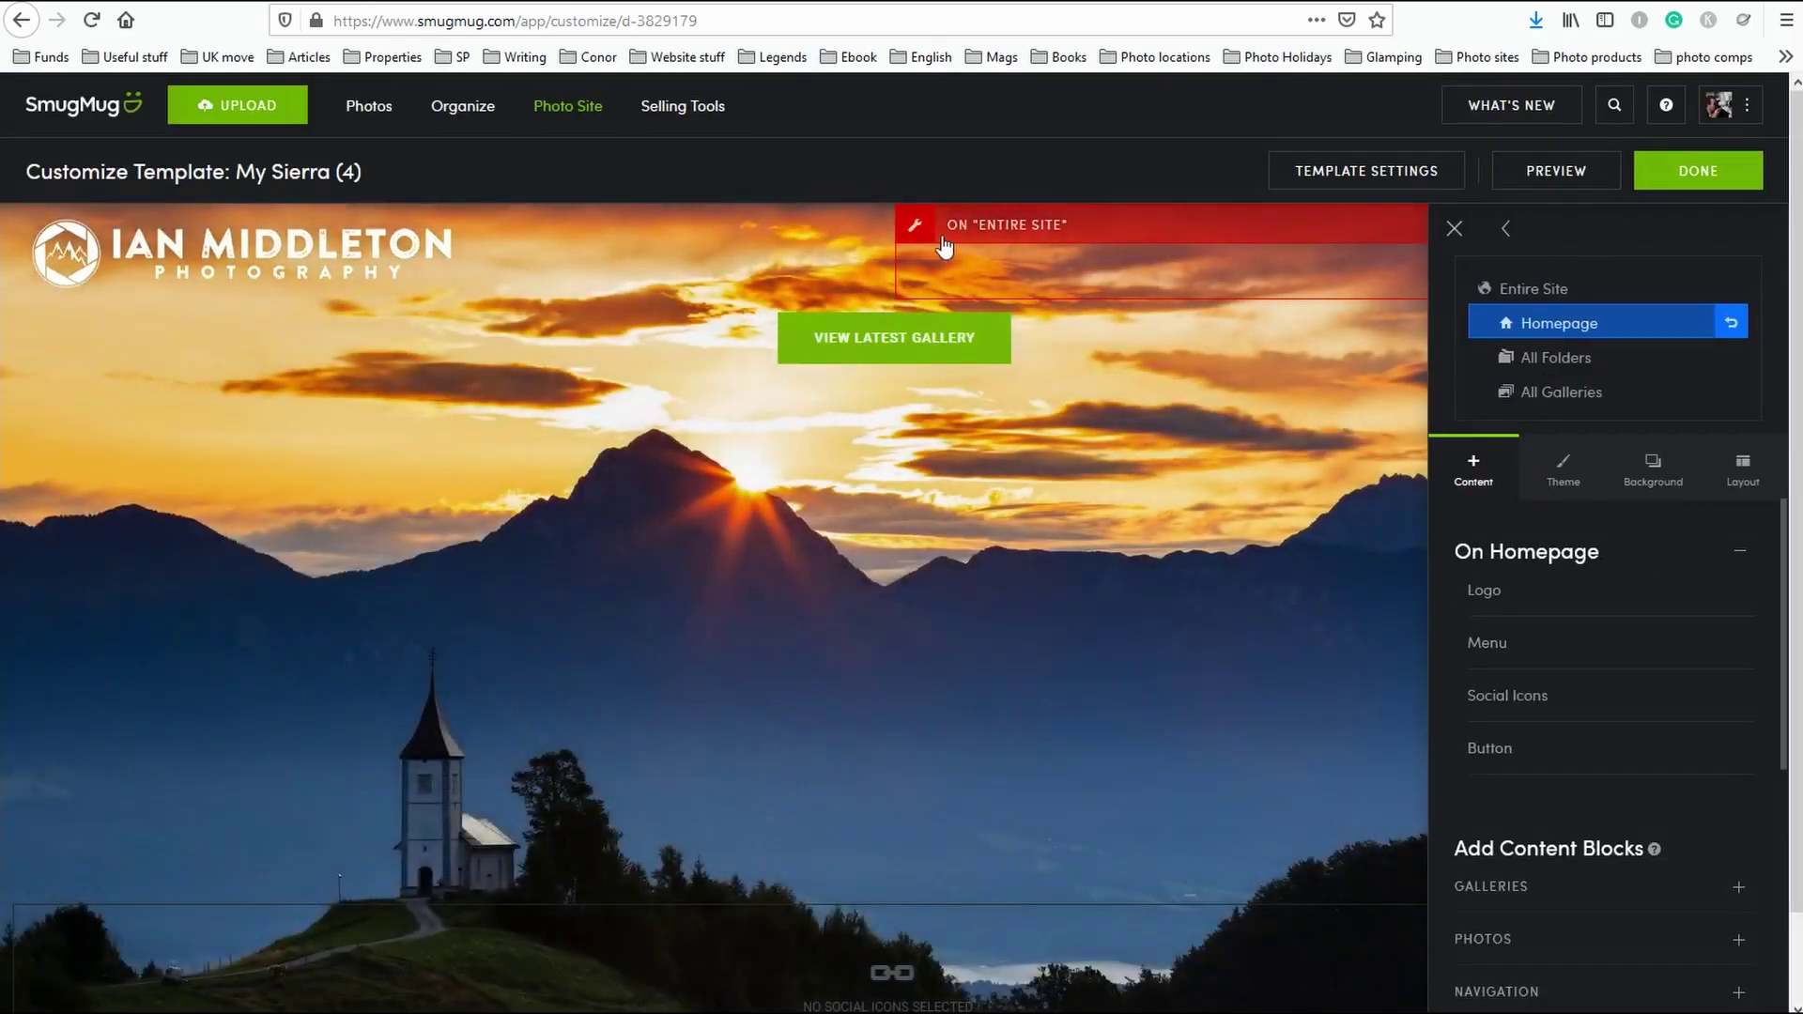
Reopen the site-wide header menu's links and add a new link named "Workshops".
{"action": "left_click", "coordinate": [916, 225]}
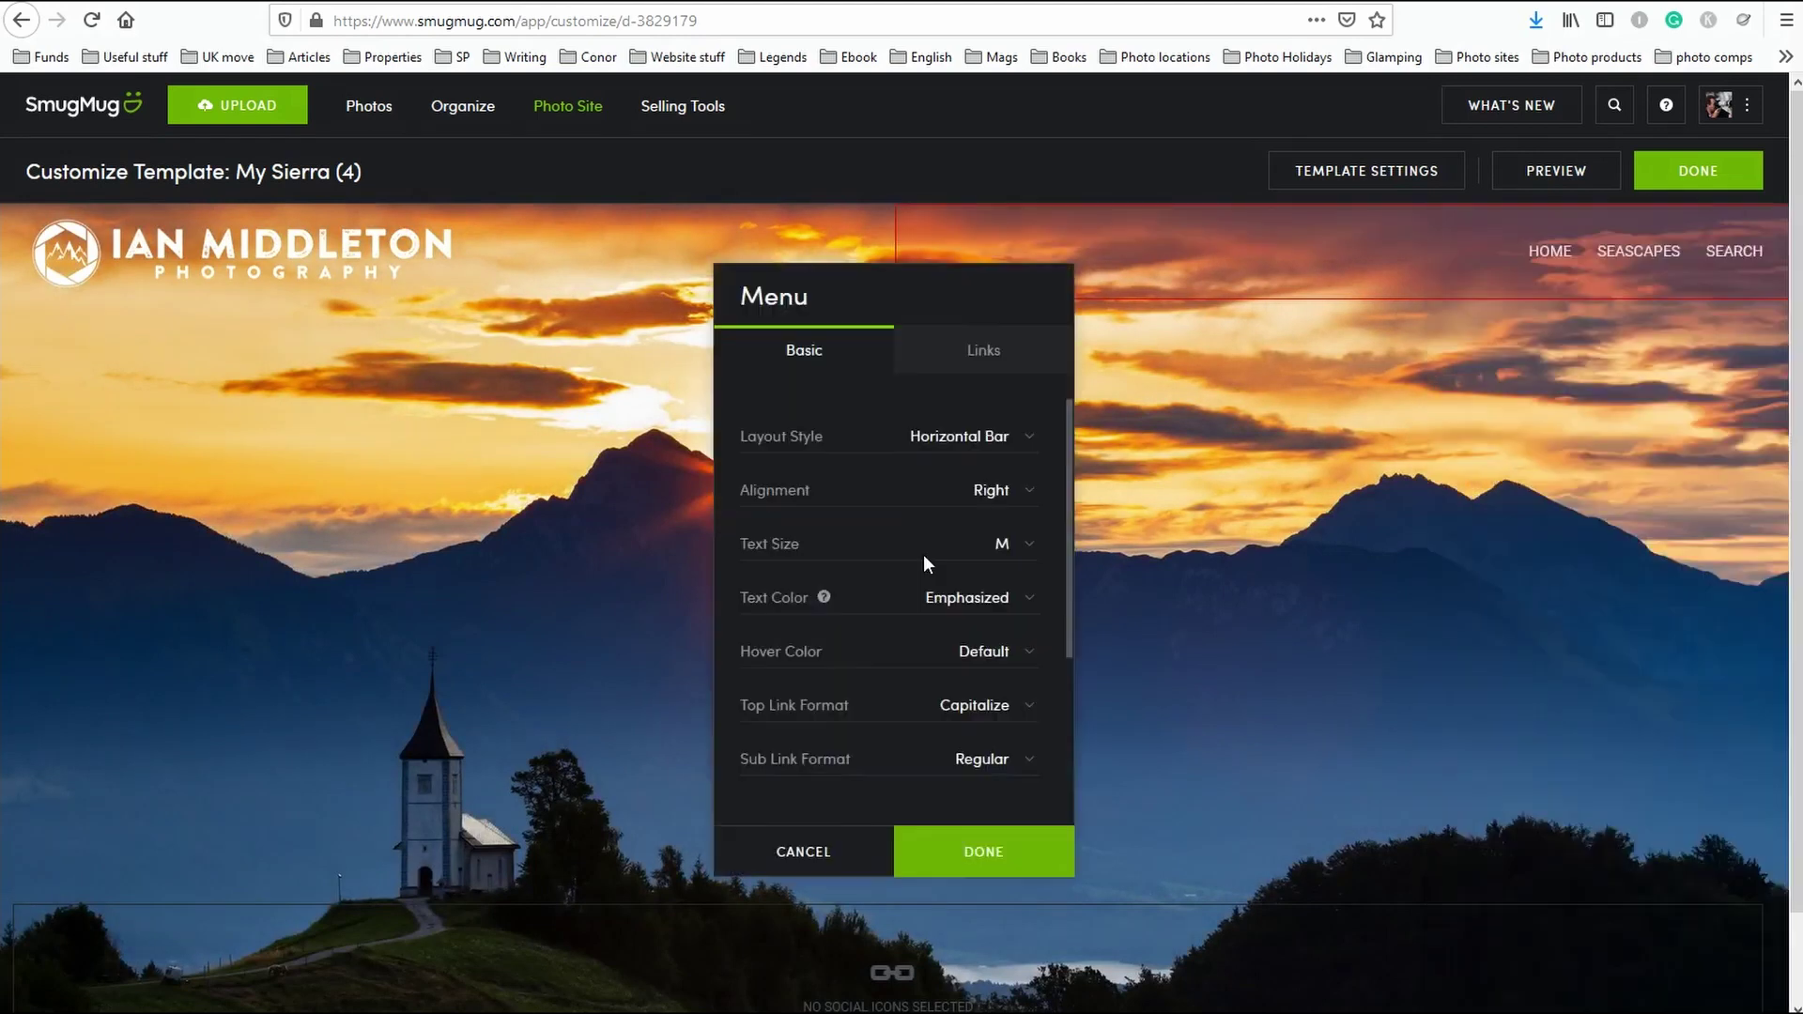
{"action": "left_click", "coordinate": [994, 356]}
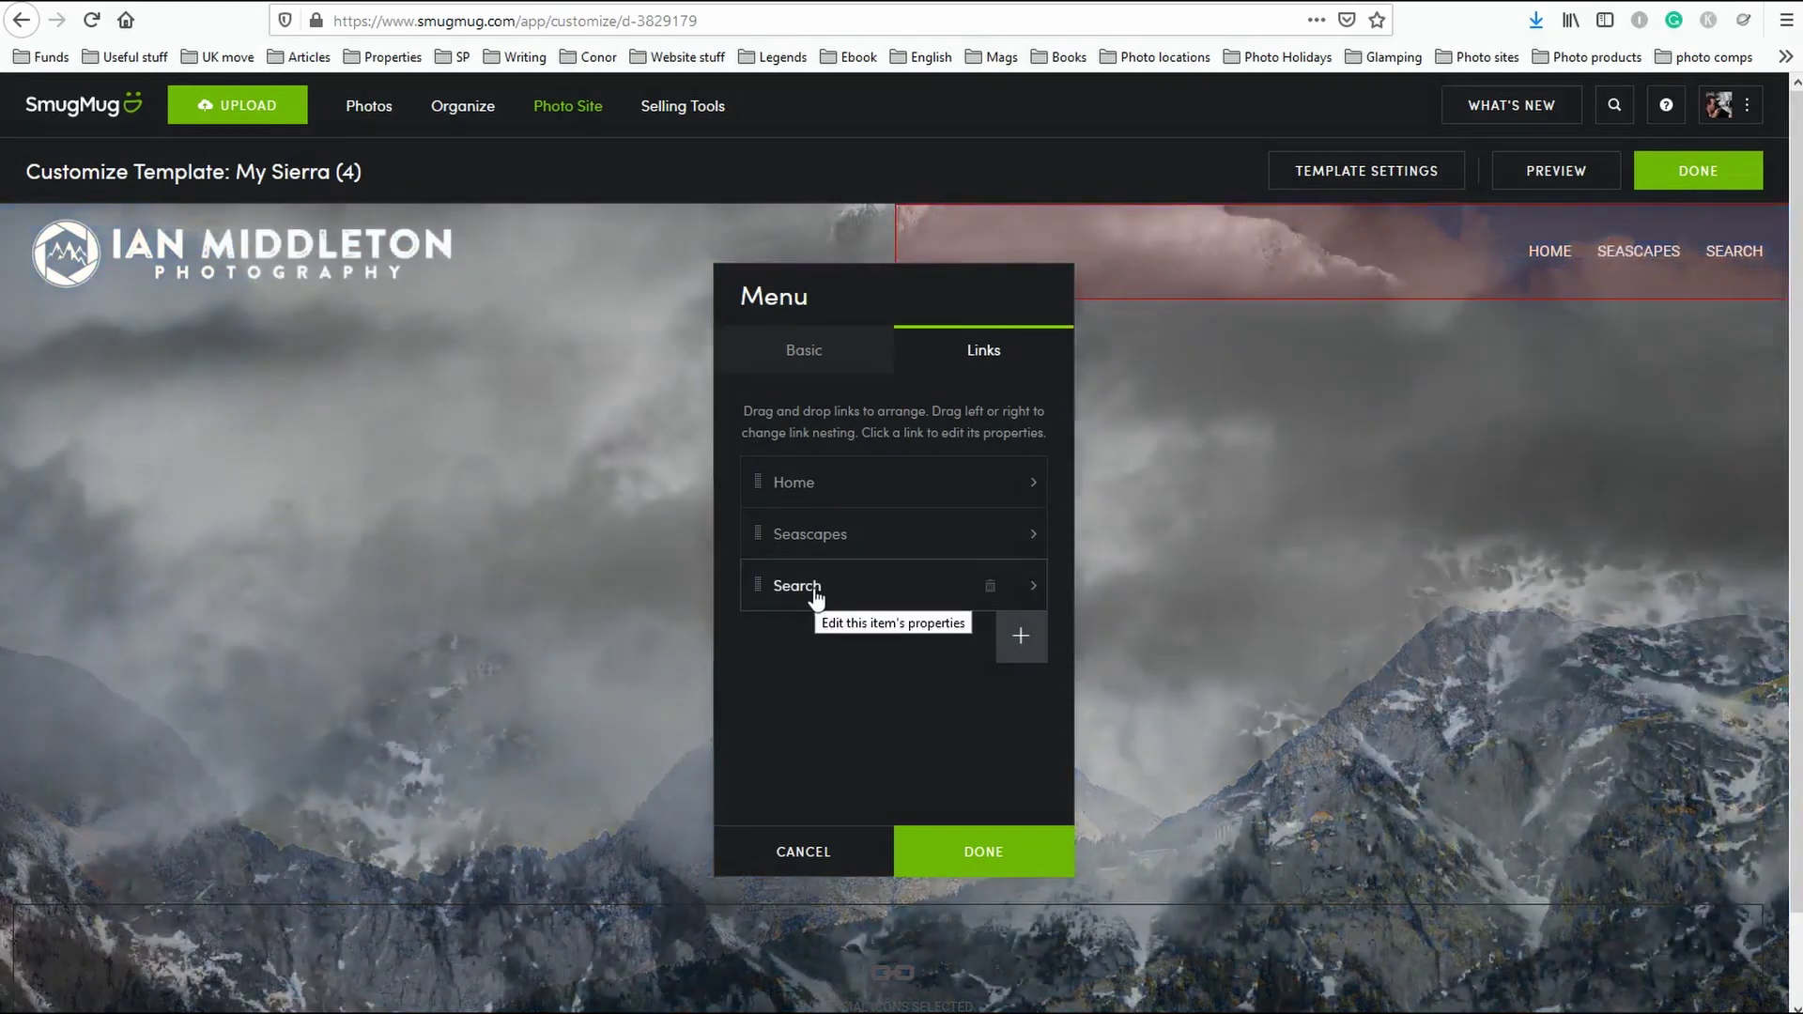
{"action": "left_click", "coordinate": [1021, 639]}
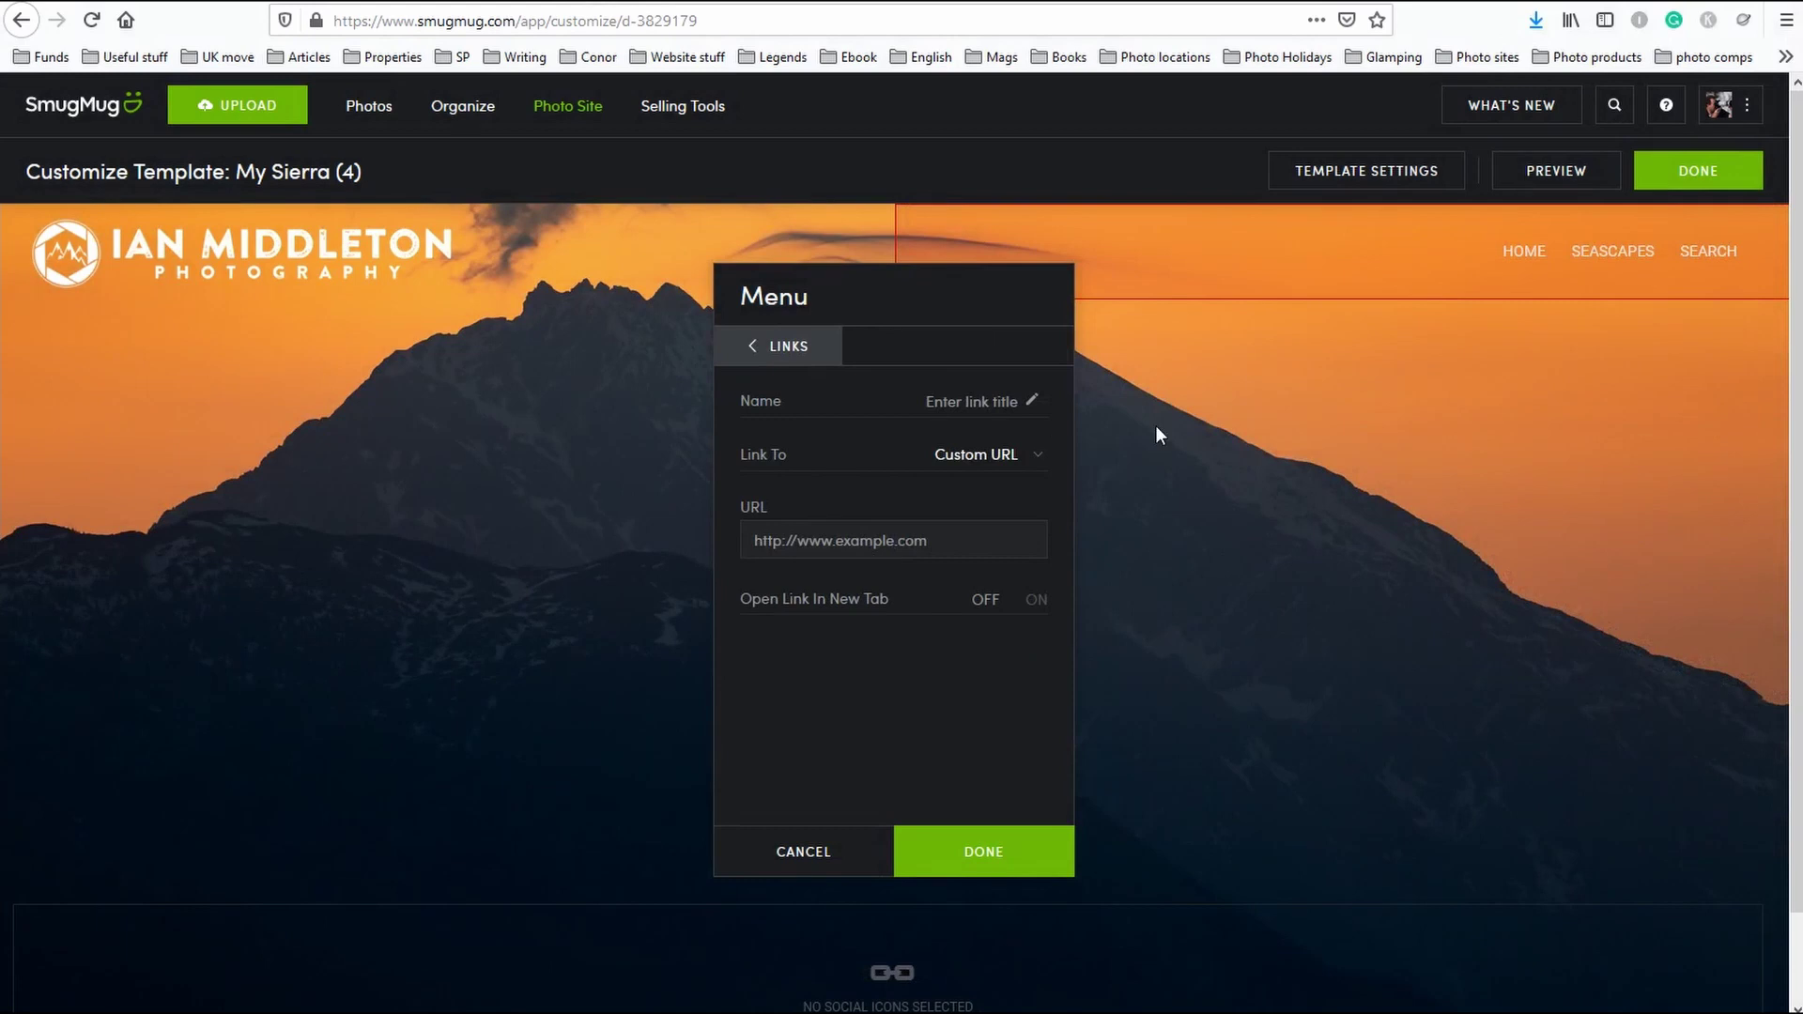
{"action": "mouse_move", "coordinate": [942, 294]}
{"action": "left_mouse_down"}
{"action": "mouse_move", "coordinate": [1323, 470]}
{"action": "mouse_move", "coordinate": [995, 314]}
{"action": "mouse_move", "coordinate": [917, 297]}
{"action": "left_mouse_up"}
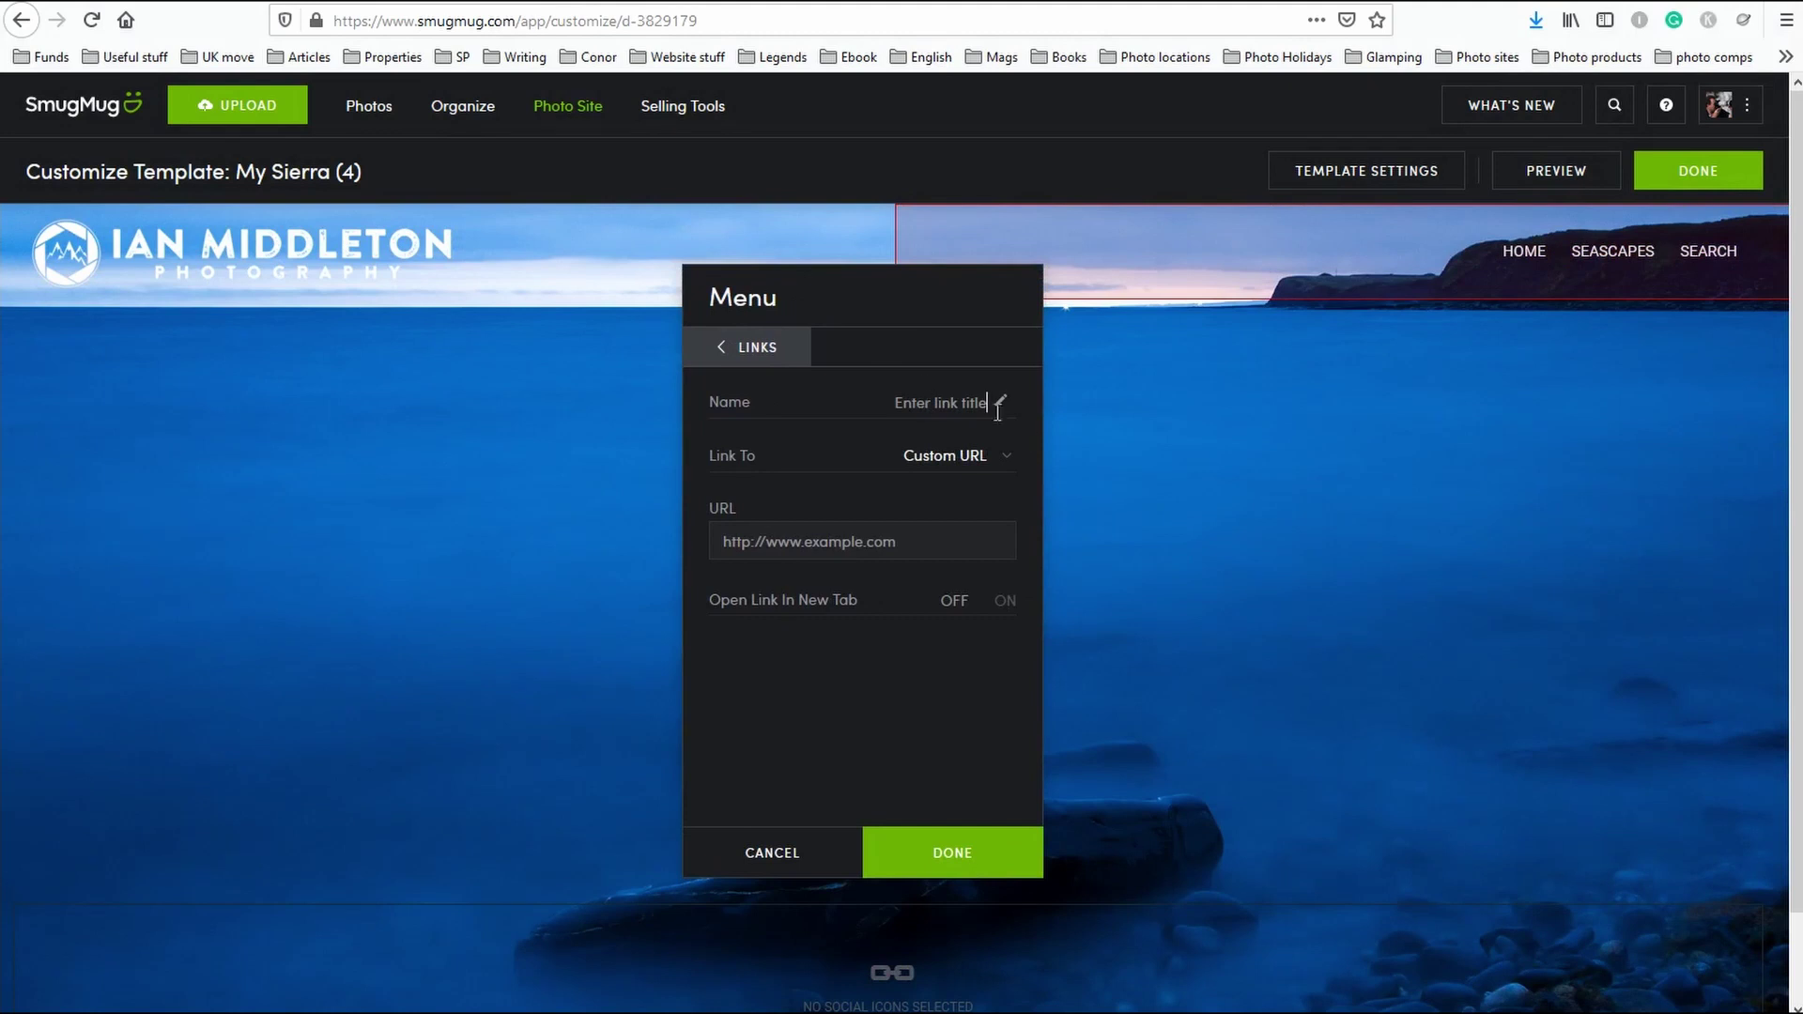
{"action": "type", "text": "Workshops"}
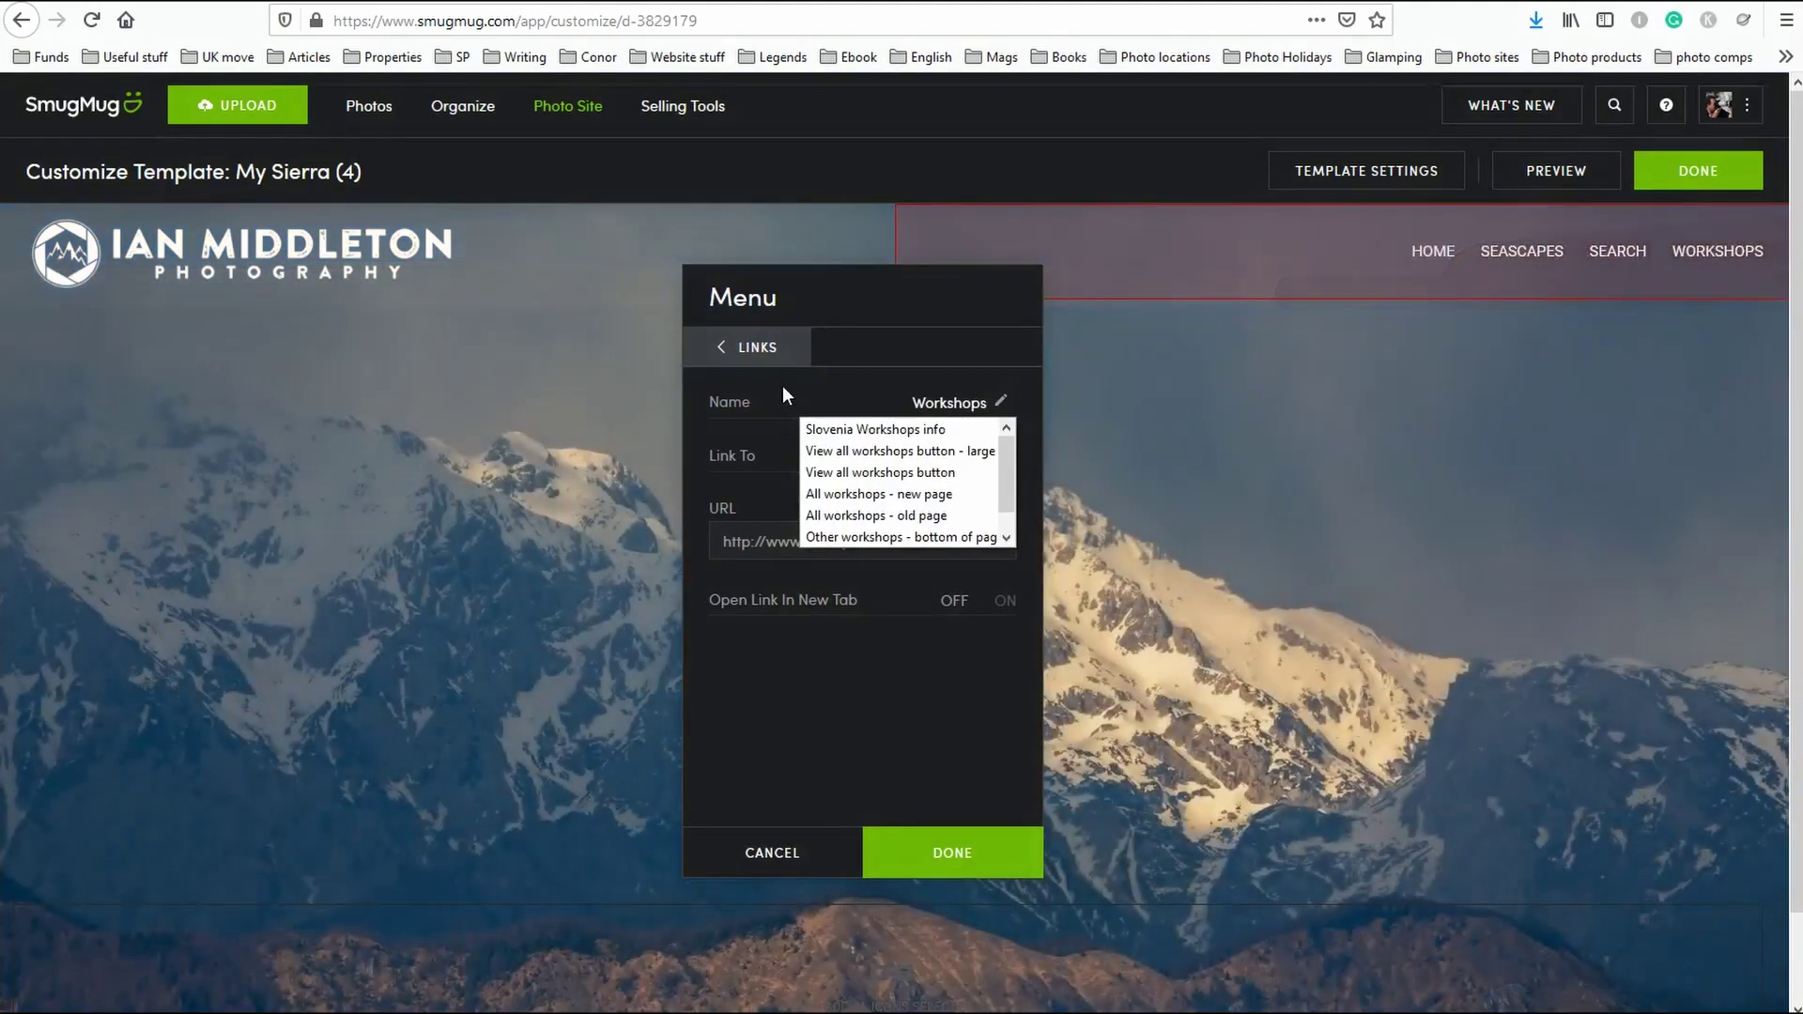
{"action": "left_click", "coordinate": [785, 395]}
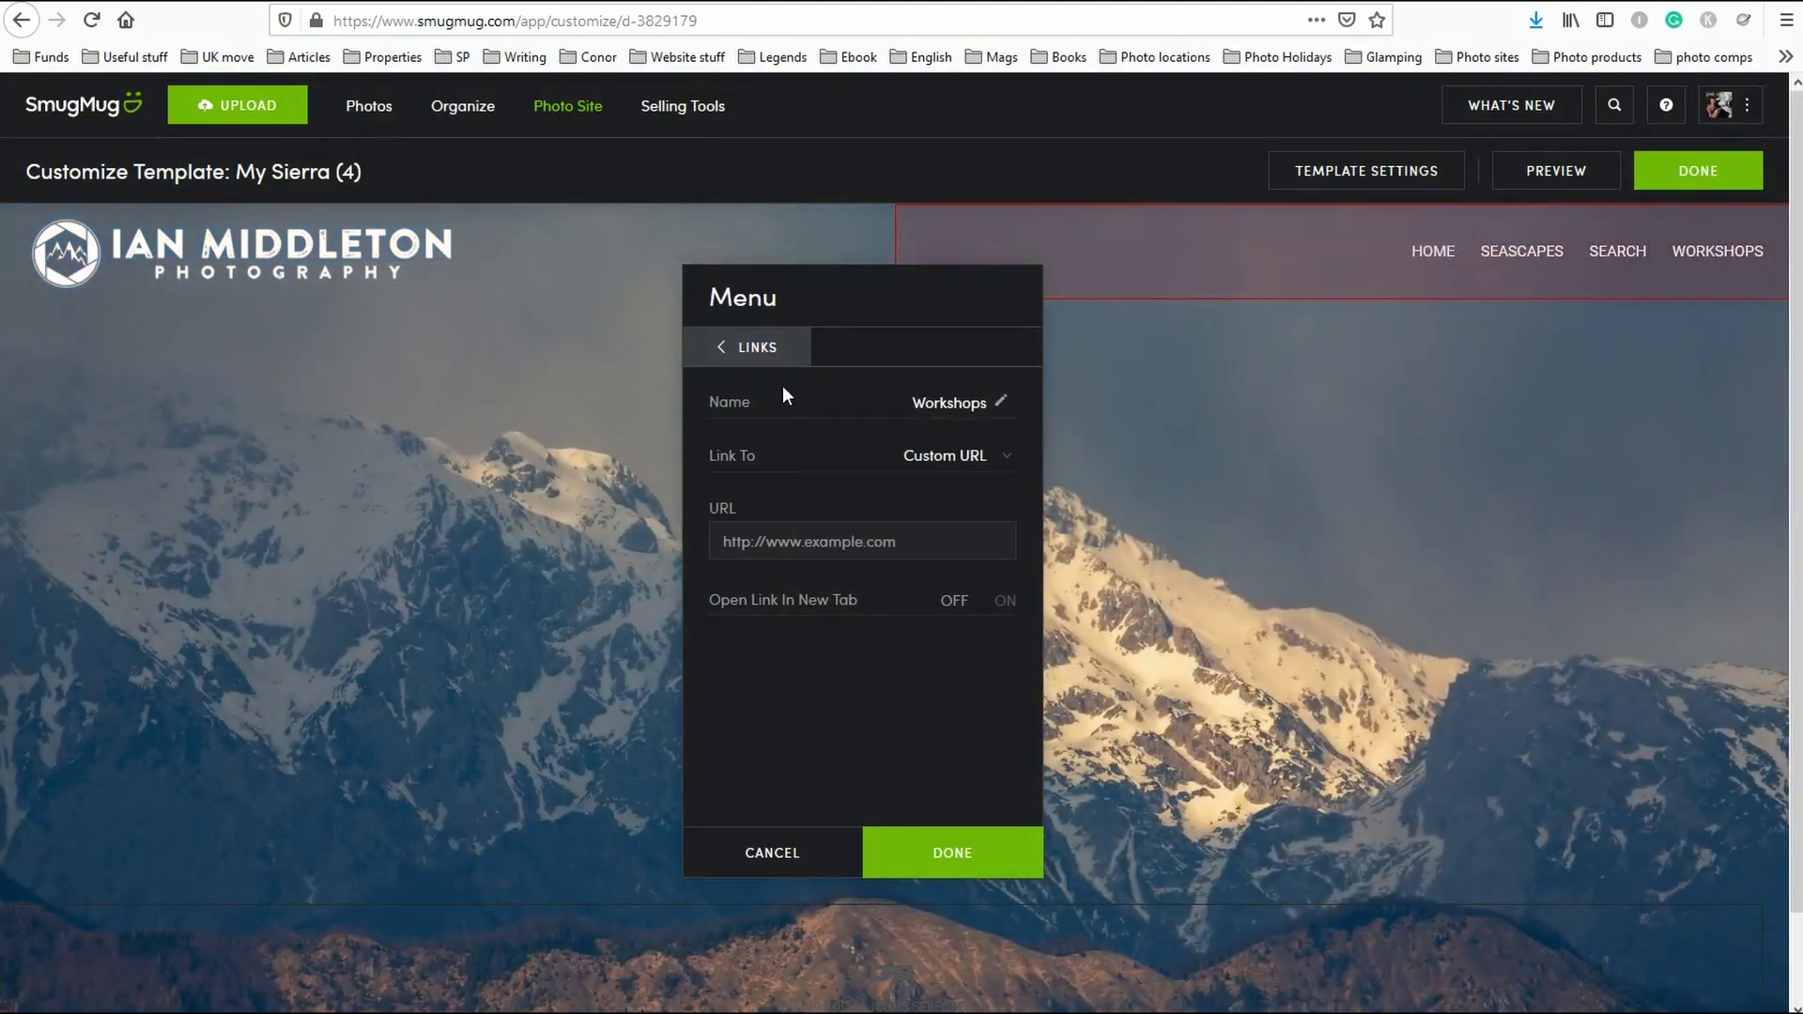
Try Page I Choose as the Workshops link's target, cancel the gallery selection, and switch back to Custom URL.
{"action": "left_click", "coordinate": [963, 467]}
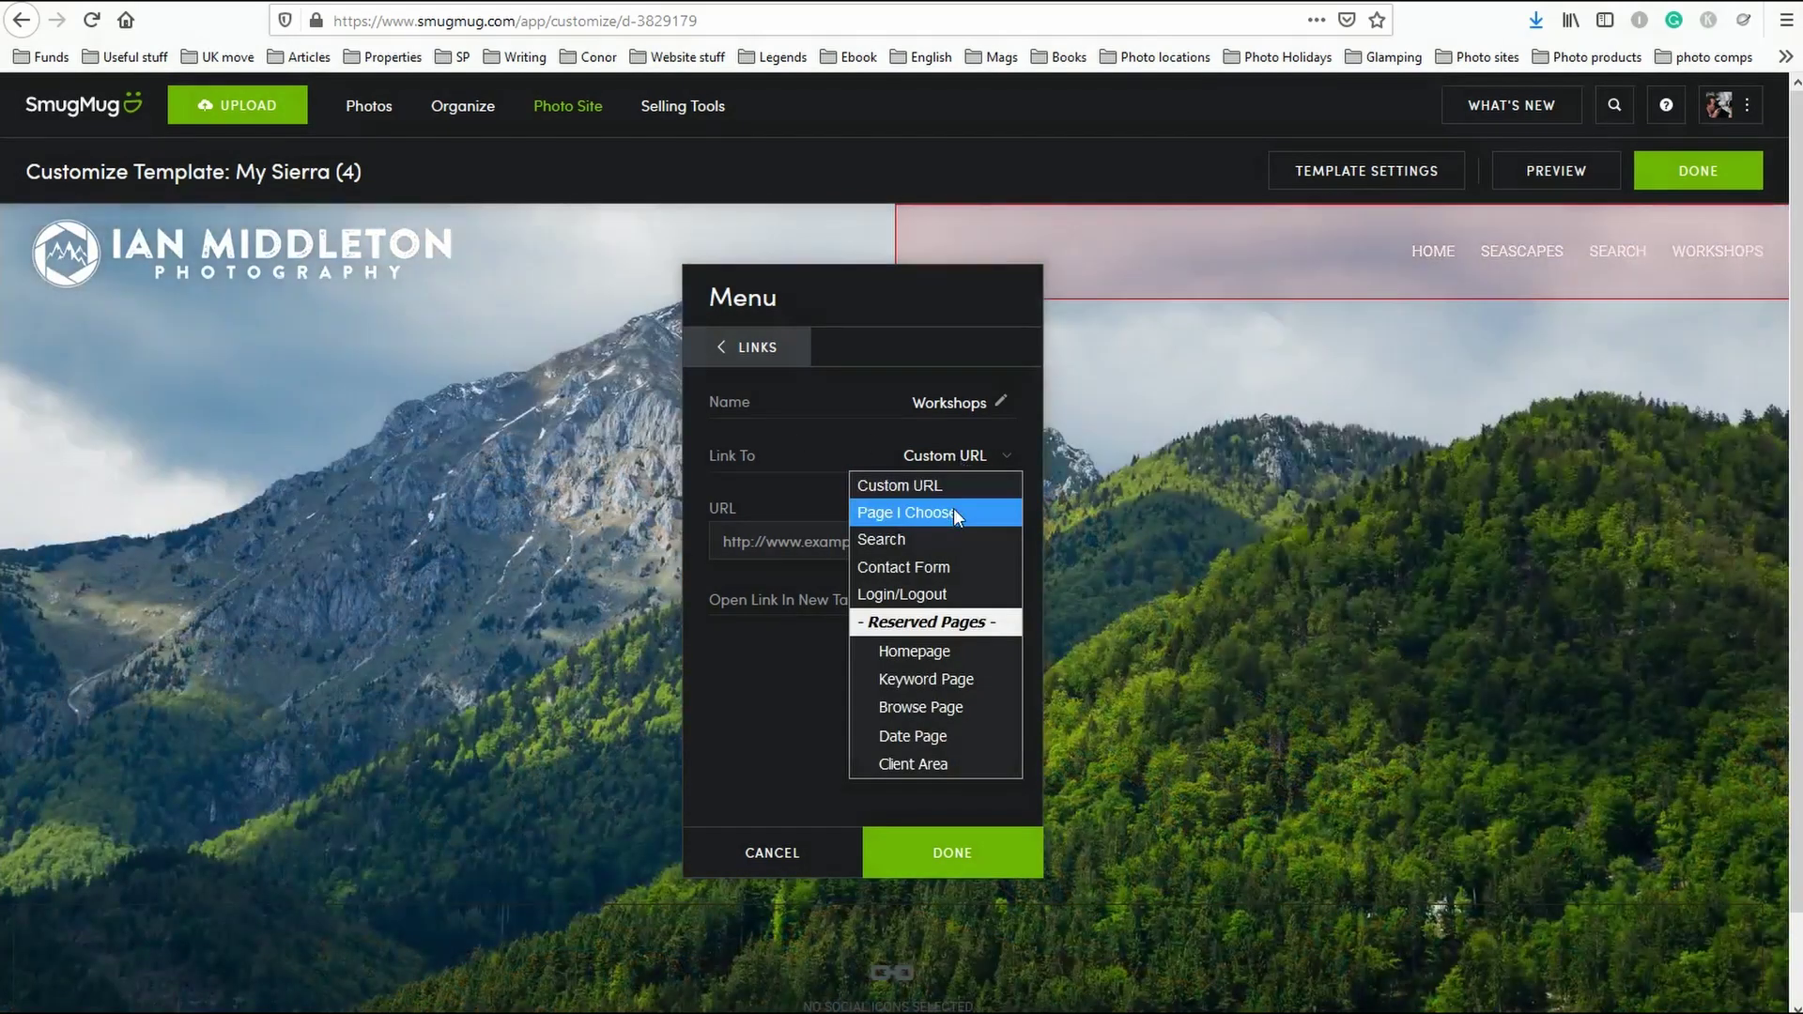
{"action": "left_click", "coordinate": [955, 513]}
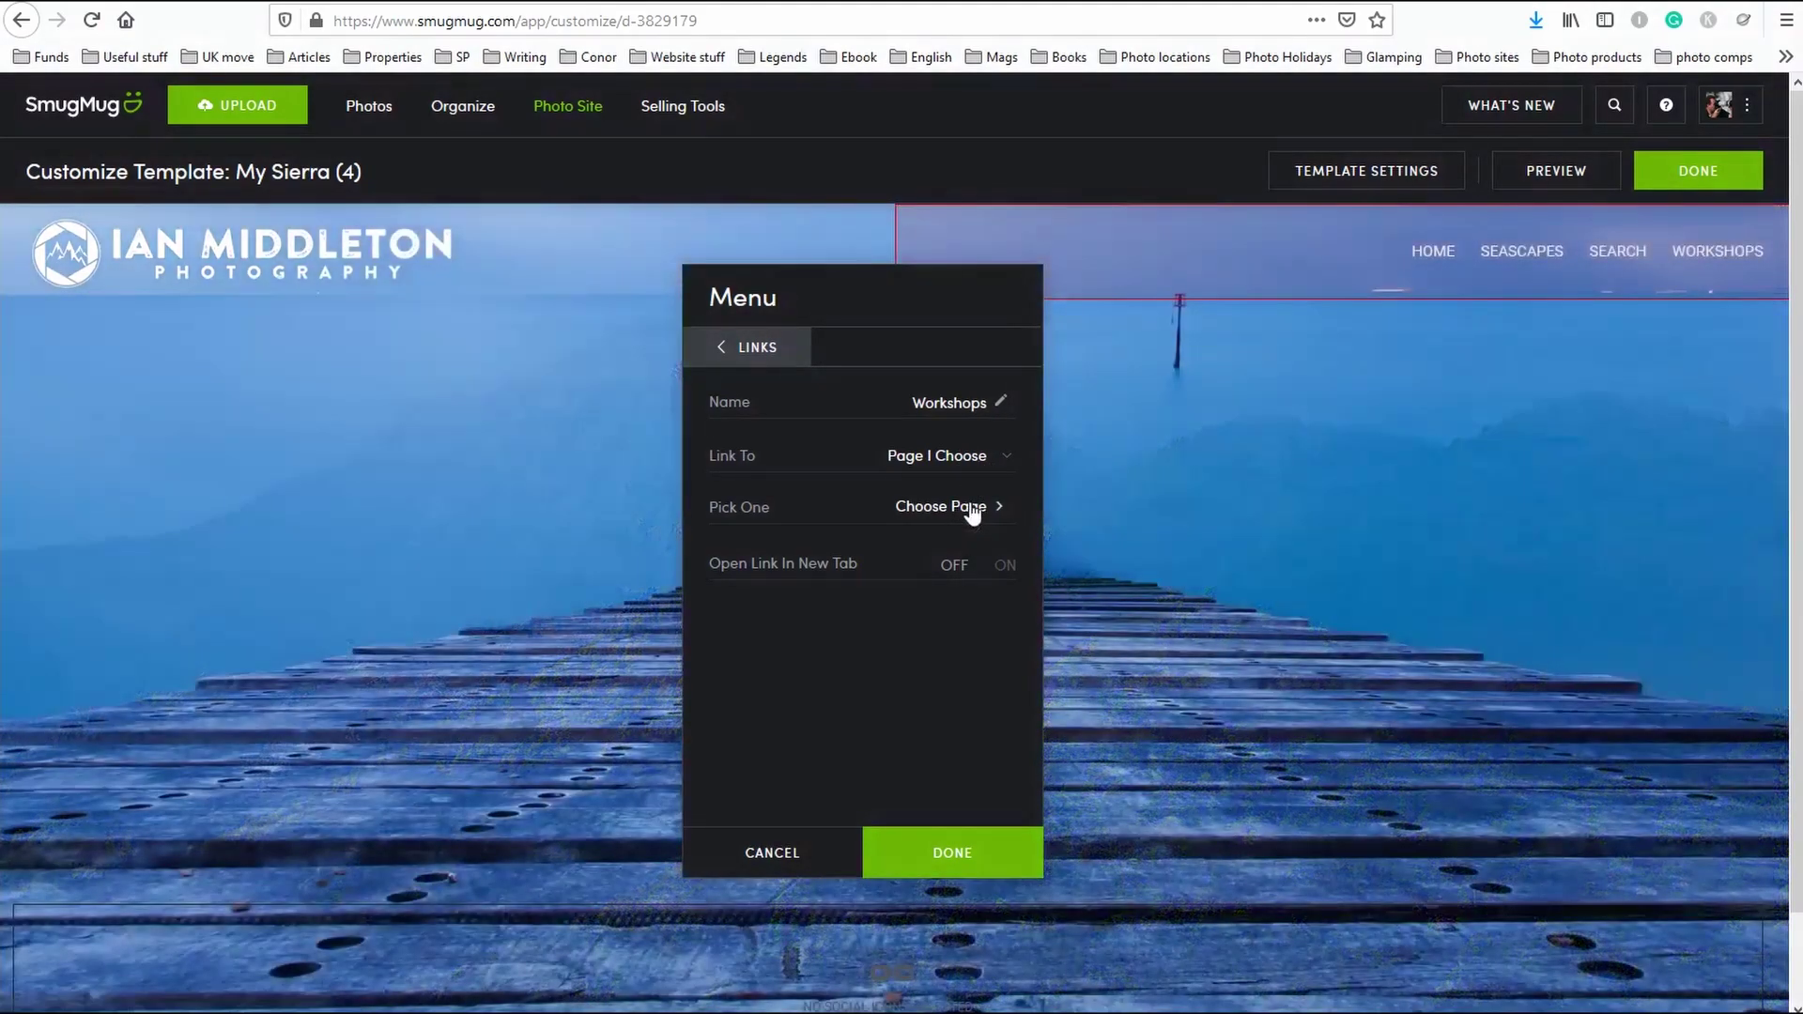
{"action": "left_click", "coordinate": [971, 512]}
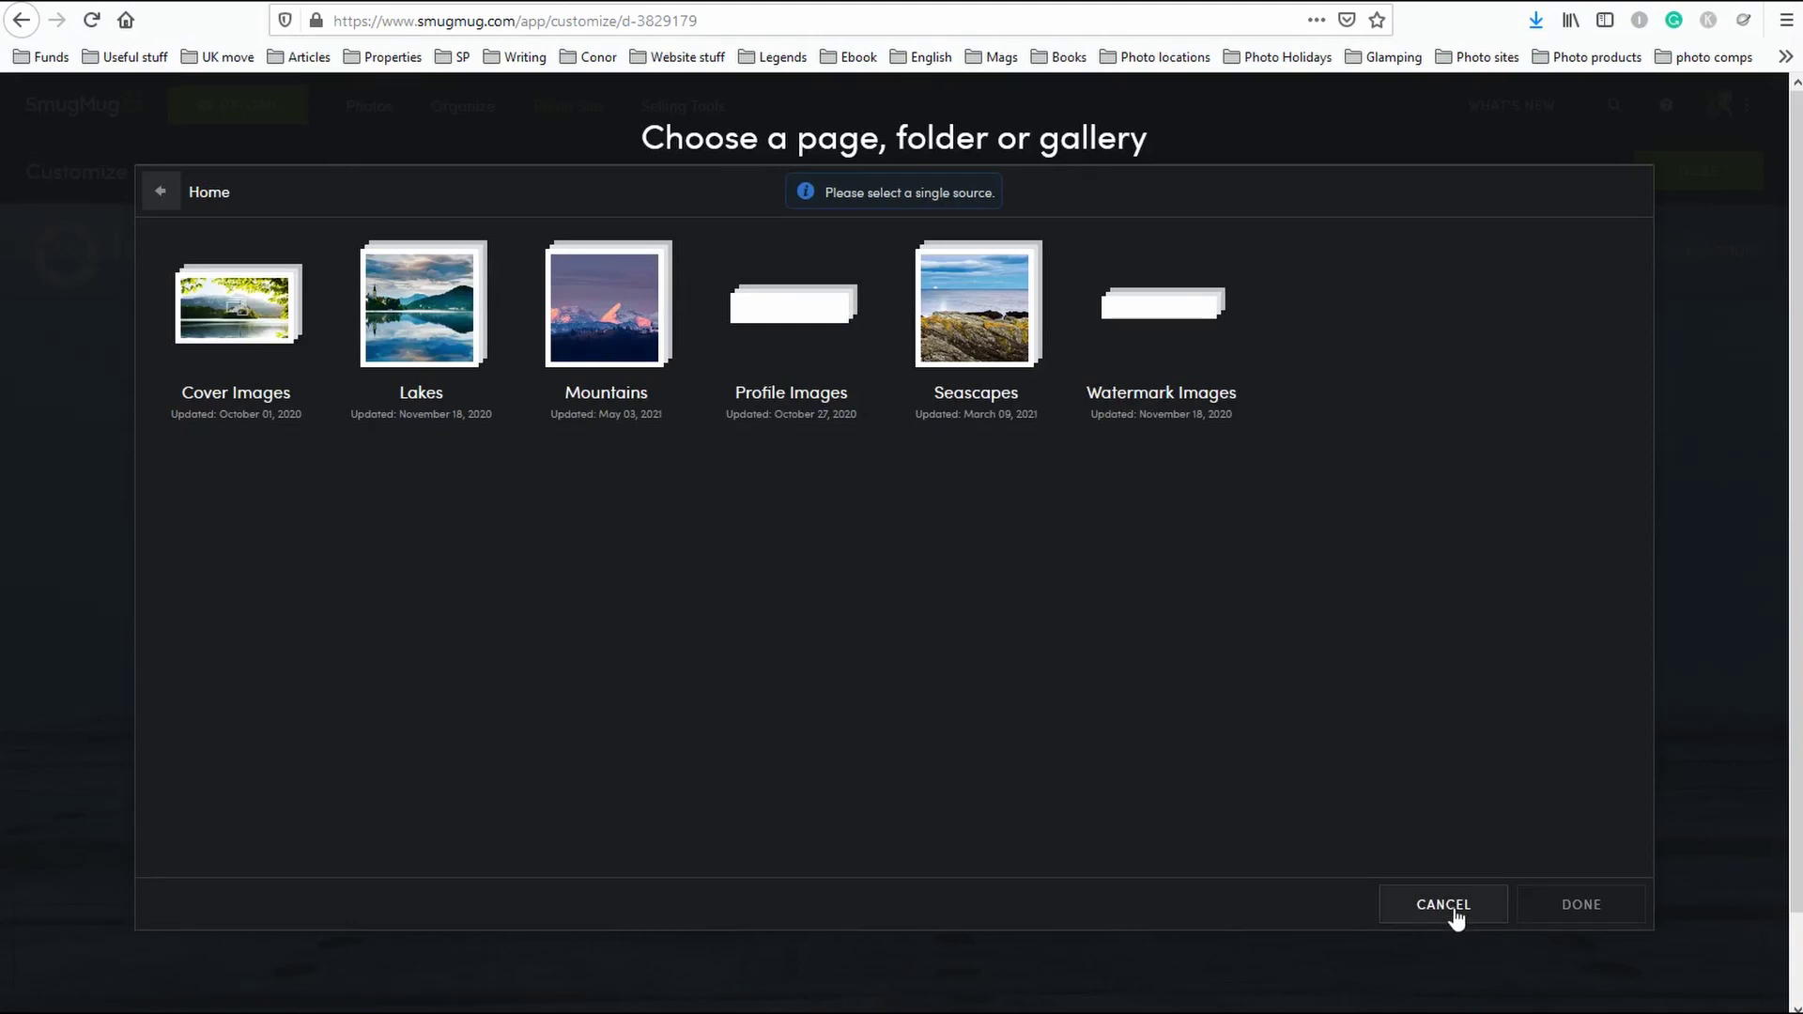
{"action": "key", "text": "Escape"}
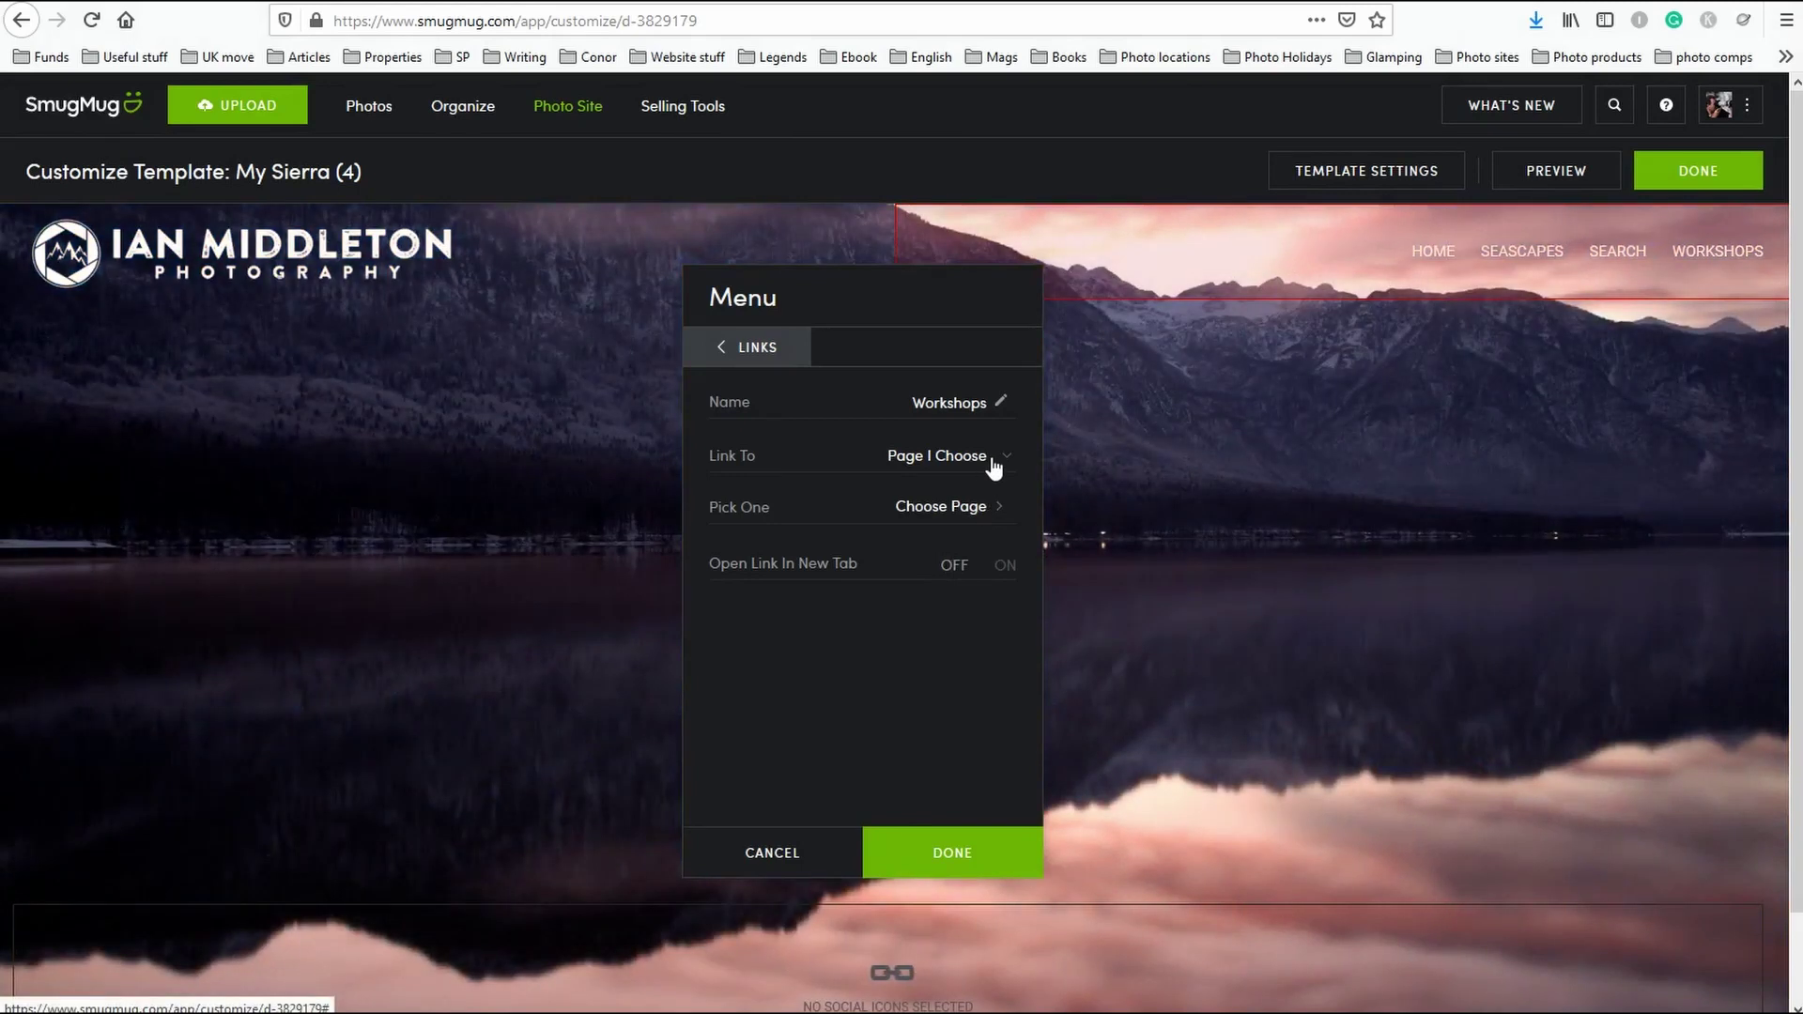
{"action": "left_click", "coordinate": [993, 465]}
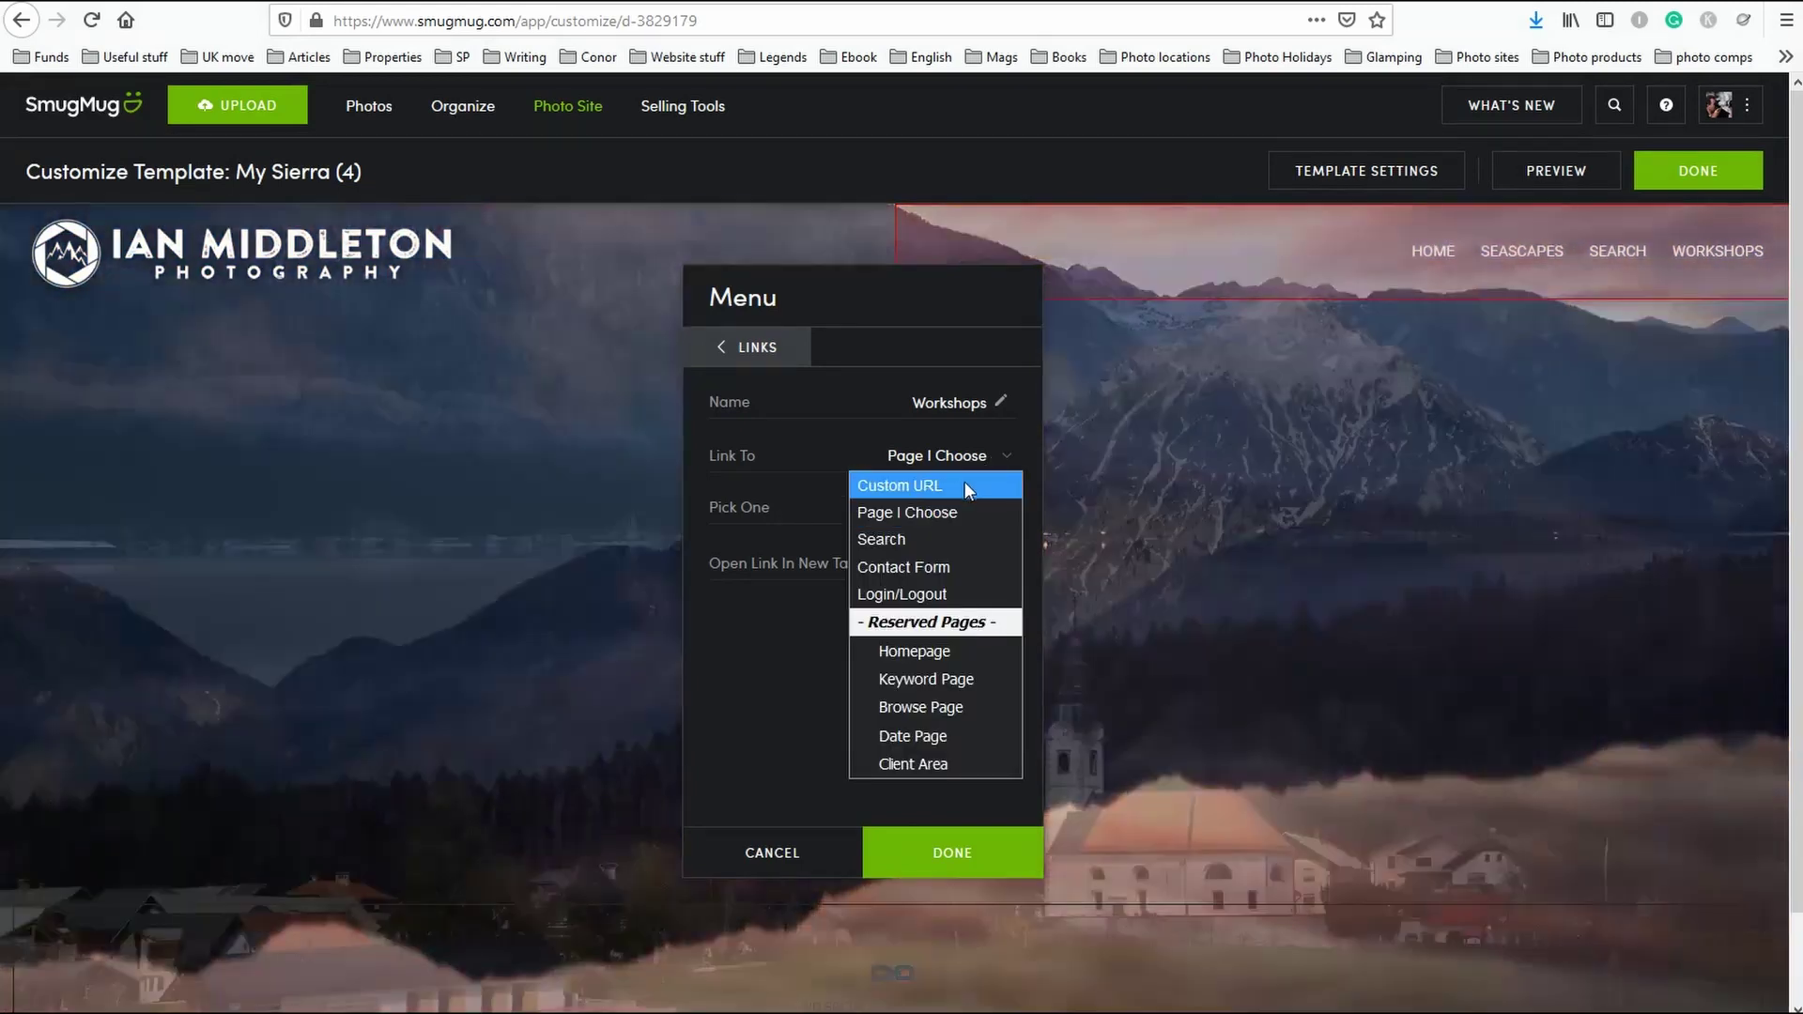
{"action": "left_click", "coordinate": [964, 481]}
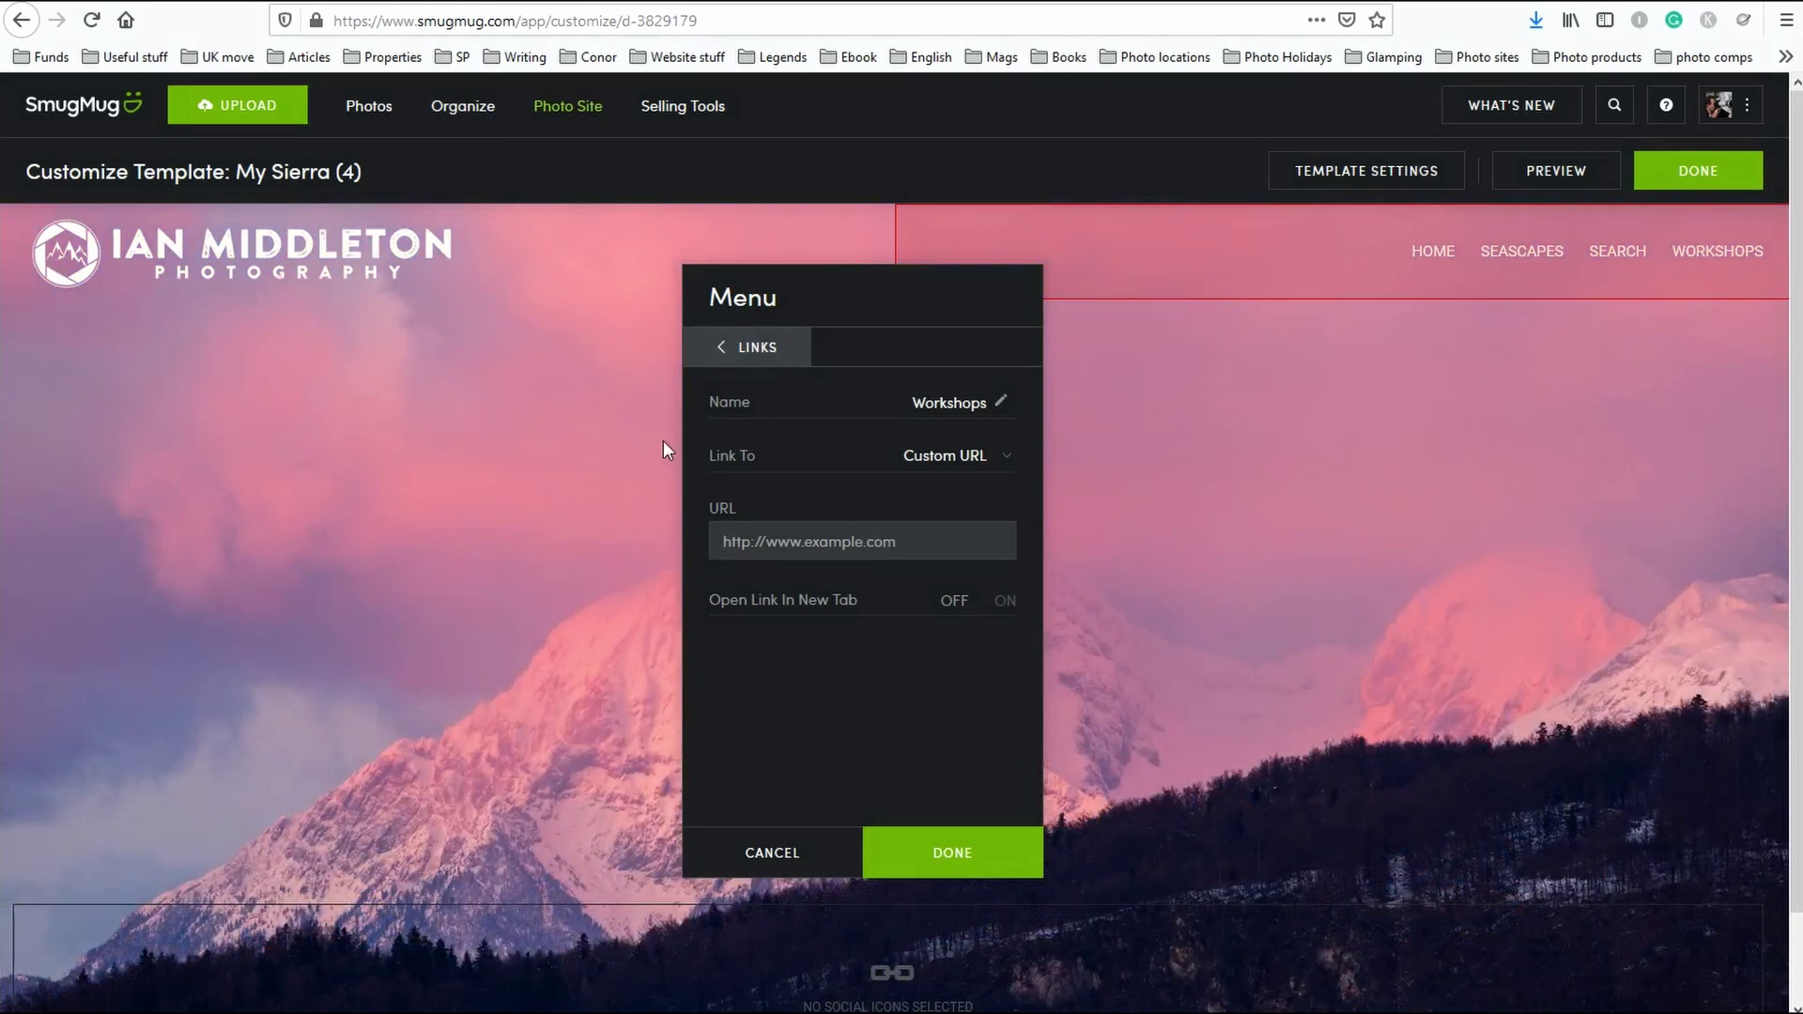
Set the Workshops link's custom URL to the photographer's own https website address ending in /tours.
{"action": "type", "text": "https://"}
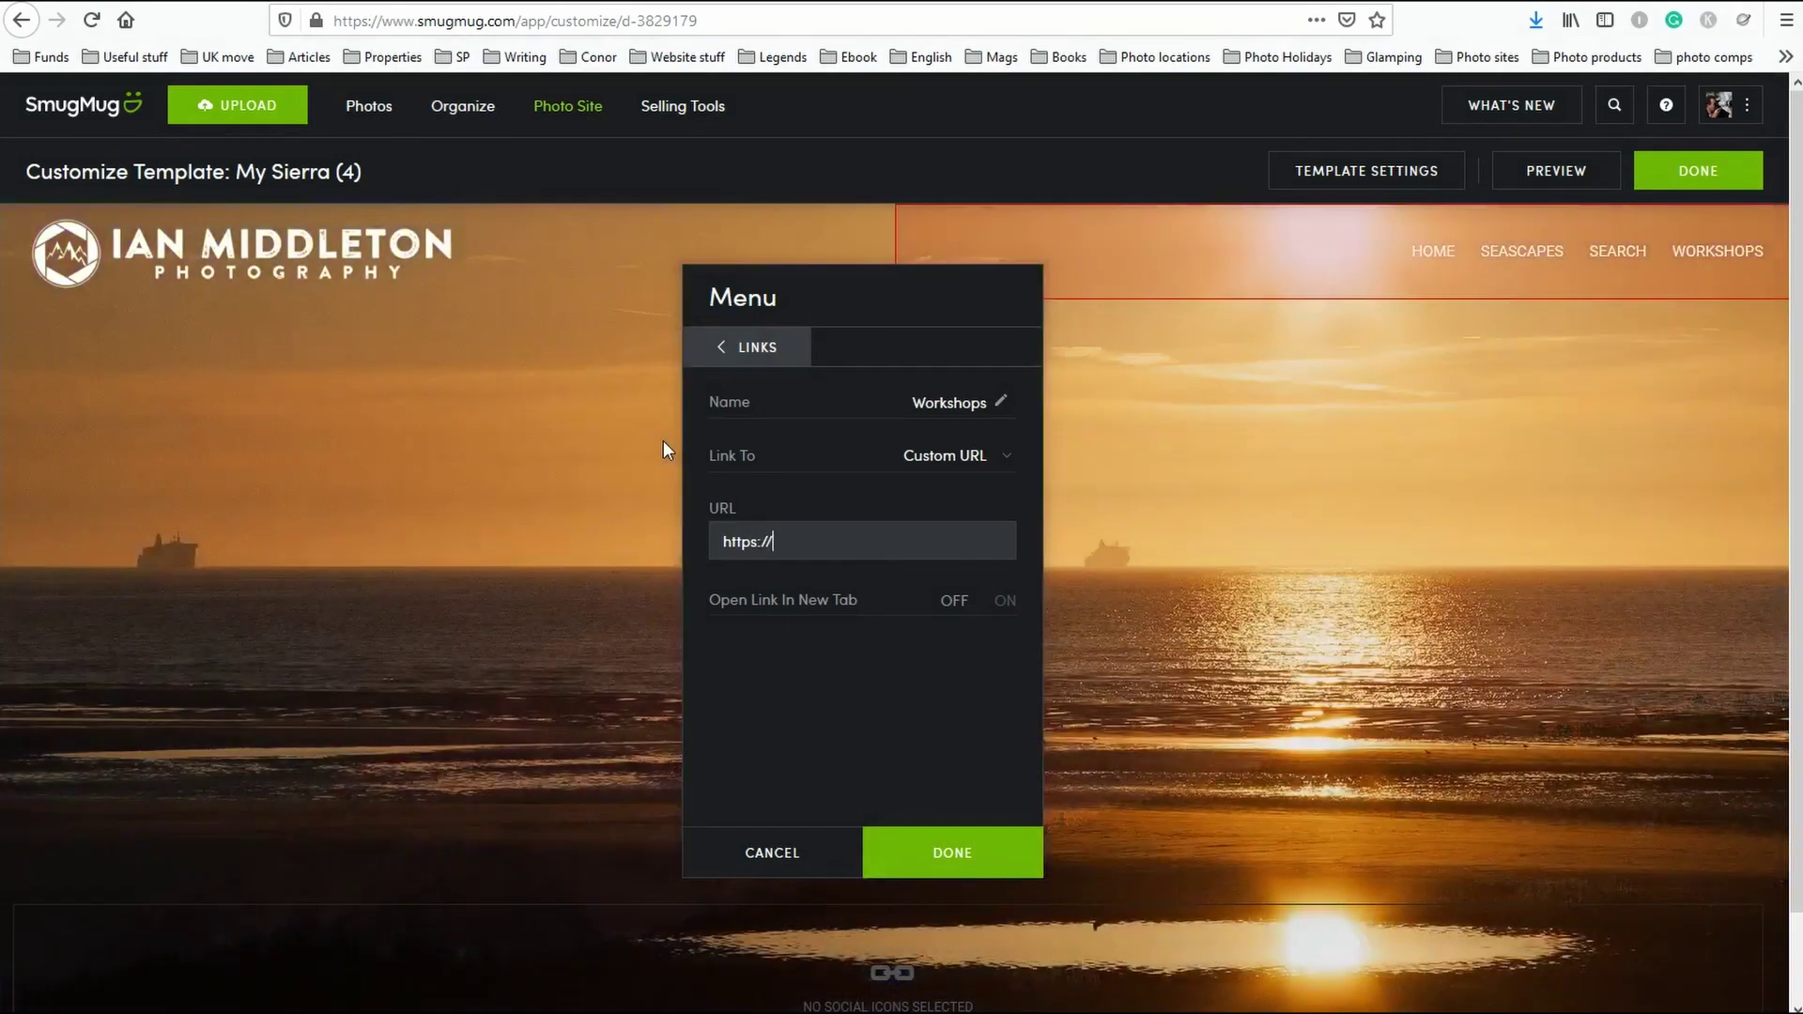
{"action": "type", "text": "ianmiddleton"}
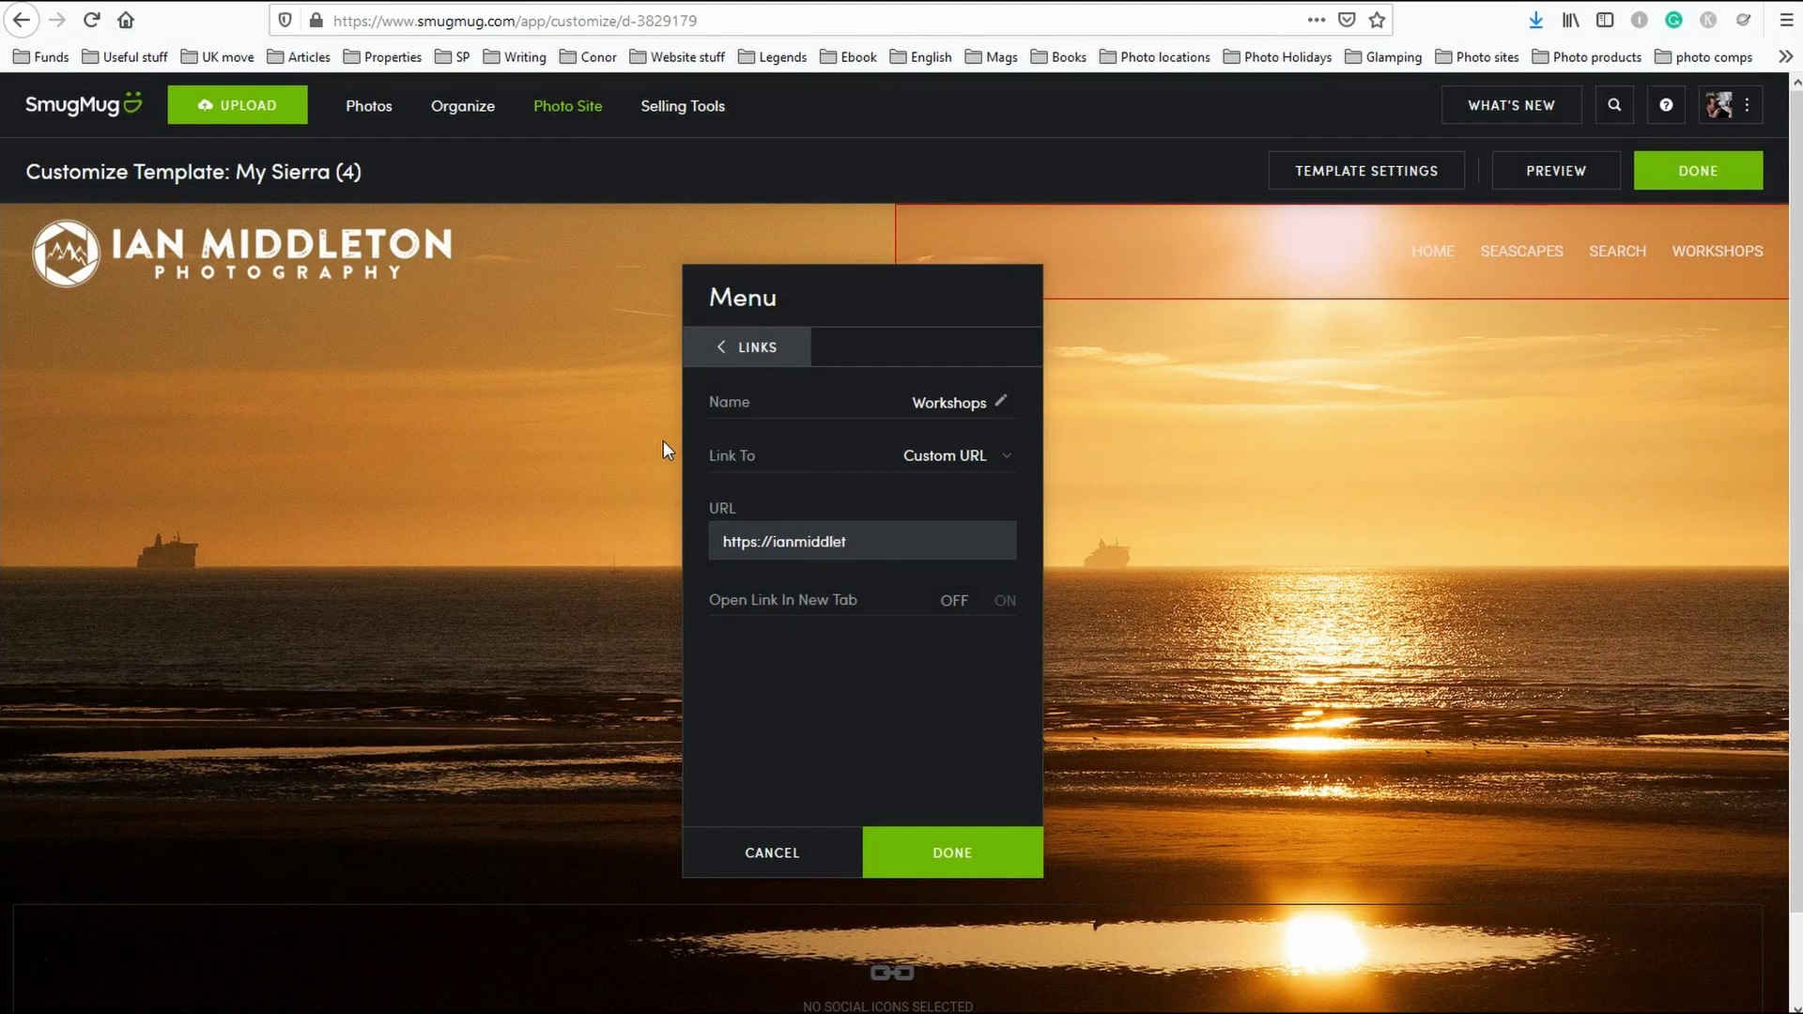
{"action": "type", "text": "photograph"}
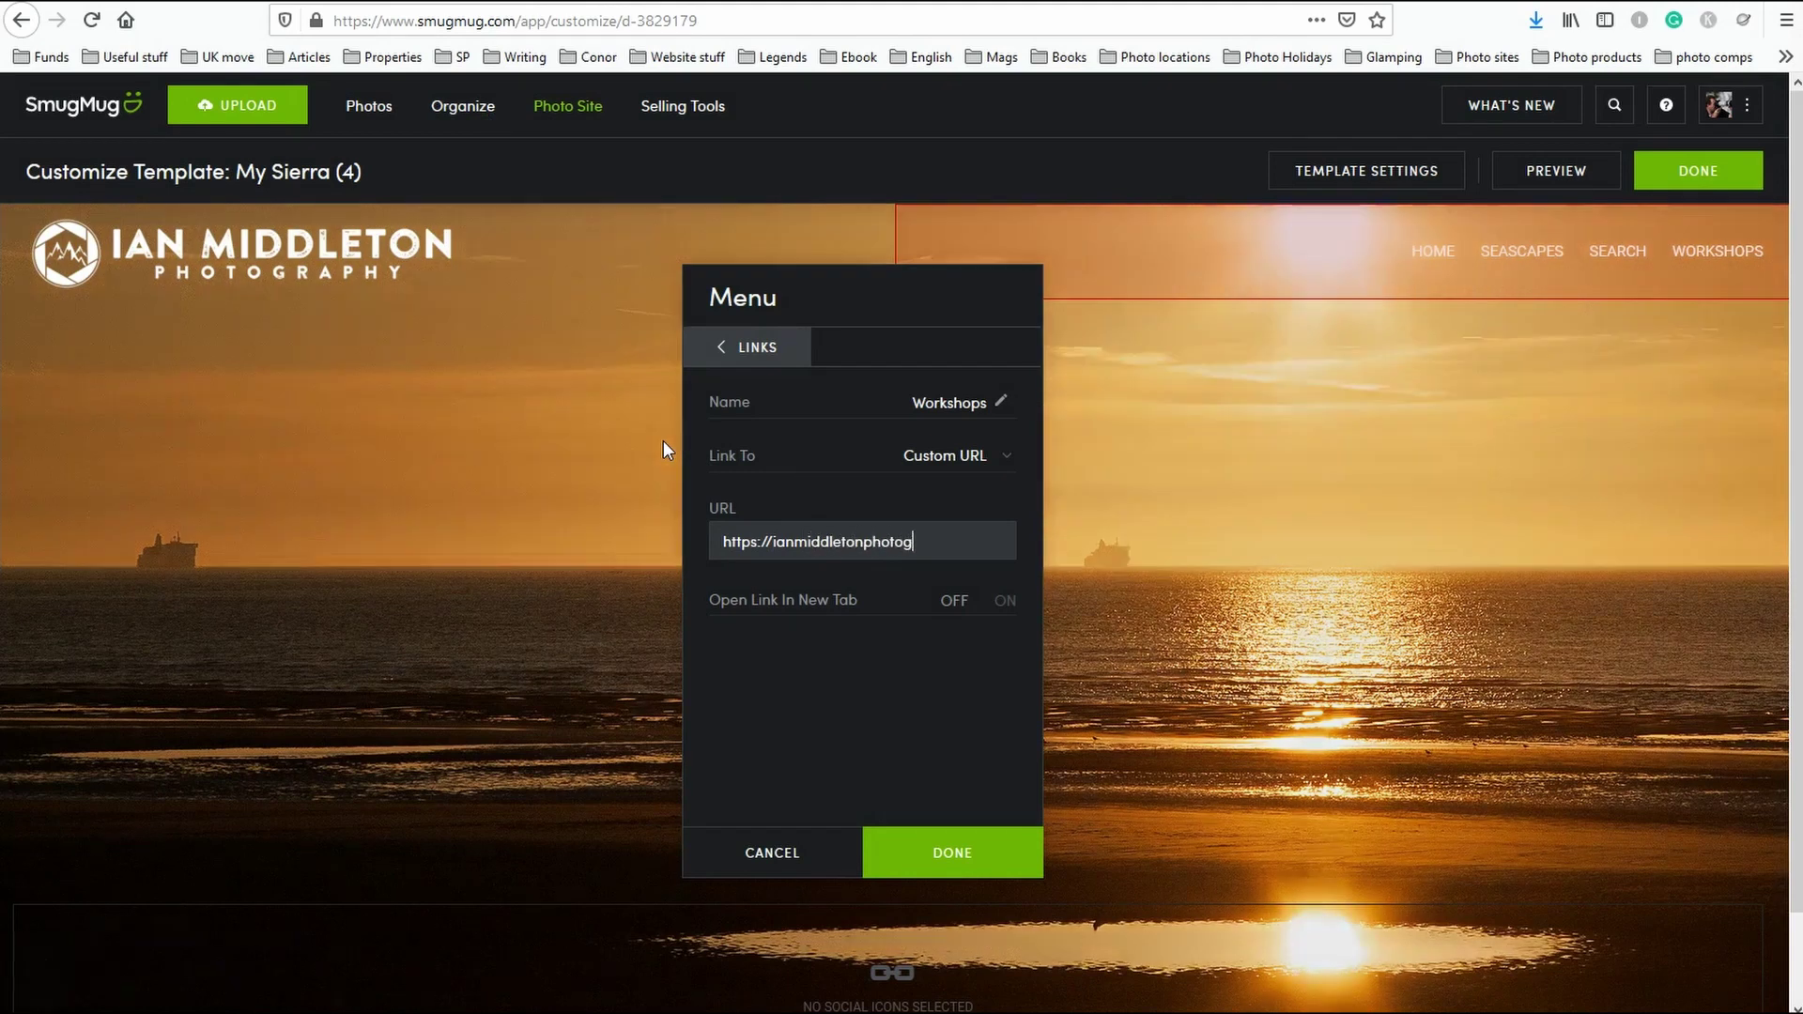
{"action": "type", "text": "y.com"}
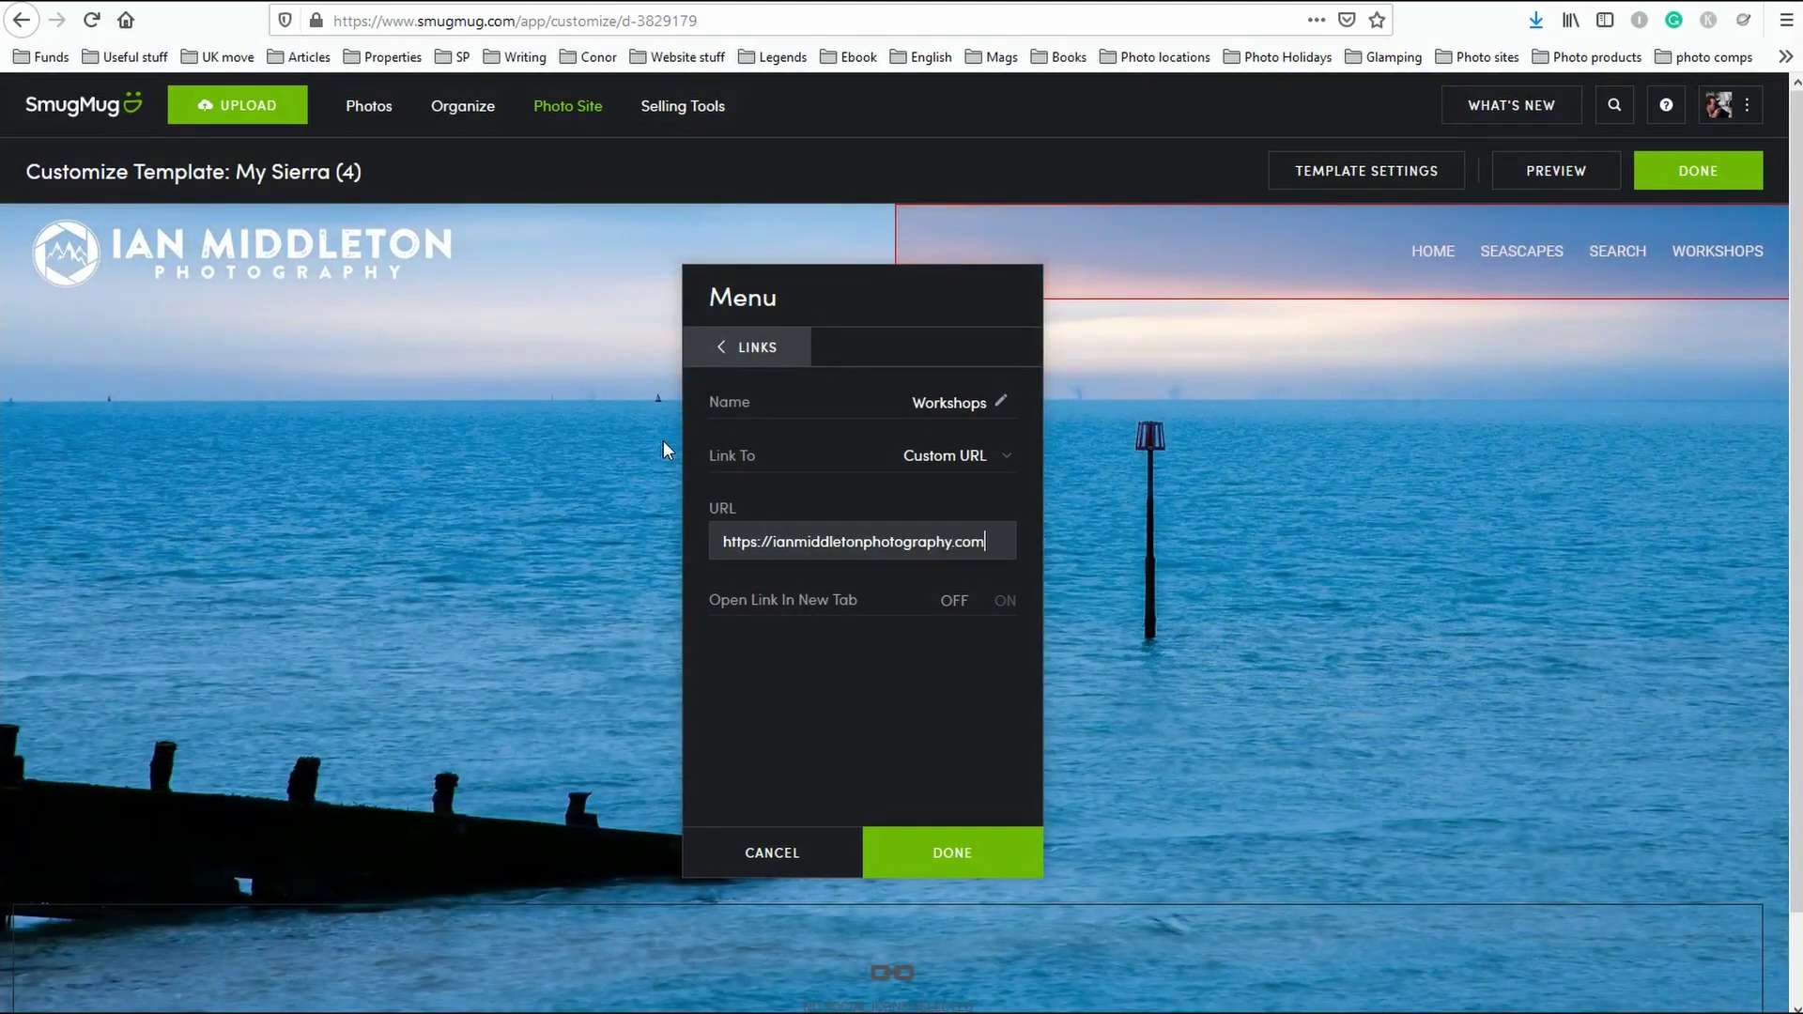
{"action": "type", "text": "/tours"}
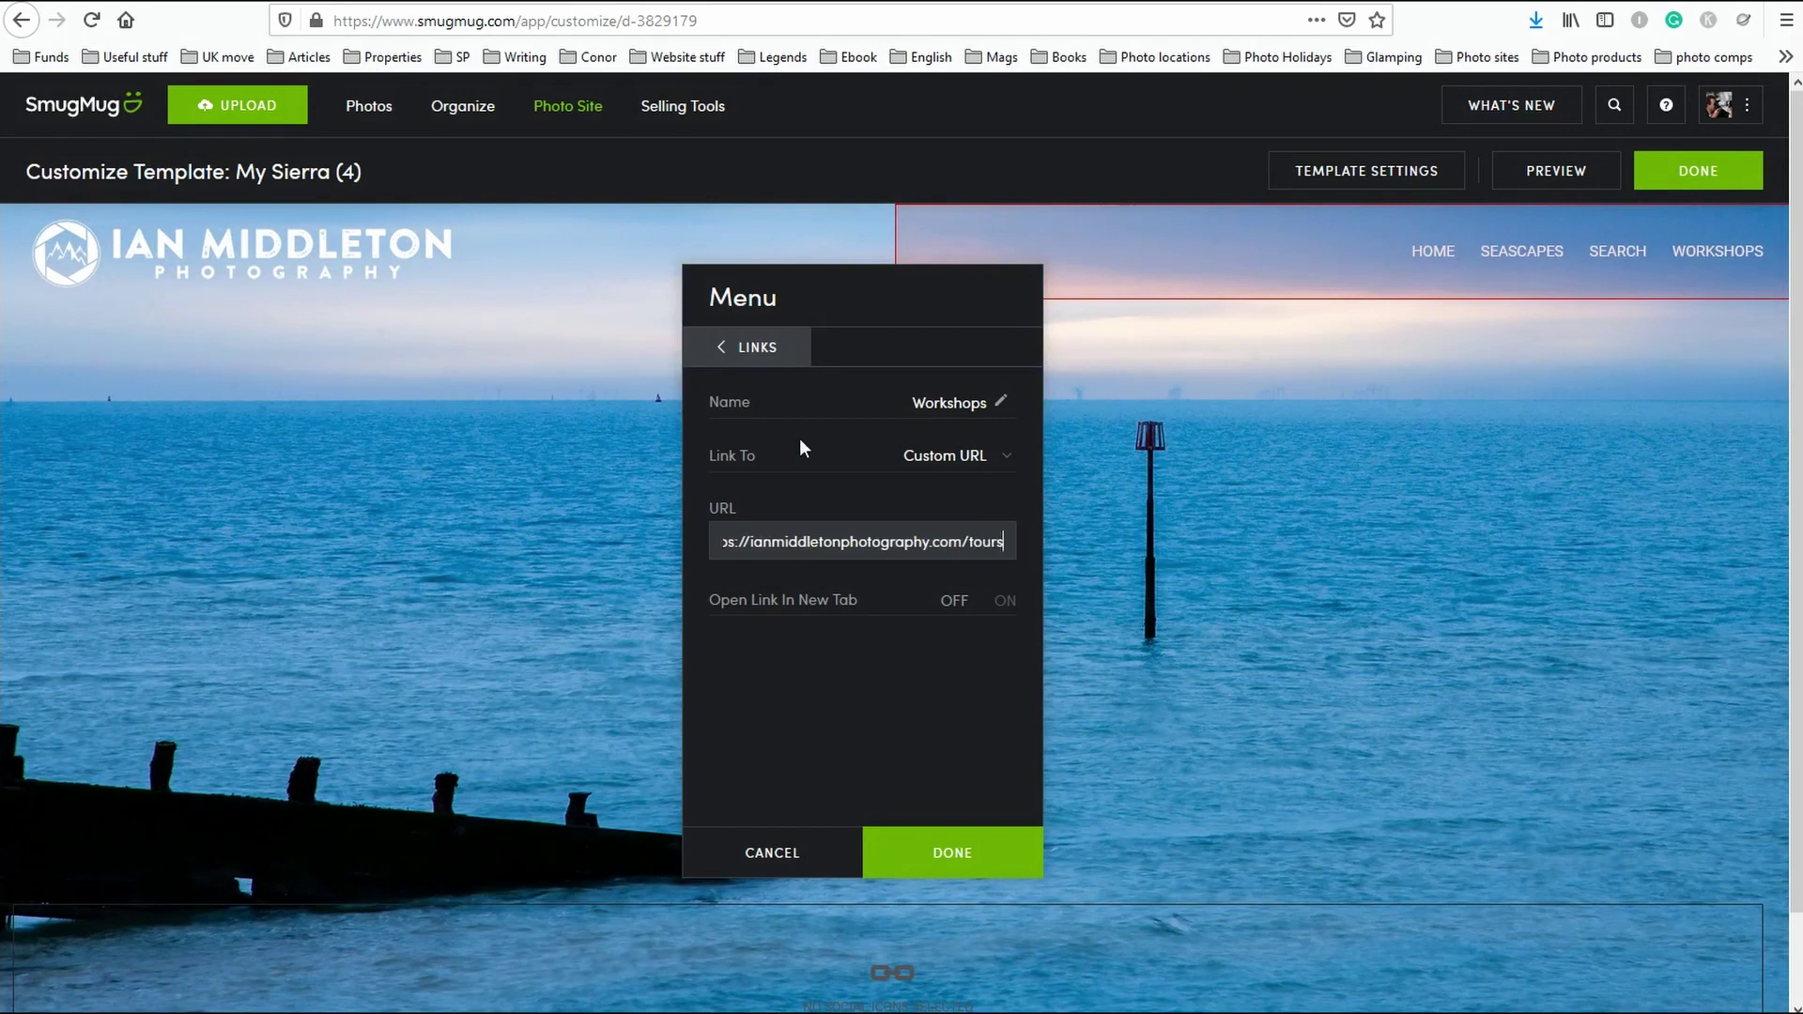
Make the Workshops link open in a new tab and save the header menu's settings.
{"action": "left_click", "coordinate": [1005, 600]}
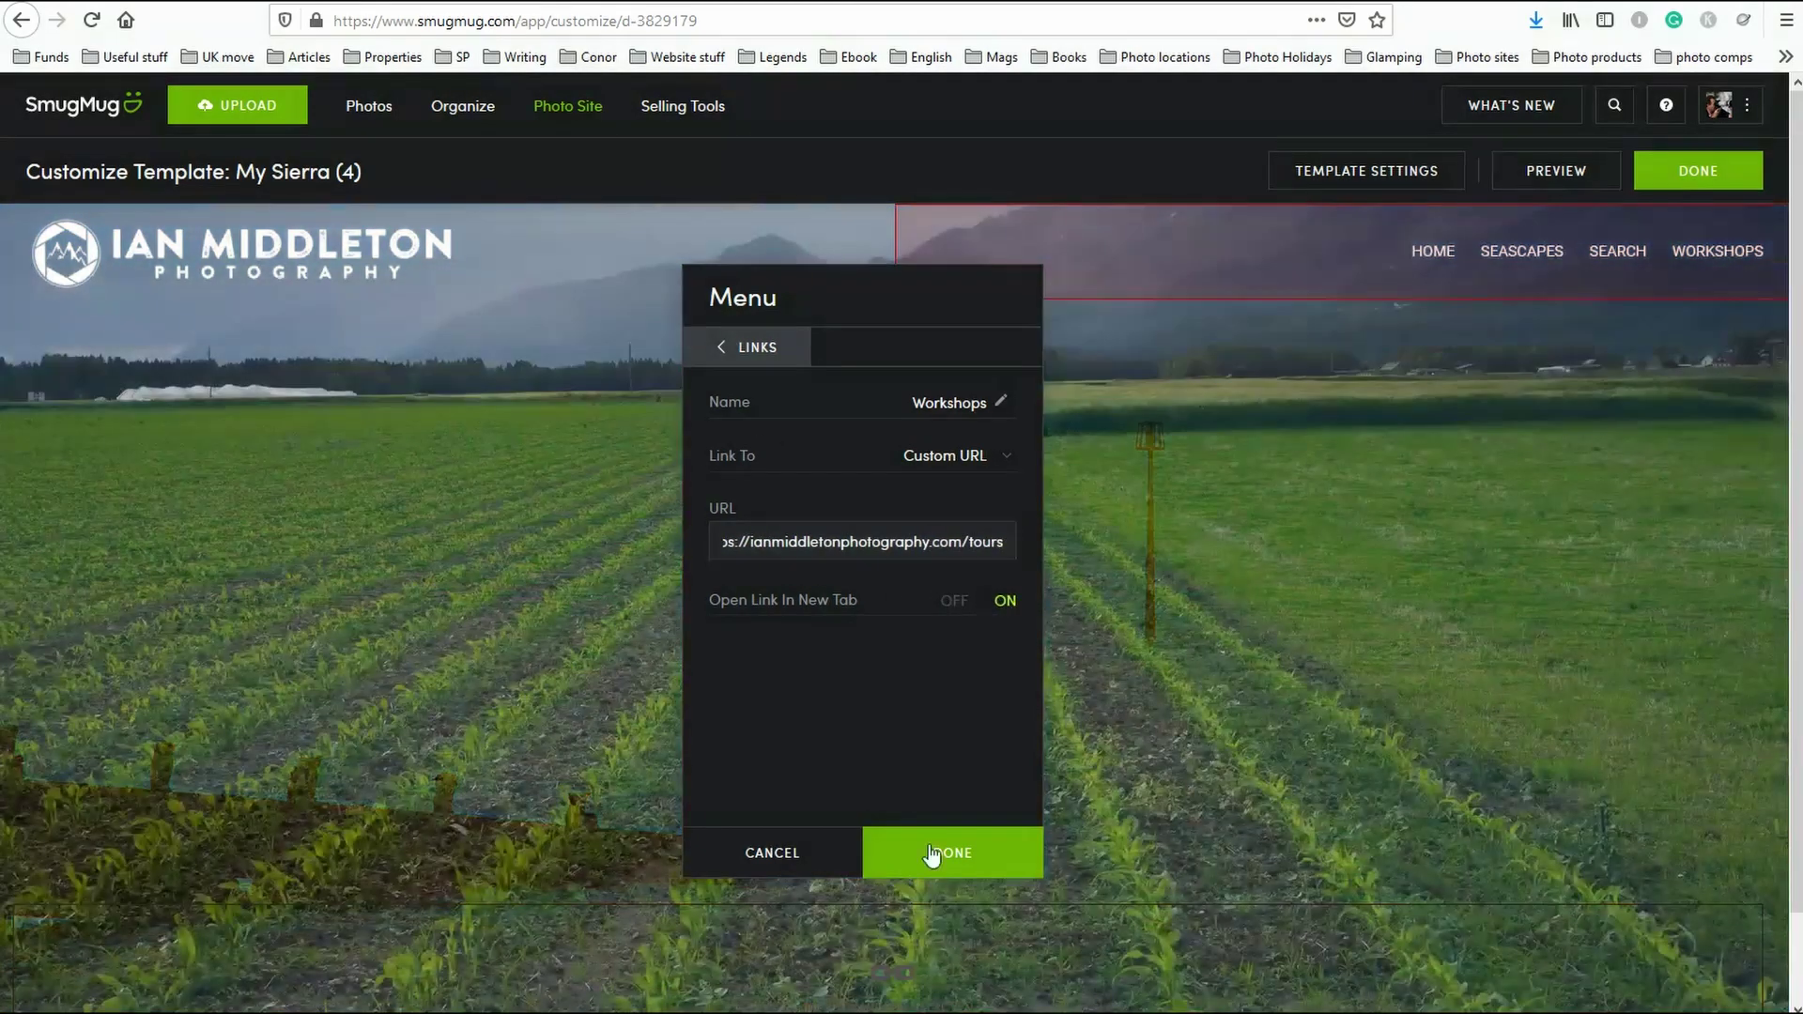
{"action": "left_click", "coordinate": [907, 862]}
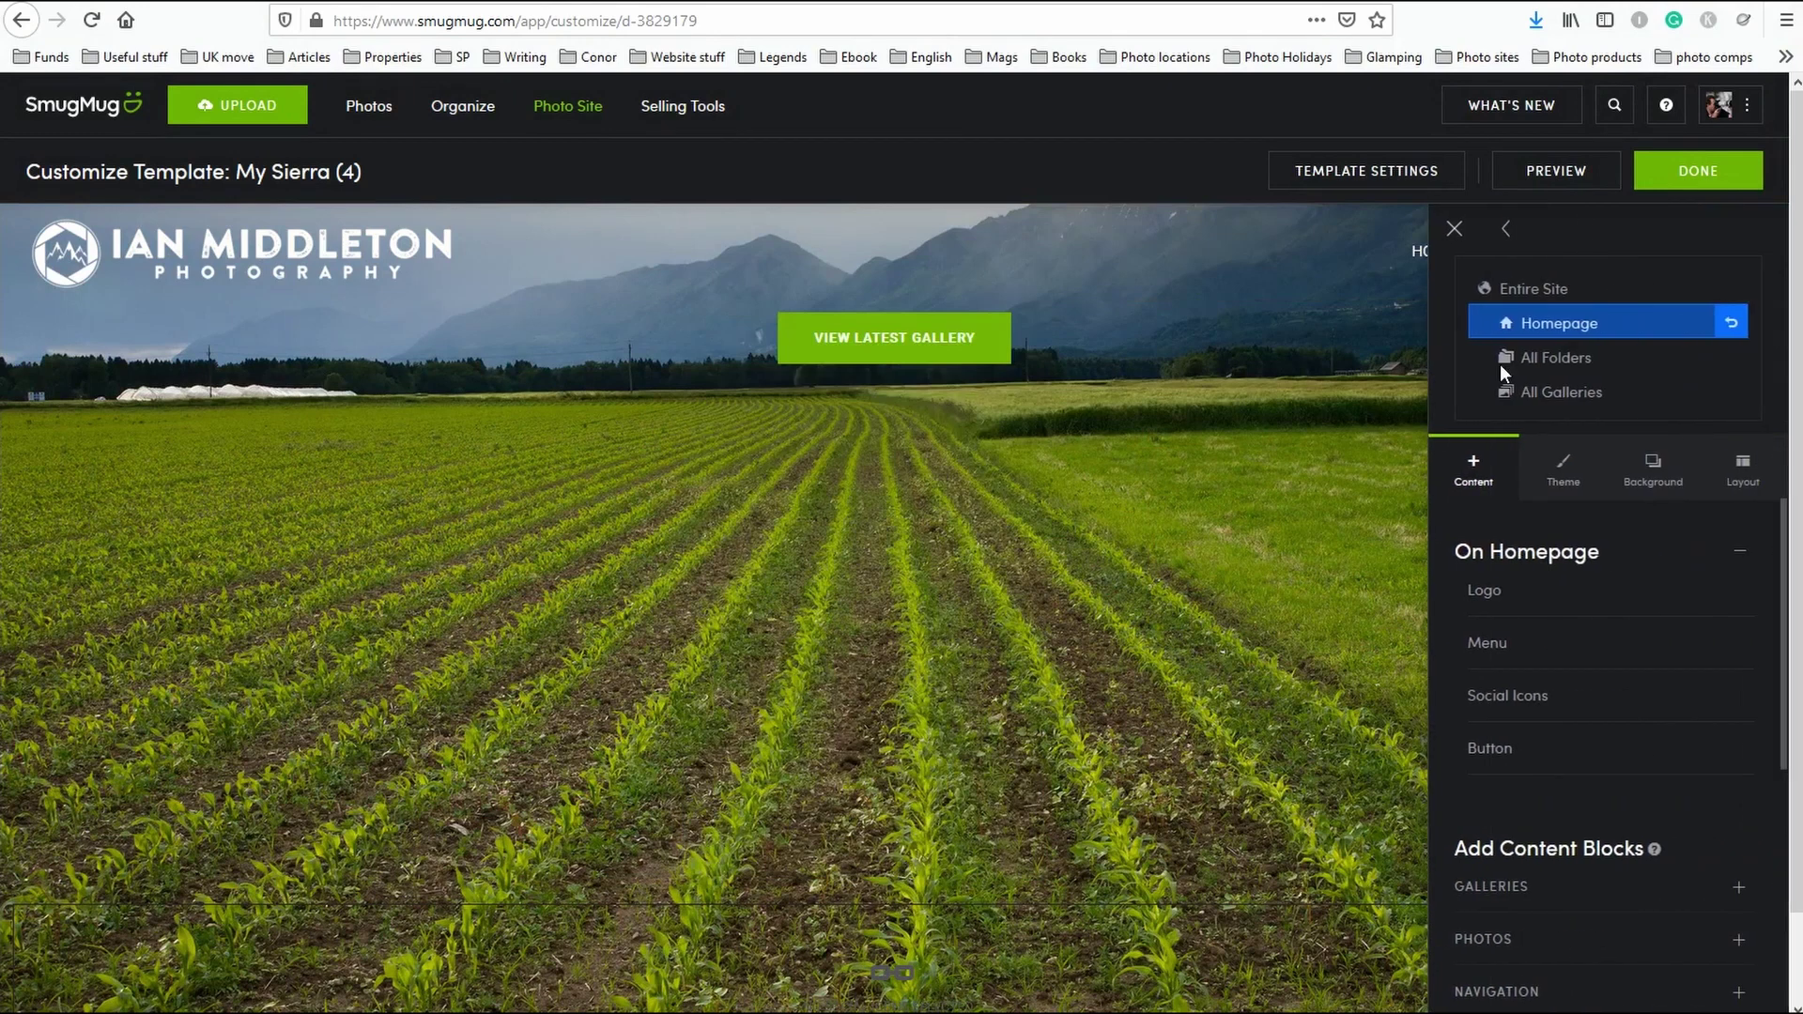
Test the Workshops menu link in the site preview and close the workshops page it opens.
{"action": "left_click", "coordinate": [1455, 233]}
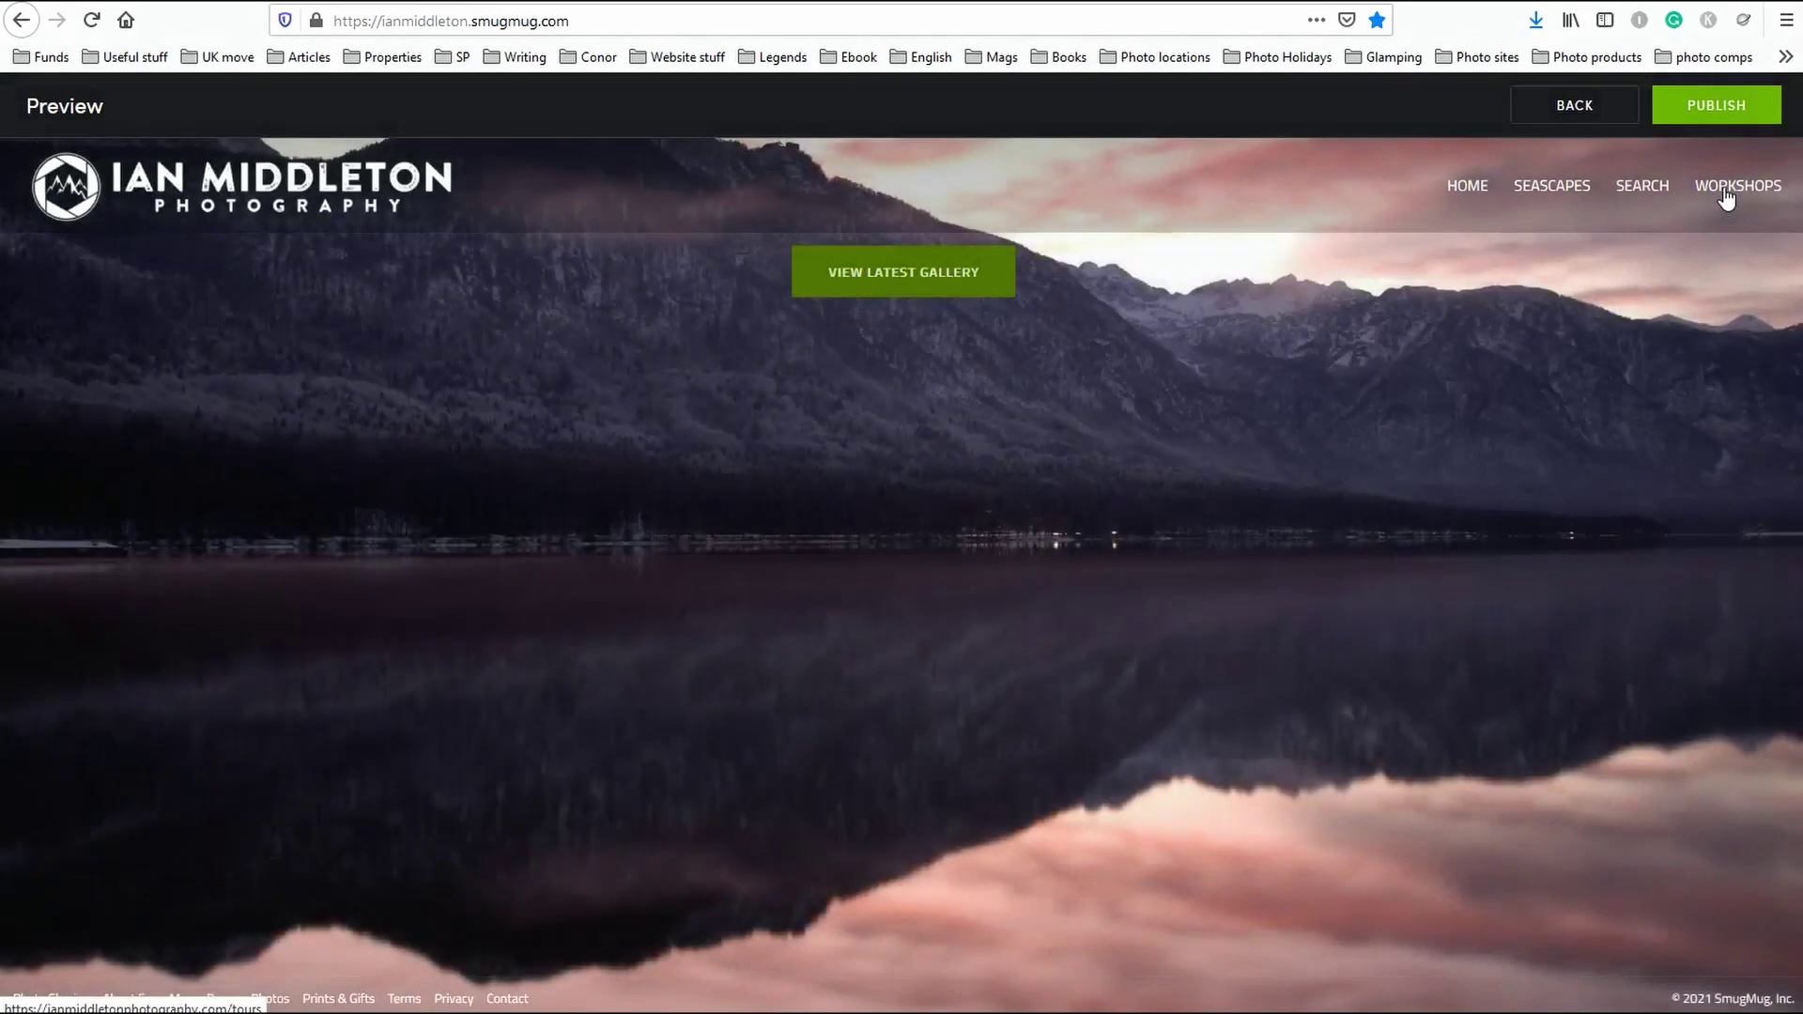
{"action": "left_click", "coordinate": [1727, 197]}
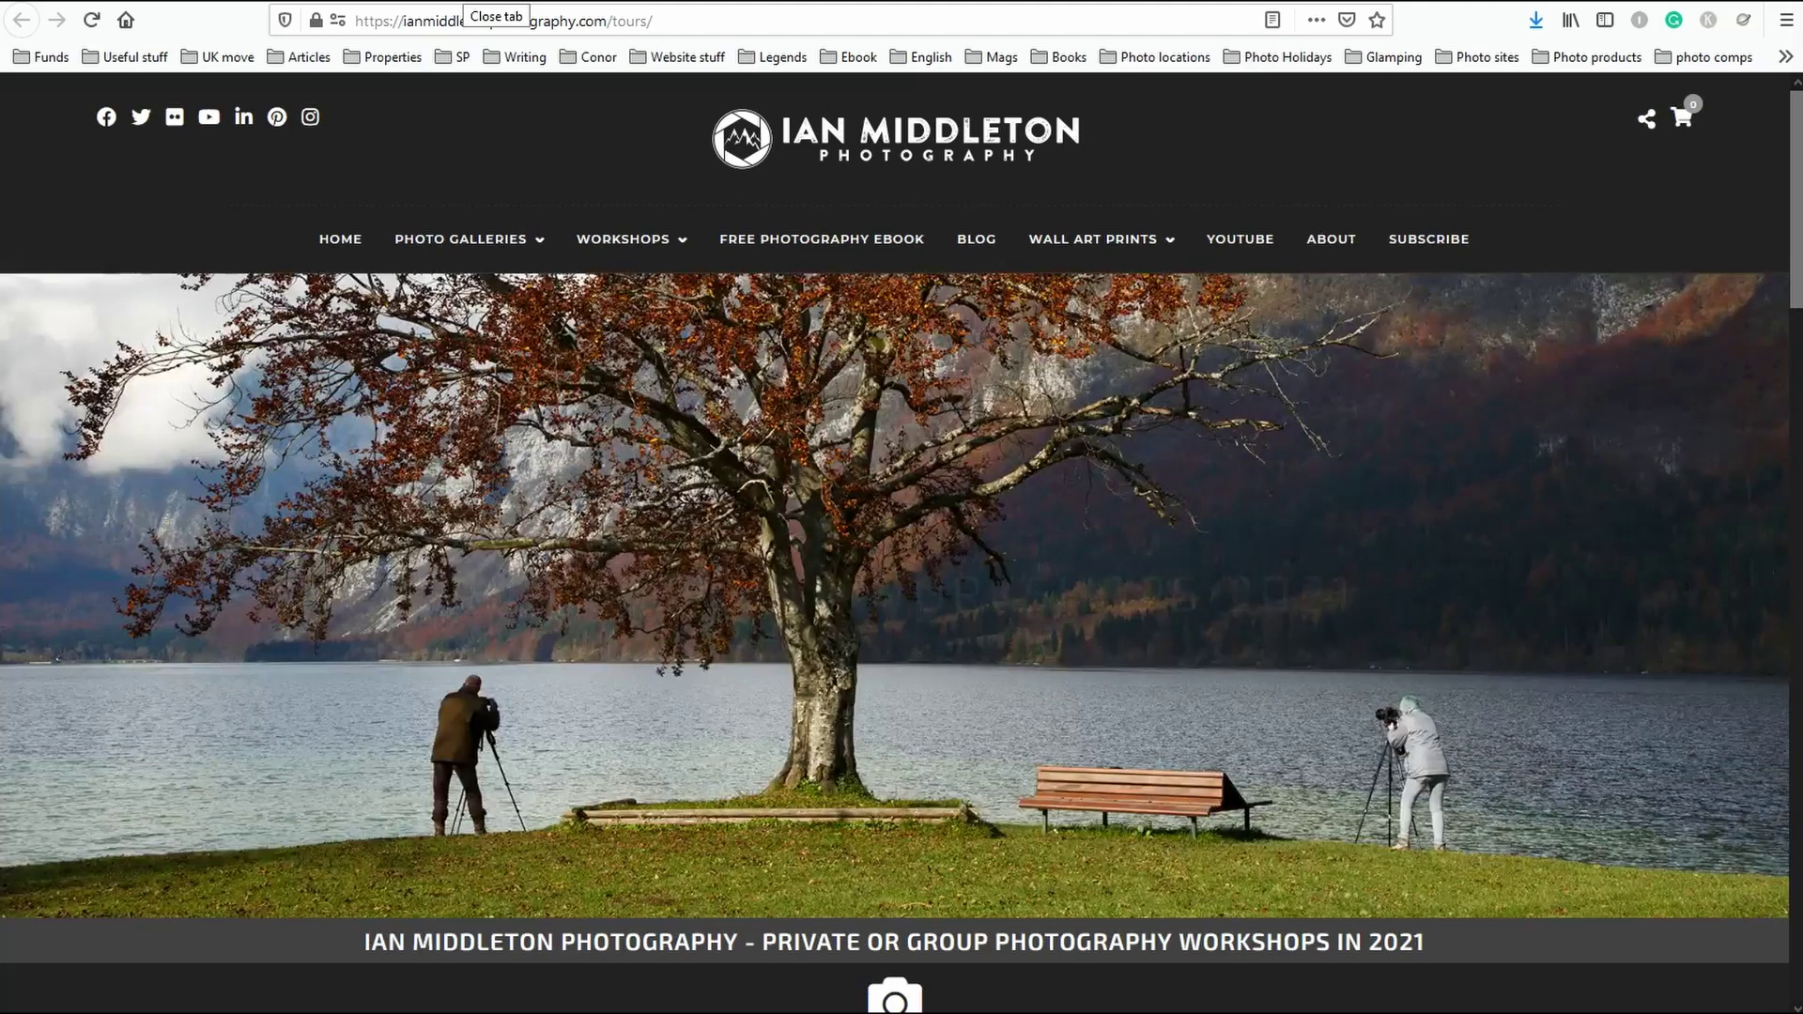
{"action": "left_click", "coordinate": [462, 0]}
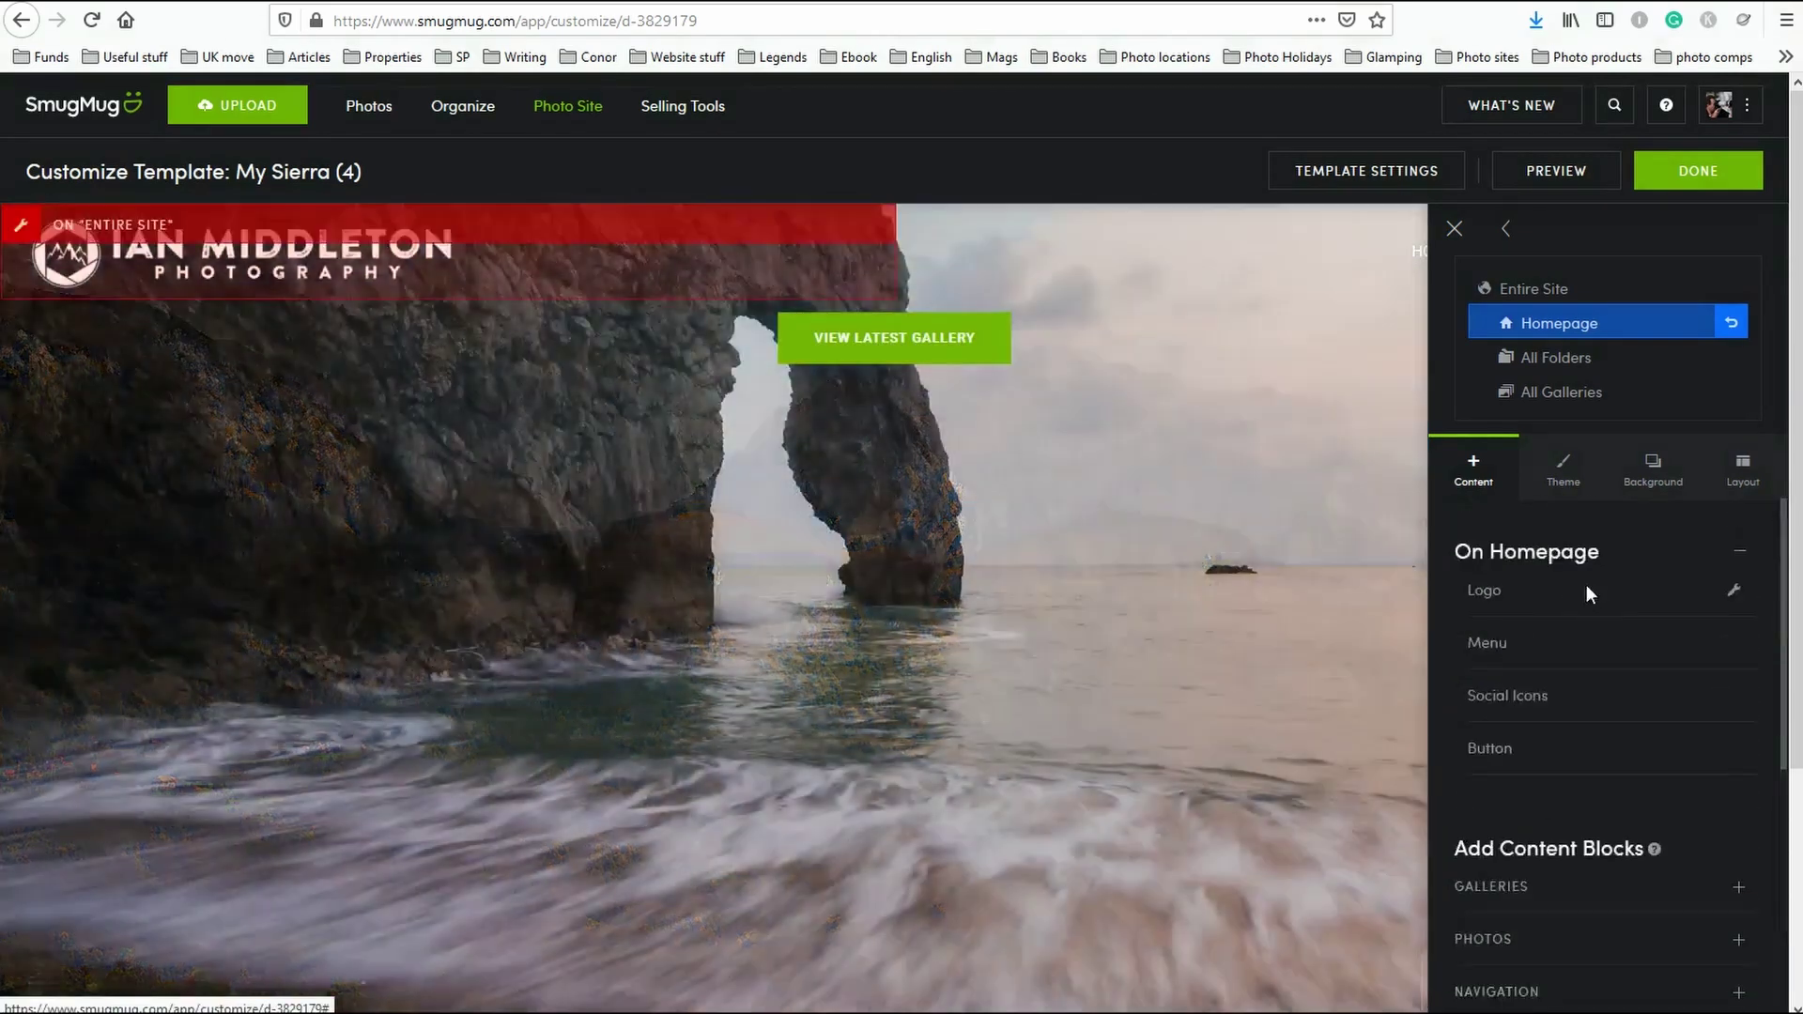
Add a Galleries content block to the homepage directly beneath the View Latest Gallery button.
{"action": "scroll", "coordinate": [1554, 685], "scroll_direction": "down", "scroll_amount": 5}
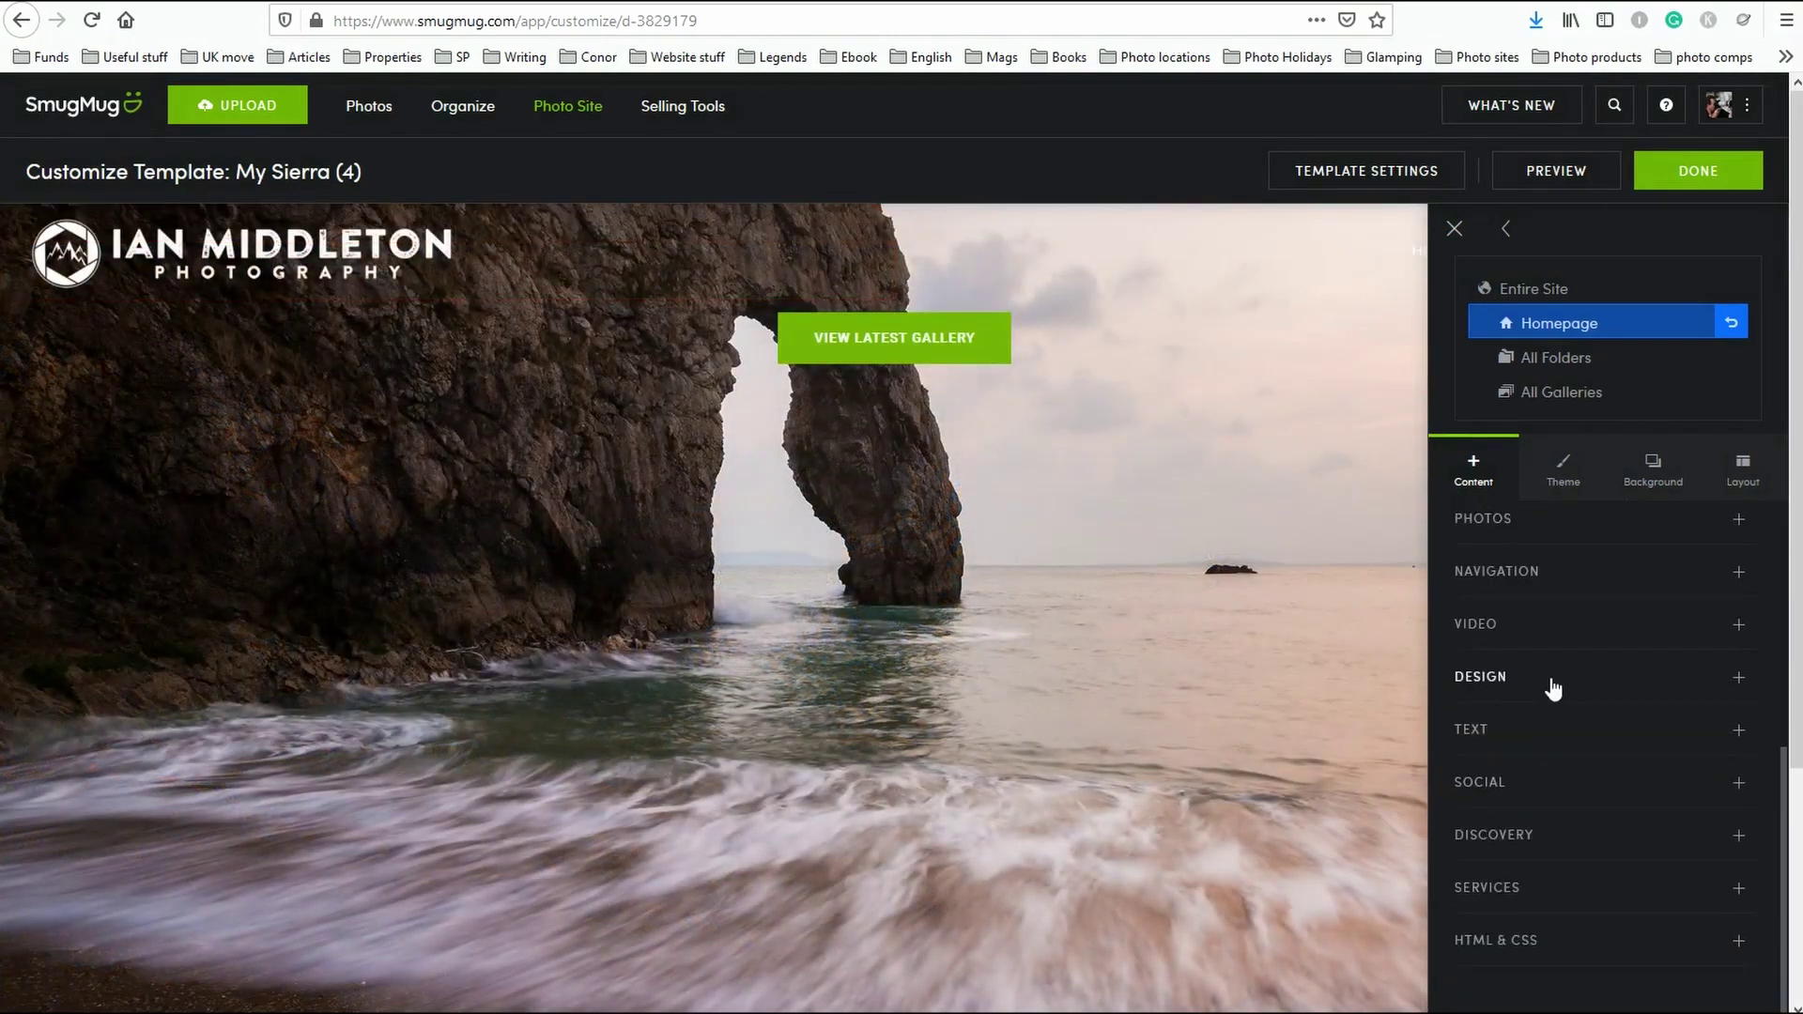
{"action": "scroll", "coordinate": [1552, 690], "scroll_direction": "up", "scroll_amount": 4}
{"action": "scroll", "coordinate": [1545, 648], "scroll_direction": "down", "scroll_amount": 2}
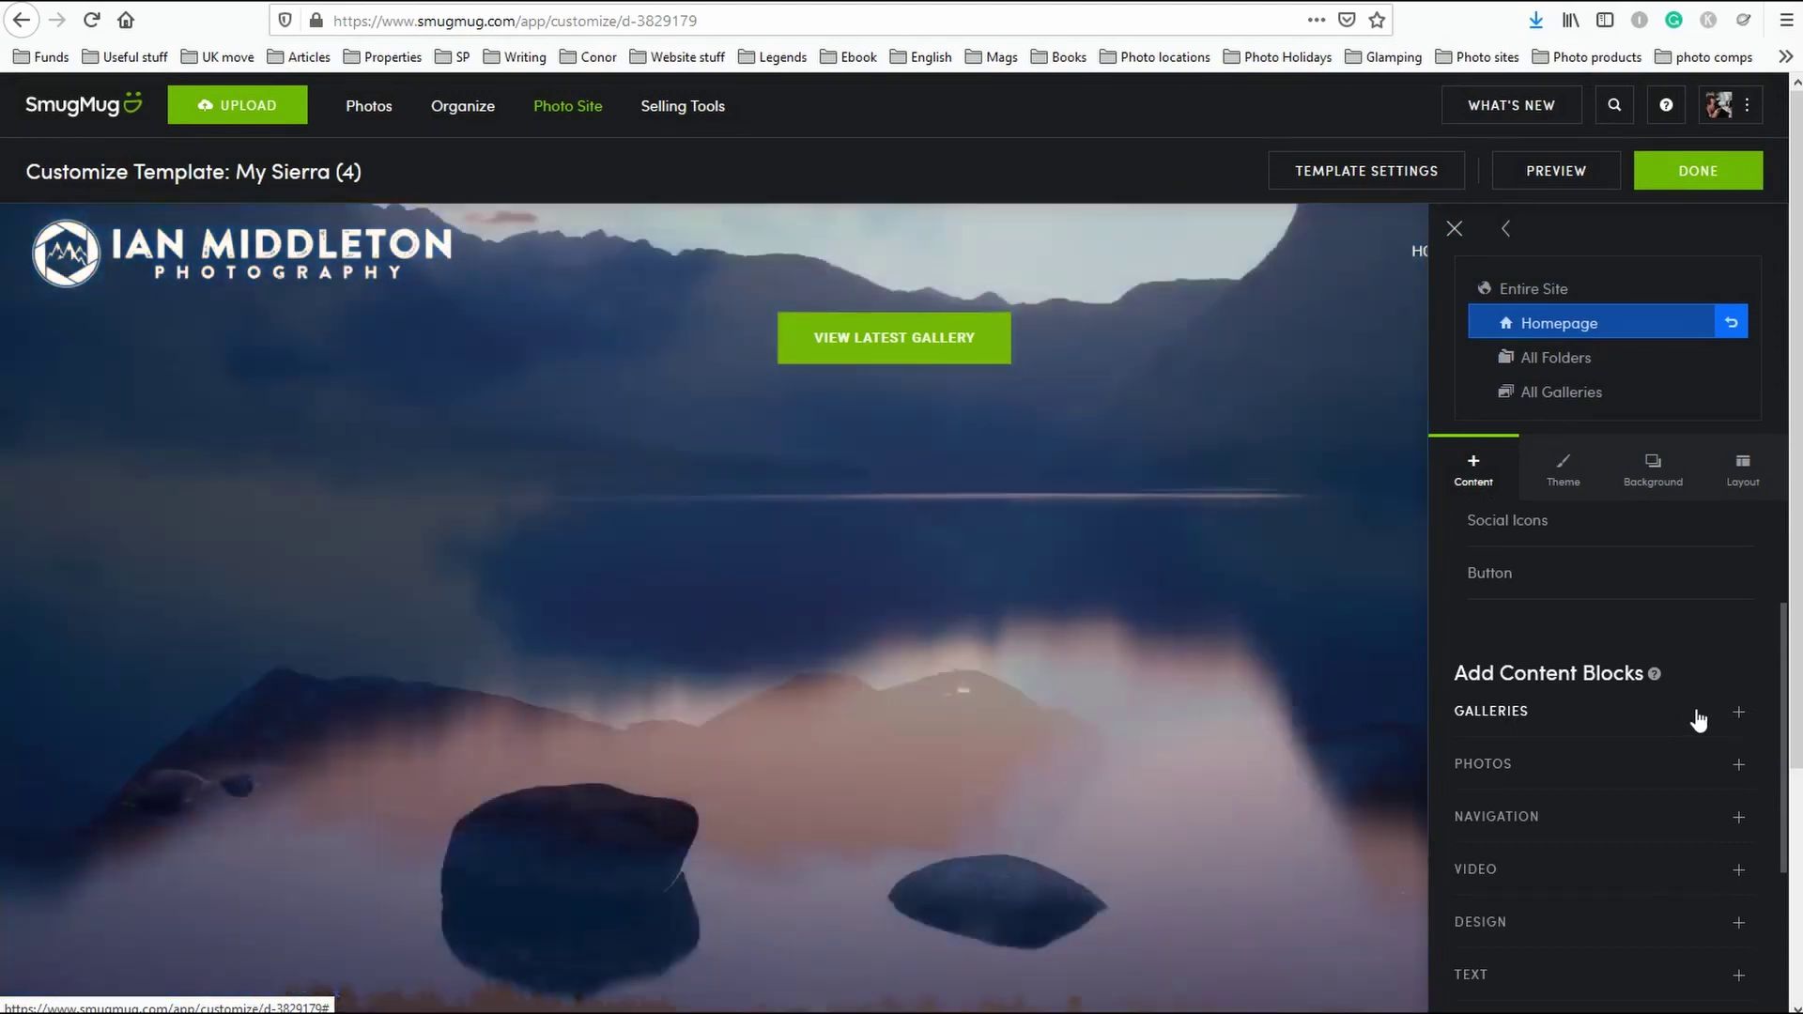
{"action": "left_click", "coordinate": [1735, 712]}
{"action": "scroll", "coordinate": [1649, 751], "scroll_direction": "down", "scroll_amount": 2}
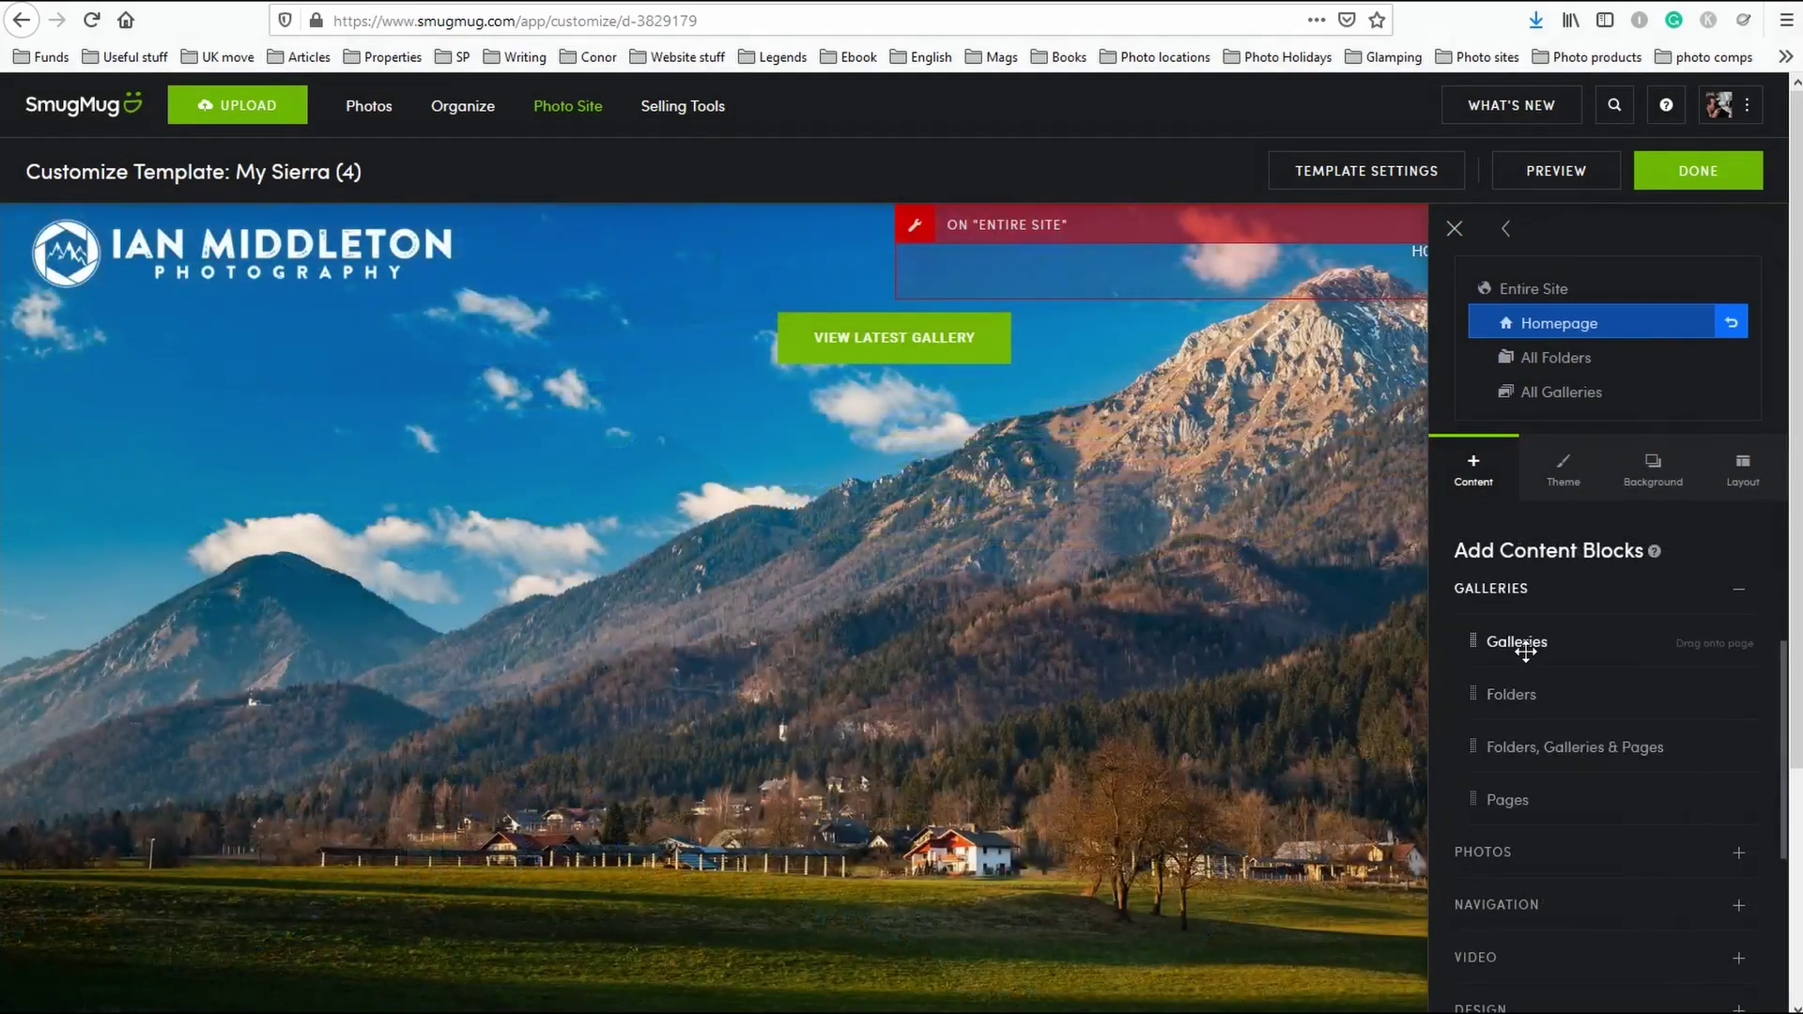
{"action": "left_click_drag", "start_coordinate": [1517, 642], "coordinate": [903, 465]}
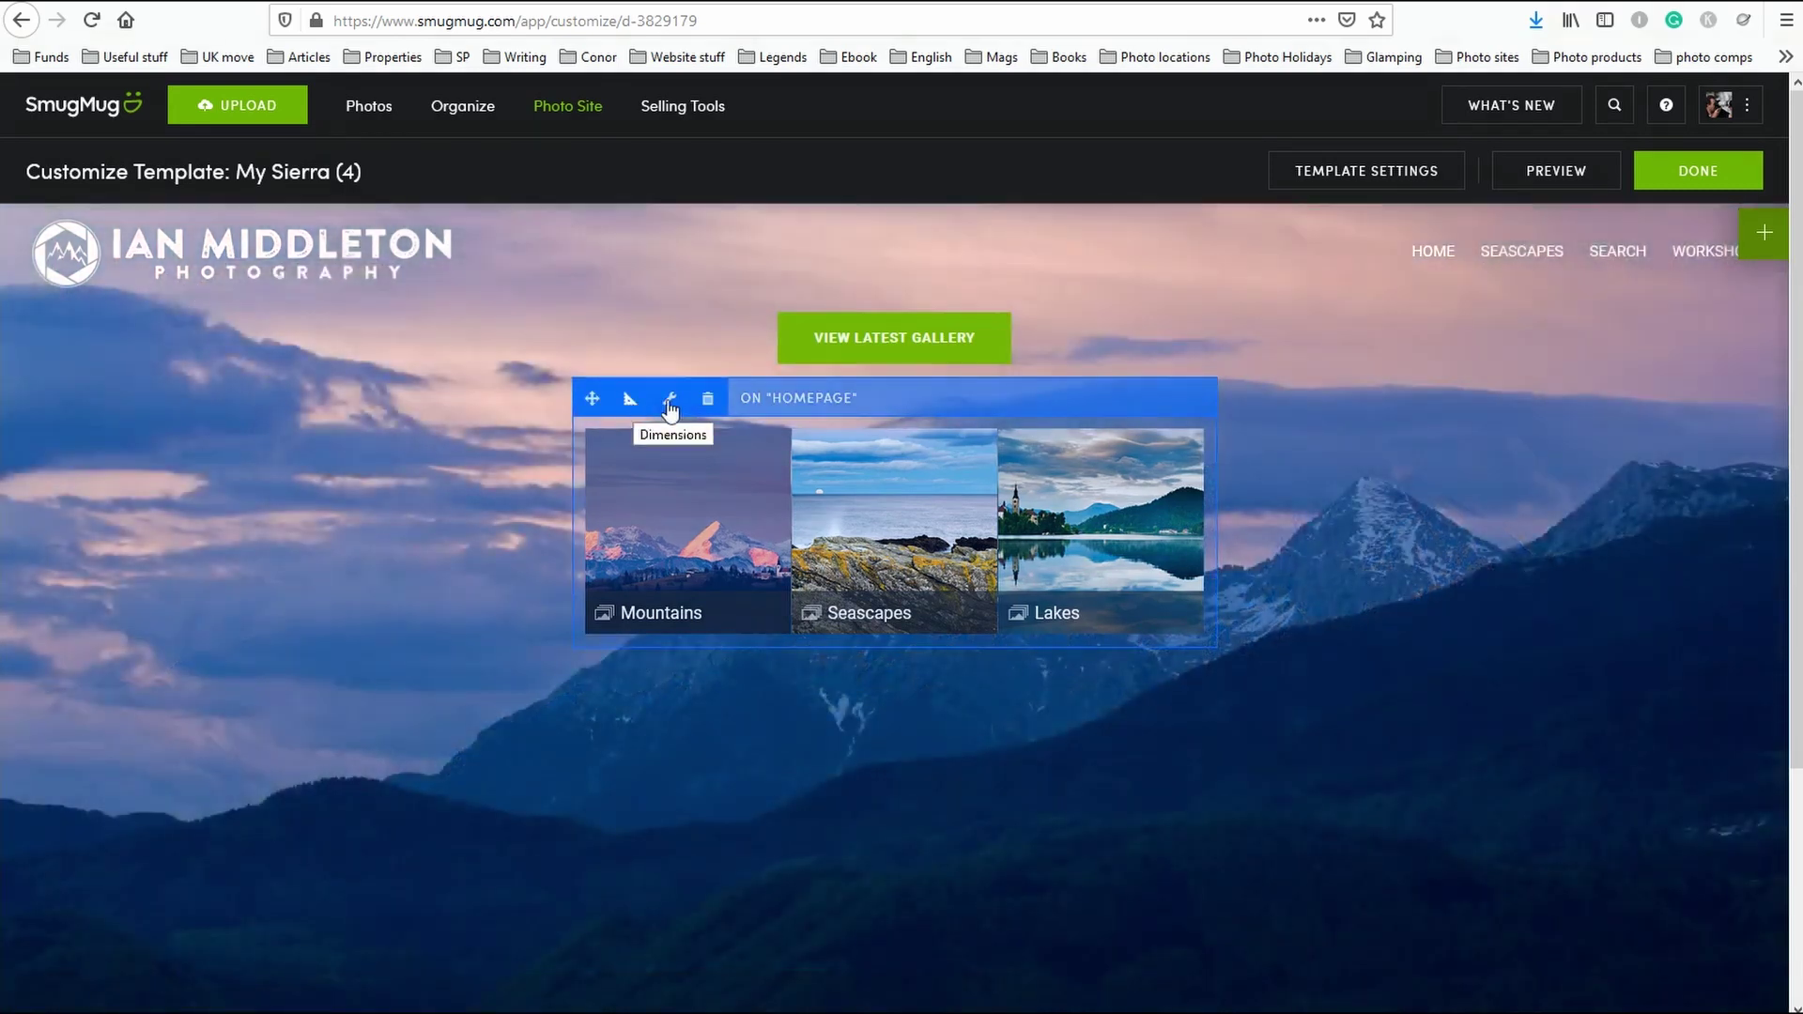
Open the homepage Galleries block's settings and move the dialog clear of the gallery thumbnails.
{"action": "left_click", "coordinate": [670, 405]}
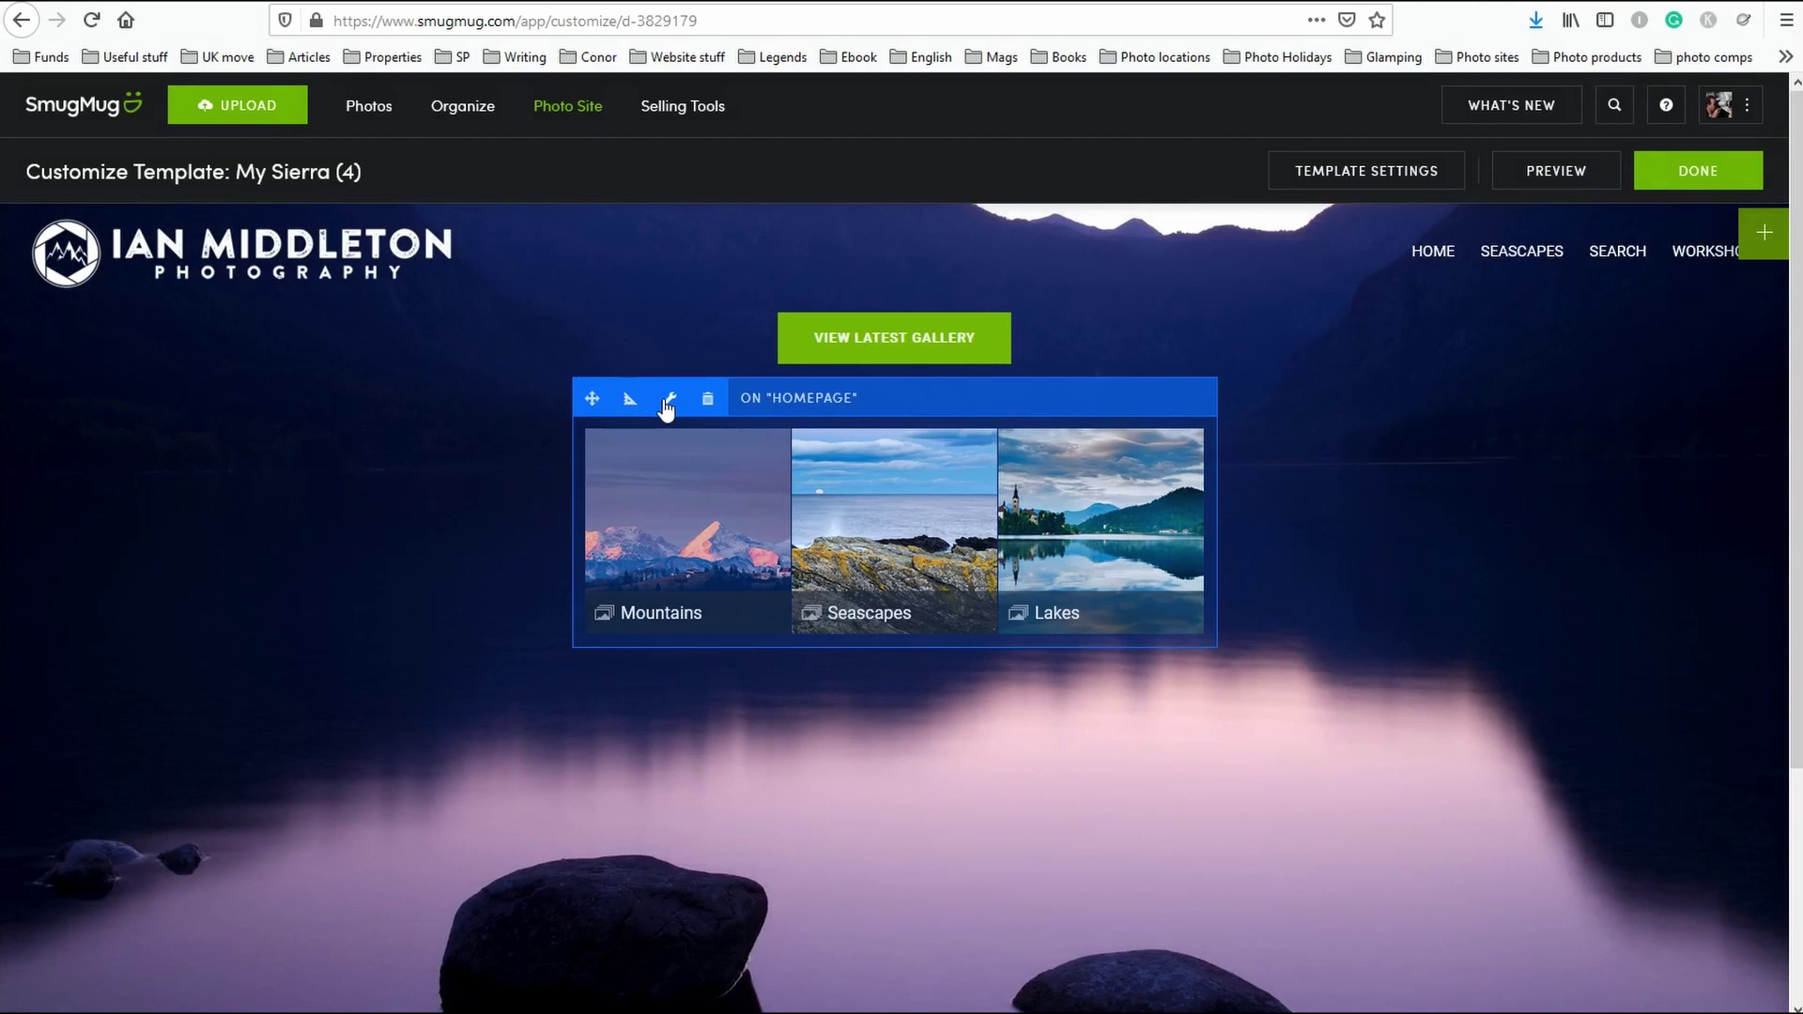
{"action": "left_click", "coordinate": [669, 401]}
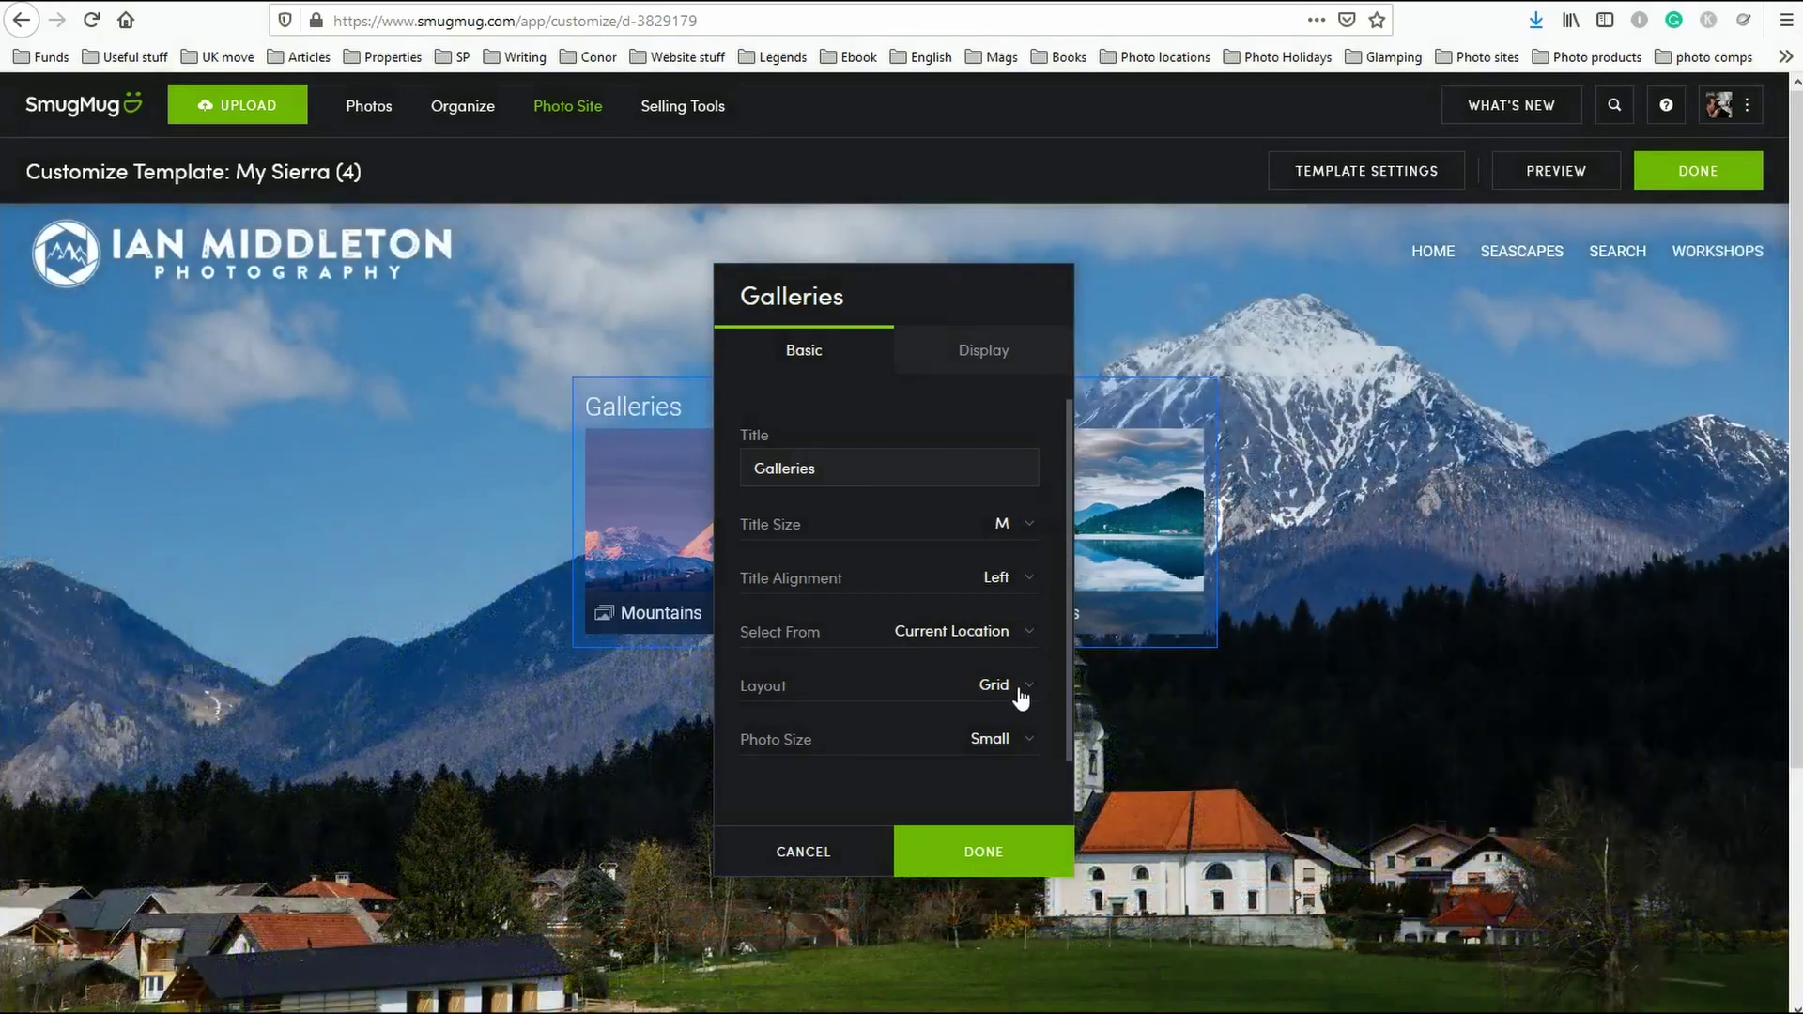
{"action": "left_click", "coordinate": [1020, 692]}
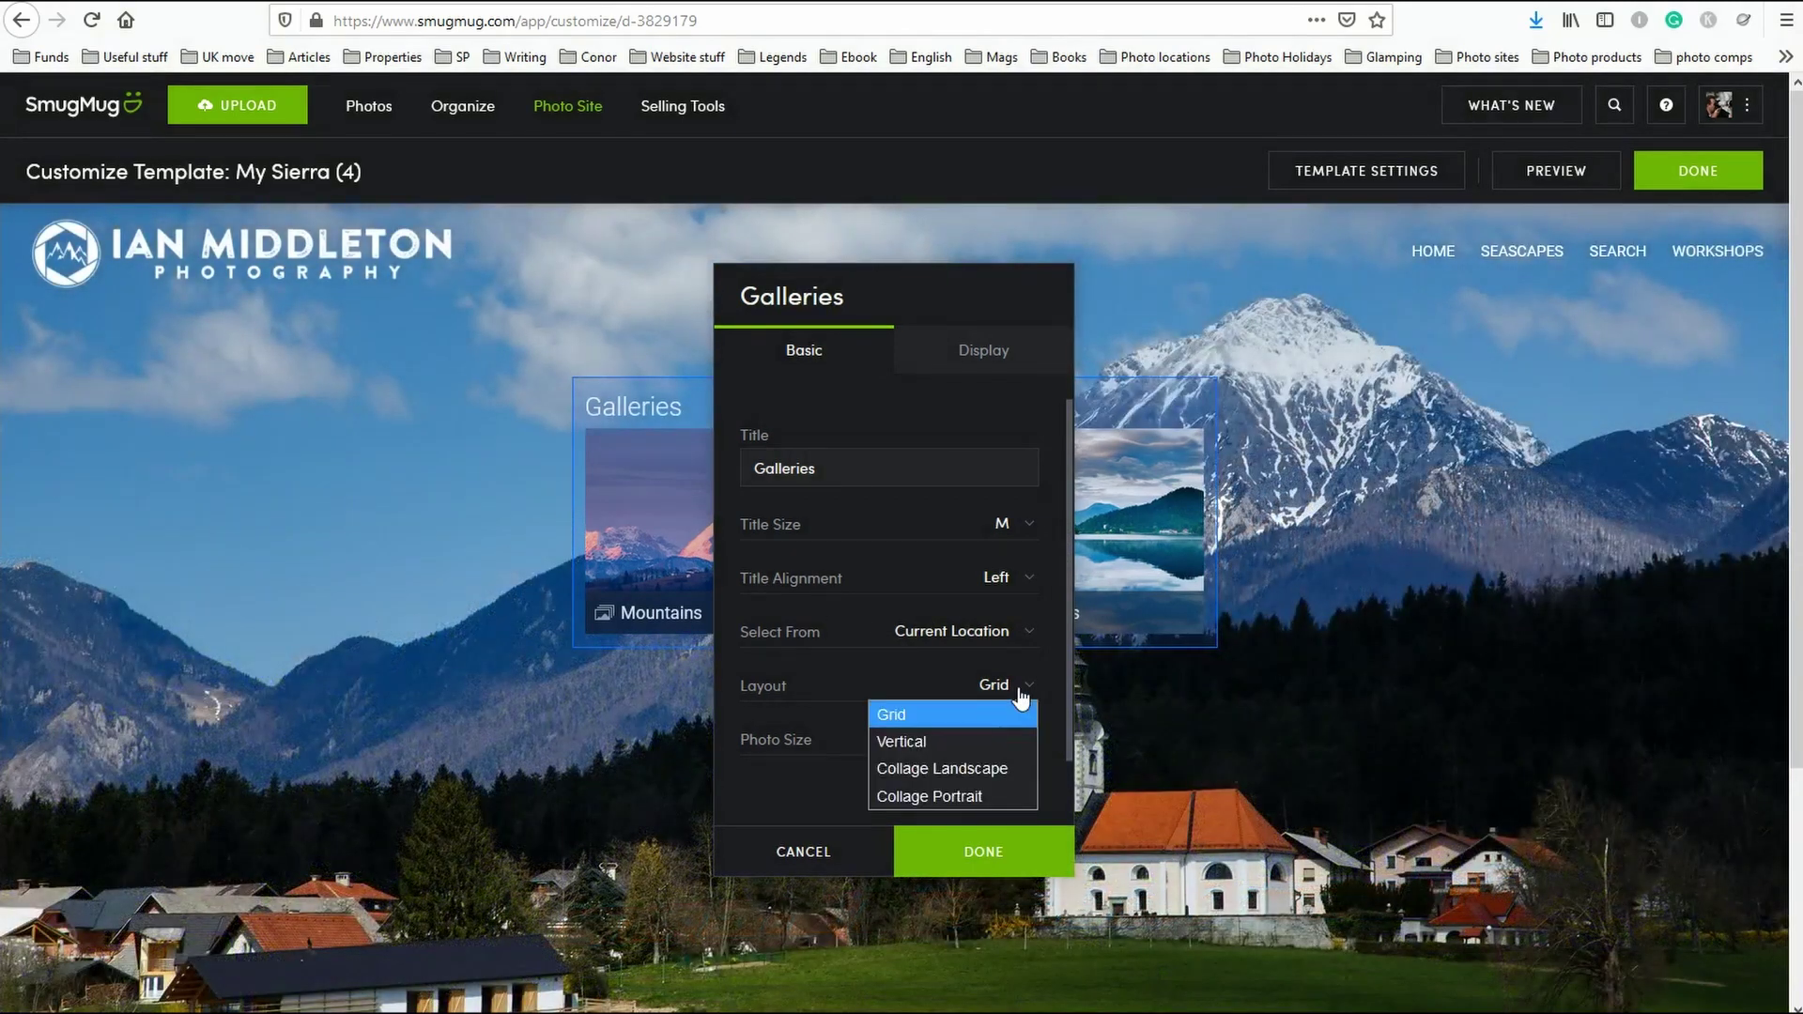
{"action": "left_click_drag", "start_coordinate": [943, 296], "coordinate": [1524, 293]}
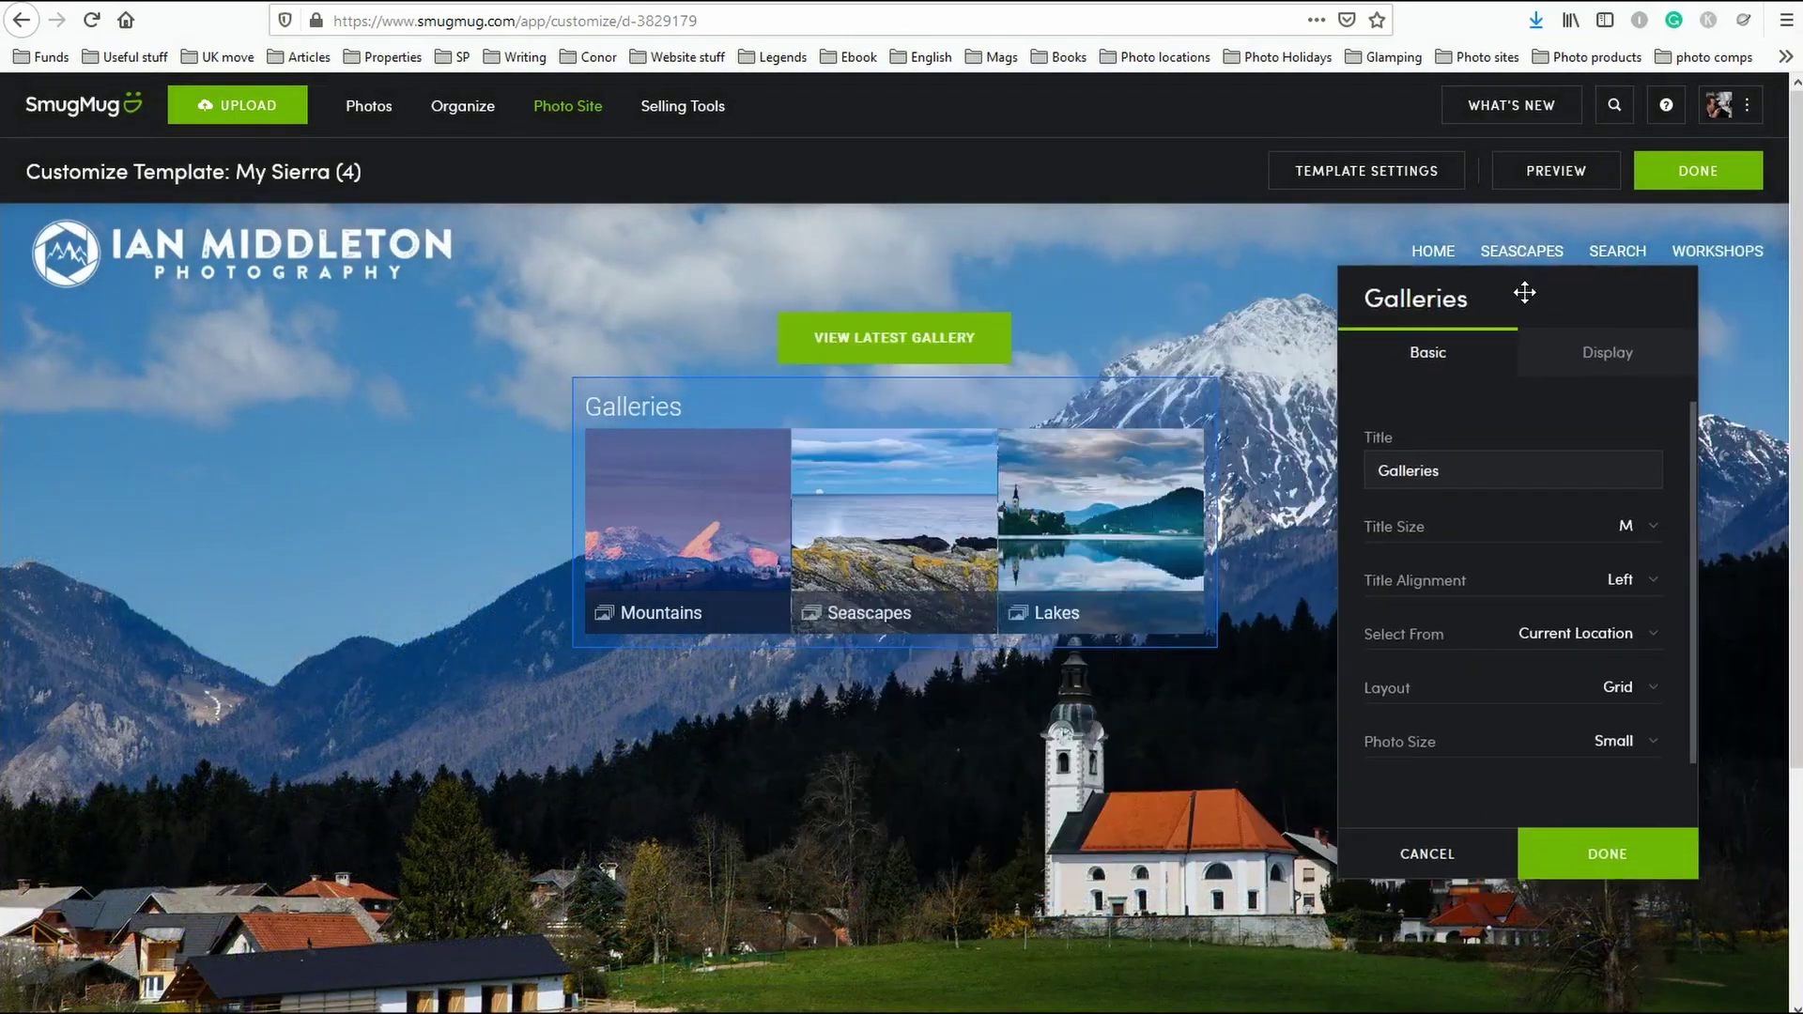
Try the Vertical, Collage Landscape and Collage Portrait layouts on the Galleries block and switch back to Grid.
{"action": "left_click", "coordinate": [1651, 686]}
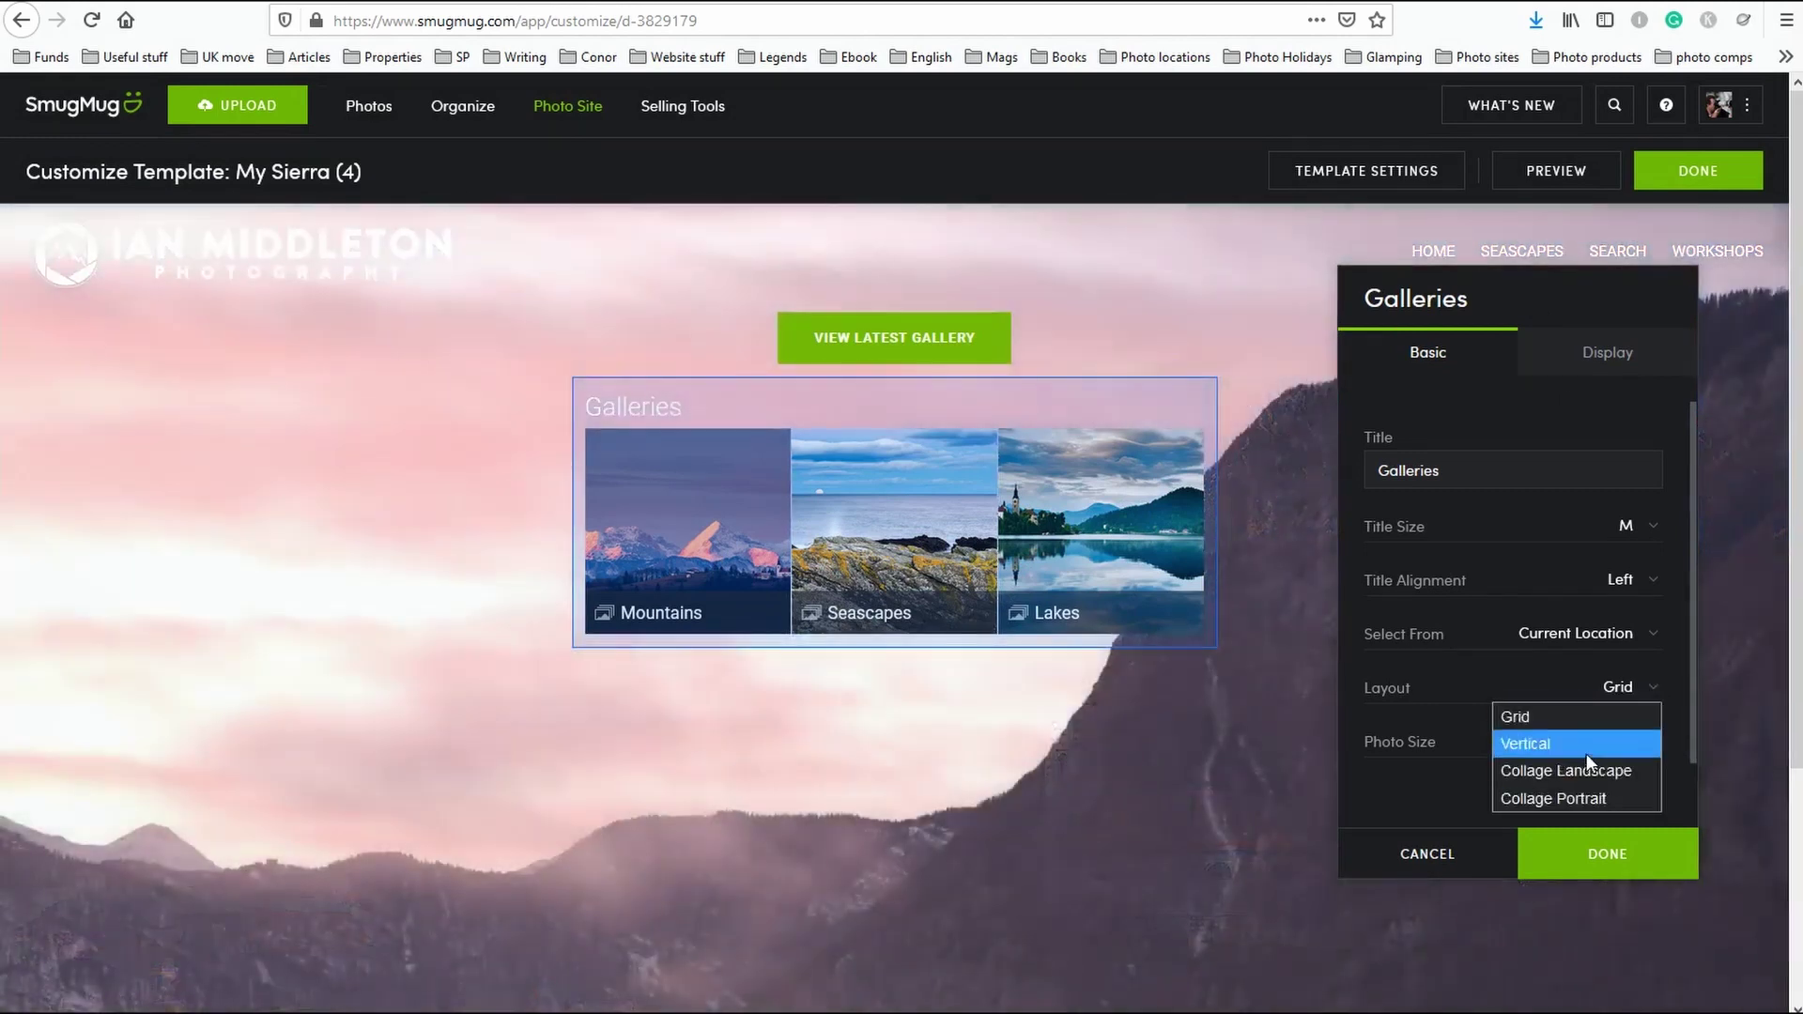
{"action": "left_click", "coordinate": [1587, 753]}
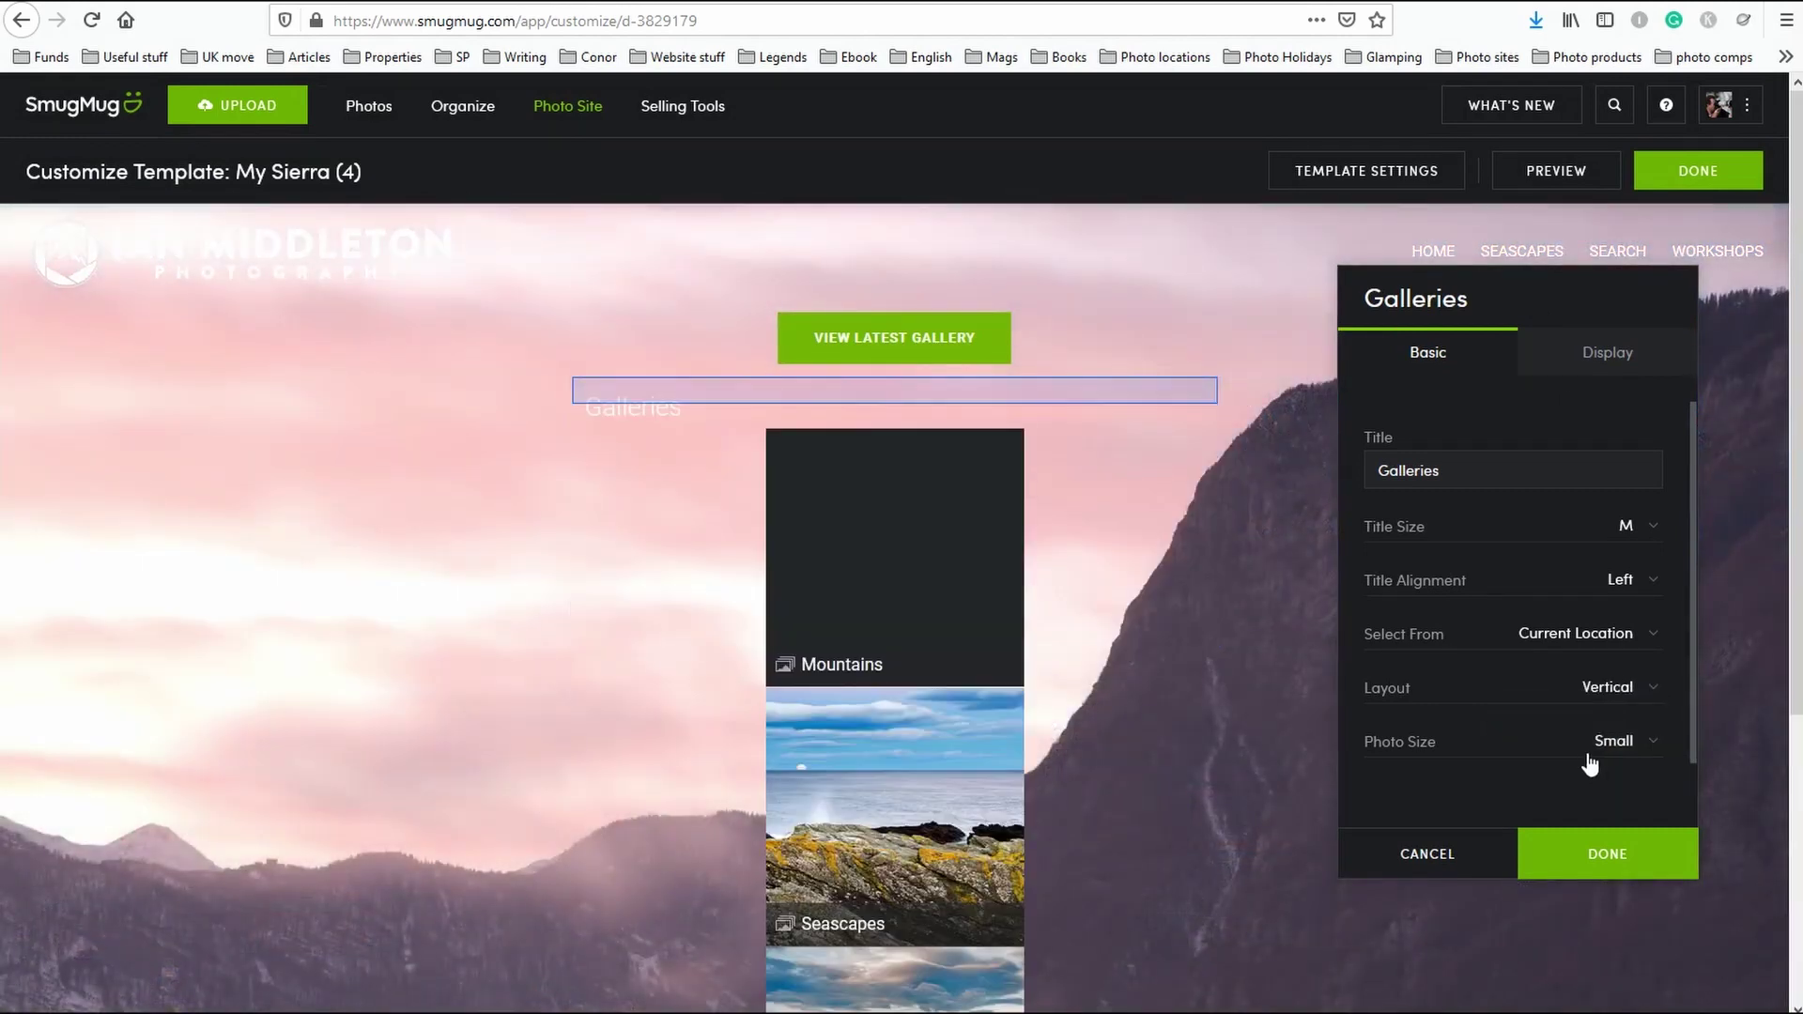
{"action": "left_click", "coordinate": [1645, 700]}
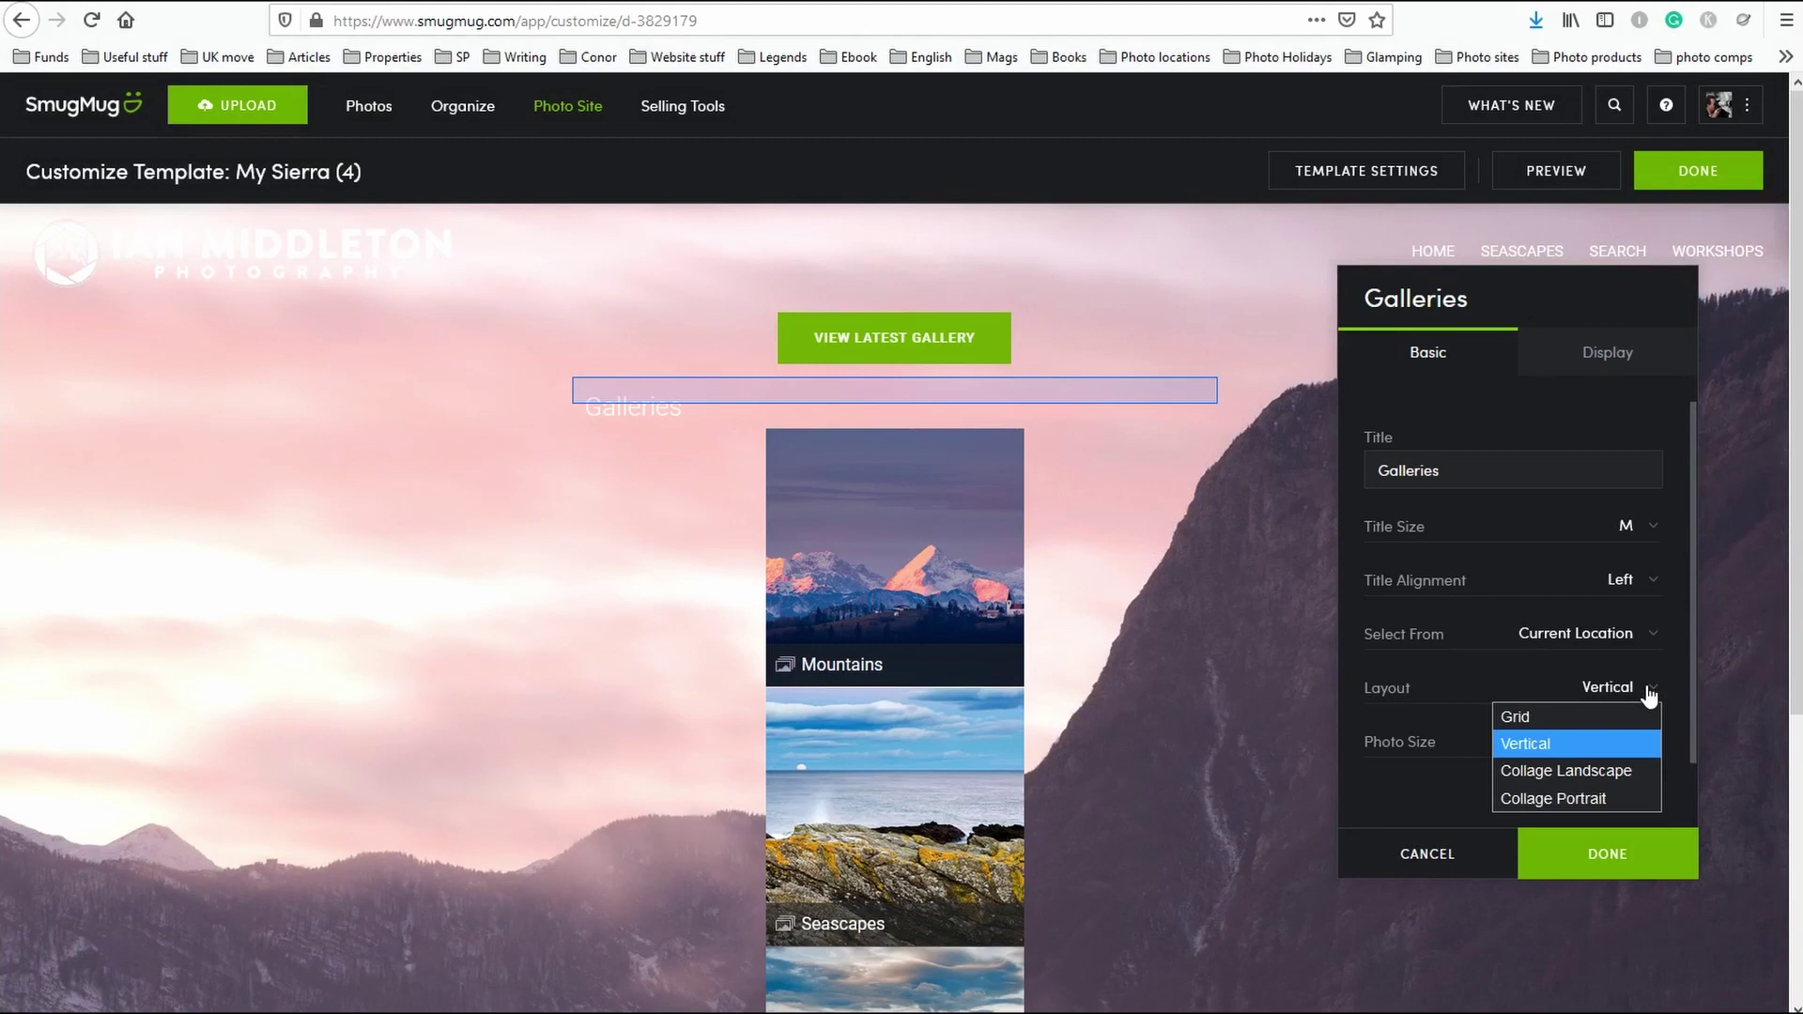
{"action": "left_click", "coordinate": [1604, 770]}
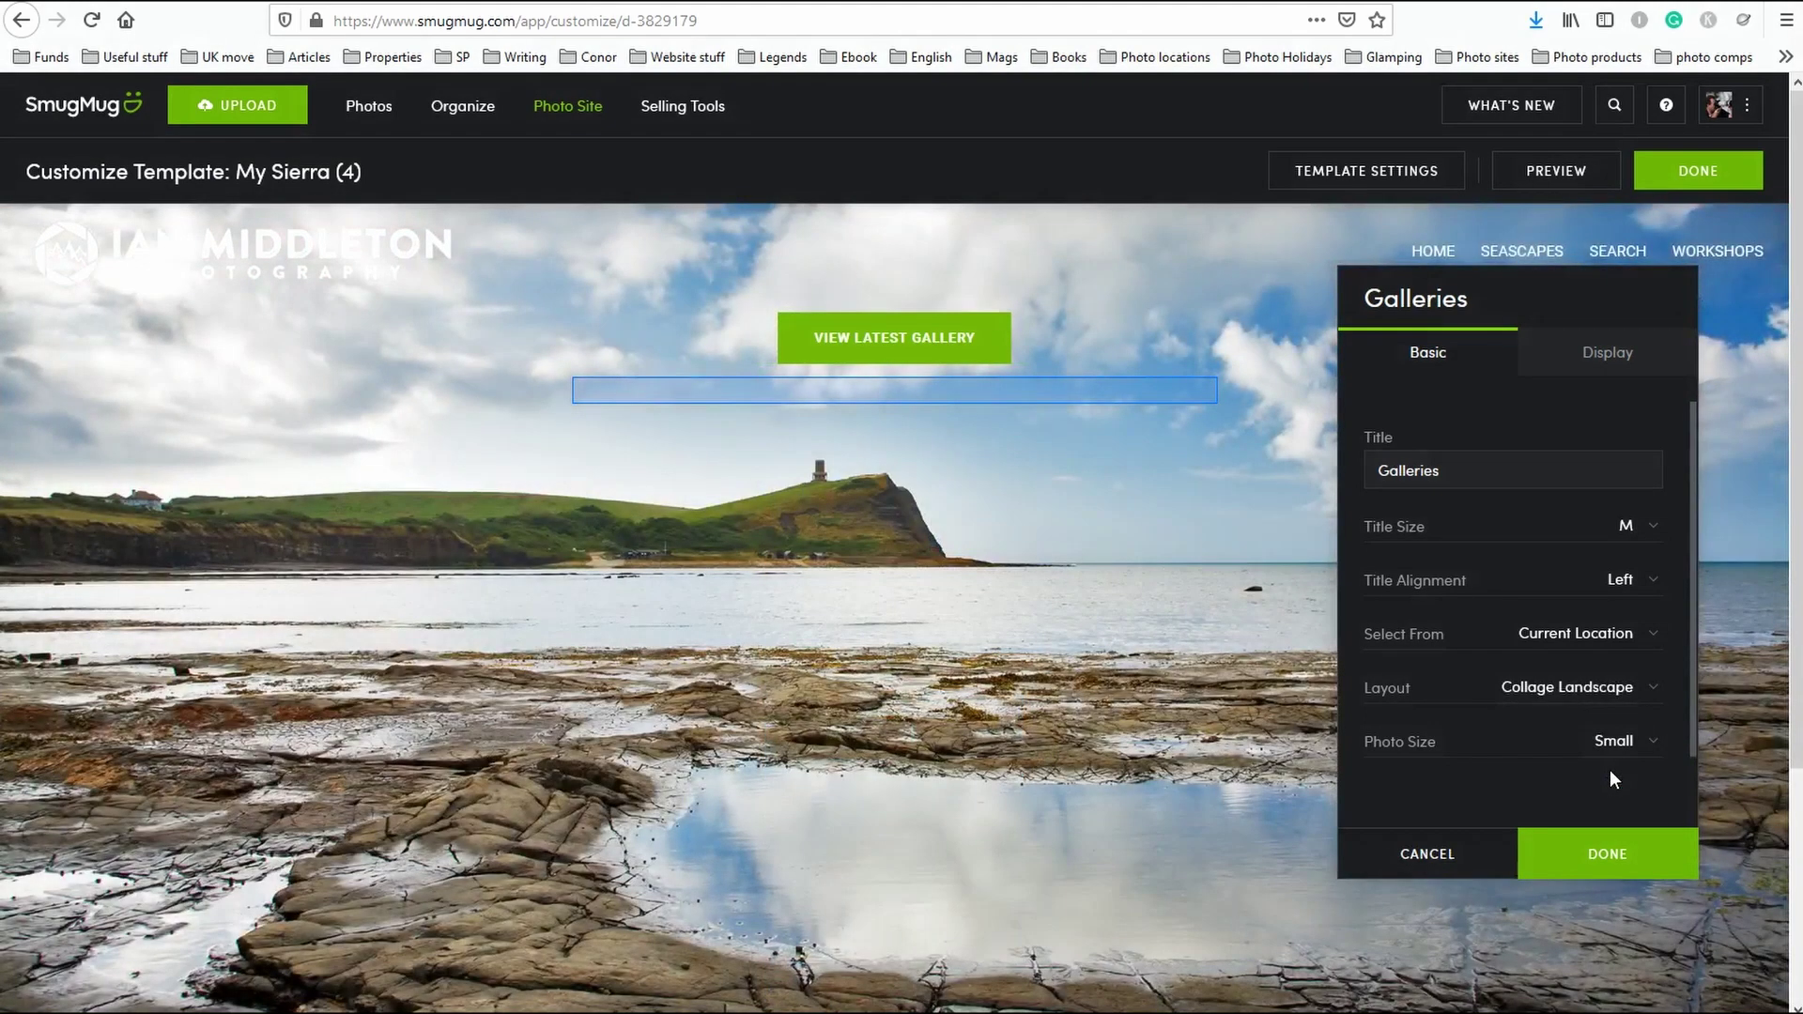
{"action": "left_click", "coordinate": [1656, 693]}
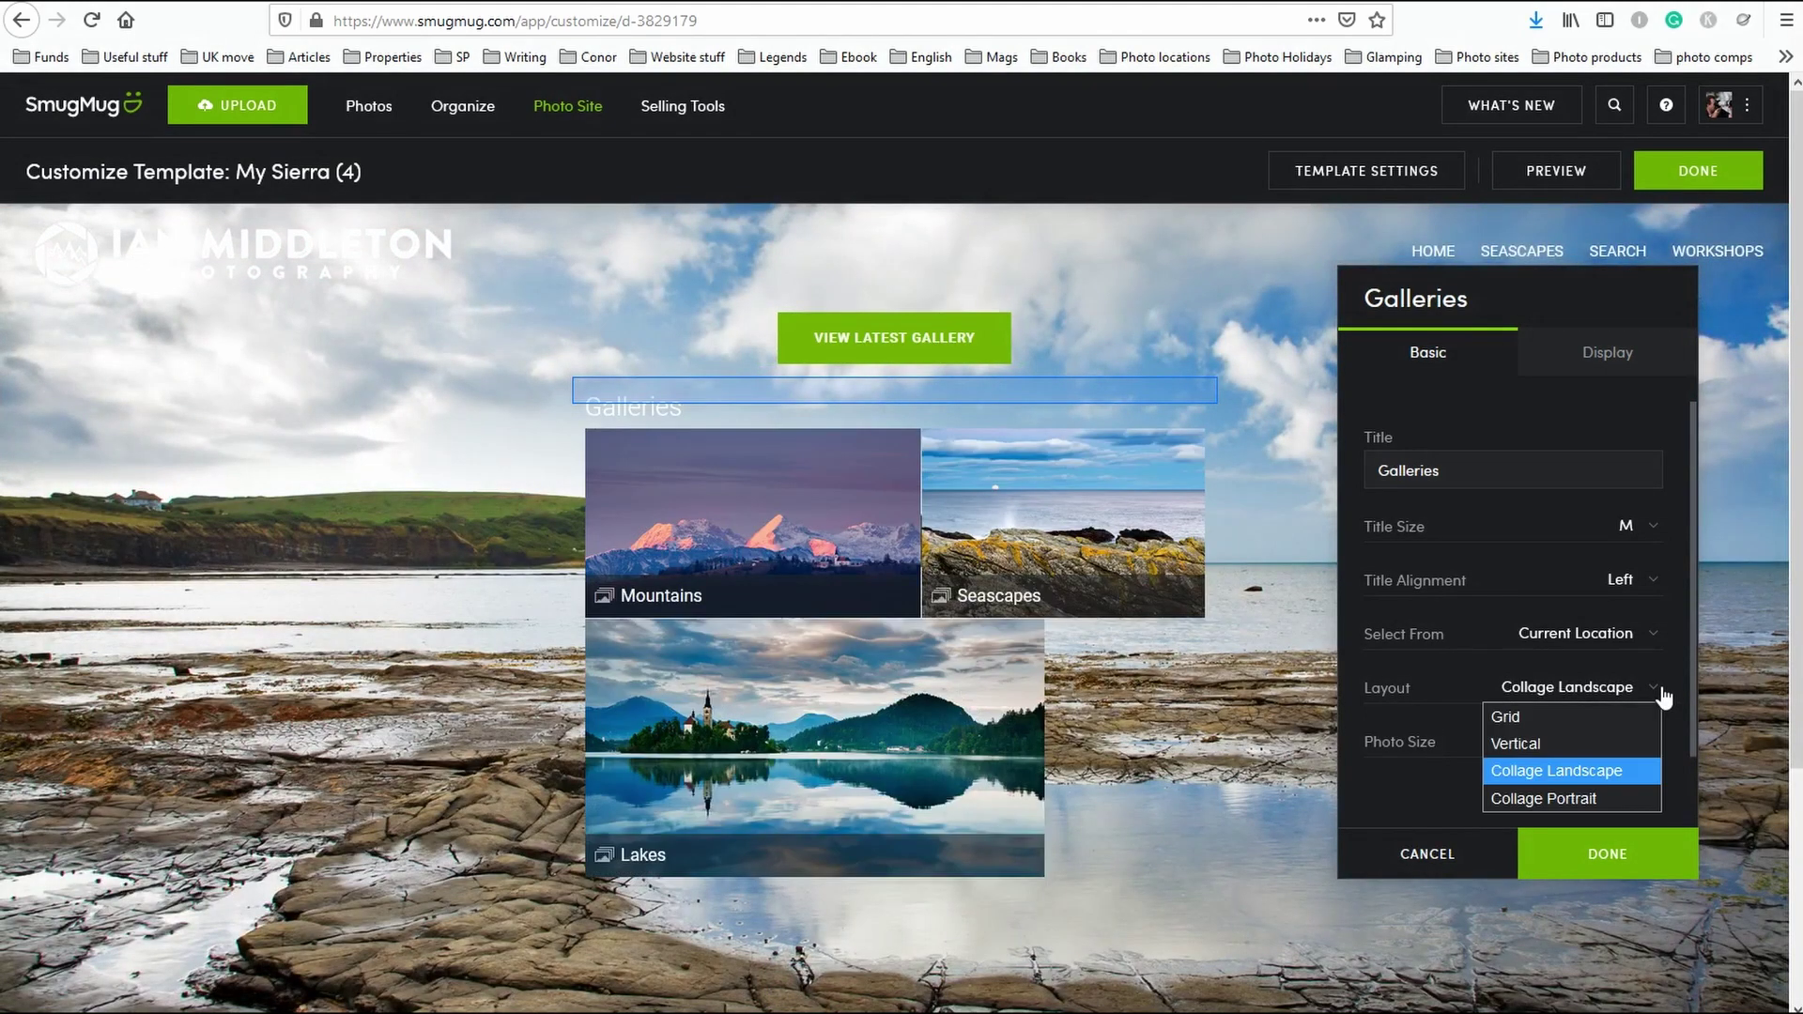
{"action": "left_click", "coordinate": [1600, 796]}
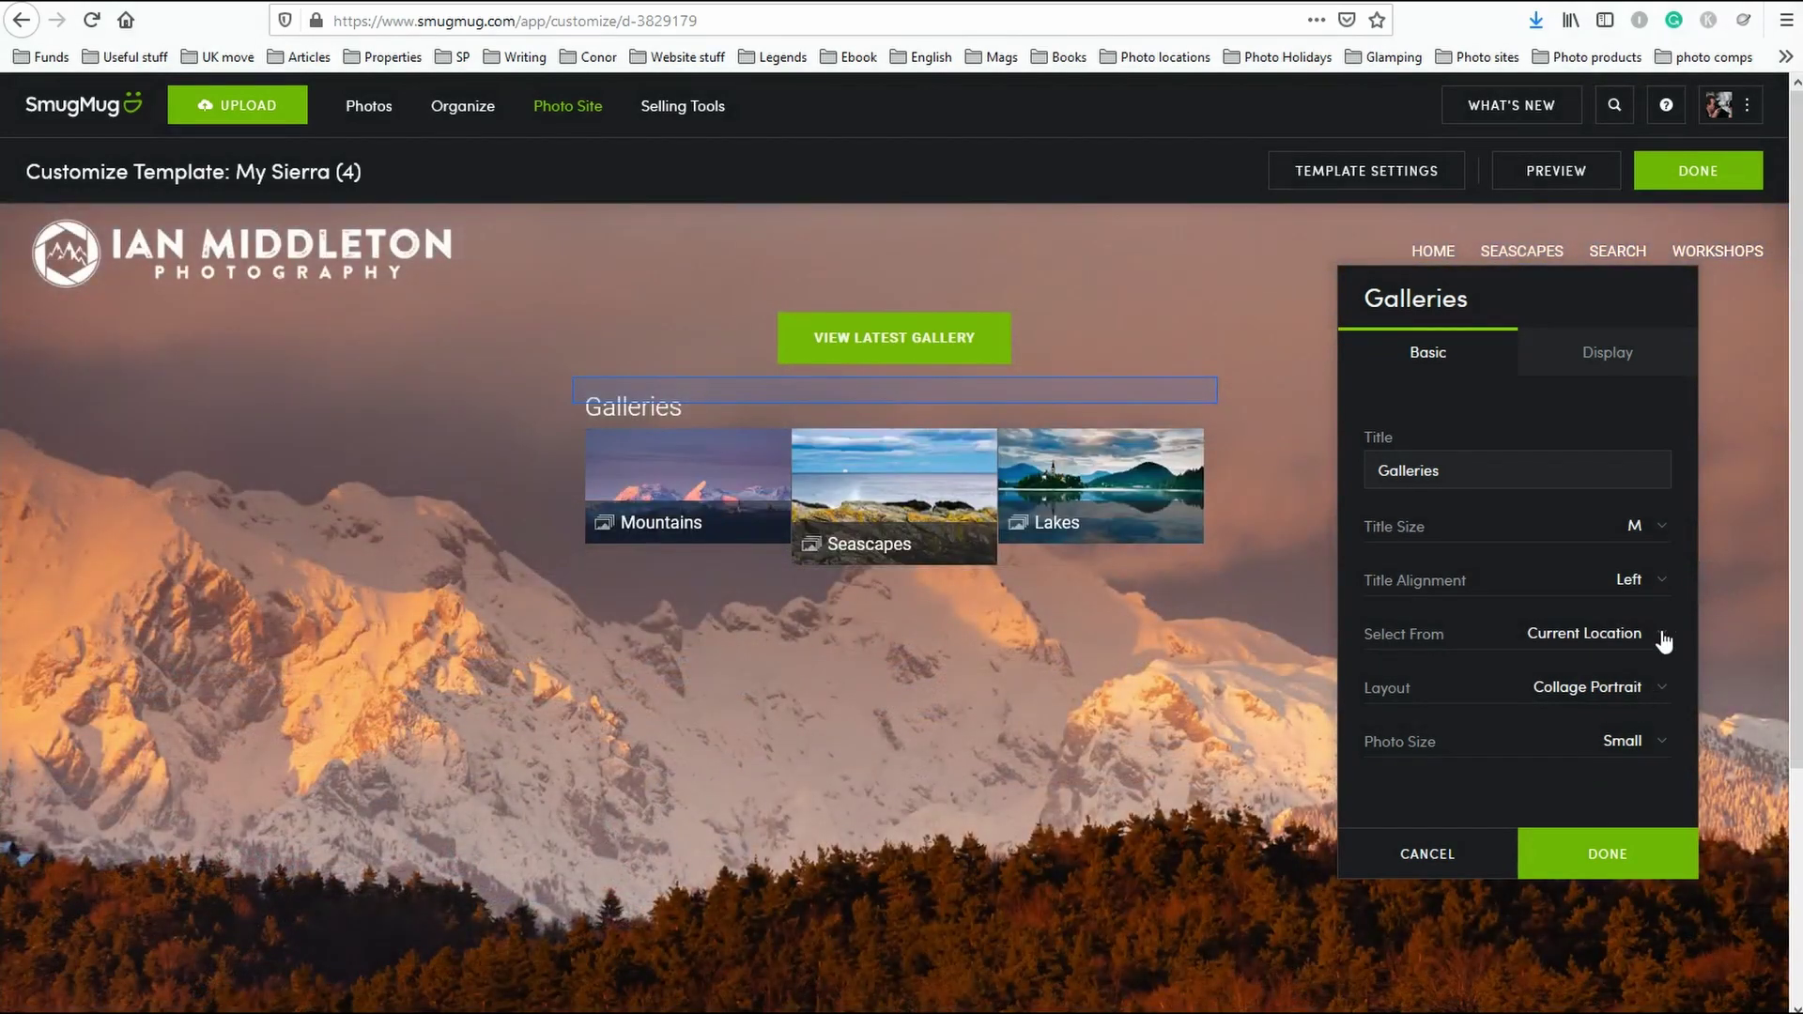
{"action": "left_click", "coordinate": [1664, 639]}
{"action": "left_click", "coordinate": [1620, 633]}
{"action": "left_click", "coordinate": [1620, 687]}
{"action": "left_click", "coordinate": [1596, 710]}
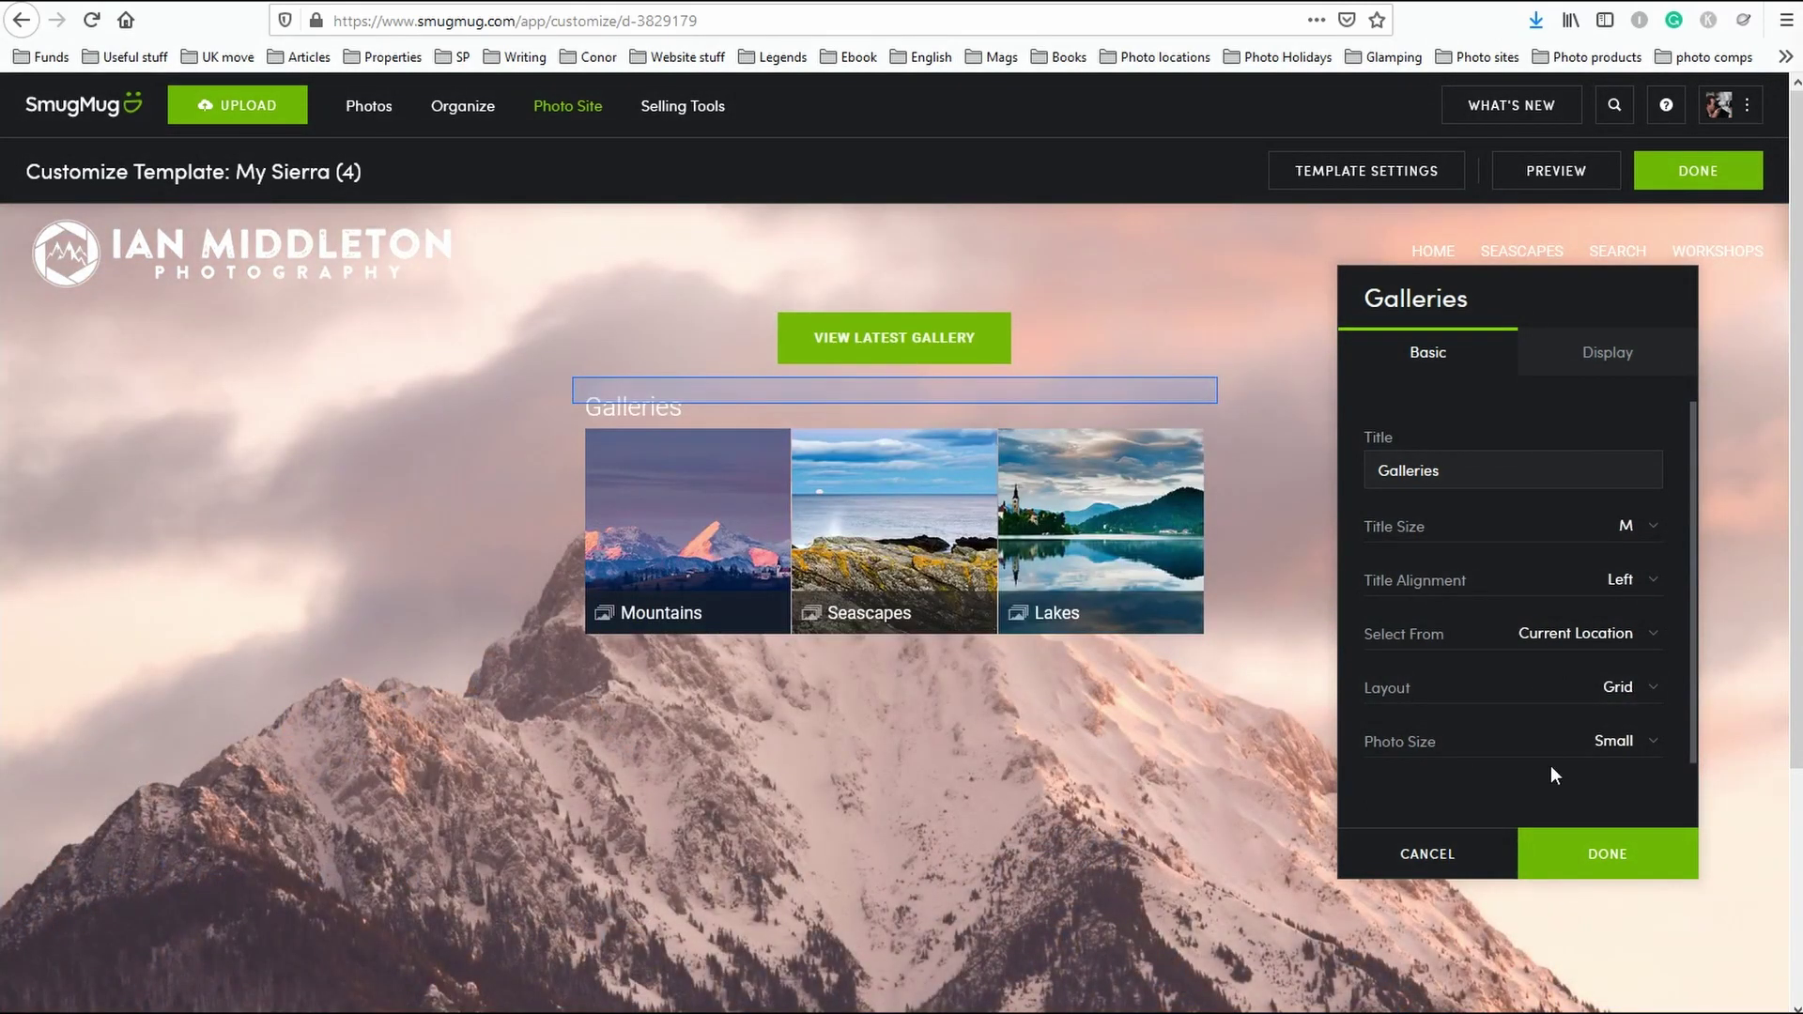
Set the Galleries block's photo size to Medium and its photo aspect ratio to 4:3.
{"action": "left_click", "coordinate": [1645, 757]}
{"action": "left_click", "coordinate": [1634, 802]}
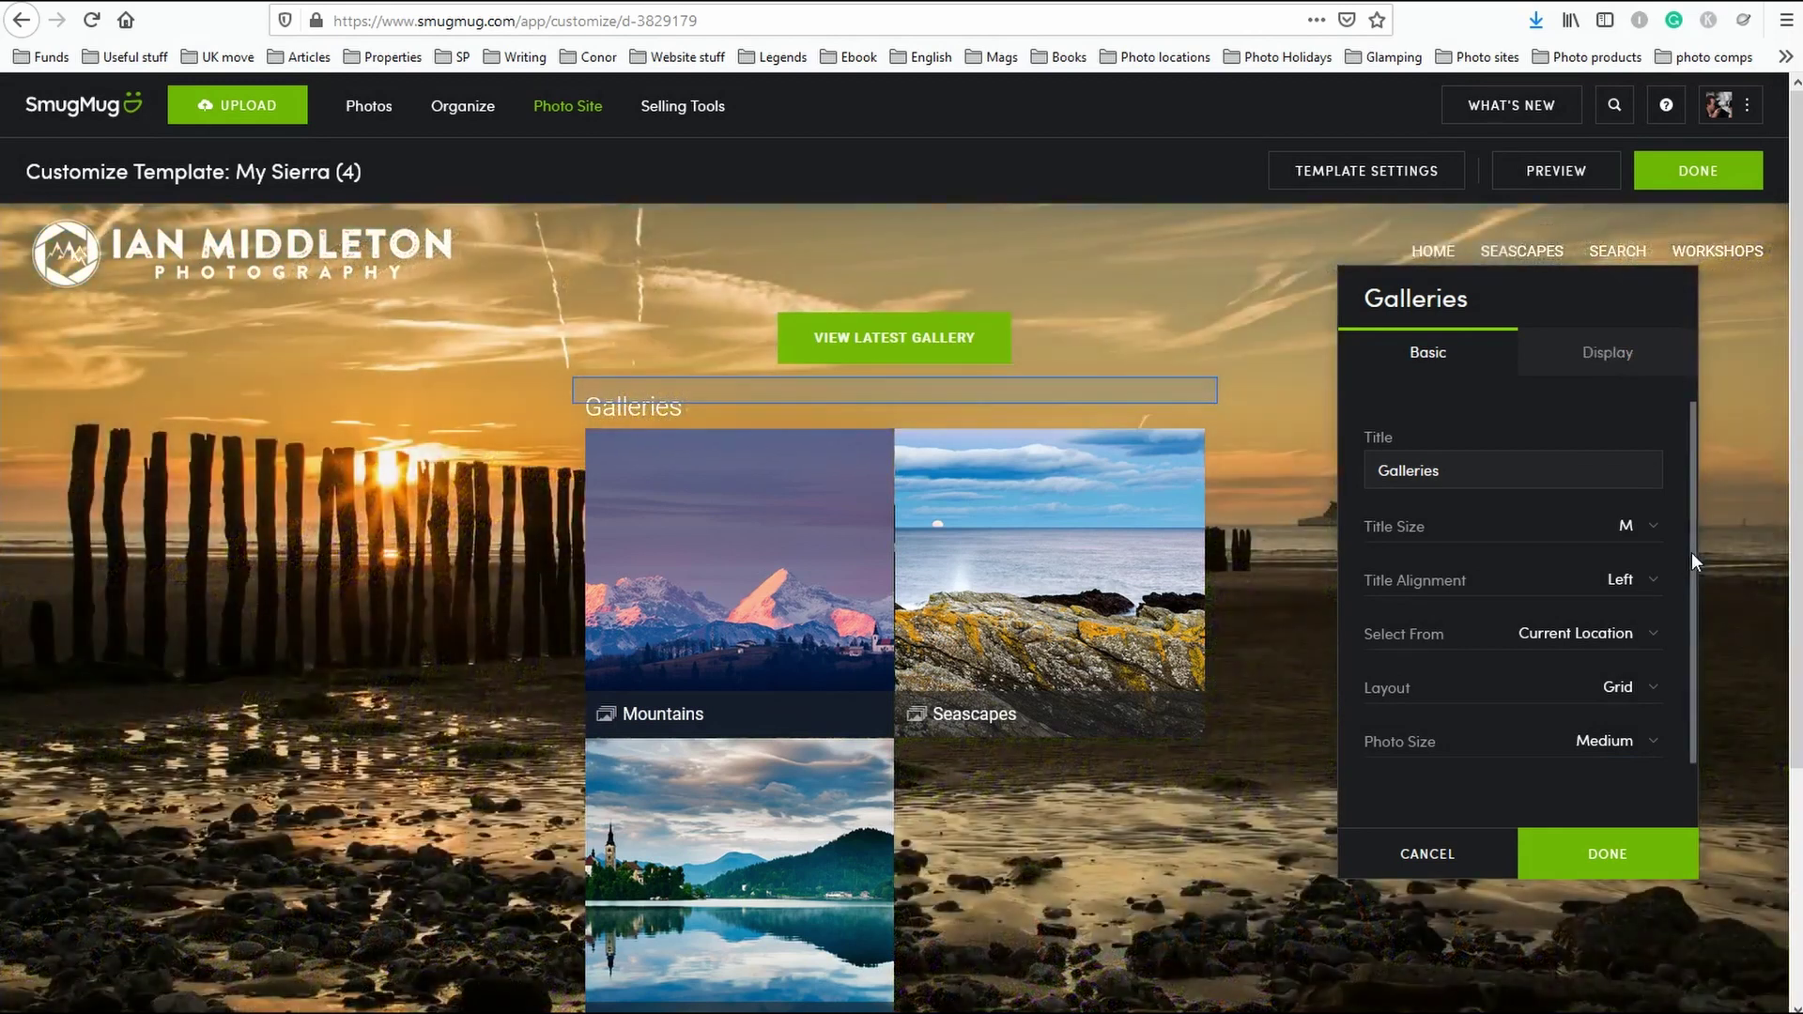
{"action": "scroll", "coordinate": [1692, 552], "scroll_direction": "down", "scroll_amount": 1}
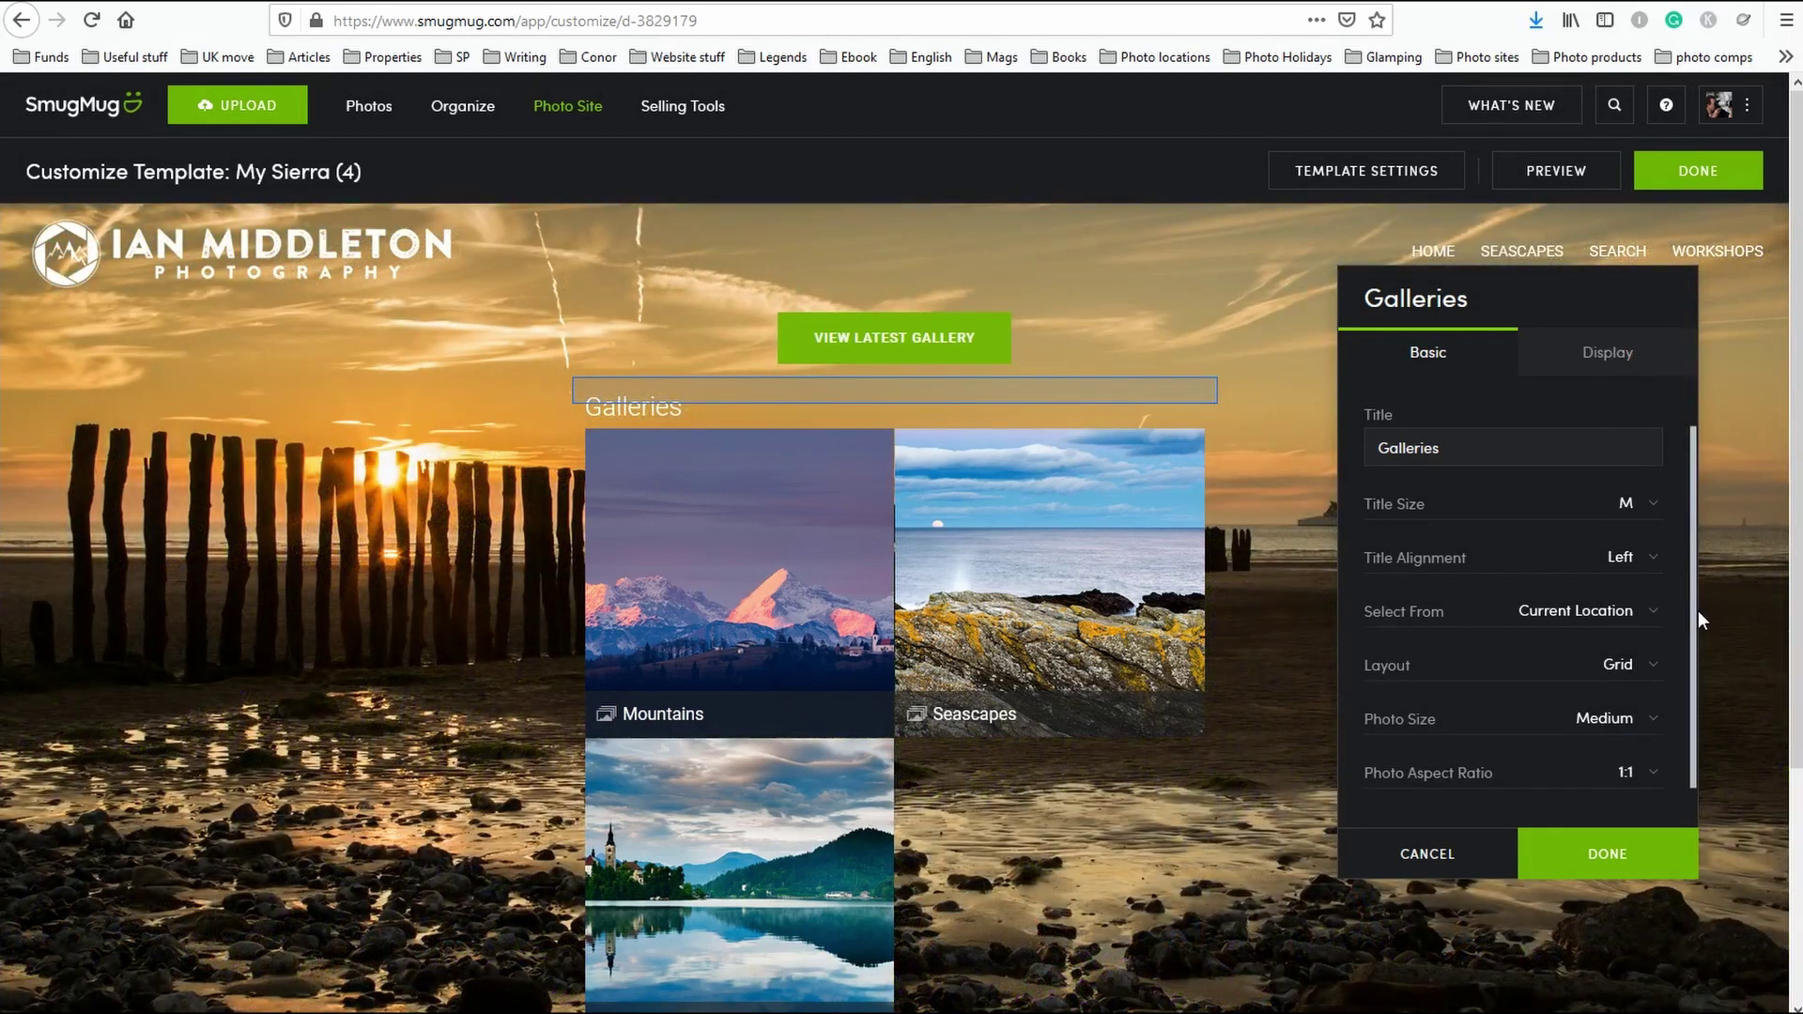
{"action": "left_click", "coordinate": [1655, 784]}
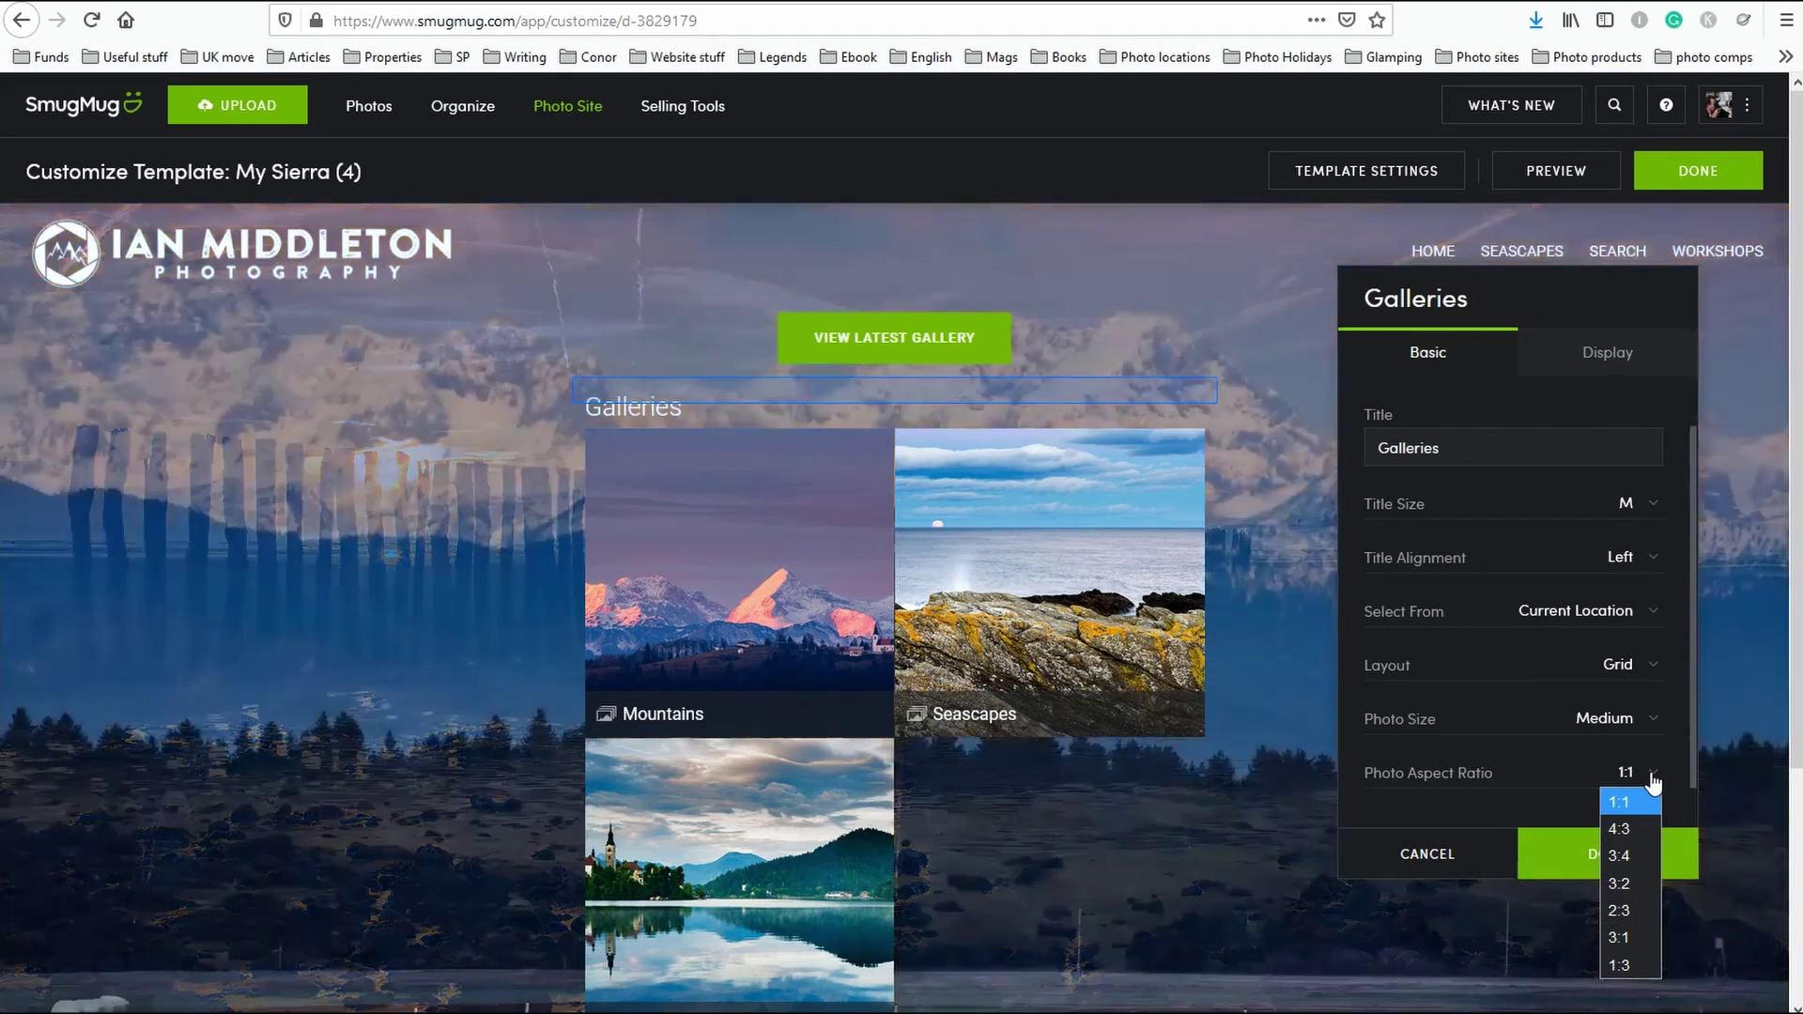
{"action": "left_click", "coordinate": [1641, 828]}
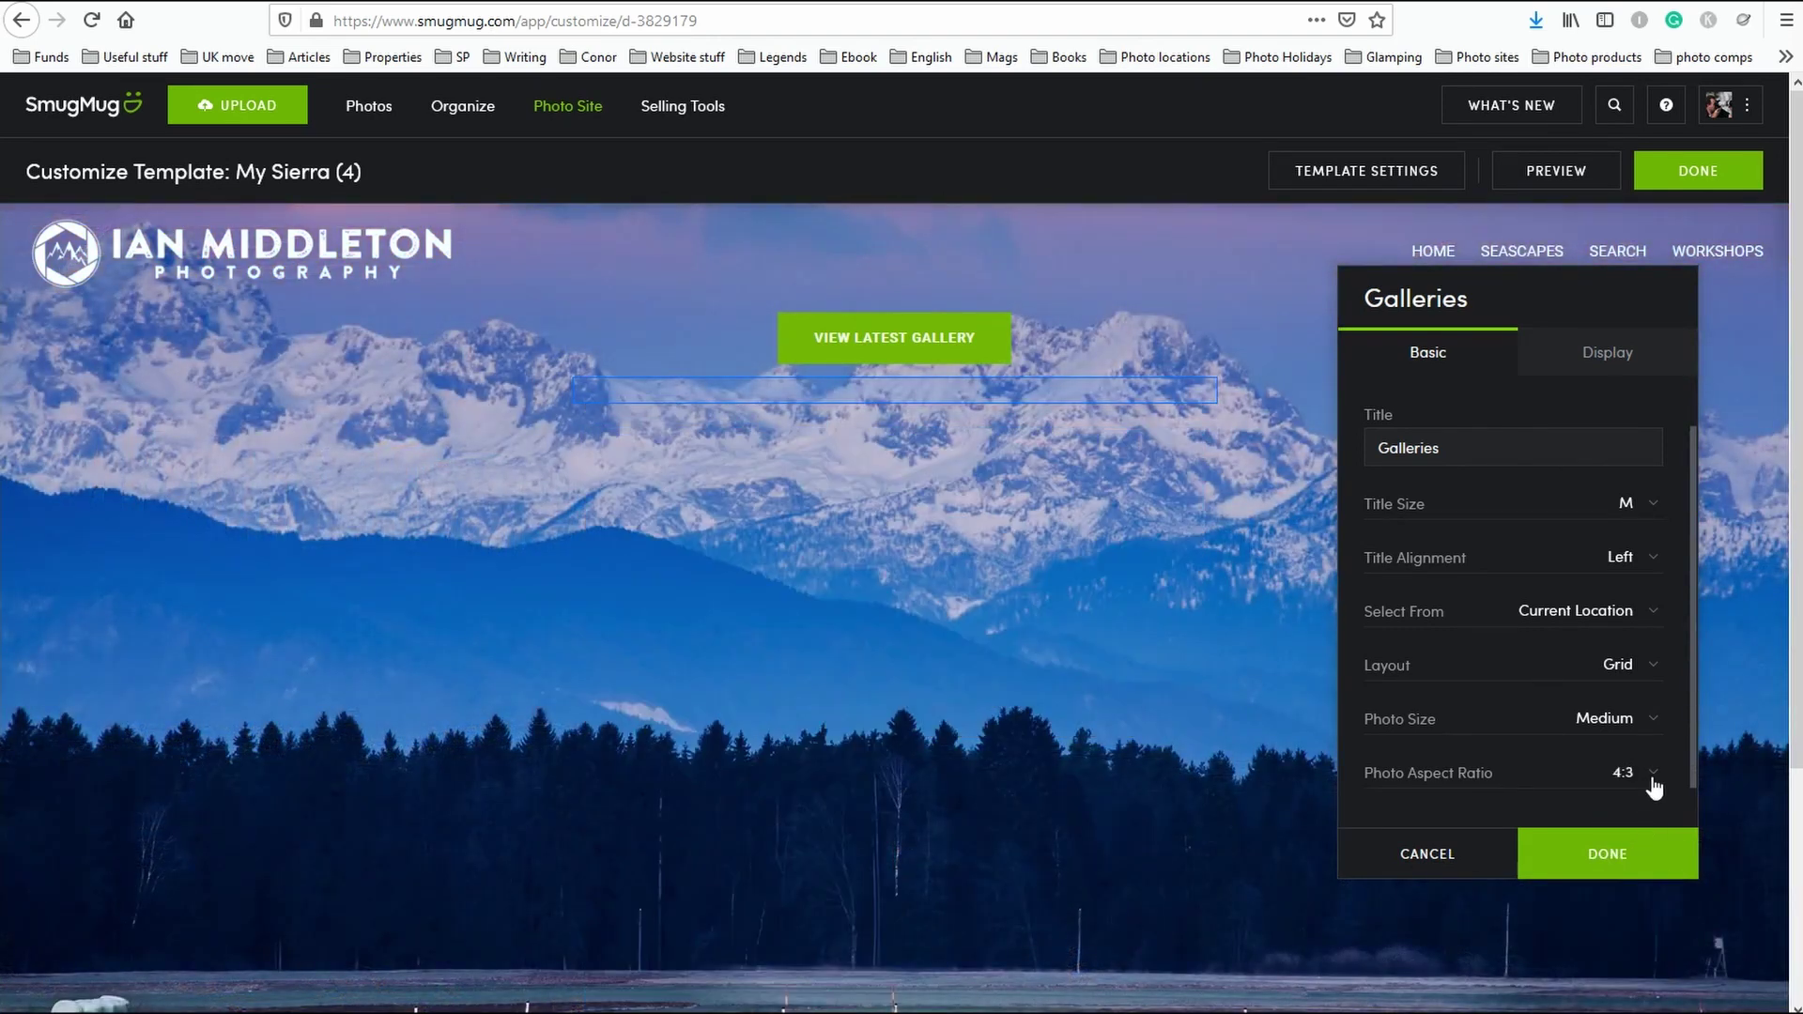
{"action": "left_click", "coordinate": [1655, 783]}
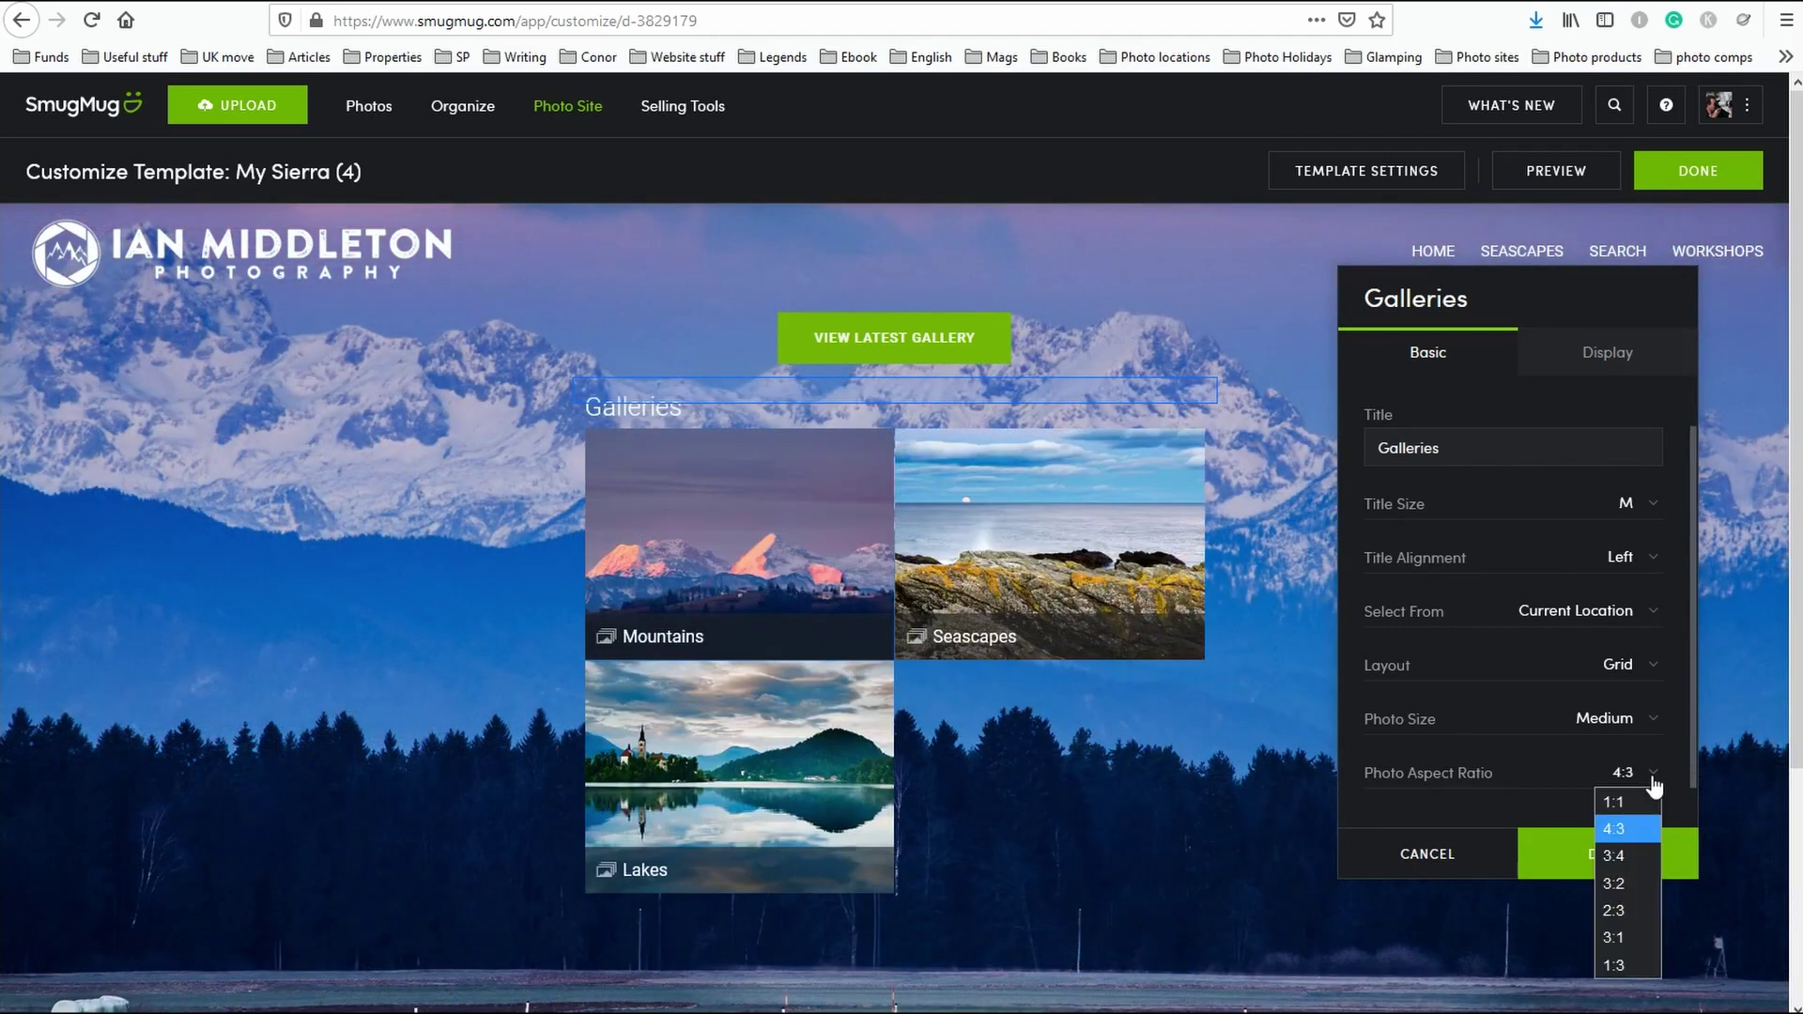
{"action": "left_click", "coordinate": [1655, 783]}
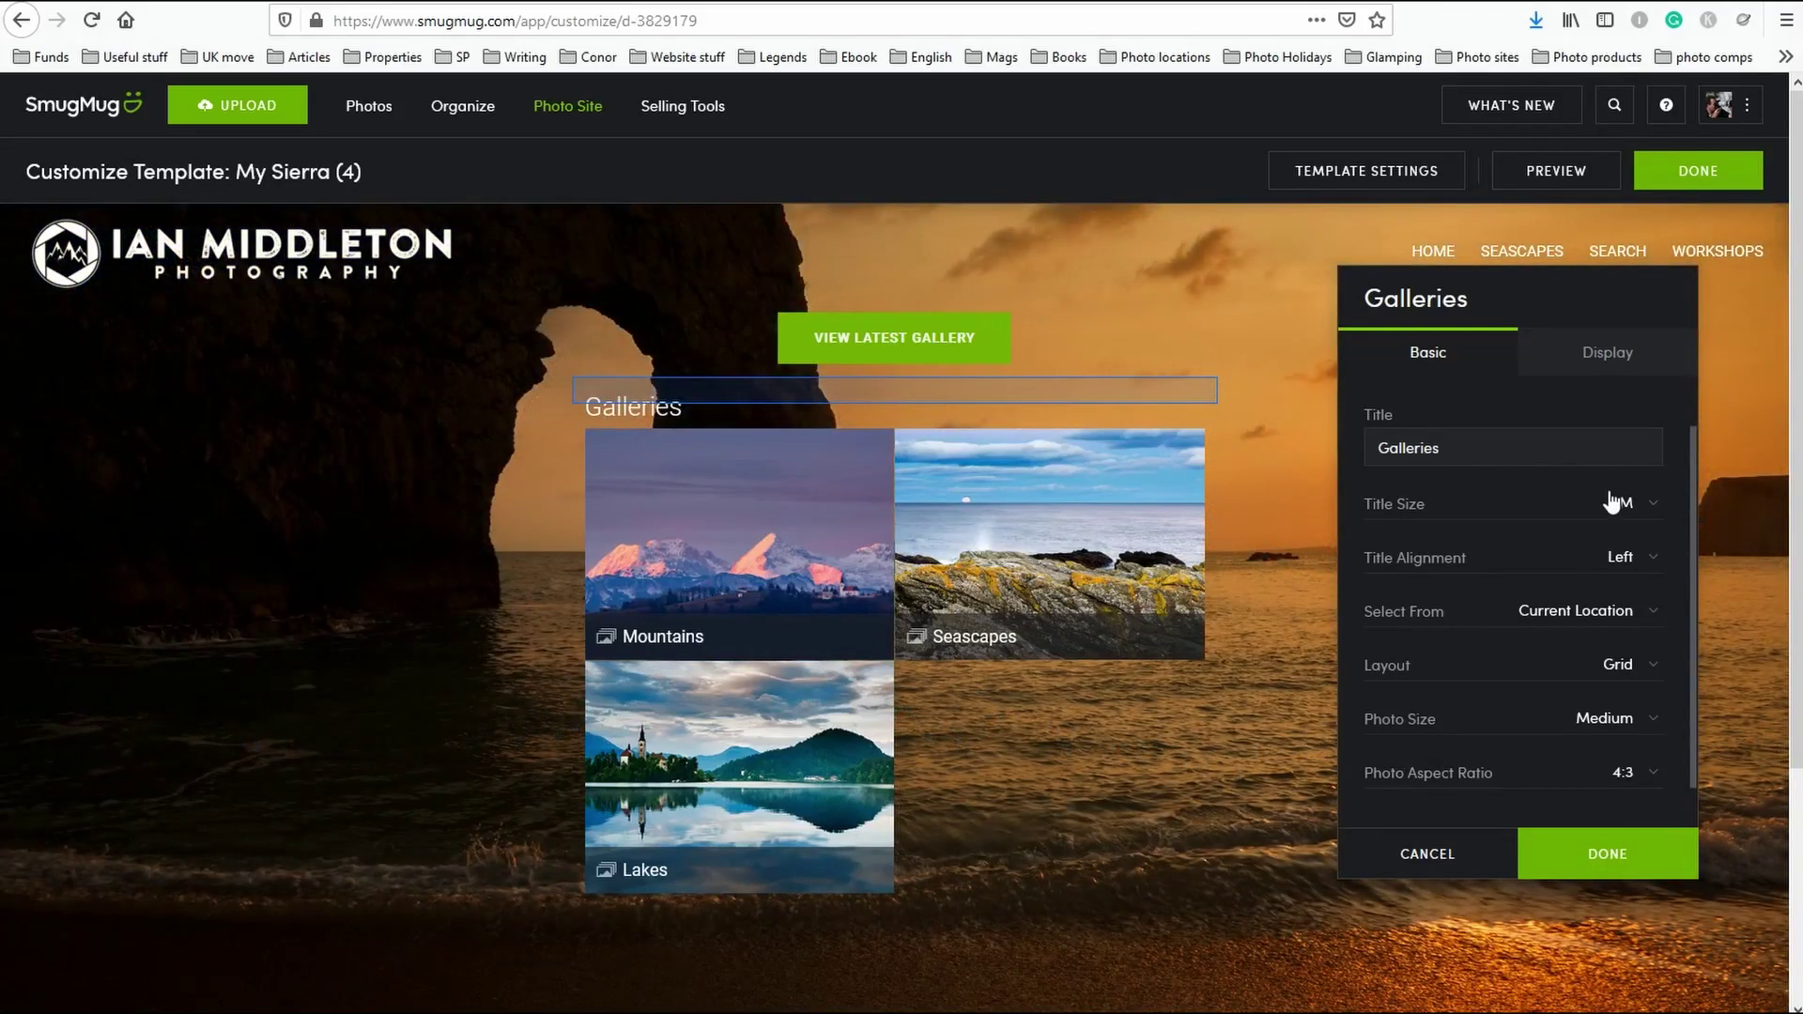
Try 4px, 12px and 1px spacing between the Galleries block's photos and settle on None.
{"action": "left_click", "coordinate": [1607, 355]}
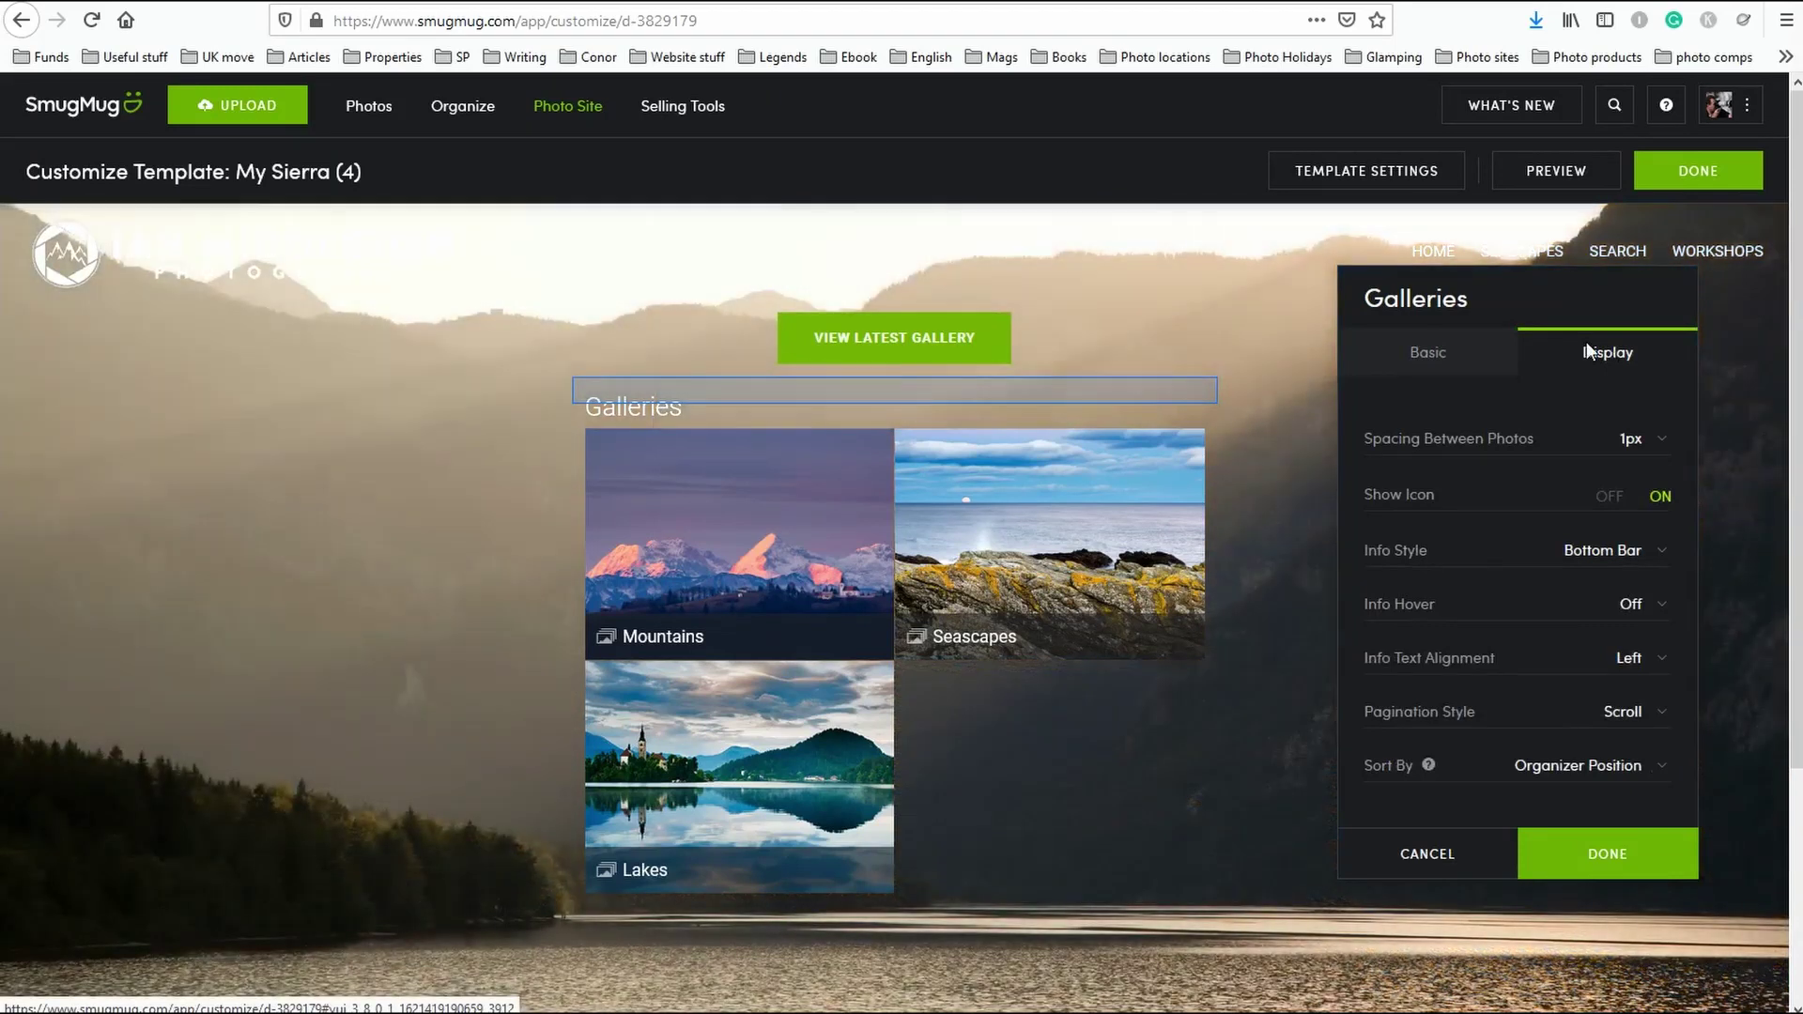
{"action": "left_click", "coordinate": [1660, 441]}
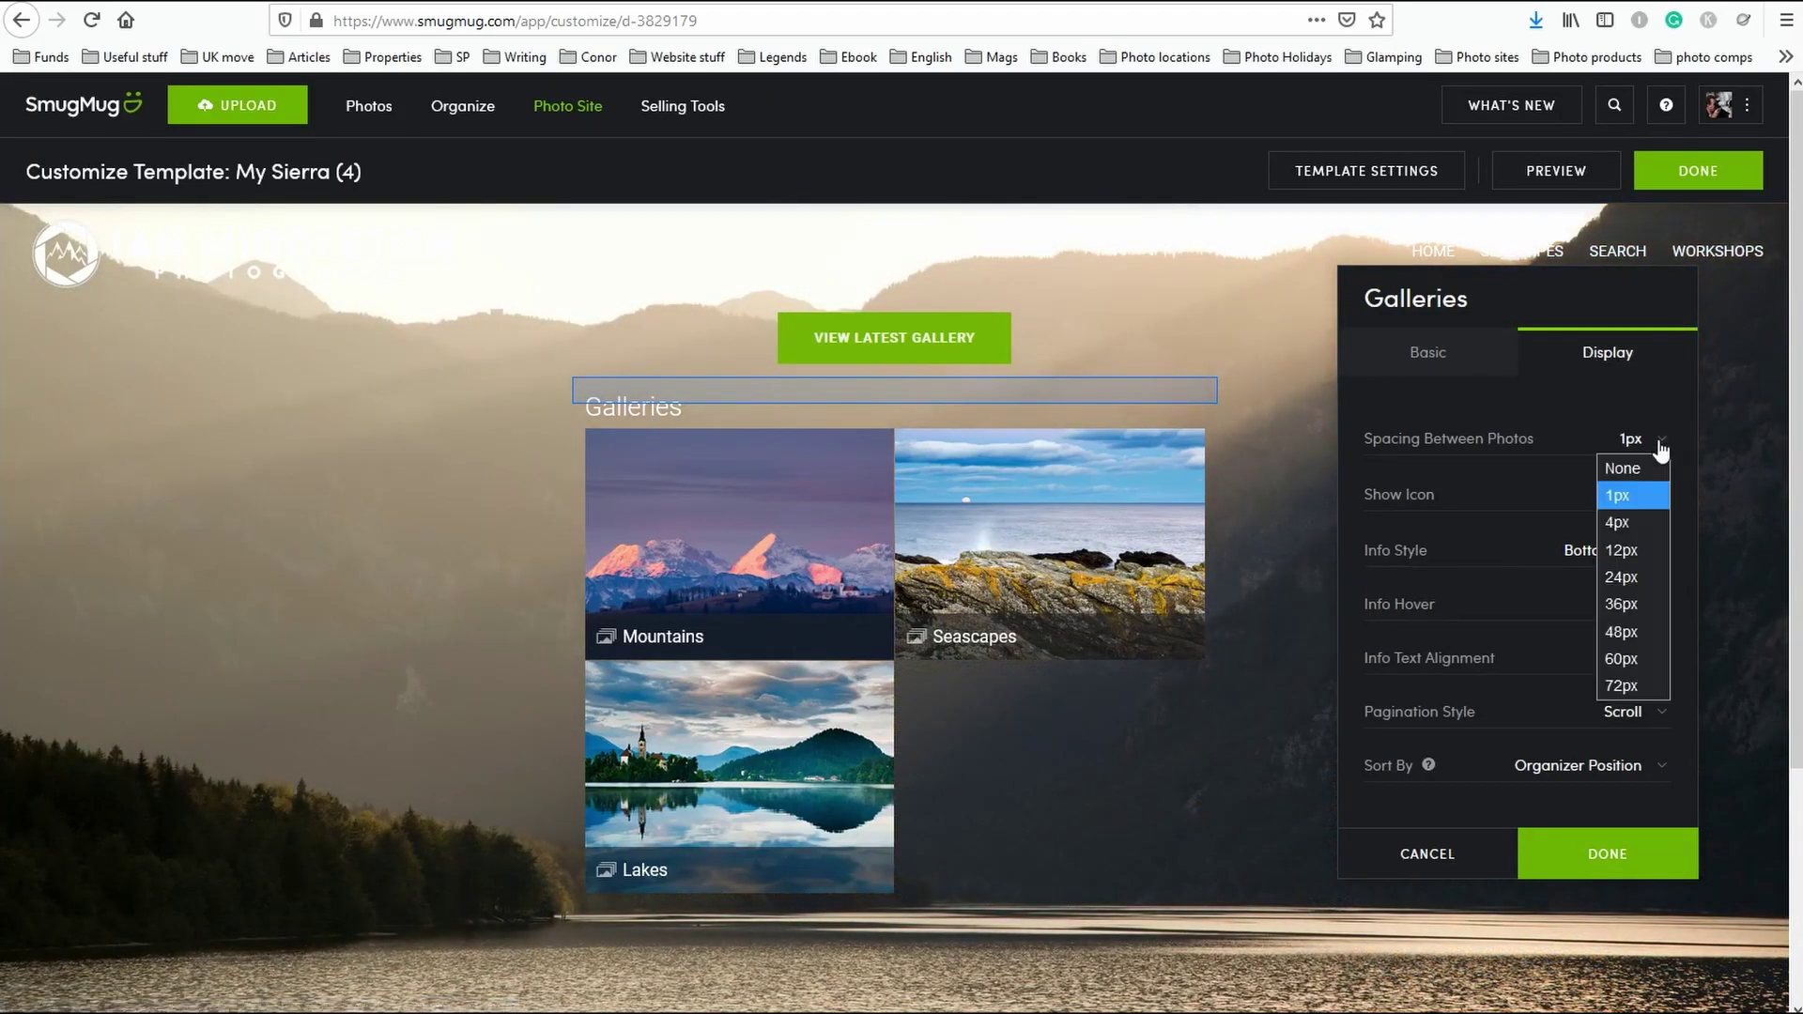
{"action": "left_click", "coordinate": [1640, 520]}
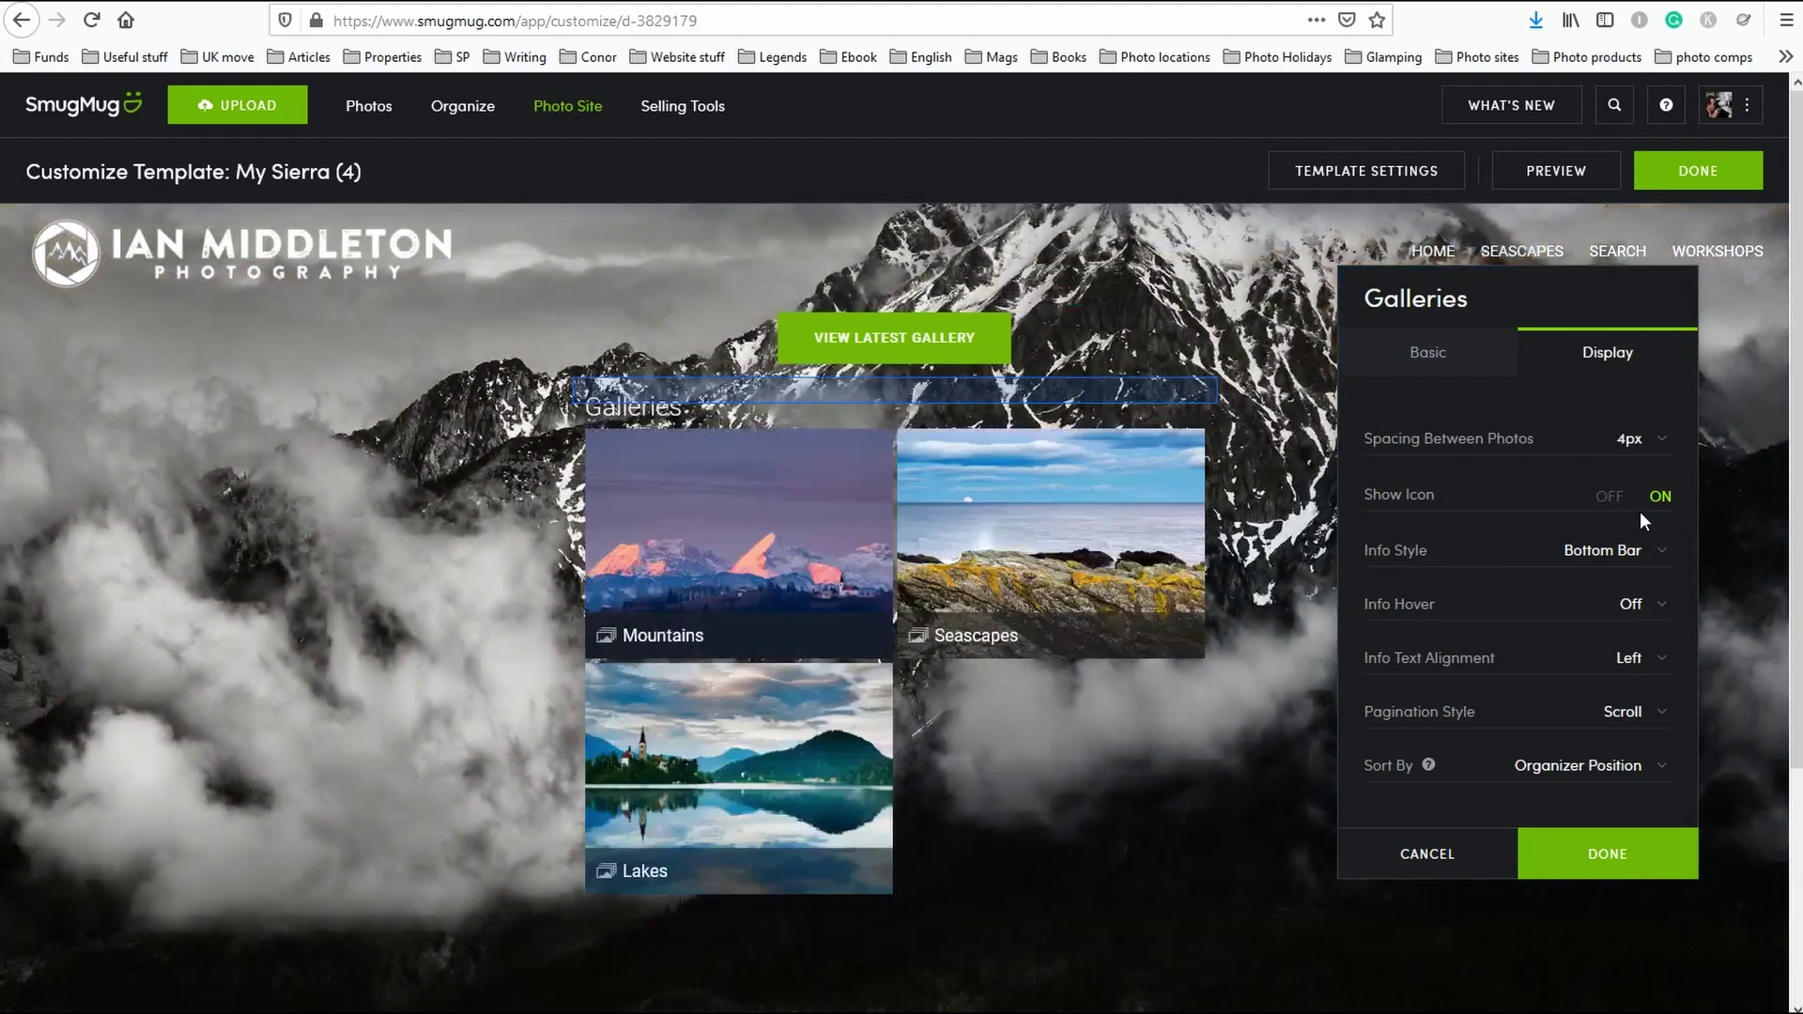
{"action": "left_click", "coordinate": [1642, 439]}
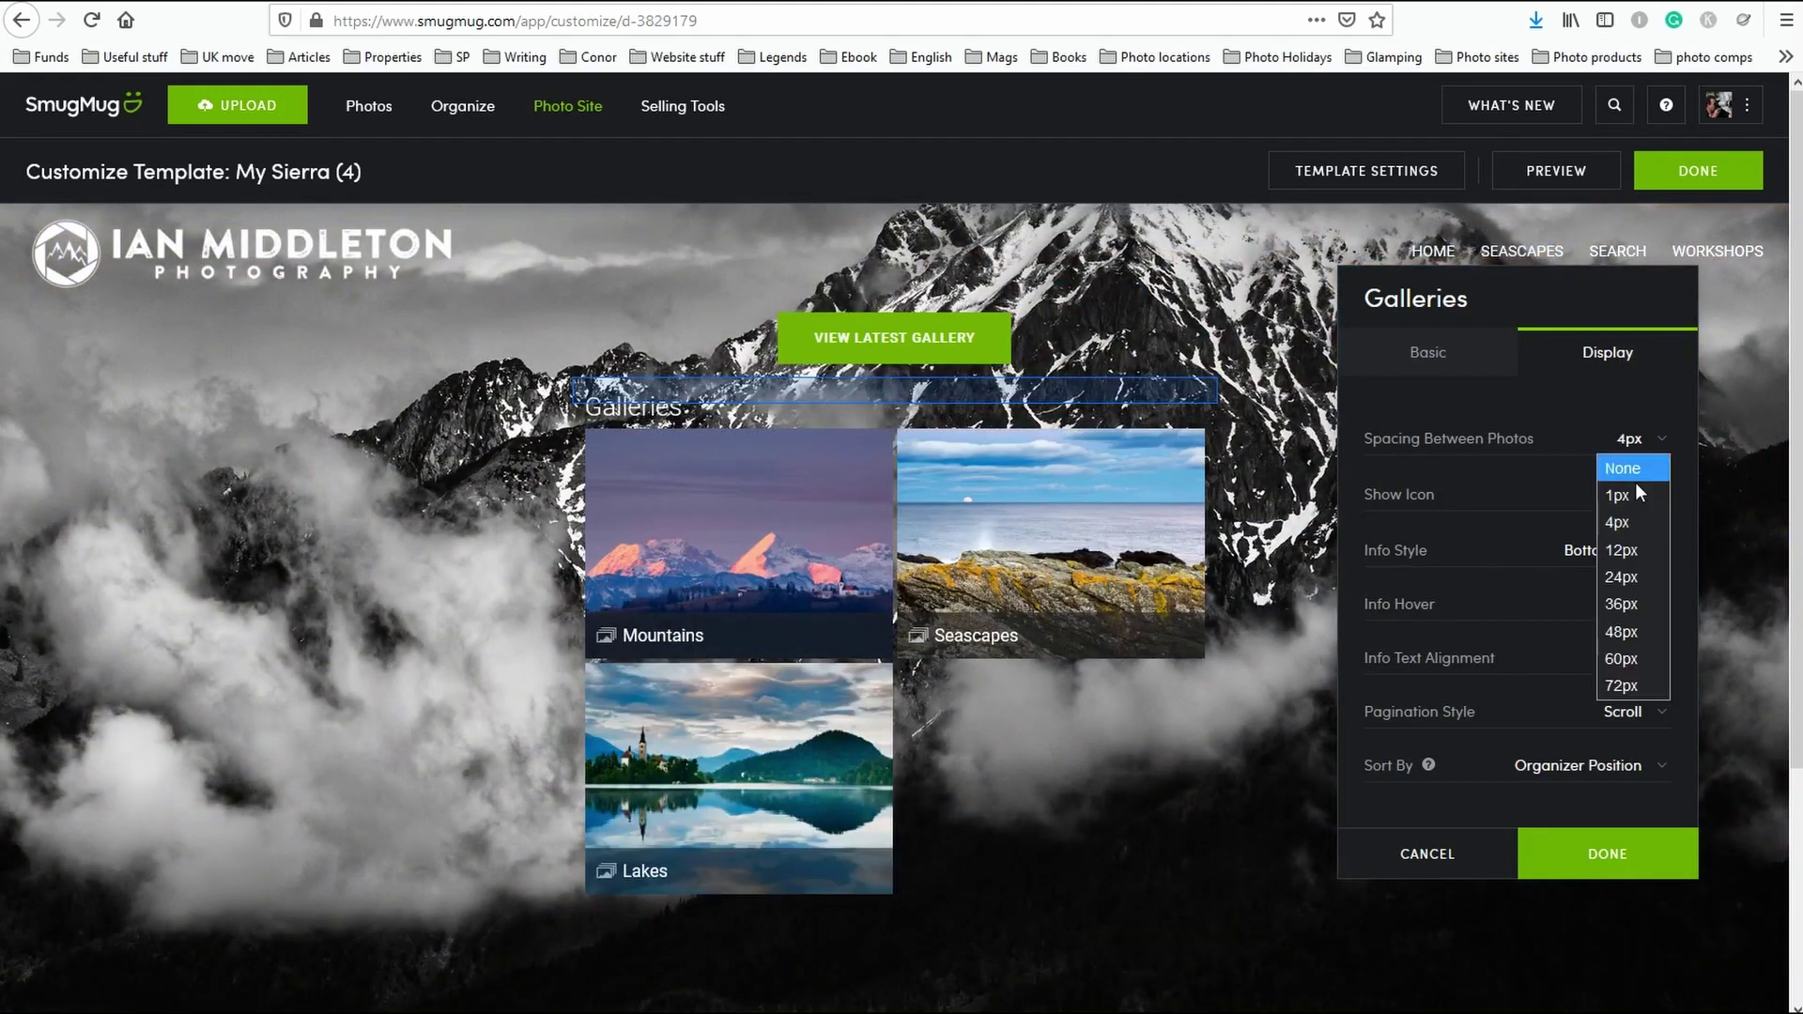
{"action": "left_click", "coordinate": [1629, 554]}
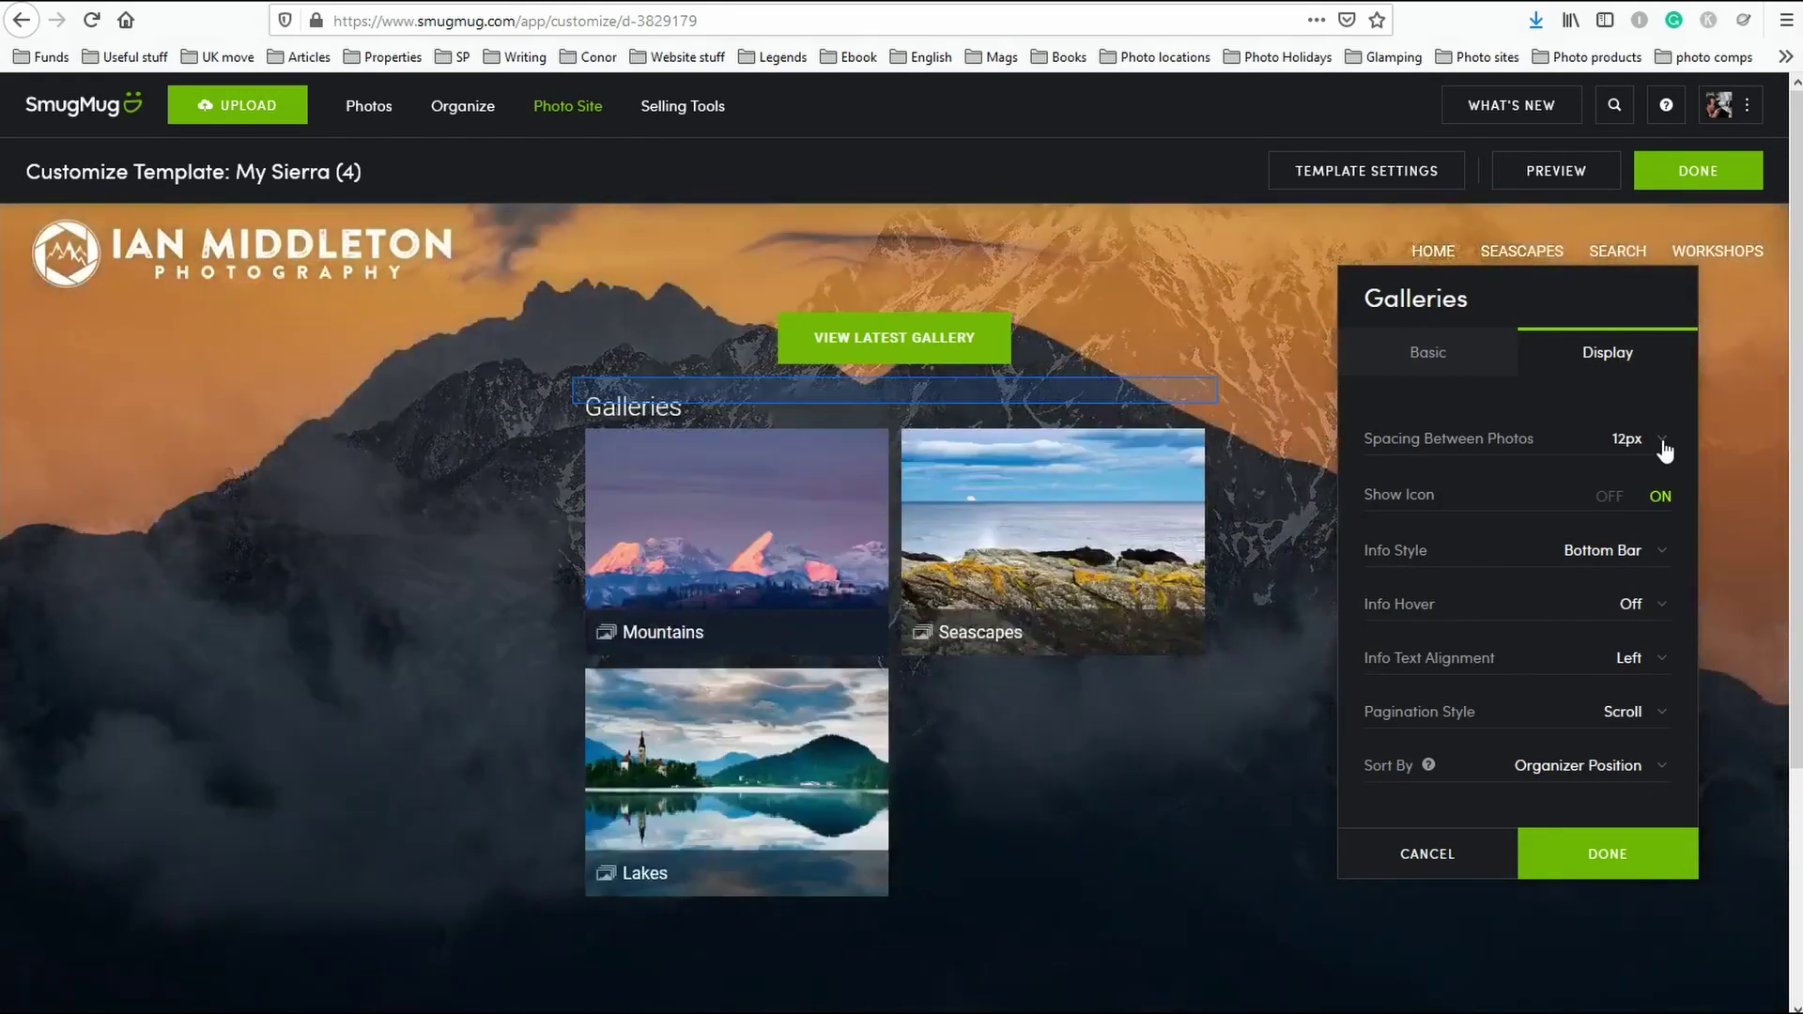
{"action": "left_click", "coordinate": [1663, 449]}
{"action": "left_click", "coordinate": [1623, 498]}
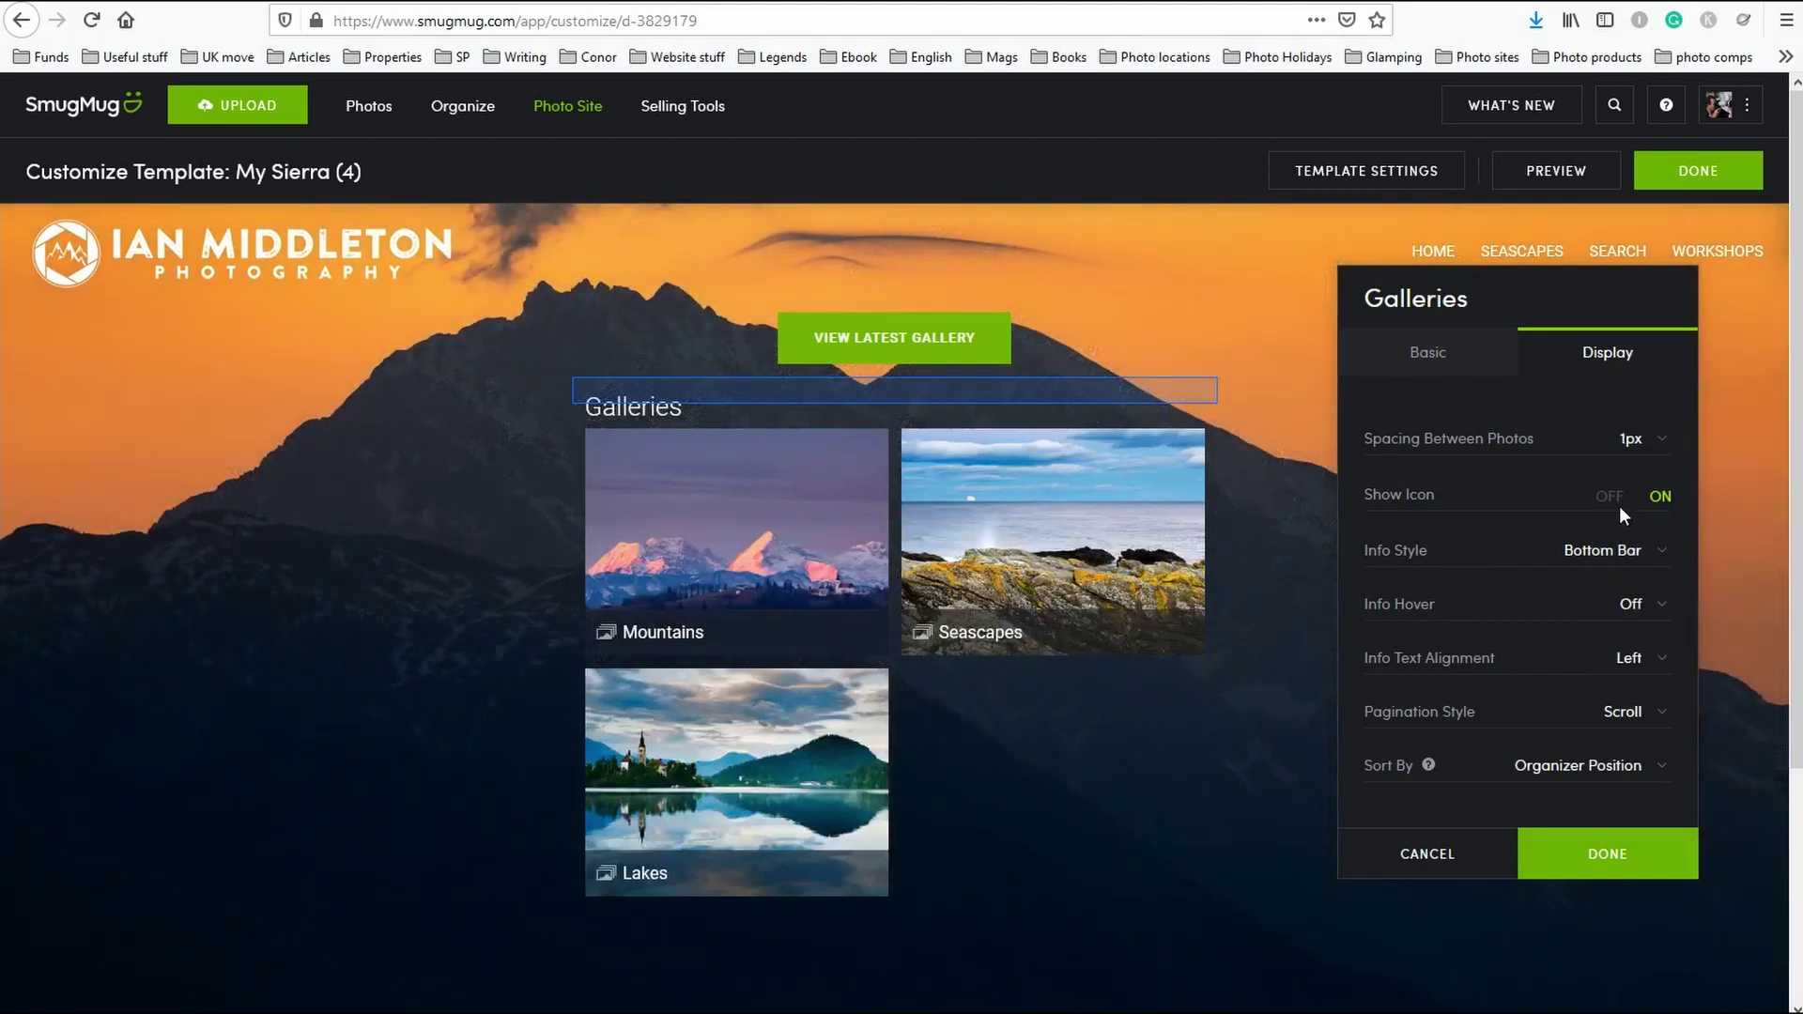
{"action": "left_click", "coordinate": [1645, 451]}
{"action": "left_click", "coordinate": [1626, 469]}
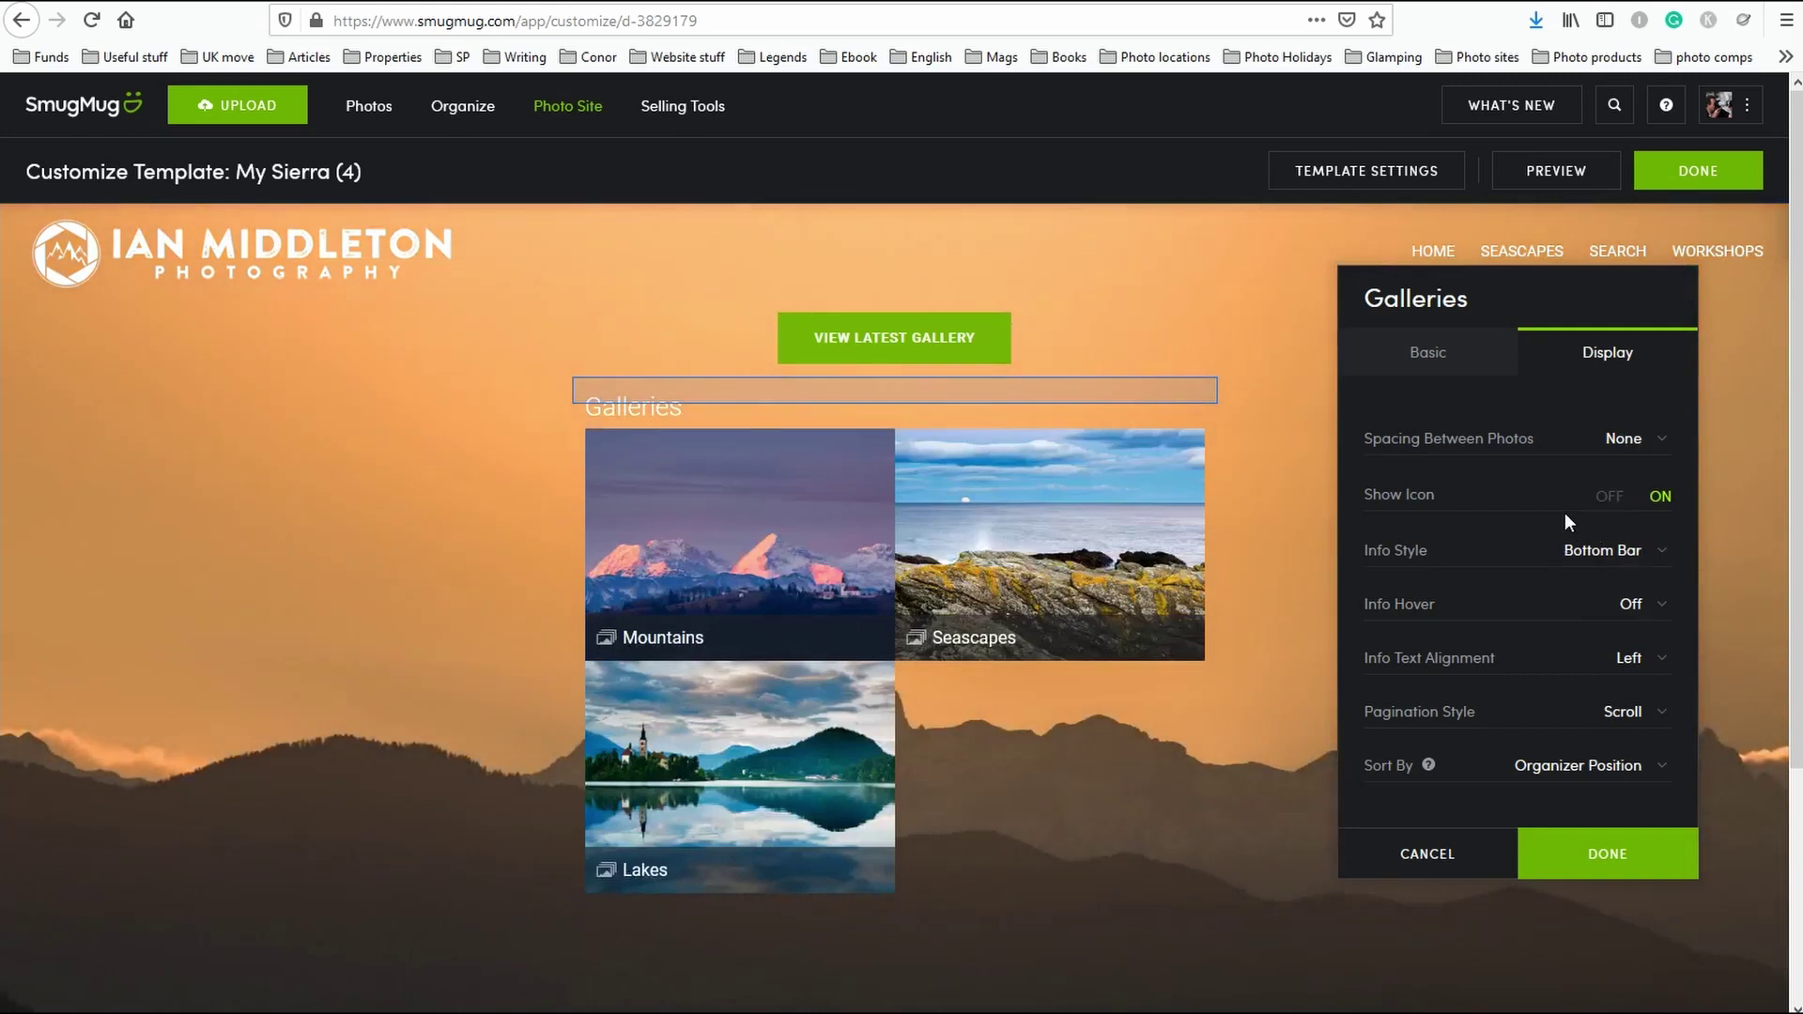
Try the Galleries block without its gallery icons and turn Show Icon back on.
{"action": "left_click", "coordinate": [1615, 500]}
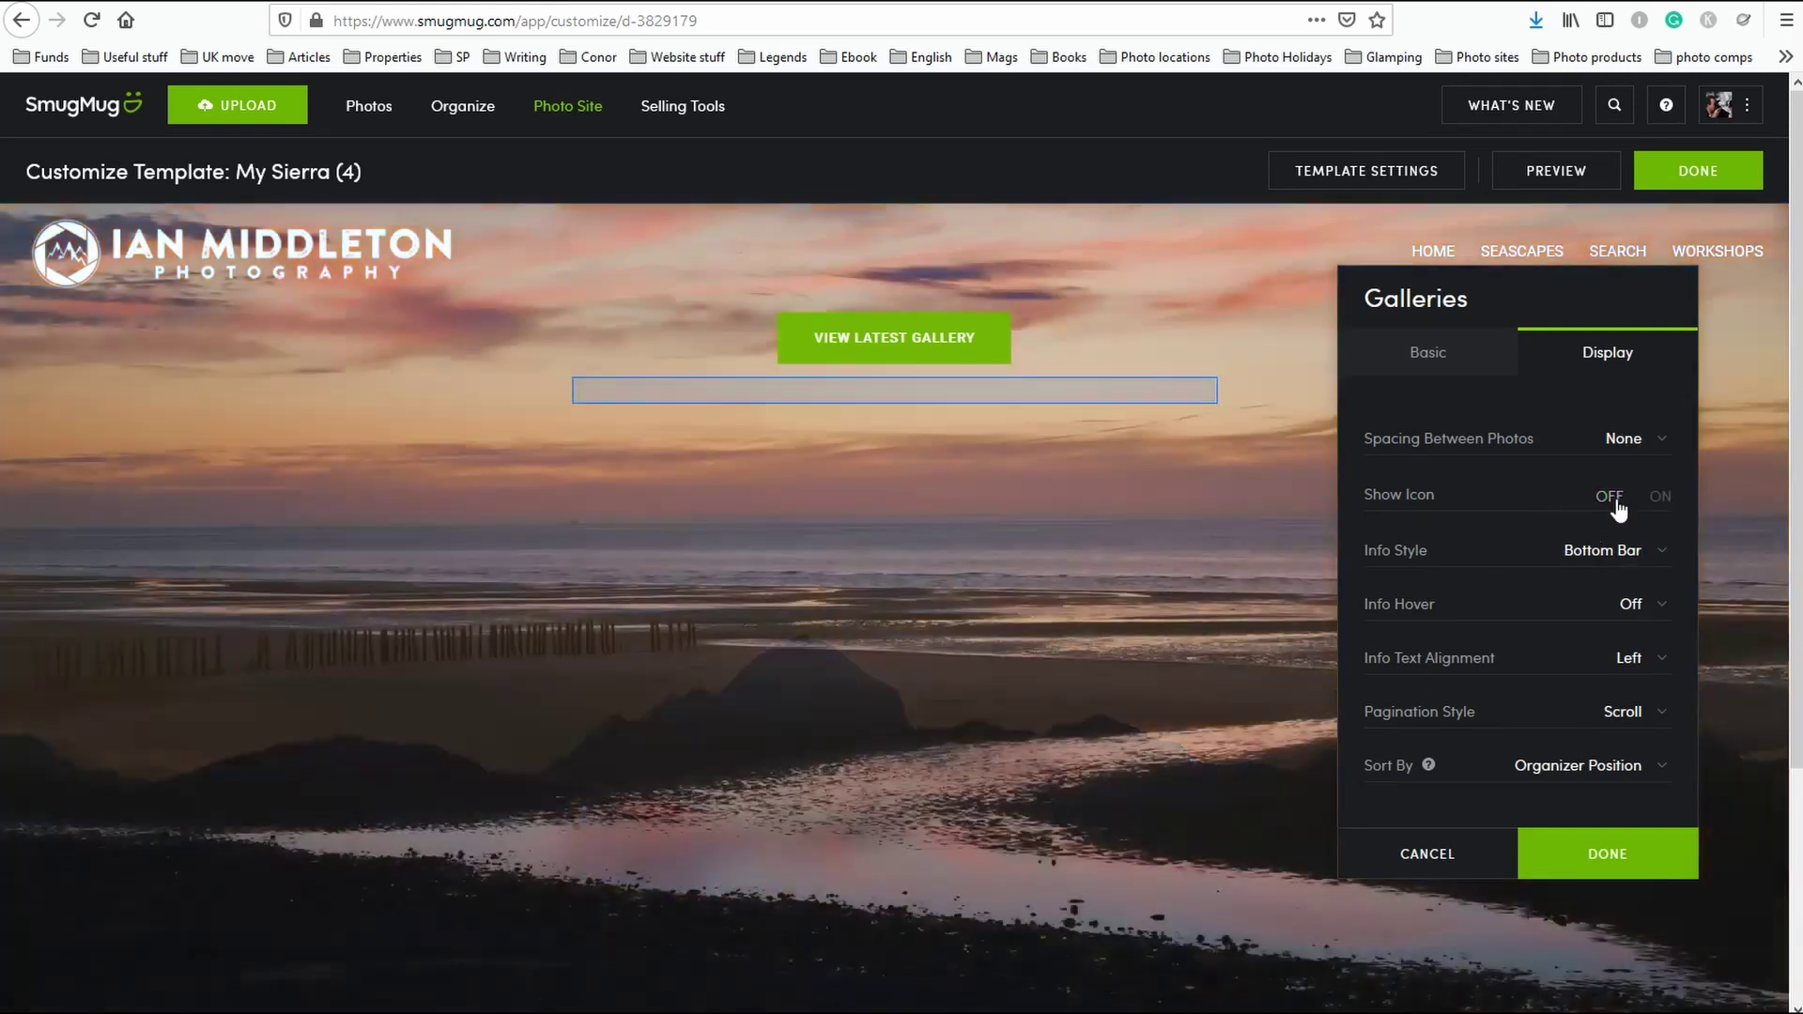
{"action": "left_click", "coordinate": [1660, 500]}
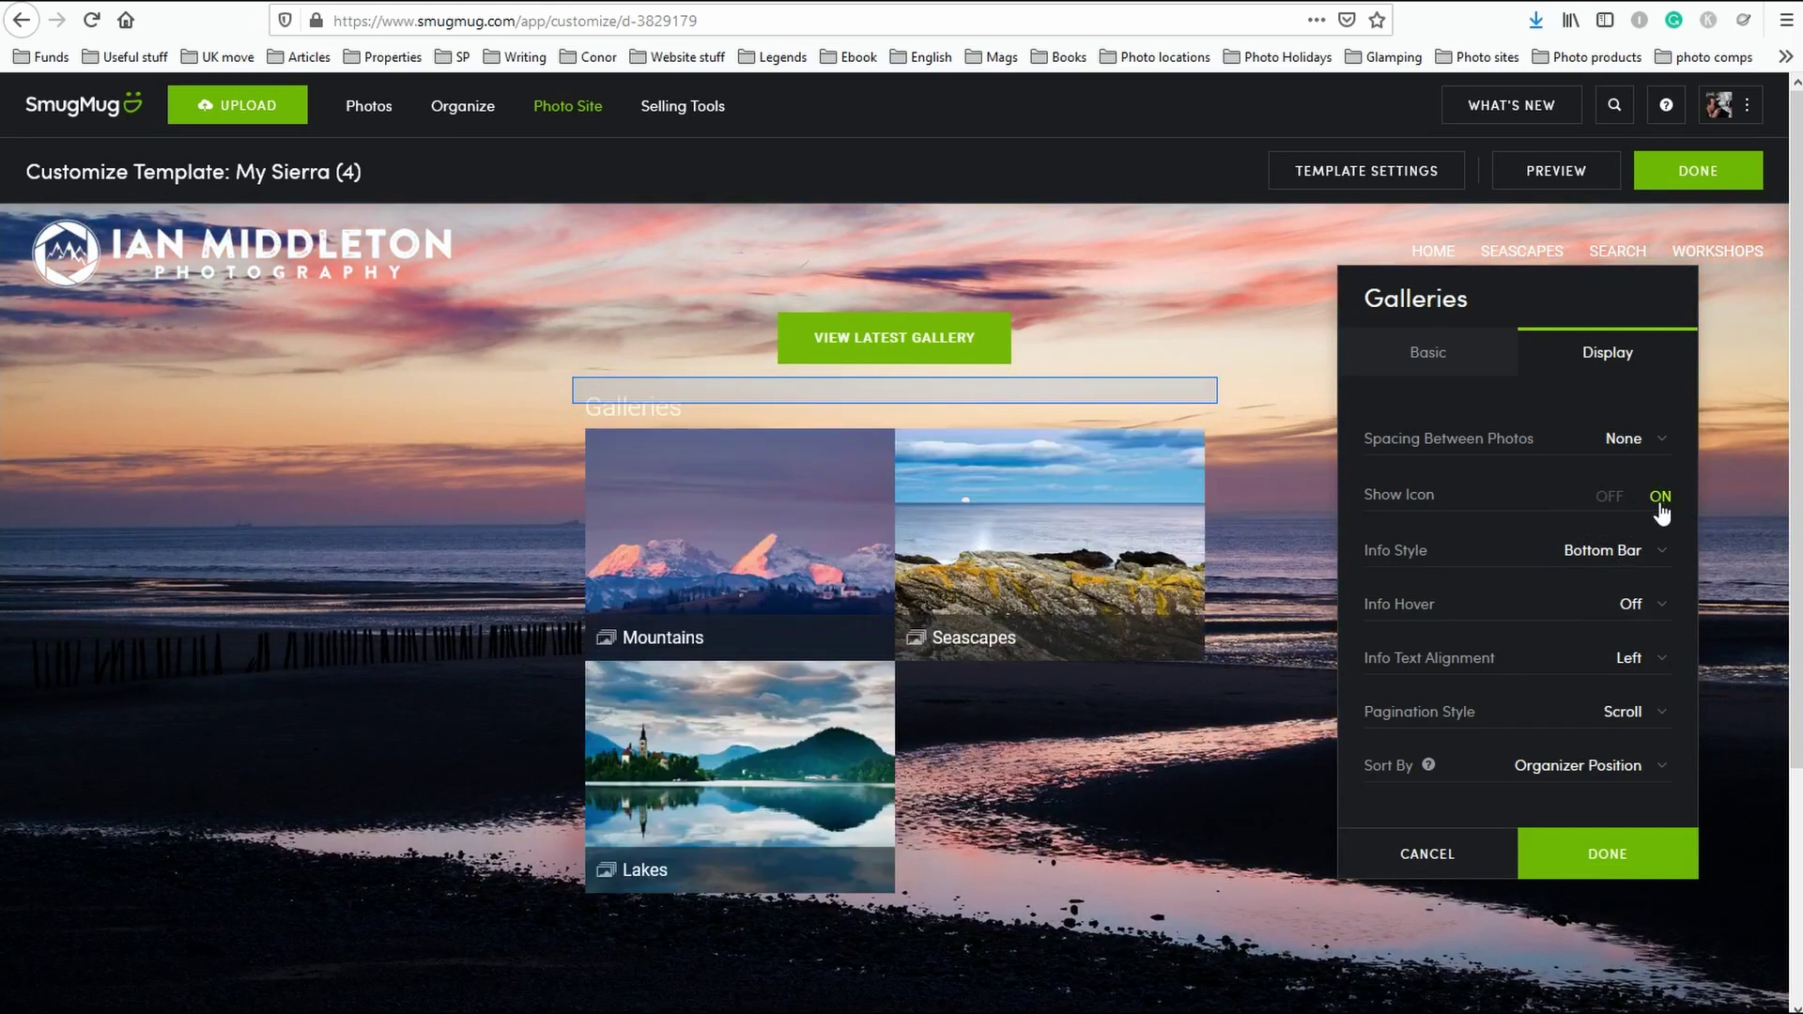
Try the Off, Under and Covering info styles on the Galleries block and switch back to Bottom Bar.
{"action": "left_click", "coordinate": [1655, 553]}
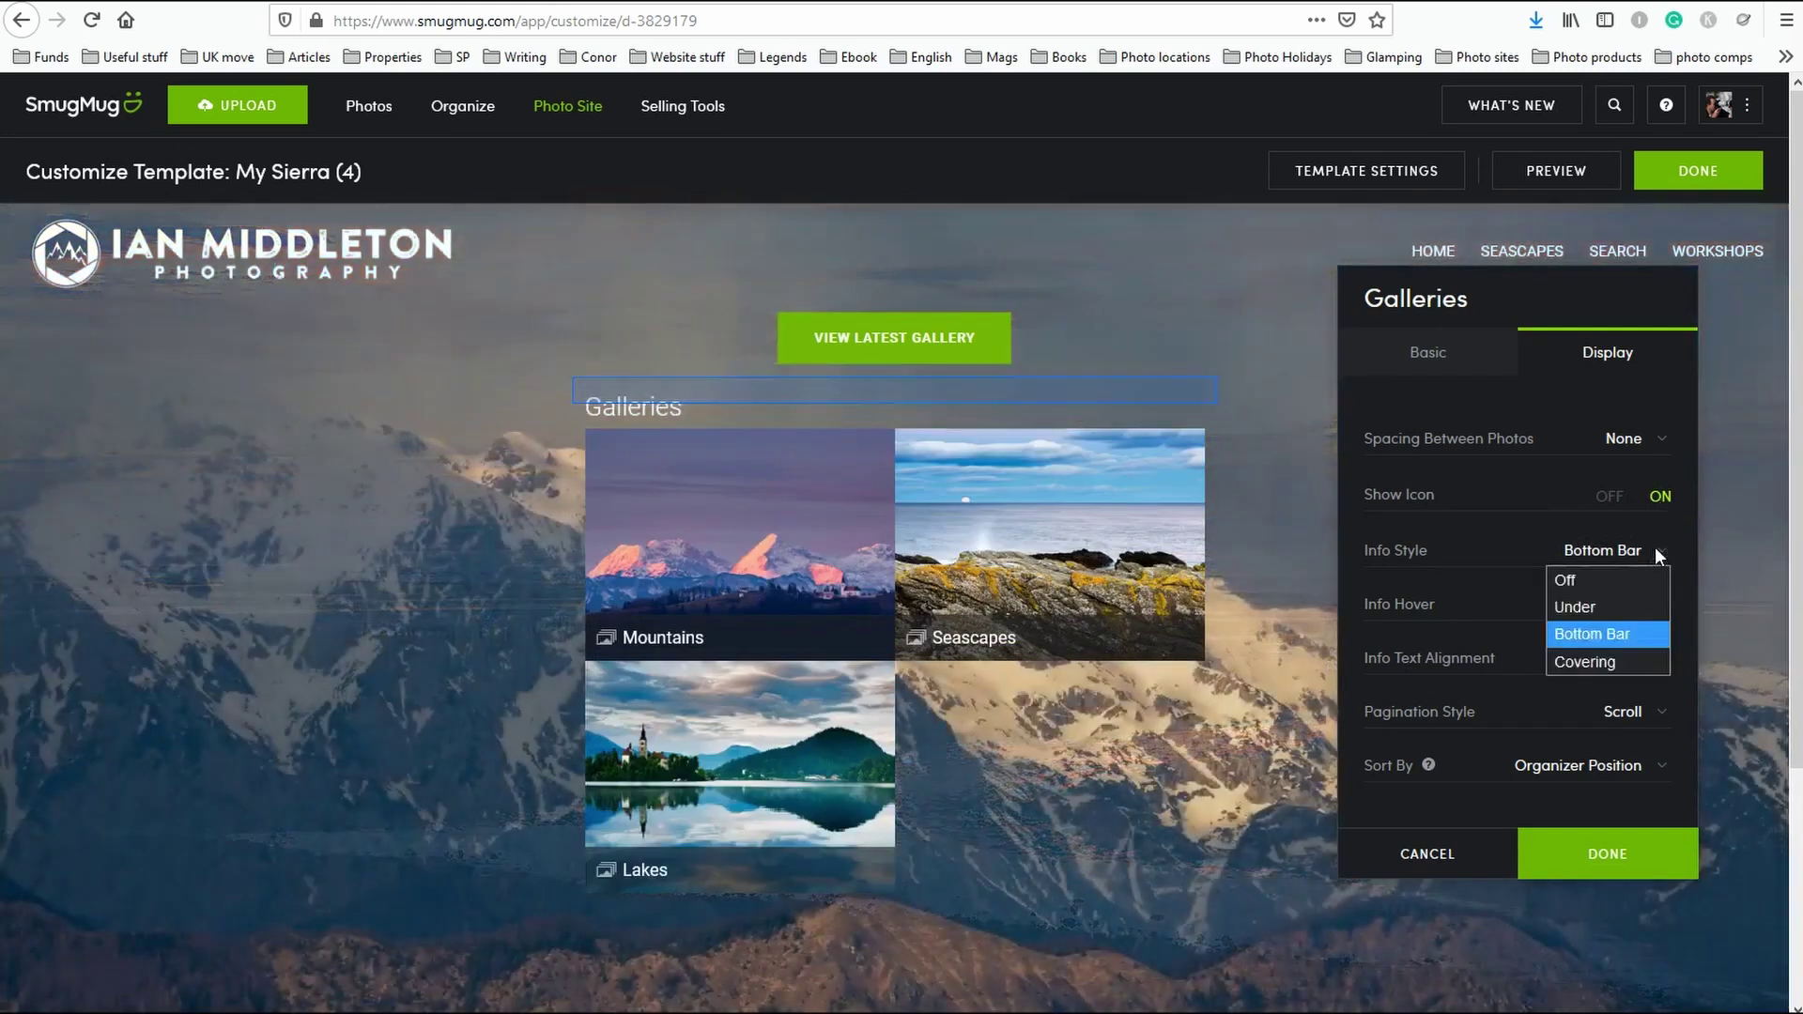
{"action": "left_click", "coordinate": [1631, 583]}
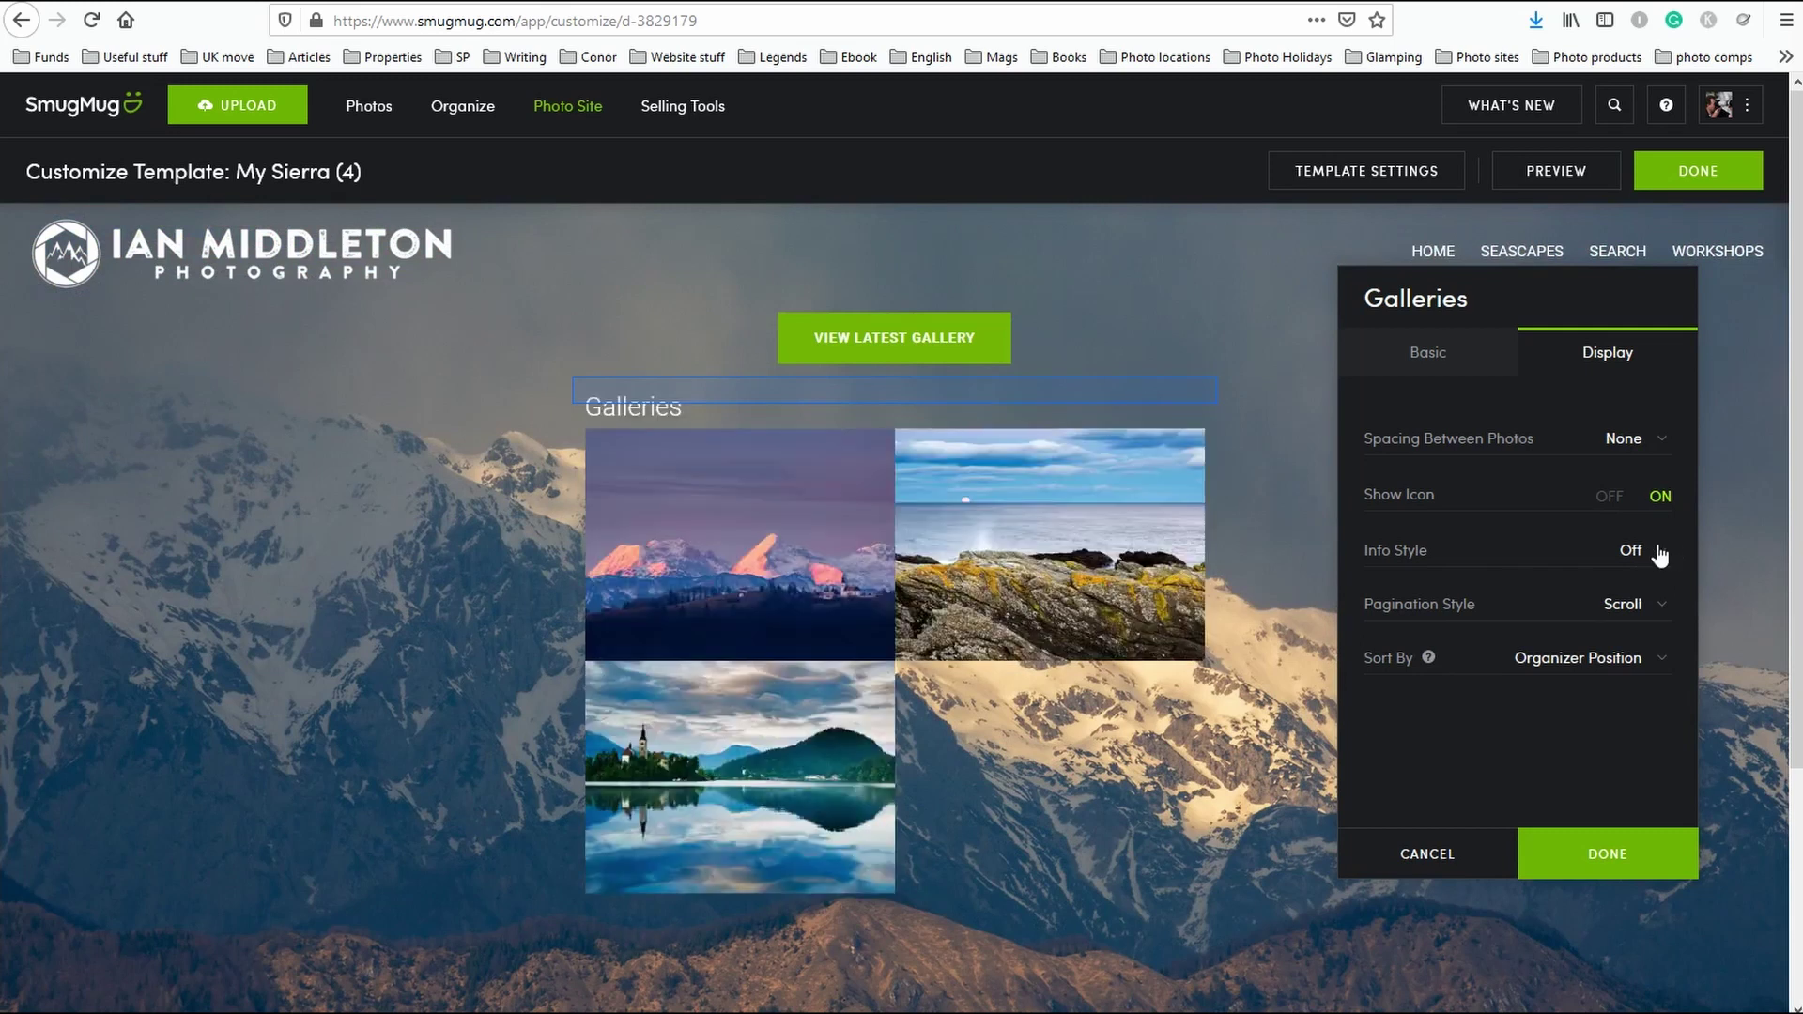
{"action": "left_click", "coordinate": [1658, 555]}
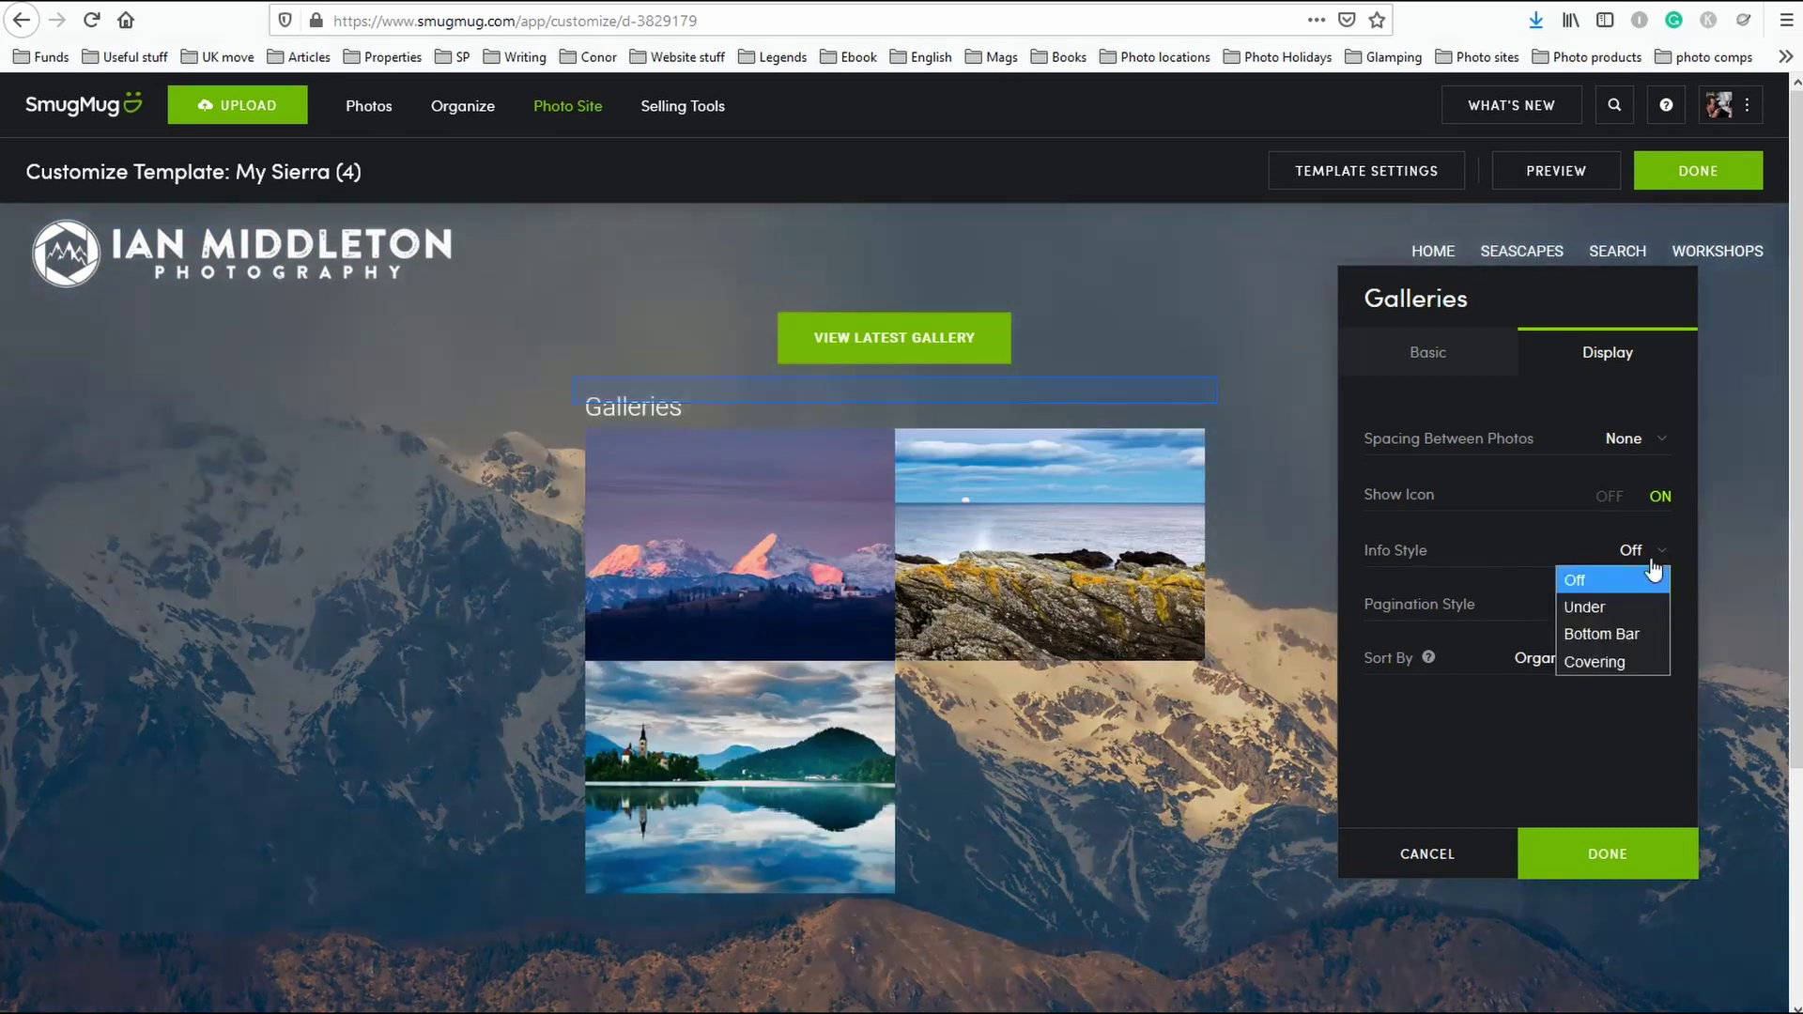
{"action": "left_click", "coordinate": [1620, 616]}
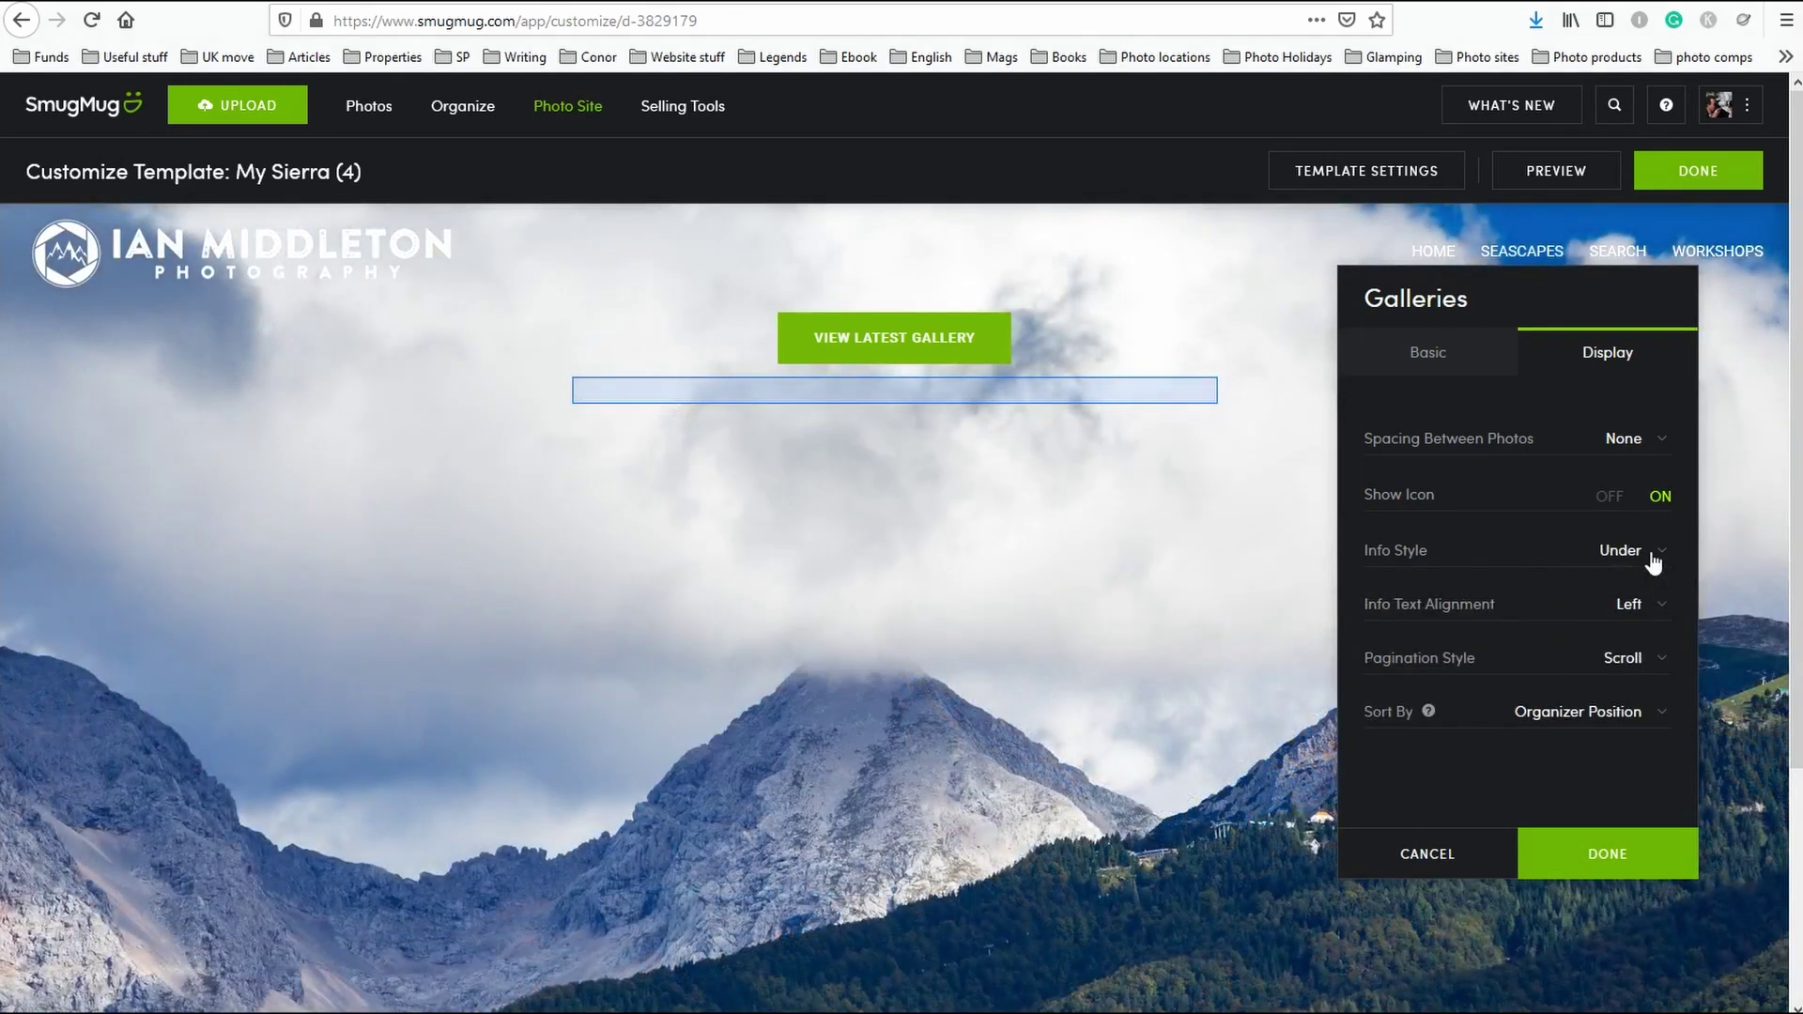
{"action": "left_click", "coordinate": [1654, 557]}
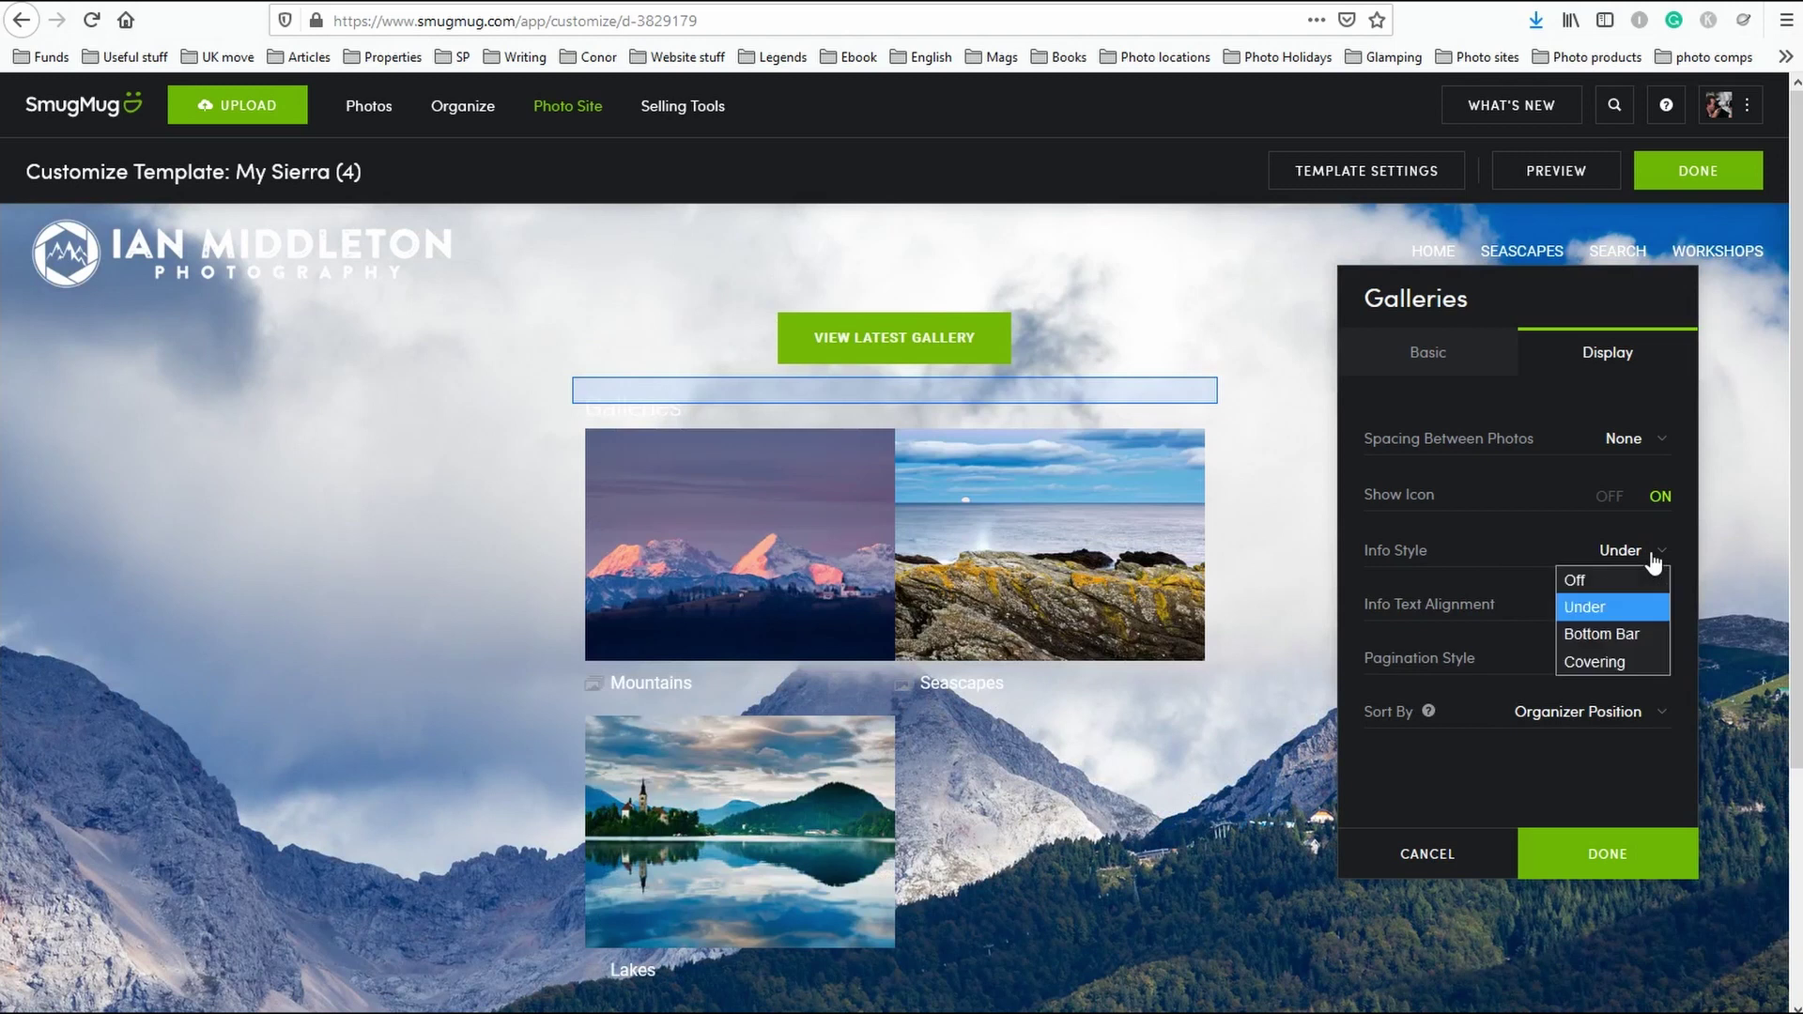
{"action": "left_click", "coordinate": [1616, 637]}
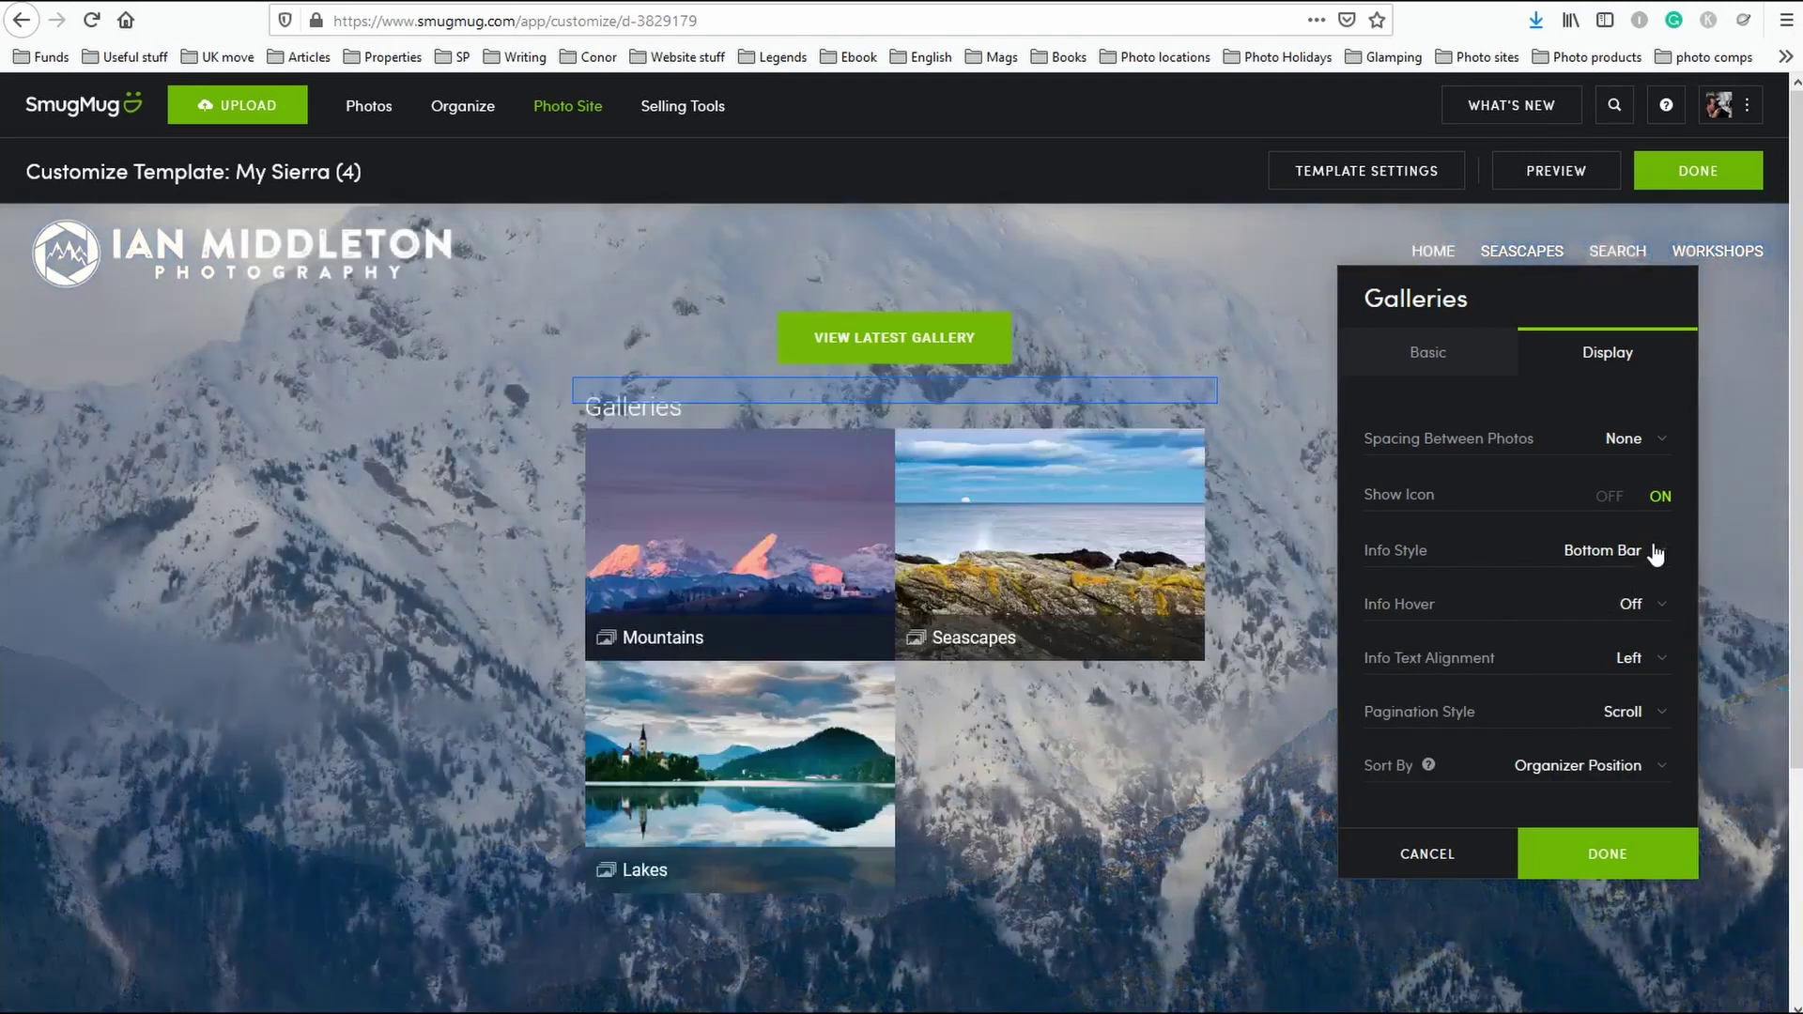
{"action": "left_click", "coordinate": [1655, 554]}
{"action": "left_click", "coordinate": [1614, 659]}
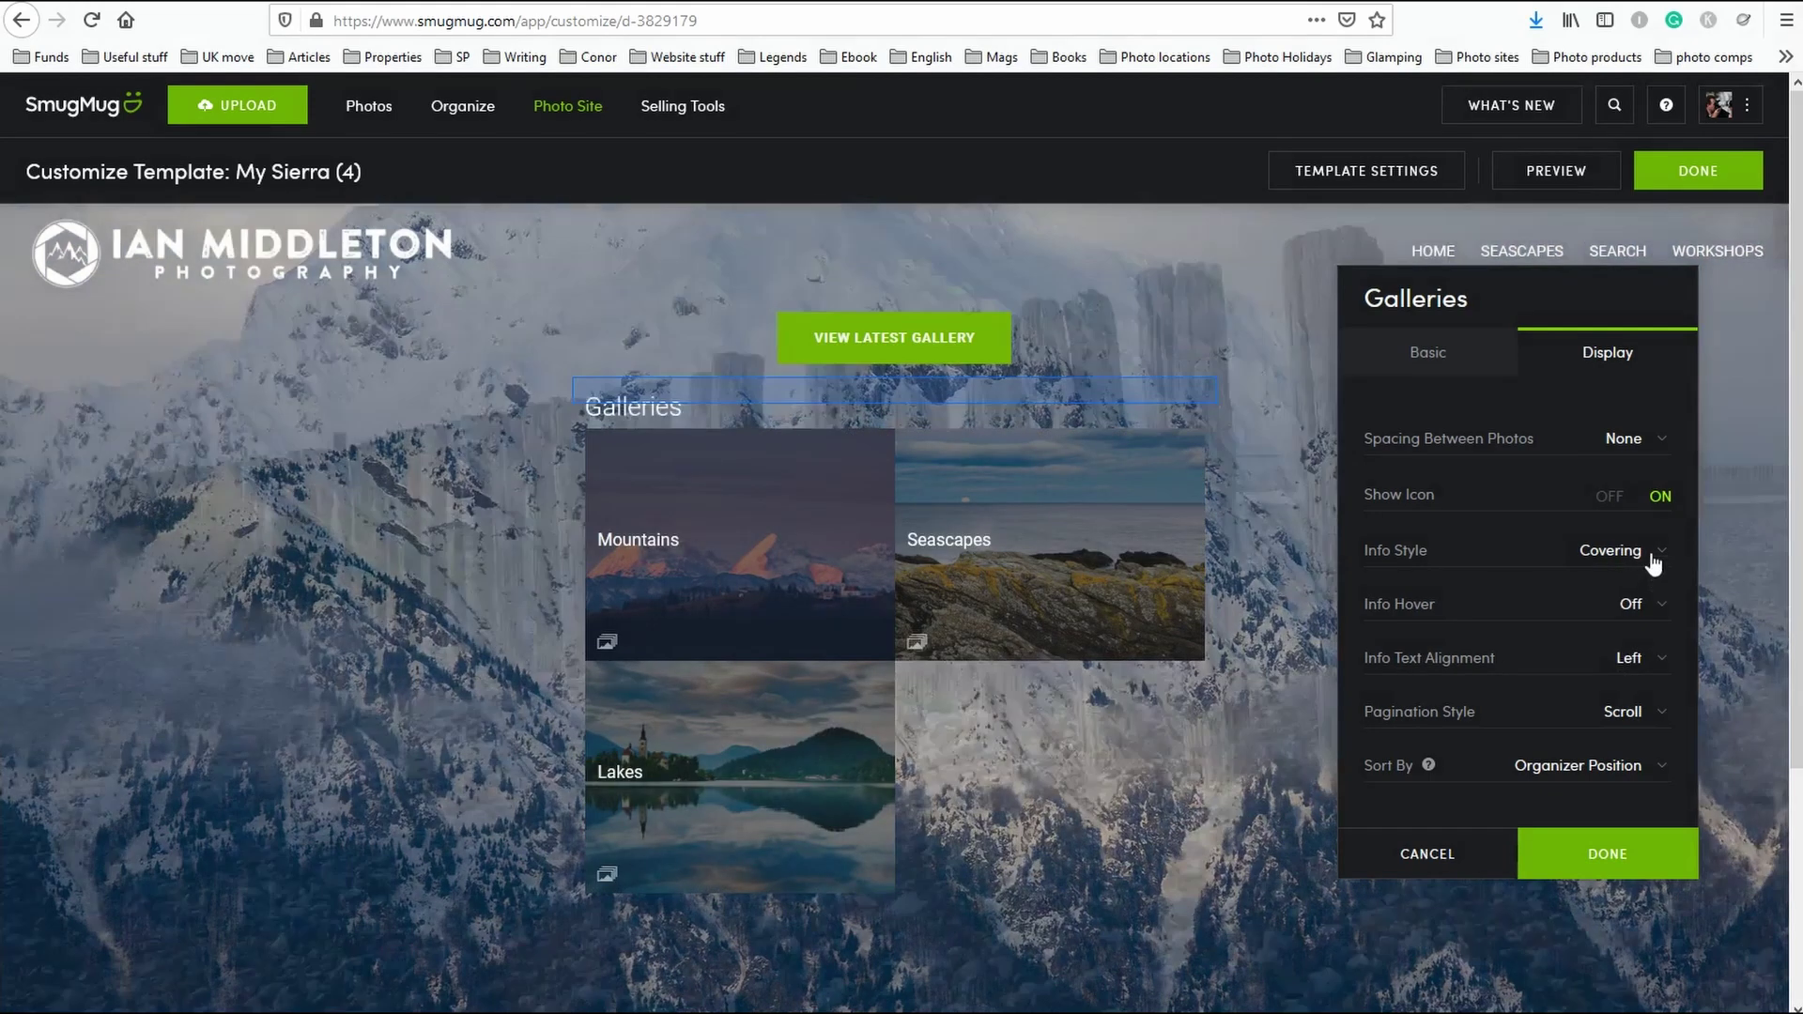
{"action": "left_click", "coordinate": [1617, 554]}
{"action": "left_click", "coordinate": [1634, 632]}
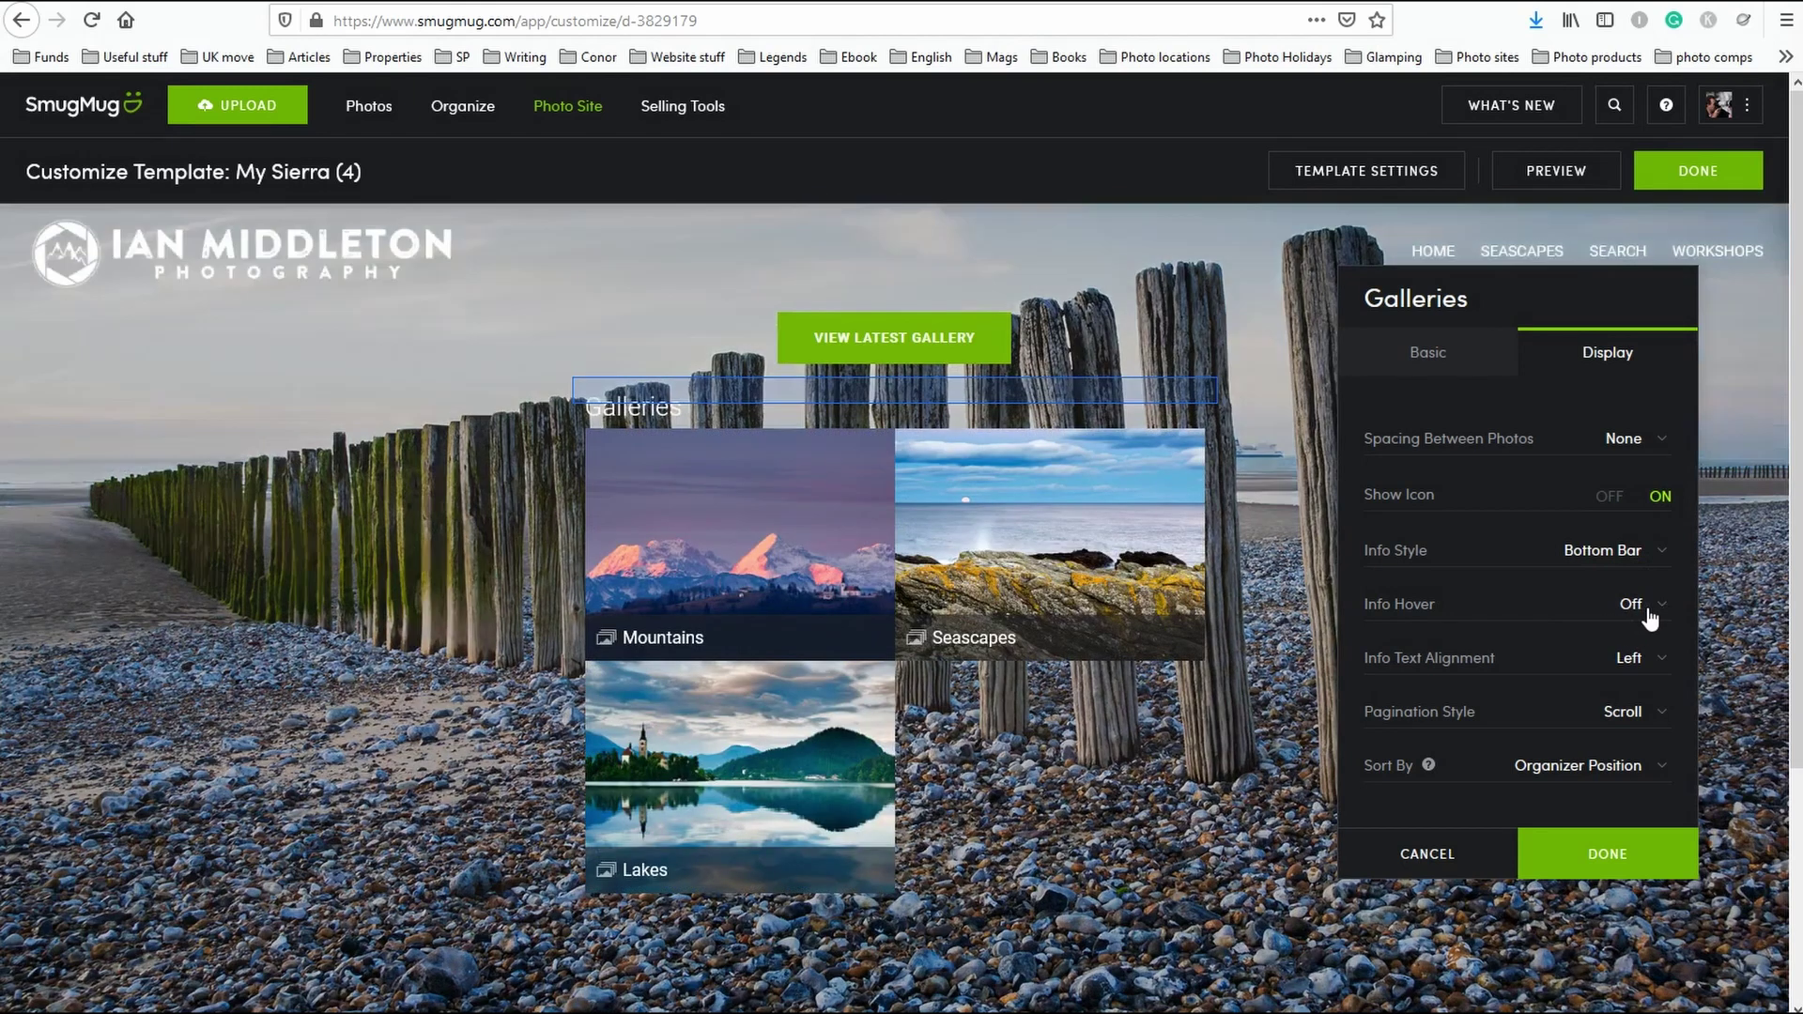
Try the Show option for the Galleries block's Info Hover and set it back to Off.
{"action": "left_click", "coordinate": [1640, 610]}
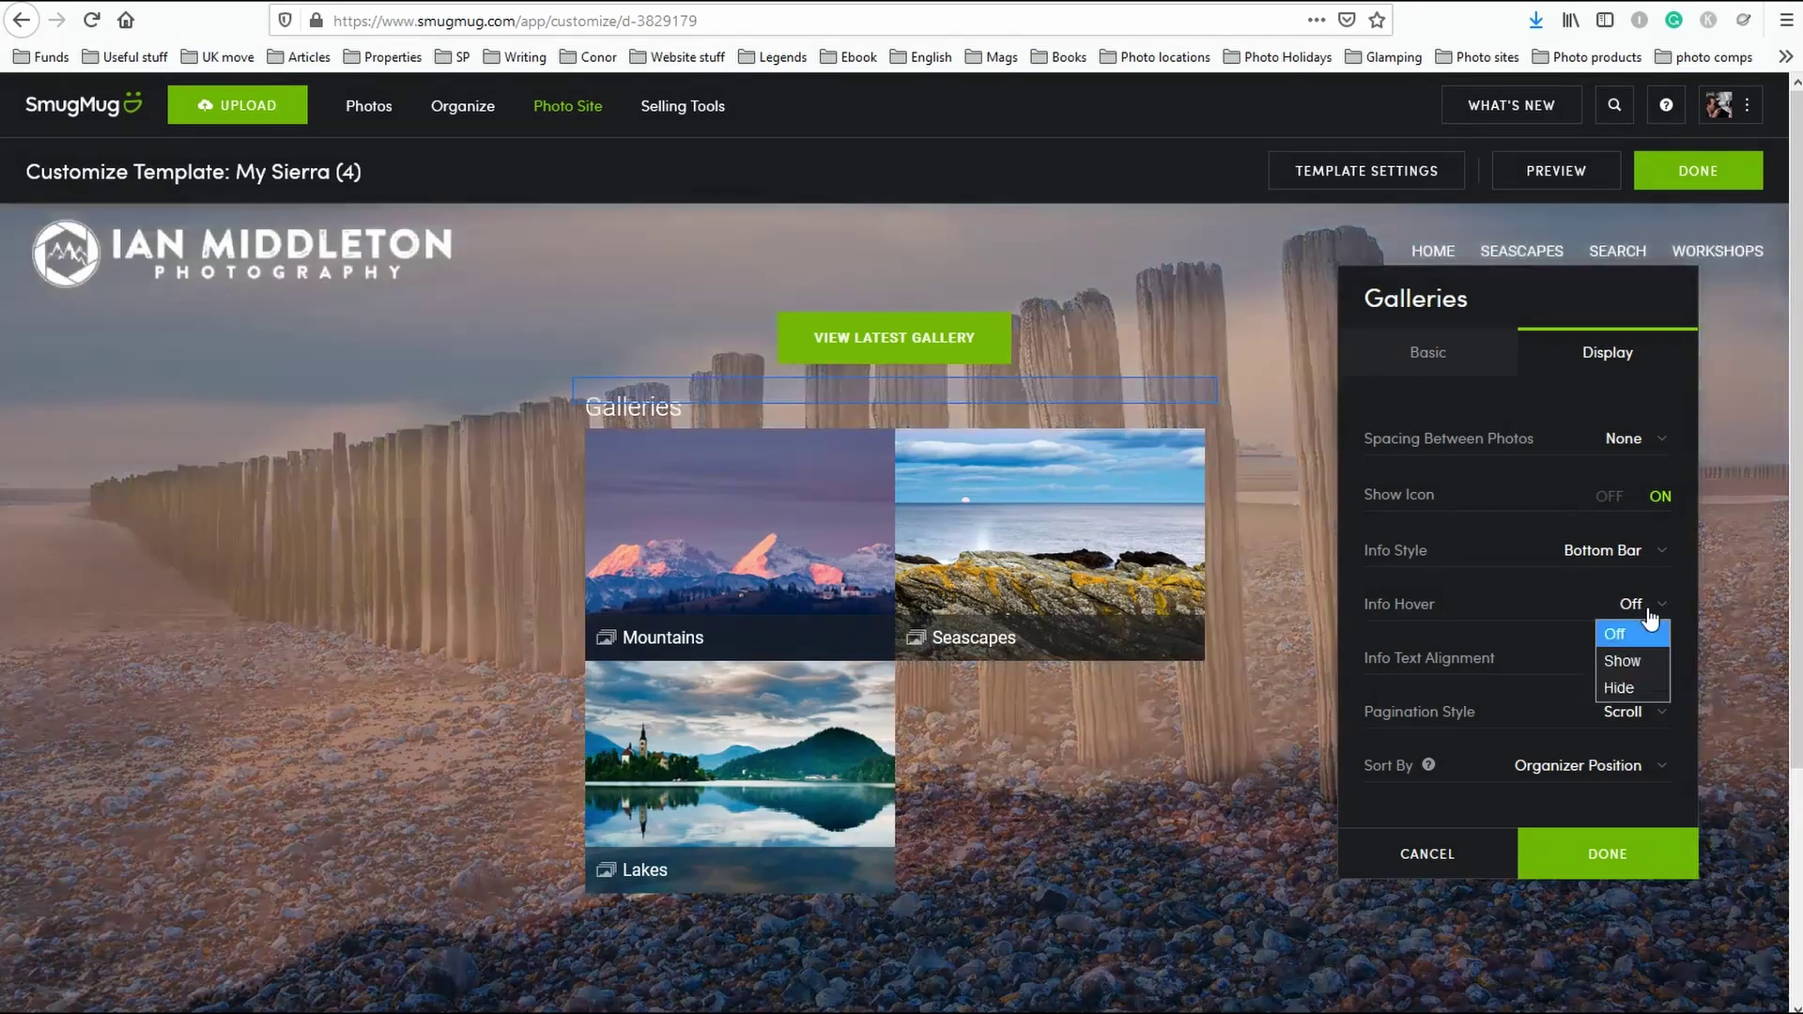
{"action": "left_click", "coordinate": [1631, 662]}
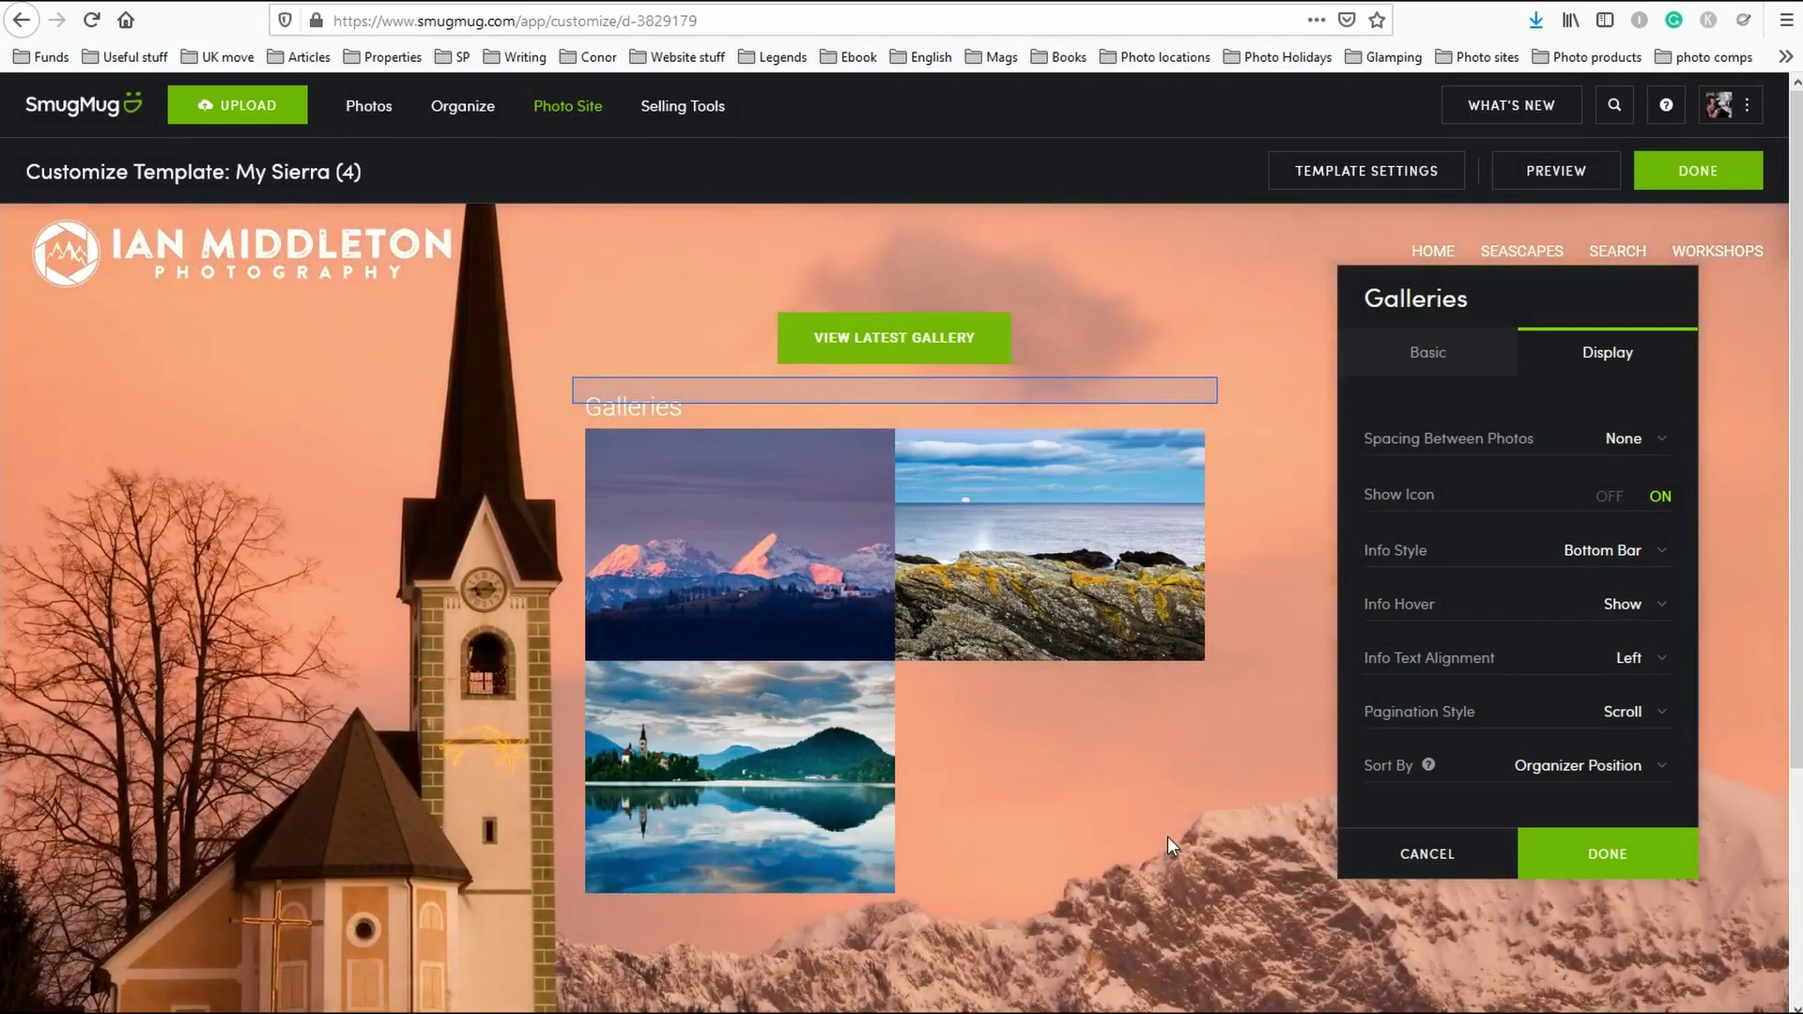
{"action": "left_click", "coordinate": [1673, 618]}
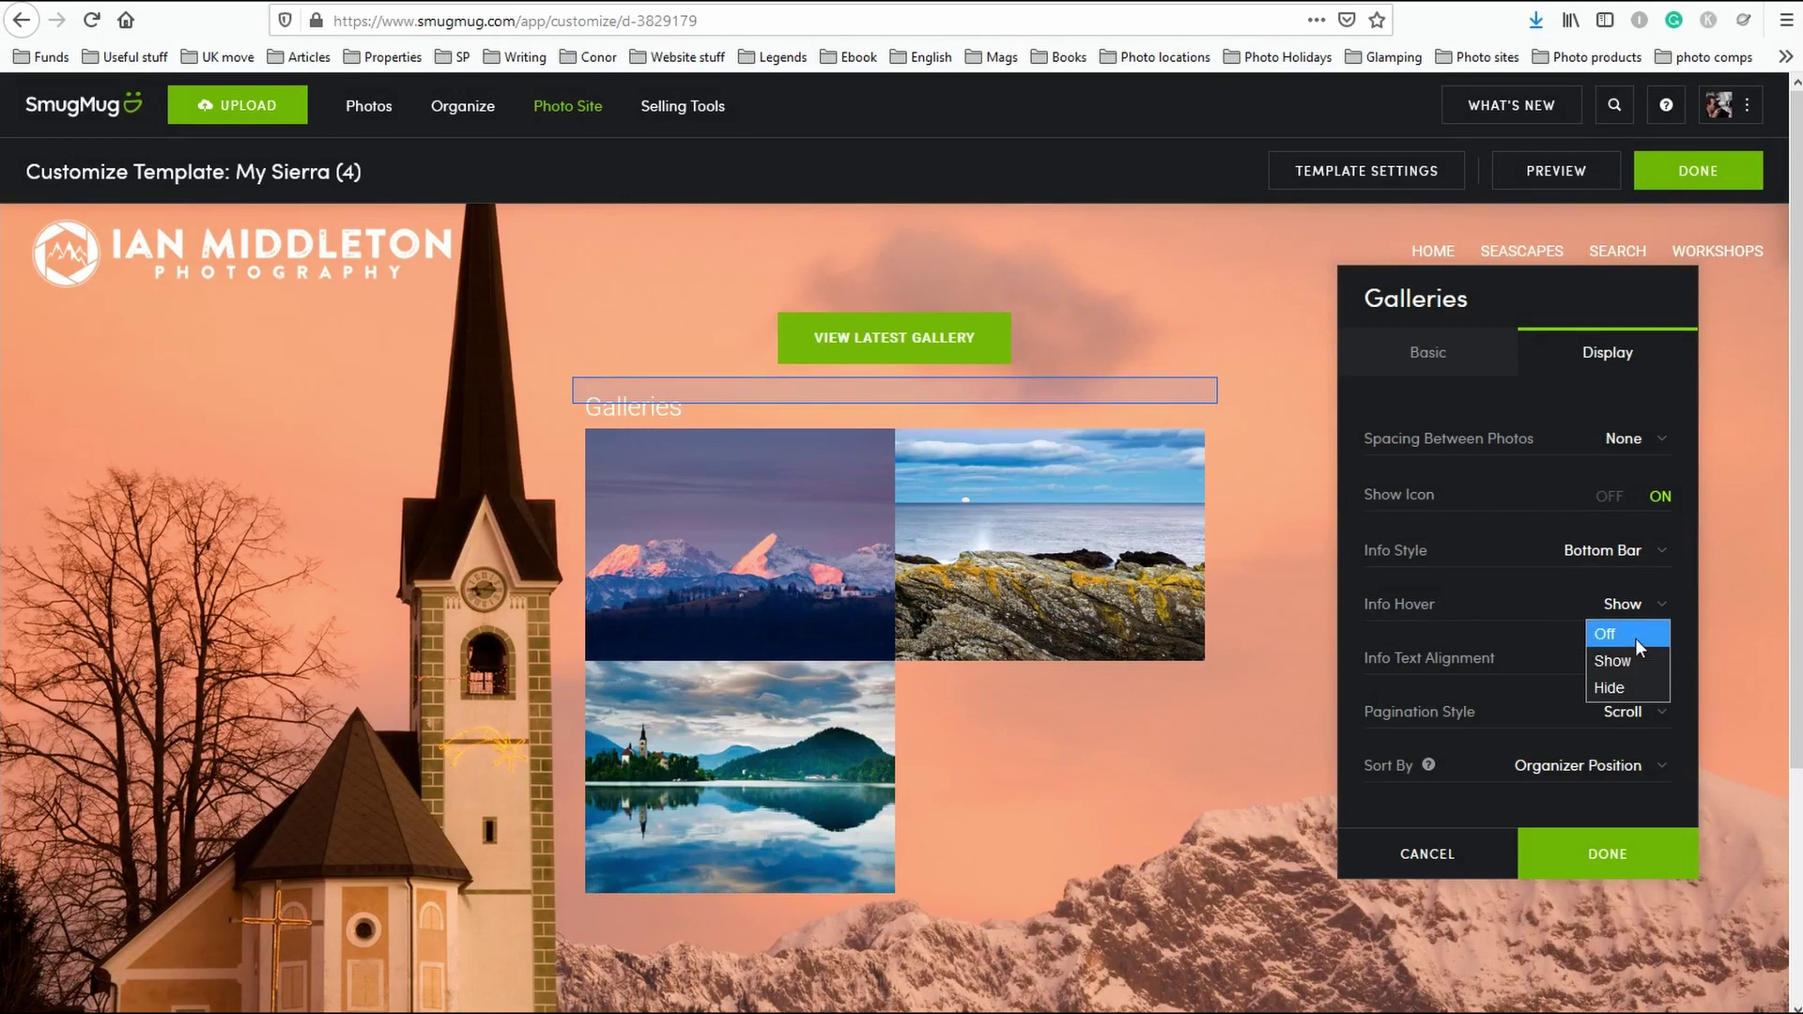
{"action": "left_click", "coordinate": [1636, 638]}
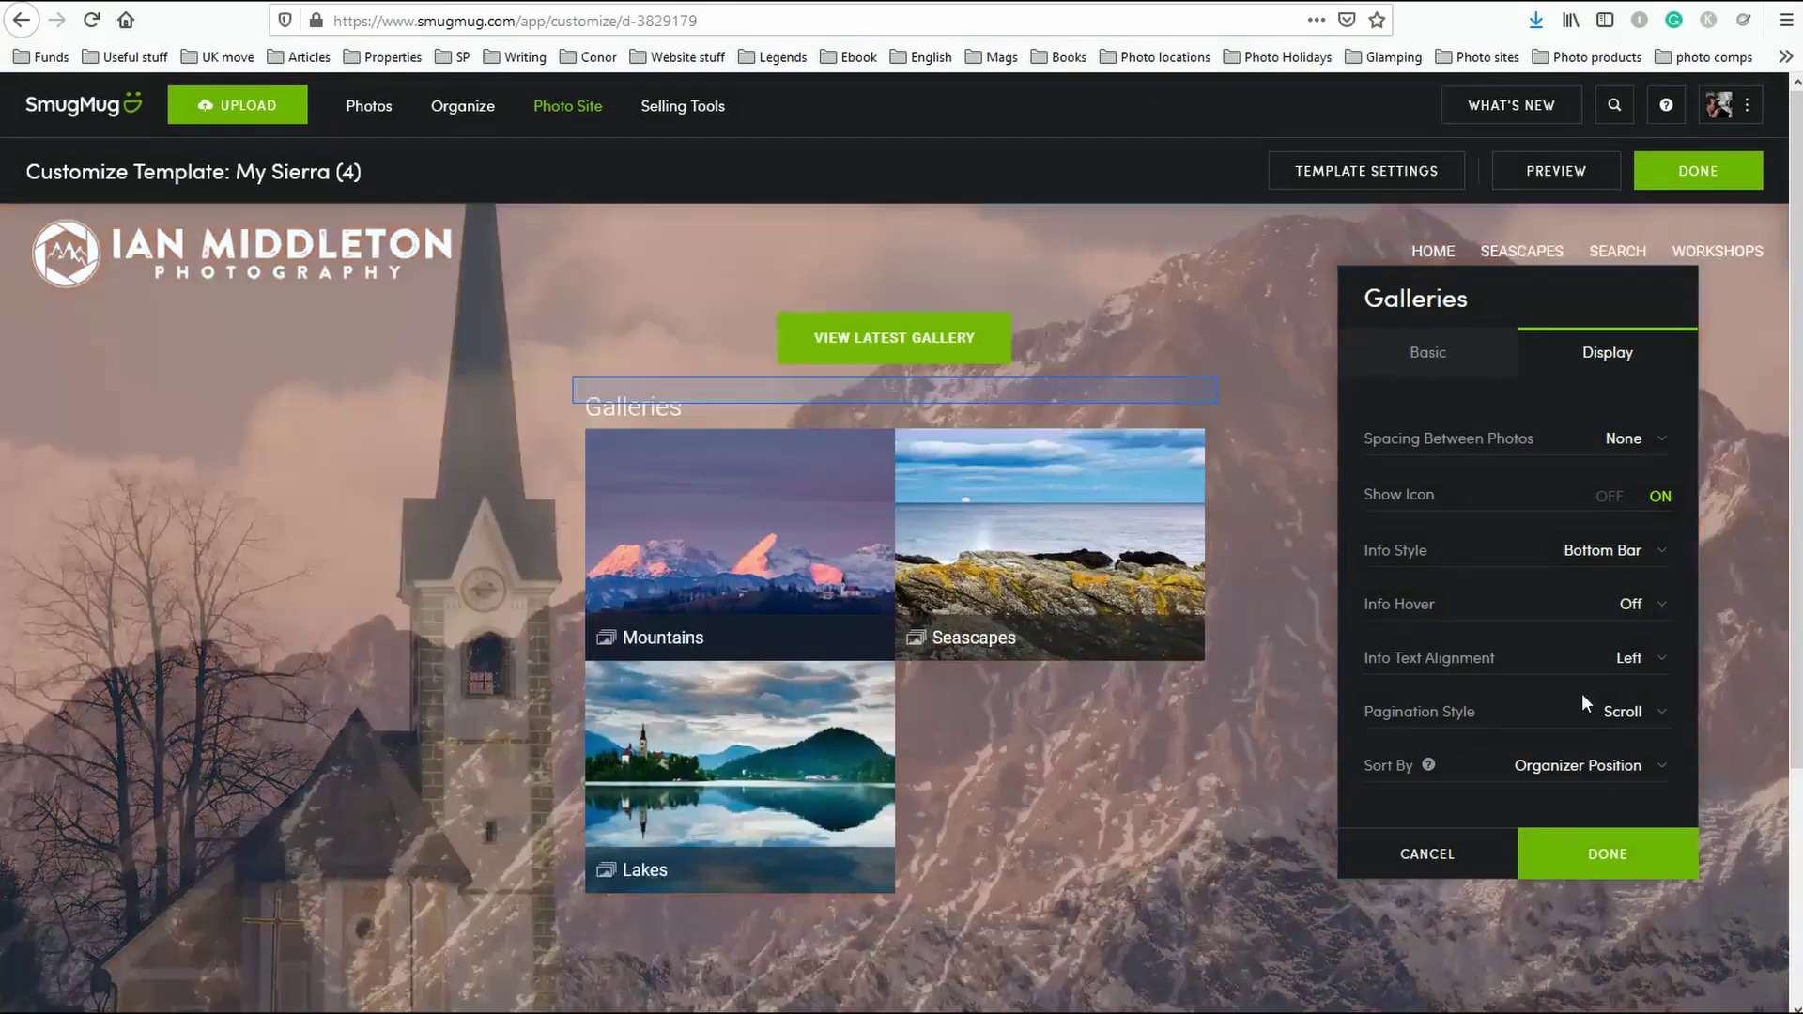
Try Center and Right info text alignment on the Galleries block and return it to Left.
{"action": "left_click", "coordinate": [1647, 667]}
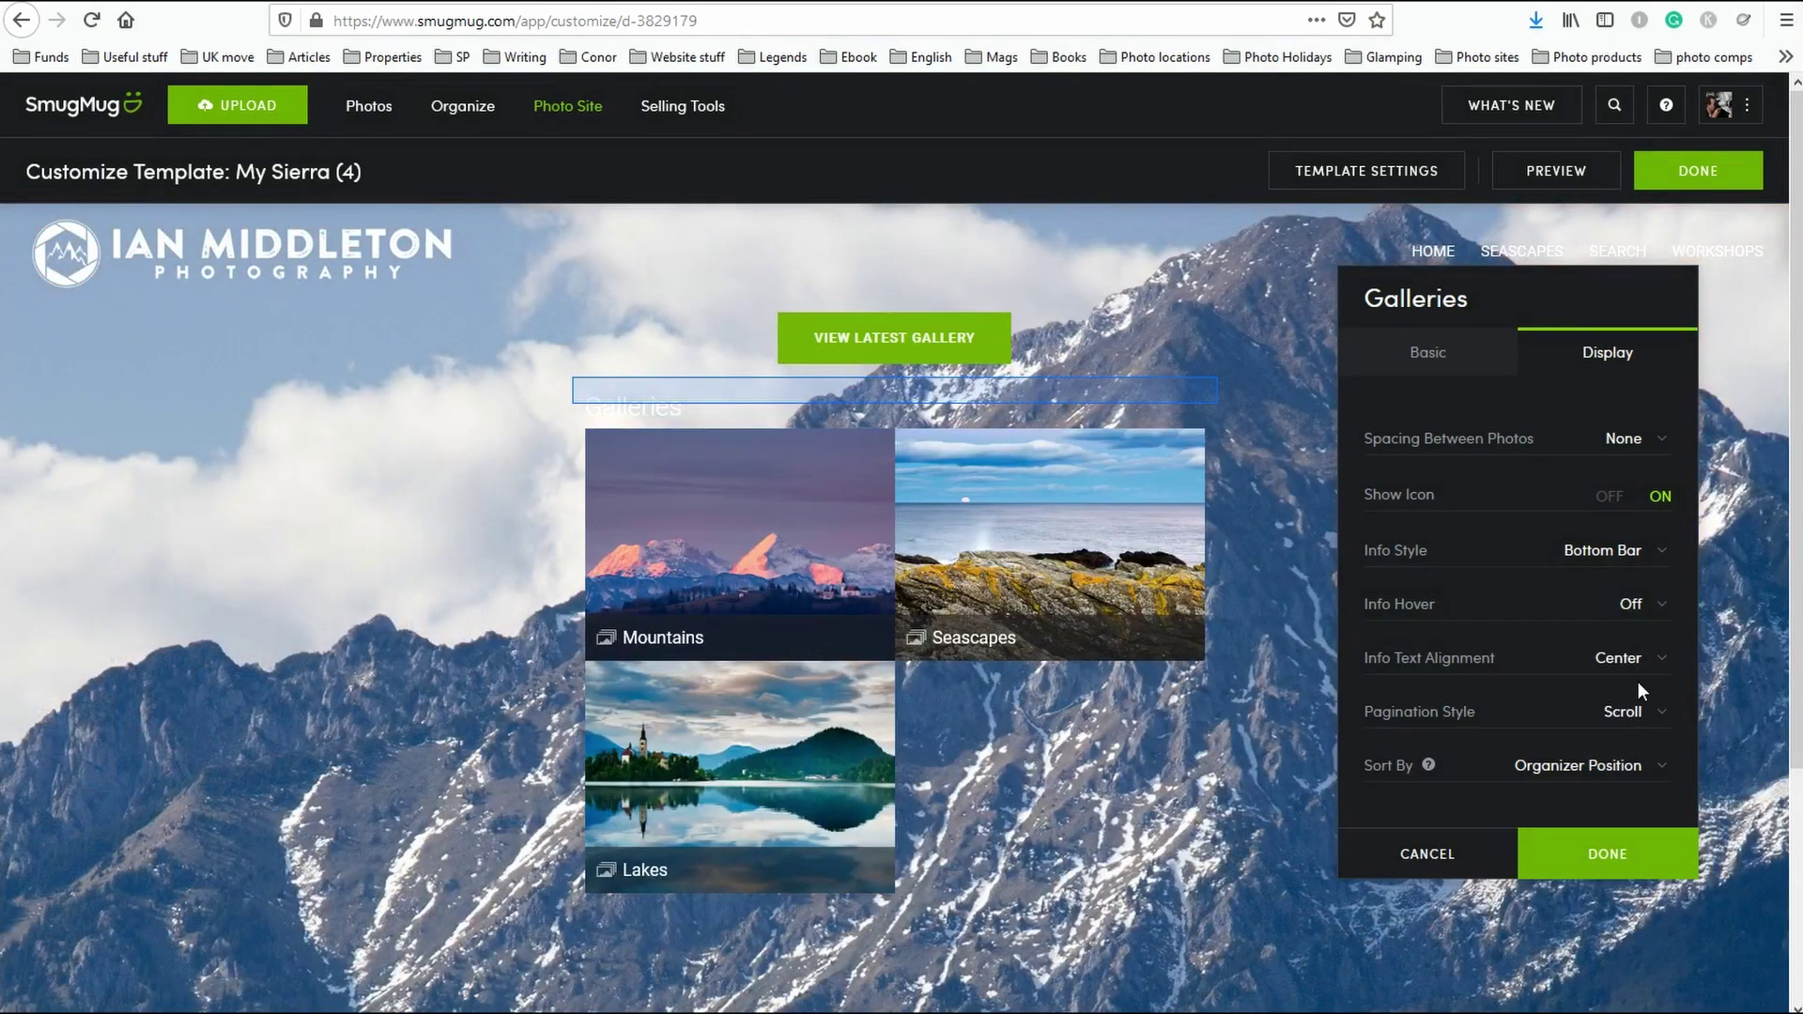
{"action": "left_click", "coordinate": [1650, 663]}
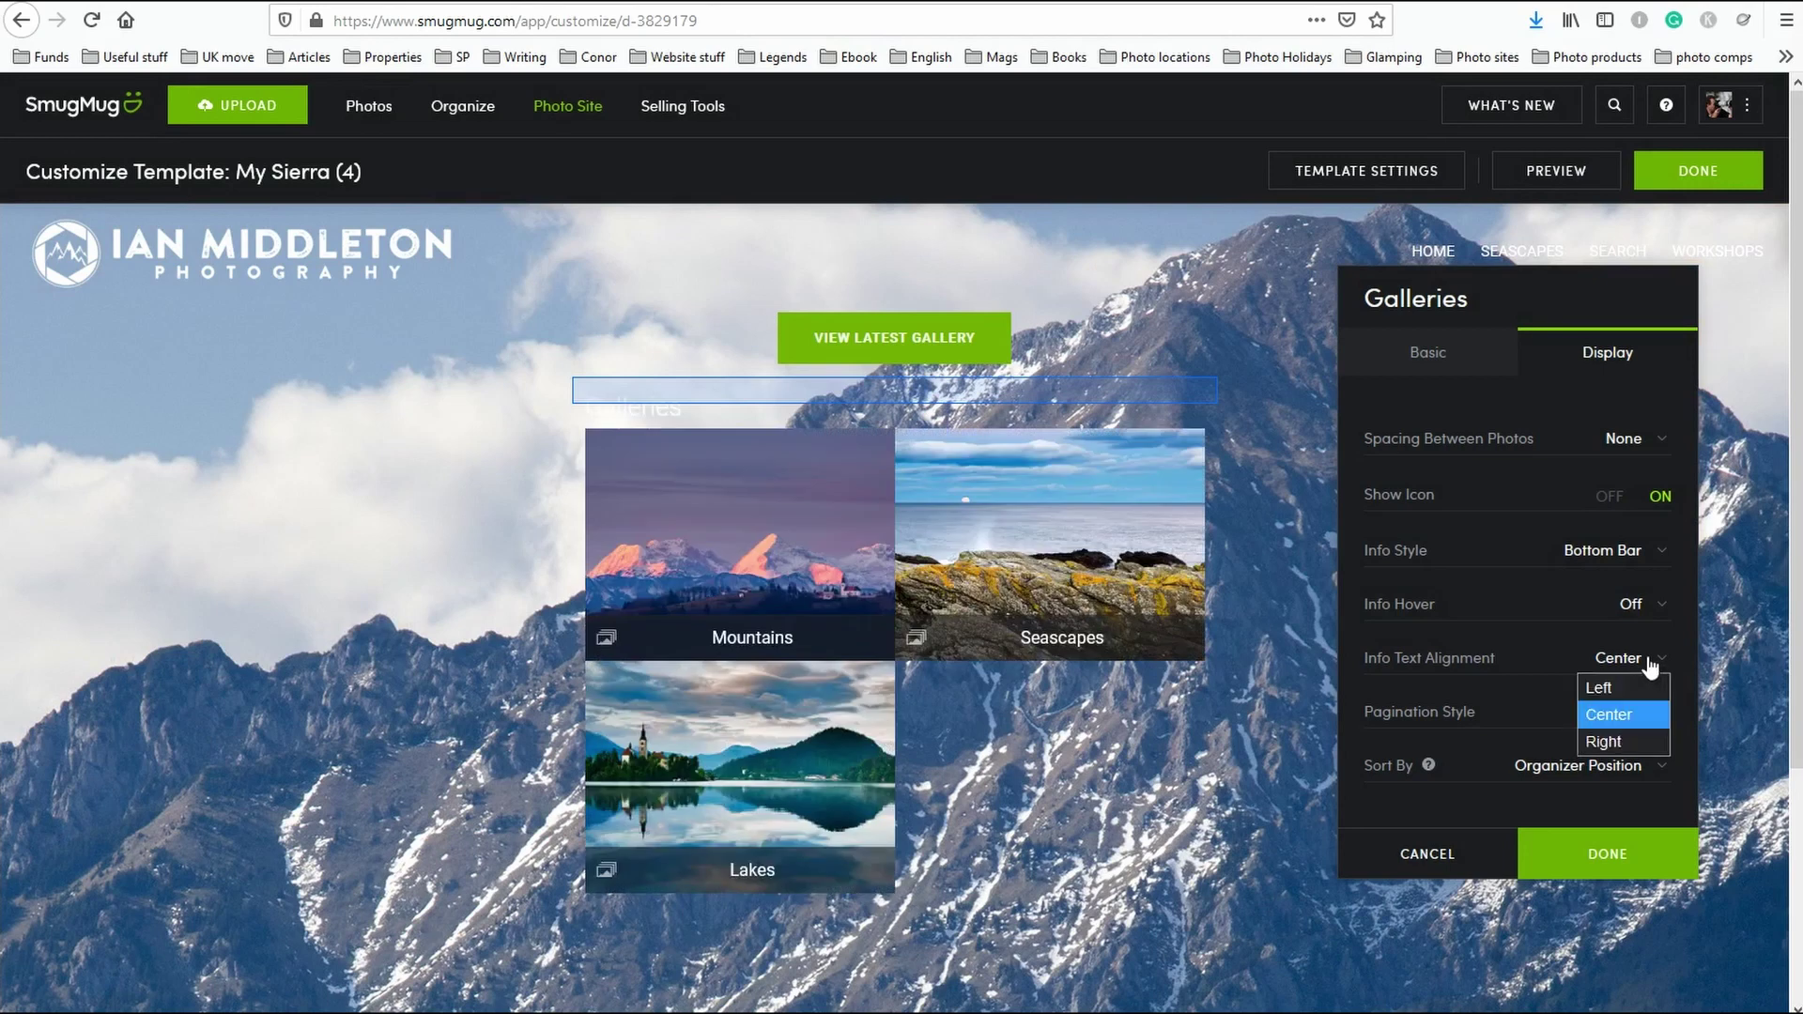
{"action": "left_click", "coordinate": [1630, 742]}
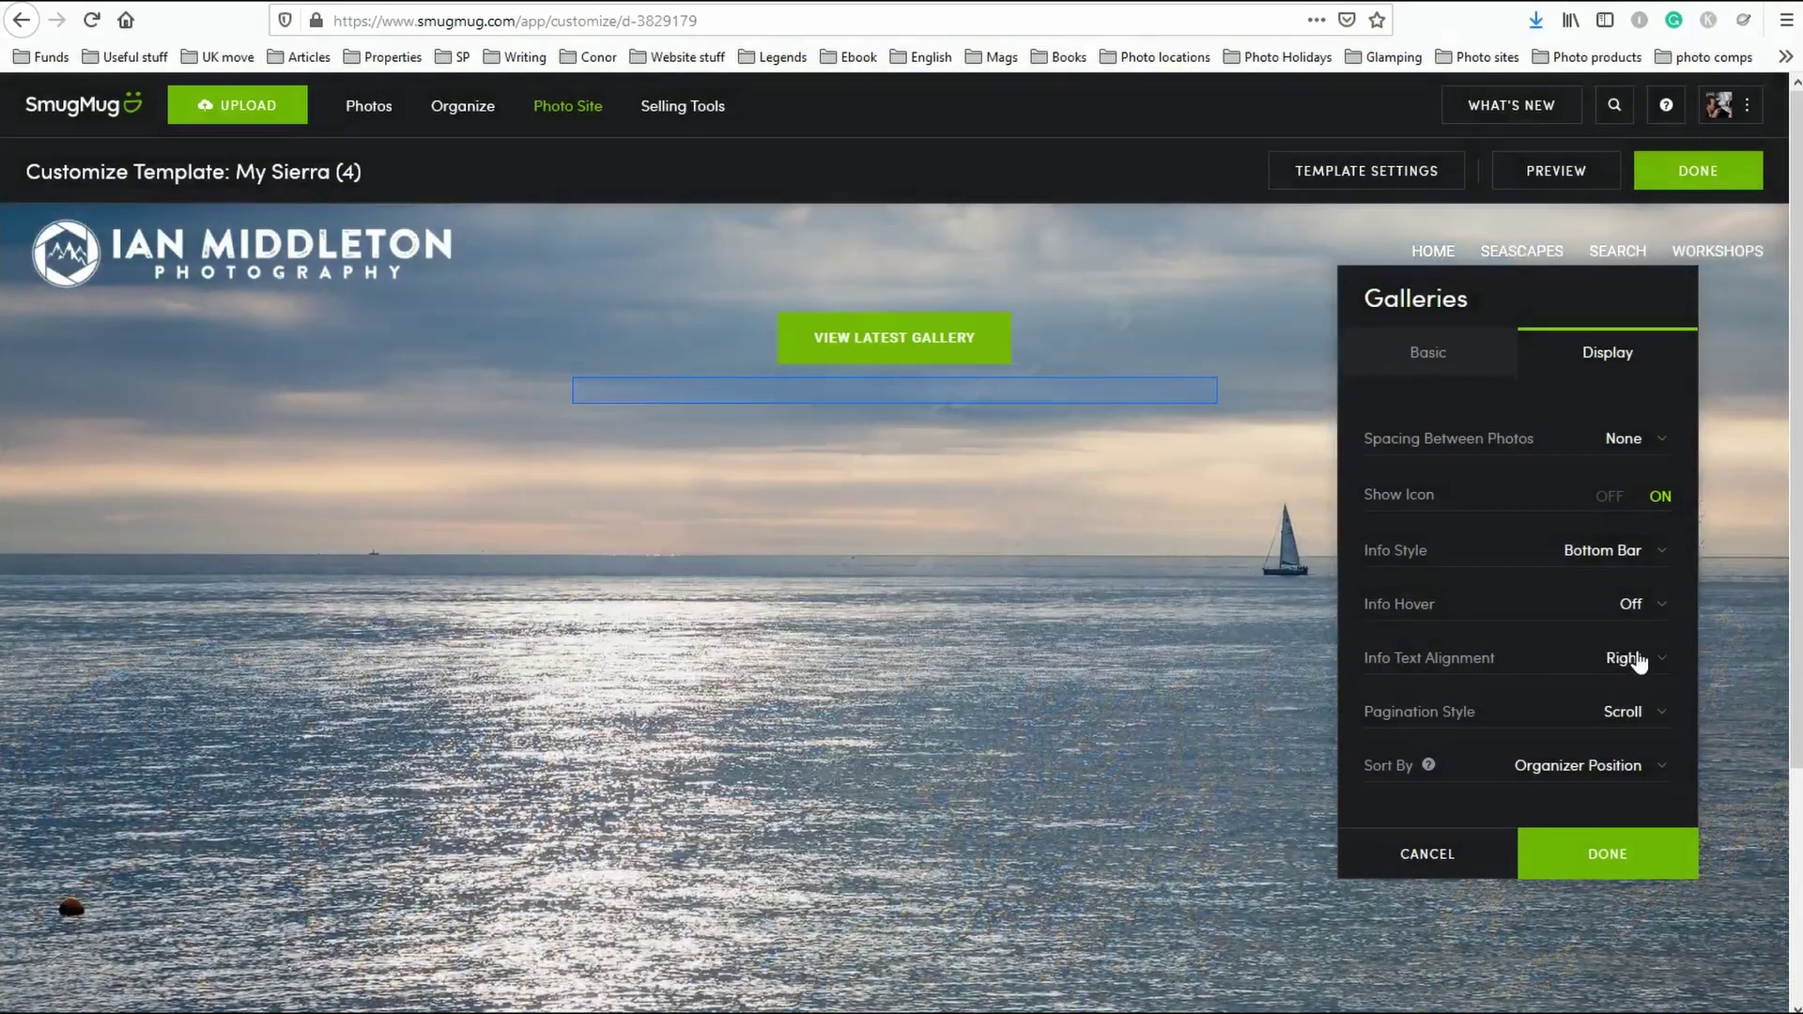
{"action": "left_click", "coordinate": [1636, 663]}
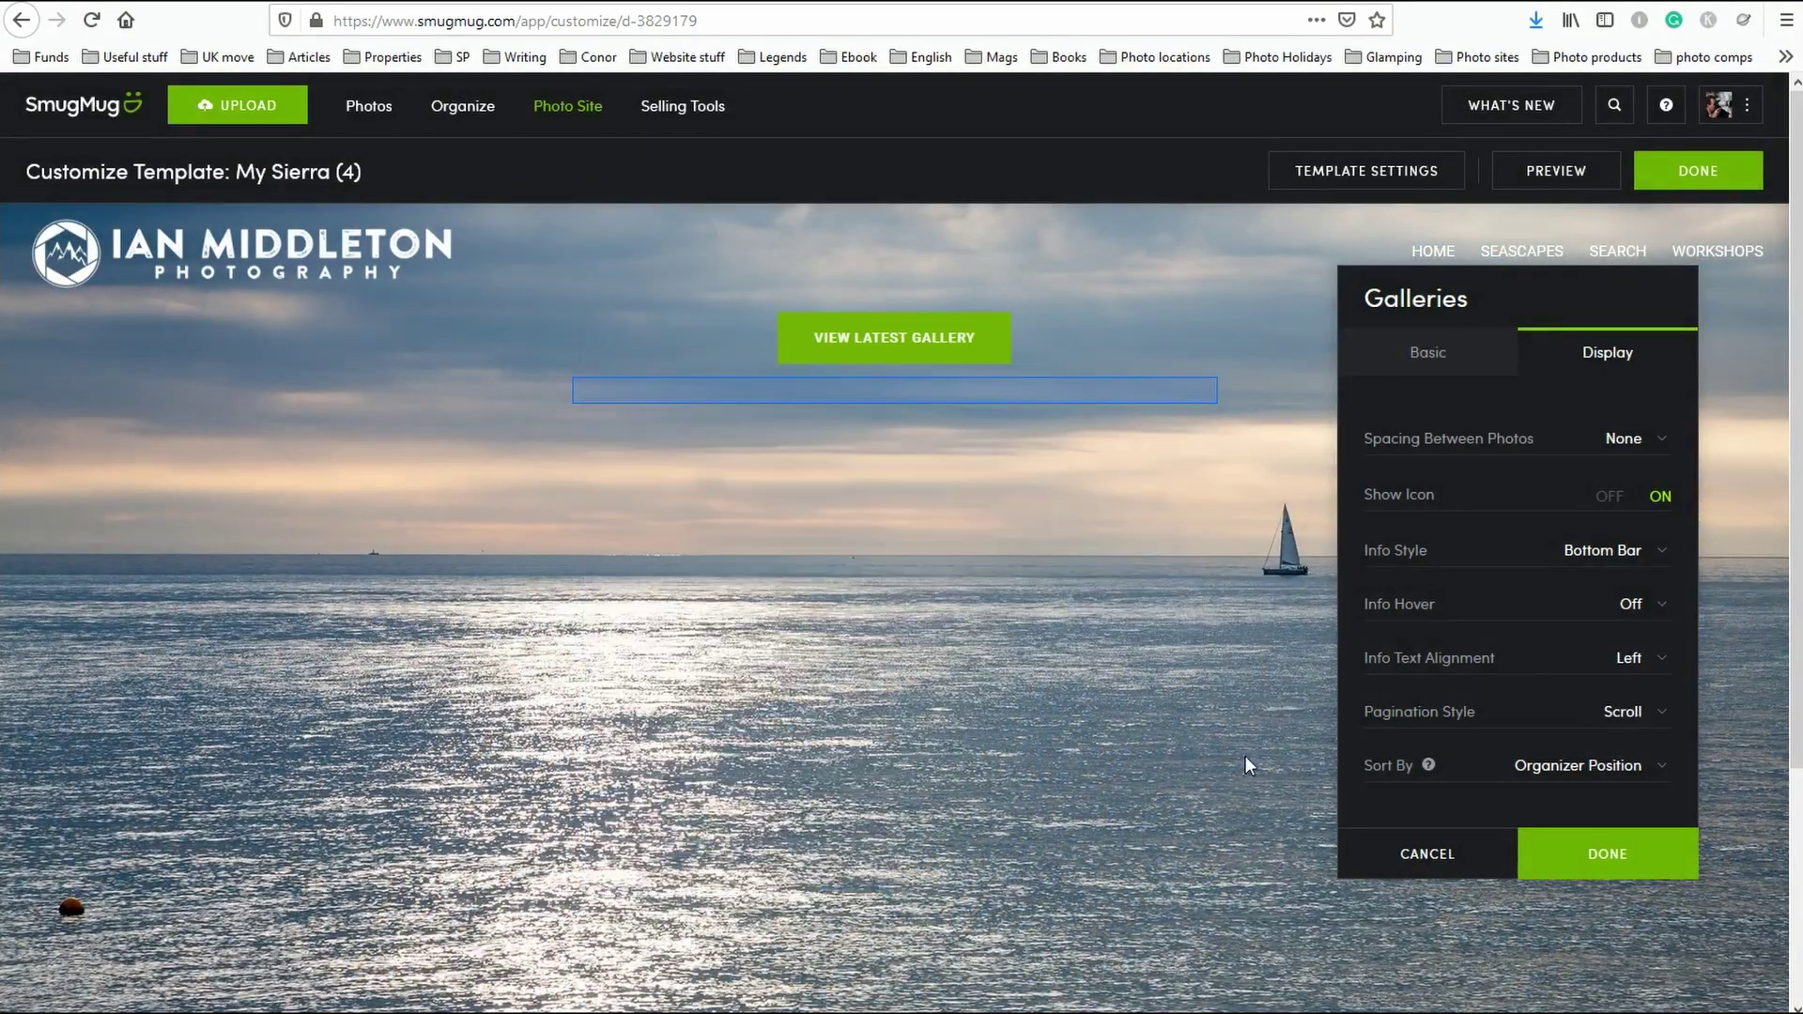
Try the Click pagination style on the Galleries block and switch back to Scroll.
{"action": "scroll", "coordinate": [1571, 709], "scroll_direction": "down", "scroll_amount": 2}
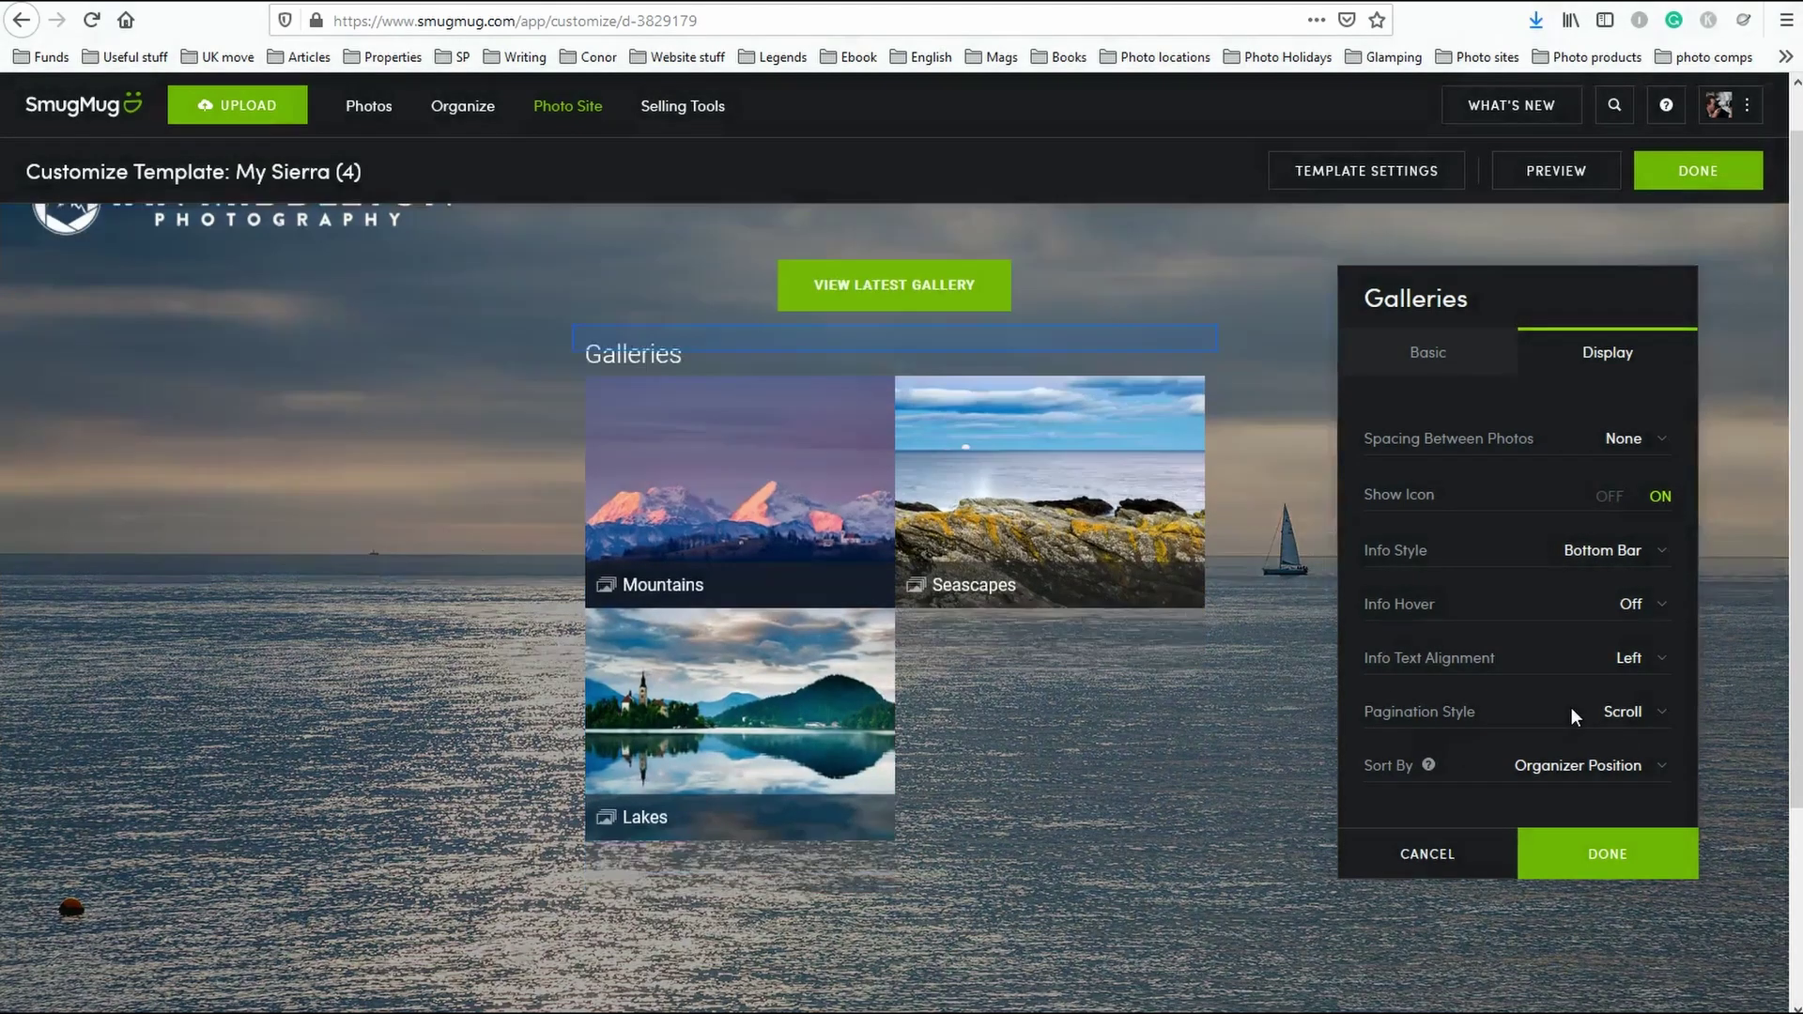
{"action": "left_click", "coordinate": [1655, 716]}
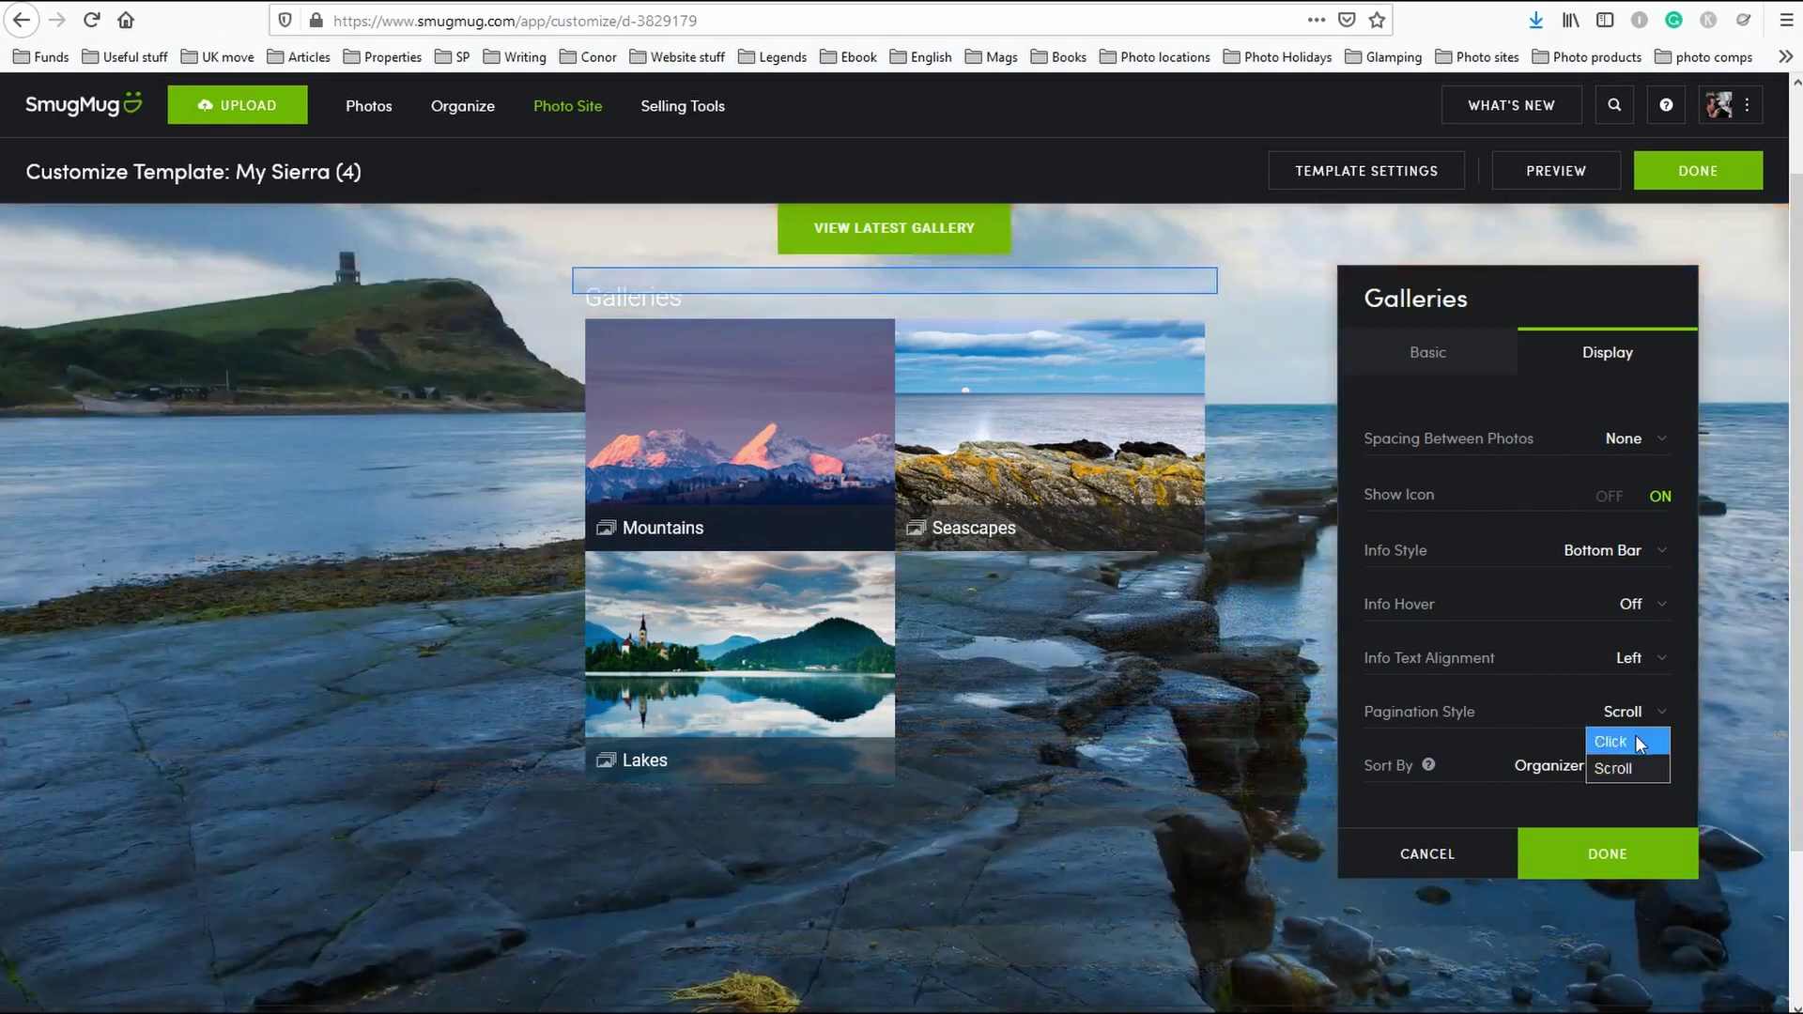
{"action": "left_click", "coordinate": [1636, 742]}
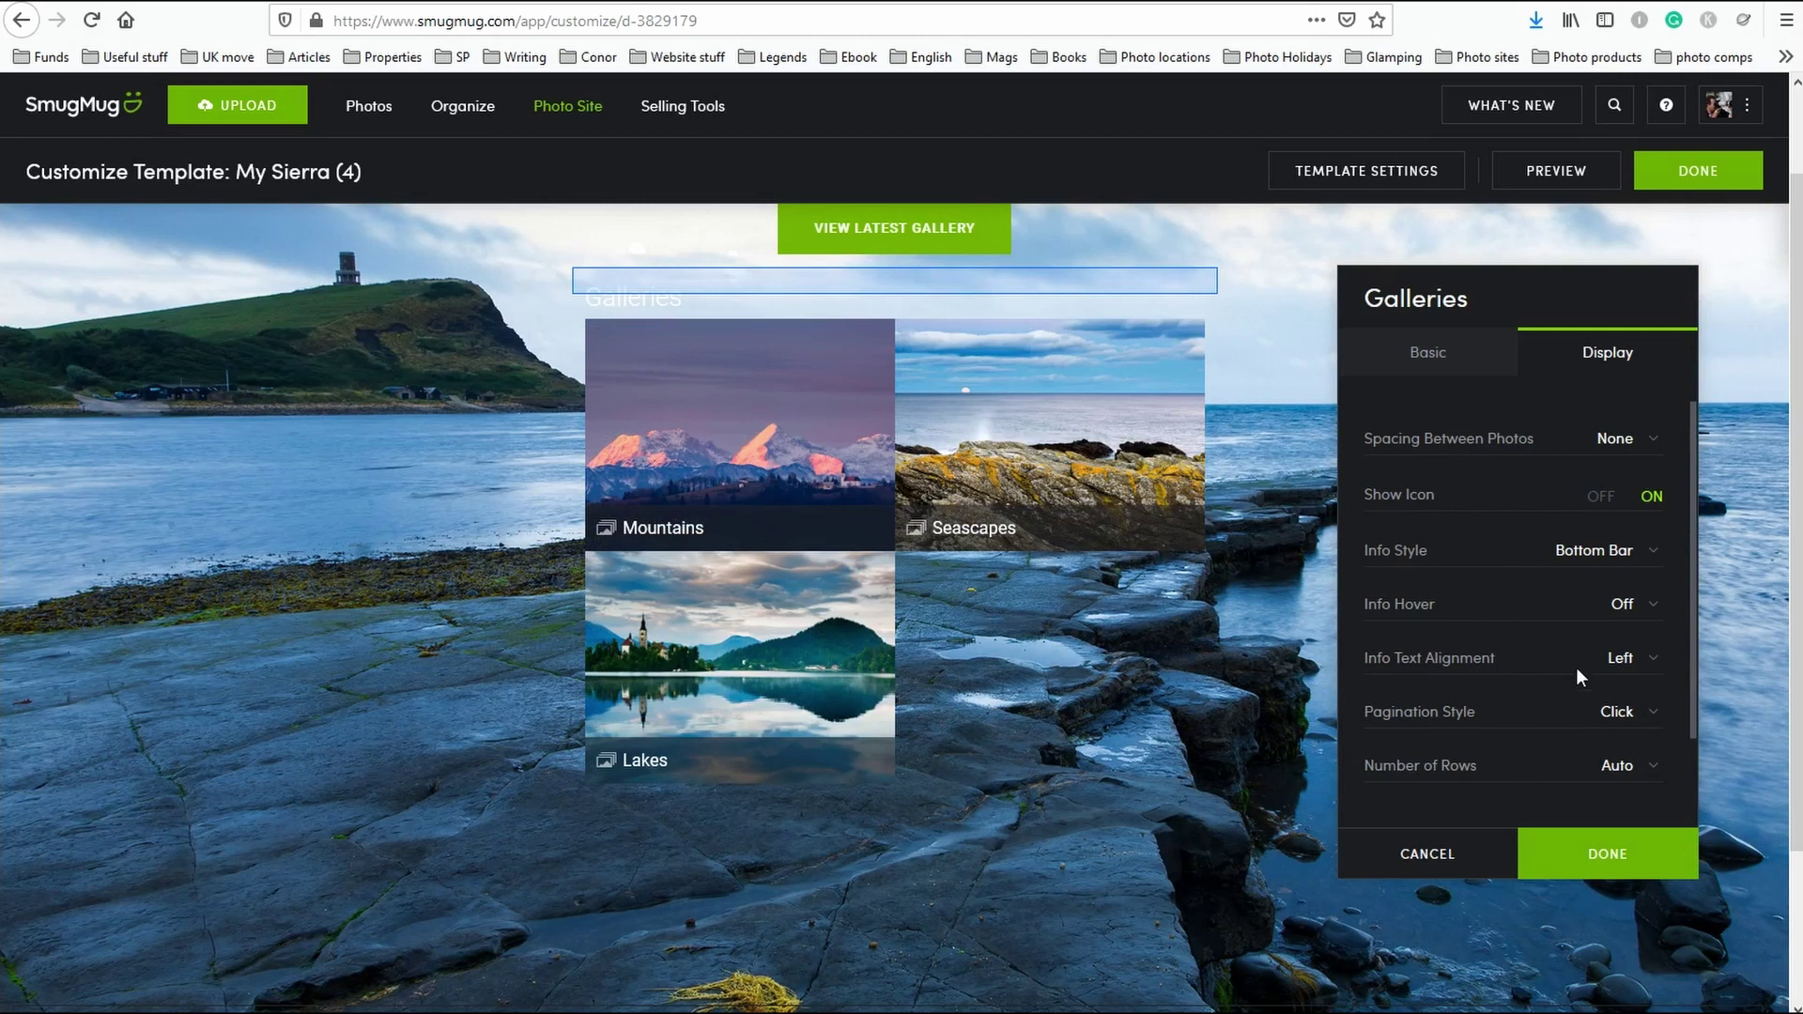
{"action": "left_click", "coordinate": [1625, 714]}
{"action": "left_click", "coordinate": [1623, 767]}
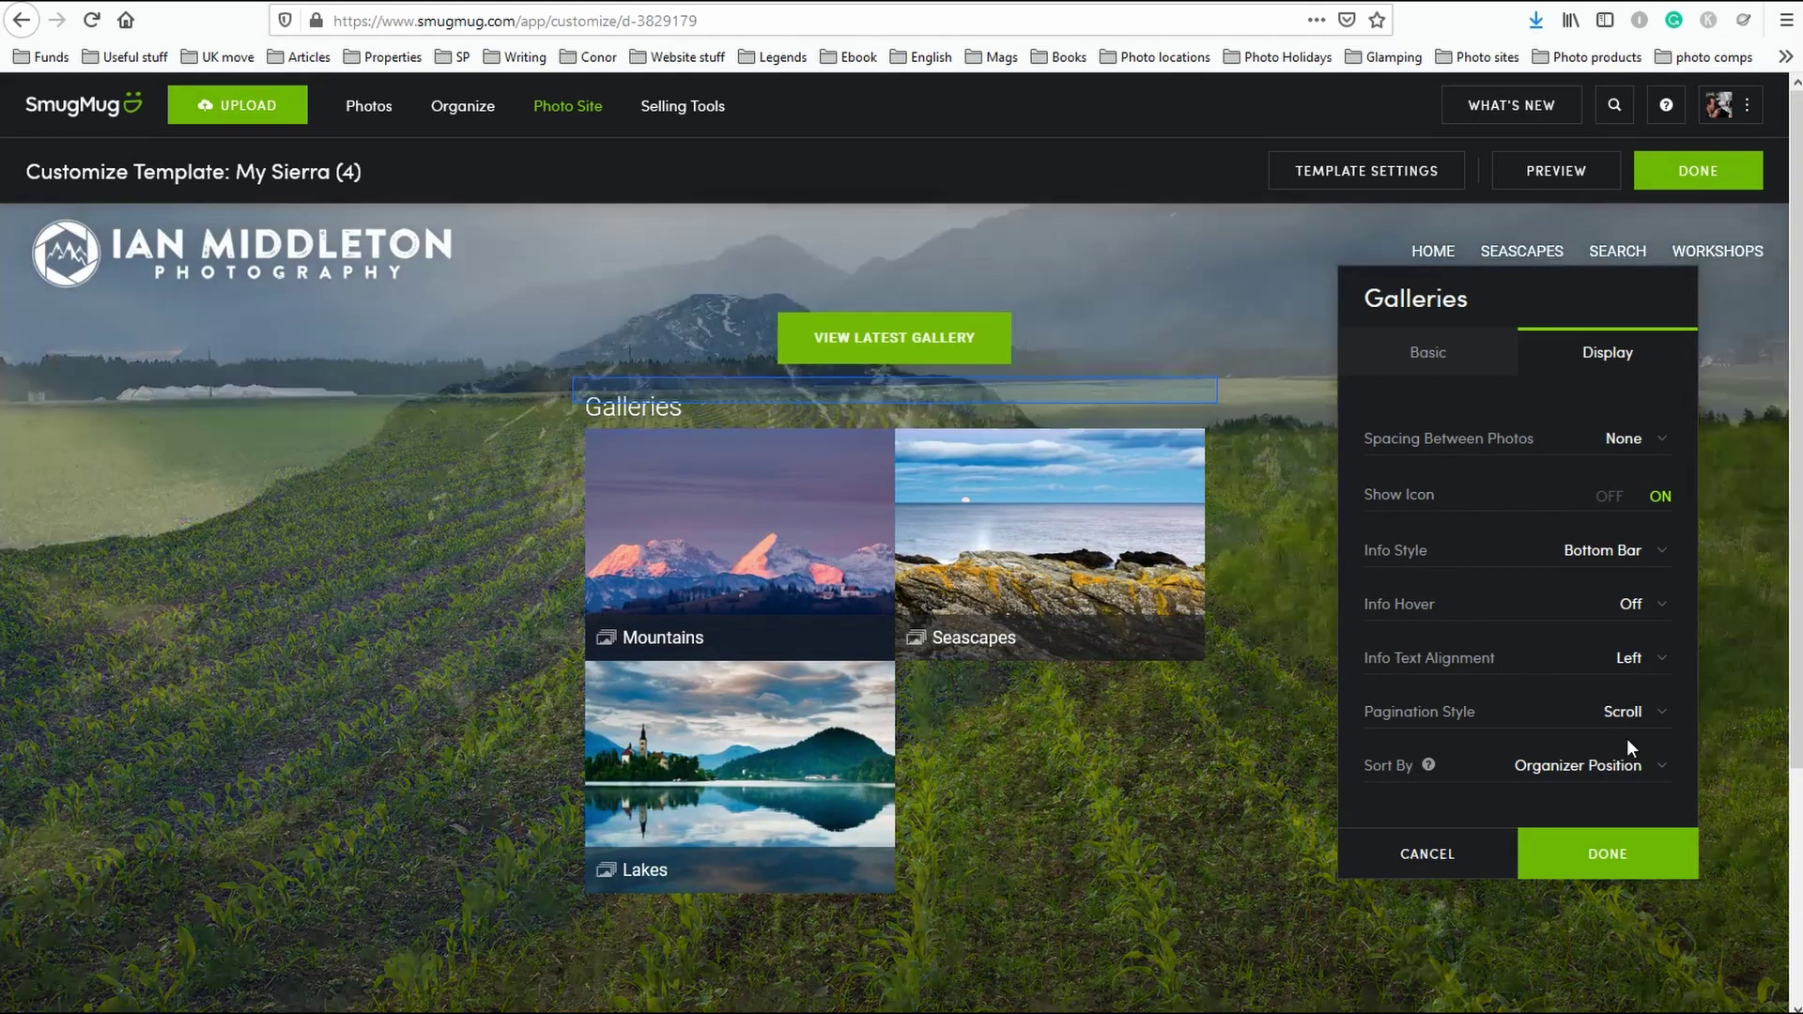
Review the Galleries block's sorting options, keep Organizer Position and apply the block's display settings.
{"action": "left_click", "coordinate": [1662, 770]}
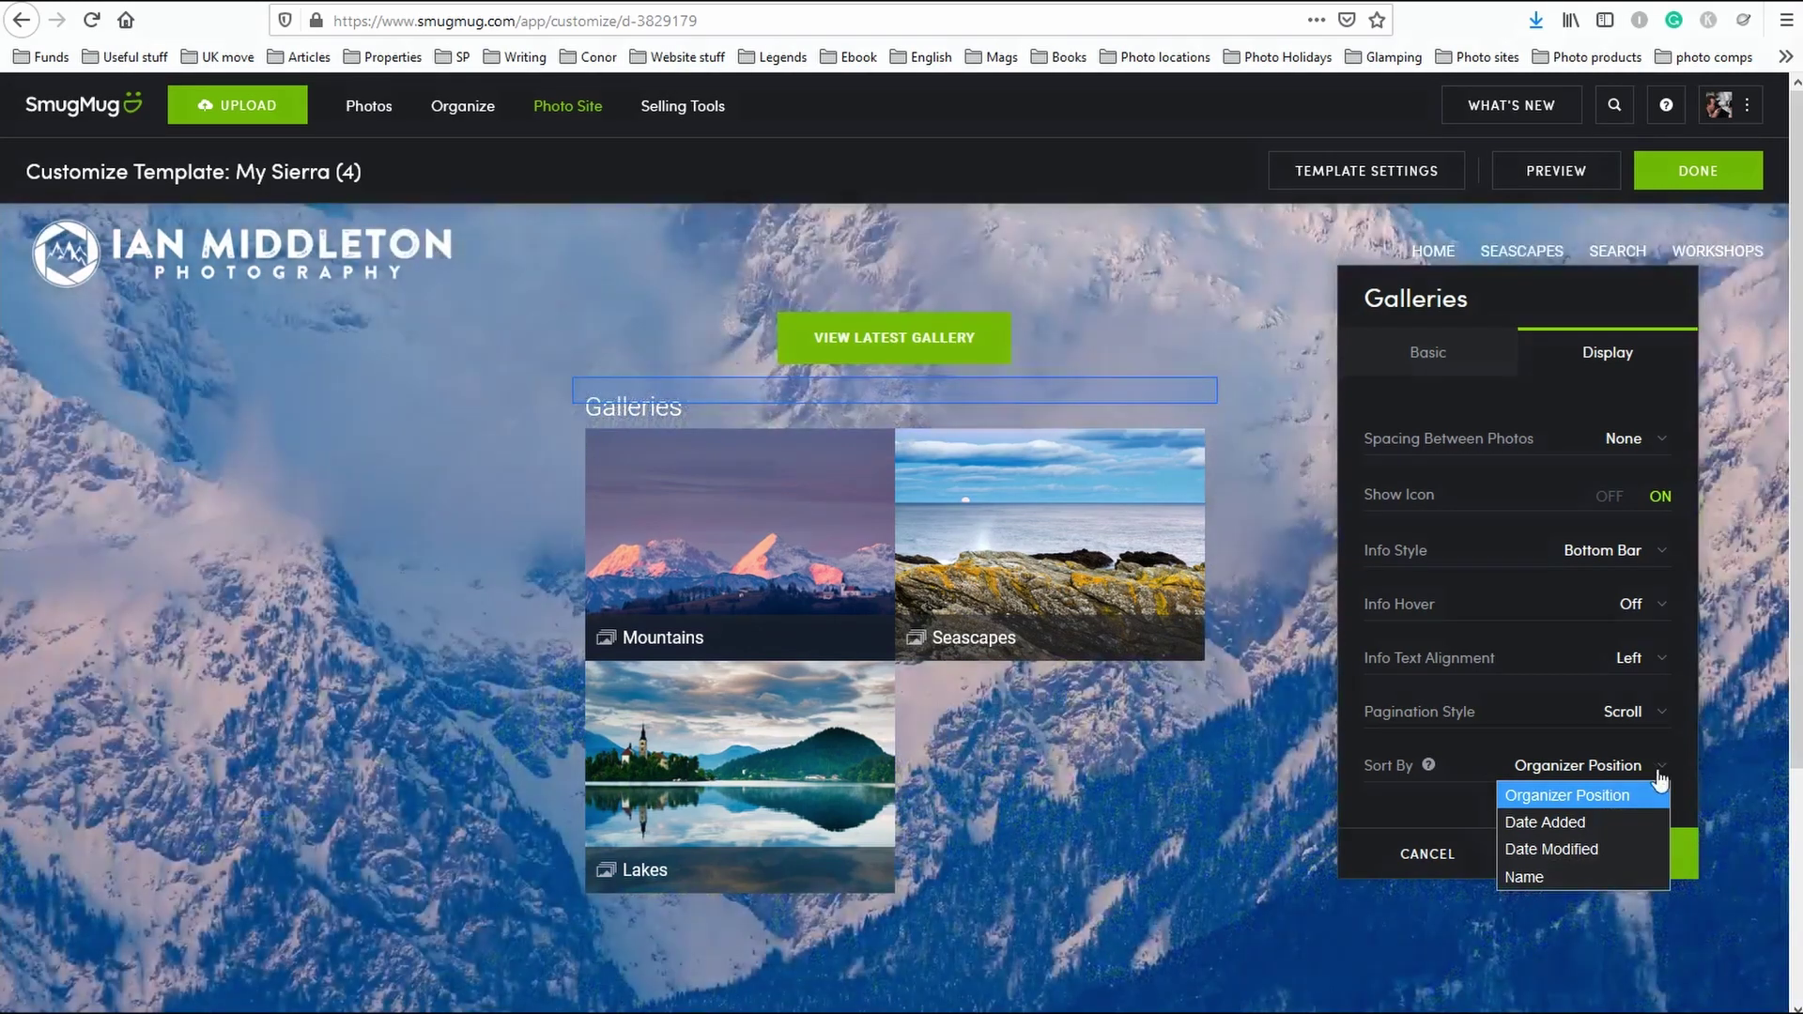
{"action": "left_click", "coordinate": [1659, 776]}
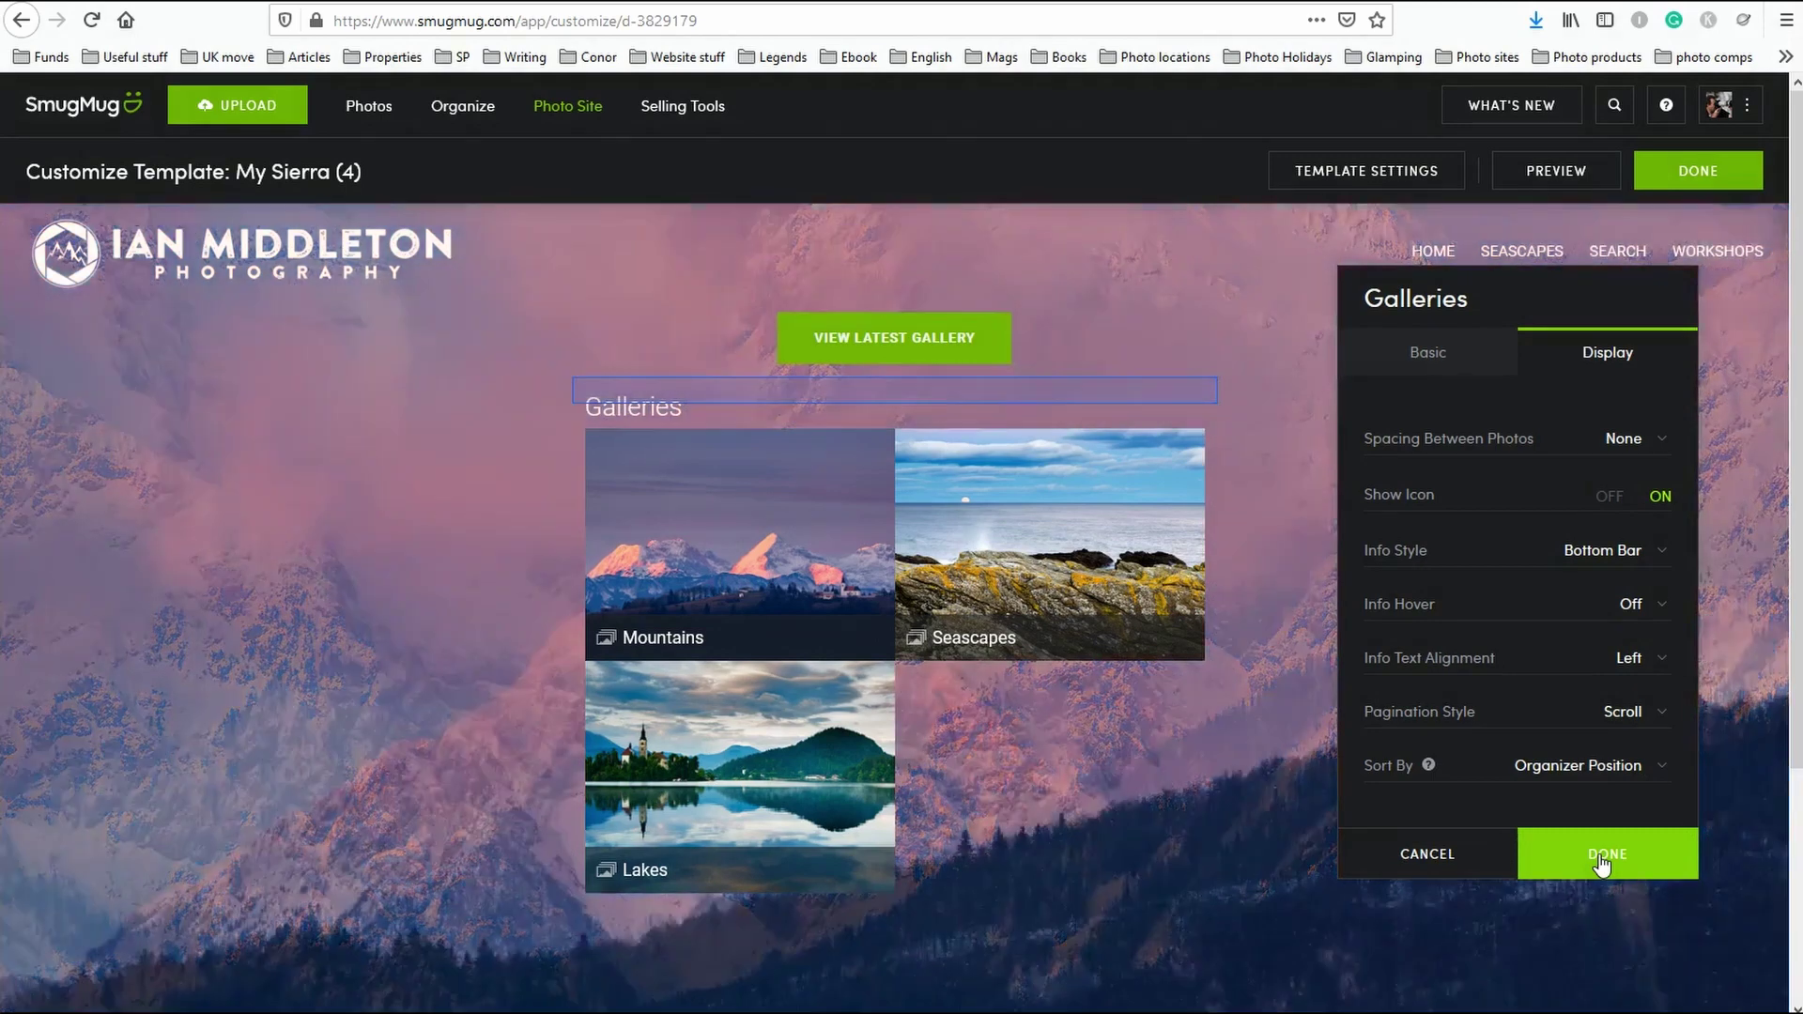
{"action": "left_click", "coordinate": [1602, 859]}
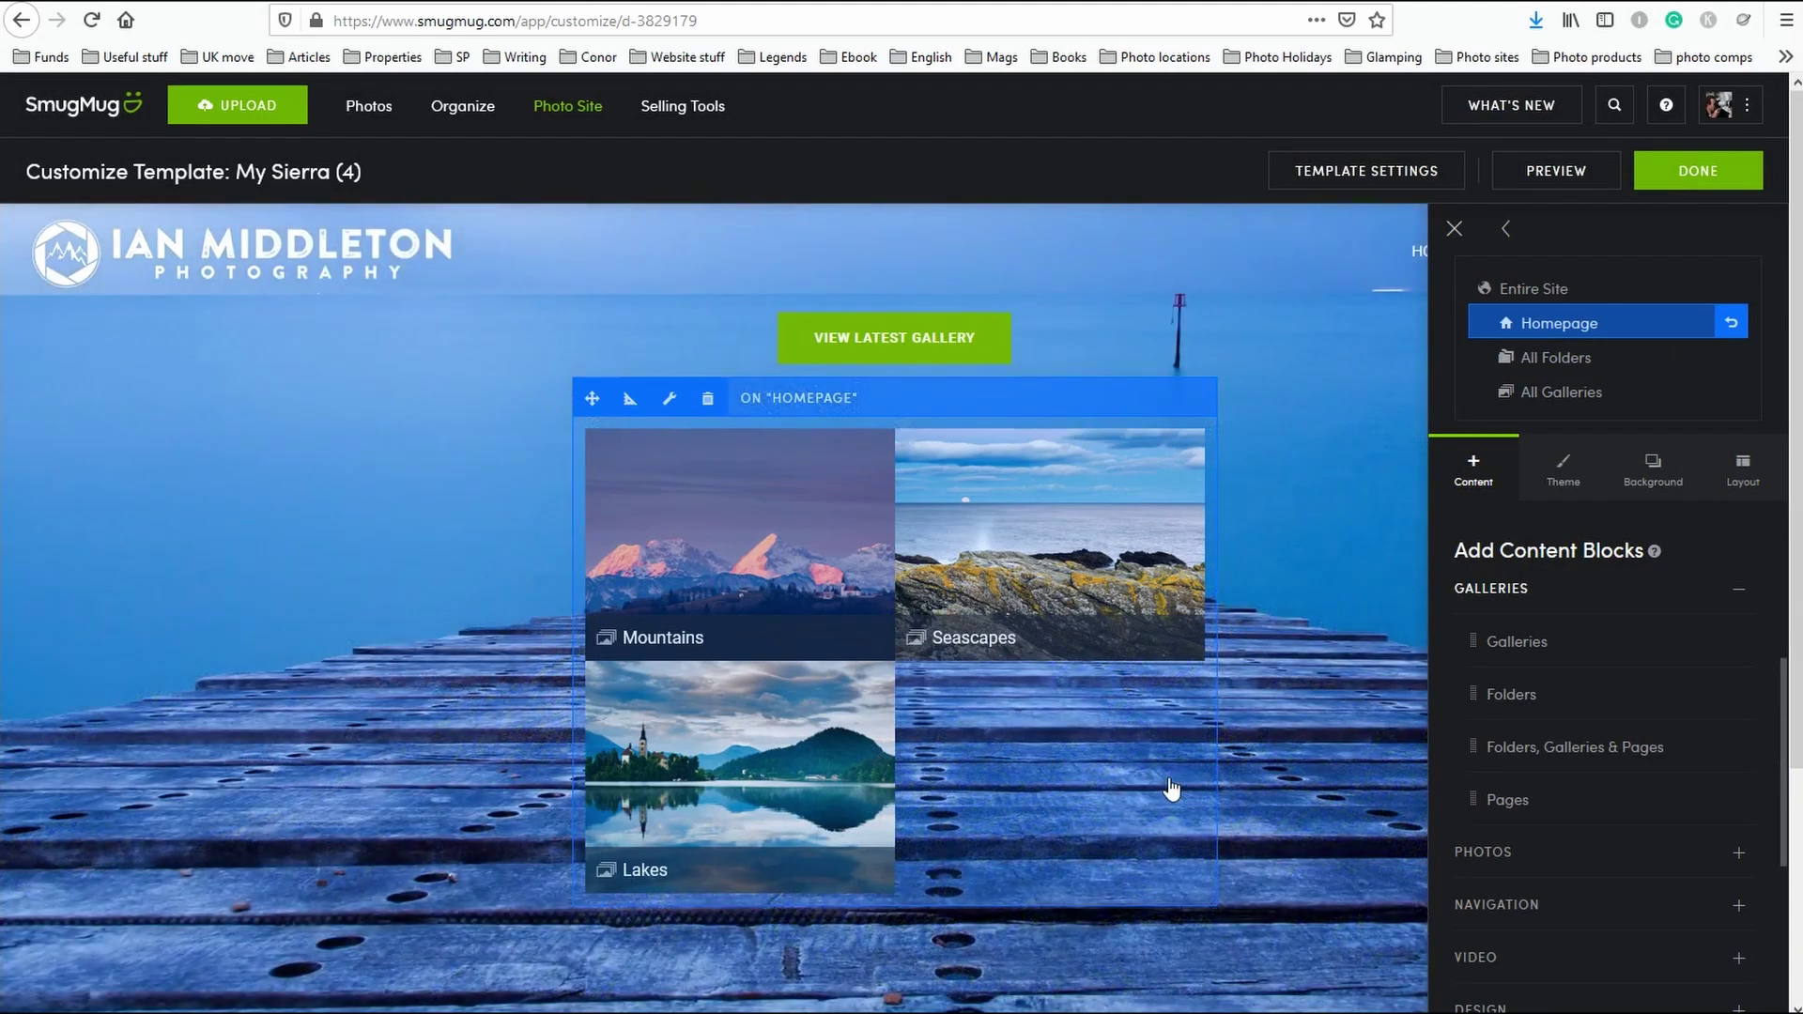
Reopen the homepage Galleries block's settings and move the dialog clear of the gallery thumbnails.
{"action": "mouse_move", "coordinate": [1174, 493]}
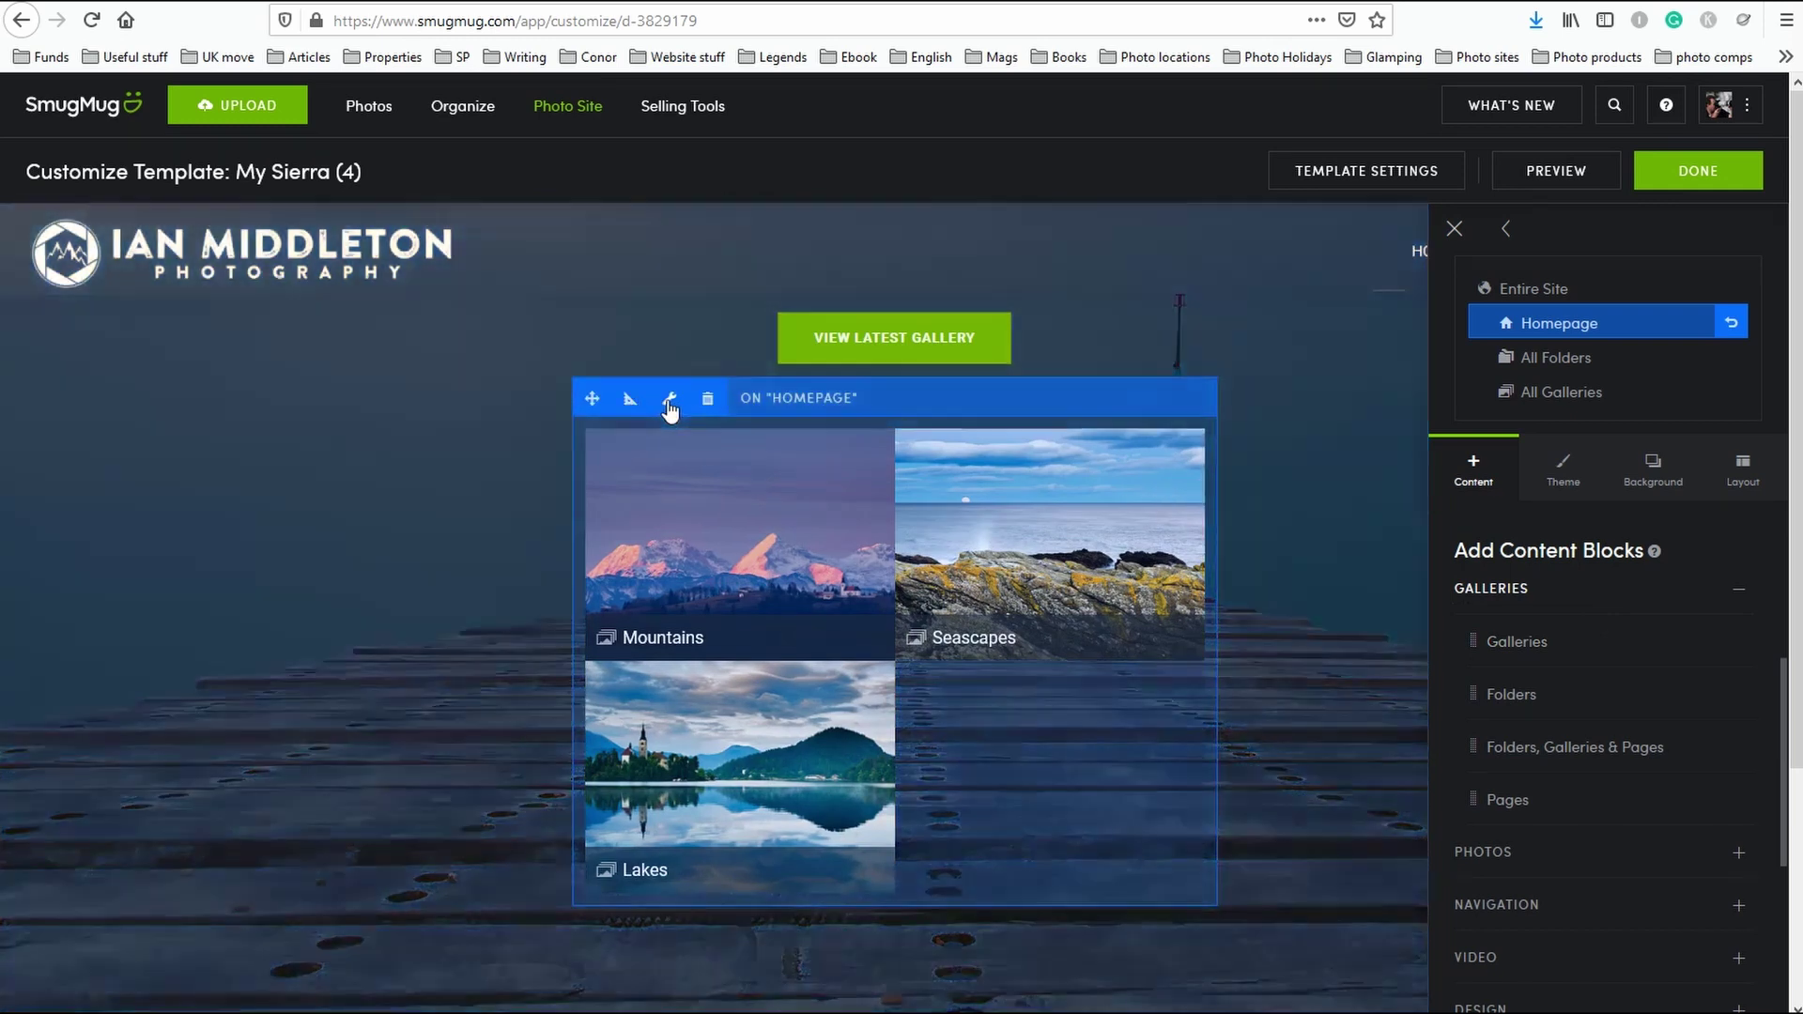
{"action": "left_click", "coordinate": [669, 401]}
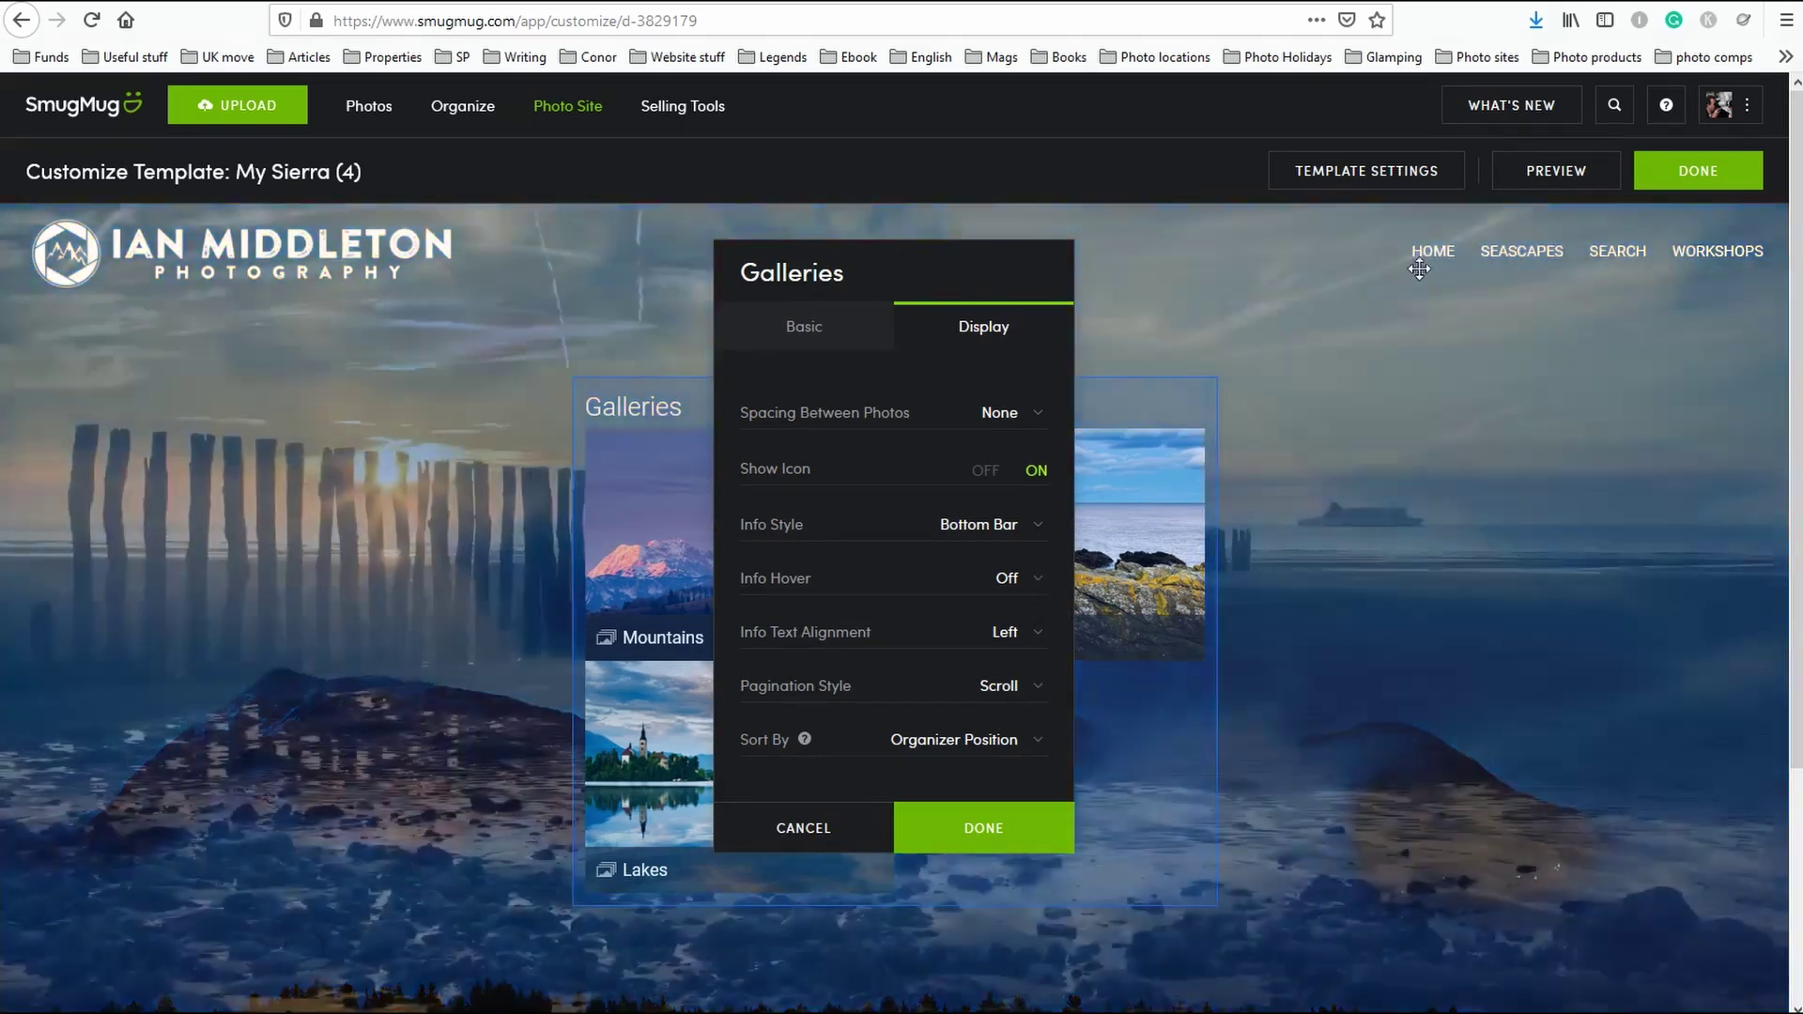
{"action": "left_click_drag", "start_coordinate": [949, 271], "coordinate": [1514, 283]}
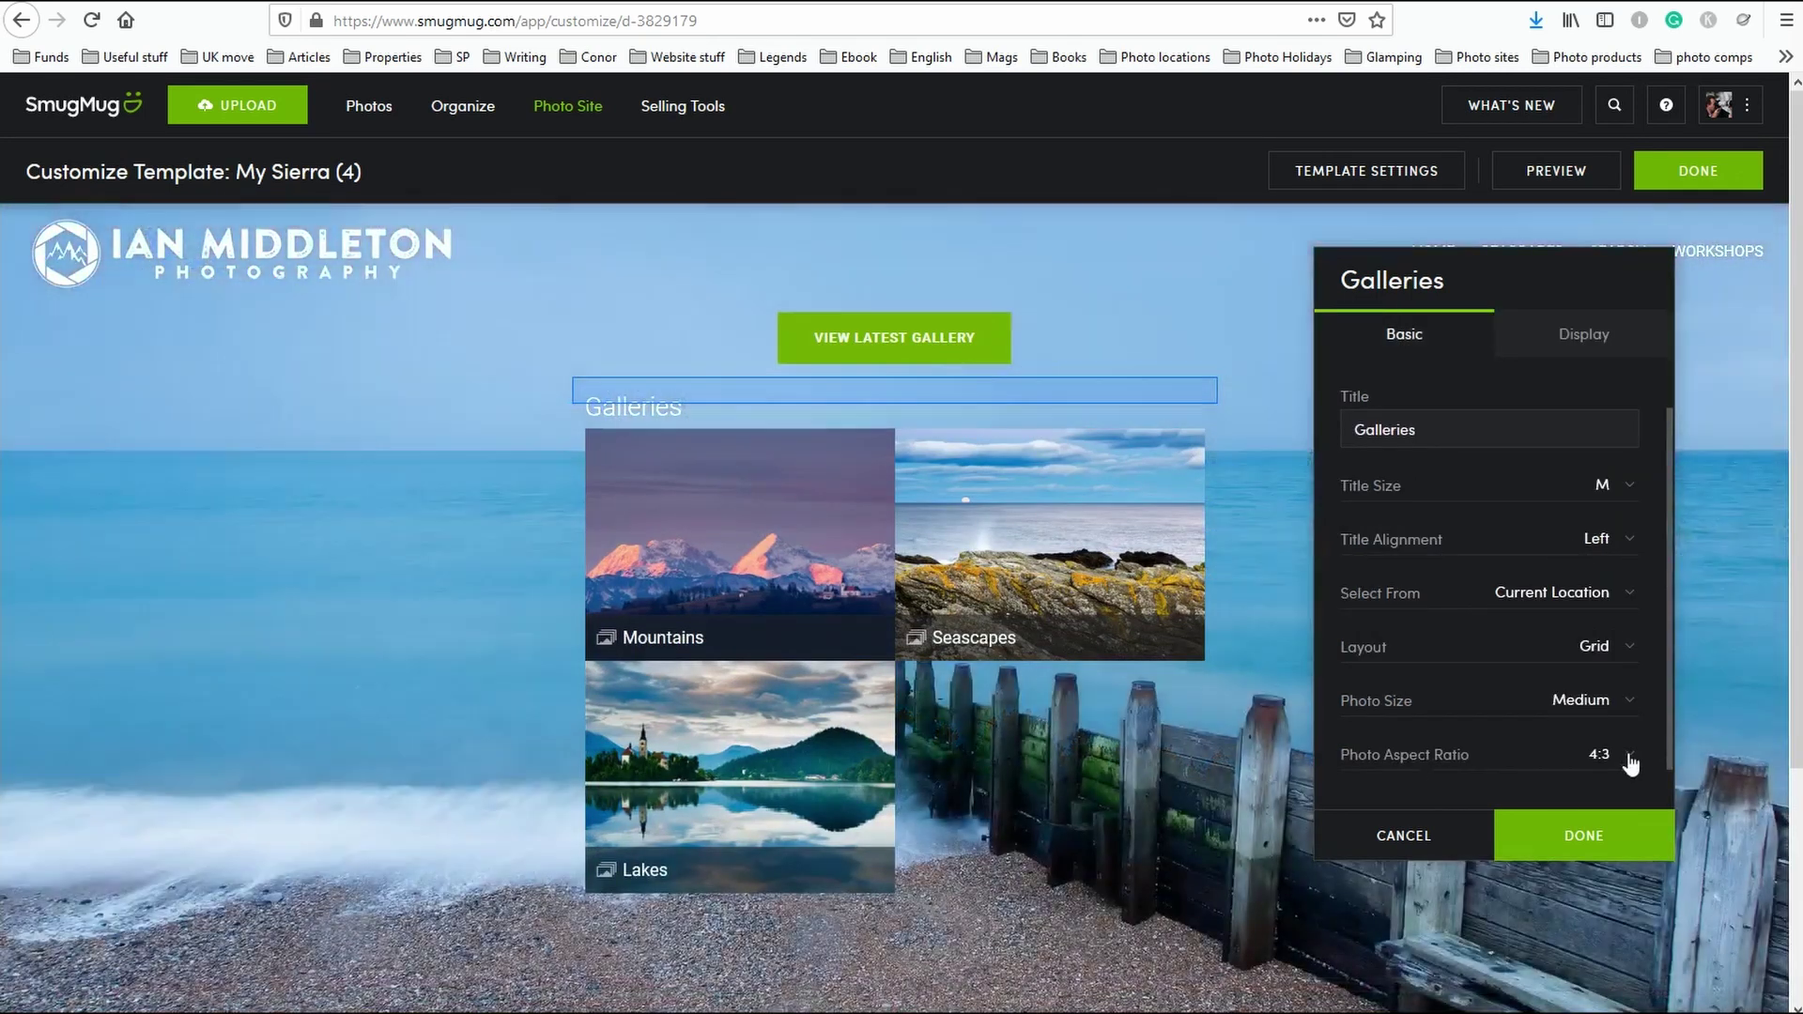
Try the Small photo size on the Galleries block, return to Medium and try a 1:1 photo aspect ratio.
{"action": "left_click", "coordinate": [1631, 759]}
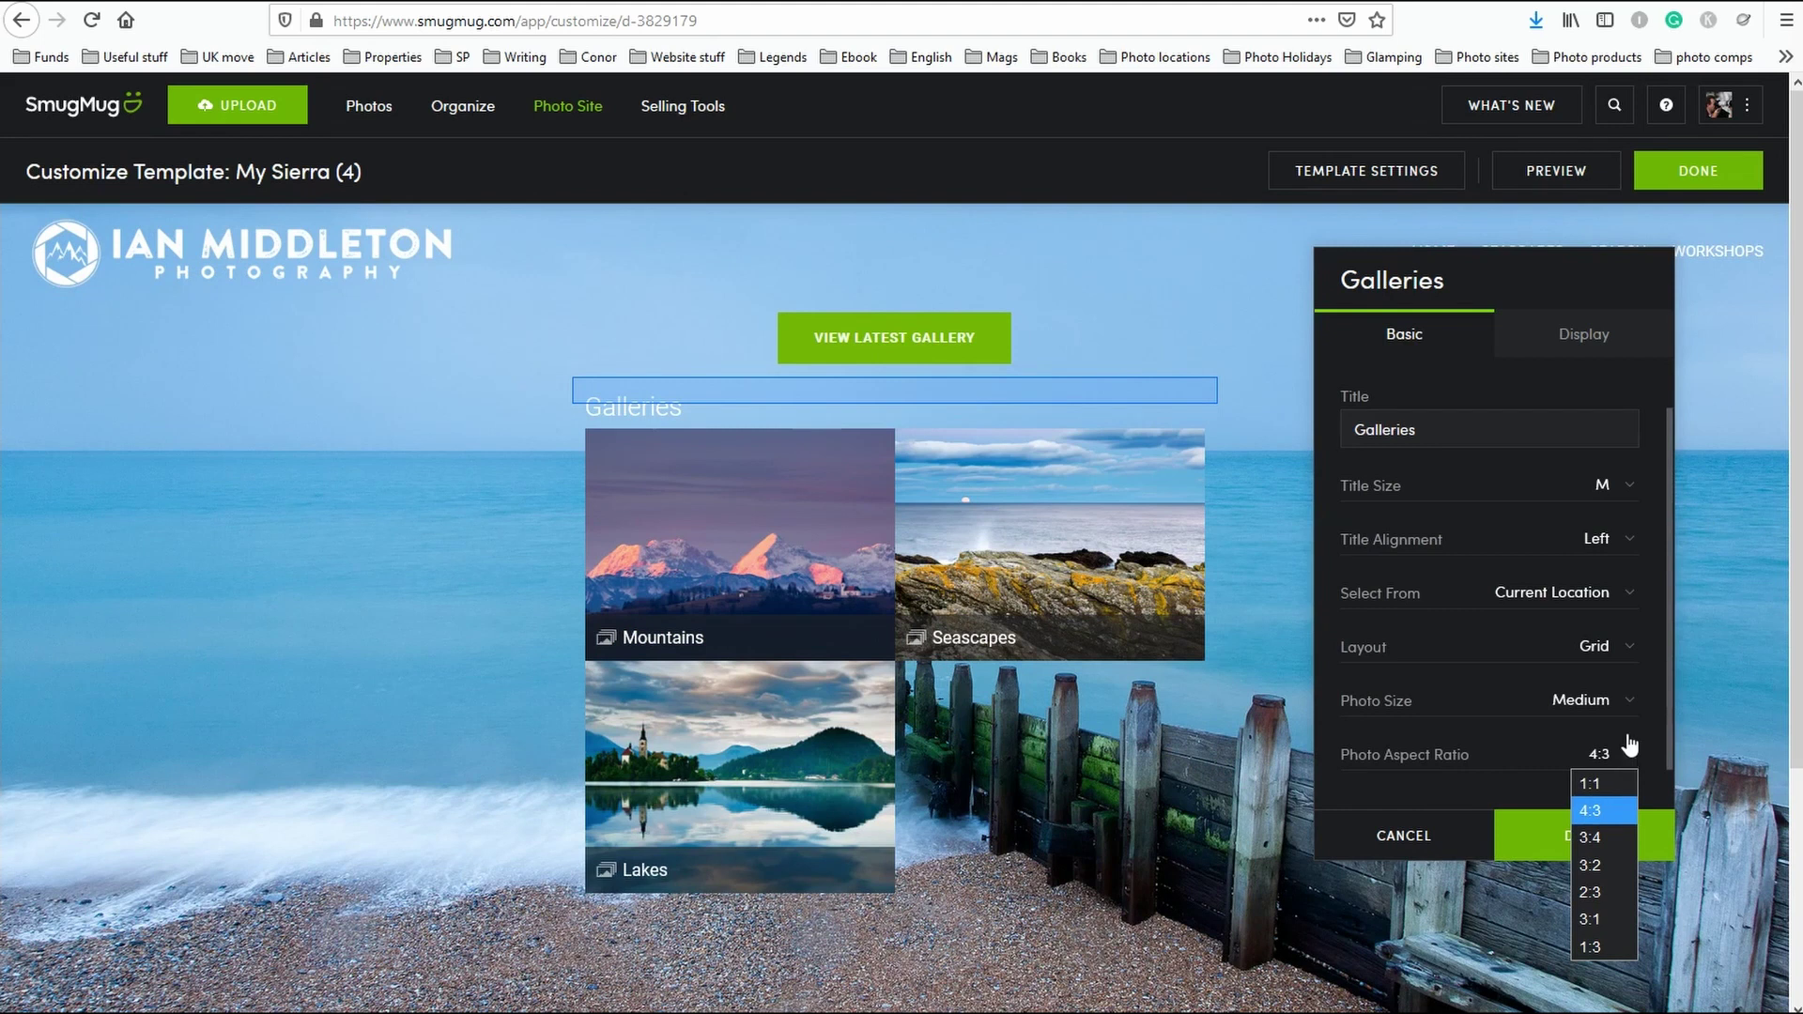
{"action": "left_click", "coordinate": [1628, 706]}
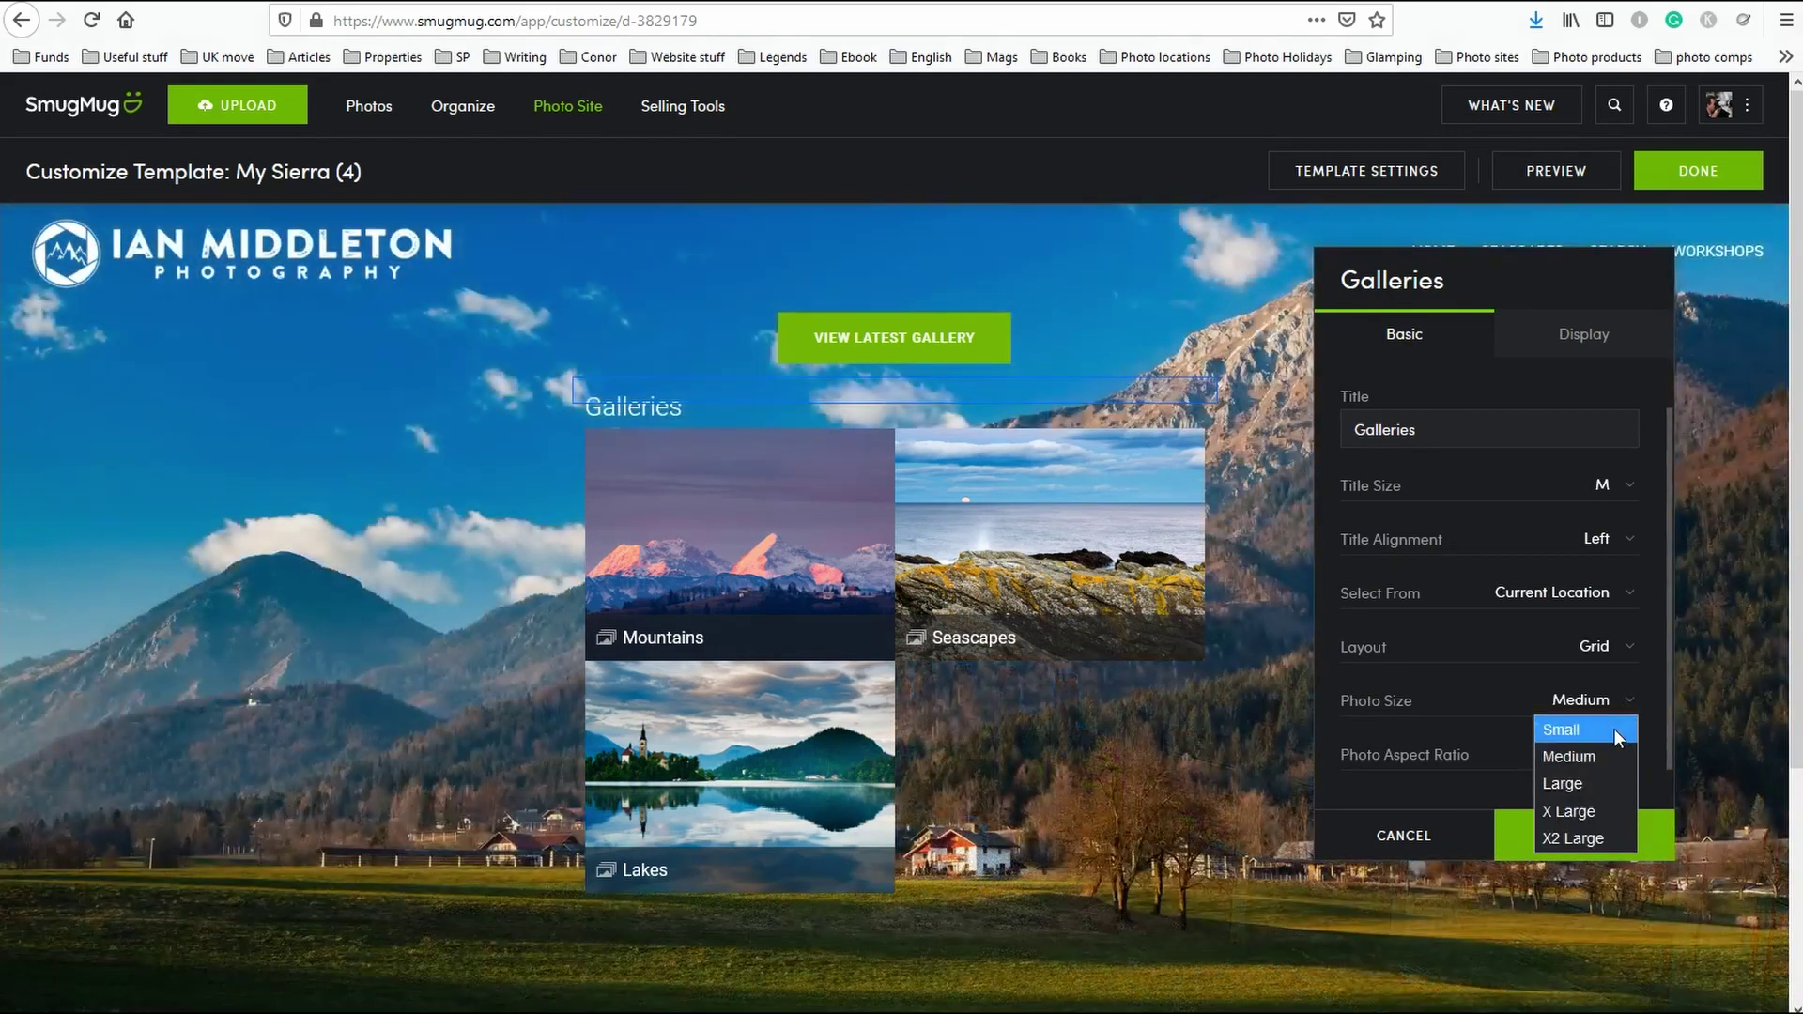
{"action": "left_click", "coordinate": [1615, 733]}
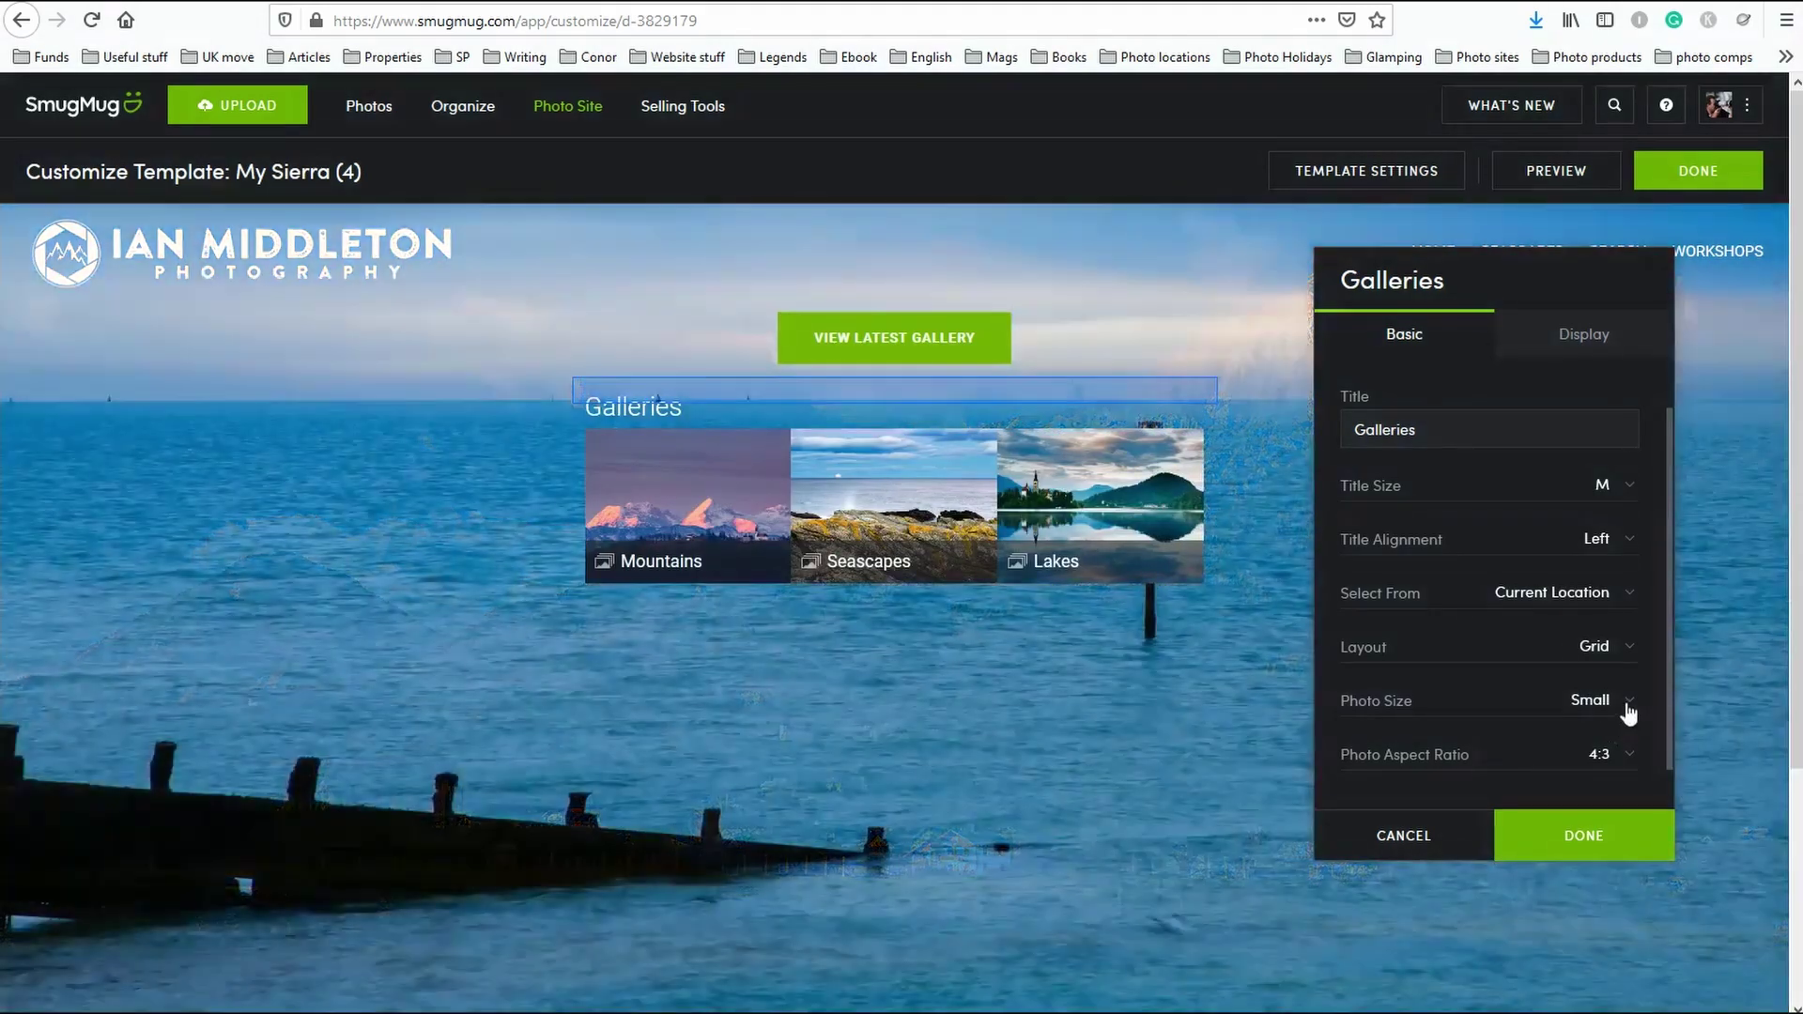
{"action": "left_click", "coordinate": [1623, 712]}
{"action": "left_click", "coordinate": [1604, 757]}
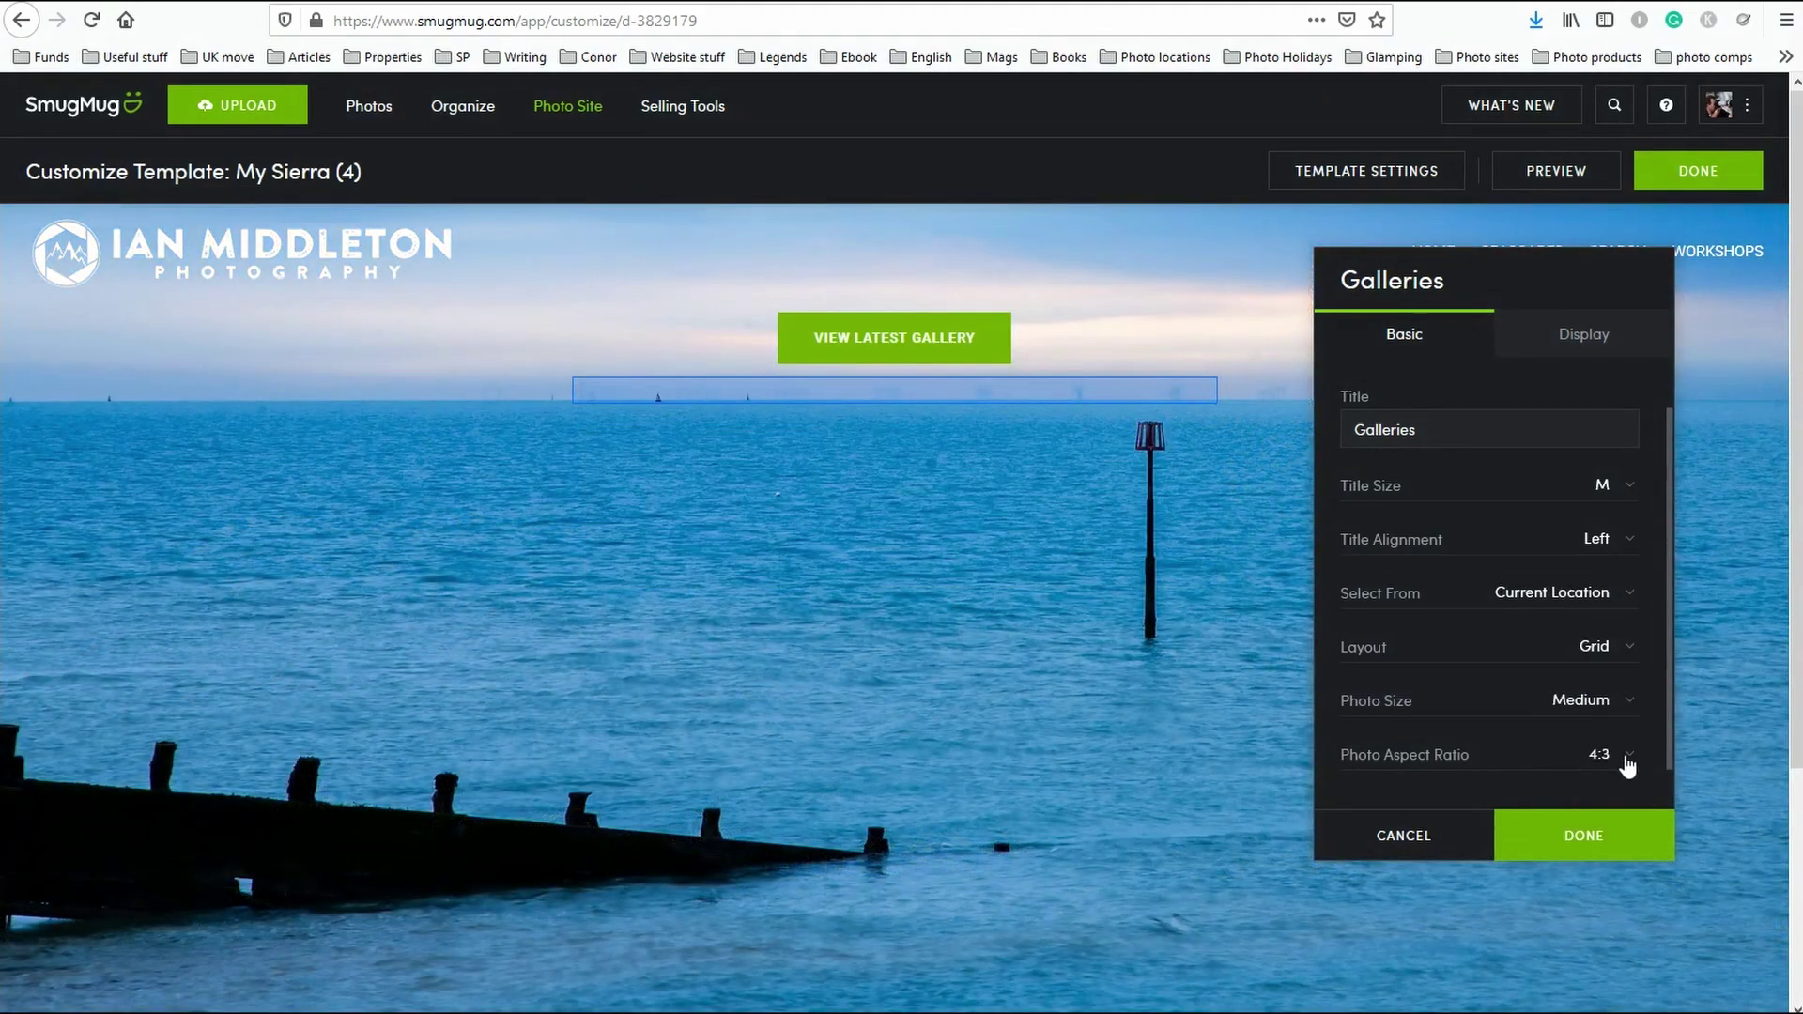
{"action": "left_click", "coordinate": [1625, 759]}
{"action": "left_click", "coordinate": [1608, 783]}
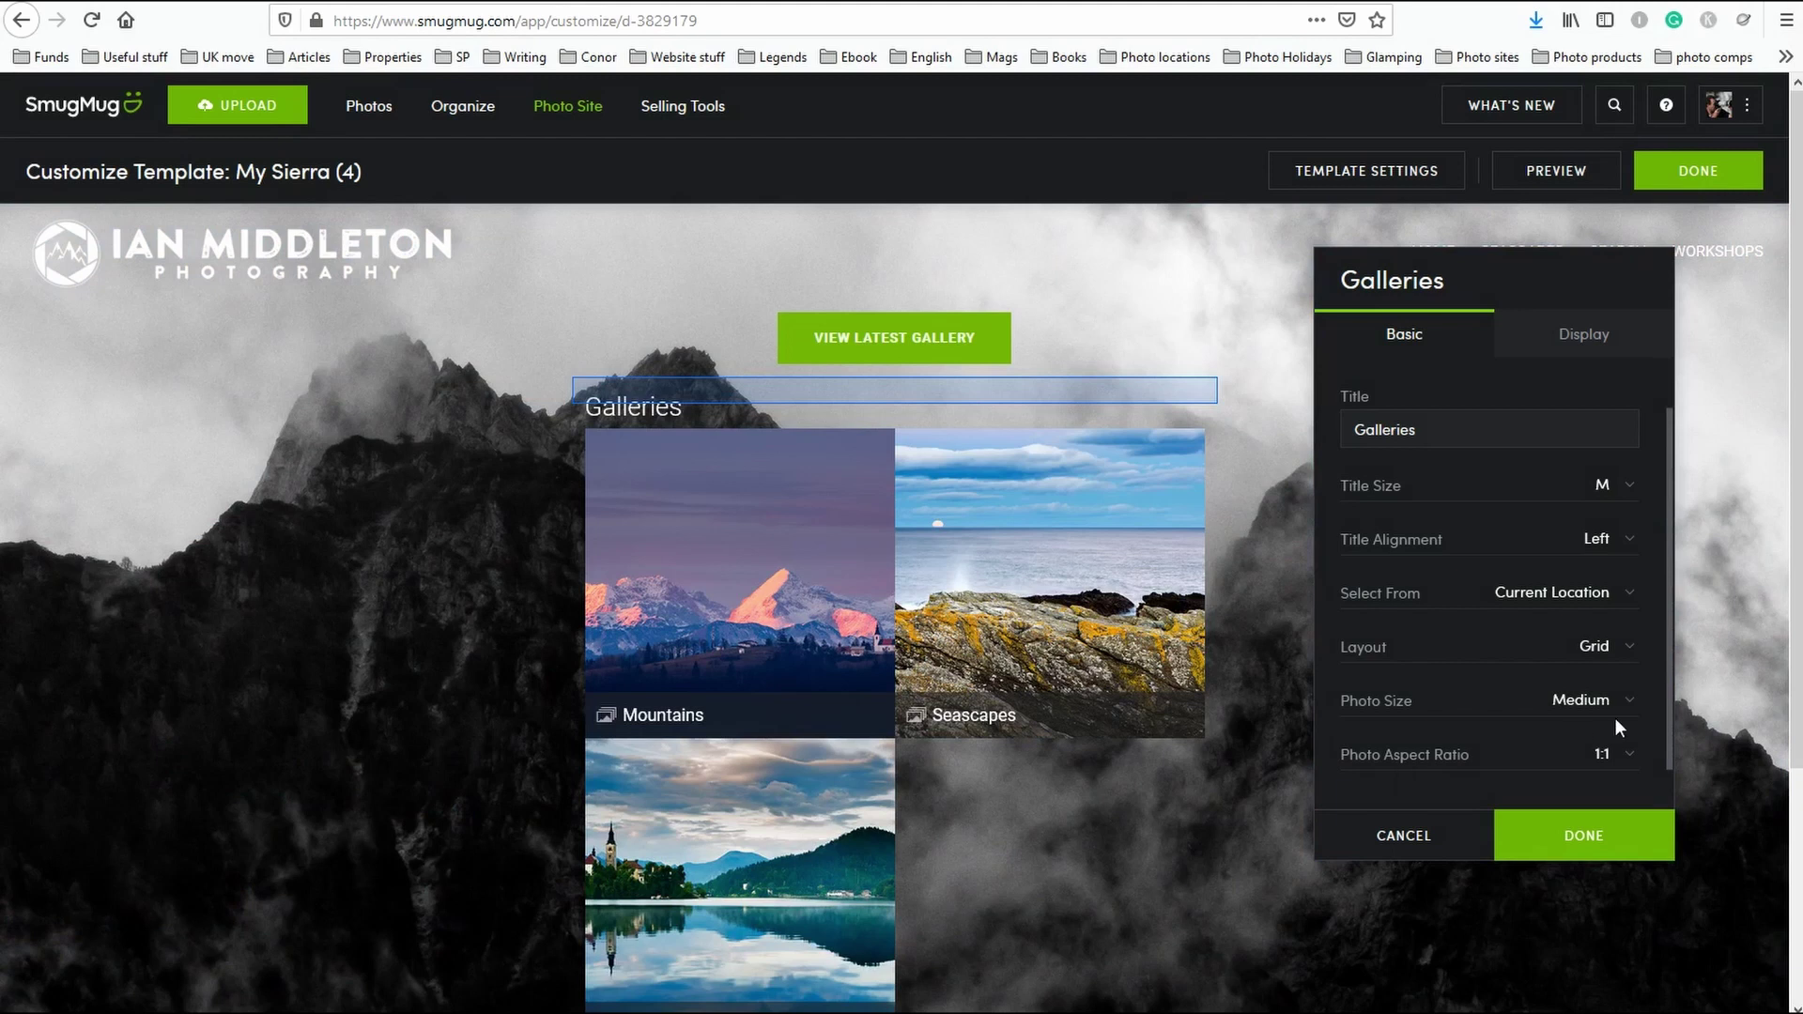
Set the Galleries block to Small photos with a 4:3 aspect ratio in the Grid layout and apply the settings.
{"action": "left_click", "coordinate": [1623, 648]}
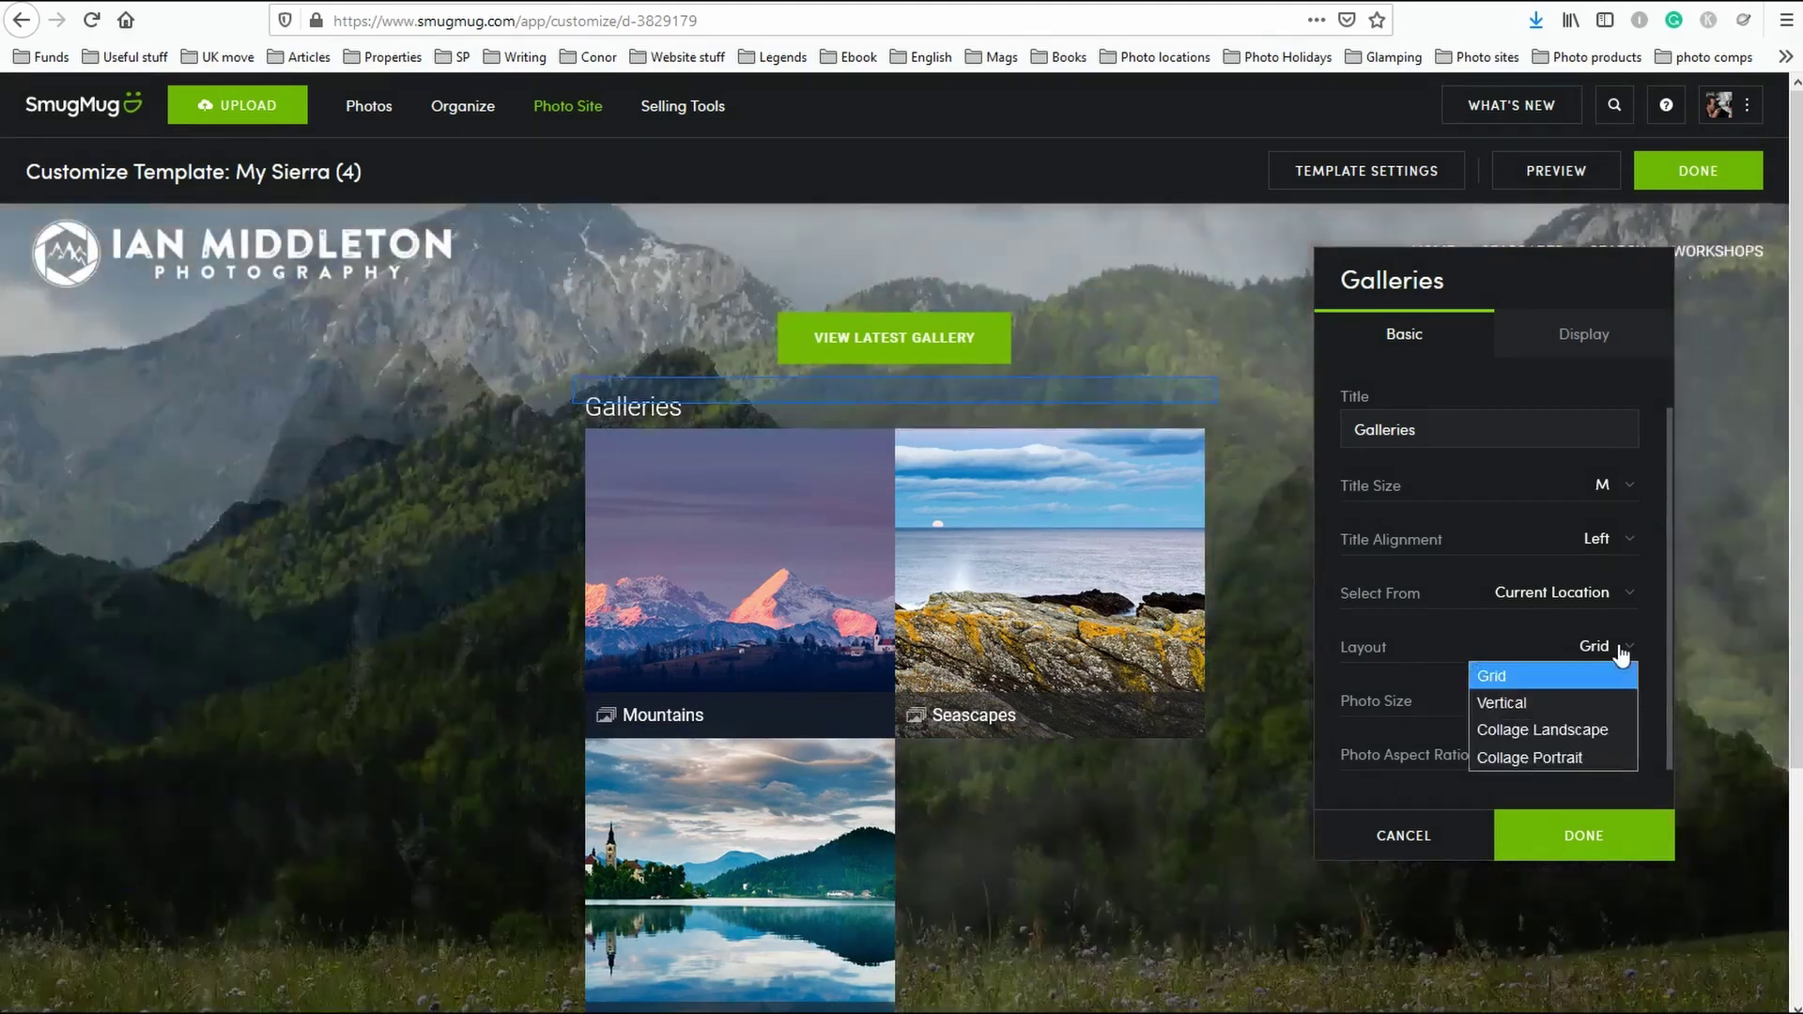
{"action": "left_click", "coordinate": [1596, 674]}
{"action": "left_click", "coordinate": [1626, 703]}
{"action": "left_click", "coordinate": [1620, 730]}
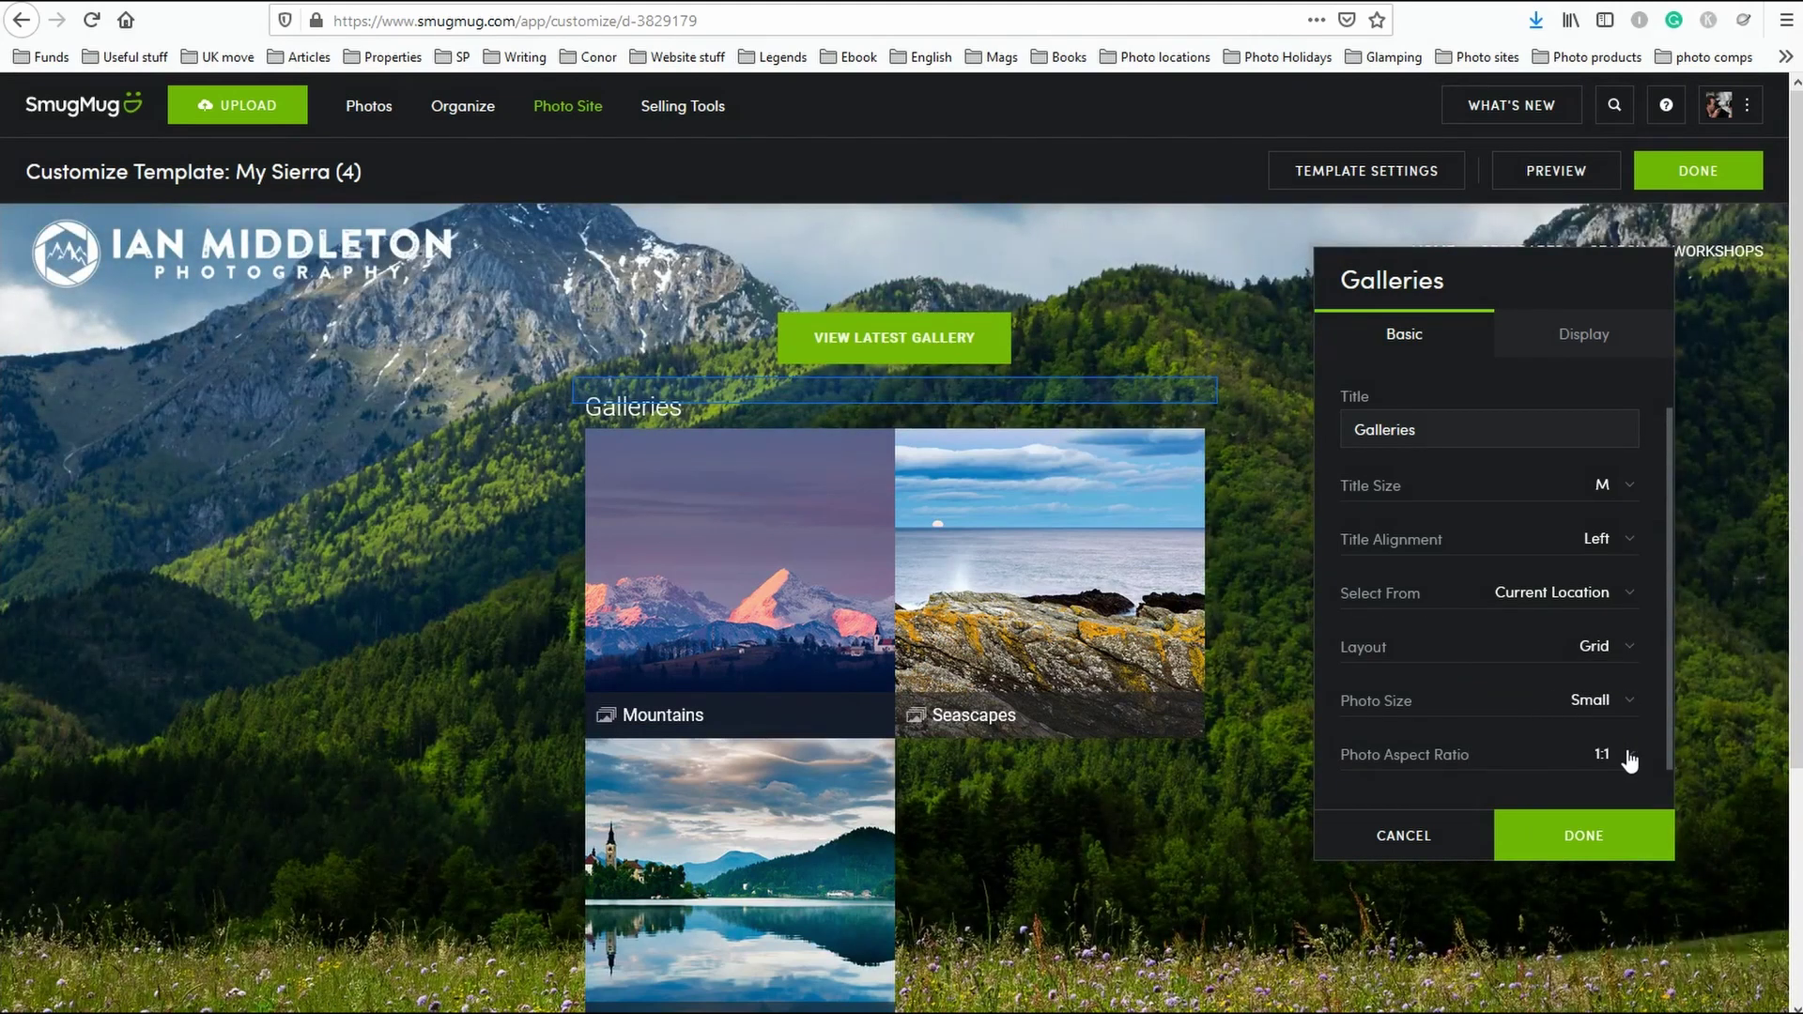
{"action": "left_click", "coordinate": [1625, 756]}
{"action": "left_click", "coordinate": [1617, 819]}
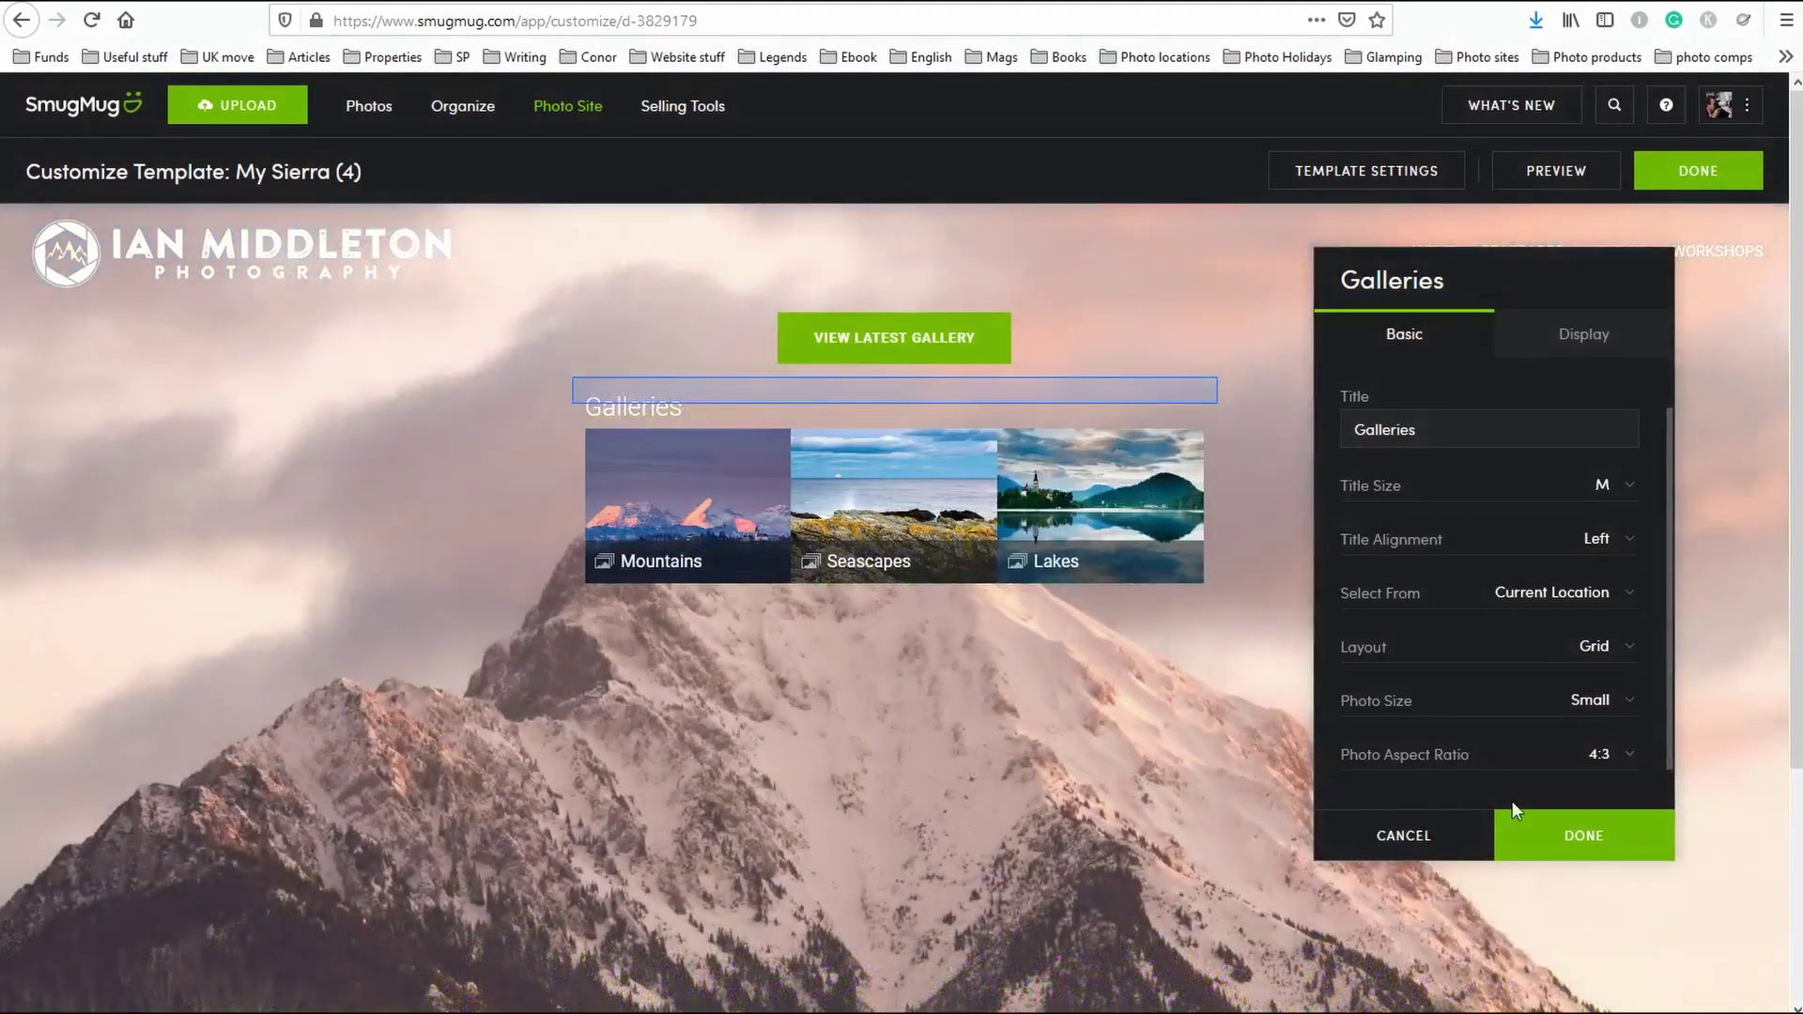
{"action": "left_click", "coordinate": [1524, 838]}
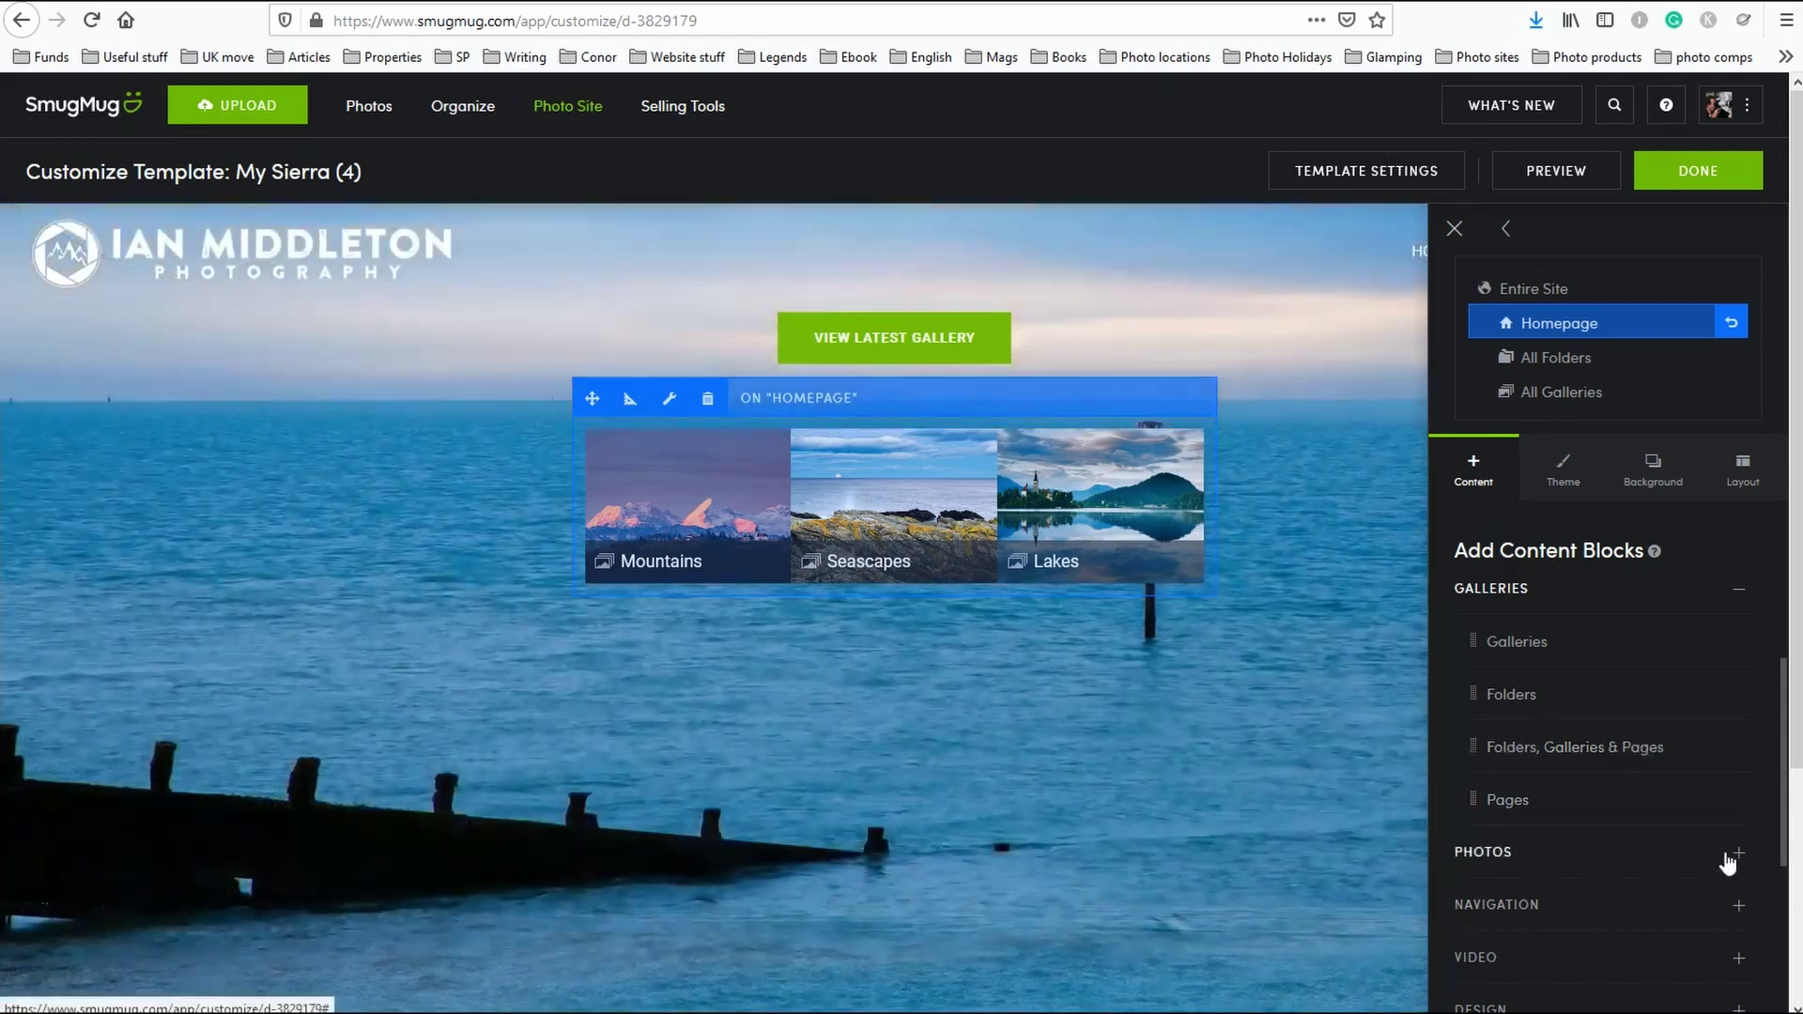
Add a Multiple Photos block beneath the homepage Galleries block and choose the Mountains gallery as its source.
{"action": "left_click", "coordinate": [1736, 852]}
{"action": "scroll", "coordinate": [1719, 826], "scroll_direction": "down", "scroll_amount": 3}
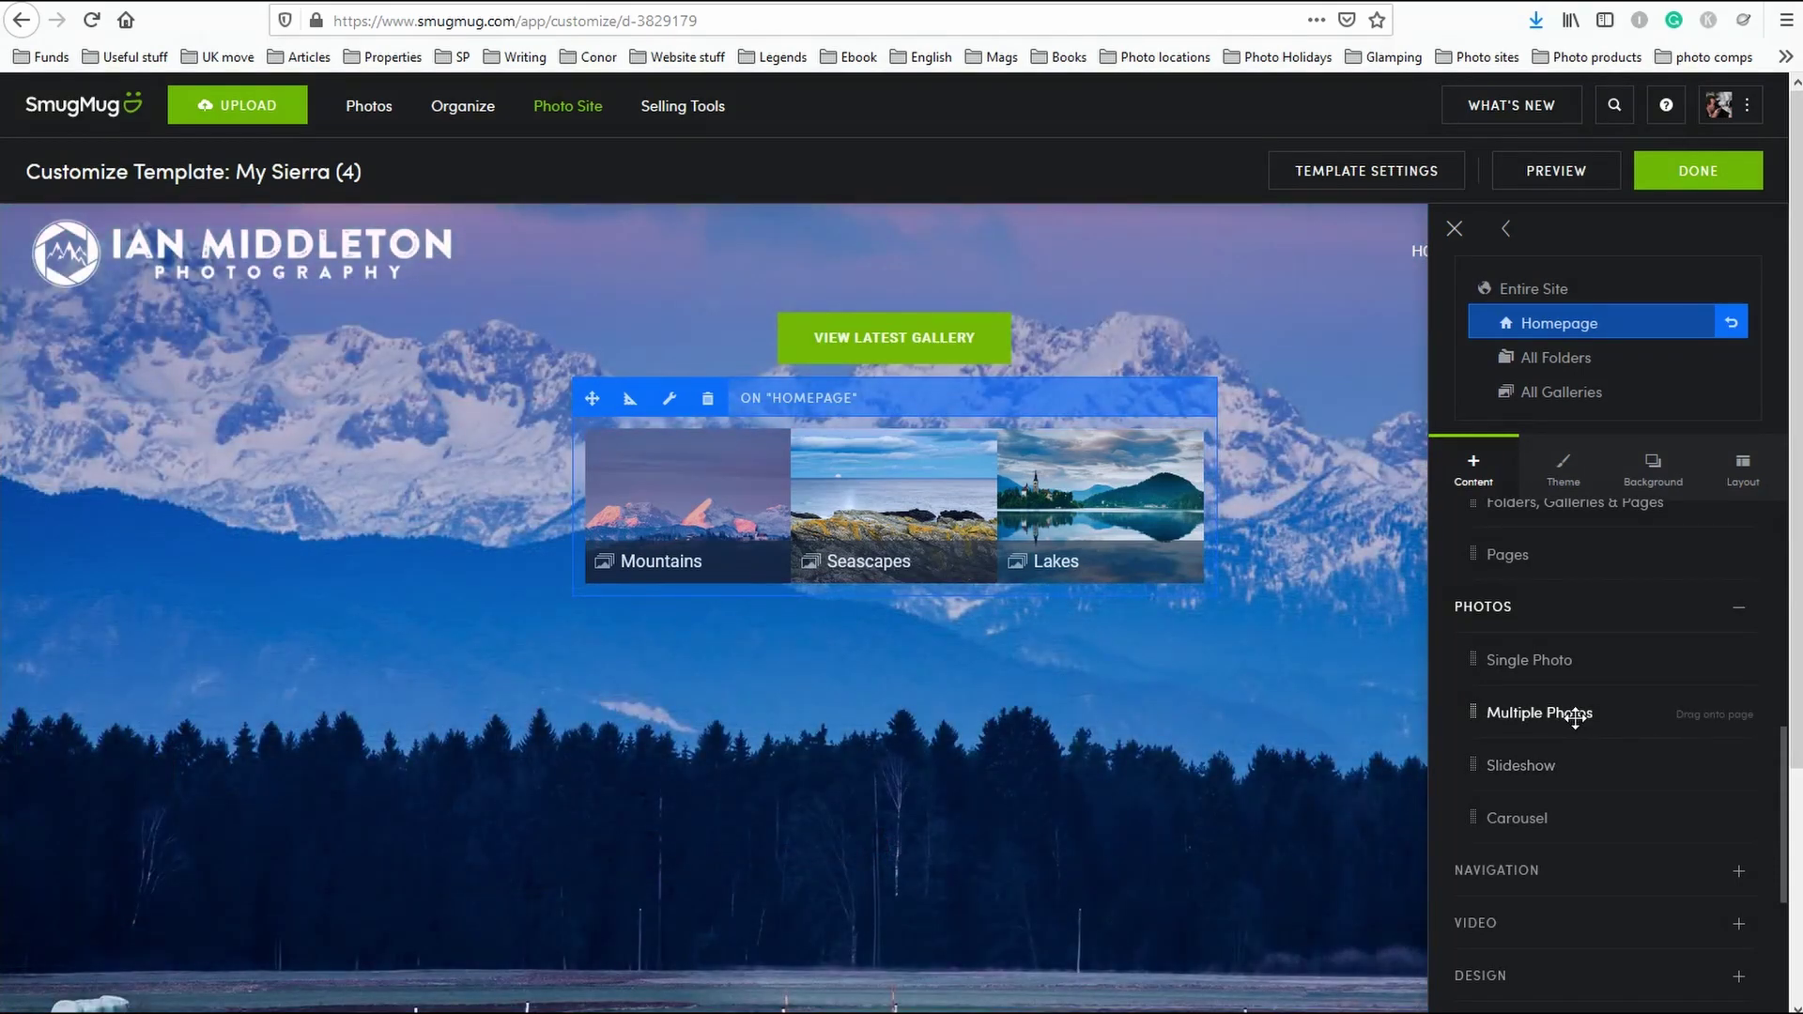
{"action": "left_click_drag", "start_coordinate": [1575, 717], "coordinate": [898, 548]}
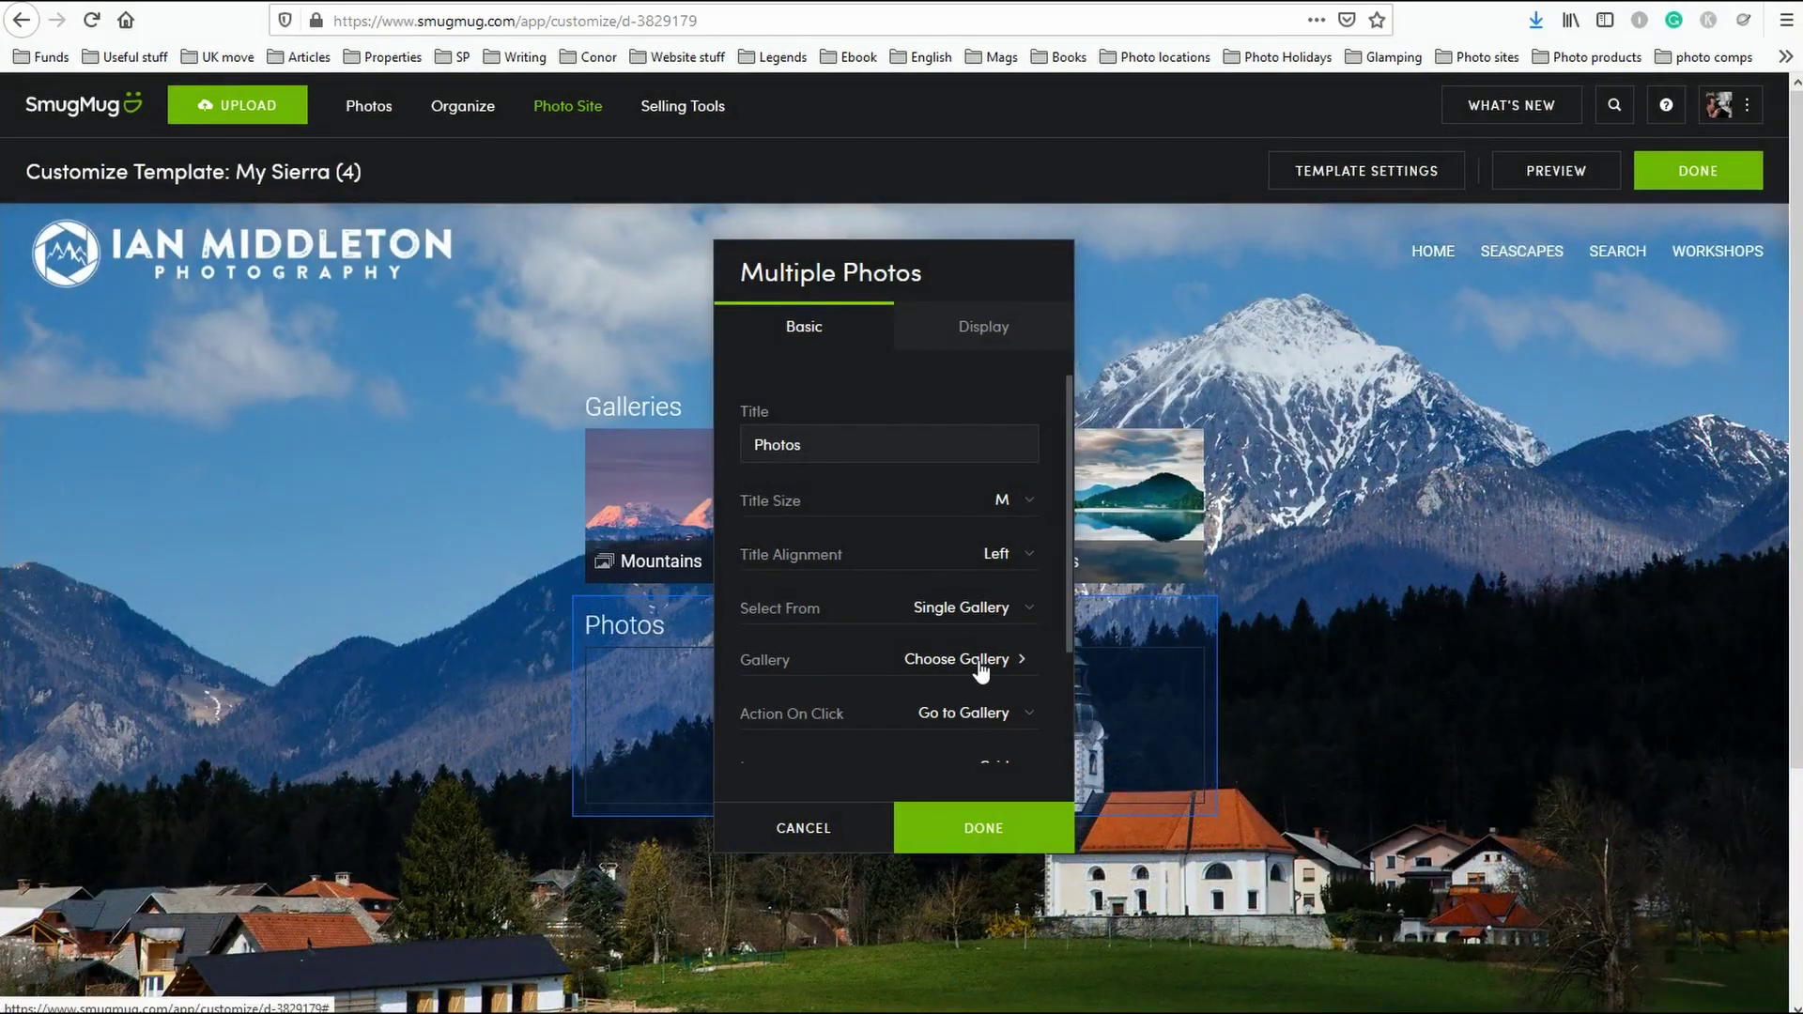
{"action": "left_click", "coordinate": [981, 661]}
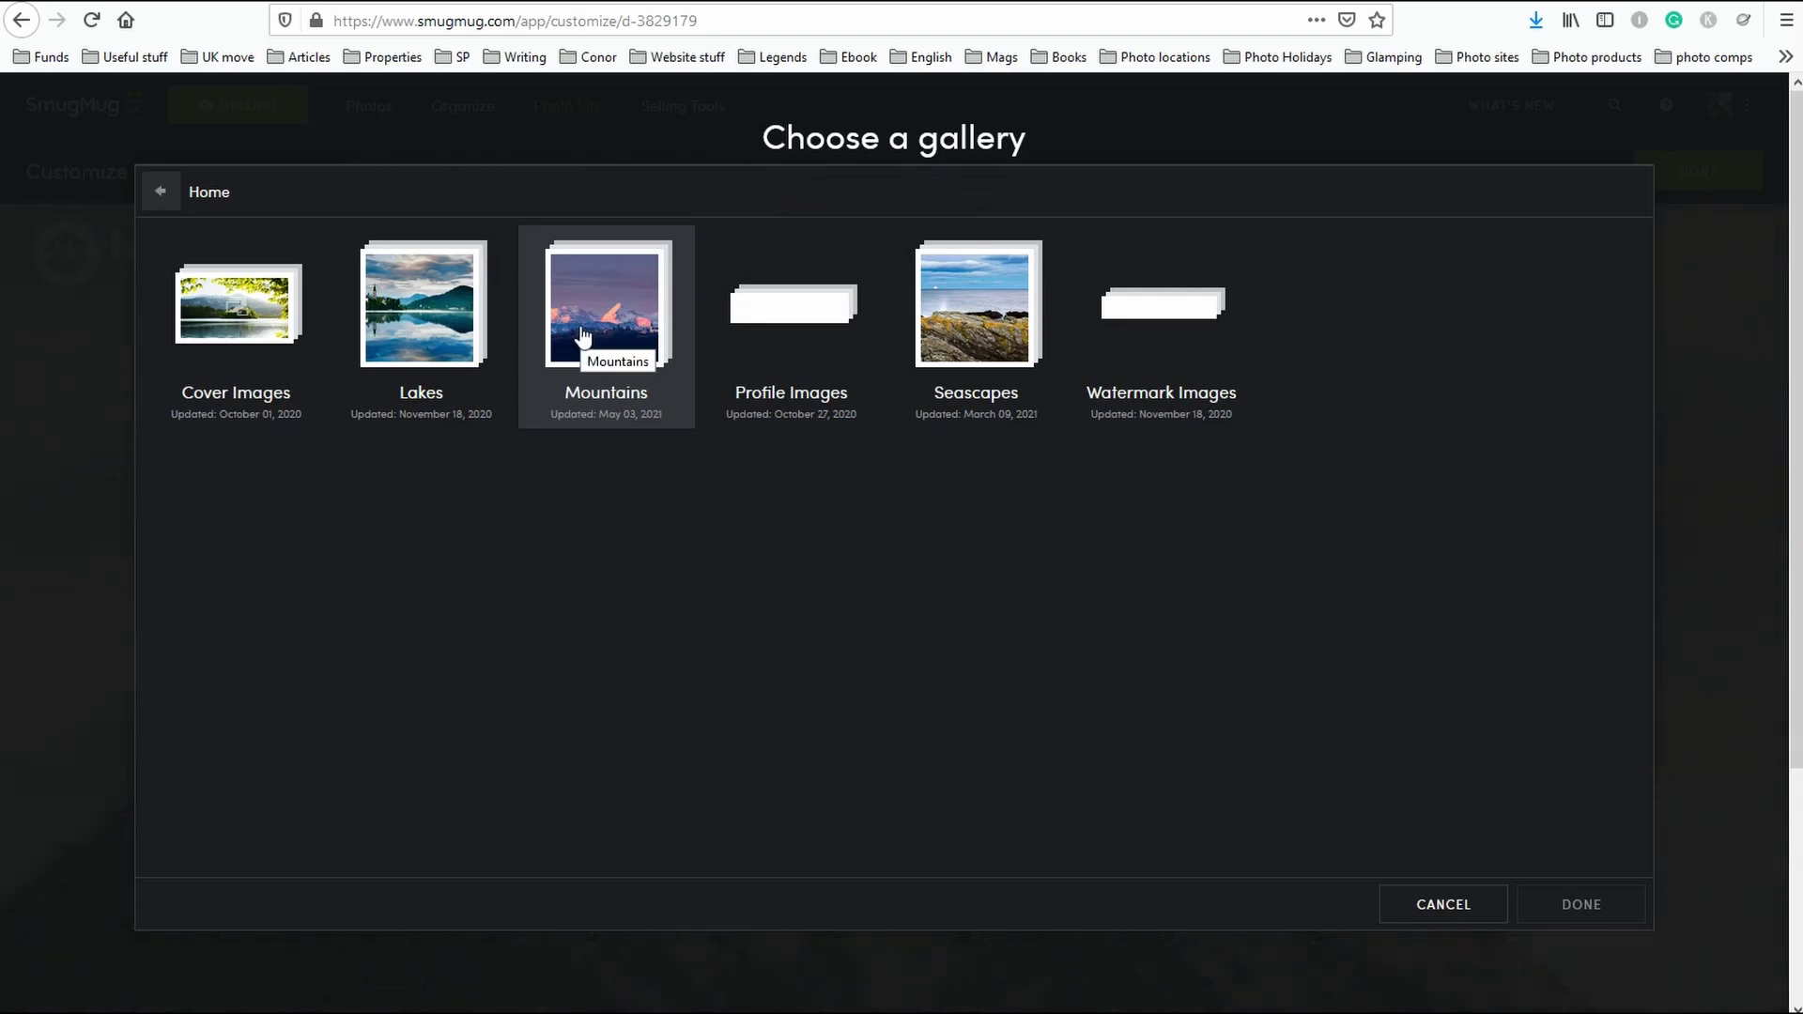
{"action": "left_click", "coordinate": [648, 349]}
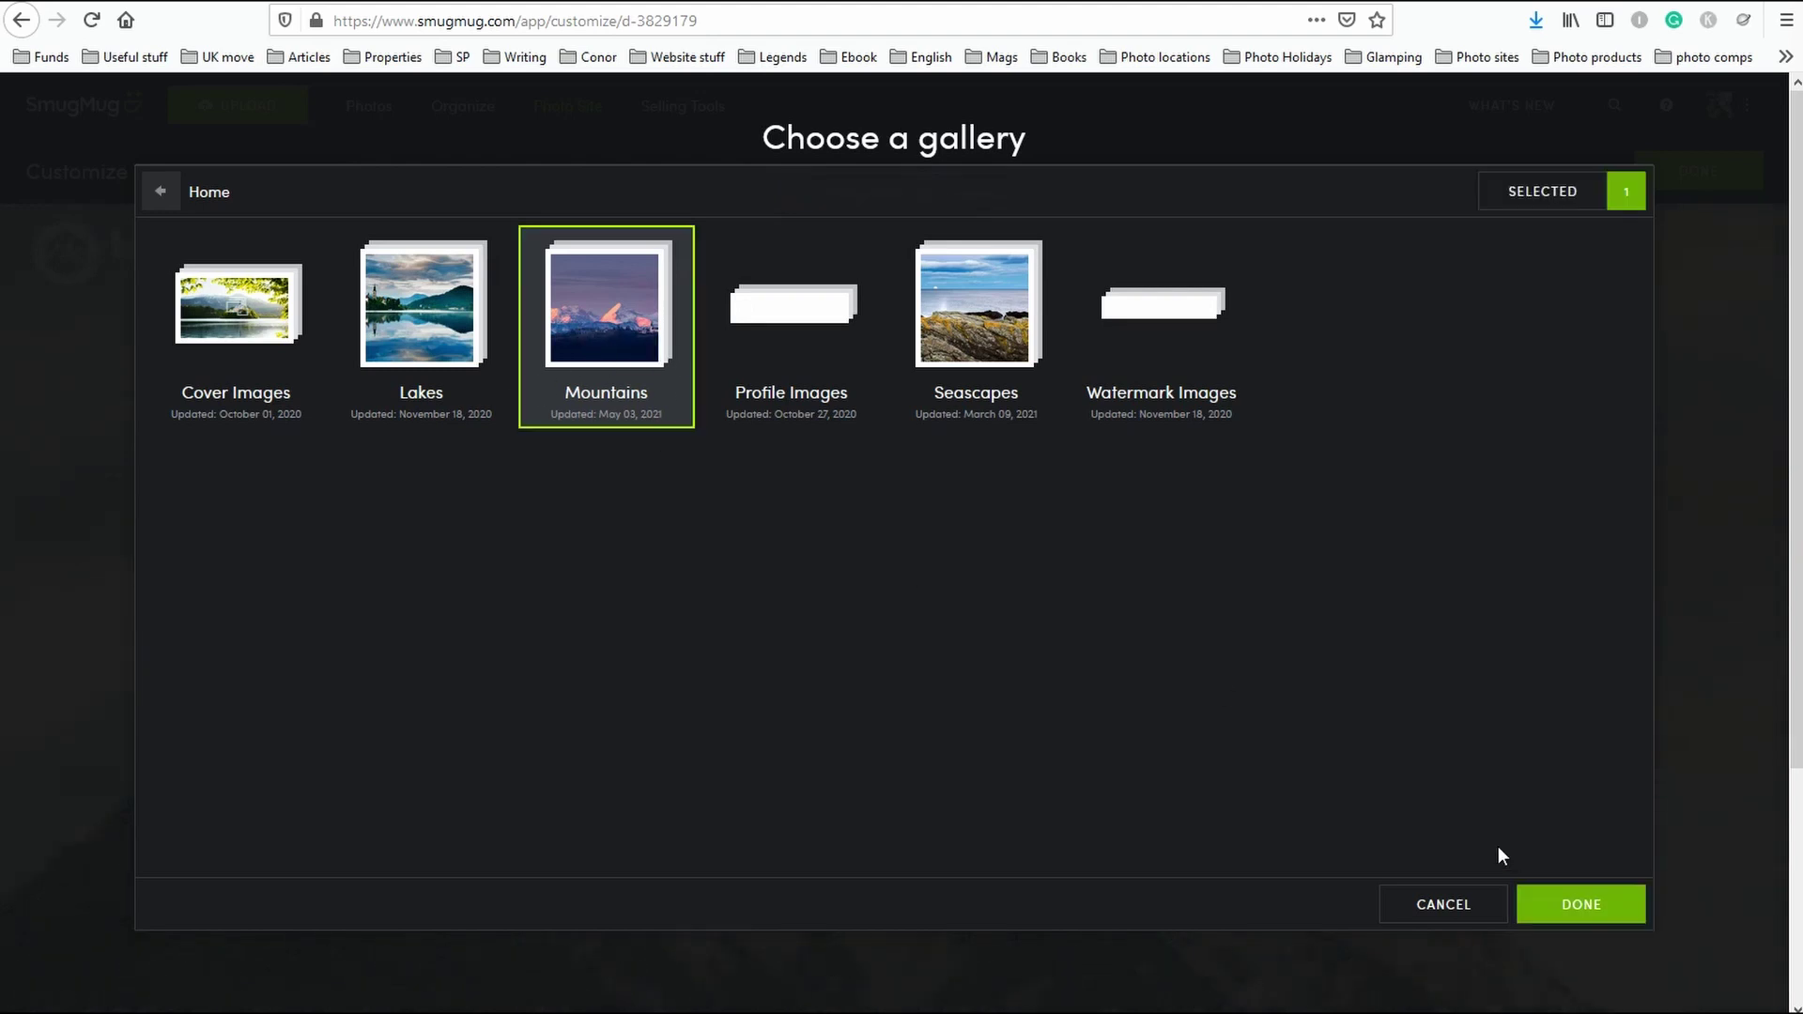
{"action": "left_click", "coordinate": [1596, 903]}
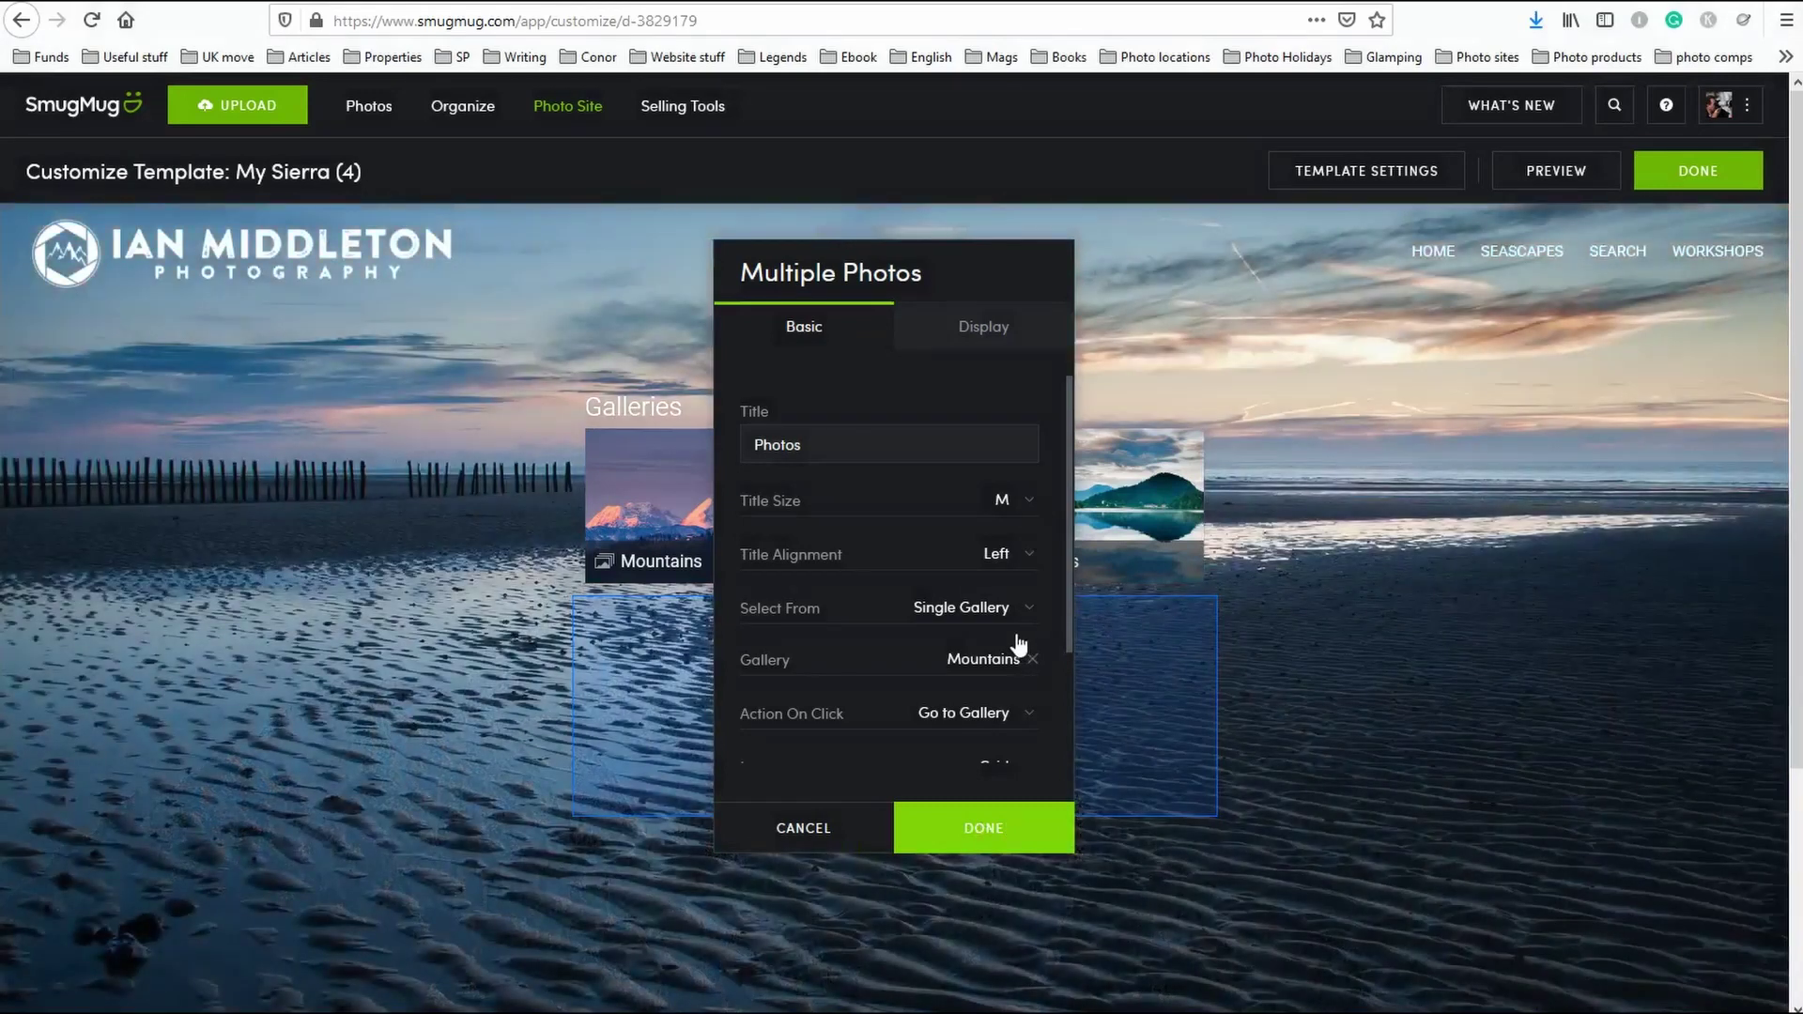
Move the Multiple Photos settings dialog clear of the thumbnails and look through the block's photo grid.
{"action": "left_click_drag", "start_coordinate": [930, 274], "coordinate": [1369, 300]}
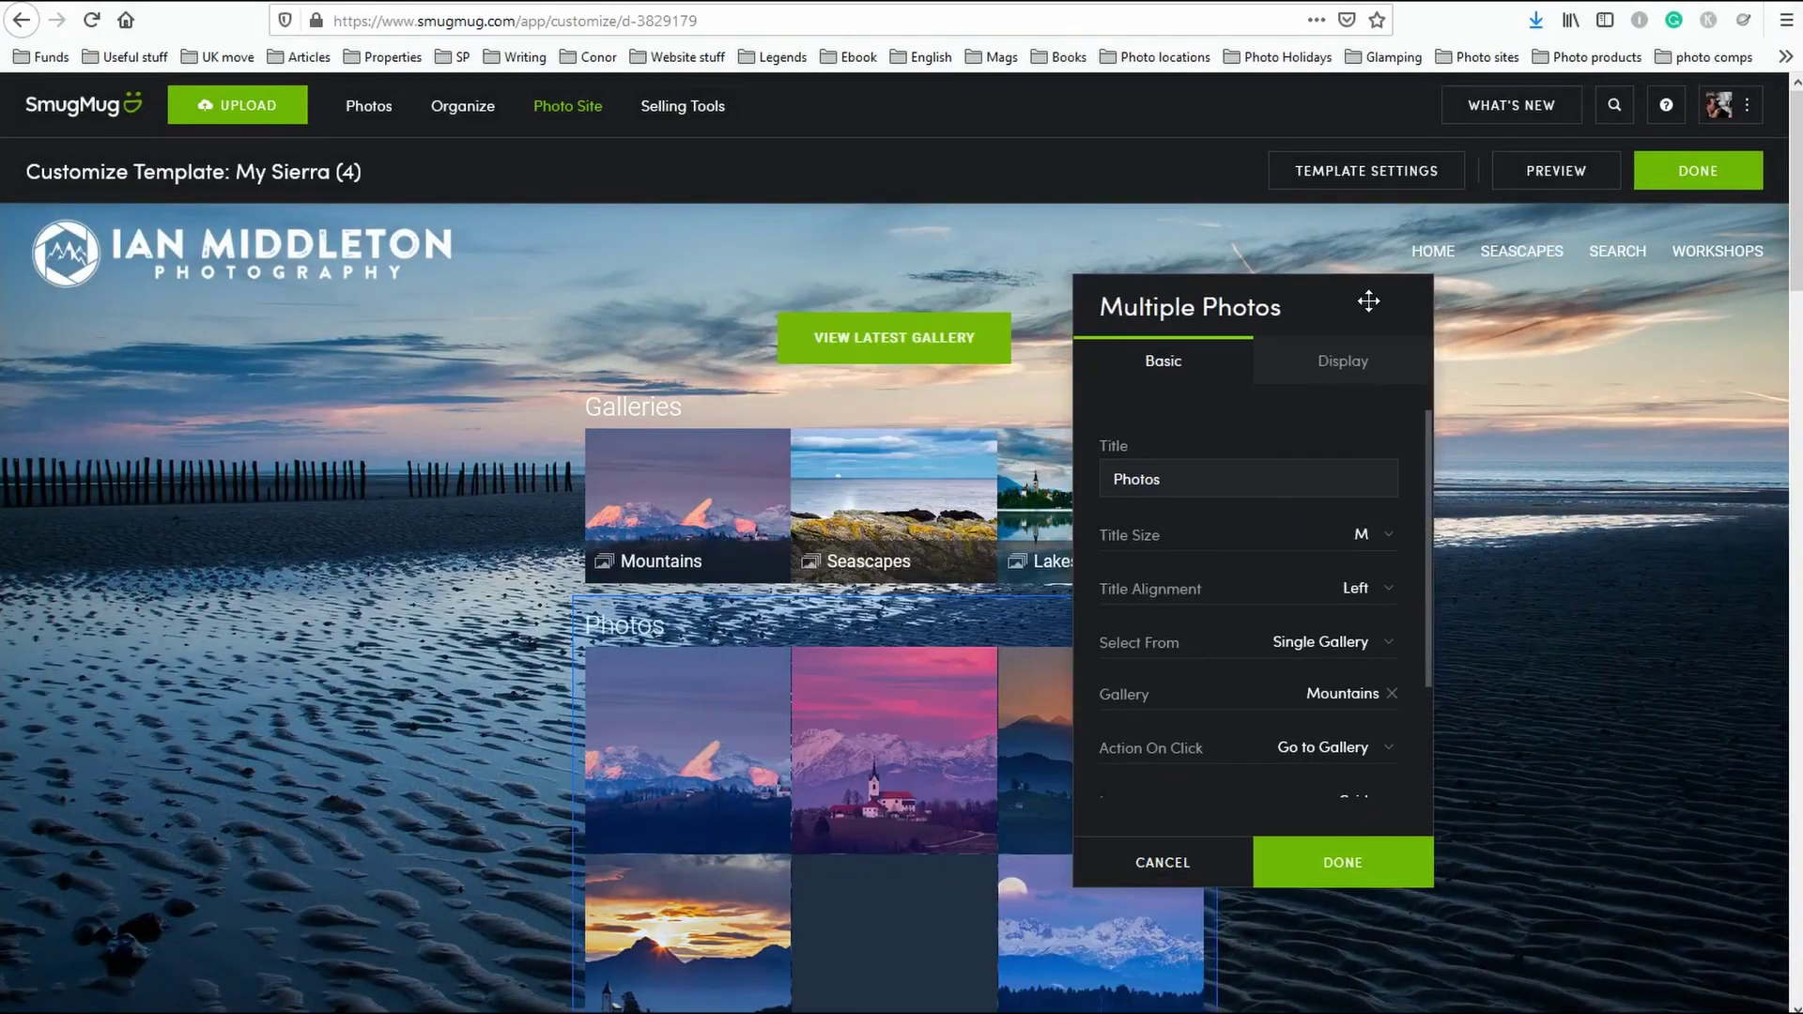
{"action": "left_click_drag", "start_coordinate": [1523, 322], "coordinate": [1474, 338]}
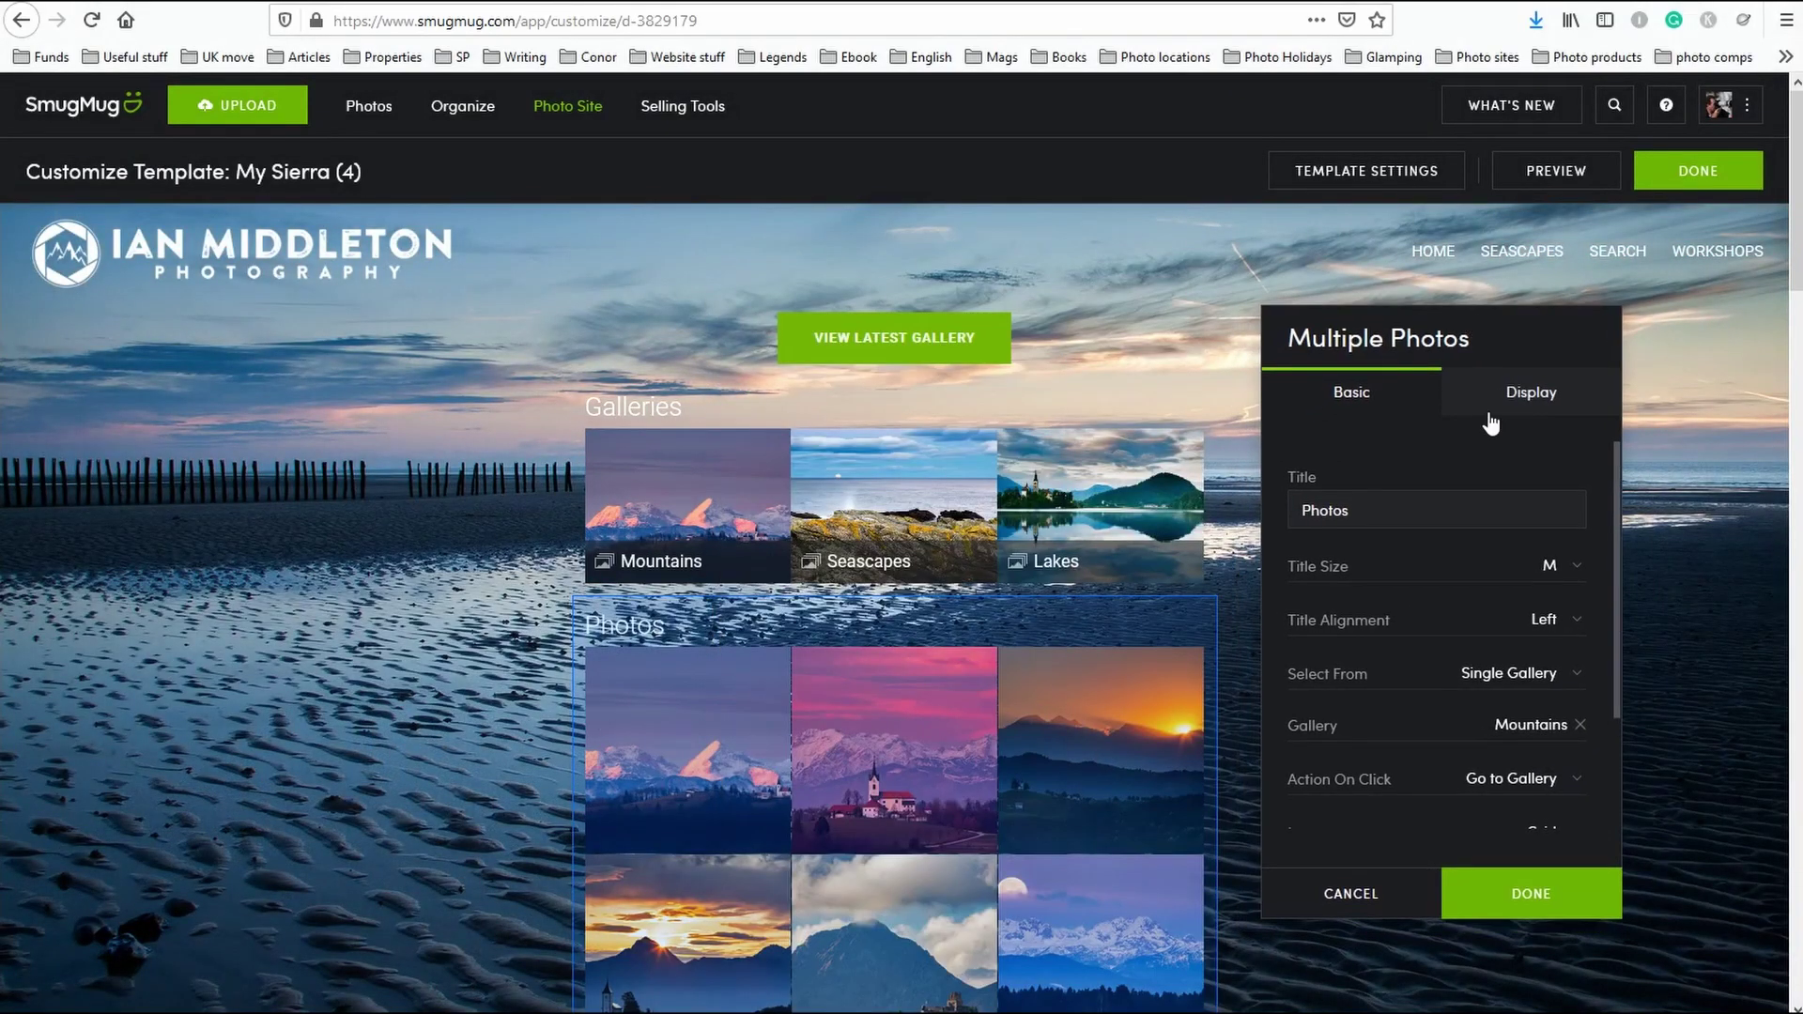
{"action": "scroll", "coordinate": [1257, 603], "scroll_direction": "down", "scroll_amount": 5}
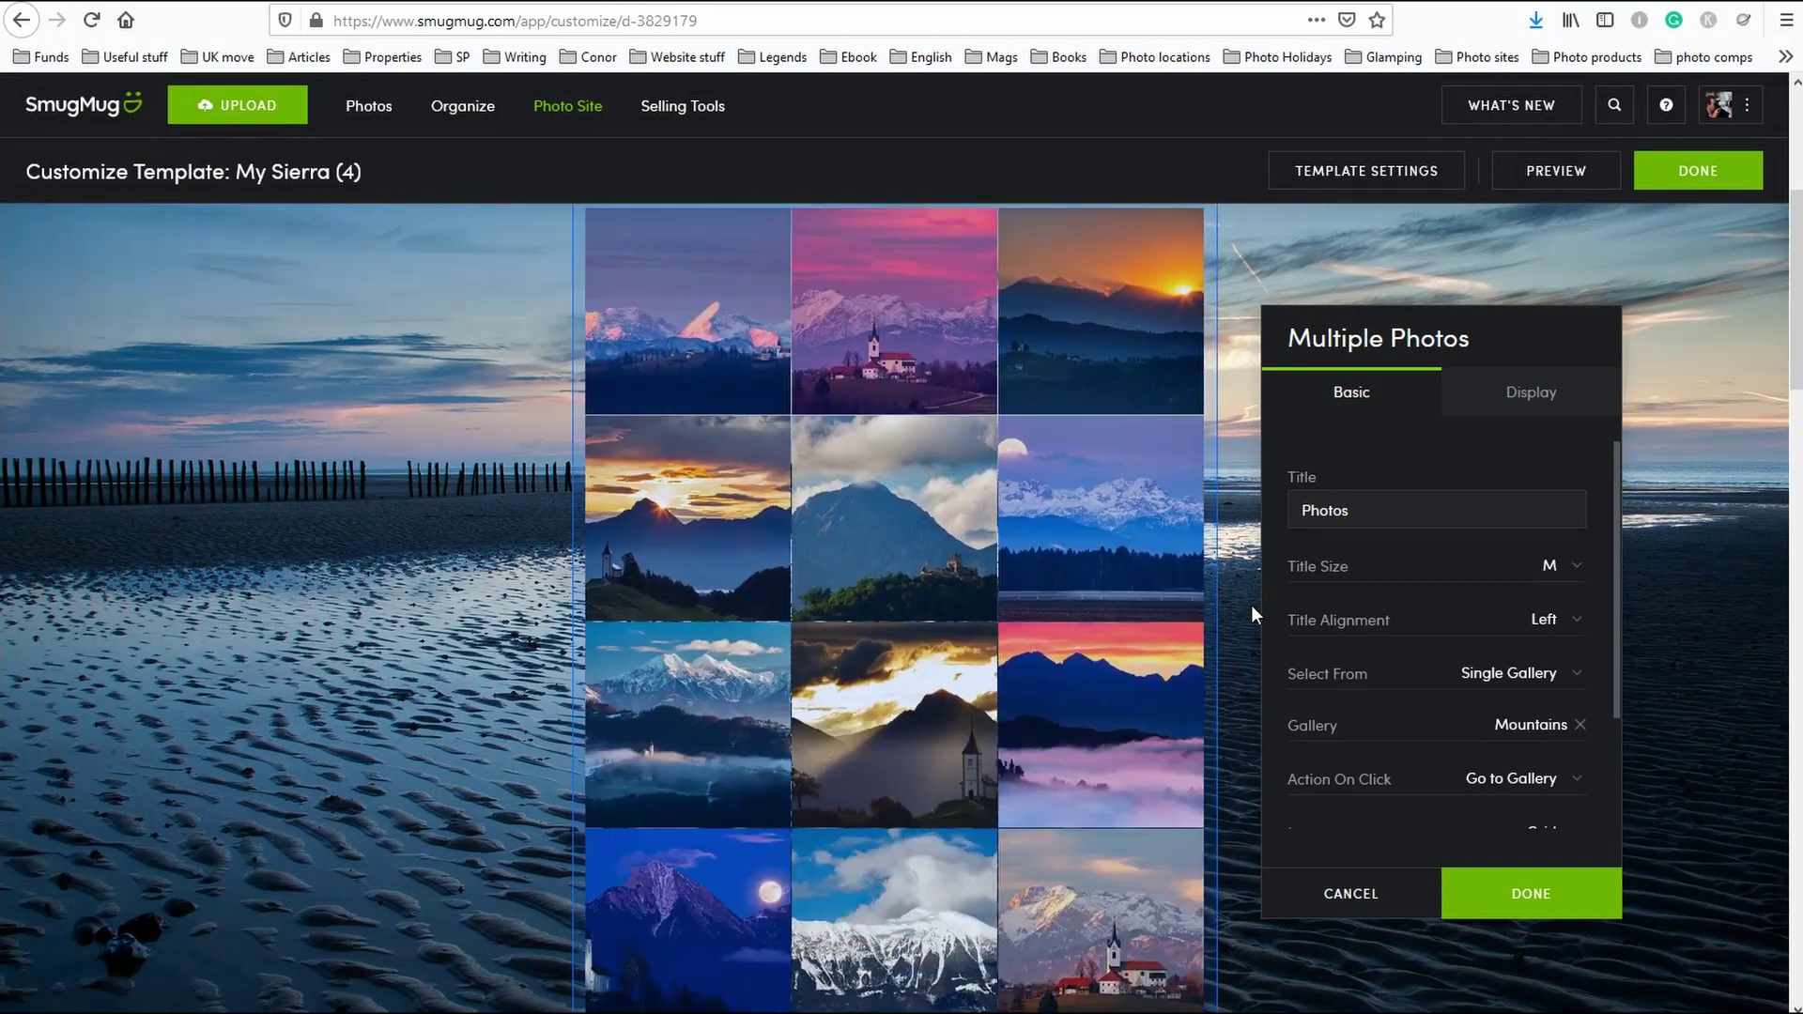
{"action": "scroll", "coordinate": [1157, 714], "scroll_direction": "down", "scroll_amount": 3}
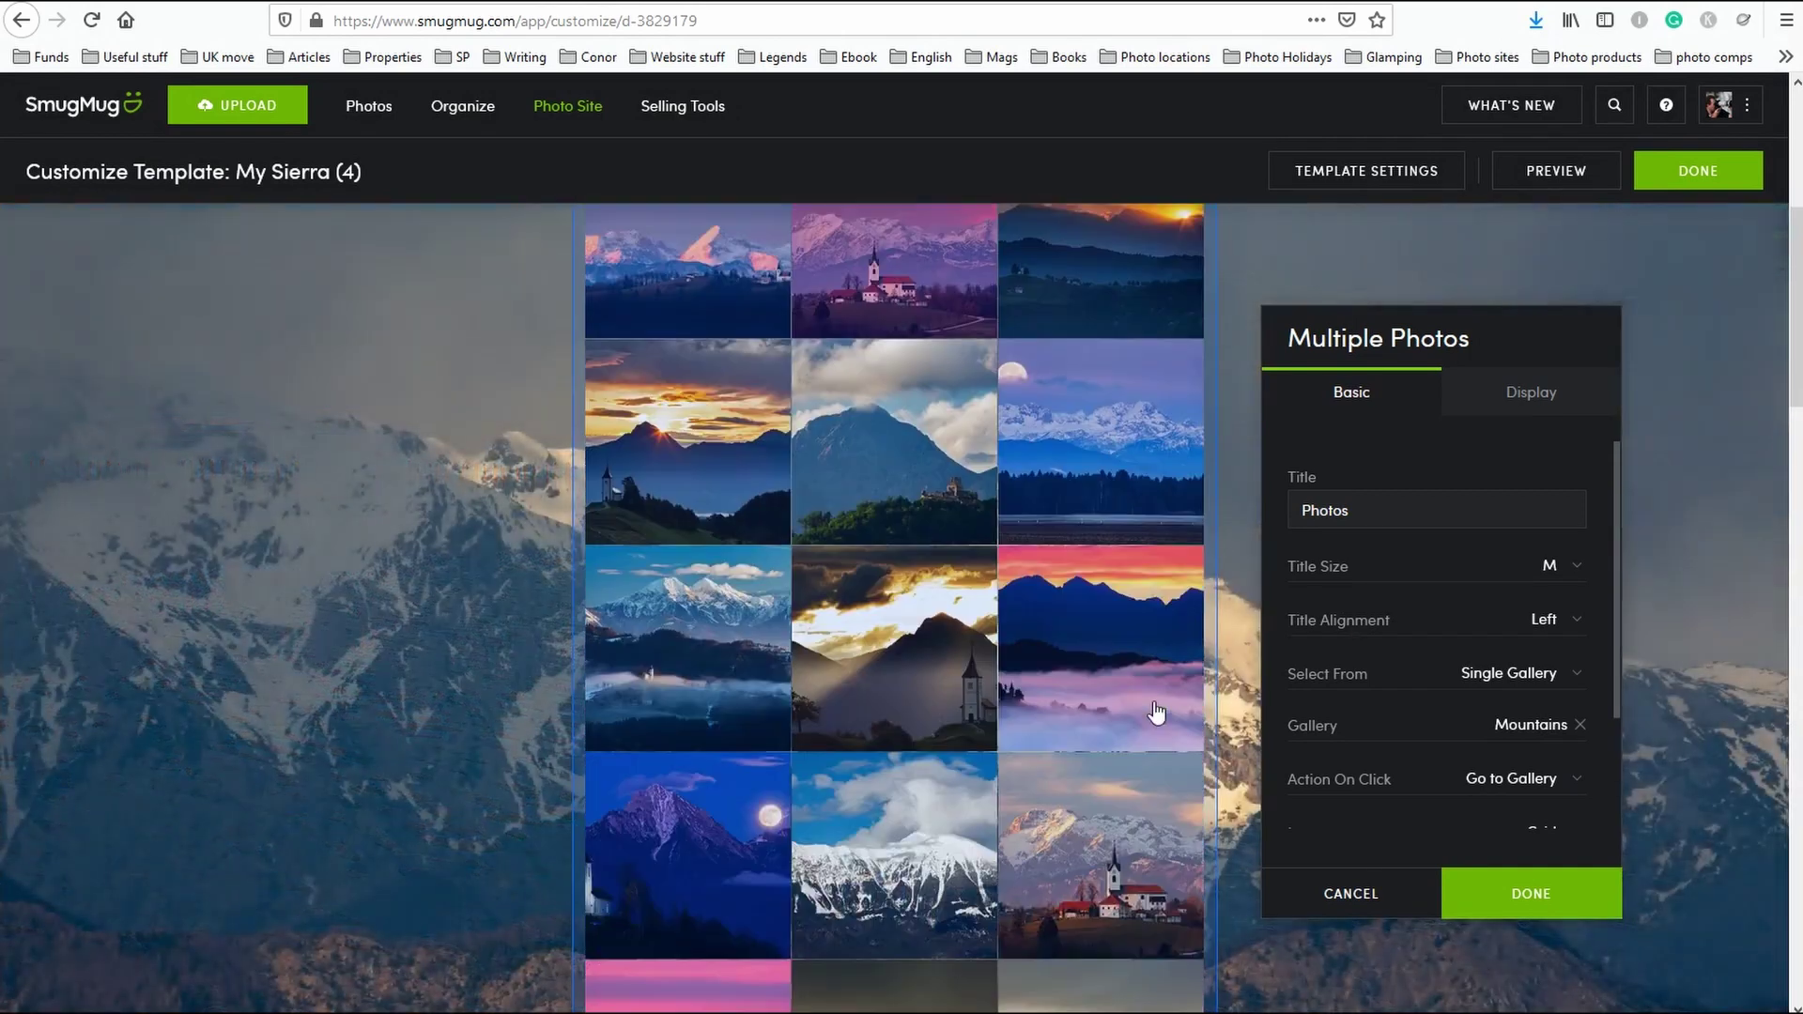
{"action": "scroll", "coordinate": [1158, 714], "scroll_direction": "up", "scroll_amount": 2}
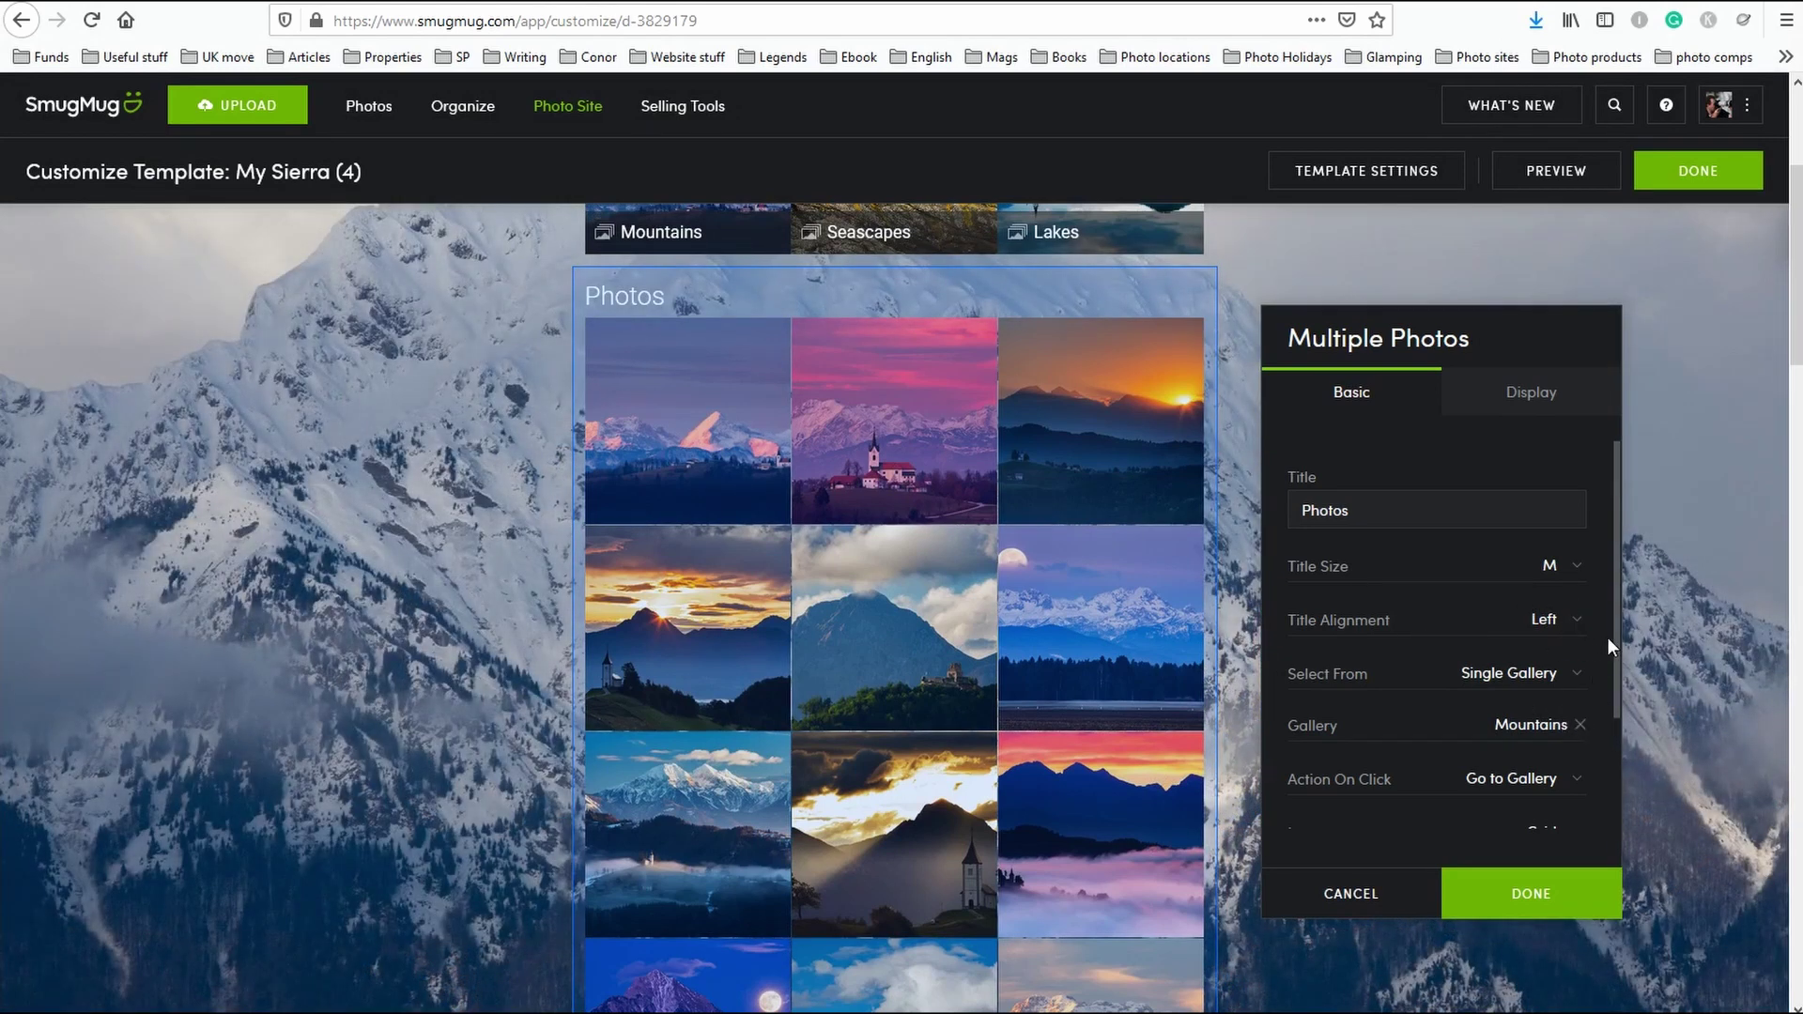
Try Open Lightbox as the Multiple Photos block's click action and return it to Go to Gallery.
{"action": "left_click_drag", "start_coordinate": [1616, 641], "coordinate": [1625, 748]}
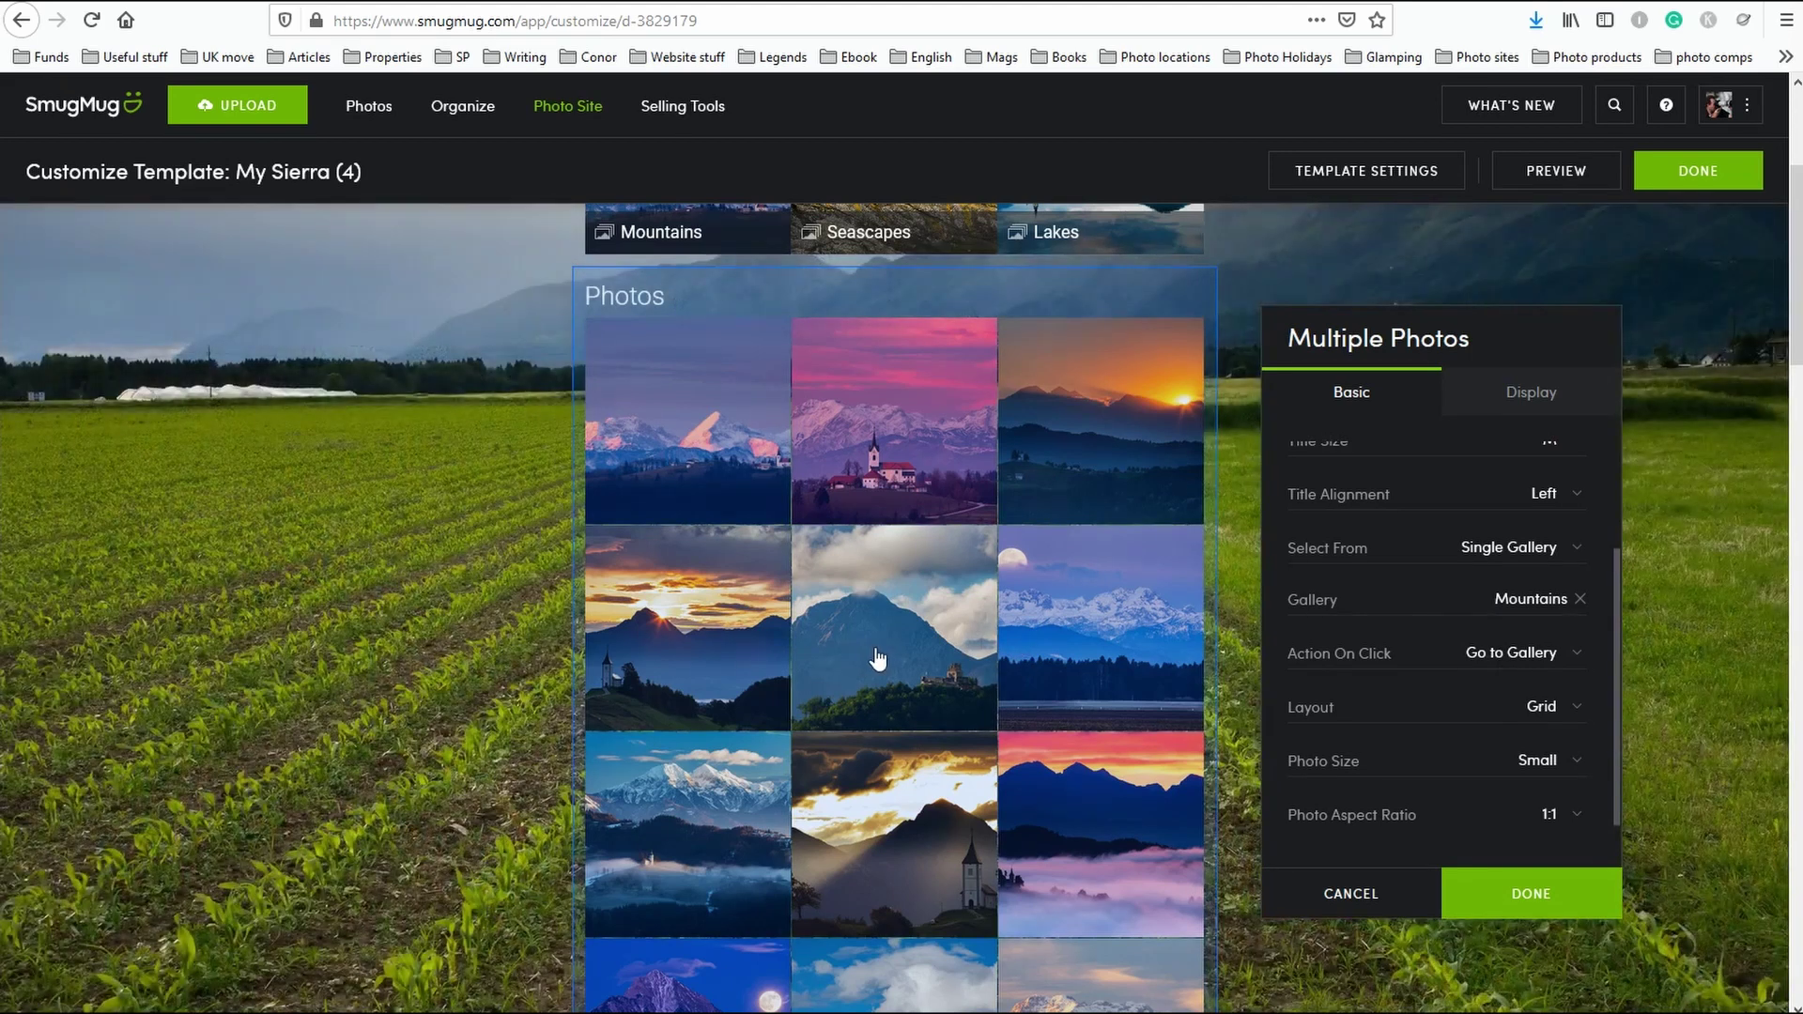
{"action": "left_click", "coordinate": [1580, 655]}
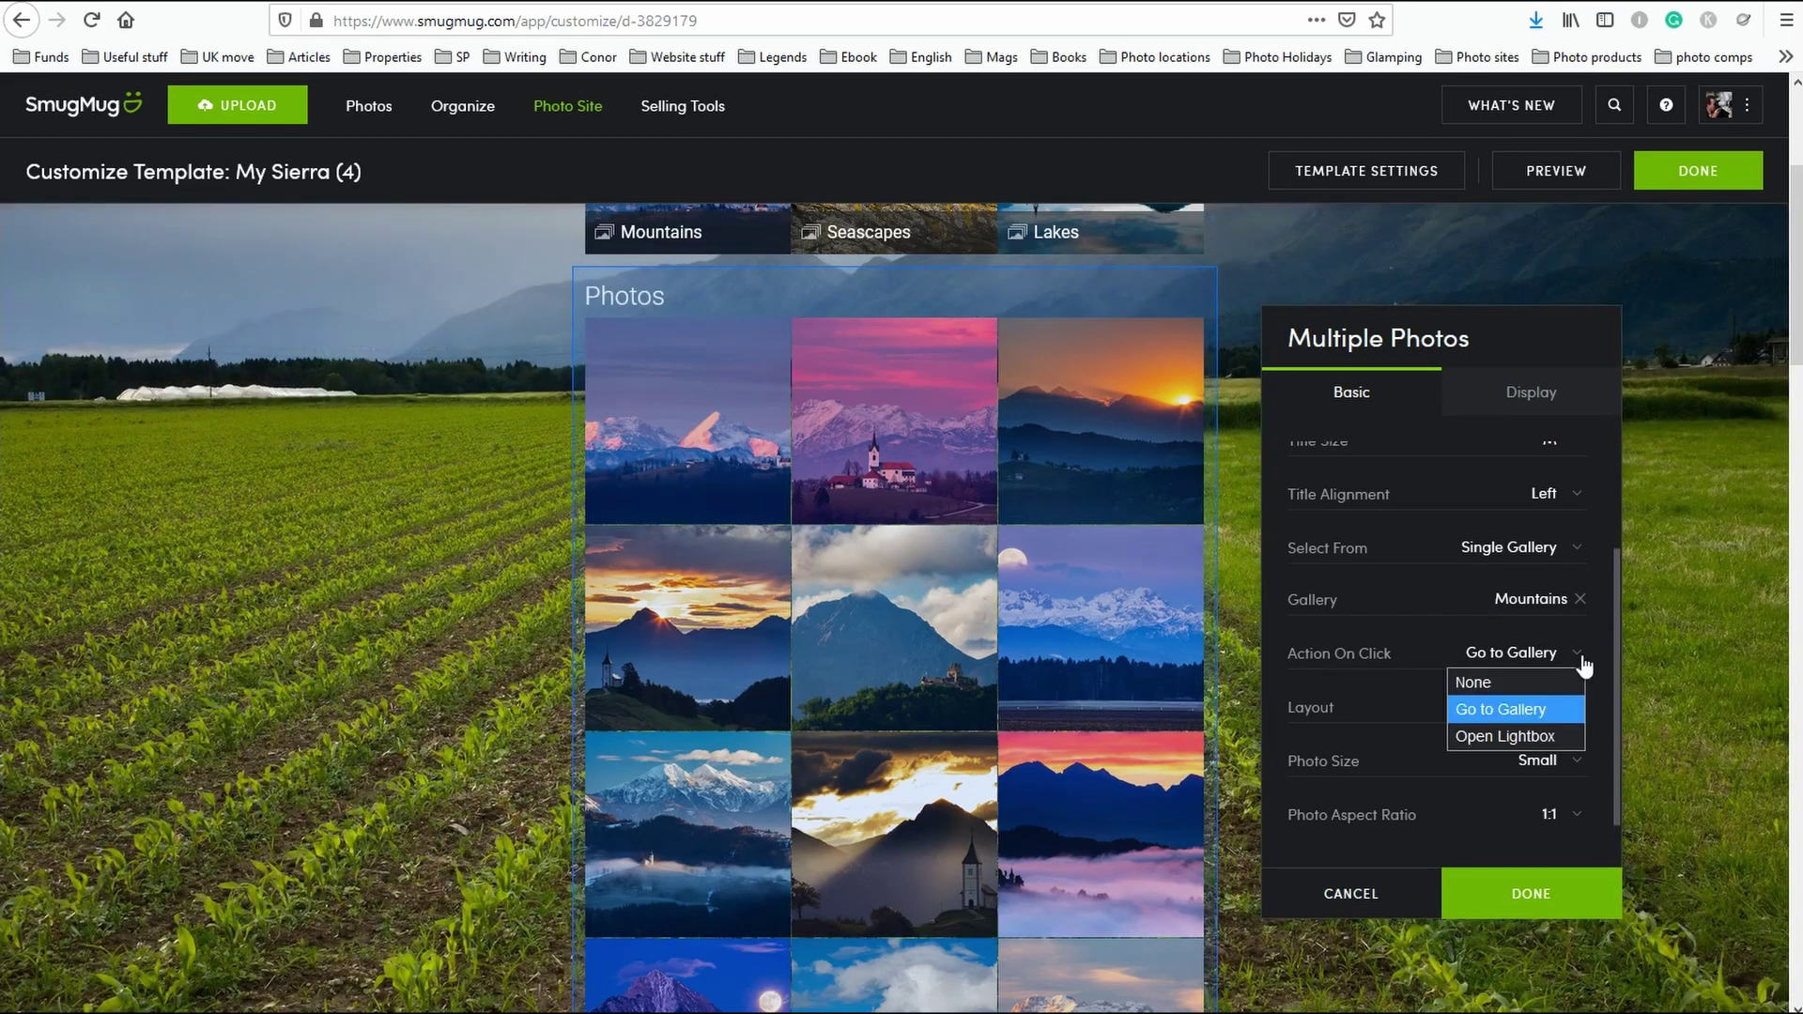
{"action": "left_click", "coordinate": [1533, 735]}
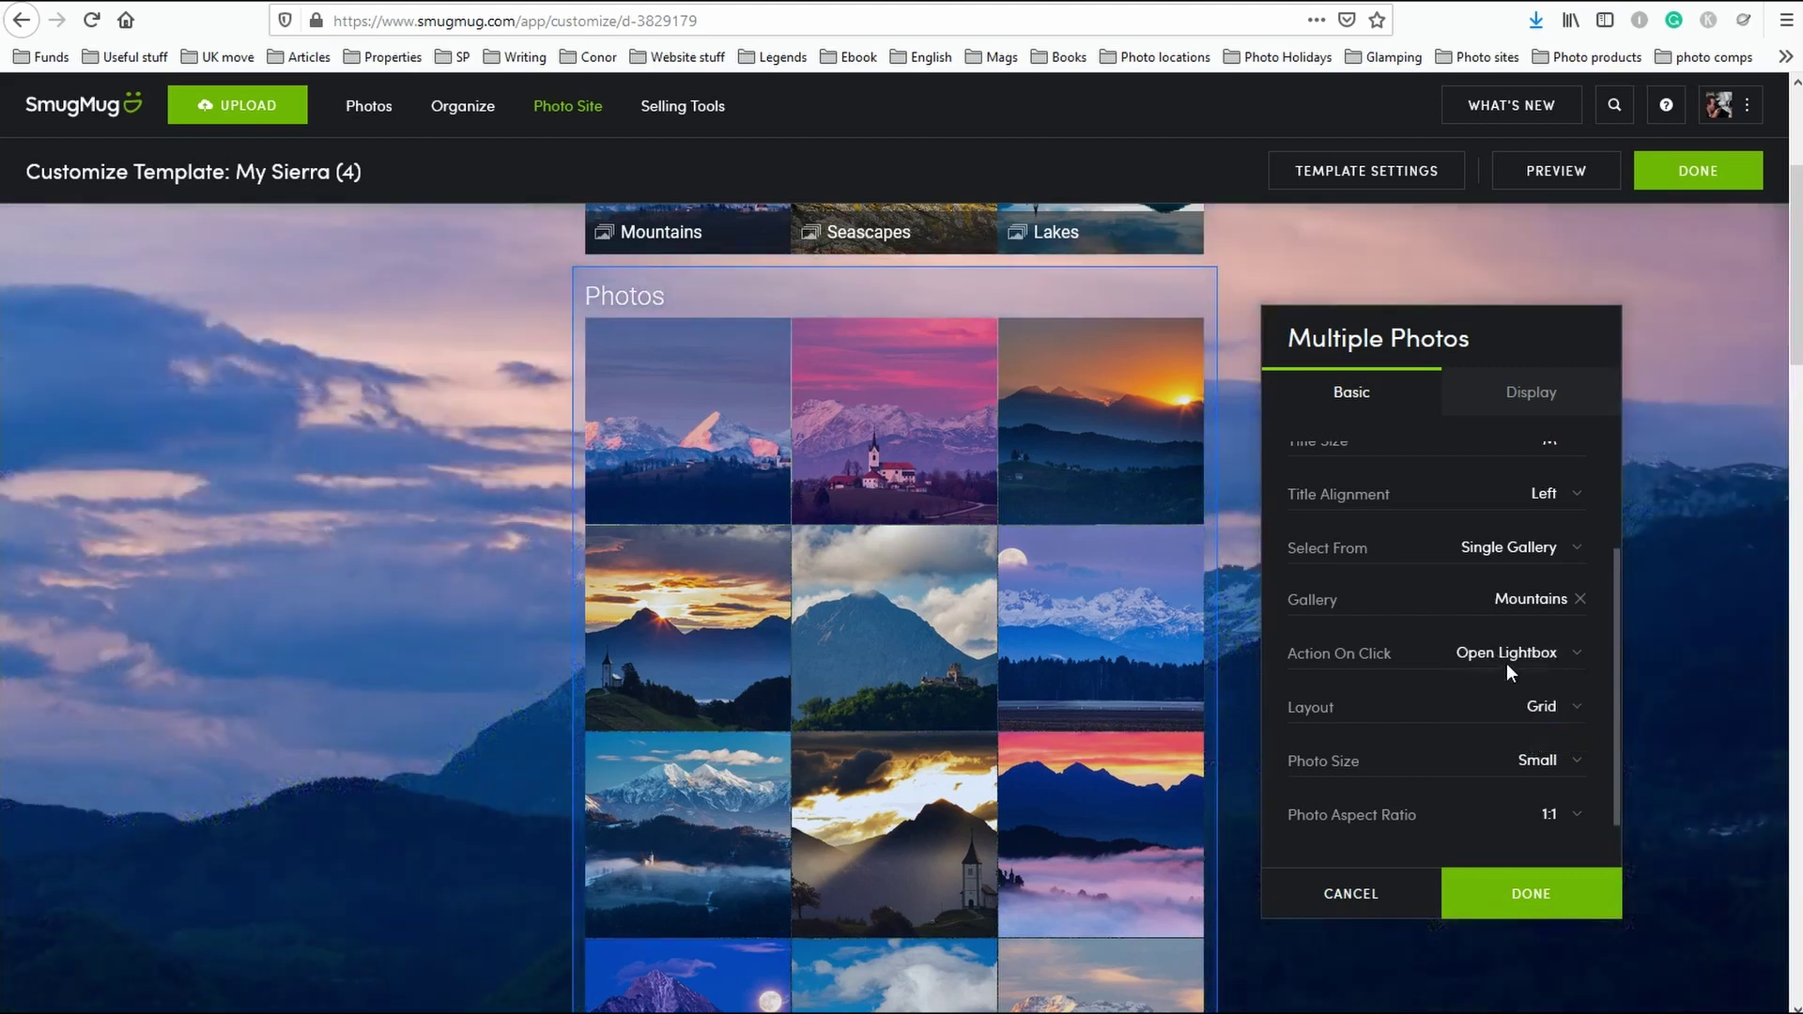
{"action": "left_click", "coordinate": [1569, 656]}
{"action": "left_click", "coordinate": [1546, 708]}
Keep the Grid layout for the Multiple Photos block and set its photo aspect ratio to 4:3.
{"action": "left_click", "coordinate": [1546, 708]}
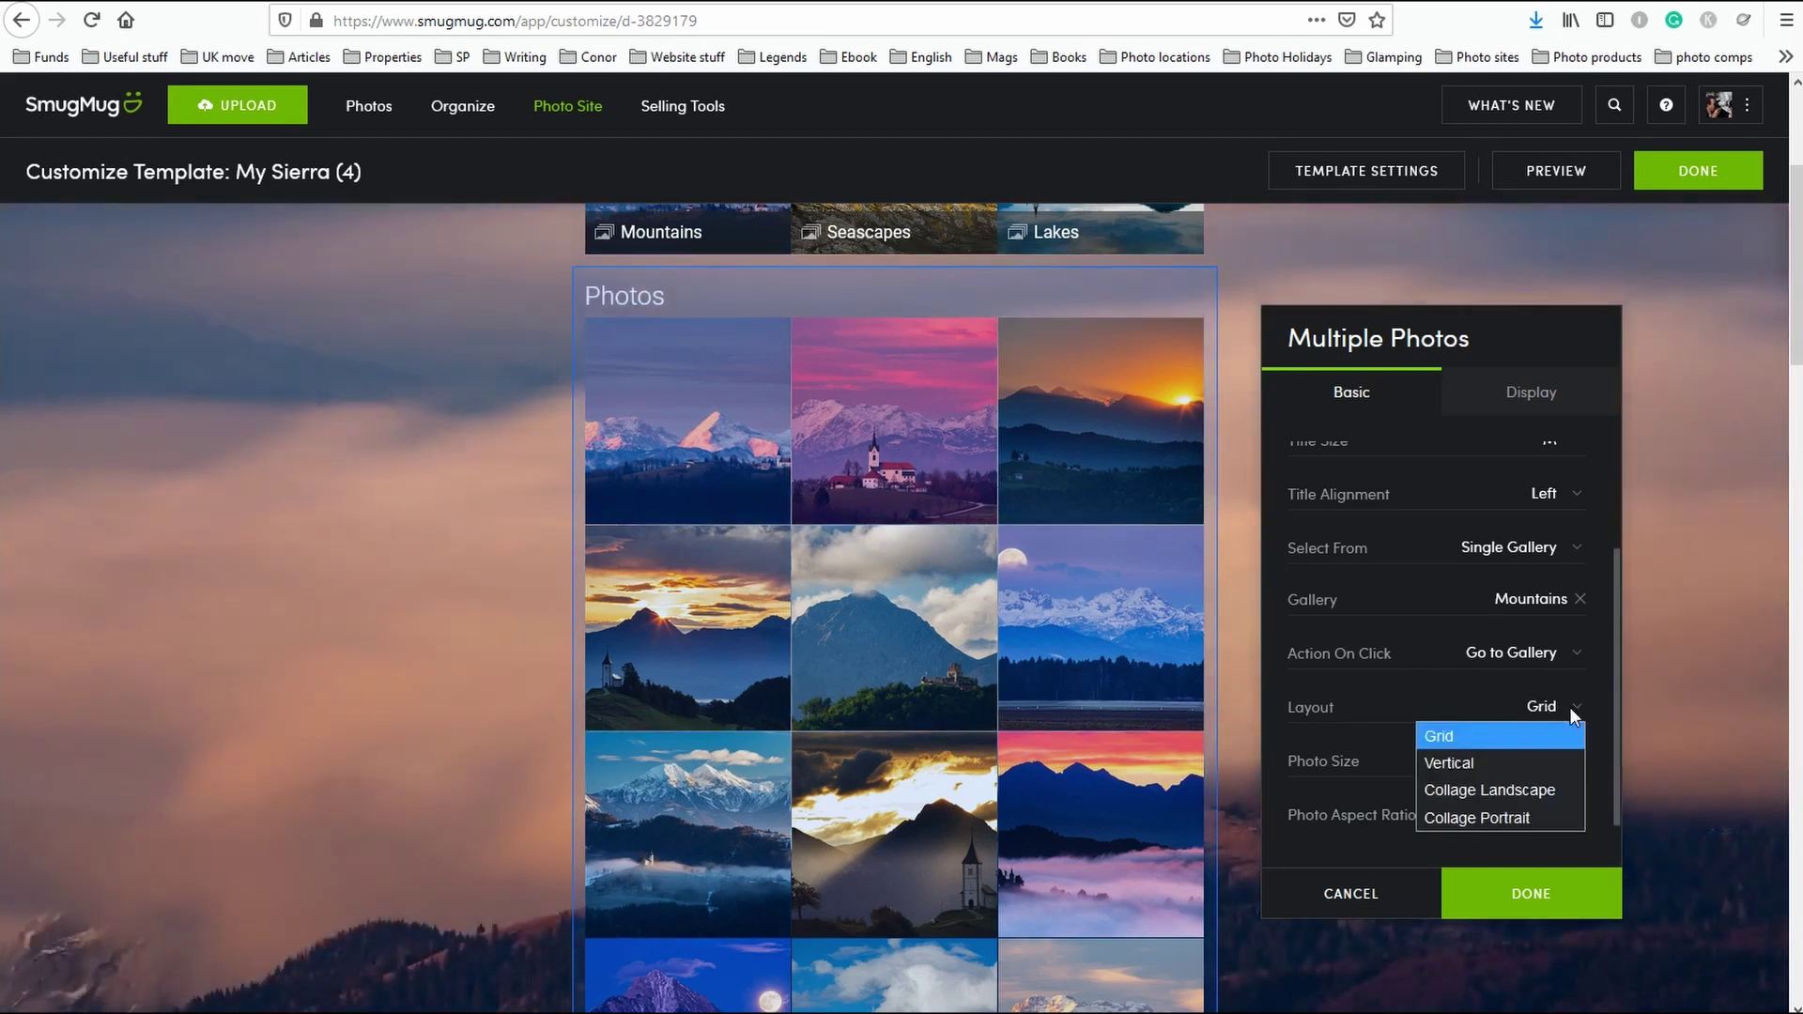
{"action": "left_click", "coordinate": [1437, 736]}
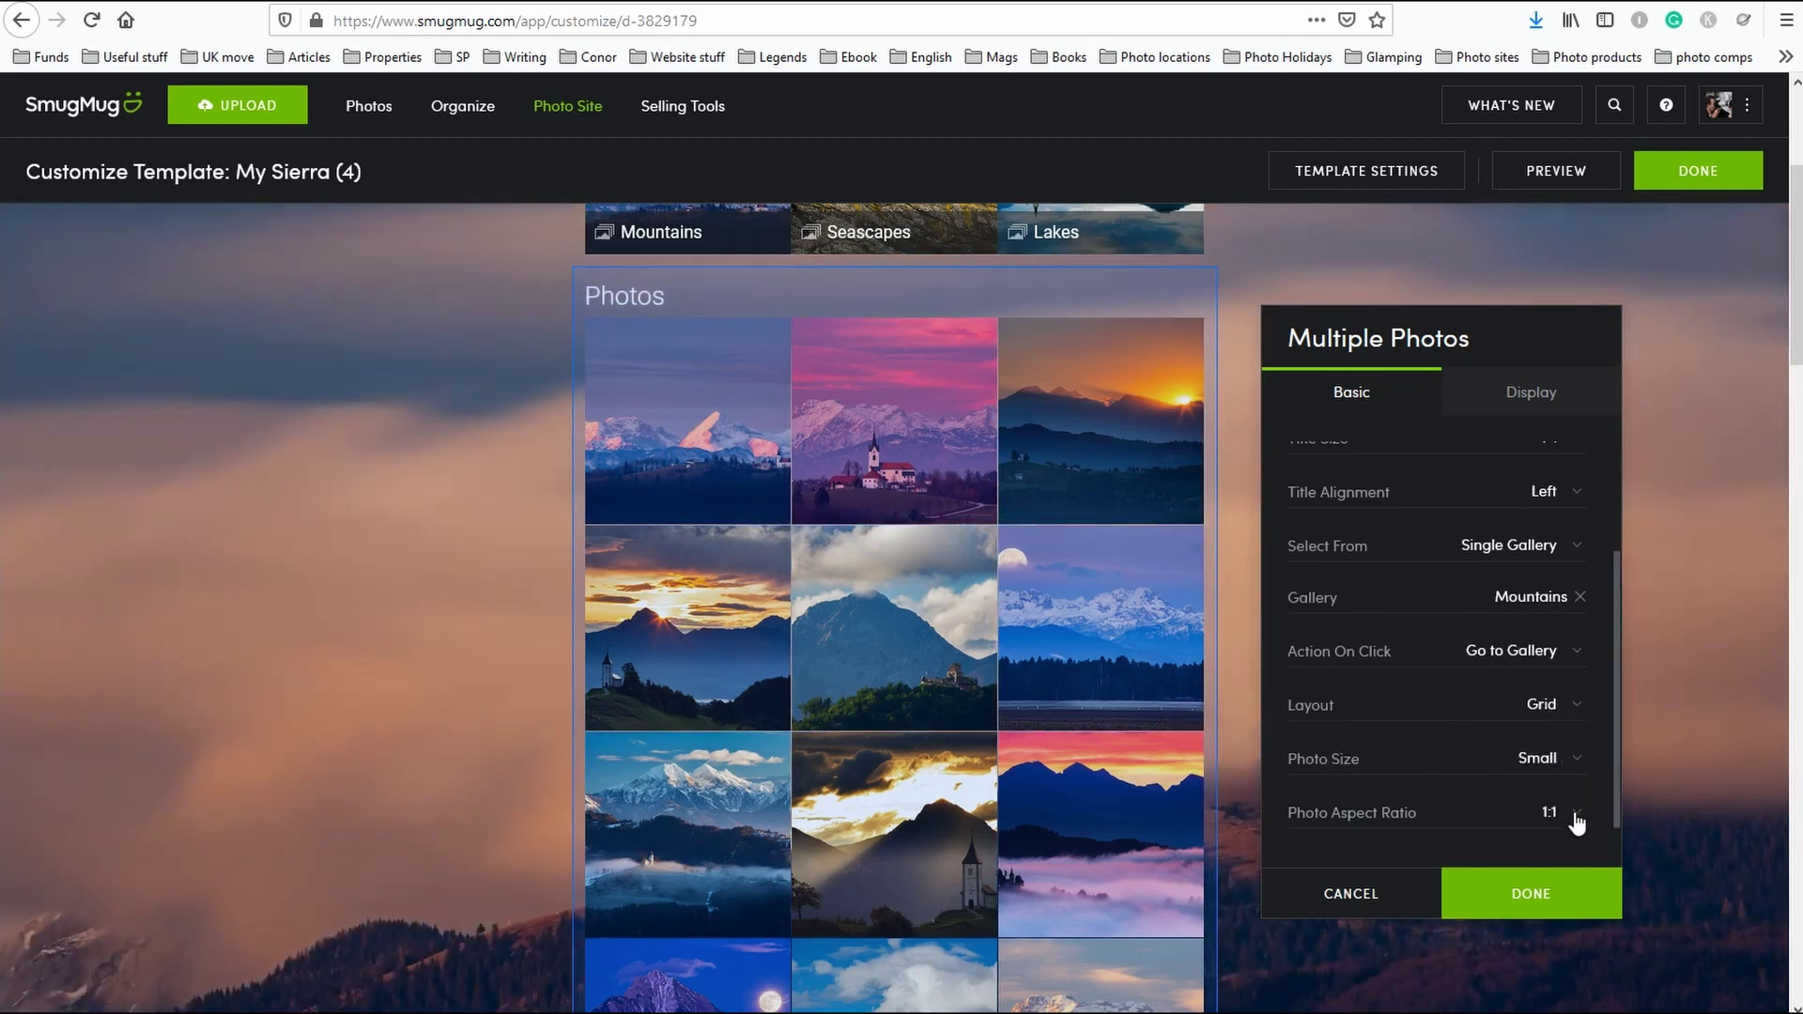
{"action": "left_click", "coordinate": [1575, 817]}
{"action": "left_click", "coordinate": [1564, 643]}
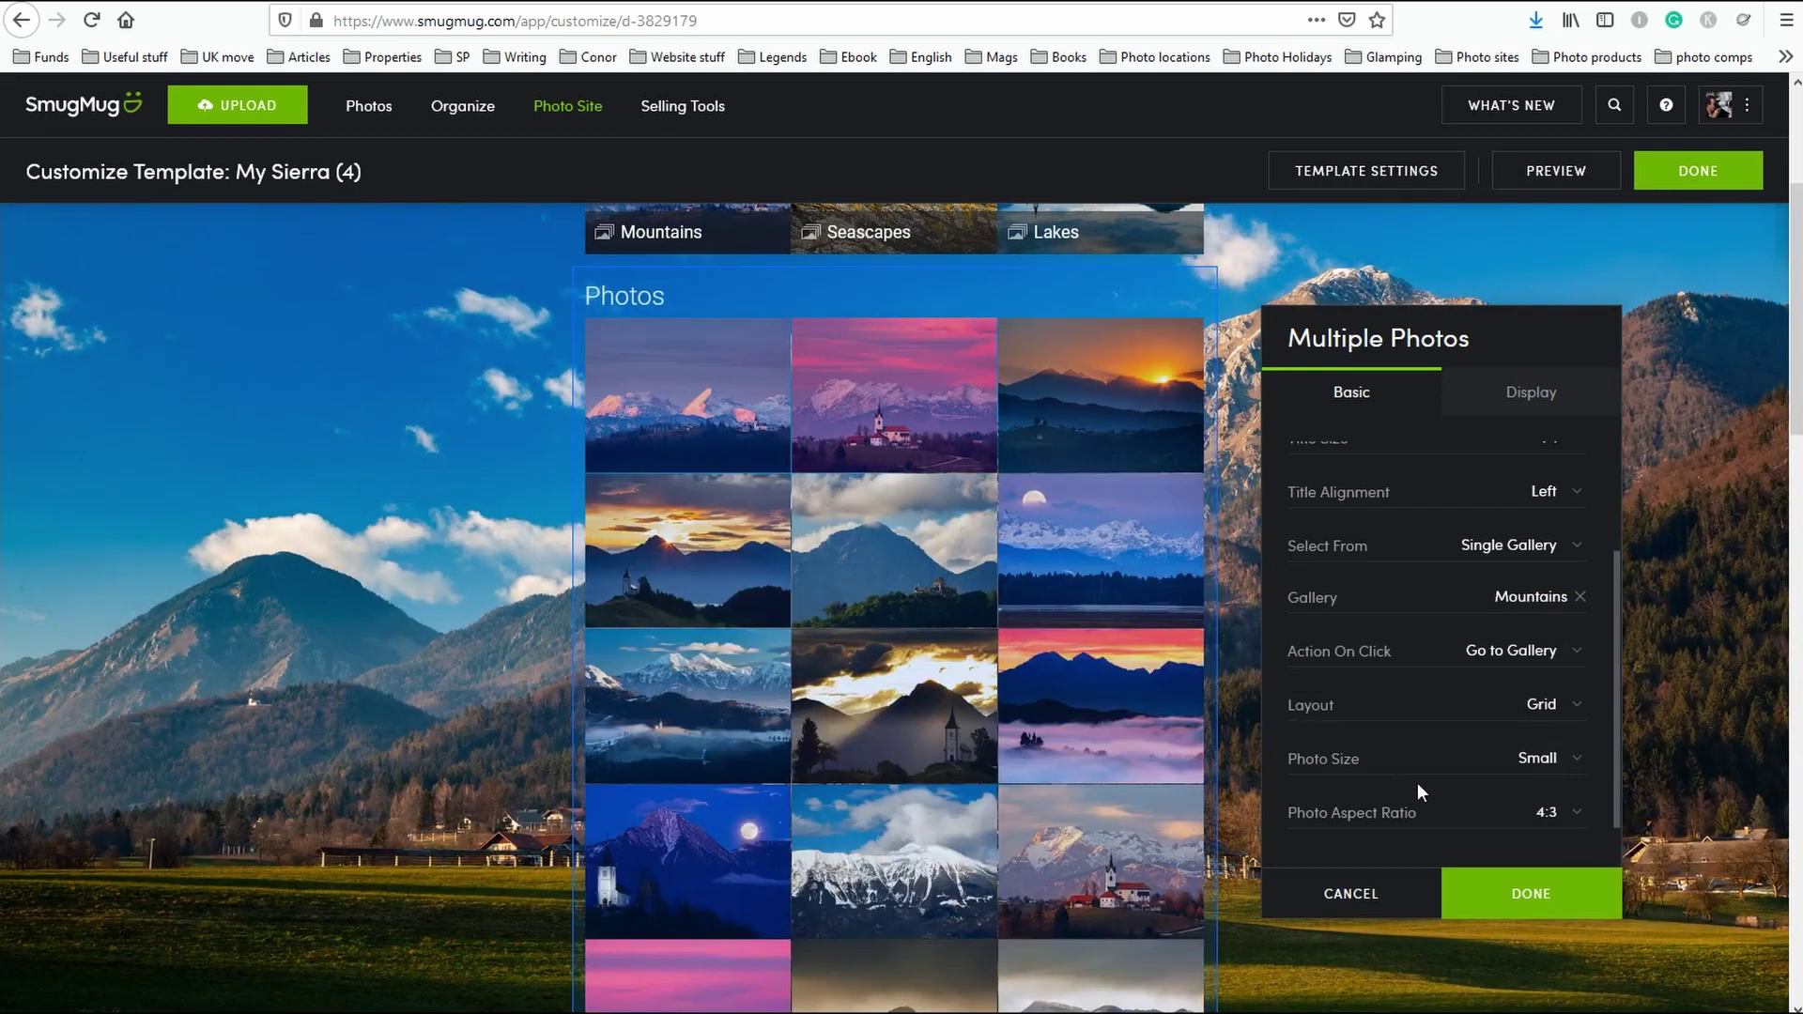
Review the Multiple Photos block's display settings and Info Style options, and return to its basic settings.
{"action": "left_click", "coordinate": [1536, 393]}
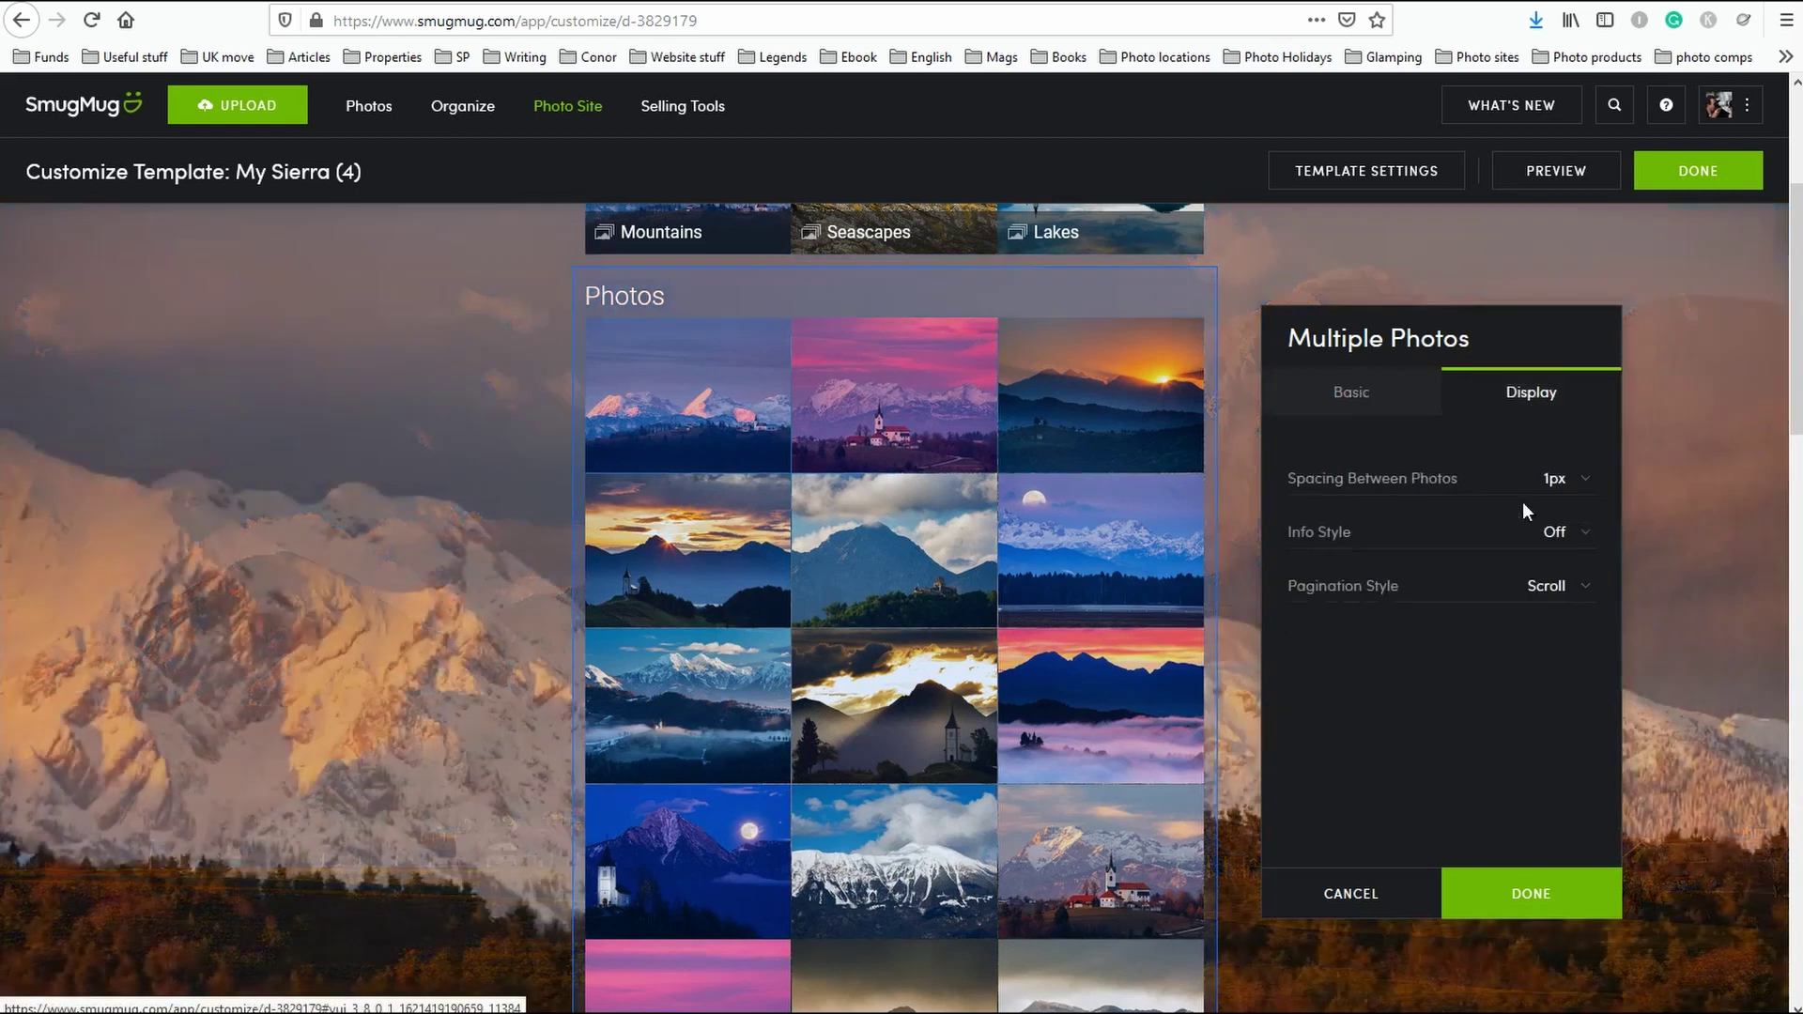
{"action": "left_click", "coordinate": [1576, 543]}
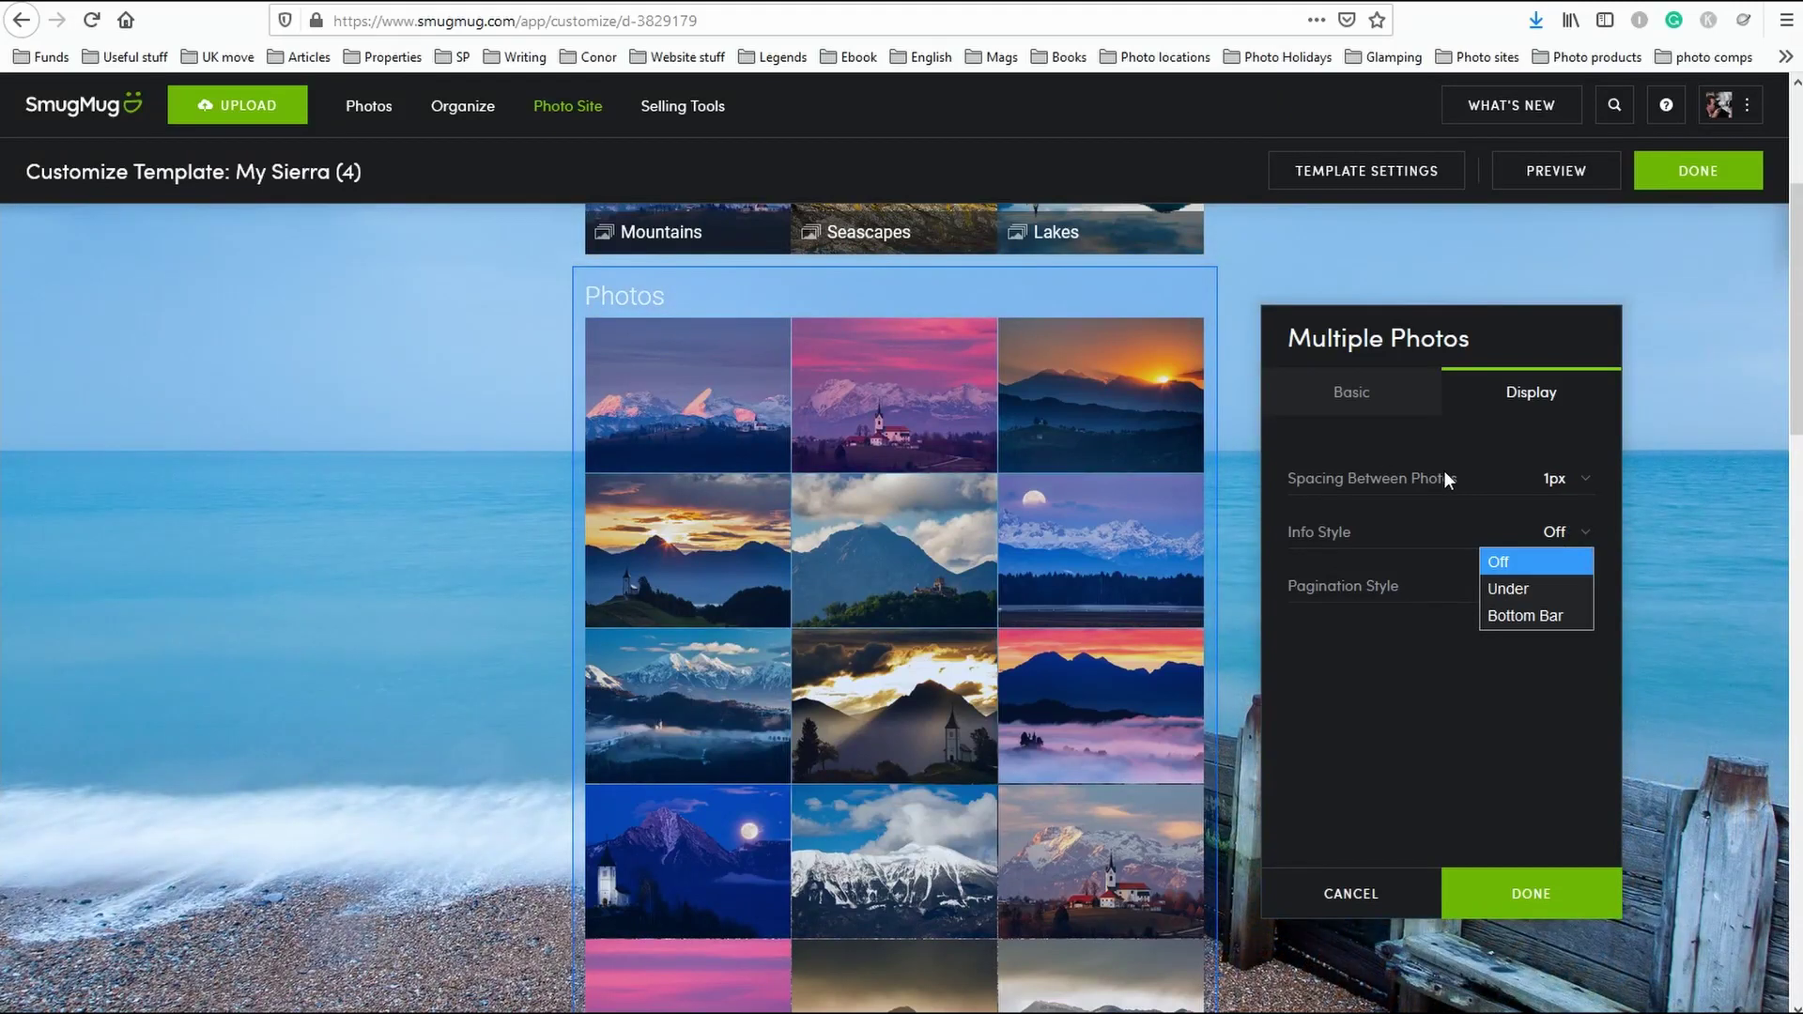
{"action": "left_click", "coordinate": [1352, 394]}
{"action": "left_click", "coordinate": [1352, 393]}
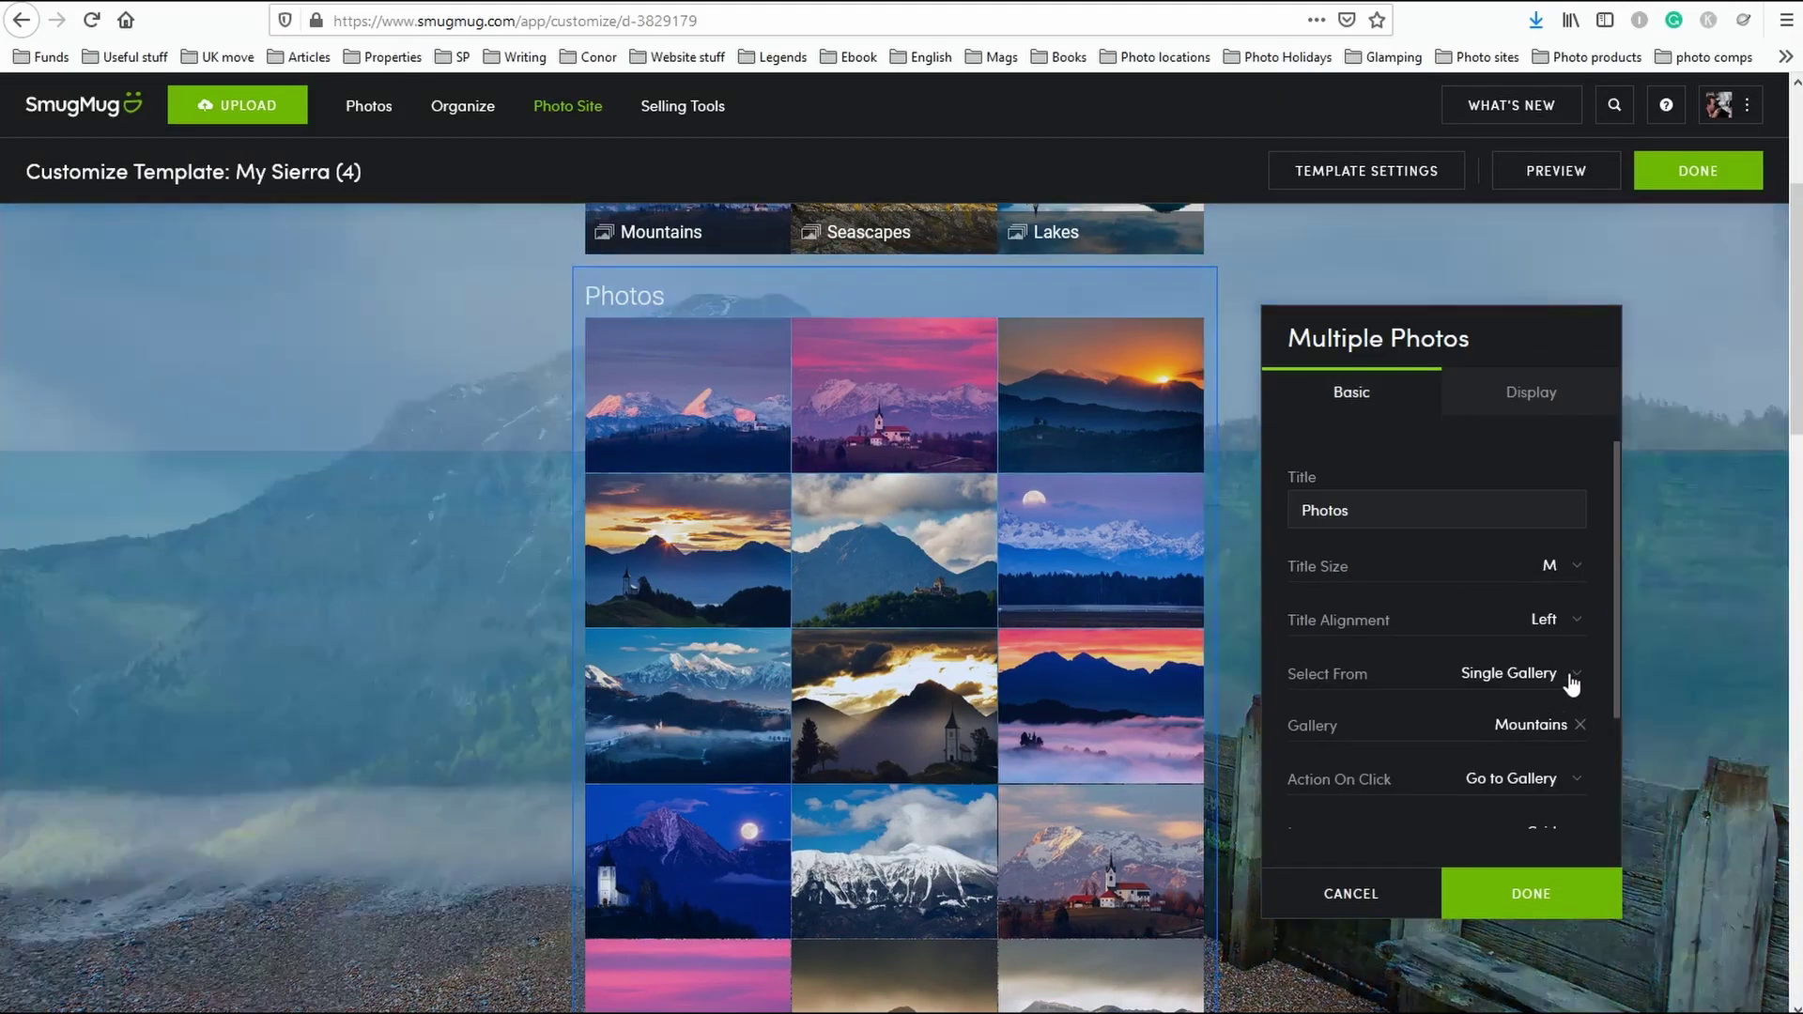
Switch the Multiple Photos block's source to Photos I Choose and open the photo chooser.
{"action": "left_click", "coordinate": [1572, 677]}
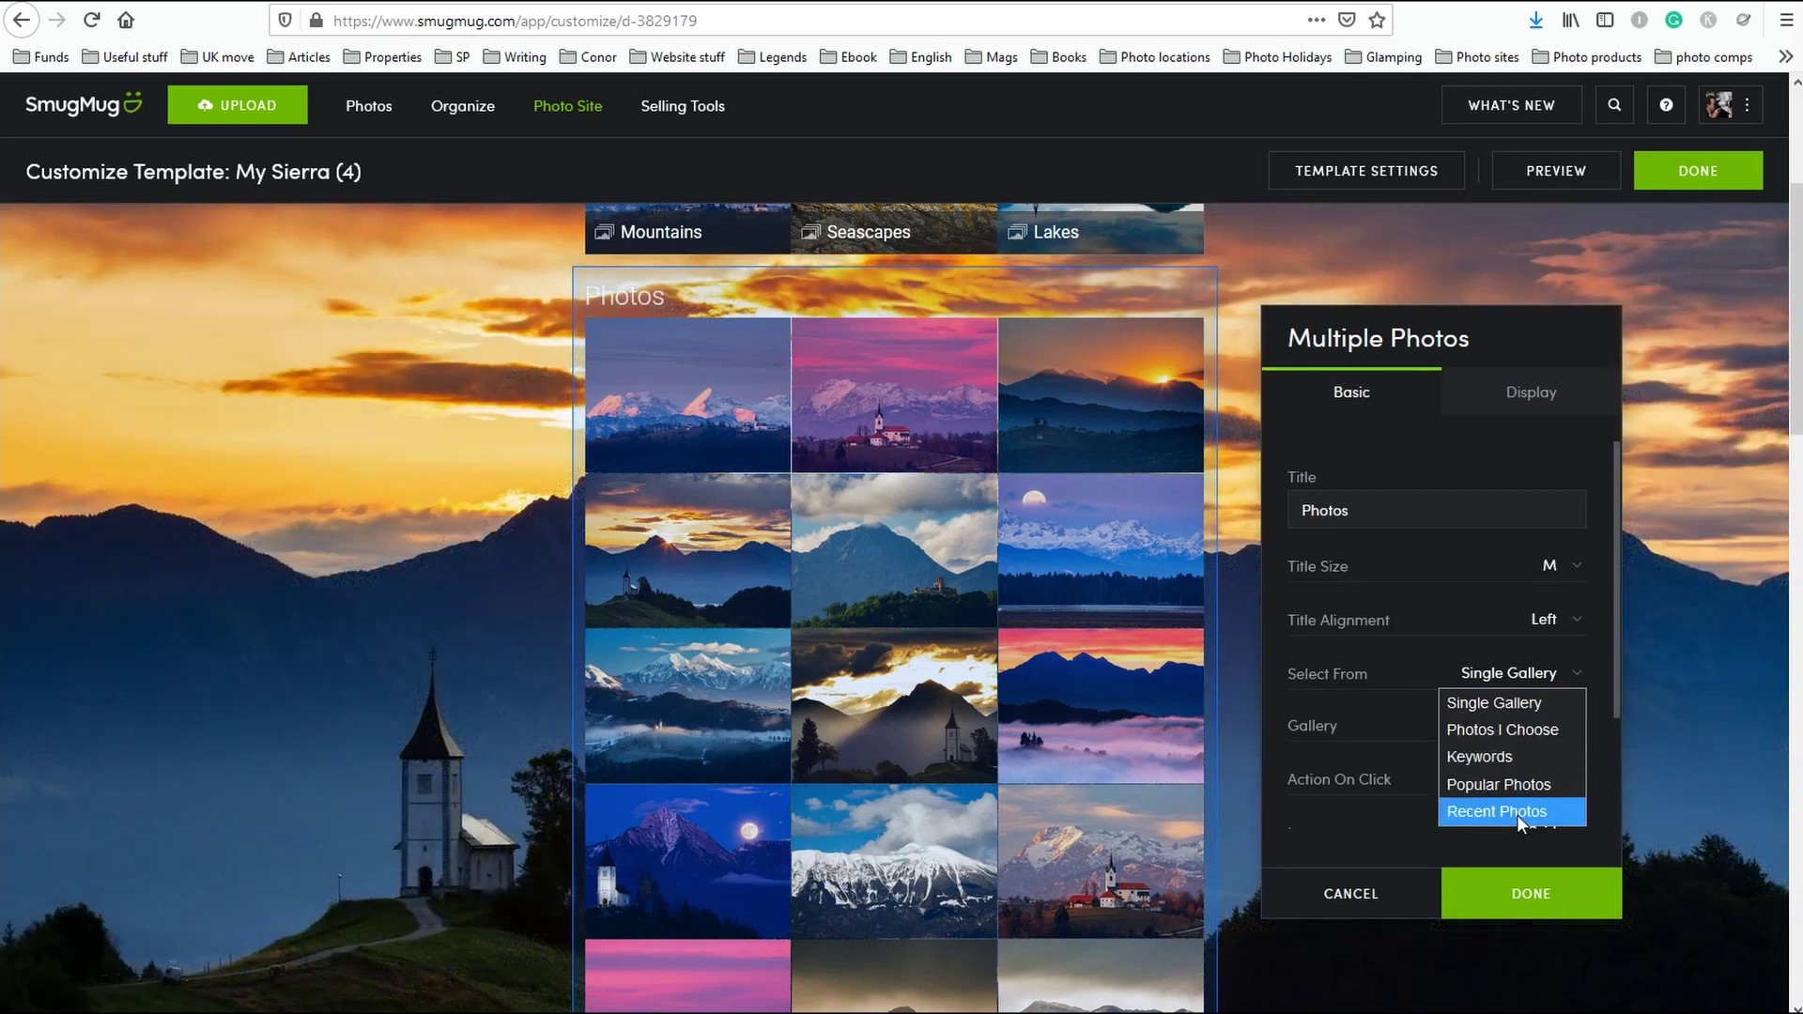
{"action": "left_click", "coordinate": [1512, 734]}
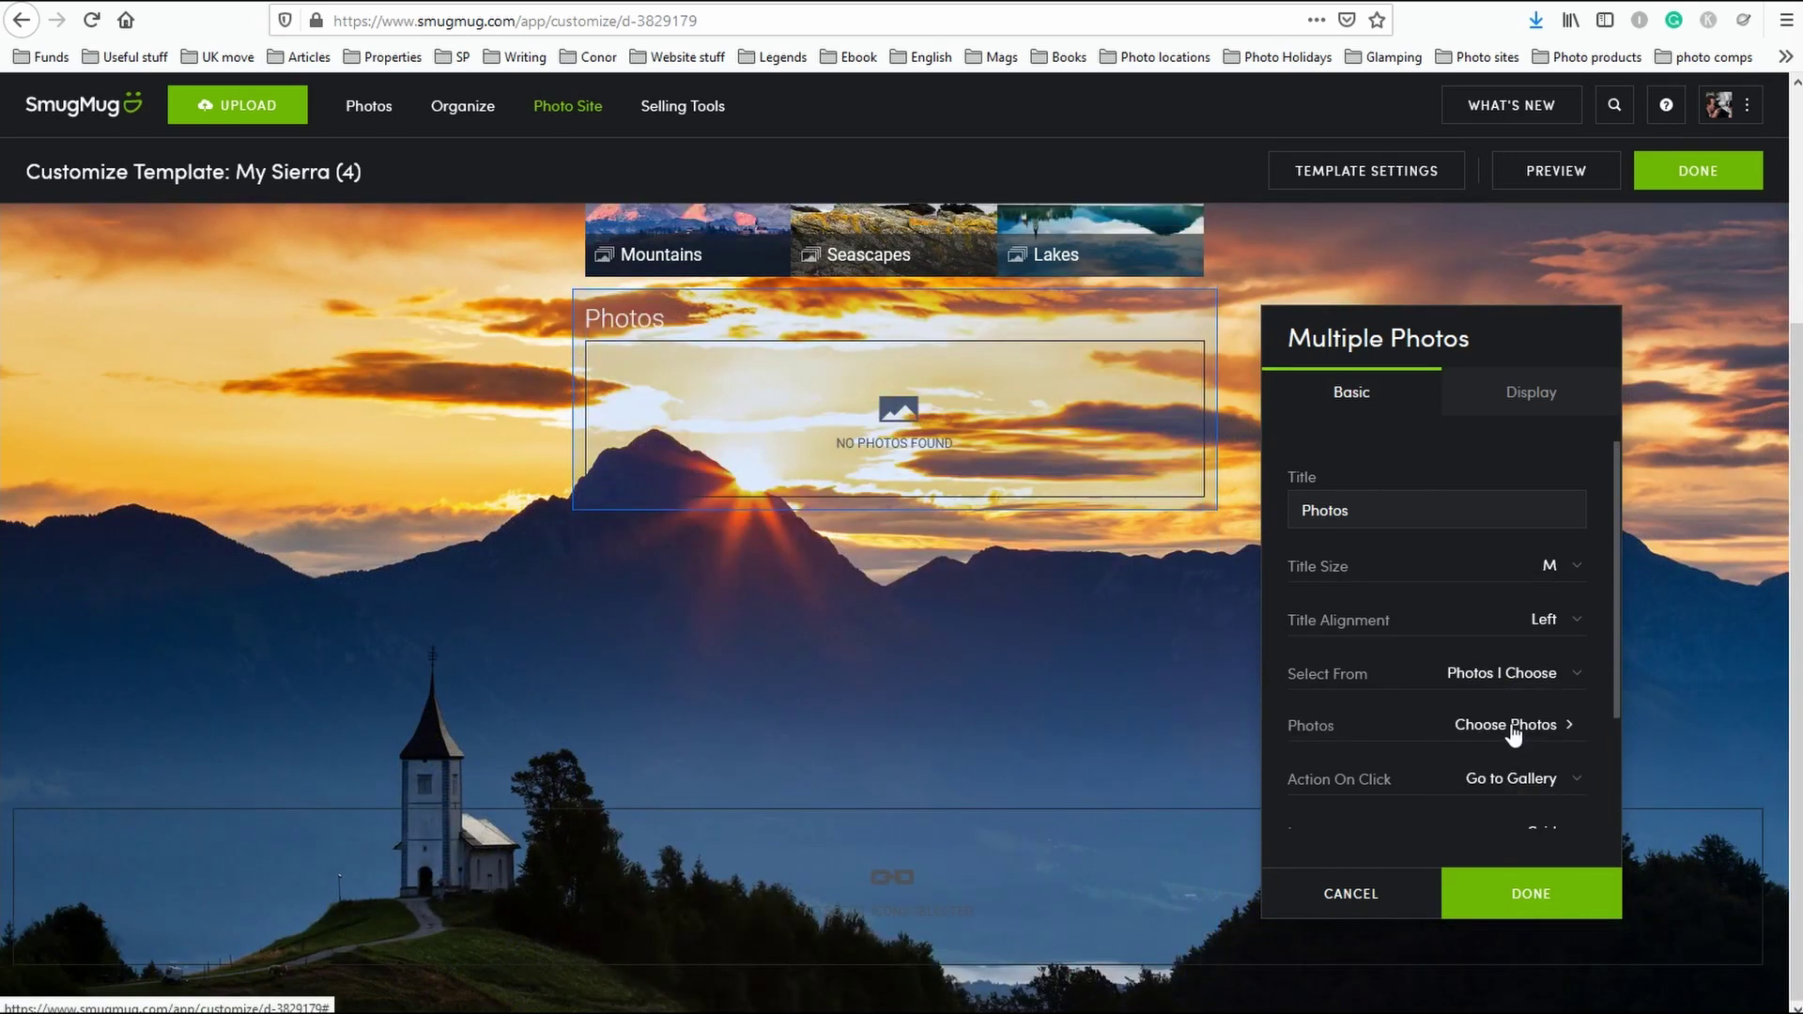
{"action": "left_click", "coordinate": [1509, 725]}
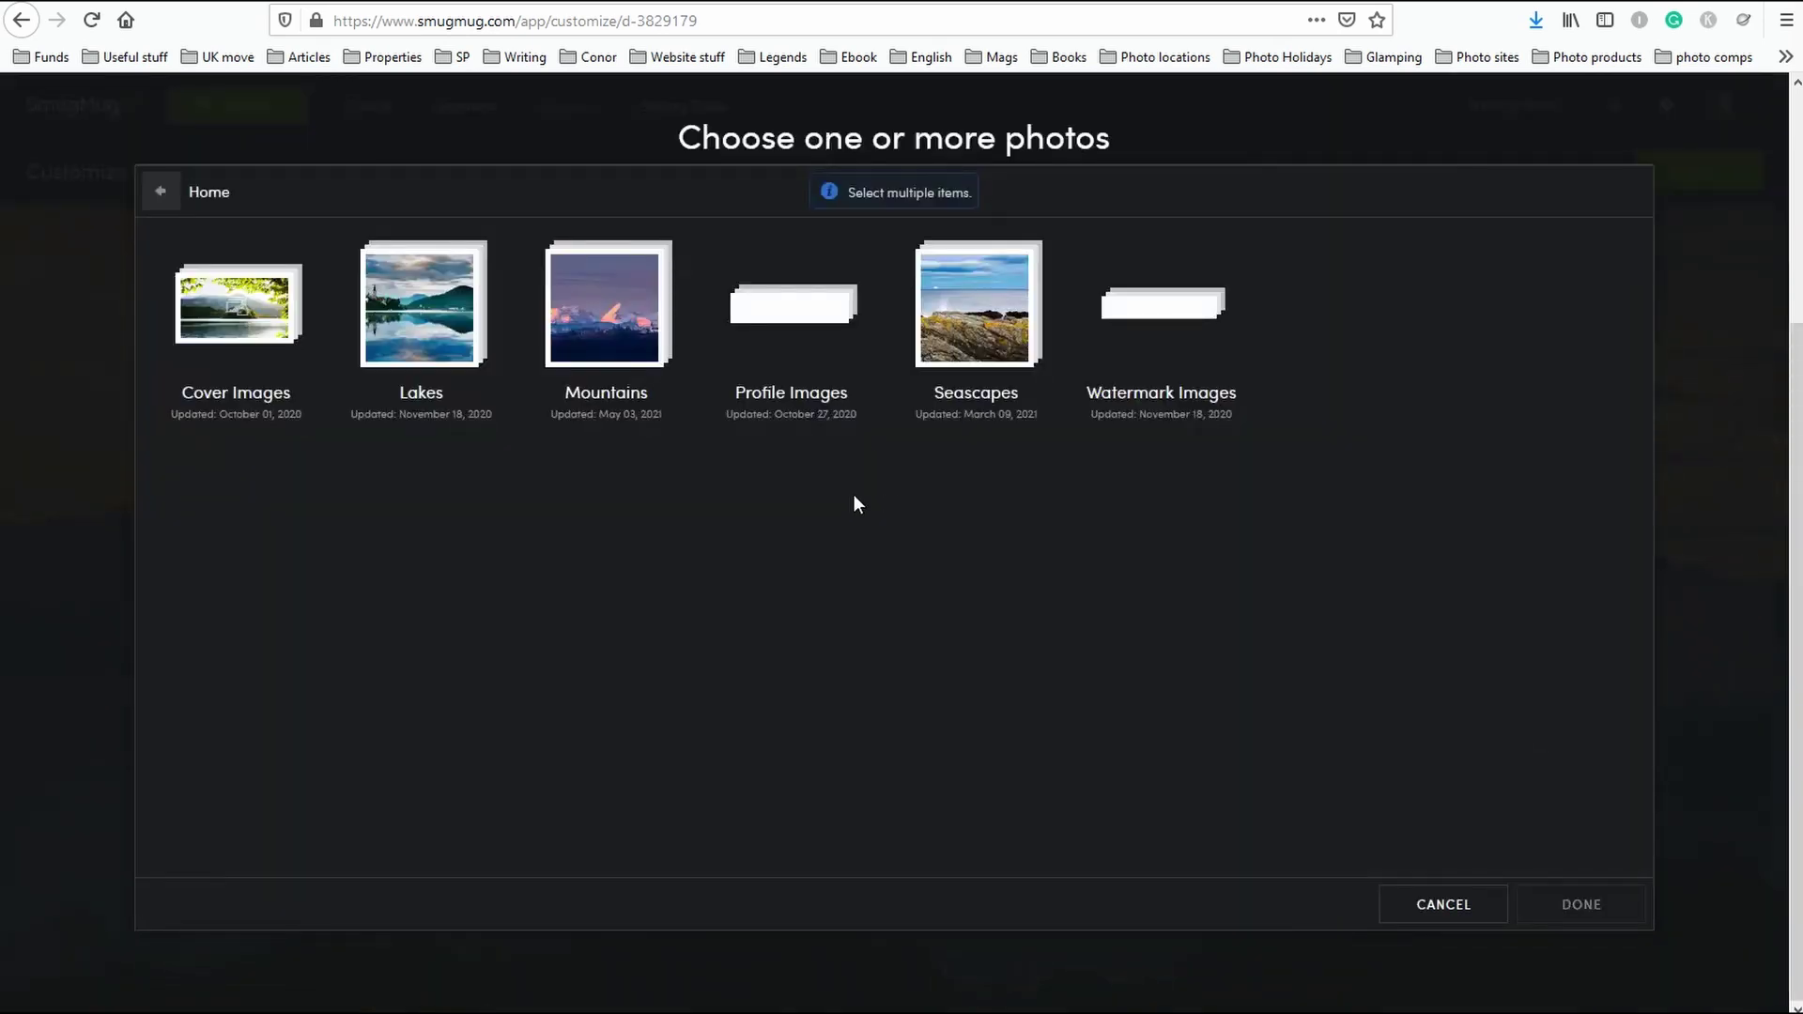
Select the first, second, fourth, sixth and seventh photos of the Mountains gallery for the block.
{"action": "left_click", "coordinate": [613, 318]}
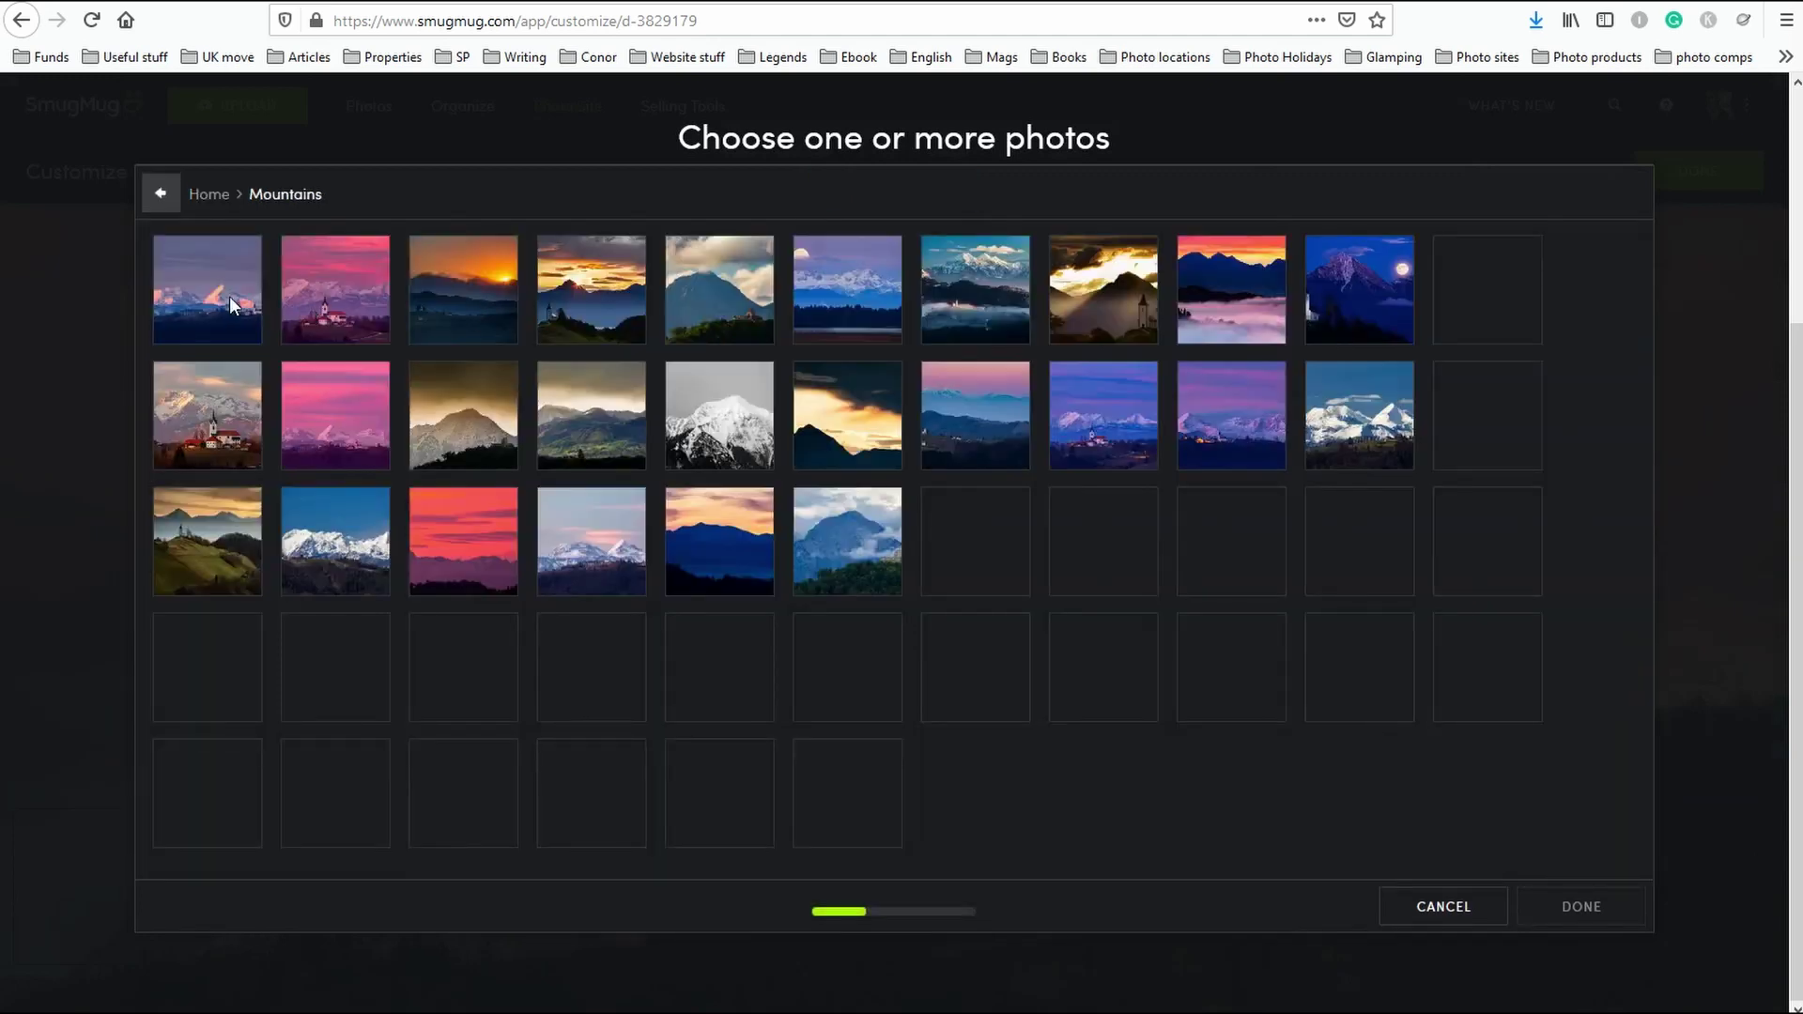
{"action": "left_click", "coordinate": [232, 307]}
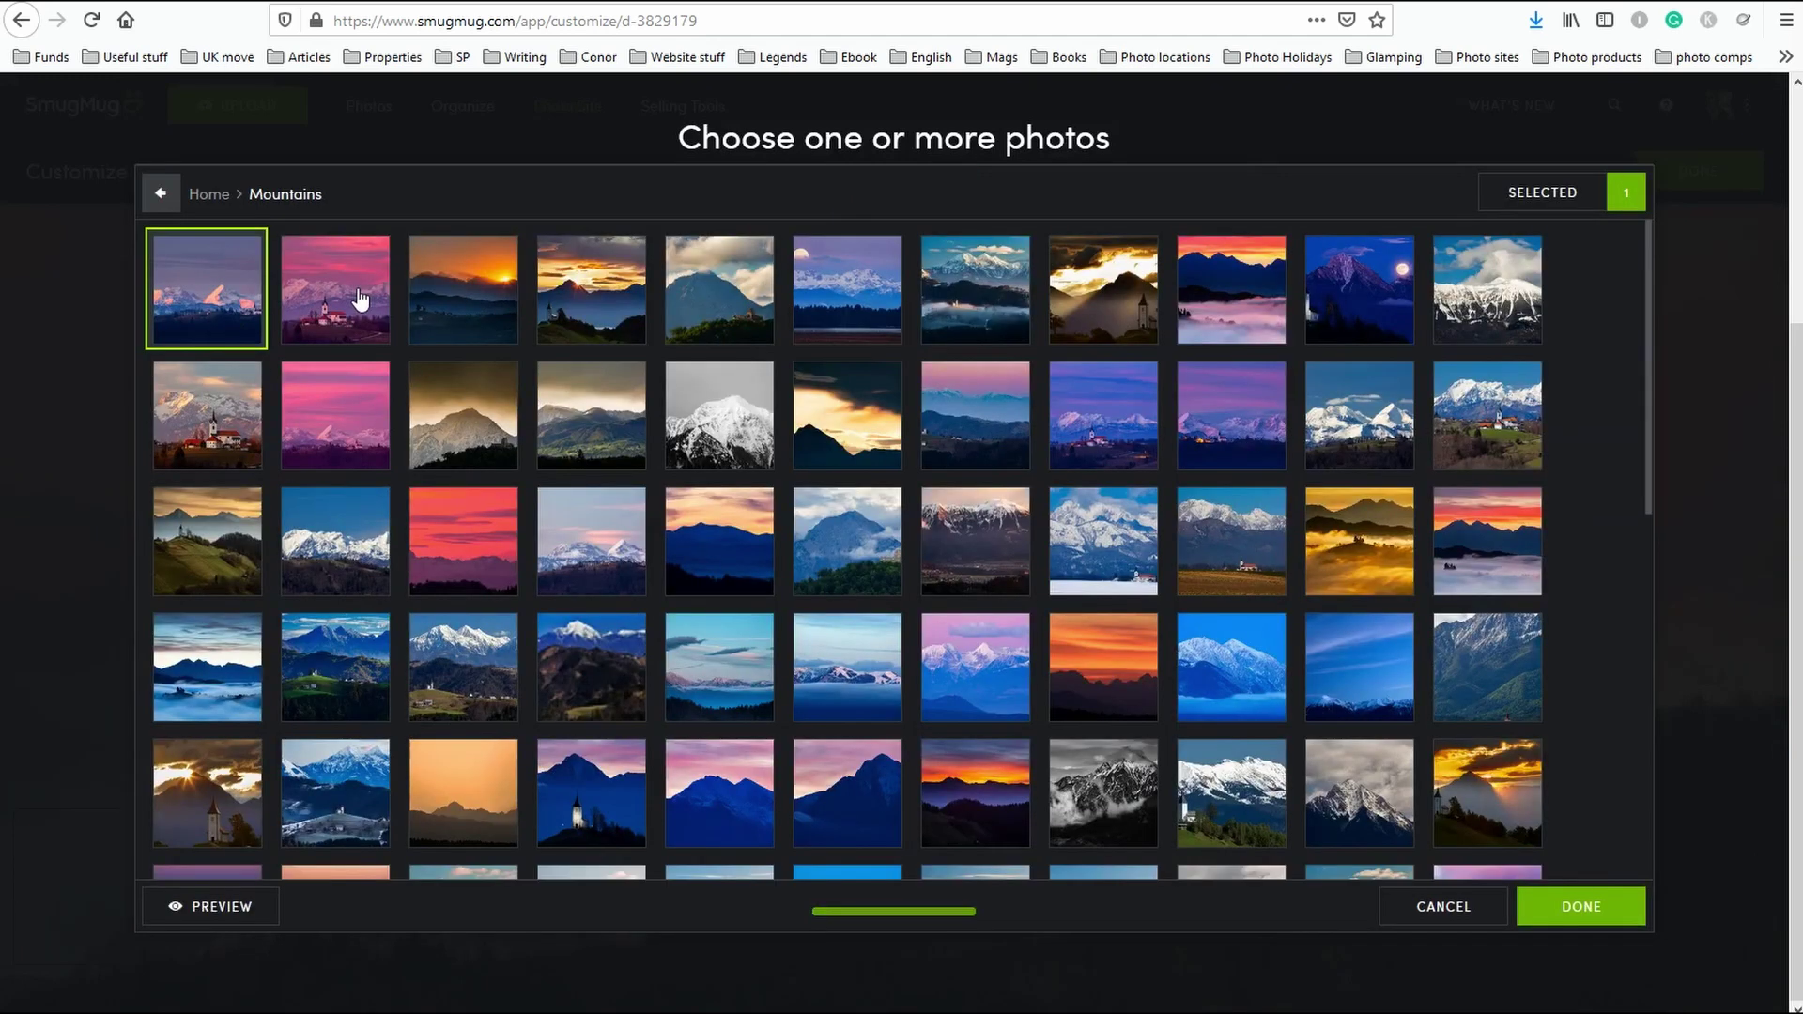
{"action": "left_click", "coordinate": [355, 299]}
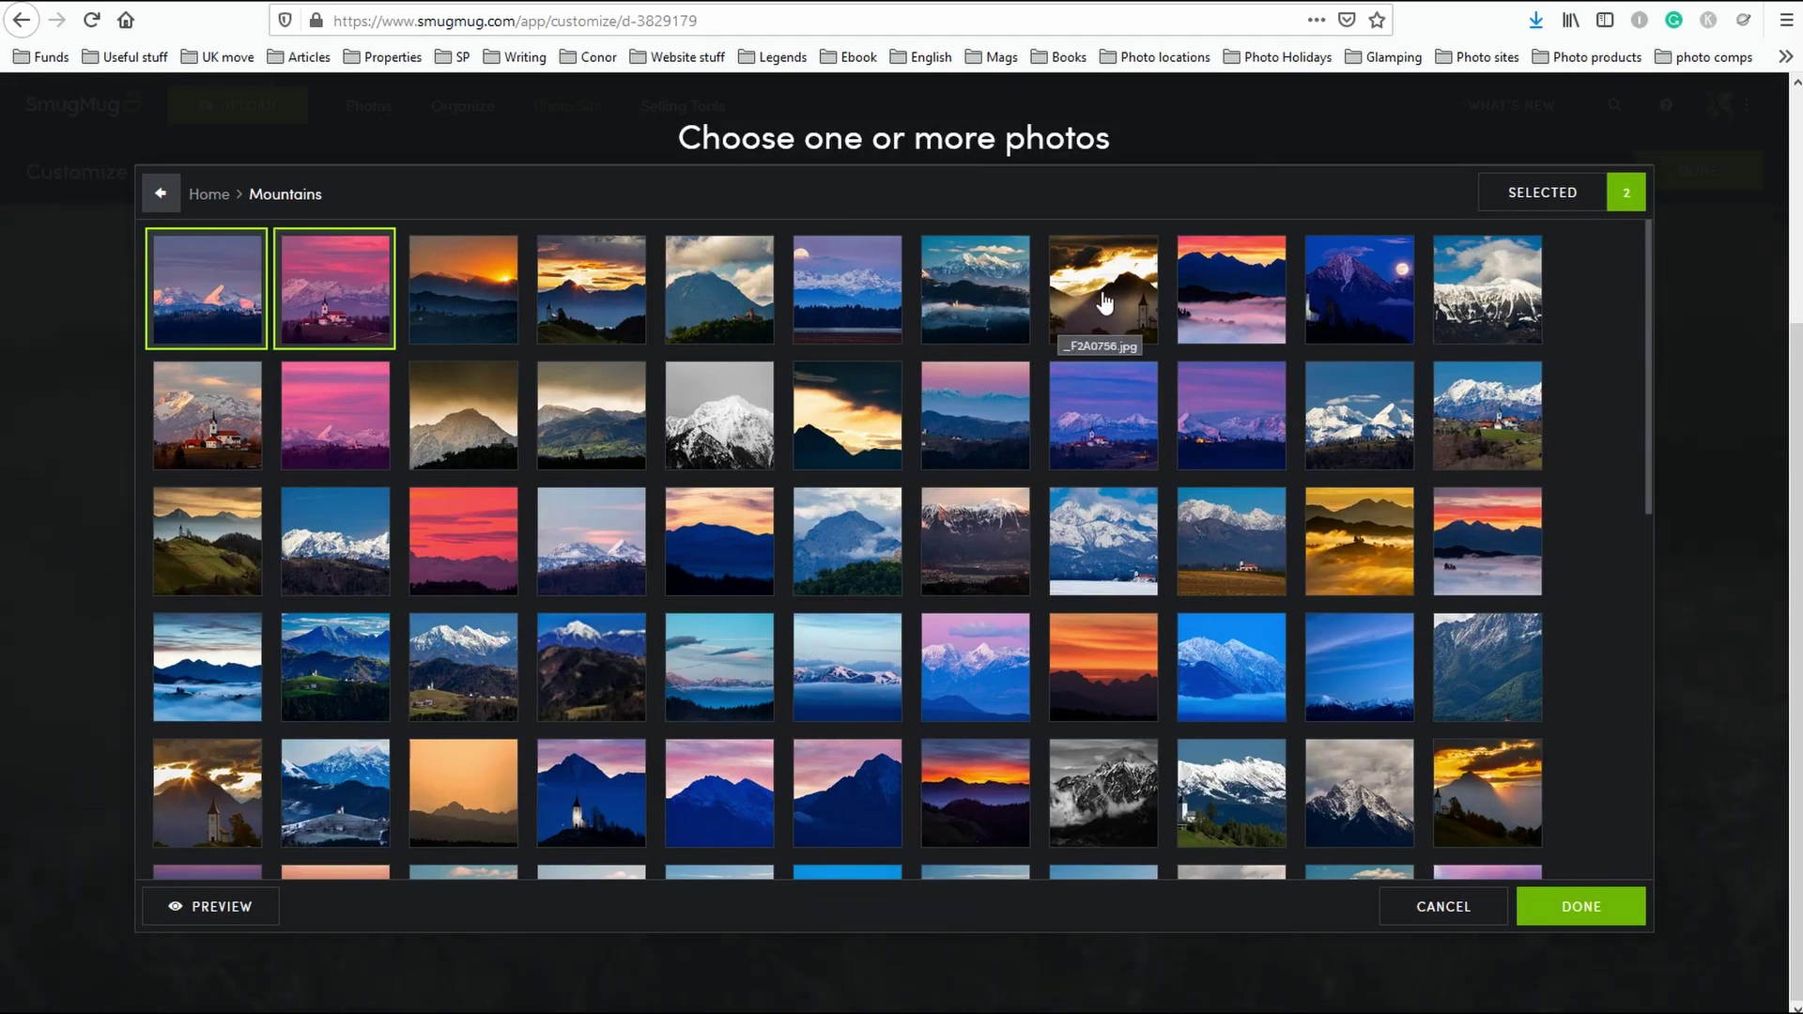
{"action": "left_click", "coordinate": [1104, 301]}
{"action": "left_click", "coordinate": [975, 331]}
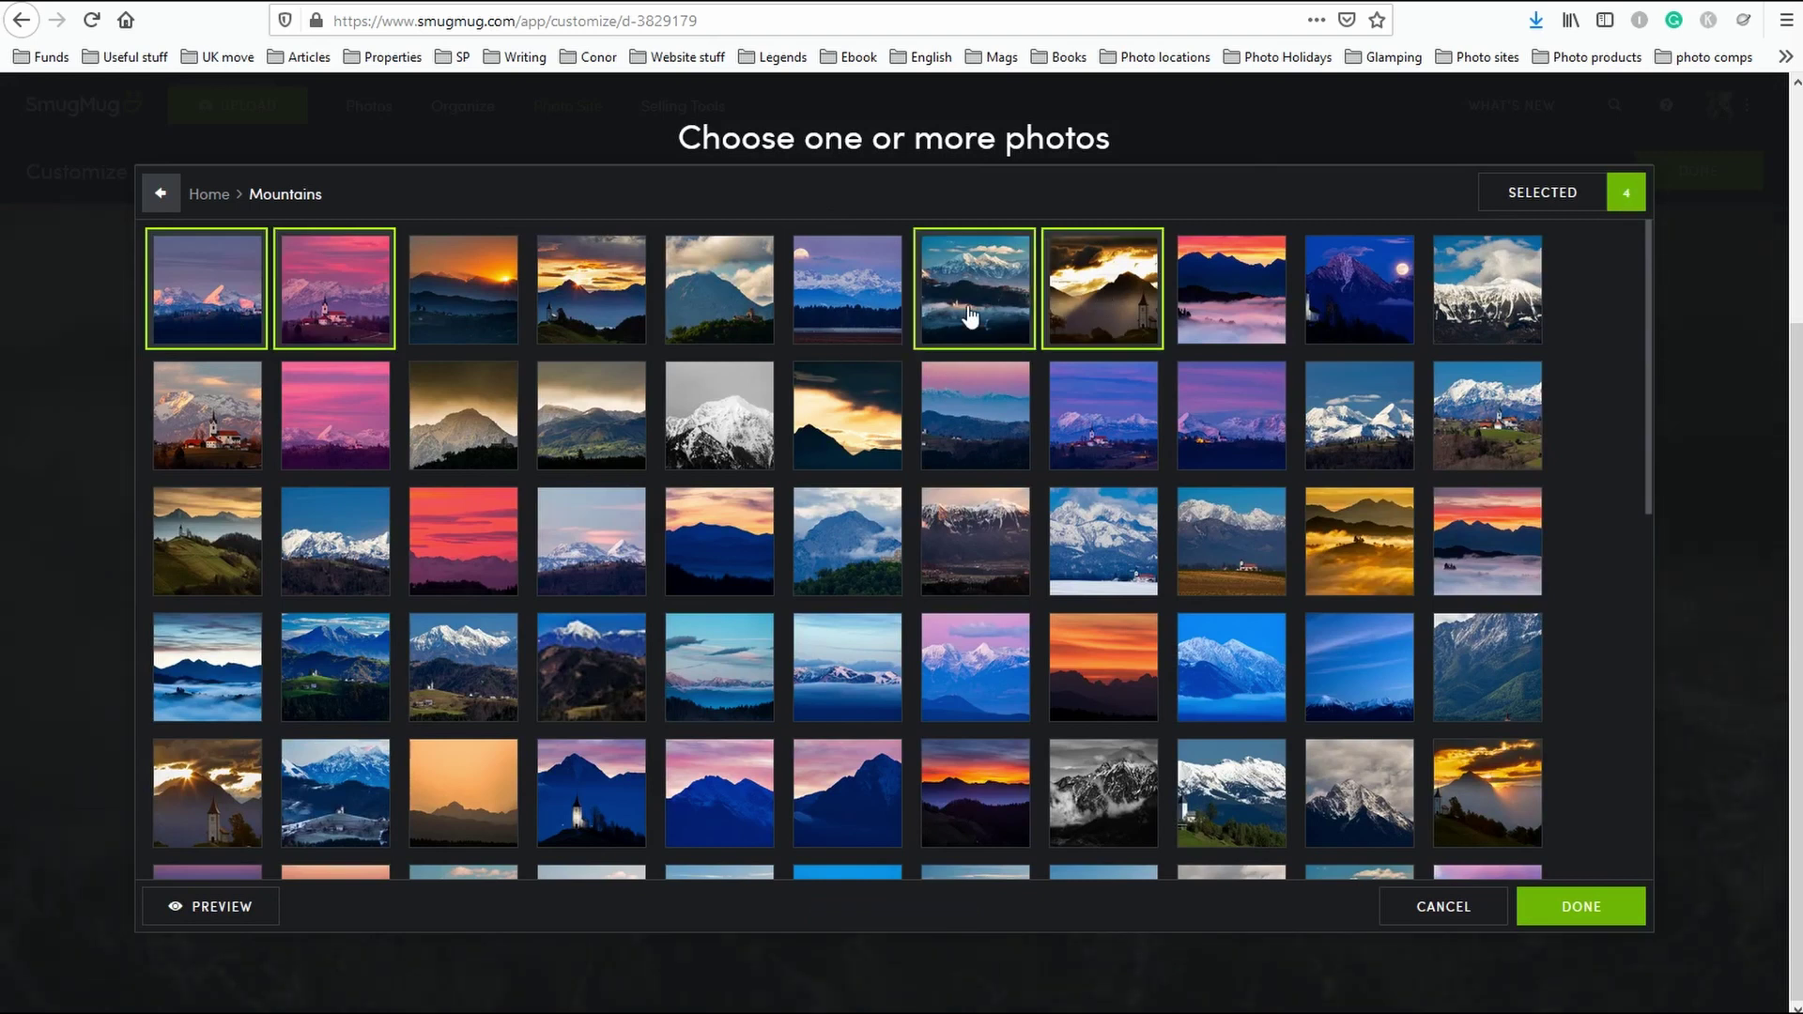
{"action": "left_click", "coordinate": [855, 322]}
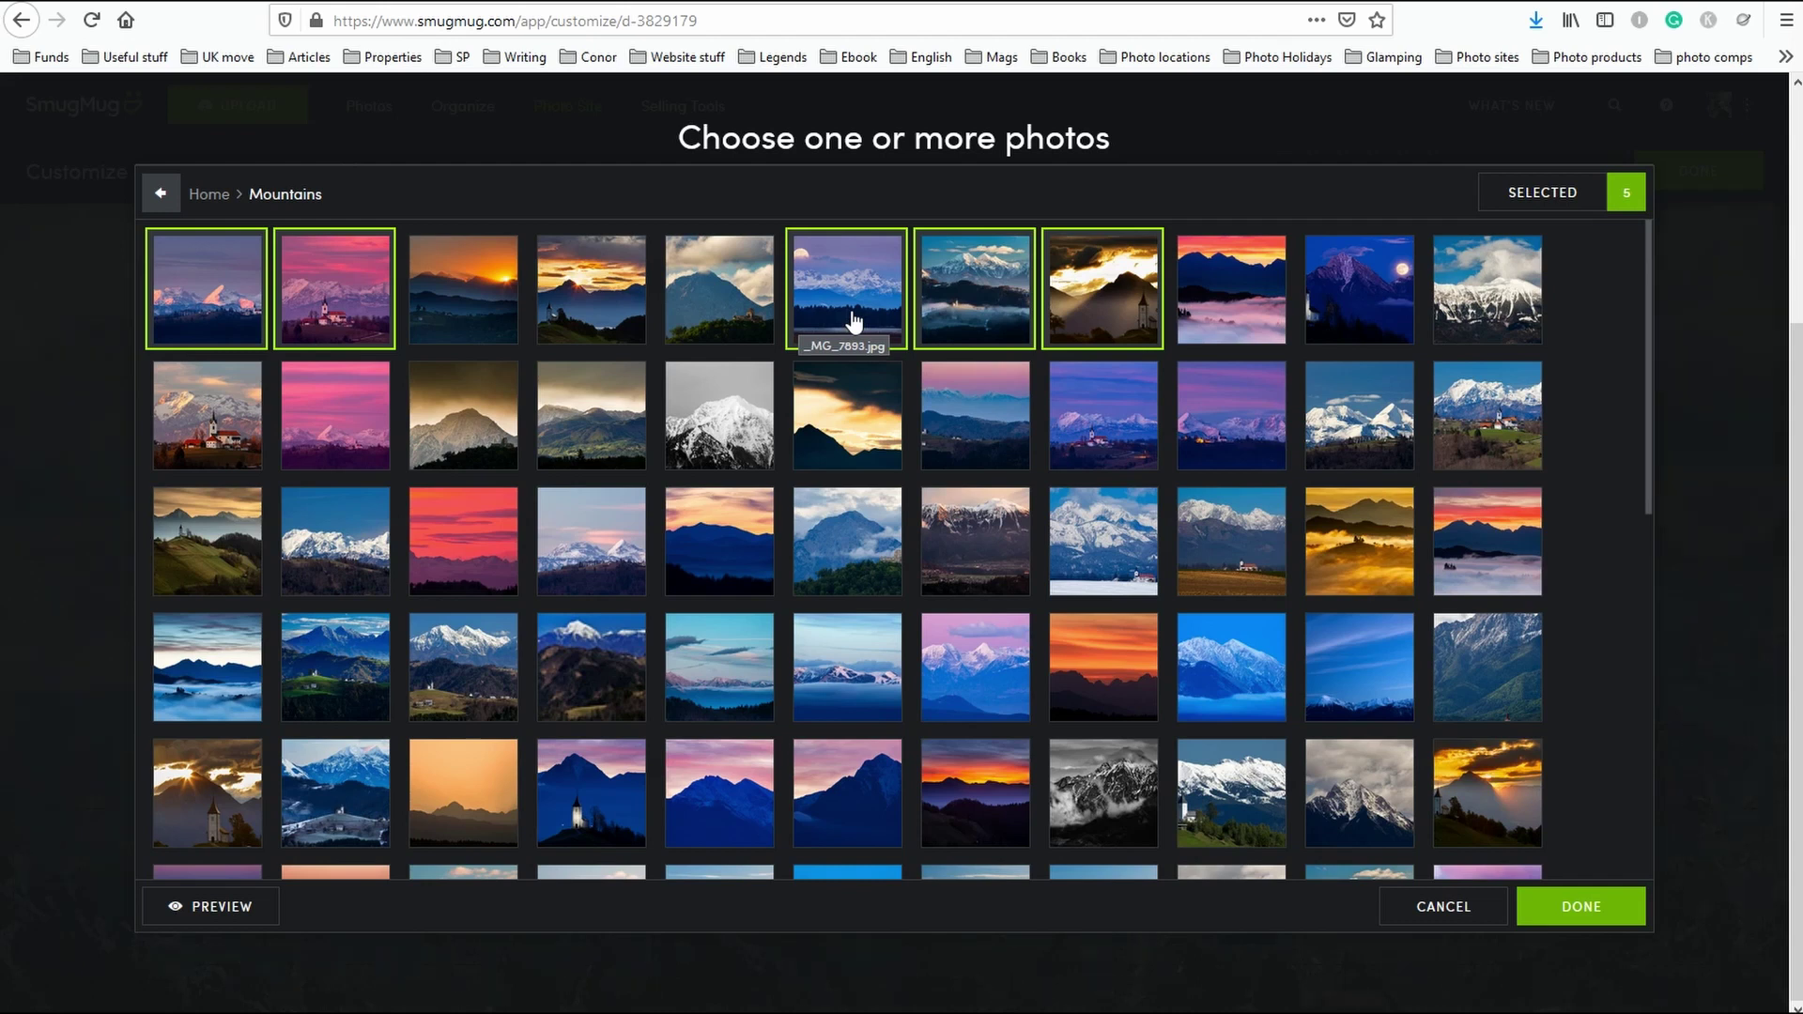
{"action": "left_click", "coordinate": [1099, 315]}
{"action": "left_click", "coordinate": [593, 327]}
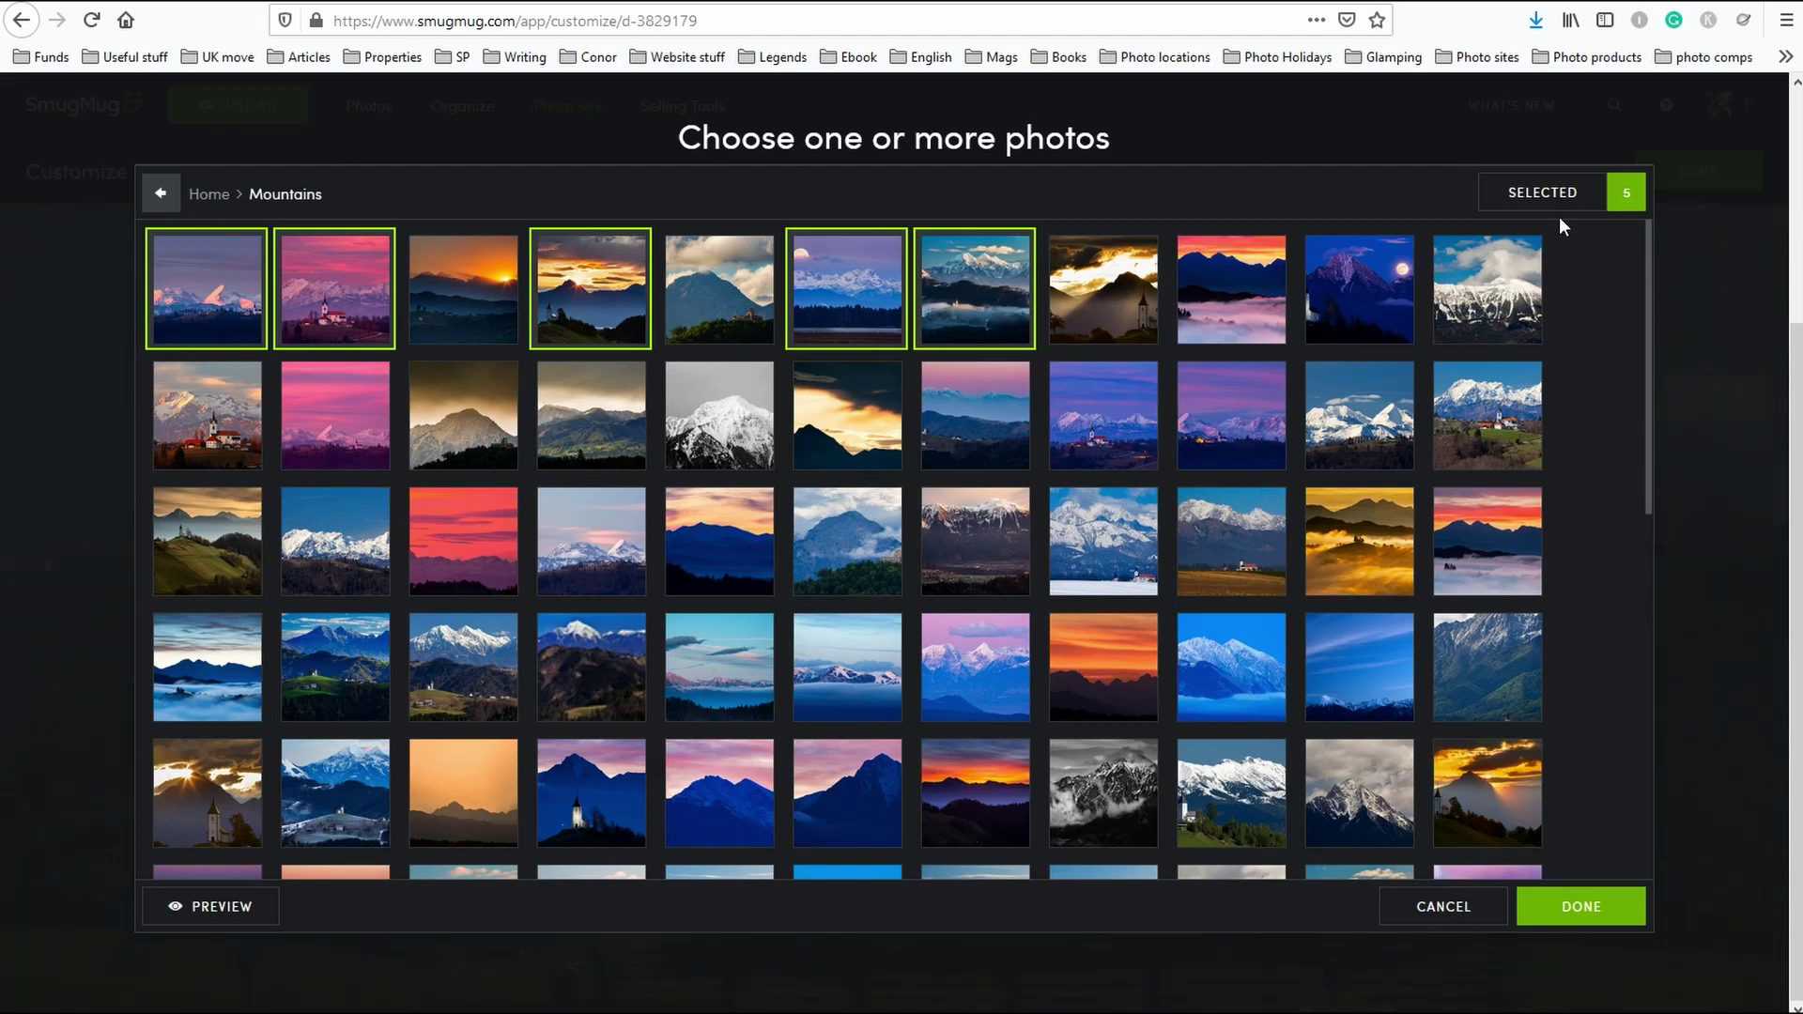
Add the Seascapes gallery's first and sixth photos plus the fourth and sixth of its second row, and return to the gallery list.
{"action": "left_click", "coordinate": [164, 193]}
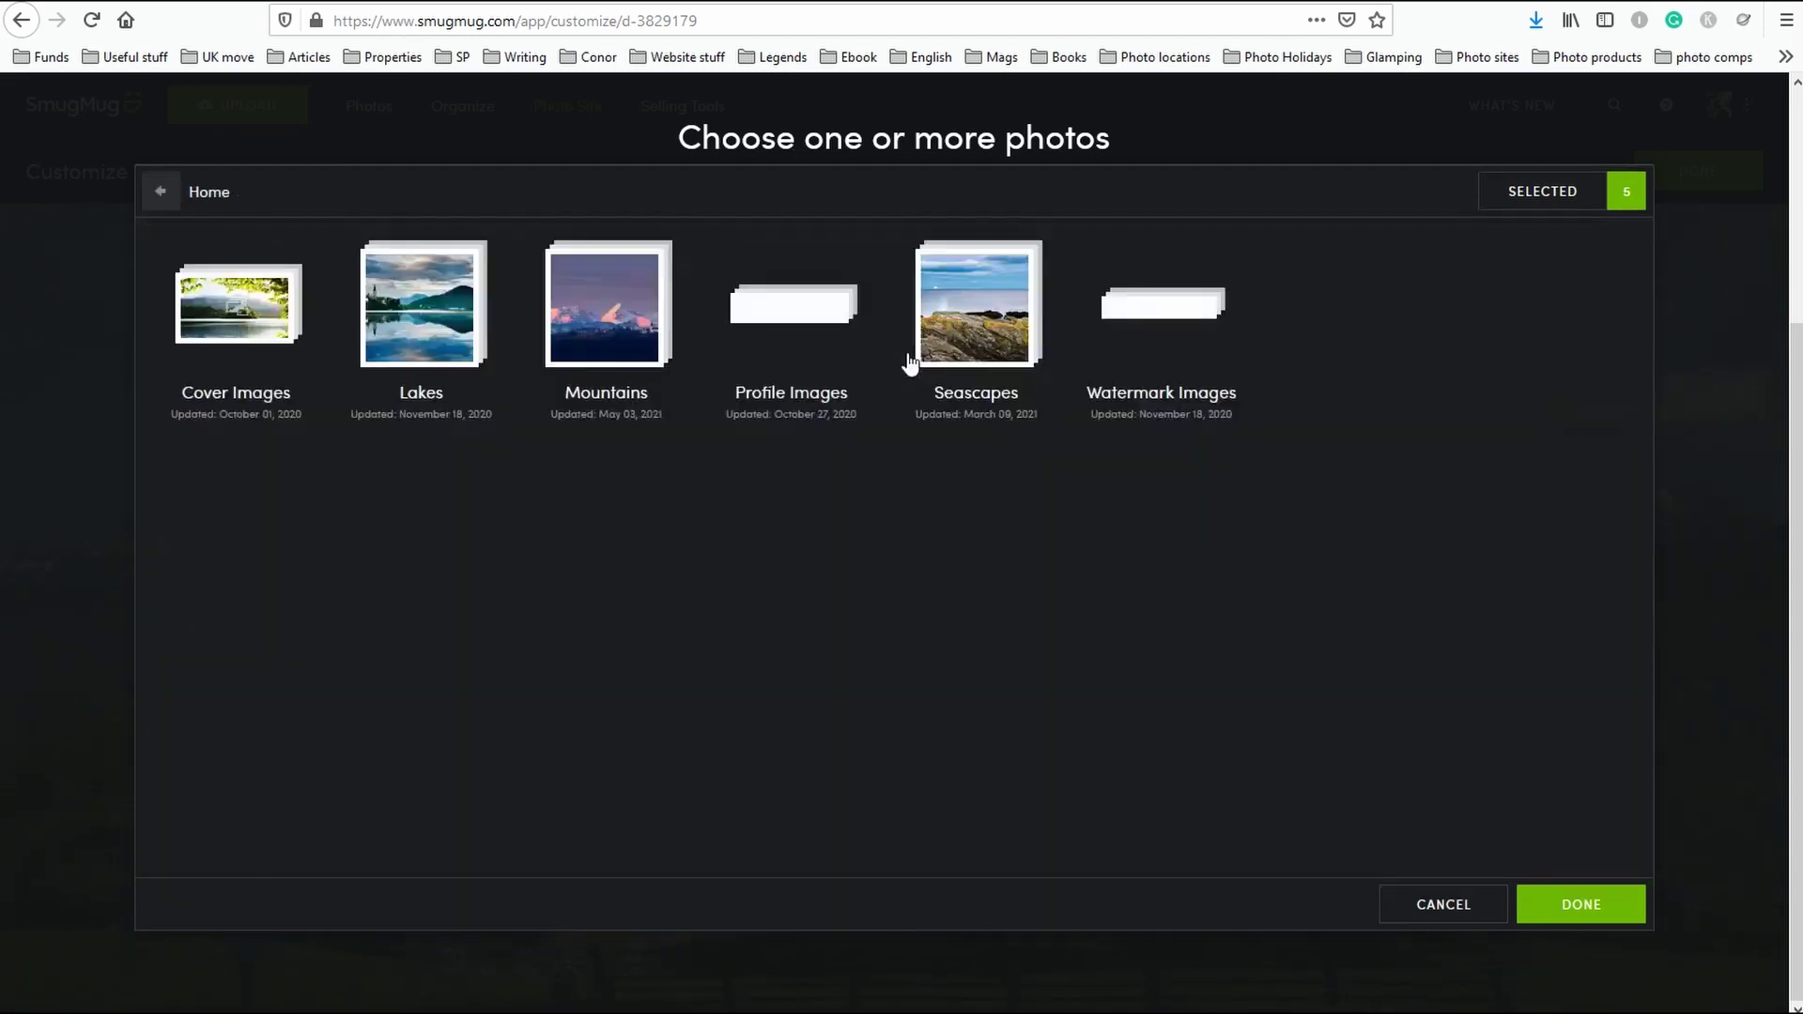
{"action": "left_click", "coordinate": [1015, 316]}
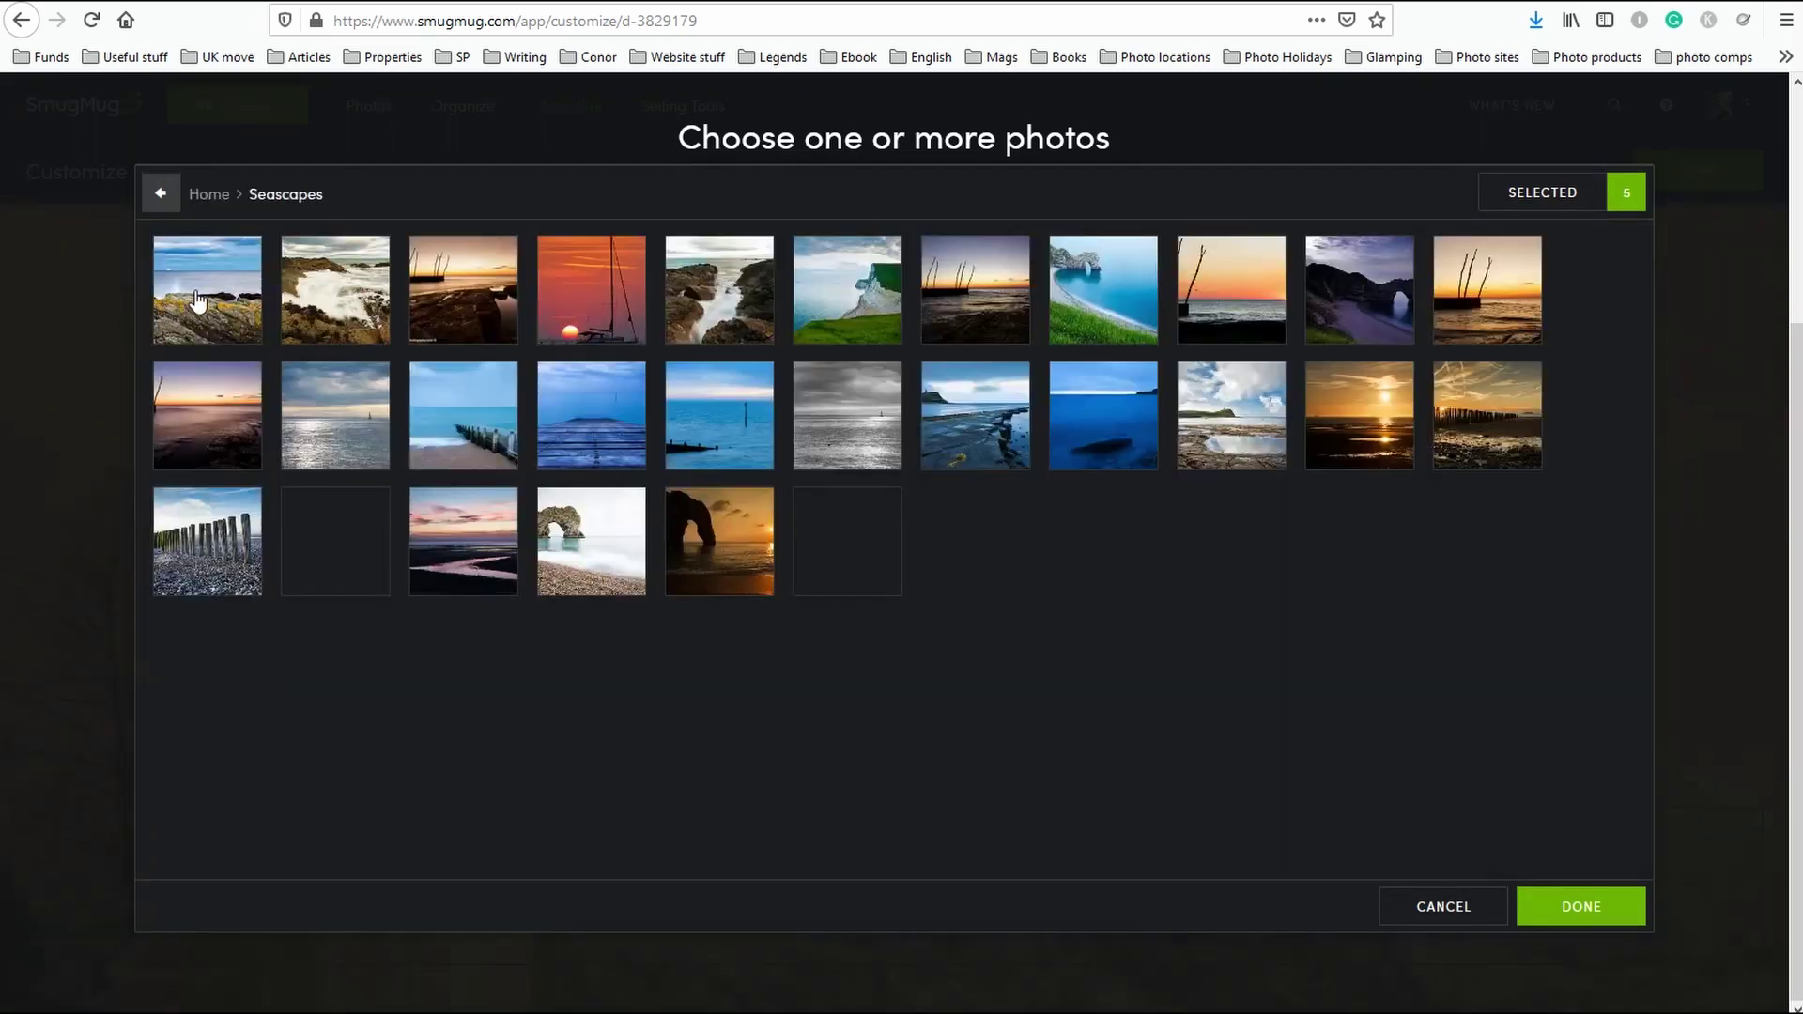
{"action": "left_click", "coordinate": [199, 302]}
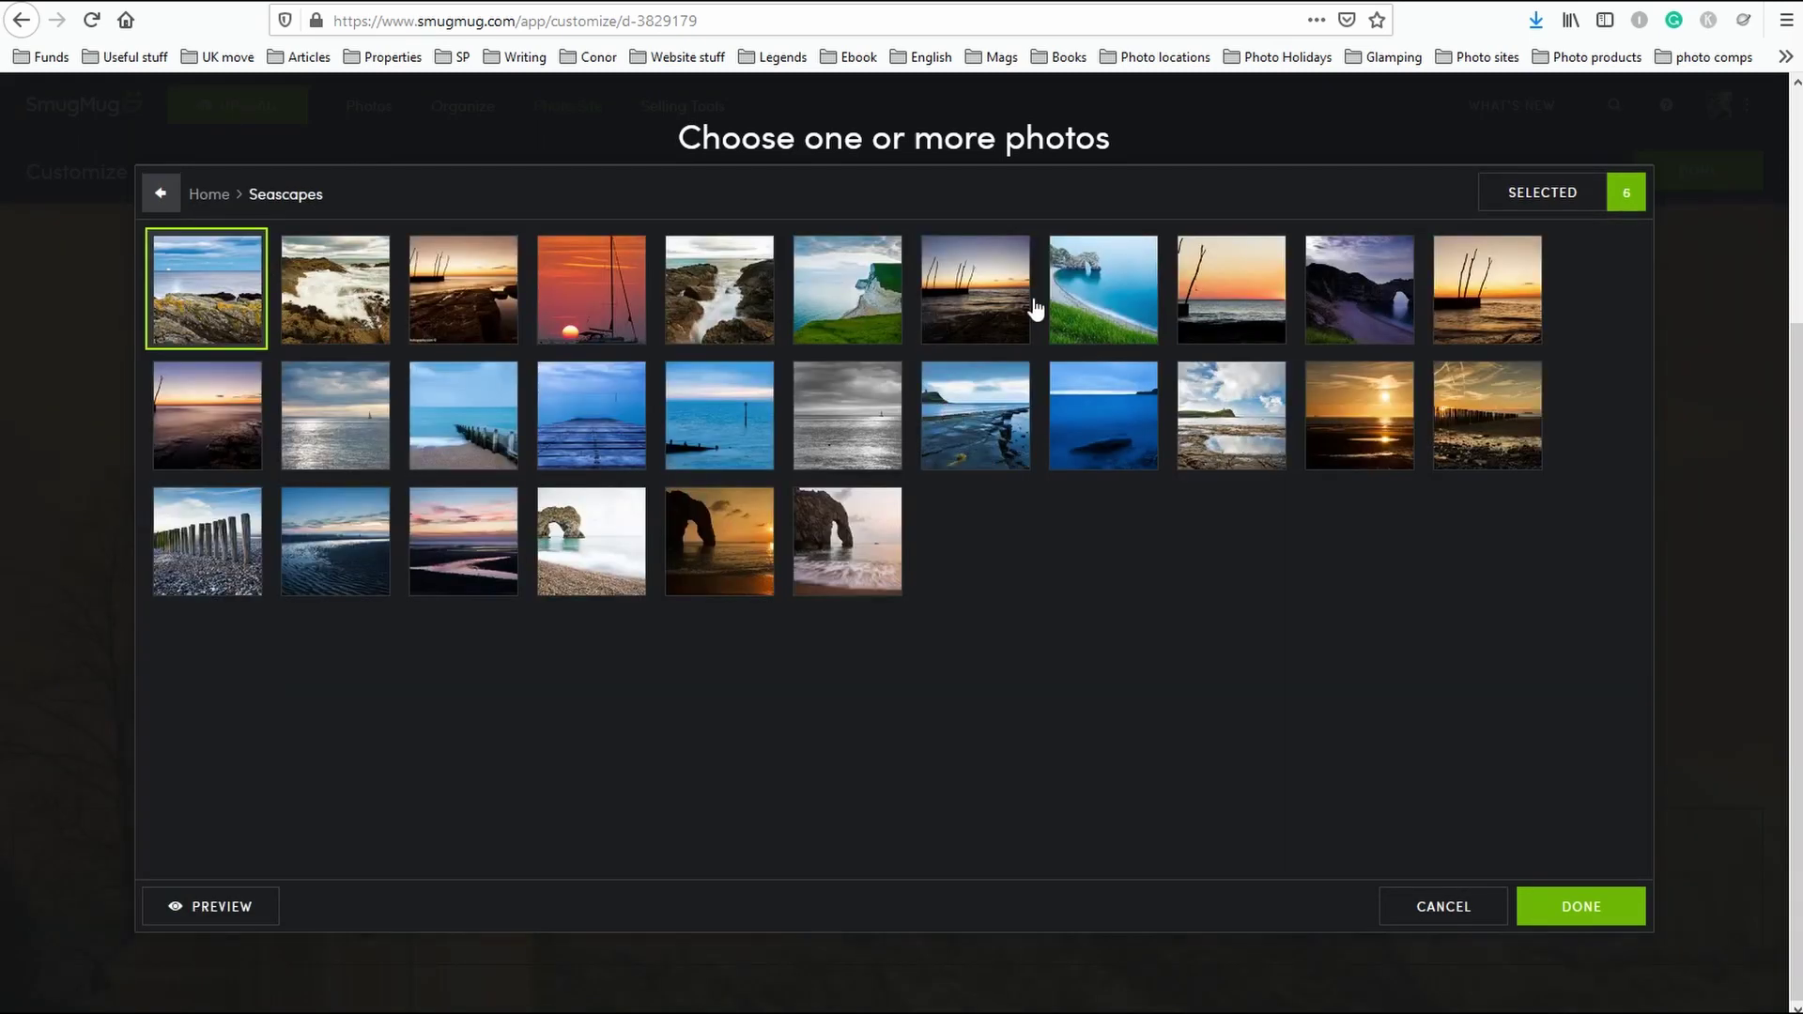
{"action": "left_click", "coordinate": [871, 308]}
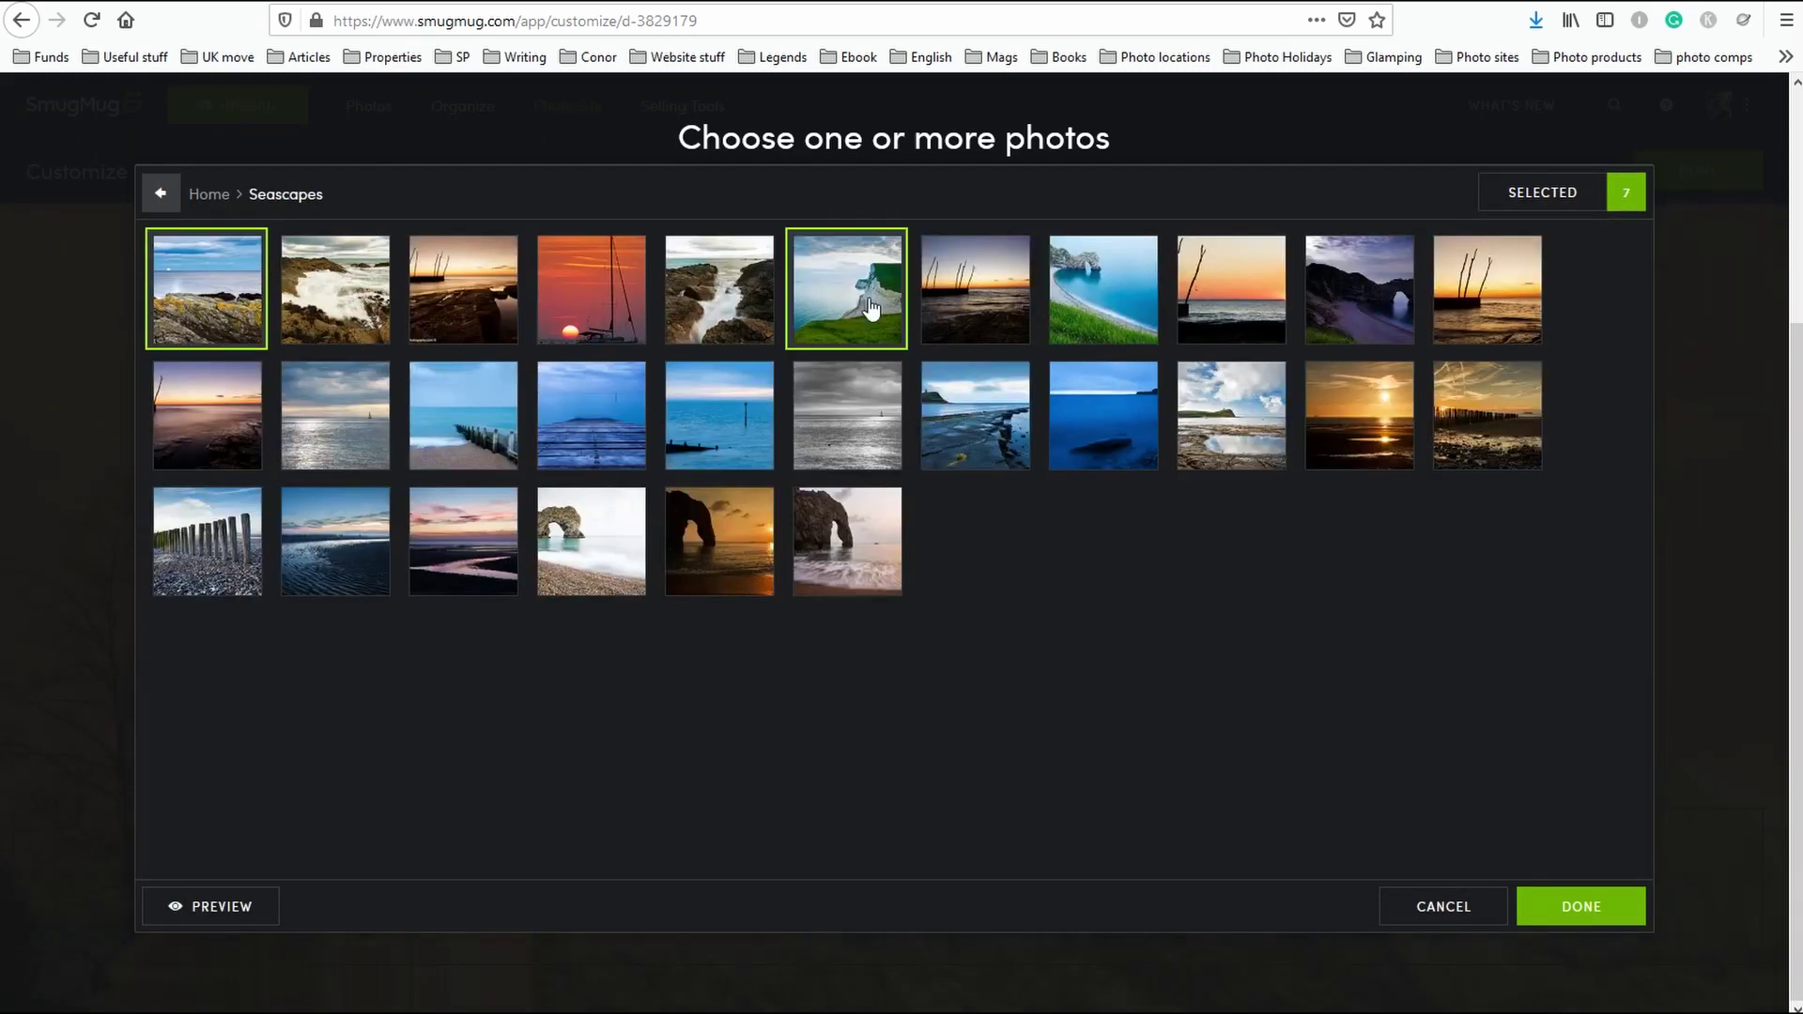
{"action": "left_click", "coordinate": [612, 454]}
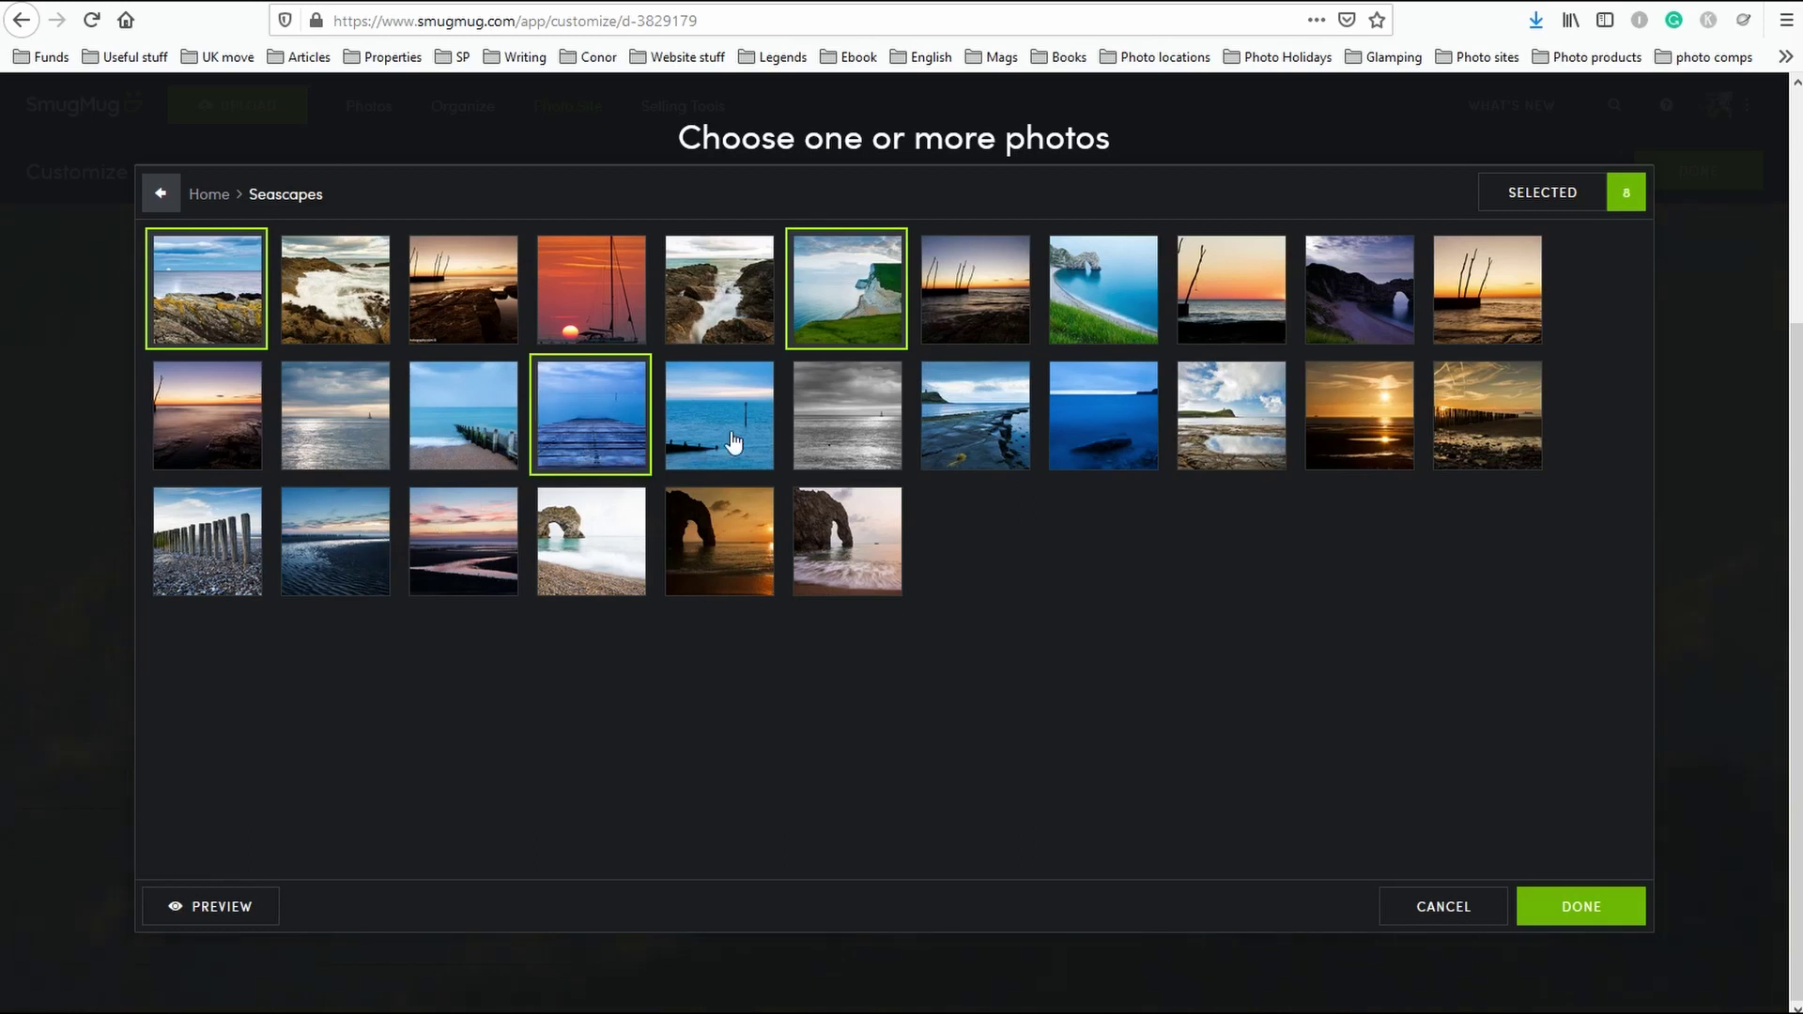
{"action": "left_click", "coordinate": [833, 434]}
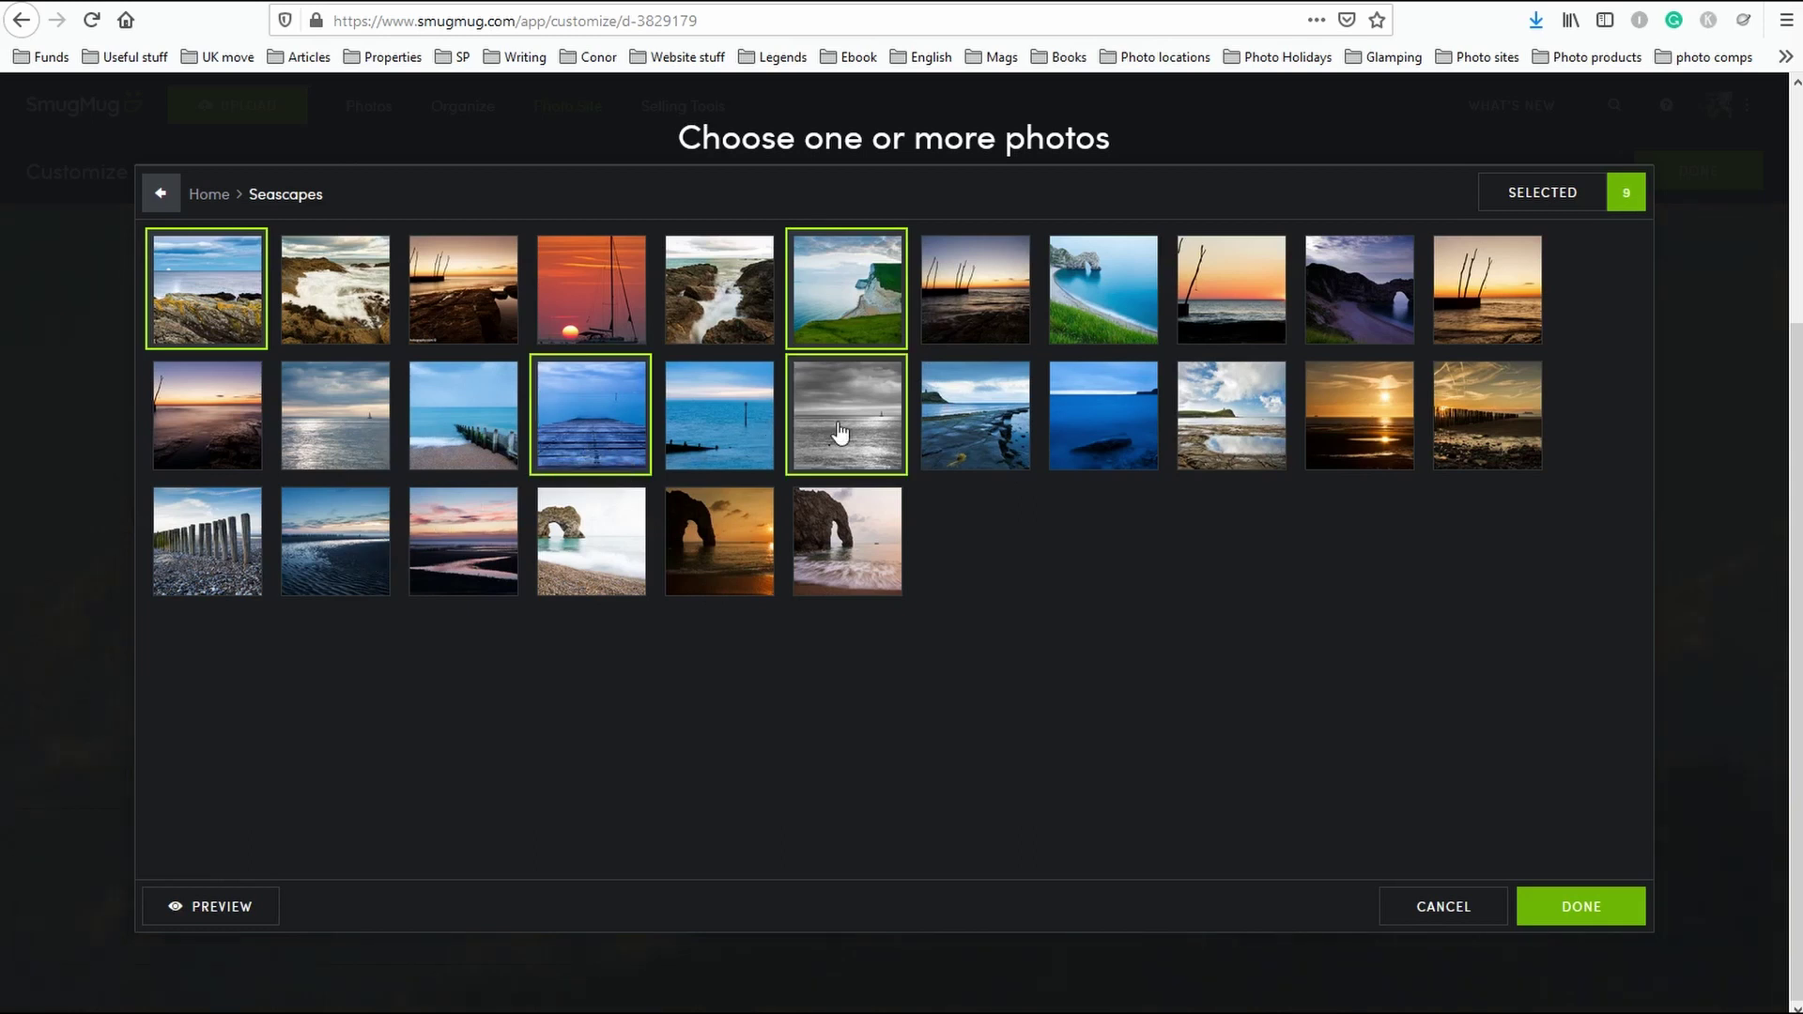
{"action": "left_click", "coordinate": [160, 194]}
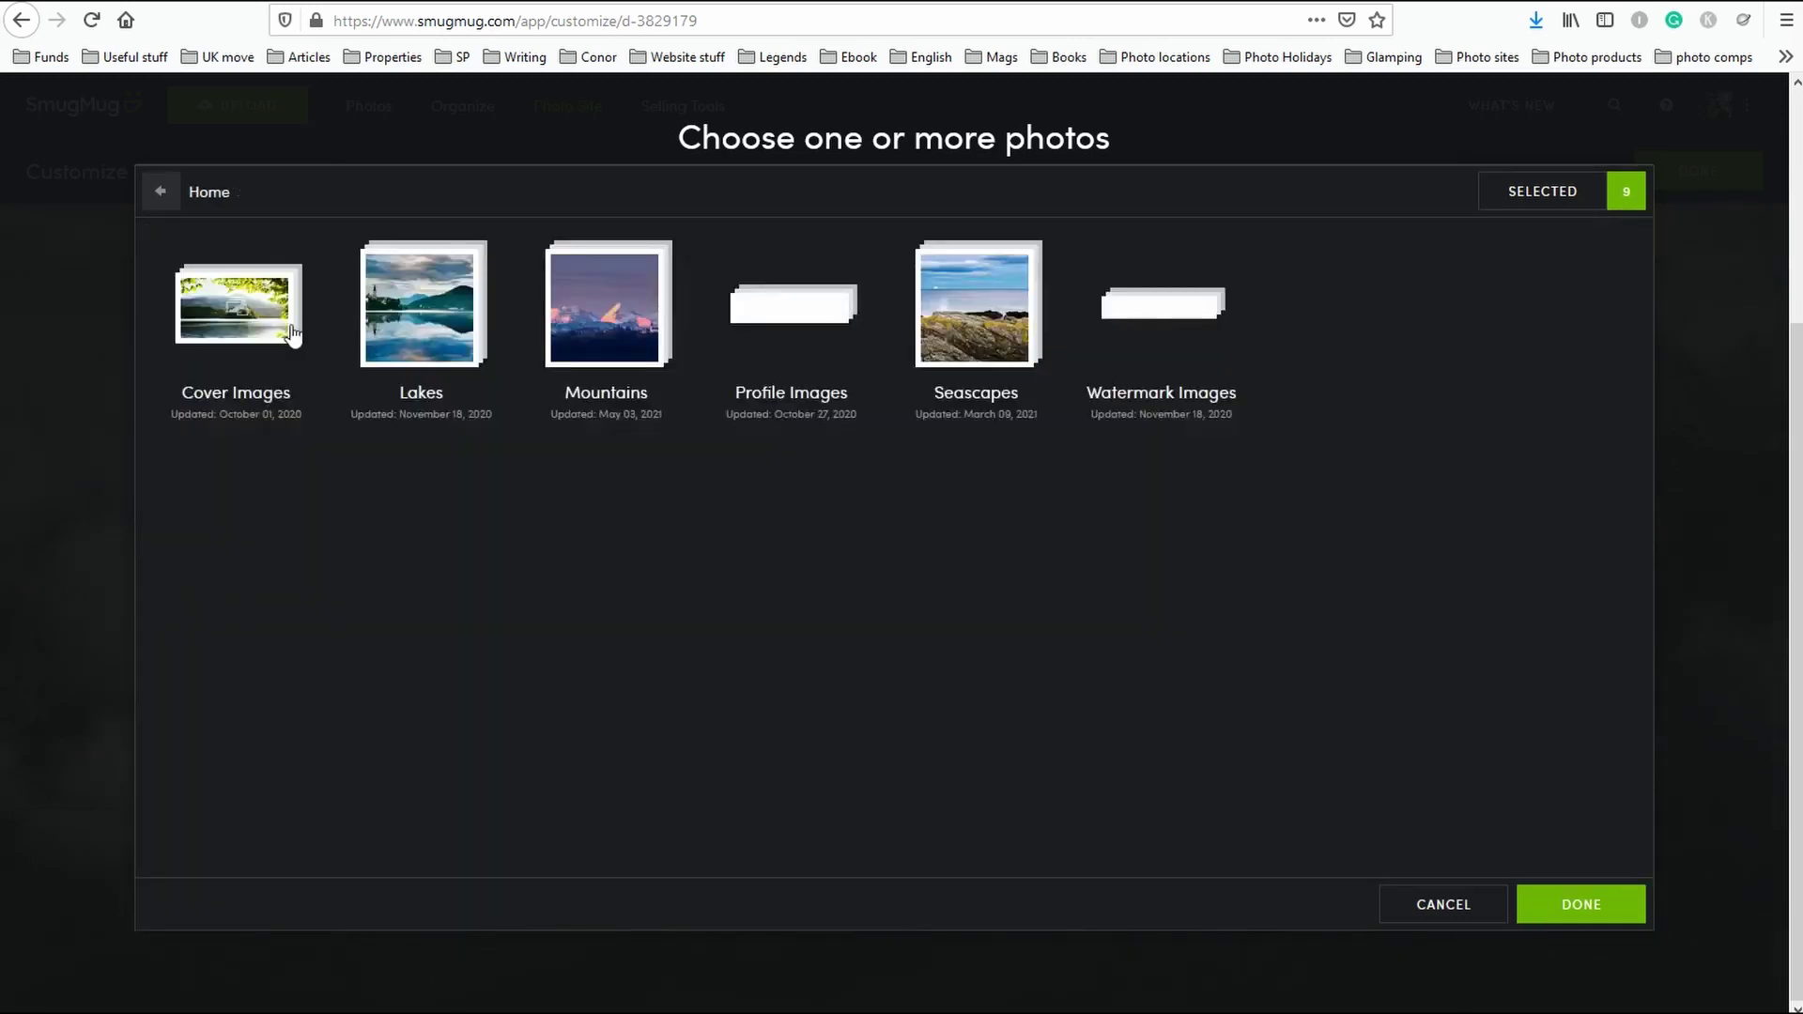
Add the Lakes gallery's first and last photos to the Multiple Photos block and confirm the photo selection.
{"action": "left_click", "coordinate": [460, 314]}
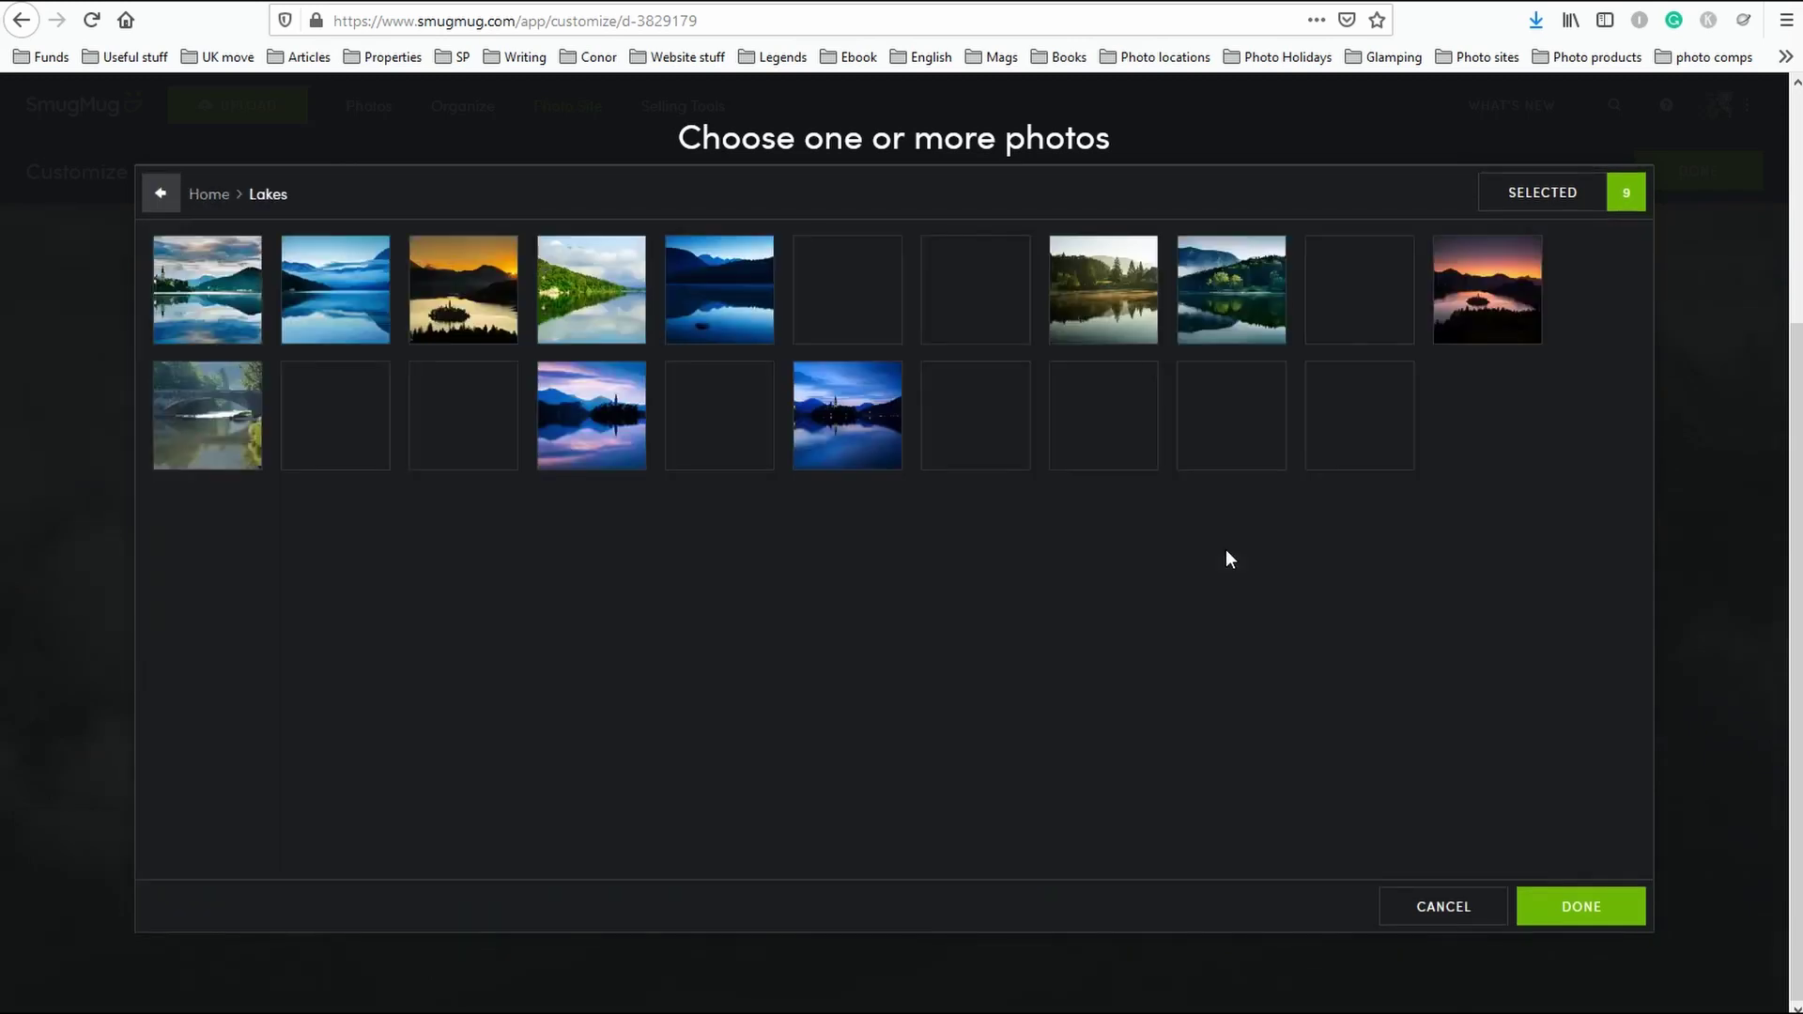
{"action": "left_click", "coordinate": [220, 307]}
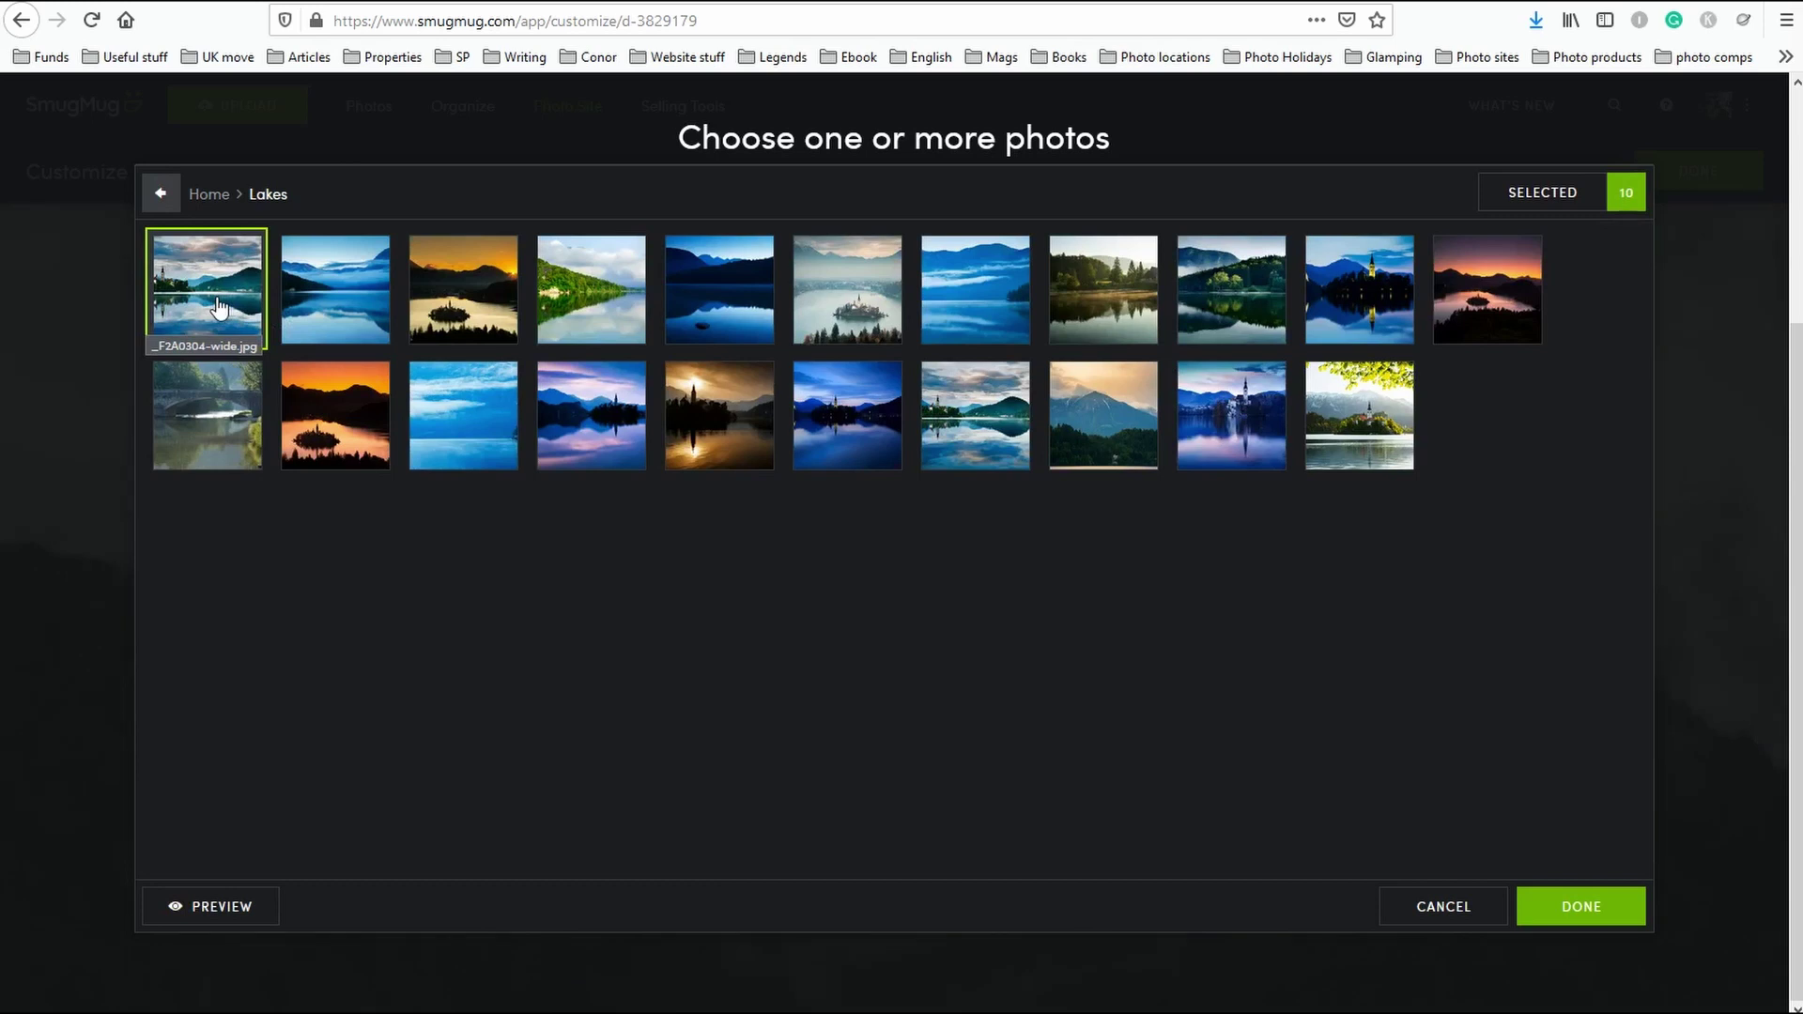
{"action": "left_click", "coordinate": [1350, 438]}
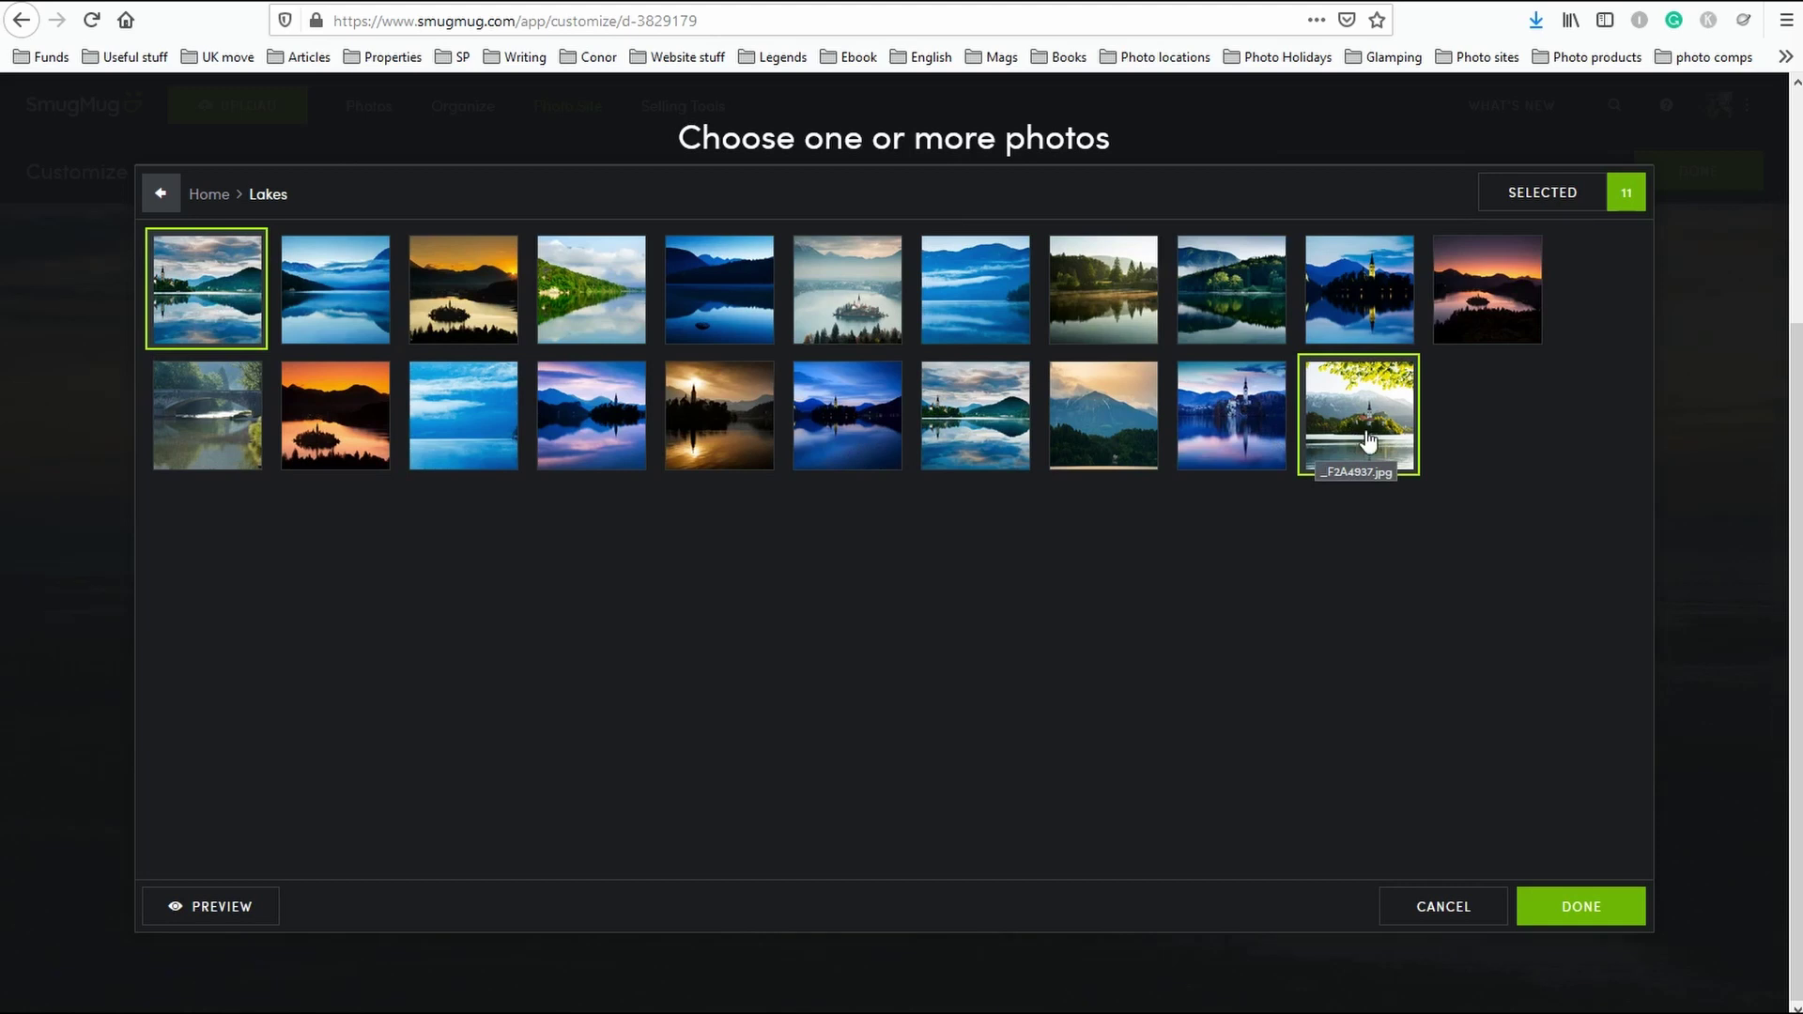
{"action": "left_click", "coordinate": [1589, 910]}
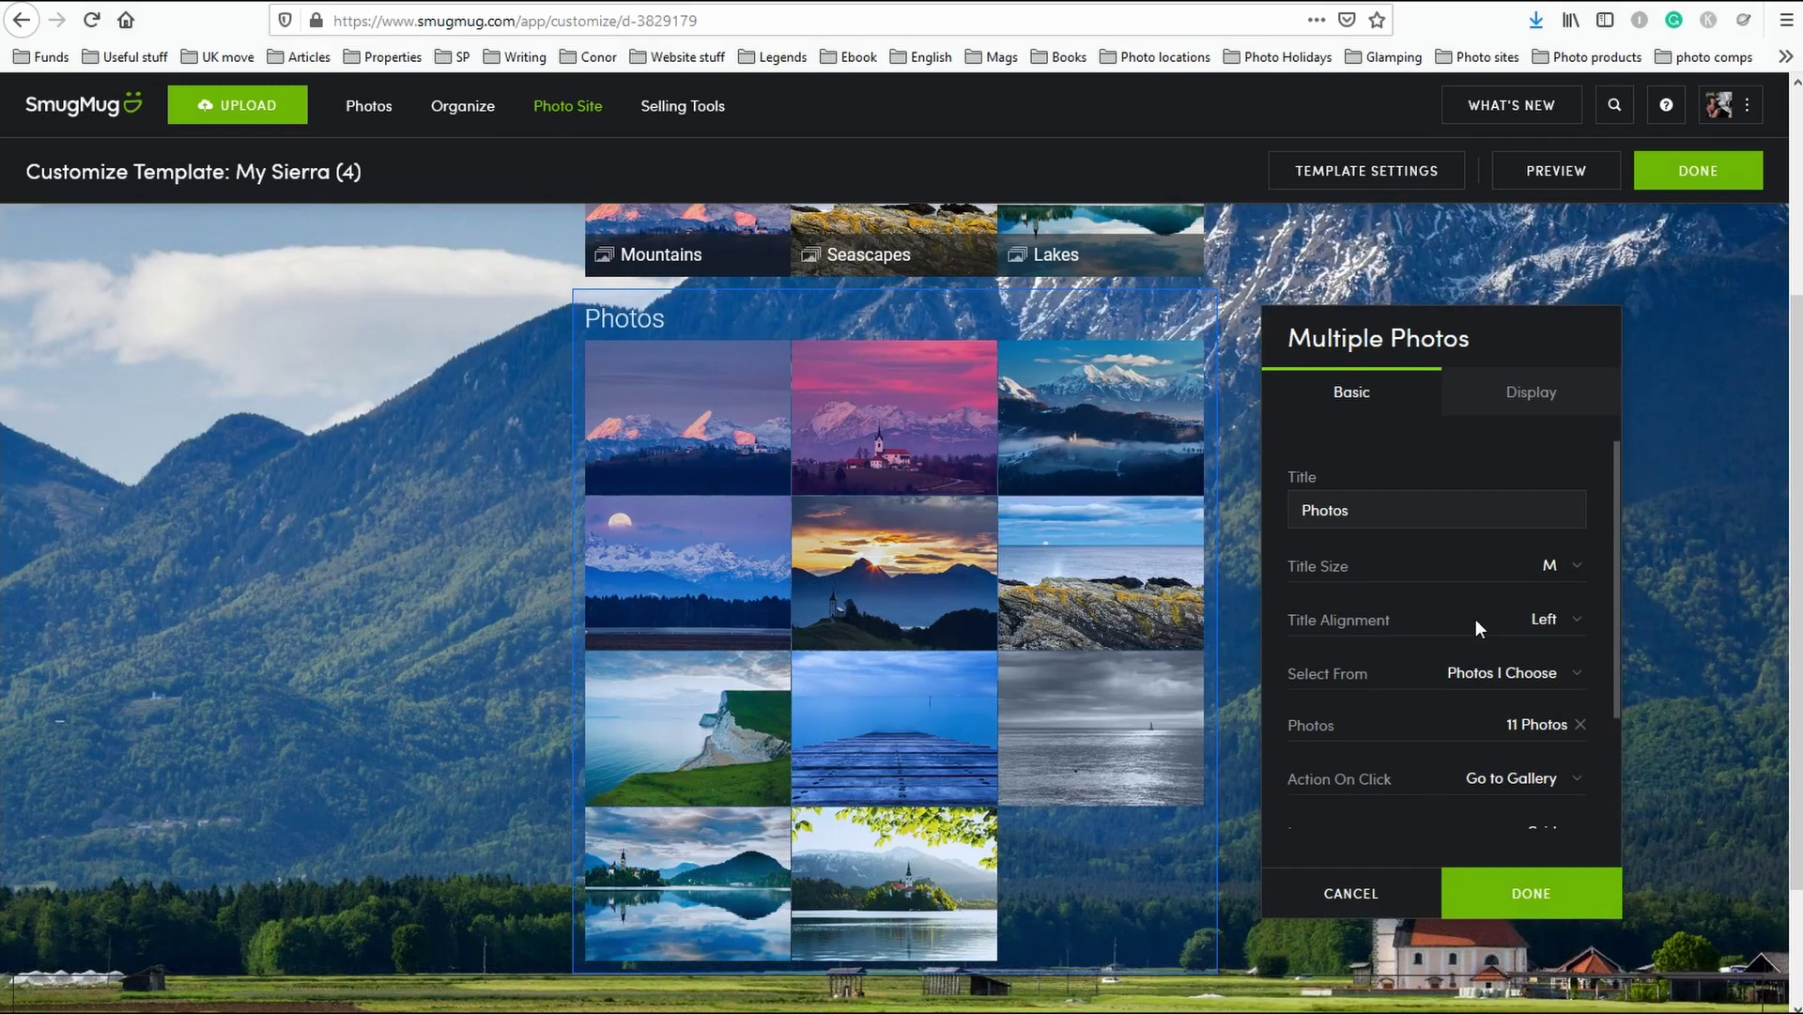
Reopen the block's photo selection, add the Lakes gallery's second photo as the twelfth picture, and apply the block settings.
{"action": "left_click", "coordinate": [1546, 723]}
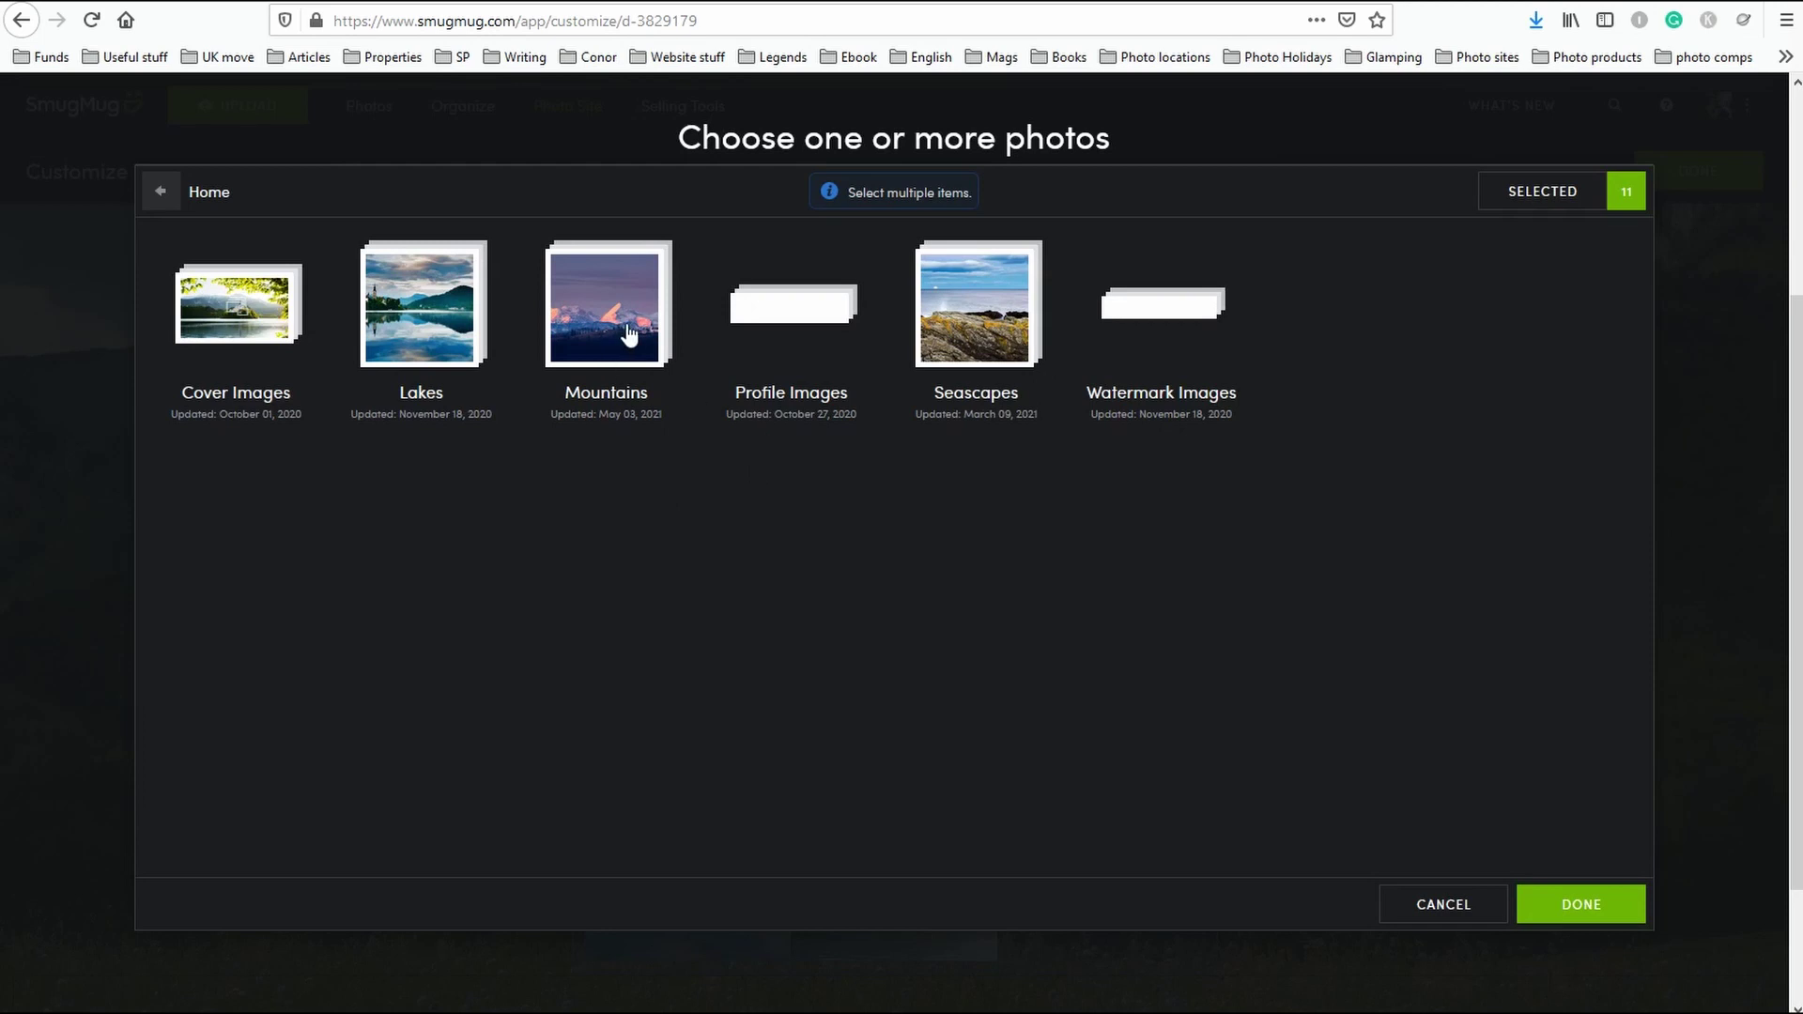
{"action": "left_click", "coordinate": [439, 316]}
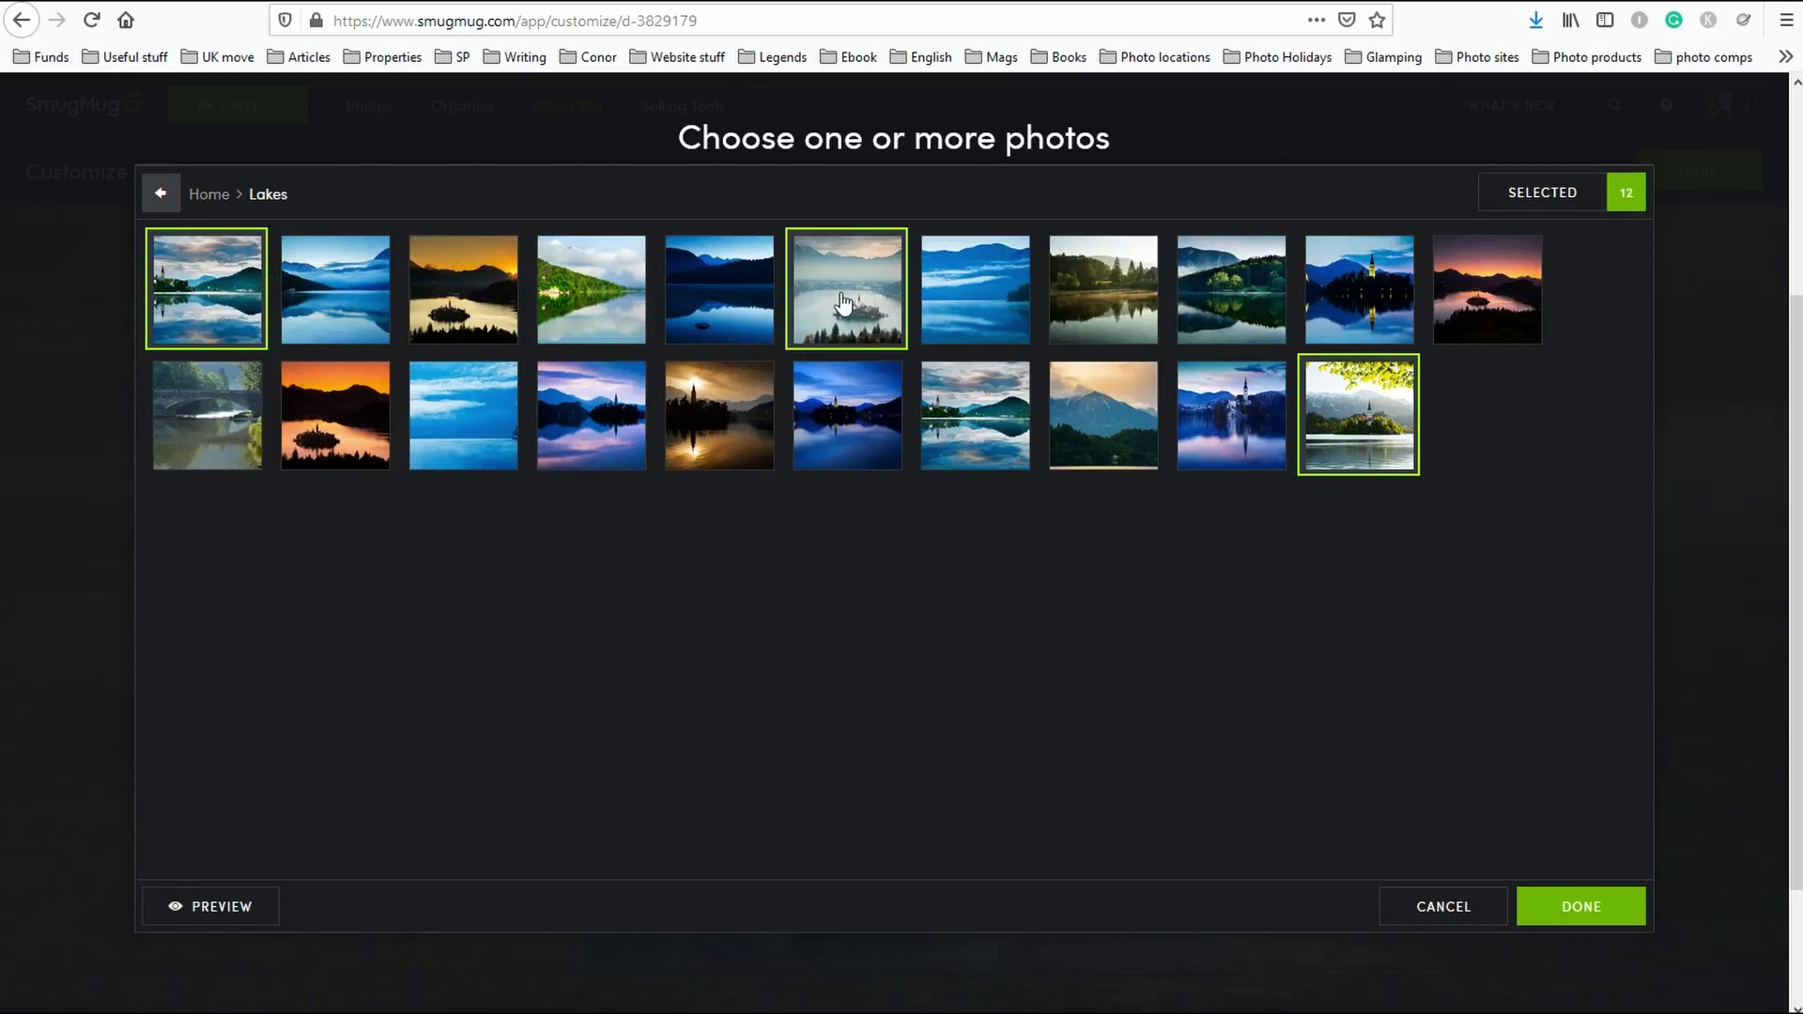
{"action": "left_click", "coordinate": [729, 302]}
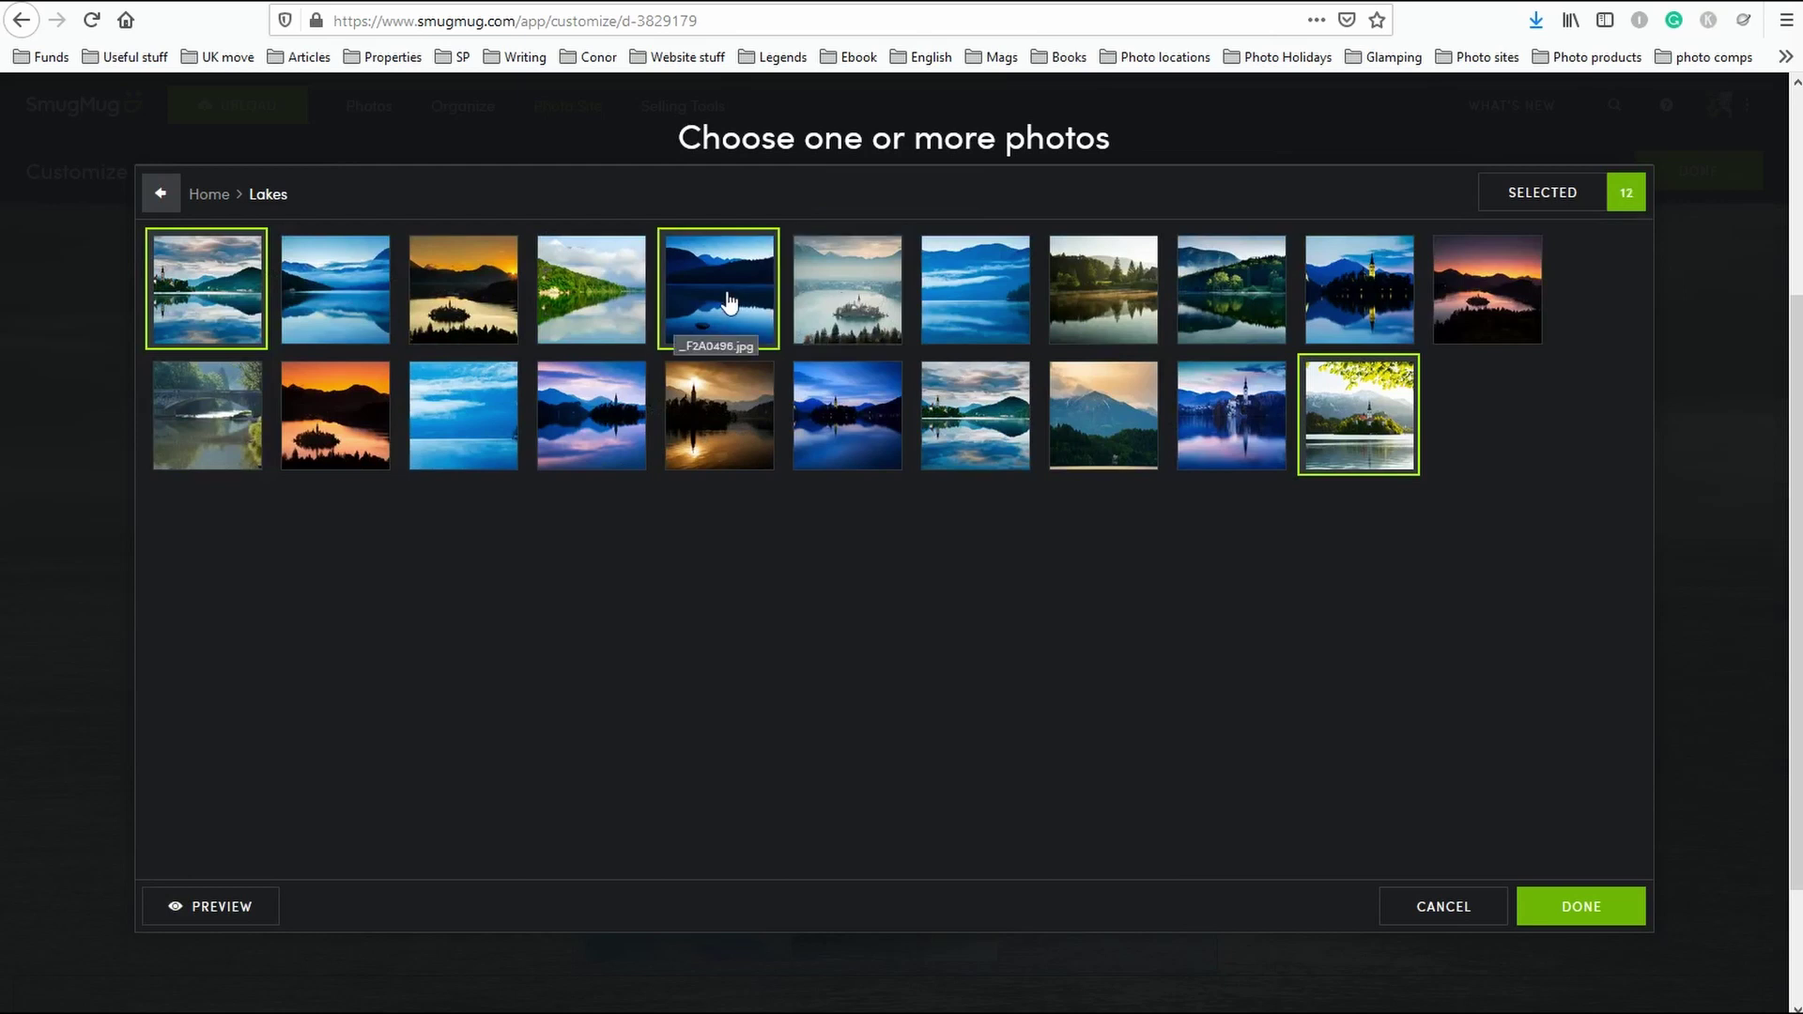
{"action": "left_click", "coordinate": [752, 295]}
{"action": "left_click", "coordinate": [329, 340]}
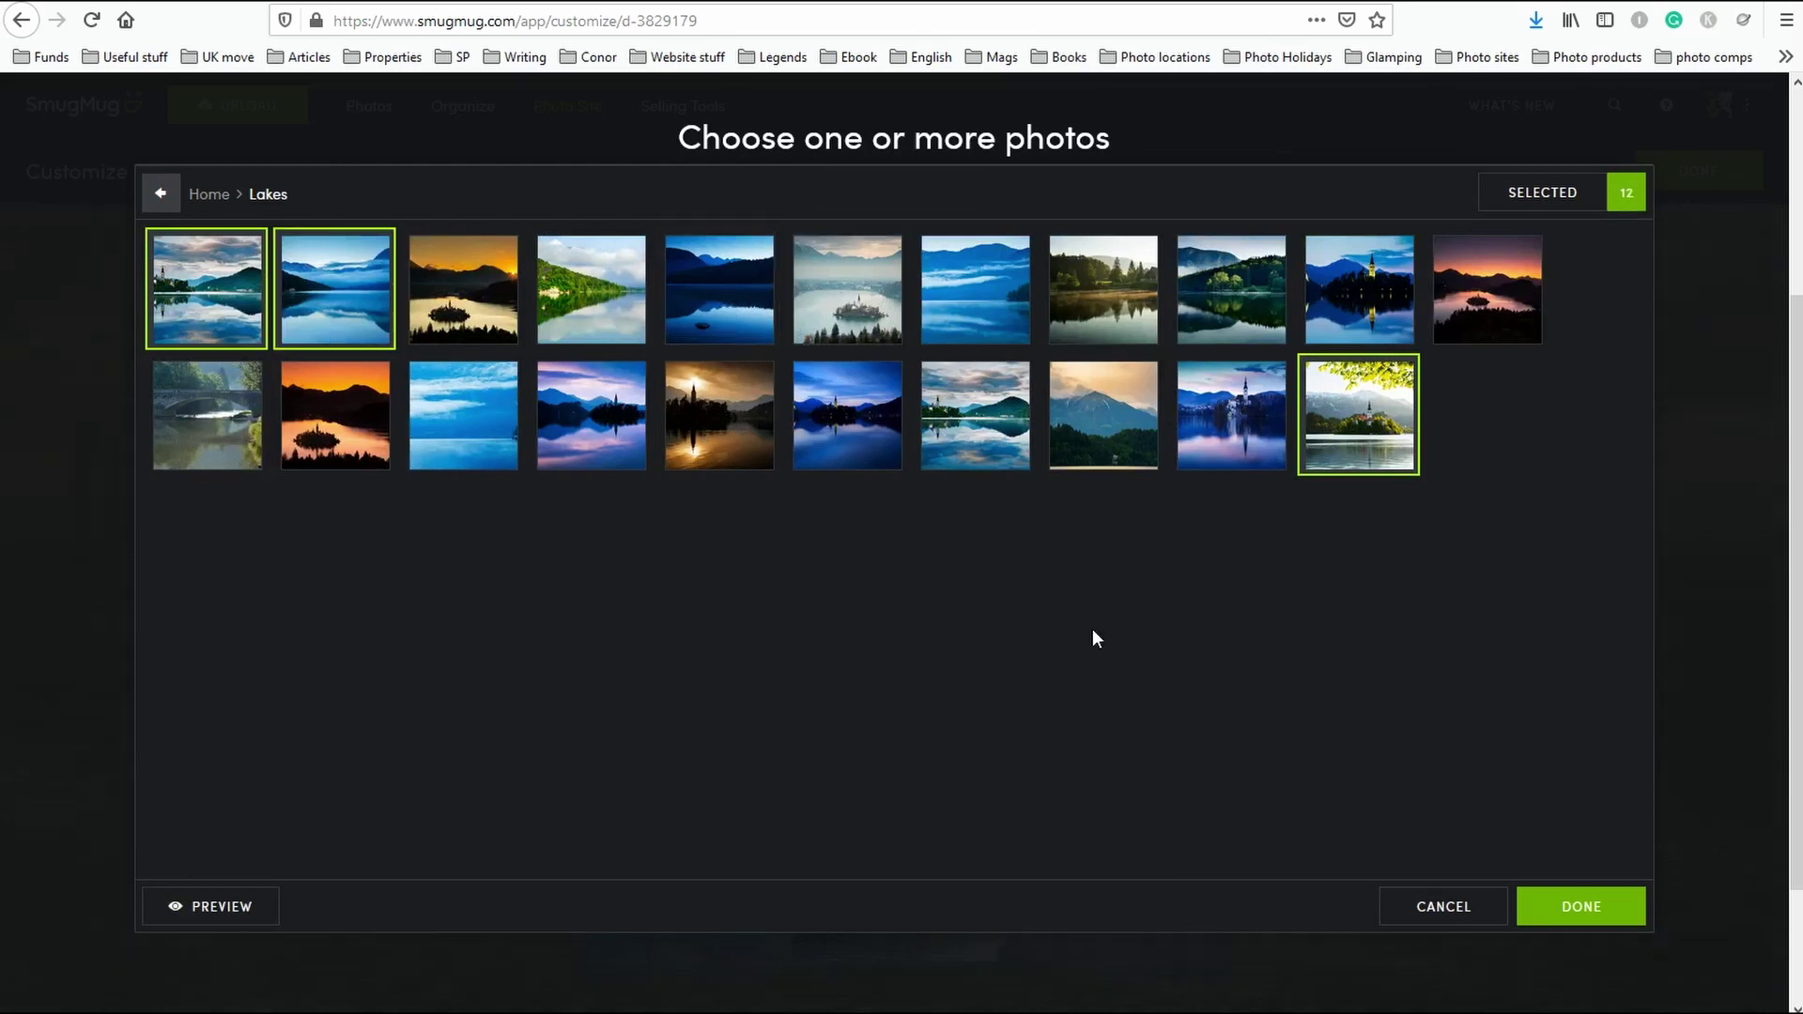
{"action": "left_click", "coordinate": [1578, 916]}
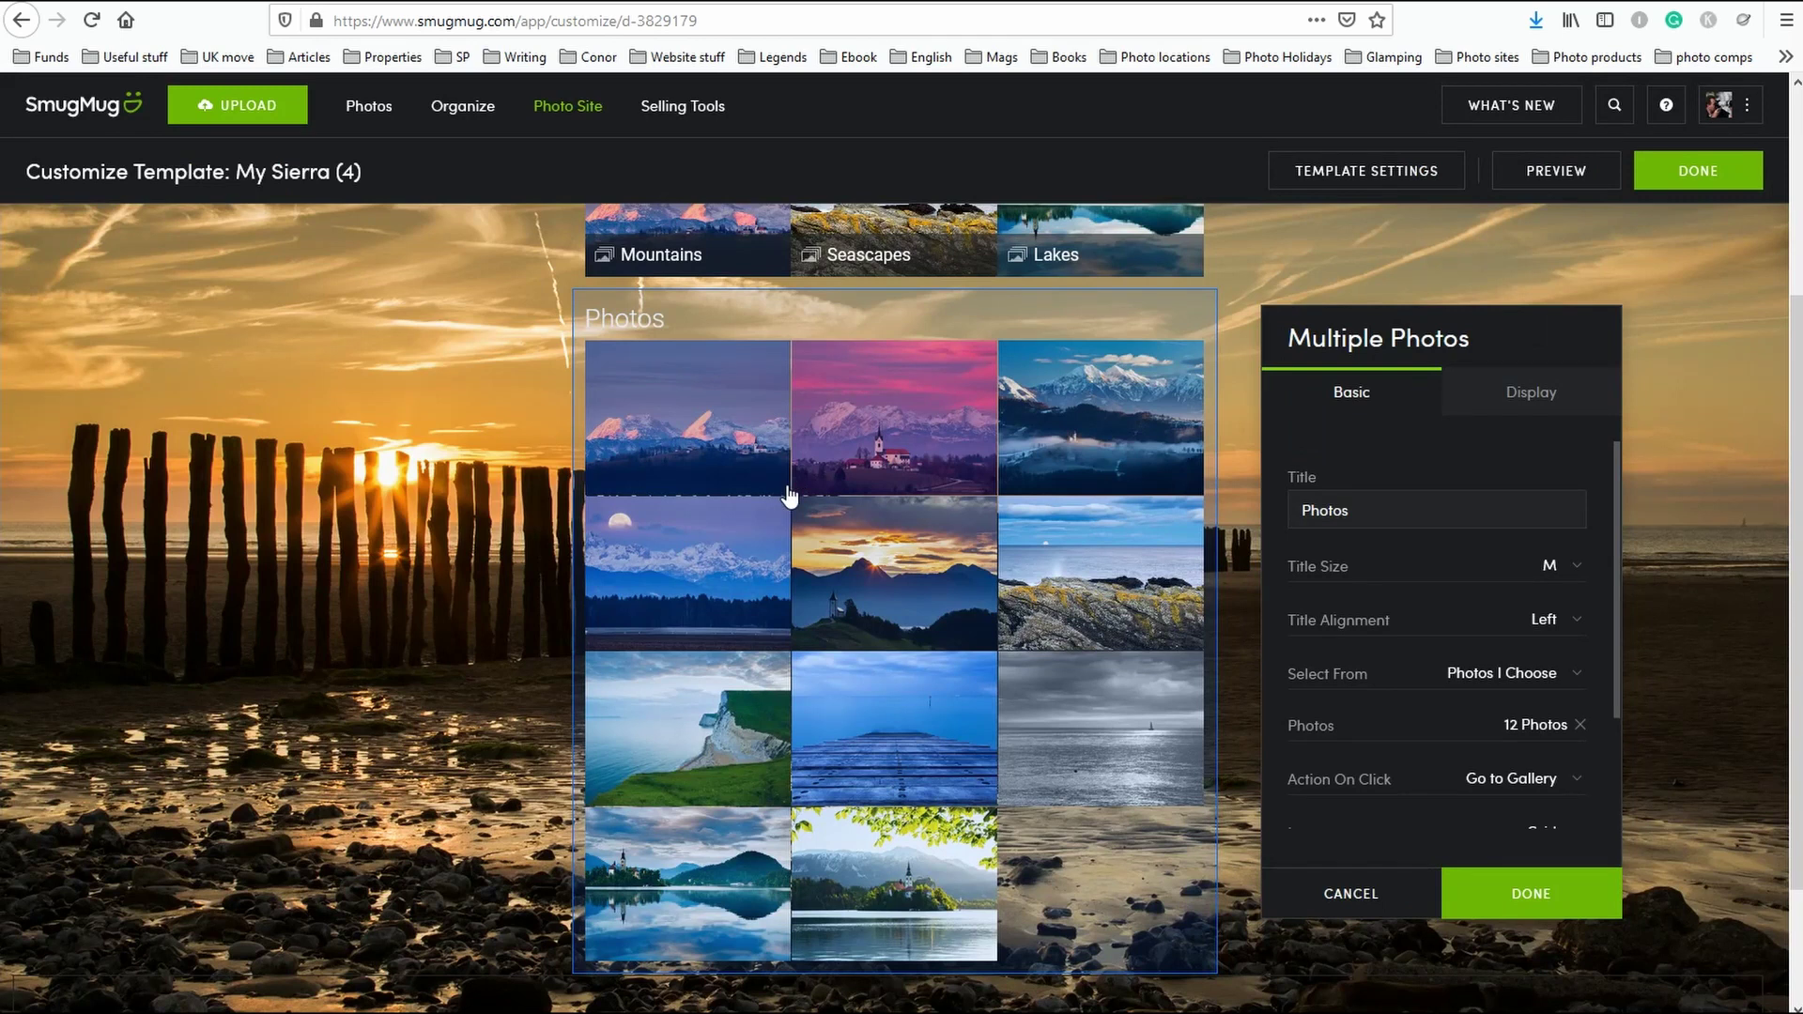
{"action": "left_click", "coordinate": [1550, 897]}
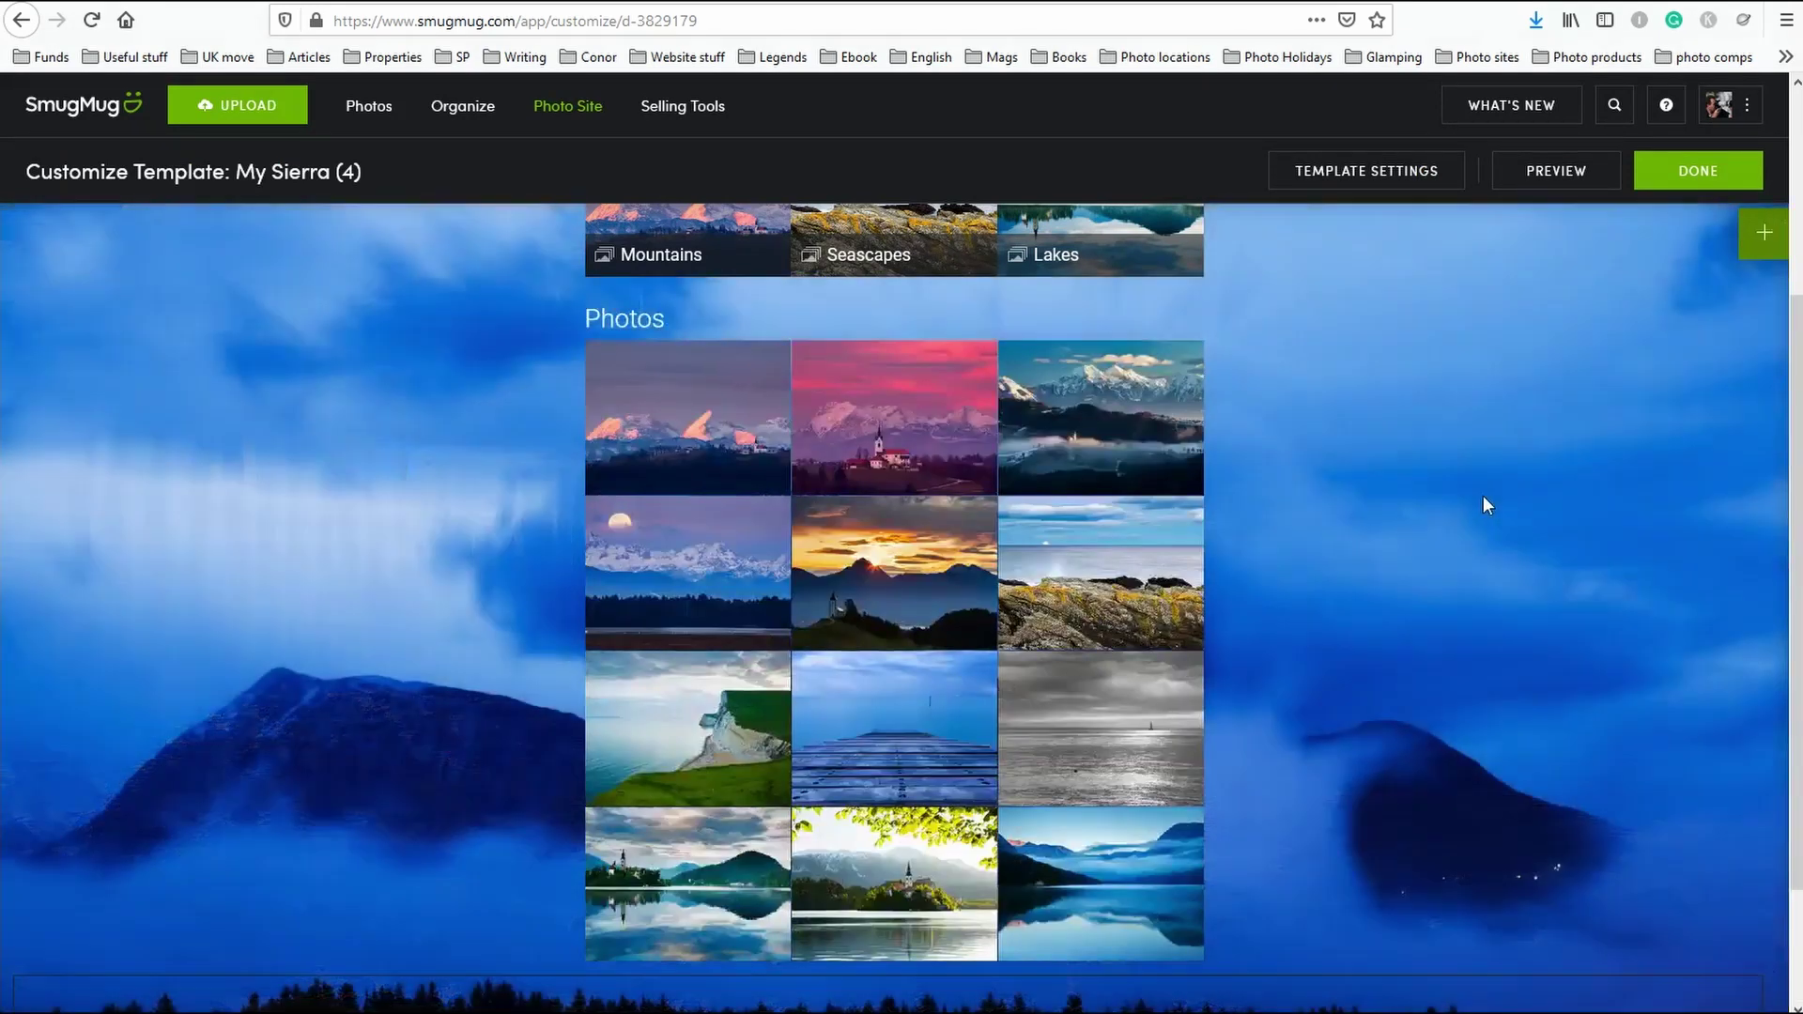
Review the homepage from the header menu and gallery button down through the Galleries and Photos blocks.
{"action": "scroll", "coordinate": [1484, 504], "scroll_direction": "up", "scroll_amount": 3}
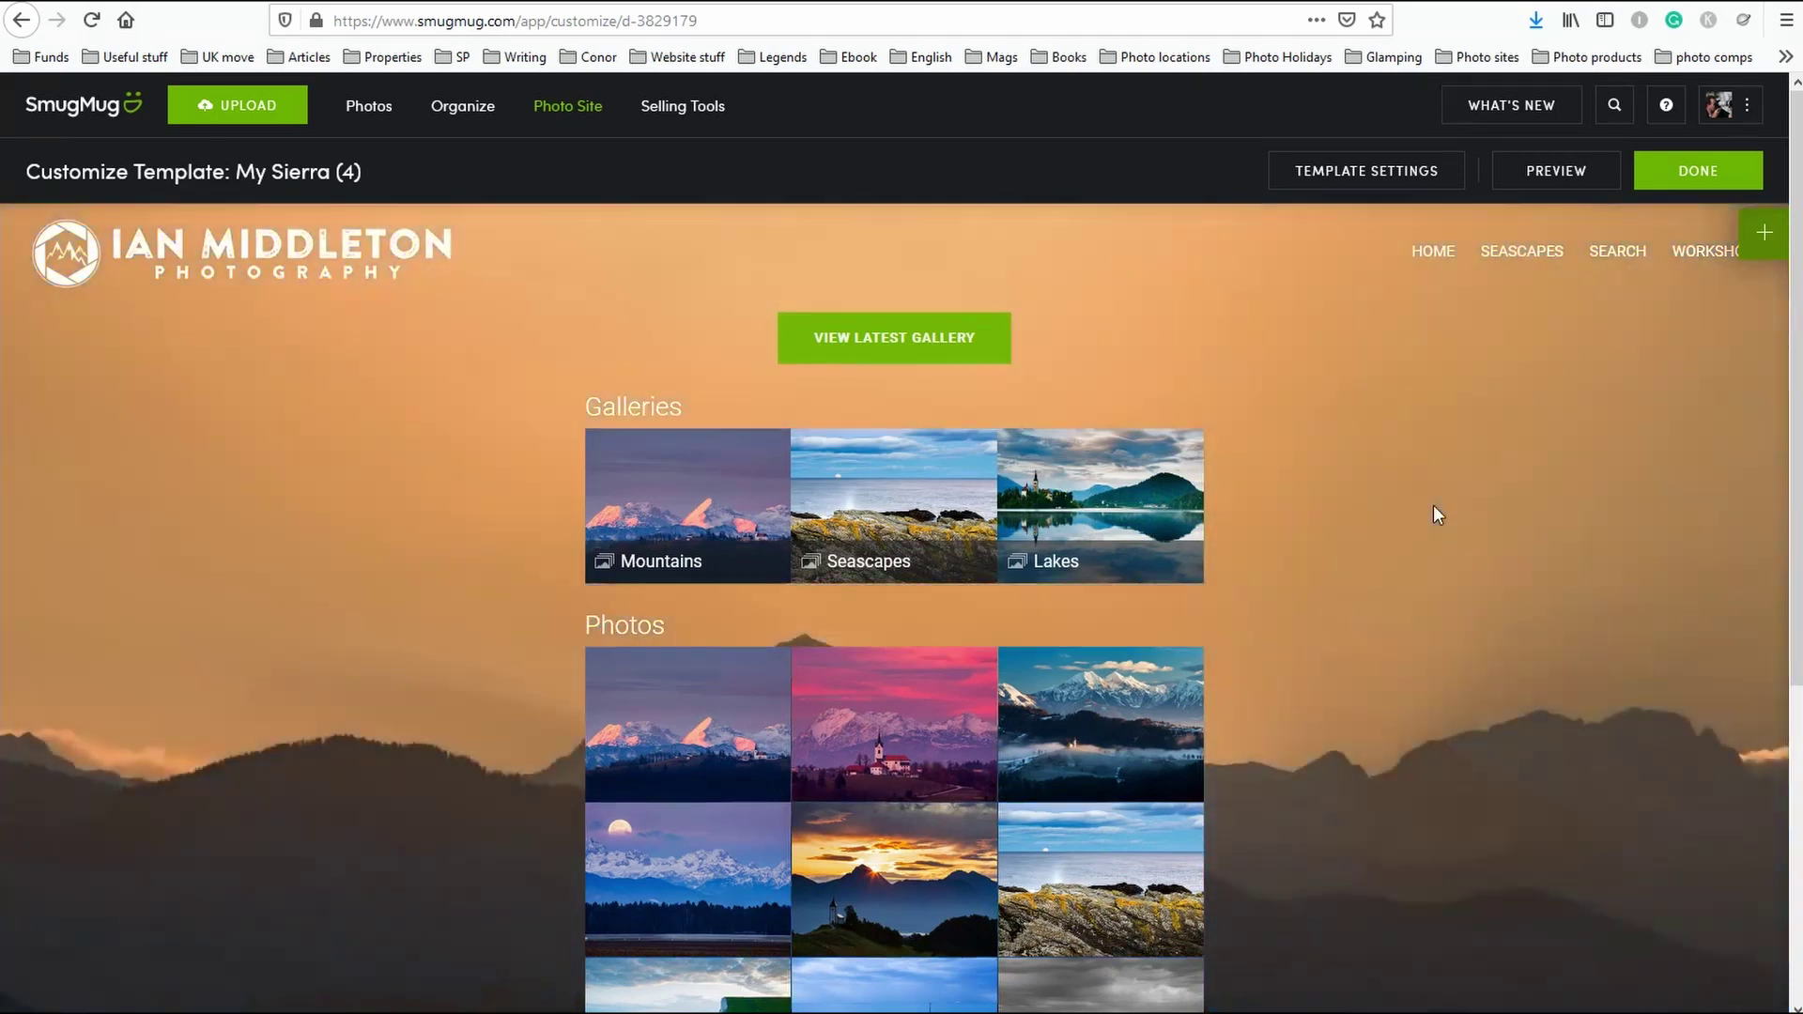
{"action": "mouse_move", "coordinate": [854, 353]}
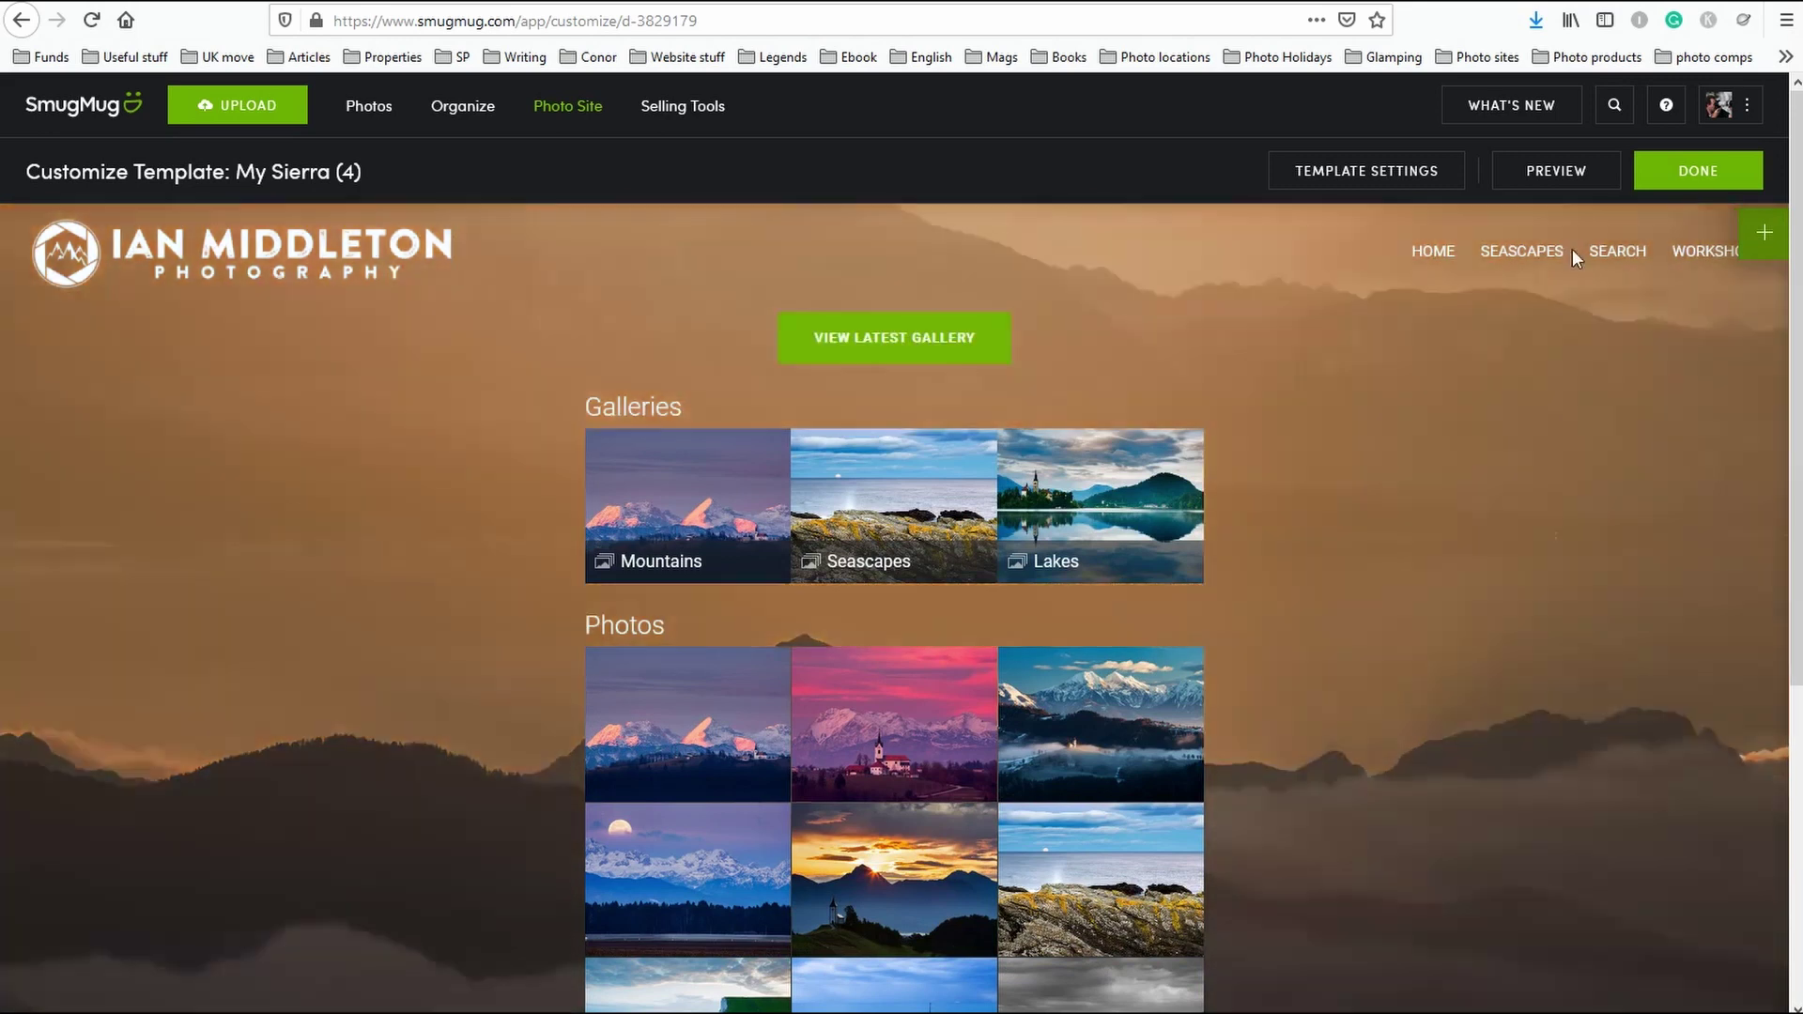
{"action": "mouse_move", "coordinate": [1719, 255]}
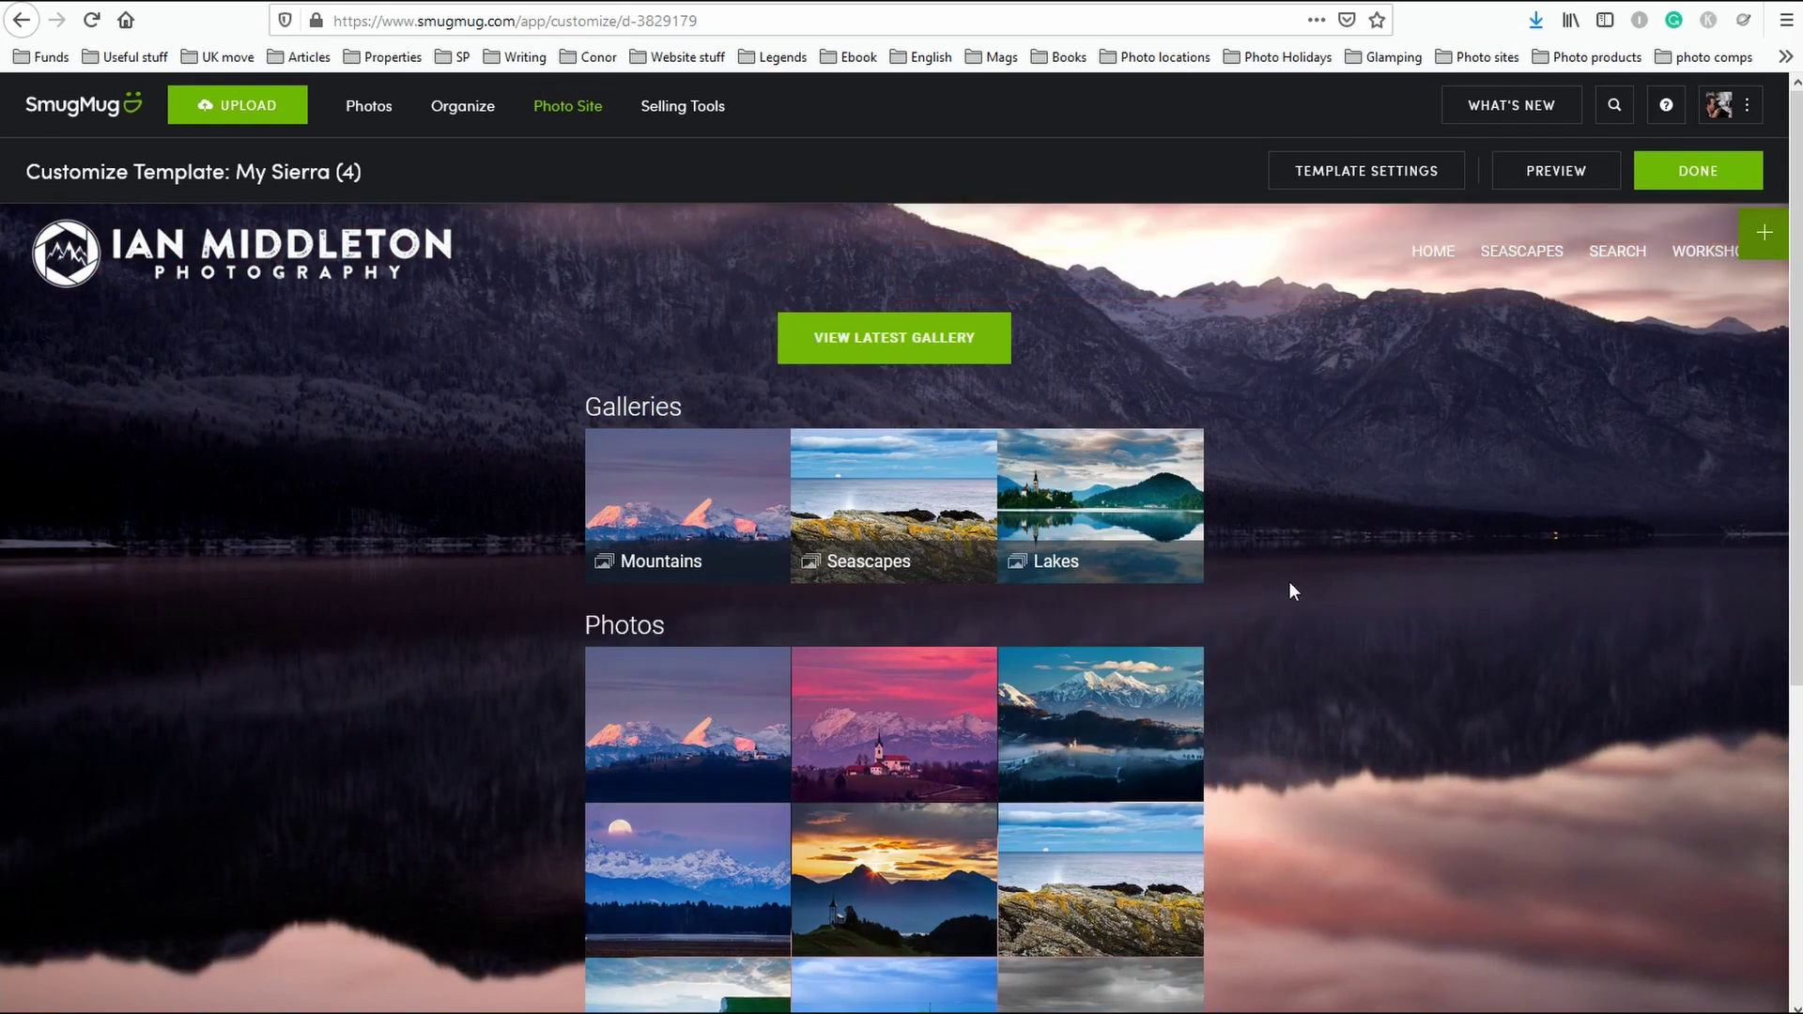
{"action": "scroll", "coordinate": [1305, 558], "scroll_direction": "down", "scroll_amount": 3}
{"action": "scroll", "coordinate": [1304, 549], "scroll_direction": "up", "scroll_amount": 3}
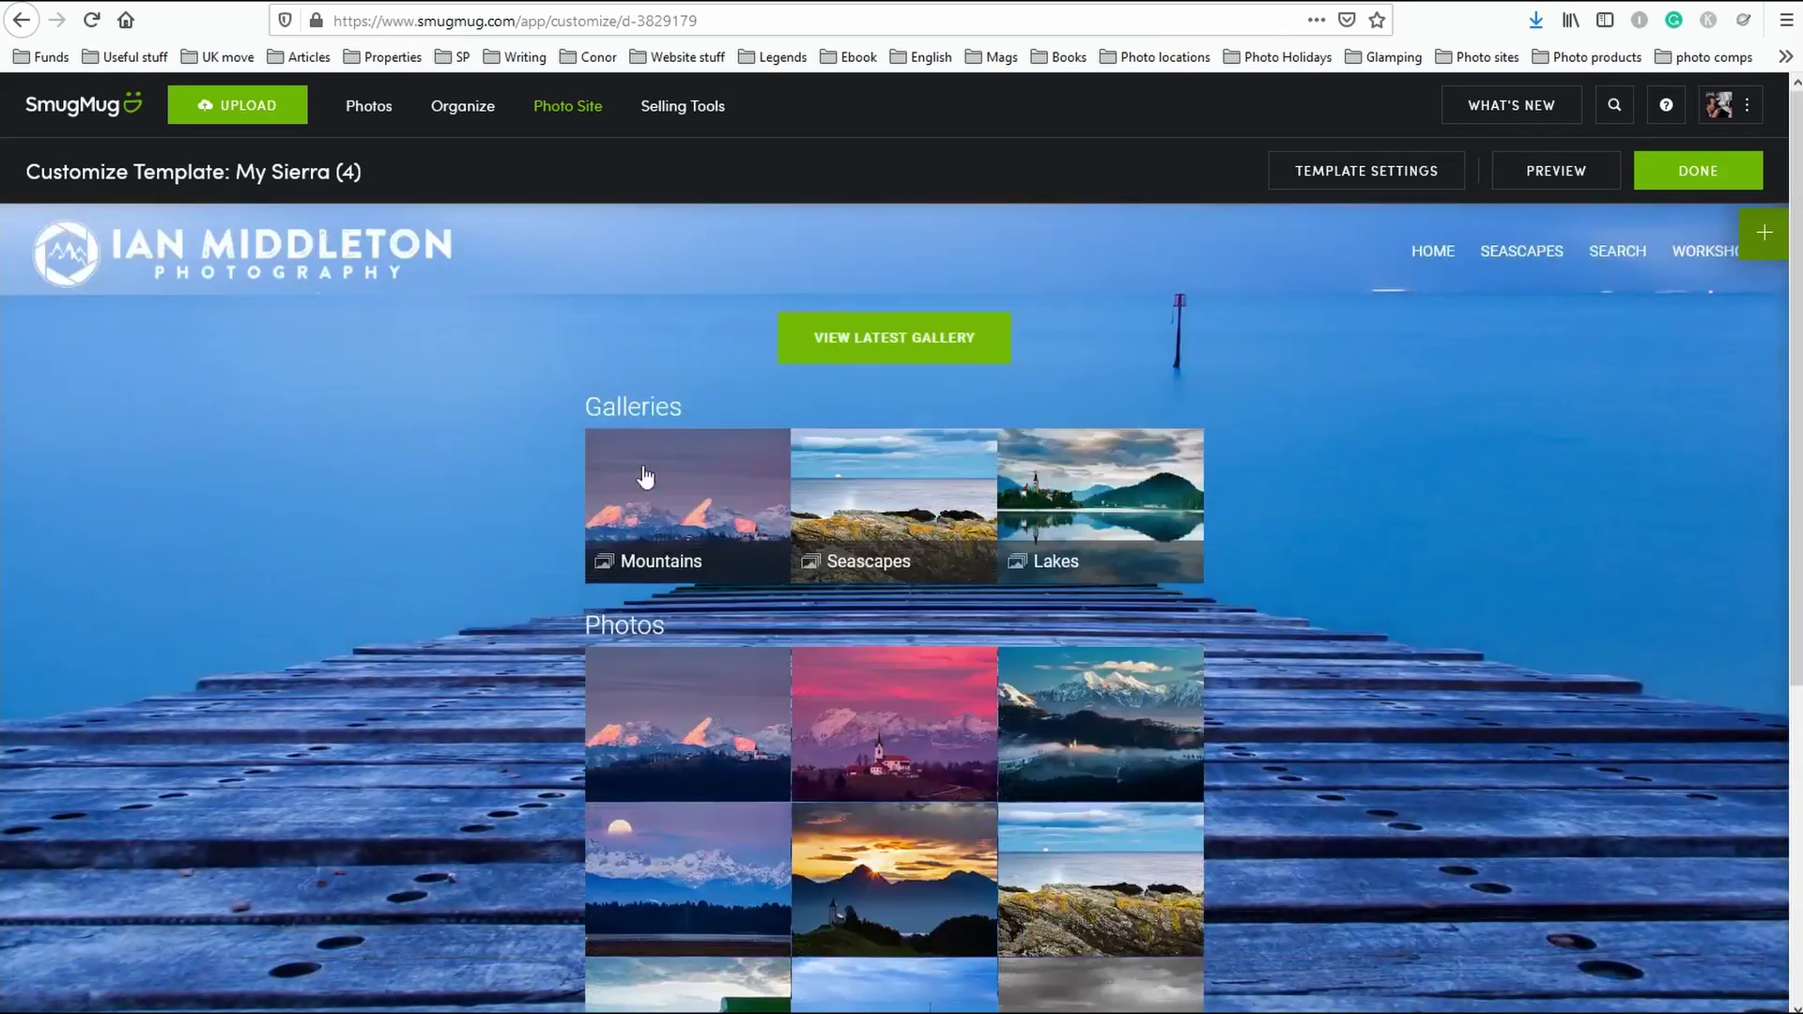
{"action": "mouse_move", "coordinate": [1232, 506]}
{"action": "scroll", "coordinate": [1354, 477], "scroll_direction": "down", "scroll_amount": 2}
{"action": "mouse_move", "coordinate": [729, 668]}
{"action": "scroll", "coordinate": [1296, 552], "scroll_direction": "down", "scroll_amount": 3}
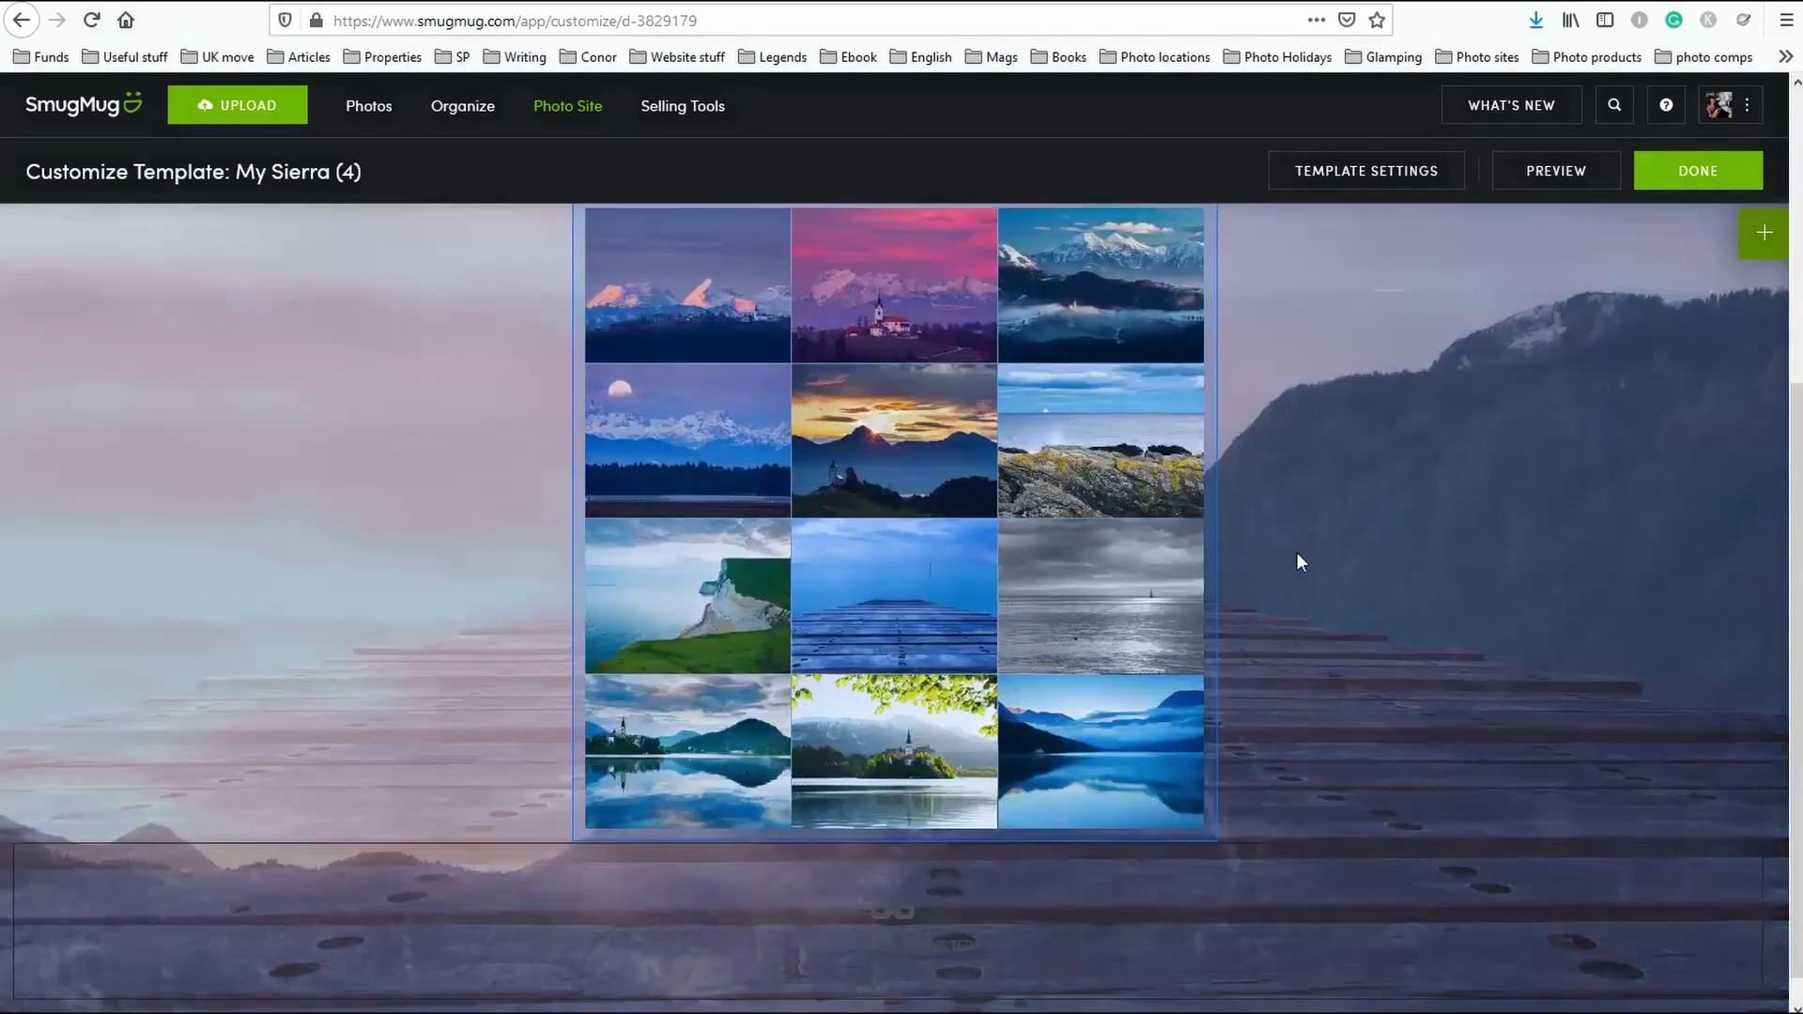
{"action": "scroll", "coordinate": [1300, 550], "scroll_direction": "up", "scroll_amount": 4}
{"action": "mouse_move", "coordinate": [689, 484]}
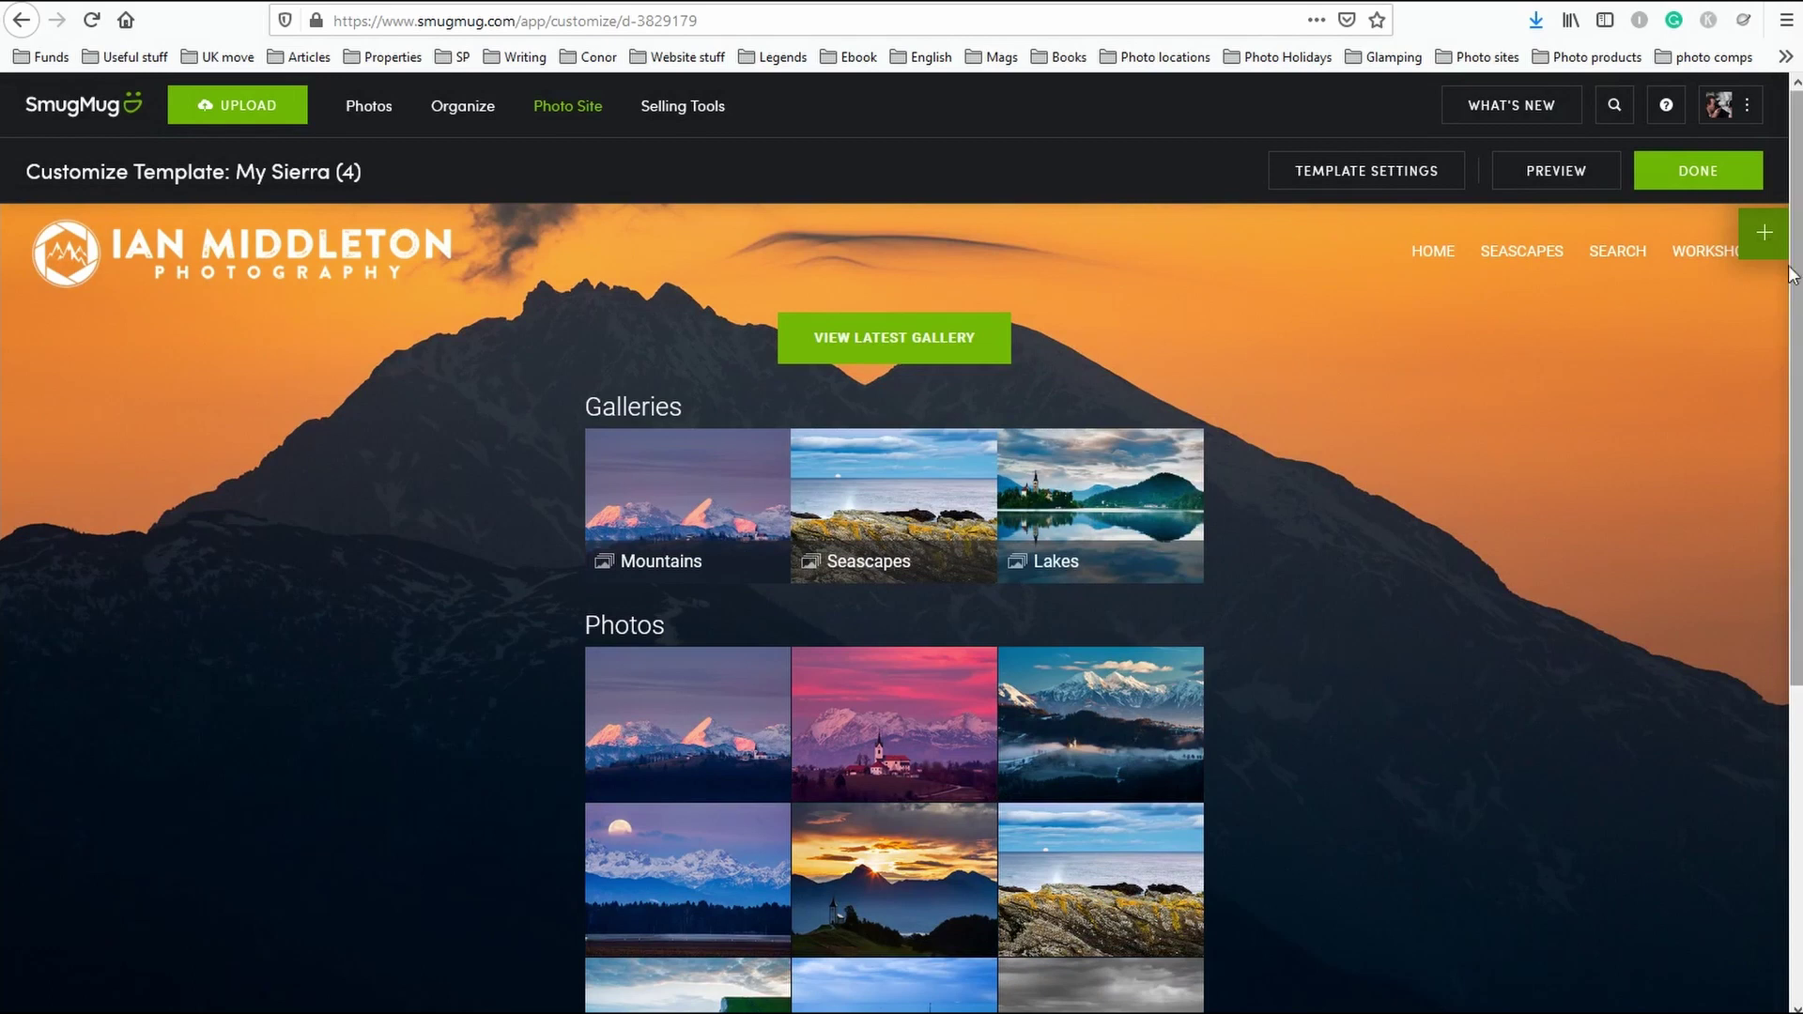
Browse the content block categories available for the homepage, from Galleries and Photos down to HTML & CSS.
{"action": "left_click", "coordinate": [1765, 233]}
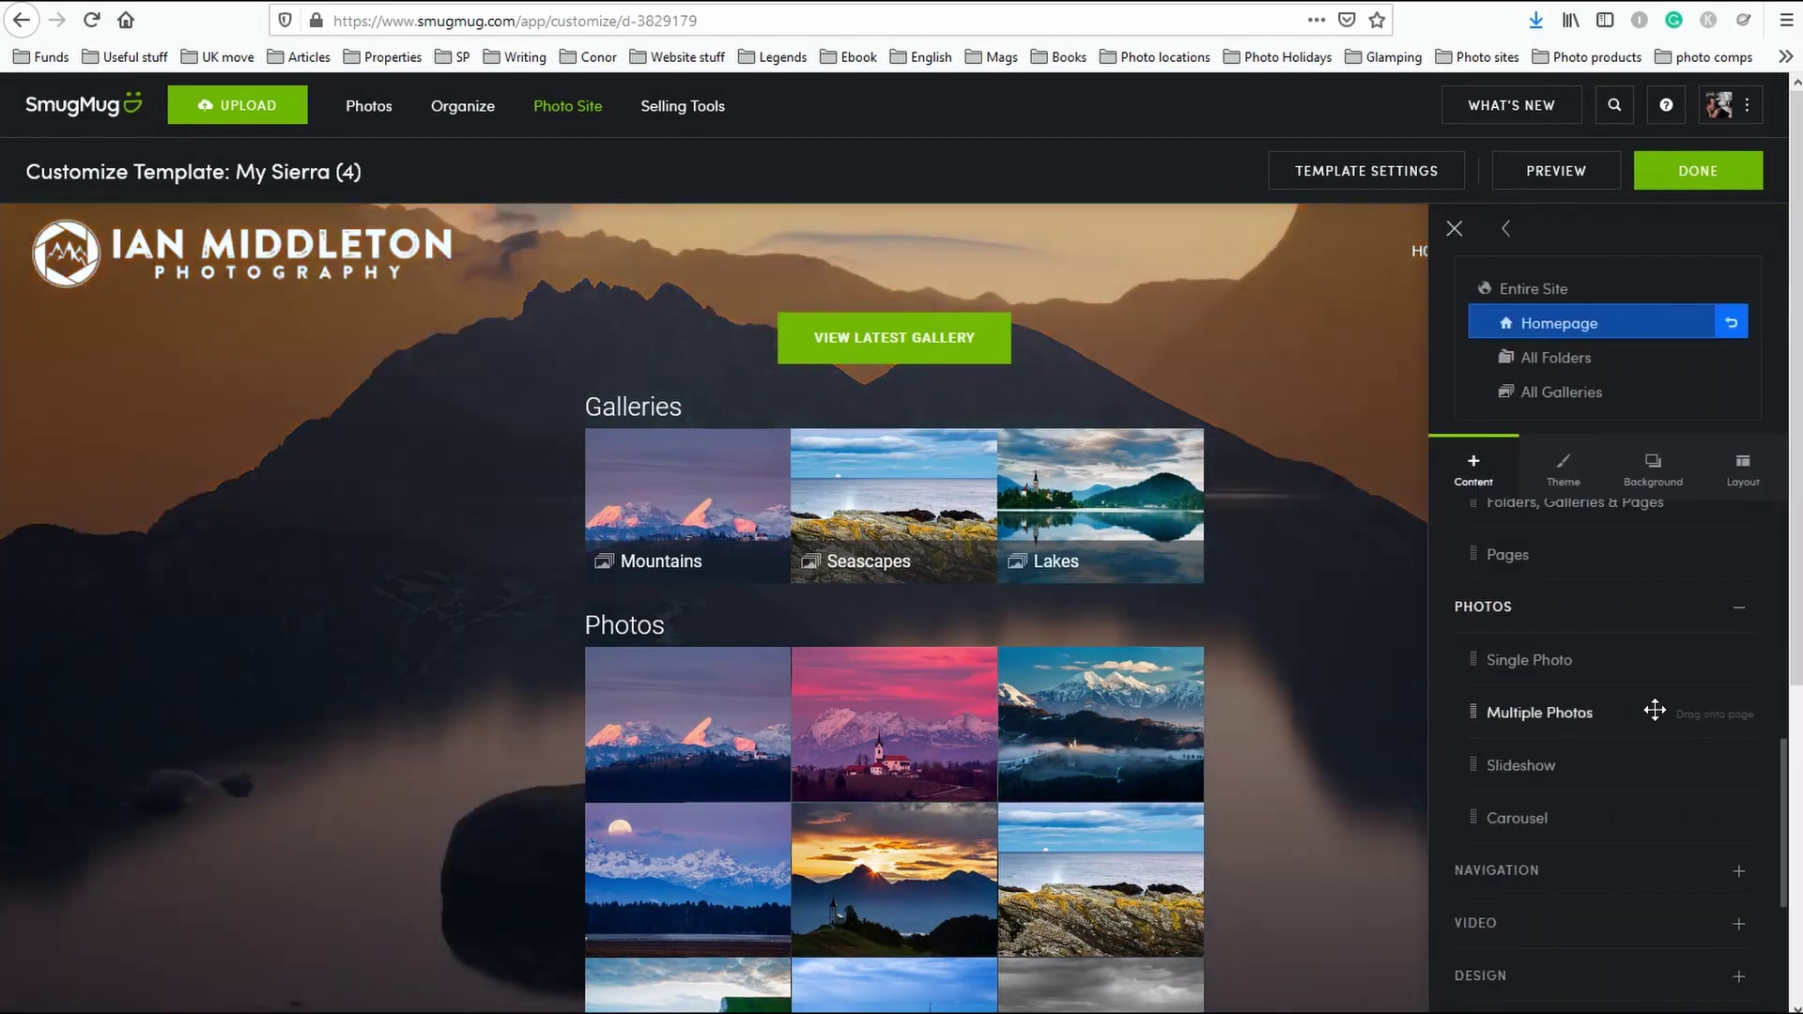
{"action": "scroll", "coordinate": [1603, 685], "scroll_direction": "down", "scroll_amount": 3}
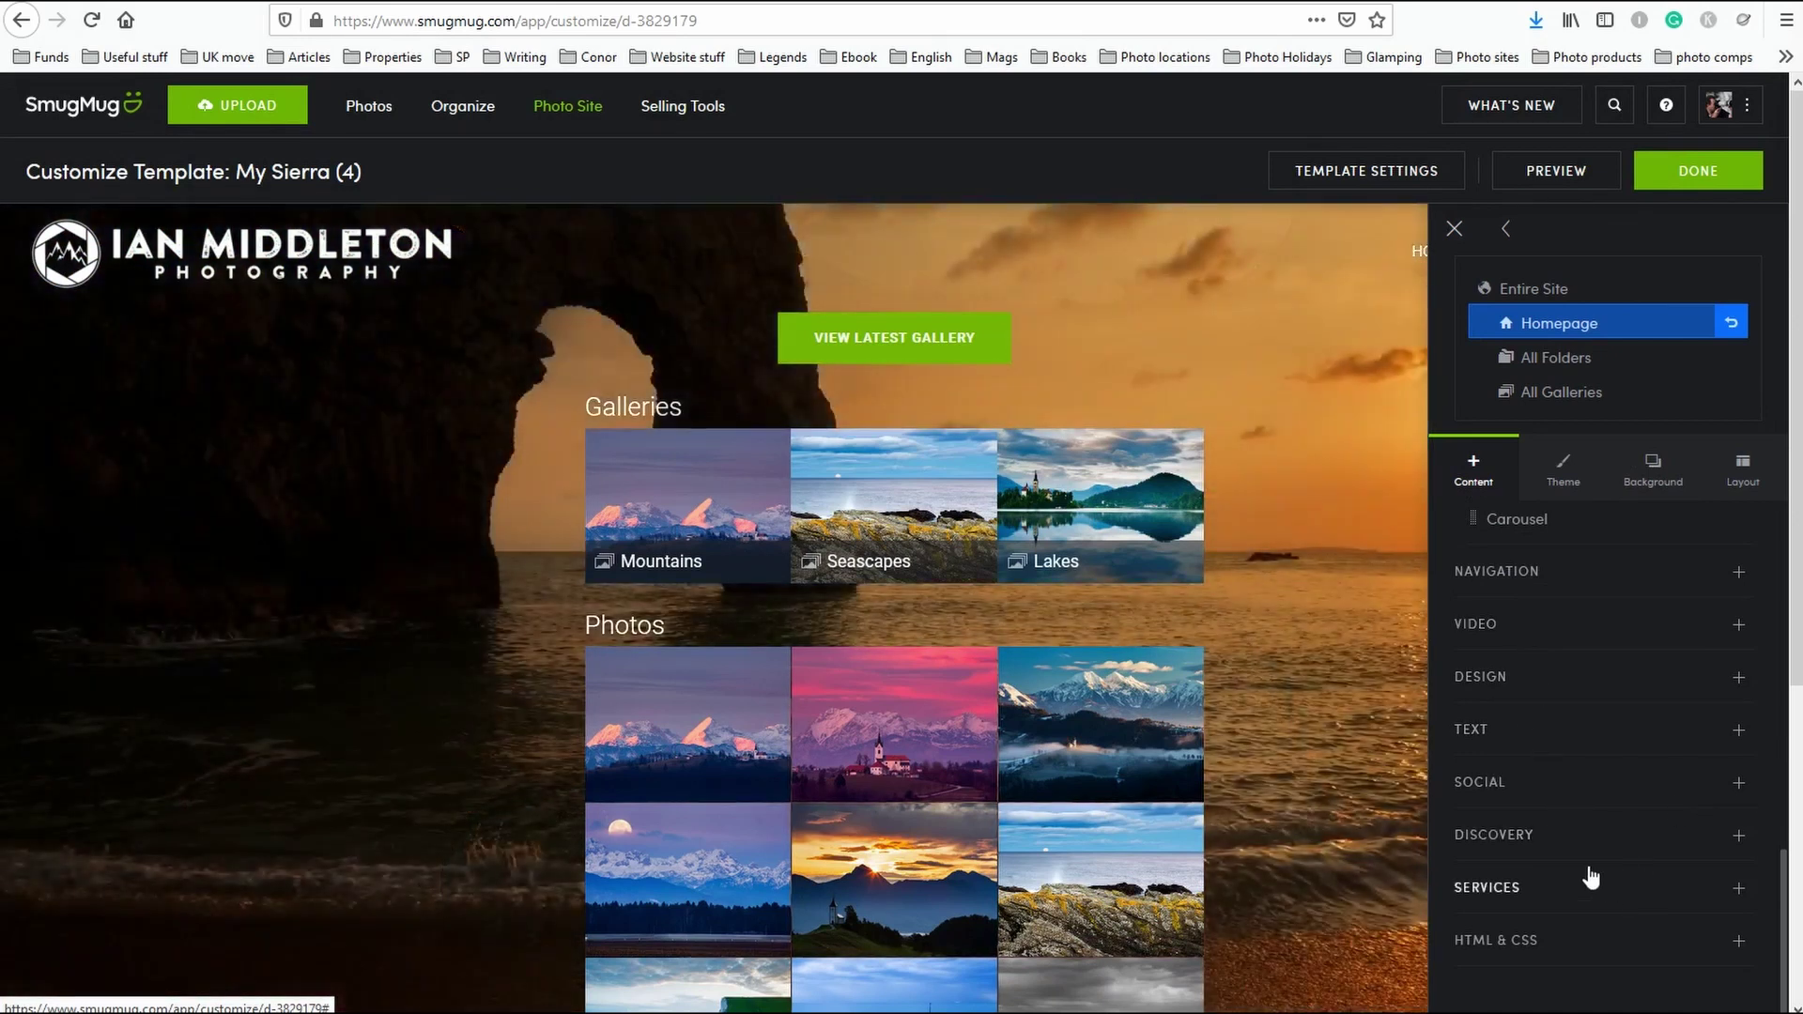
{"action": "scroll", "coordinate": [1596, 657], "scroll_direction": "up", "scroll_amount": 6}
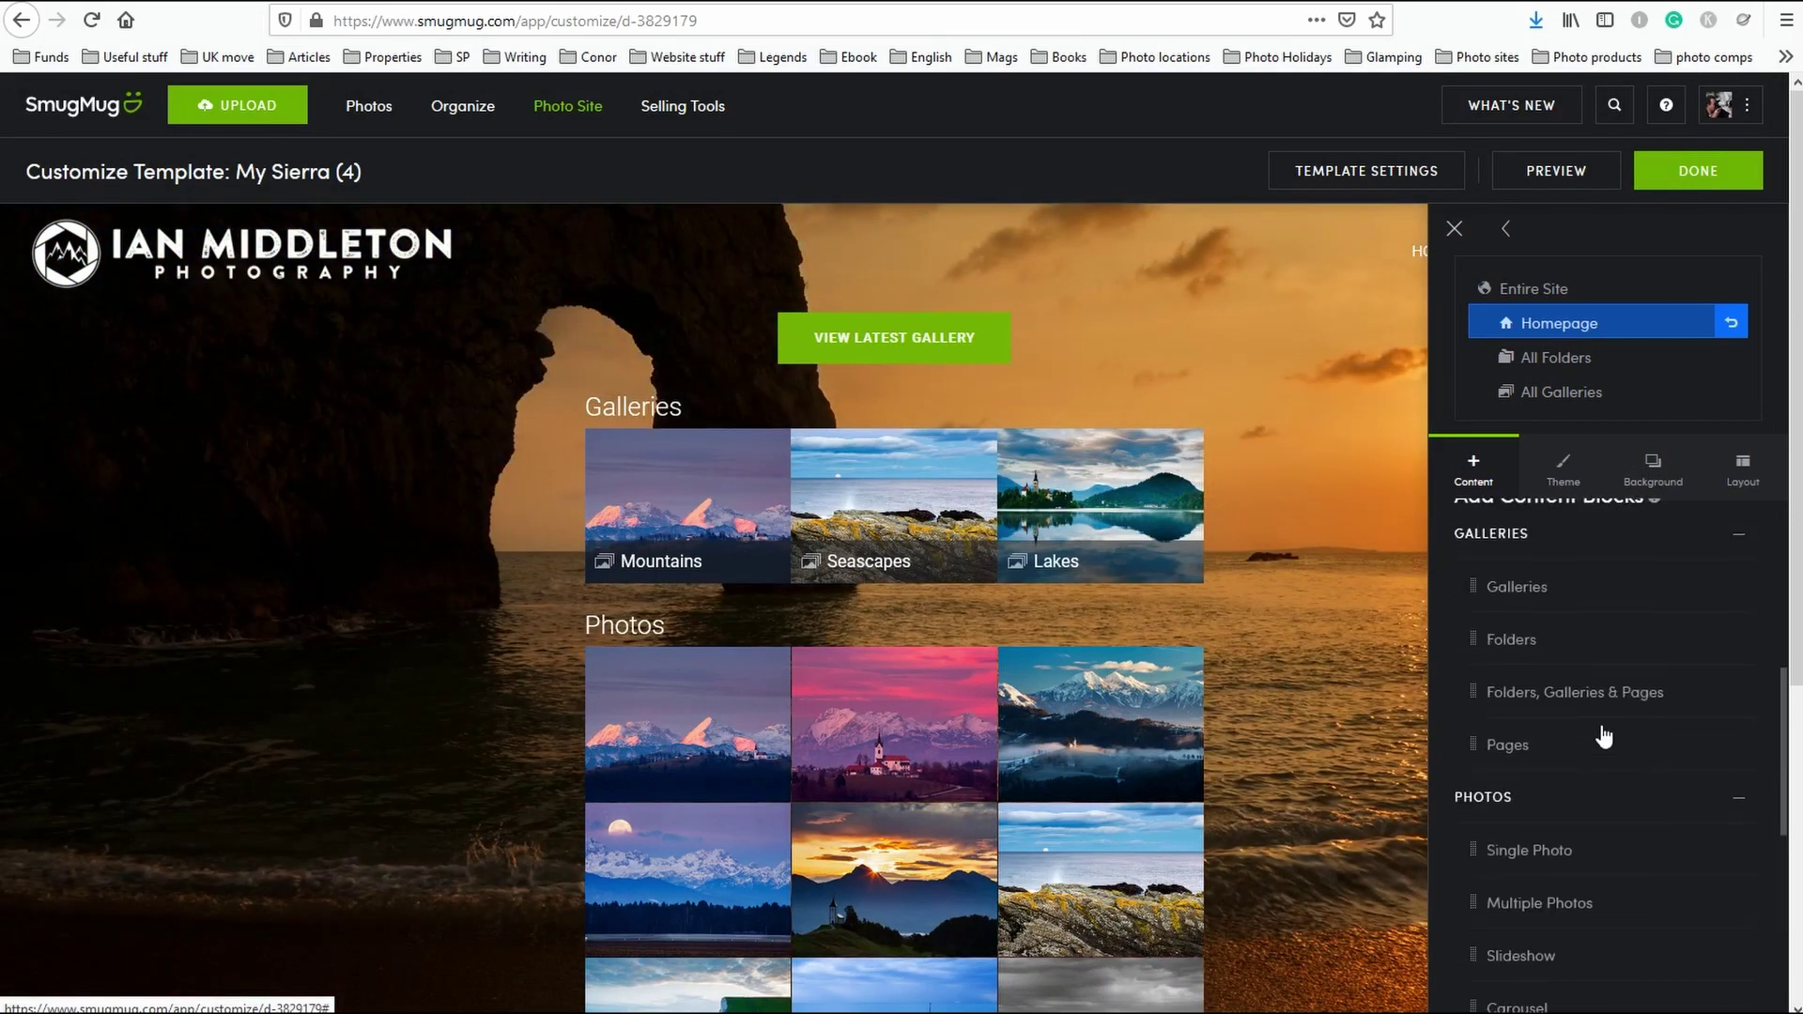
{"action": "scroll", "coordinate": [1615, 721], "scroll_direction": "down", "scroll_amount": 5}
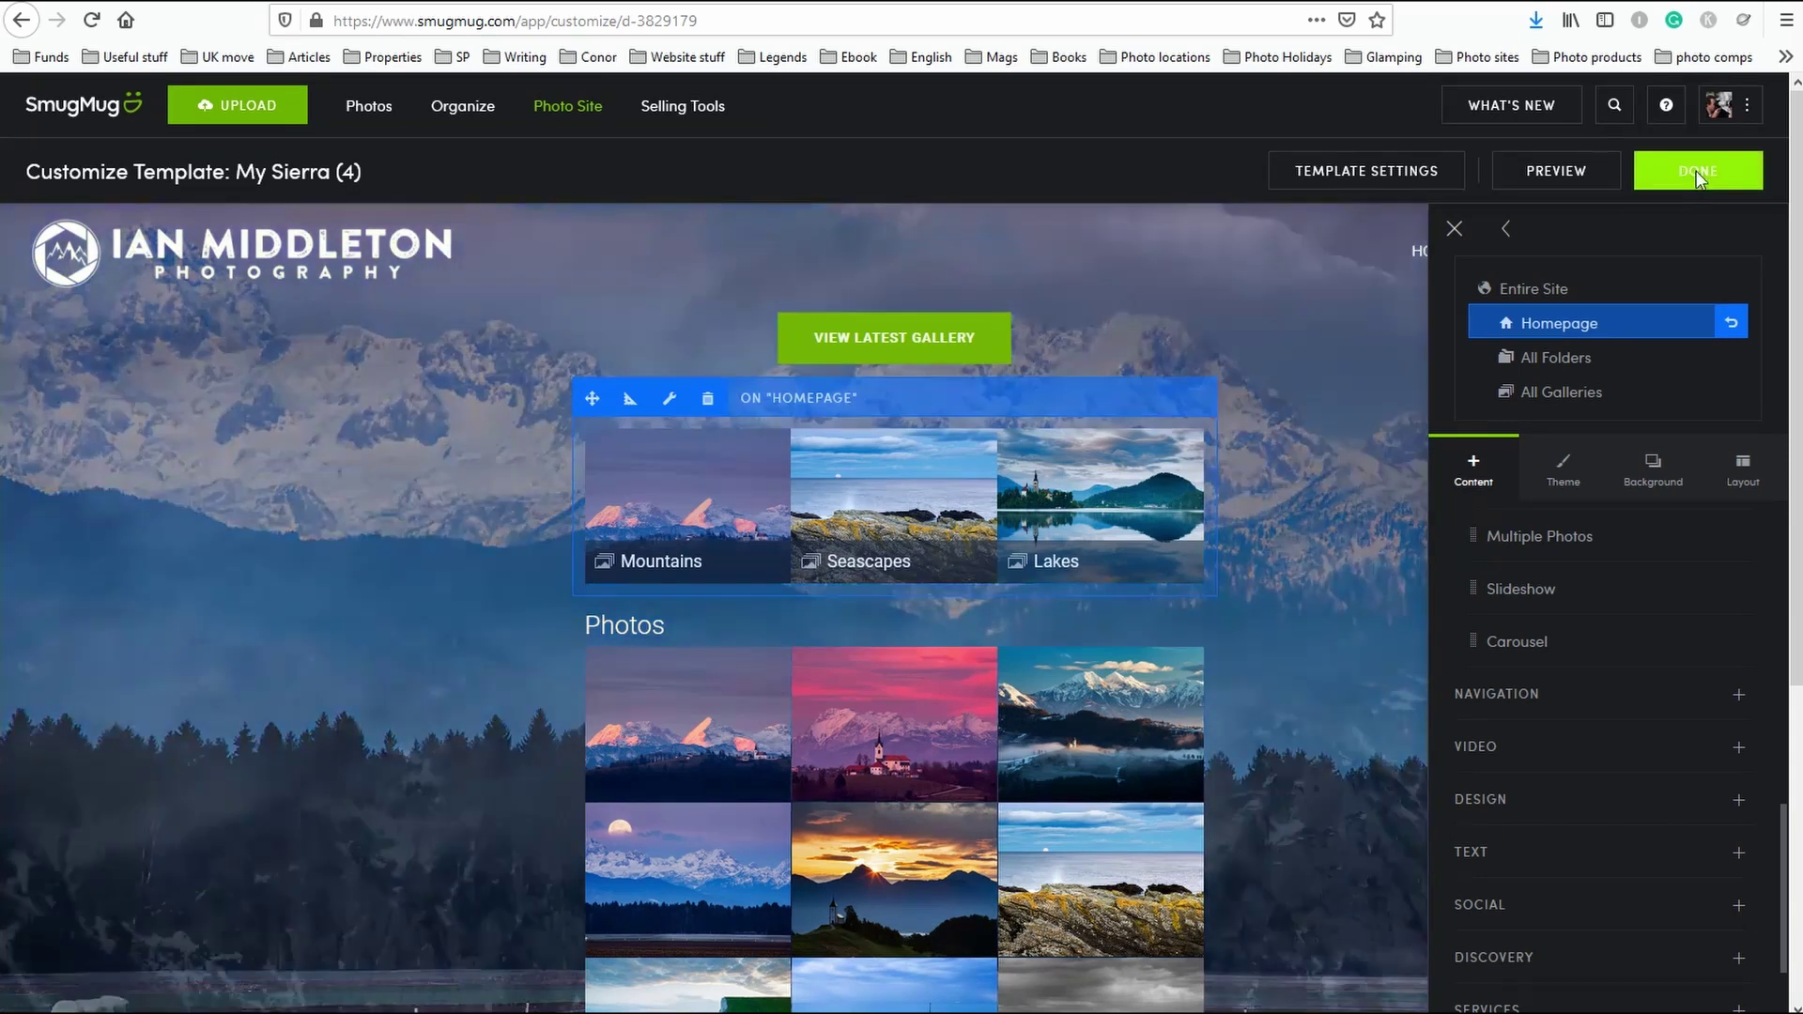
Finish customizing and save the My Sierra (4) design changes for later instead of publishing them.
{"action": "left_click", "coordinate": [1698, 173]}
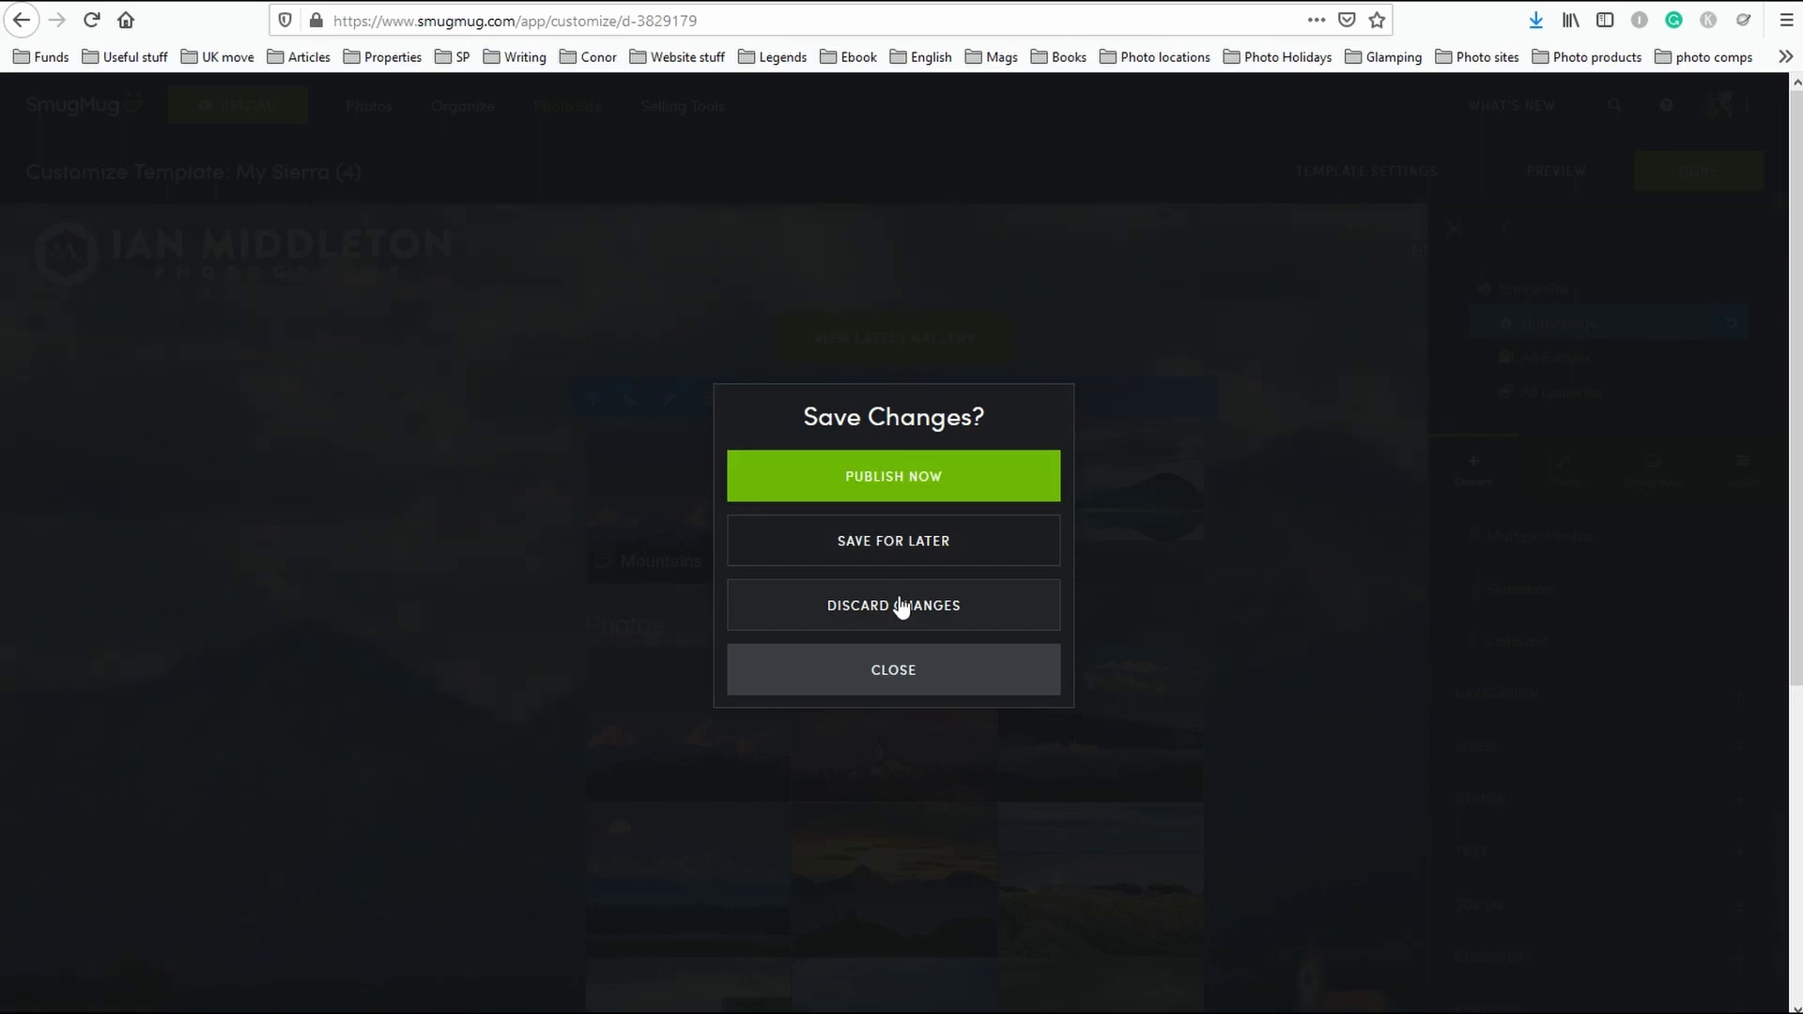
{"action": "left_click", "coordinate": [928, 542]}
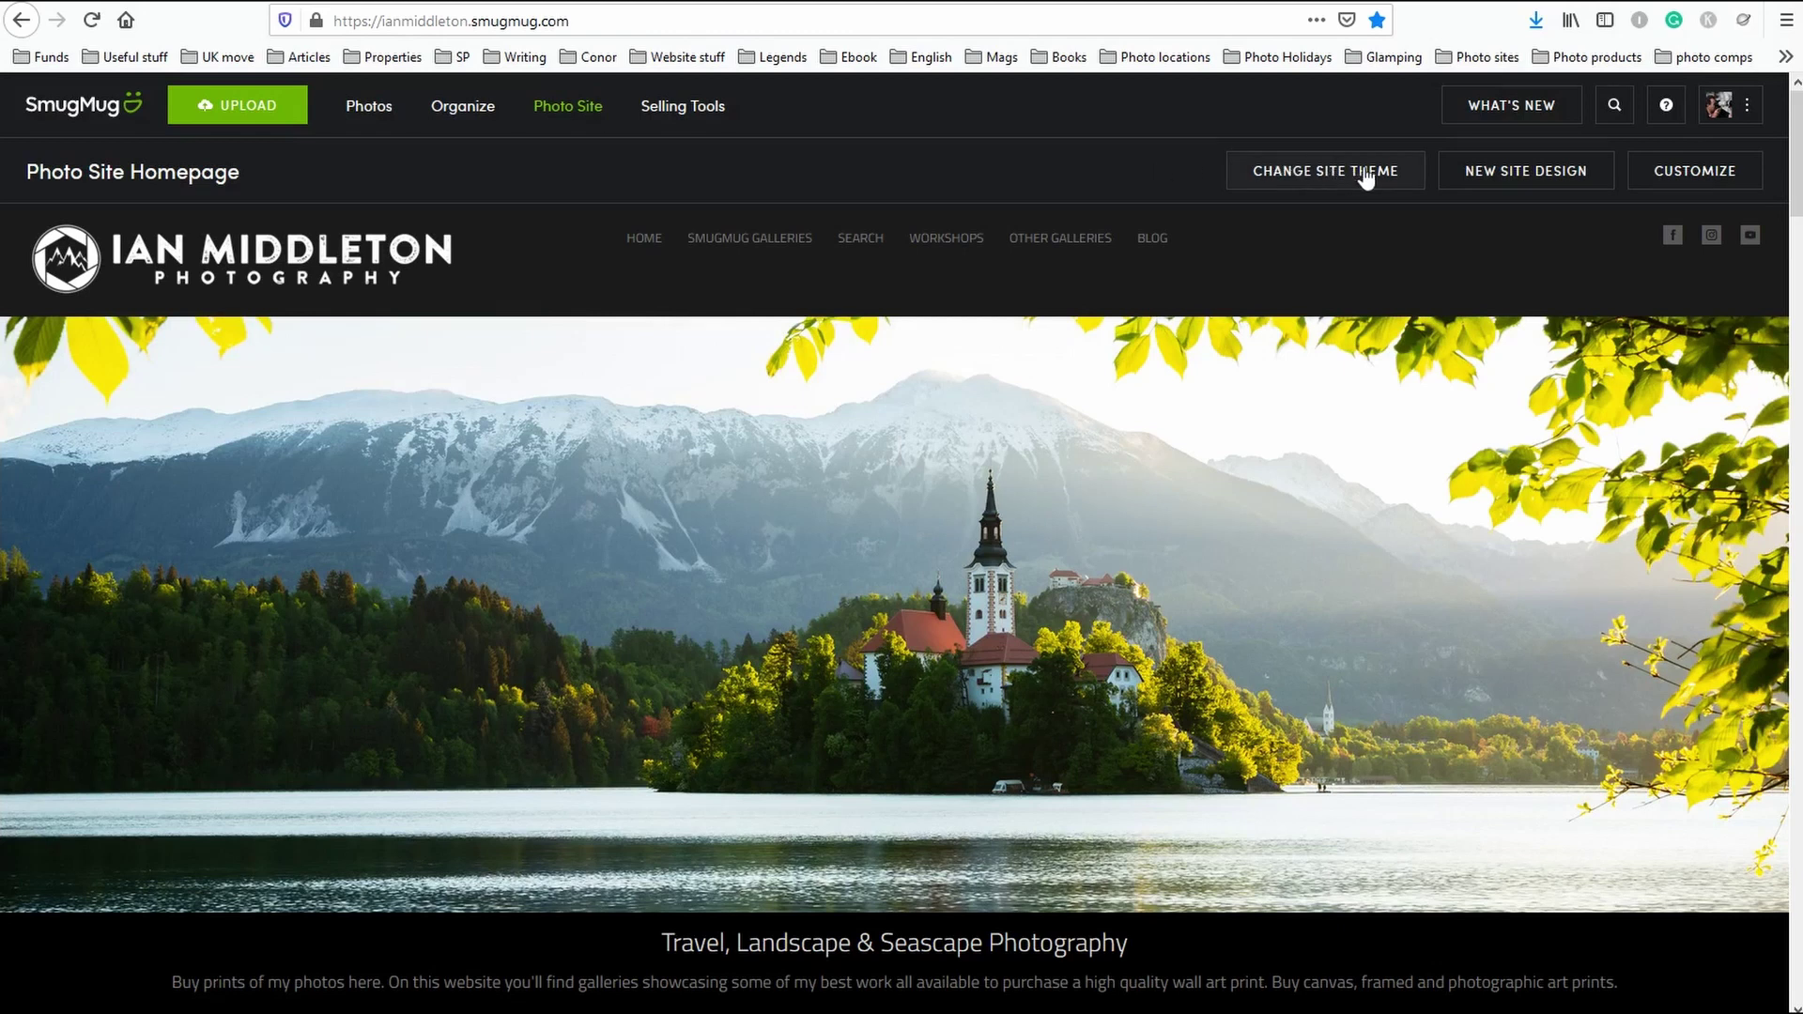
Preview My Sierra (4) from the saved site designs and choose it for further customizing.
{"action": "left_click", "coordinate": [1510, 183]}
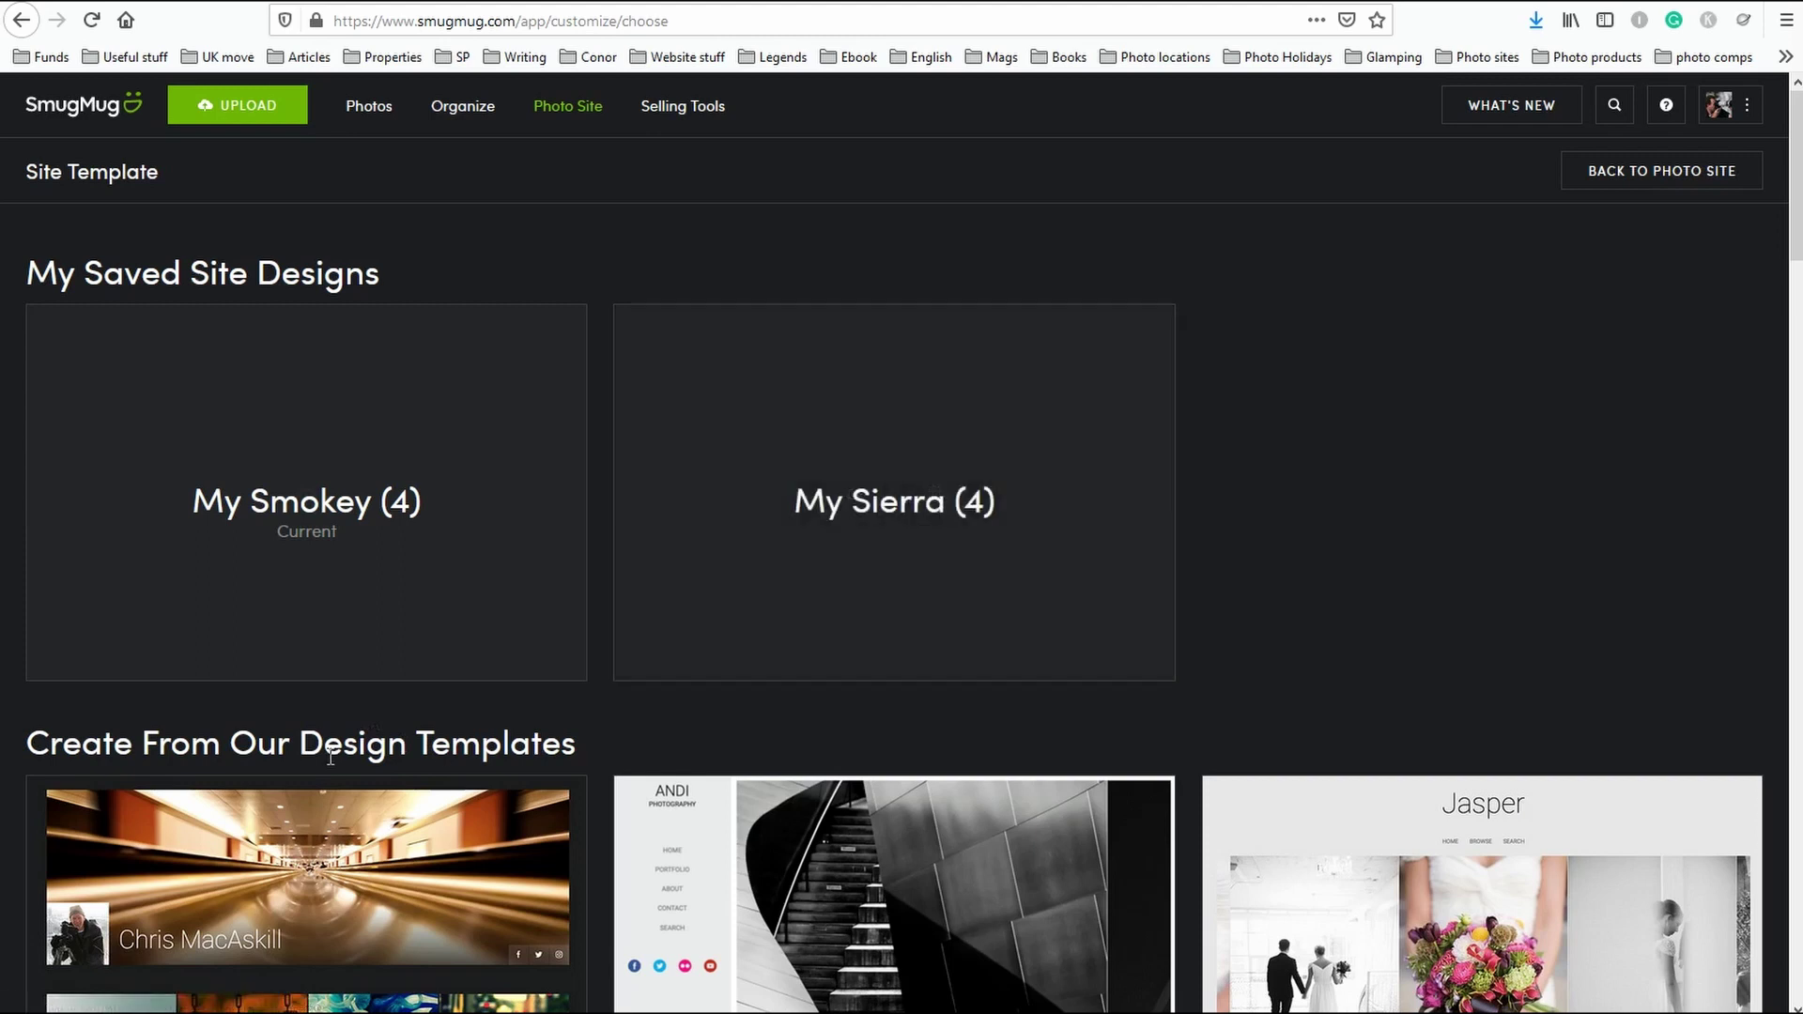
{"action": "mouse_move", "coordinate": [966, 442]}
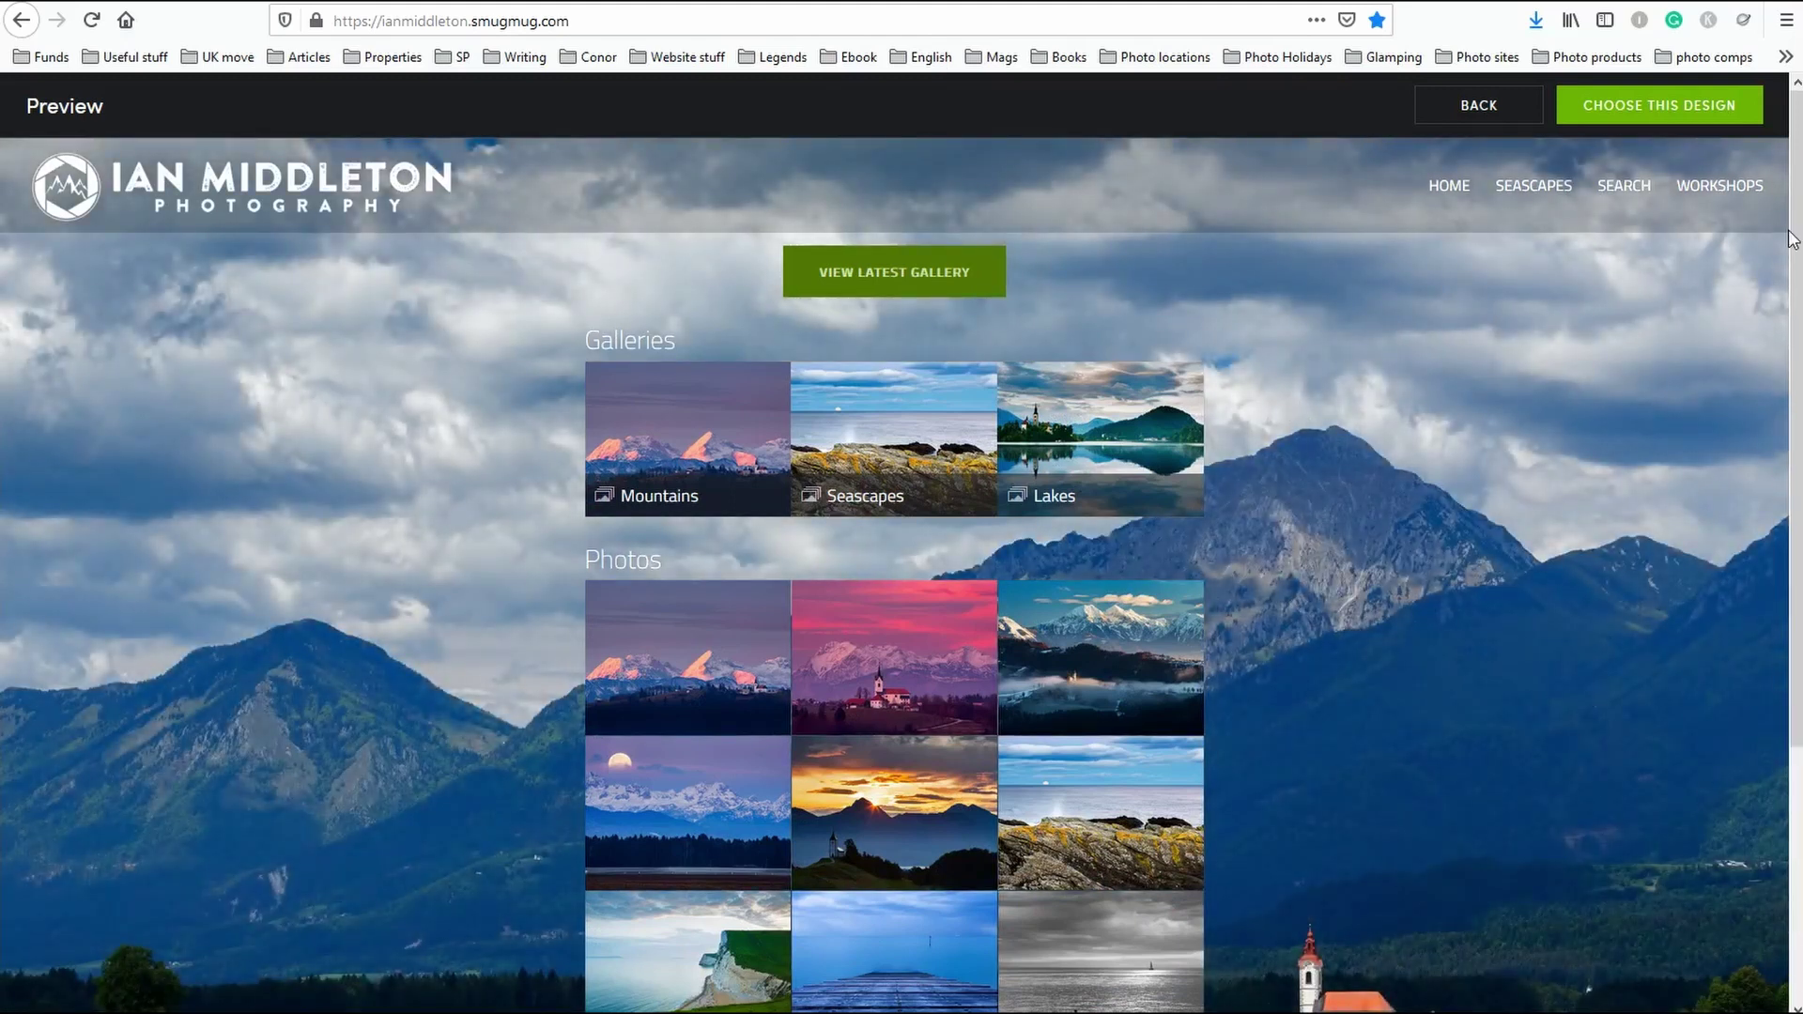
{"action": "left_click", "coordinate": [1628, 103]}
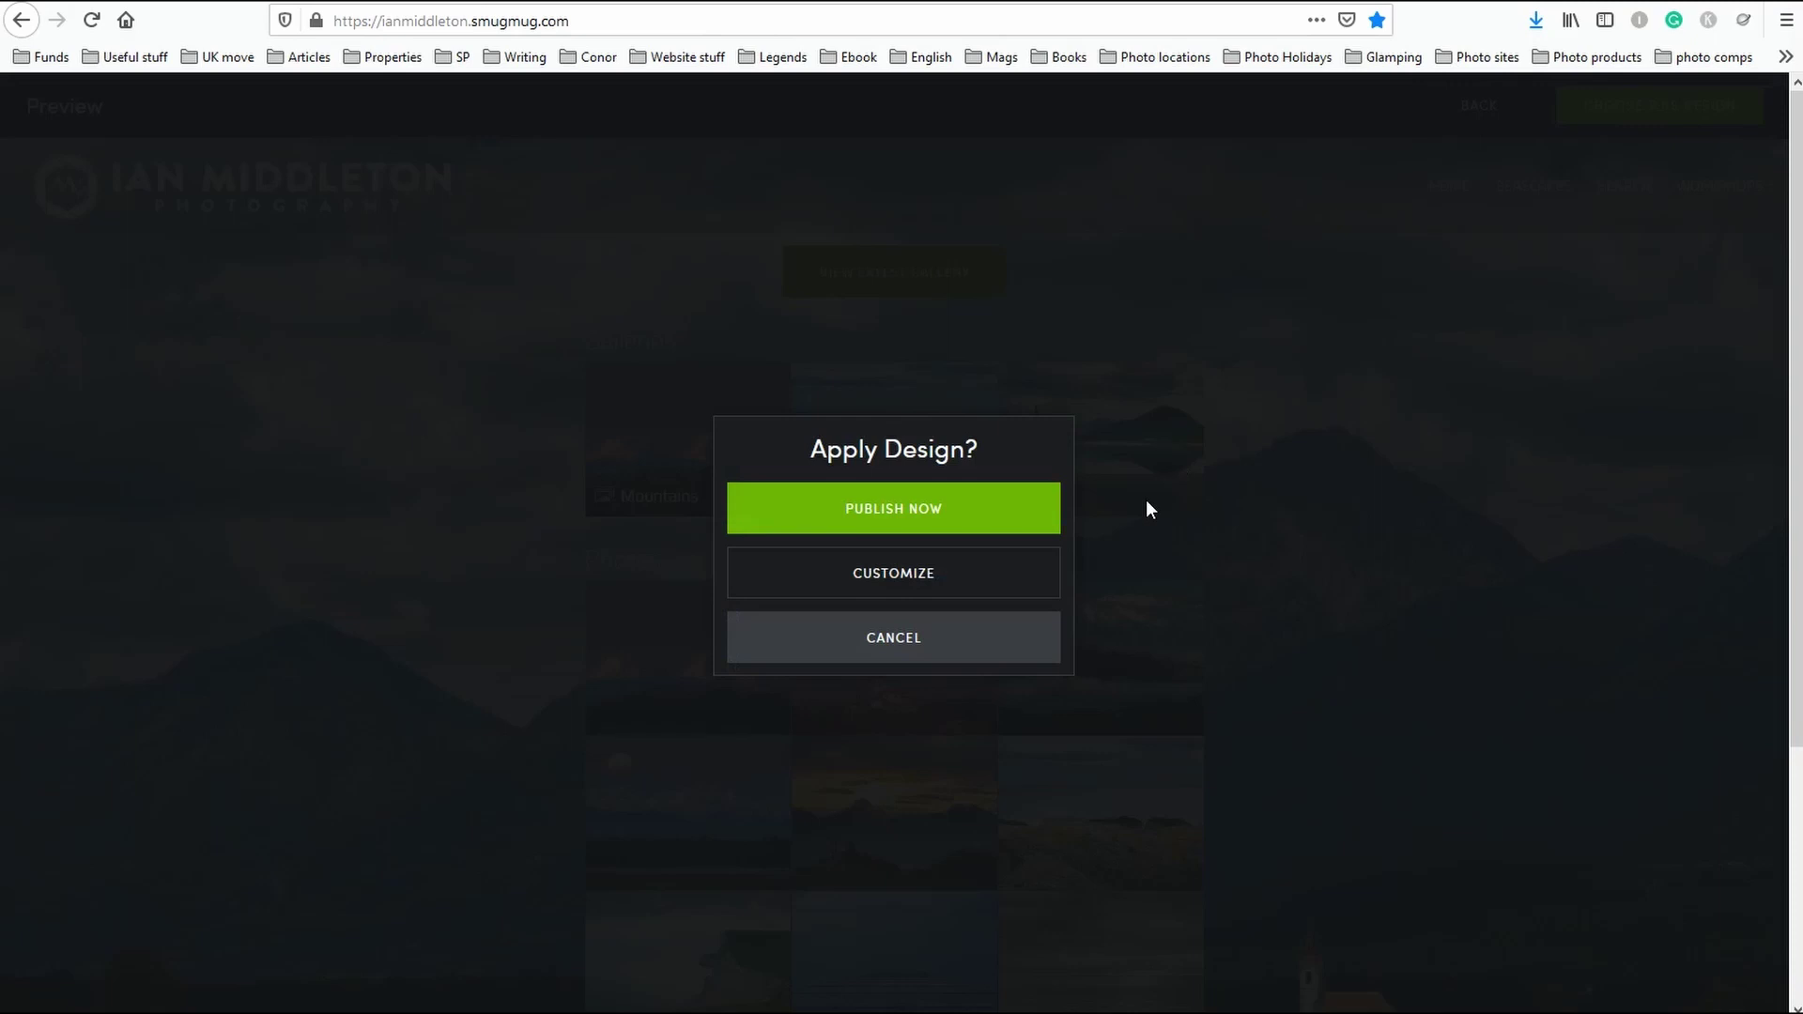
{"action": "left_click", "coordinate": [865, 575]}
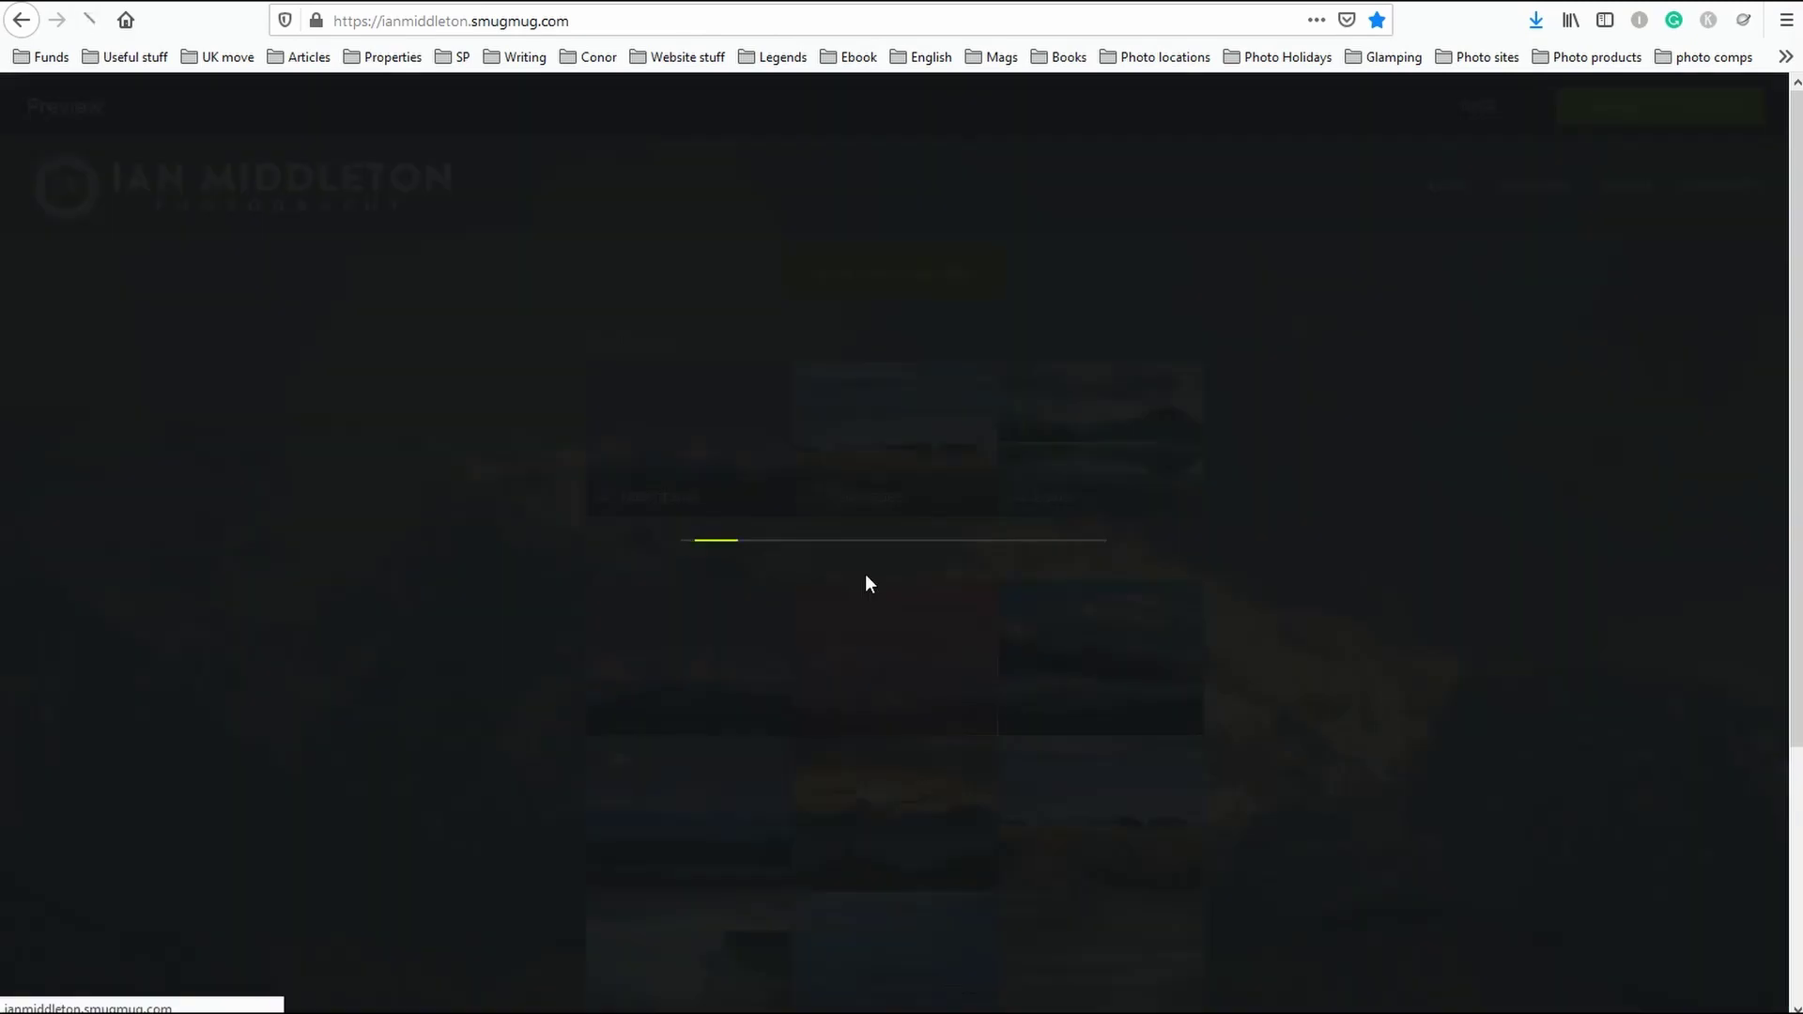